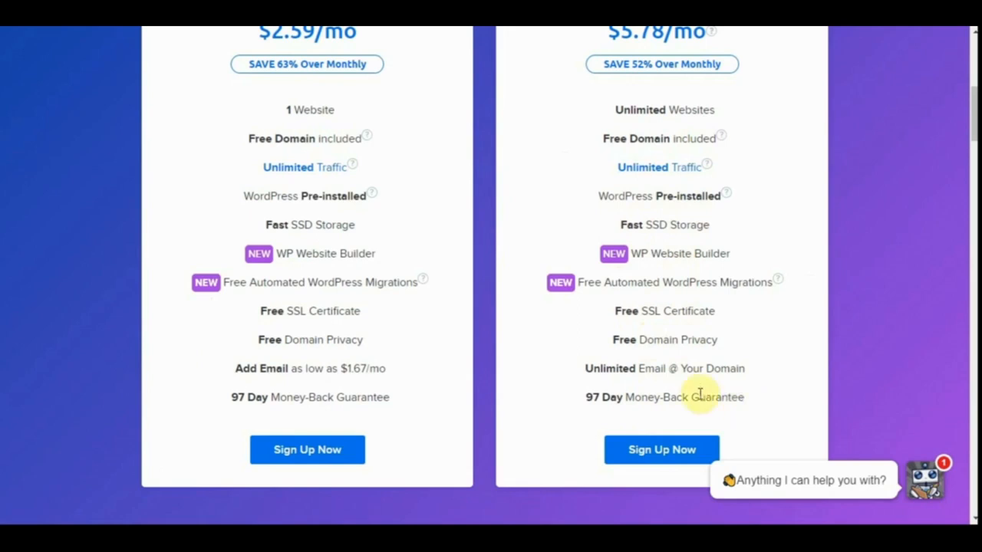
# Sign up for the Shared Unlimited hosting plan and choose the Yearly billing term.
pyautogui.click(670, 452)
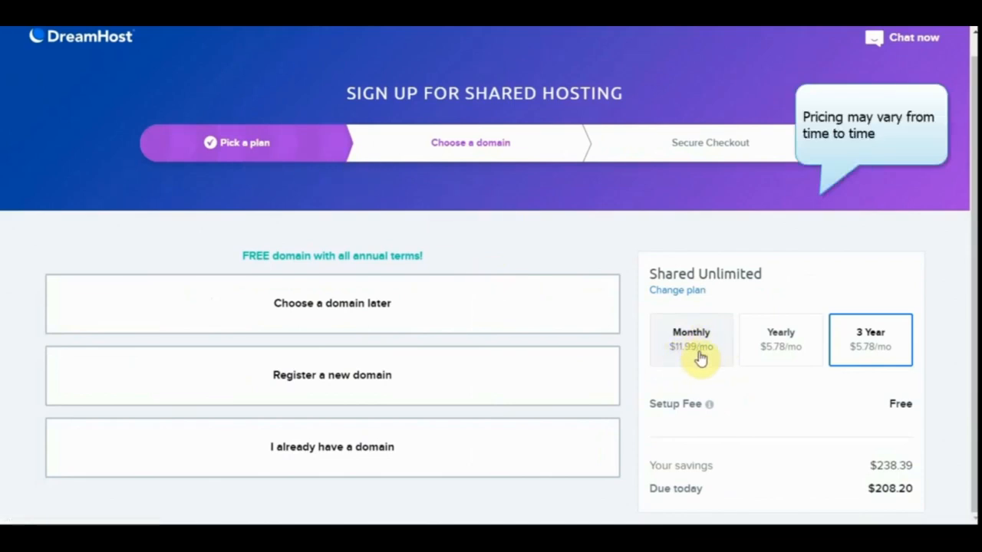
pyautogui.click(777, 346)
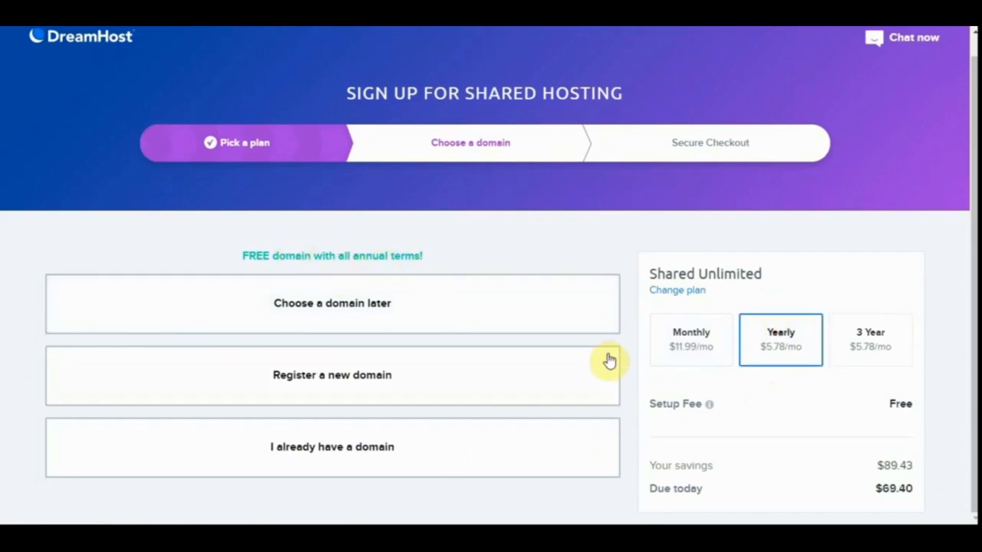
pyautogui.click(683, 345)
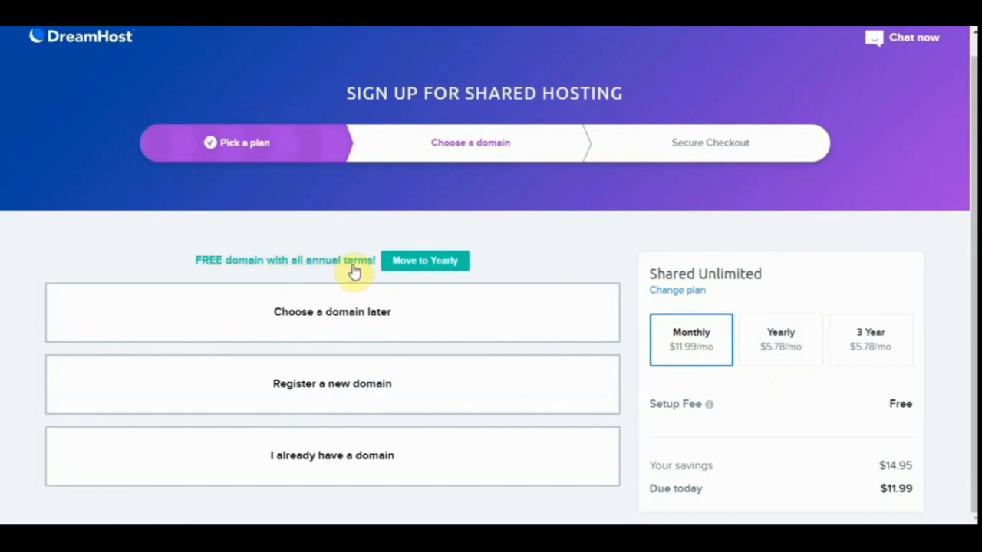
pyautogui.click(788, 332)
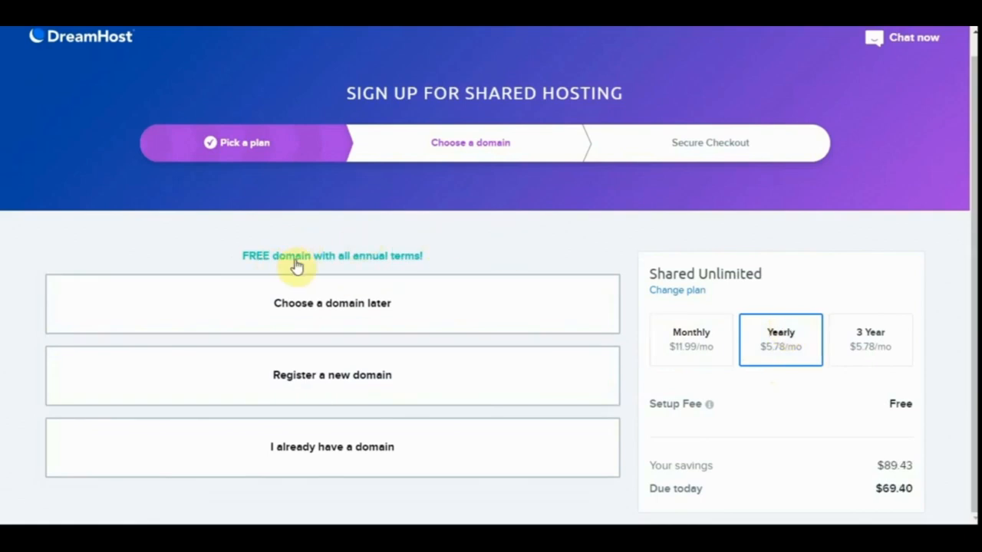
# Choose to register a new domain and check whether chetanscoolstore.com is available.
pyautogui.click(379, 390)
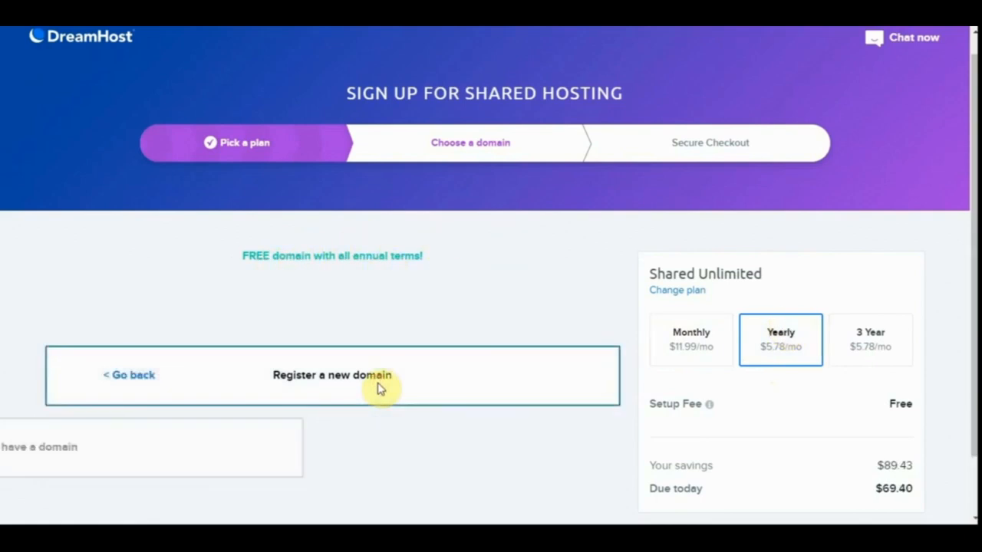
pyautogui.click(306, 388)
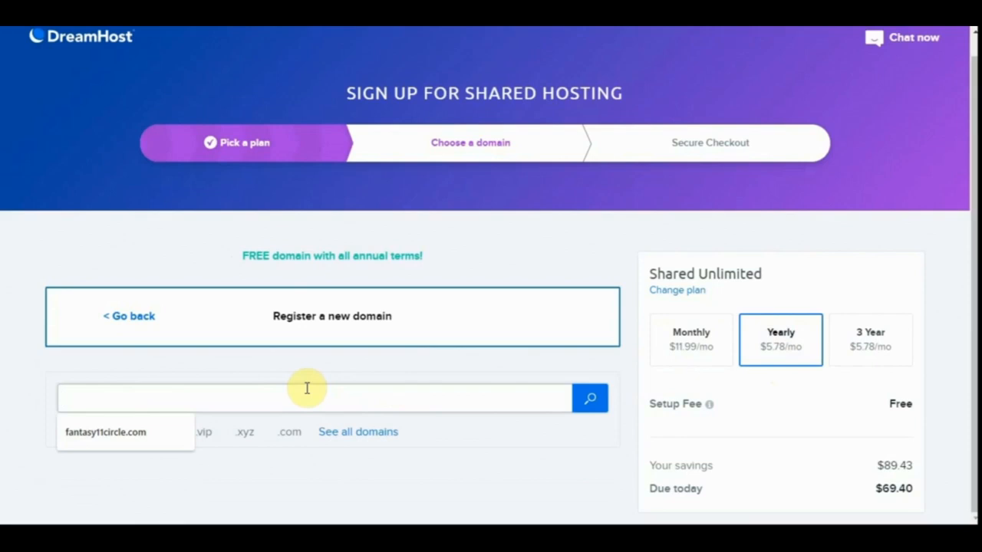
pyautogui.write('chetanscoolstore.com')
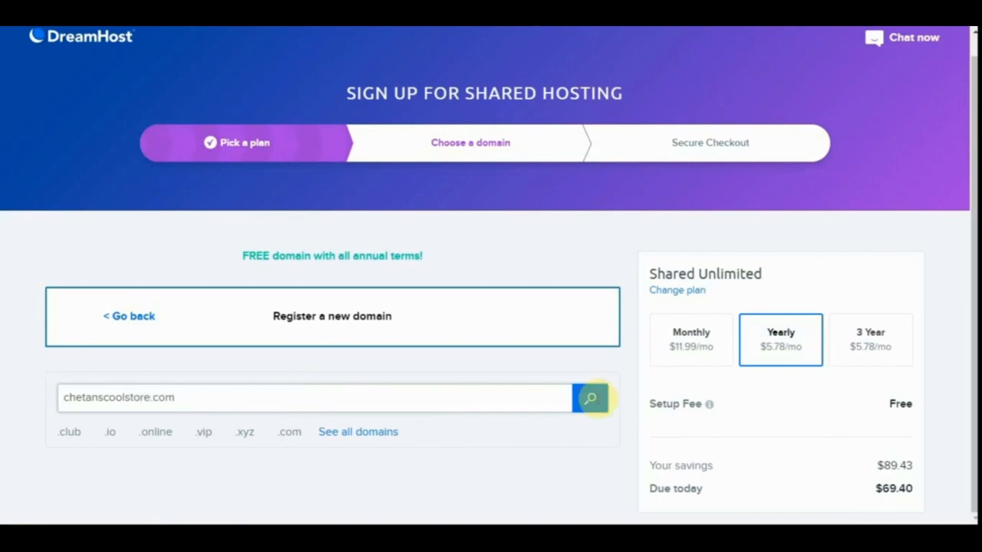
pyautogui.click(591, 412)
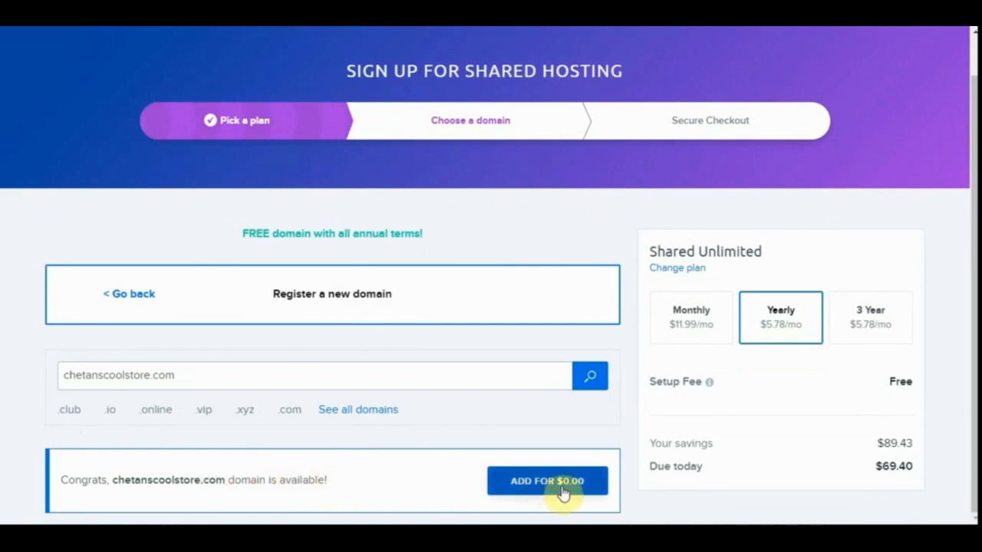
# Add the chetanscoolstore.com domain to the hosting order for $0.00.
pyautogui.doubleClick(241, 377)
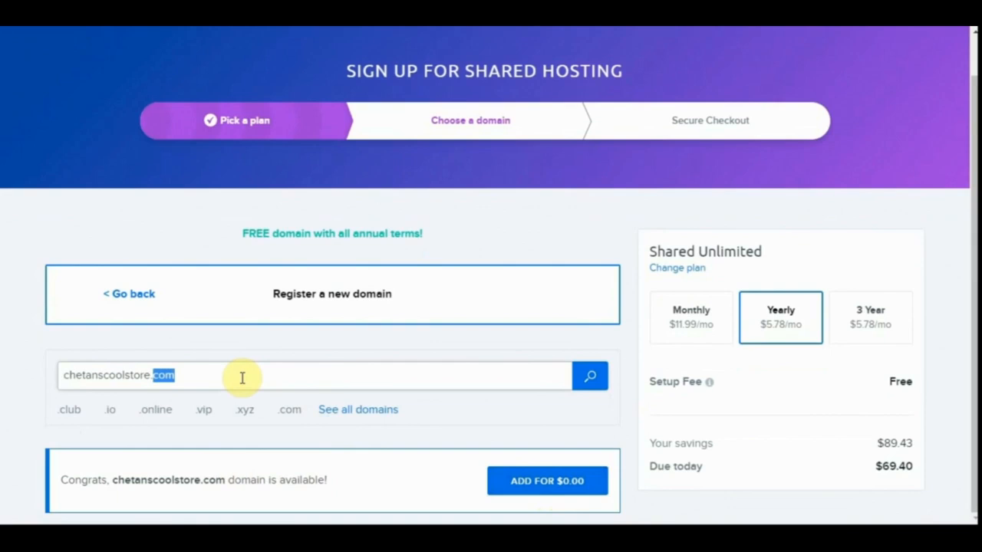
pyautogui.tripleClick(241, 377)
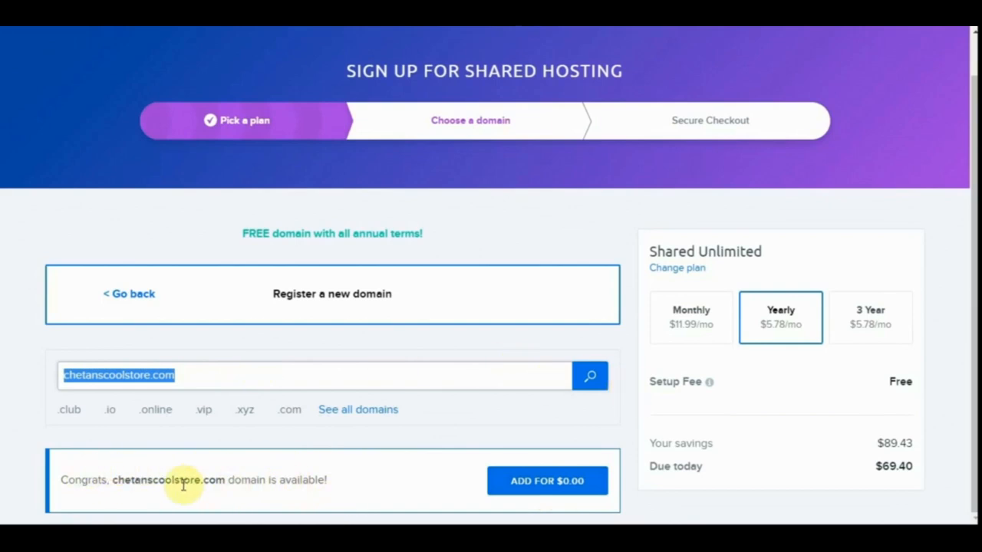
pyautogui.click(583, 496)
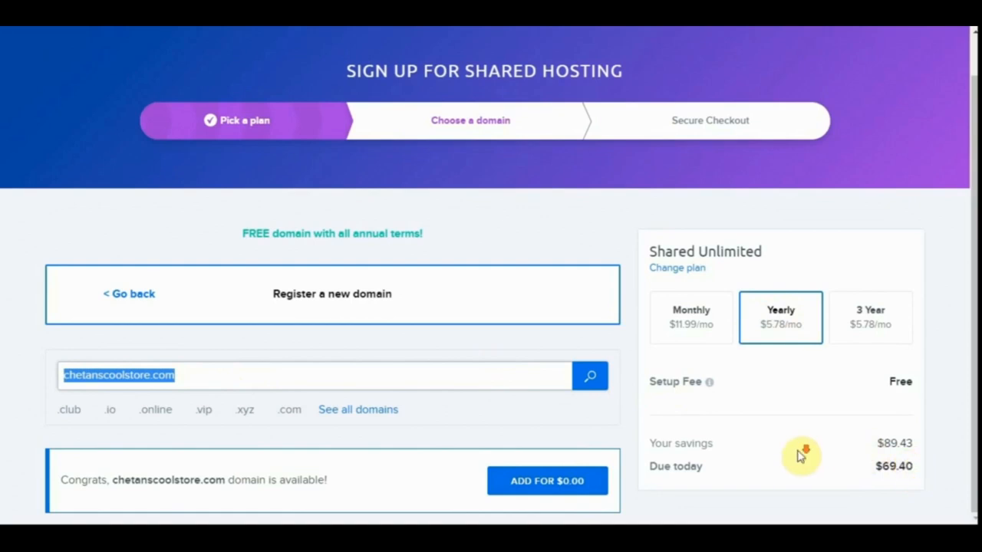
pyautogui.click(560, 482)
# Remove the WP Website Builder and DreamShield Protection options from the Shared Unlimited order.
pyautogui.scroll(-4, 560, 483)
pyautogui.scroll(-2, 560, 484)
pyautogui.scroll(1, 559, 484)
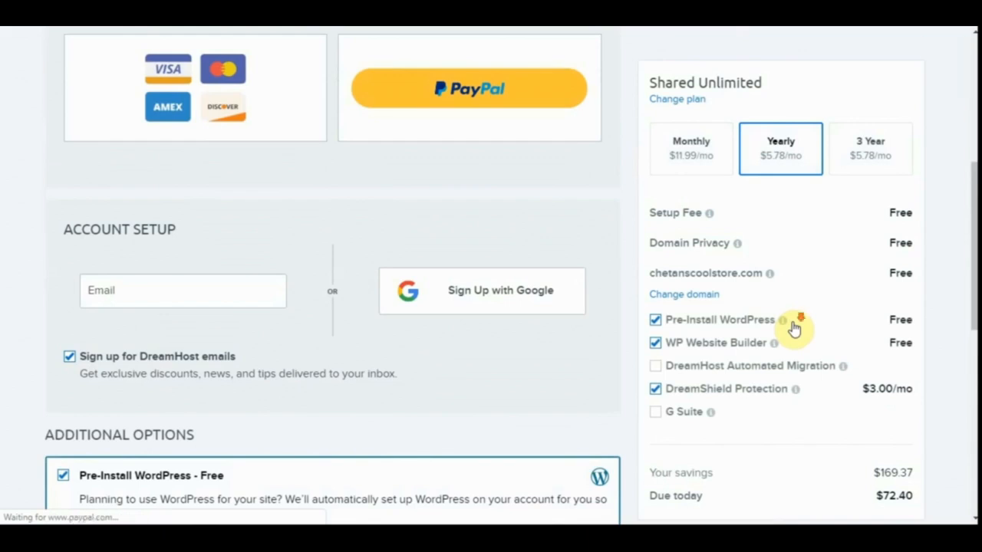
pyautogui.scroll(-2, 794, 326)
pyautogui.click(654, 344)
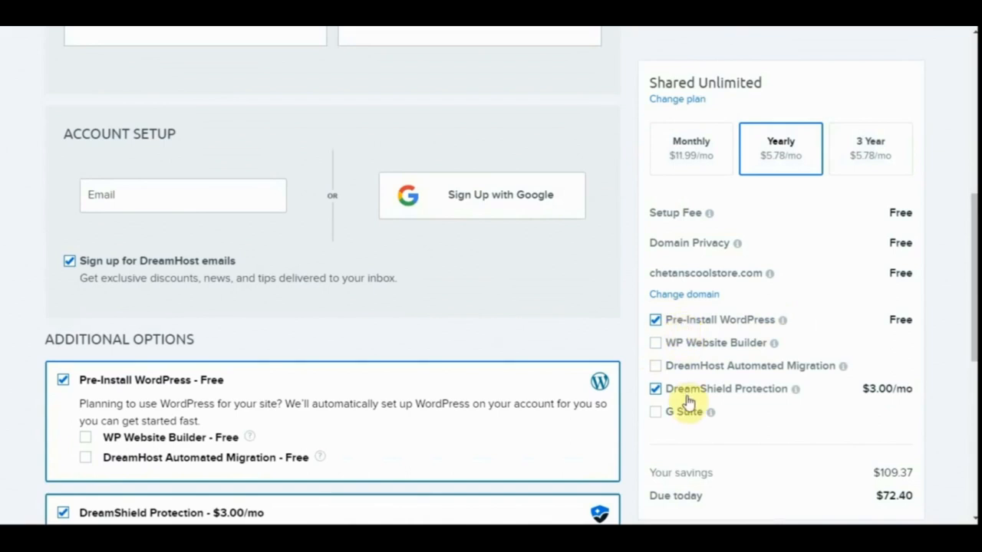
pyautogui.click(656, 391)
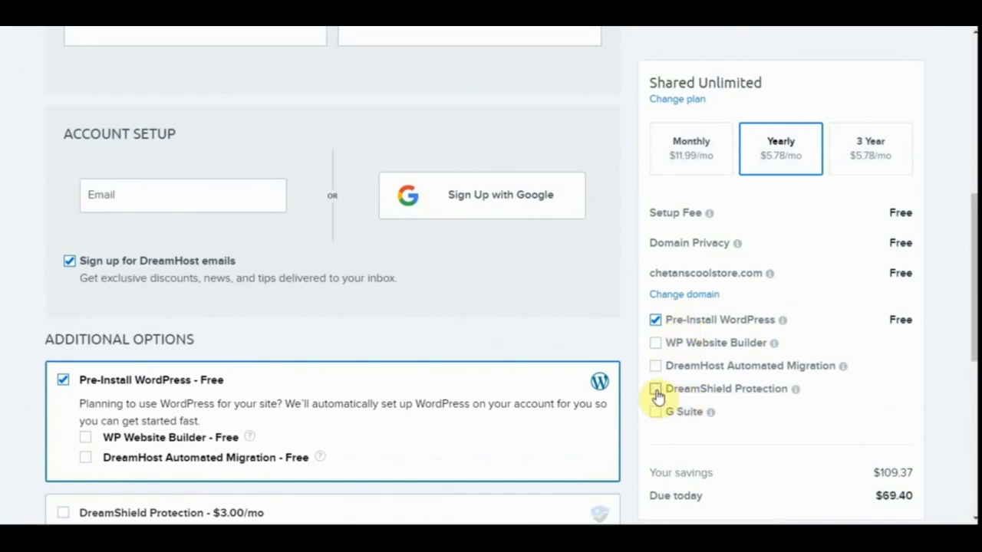
# Review the payment methods, account setup and additional options on the checkout page.
pyautogui.scroll(-1, 718, 397)
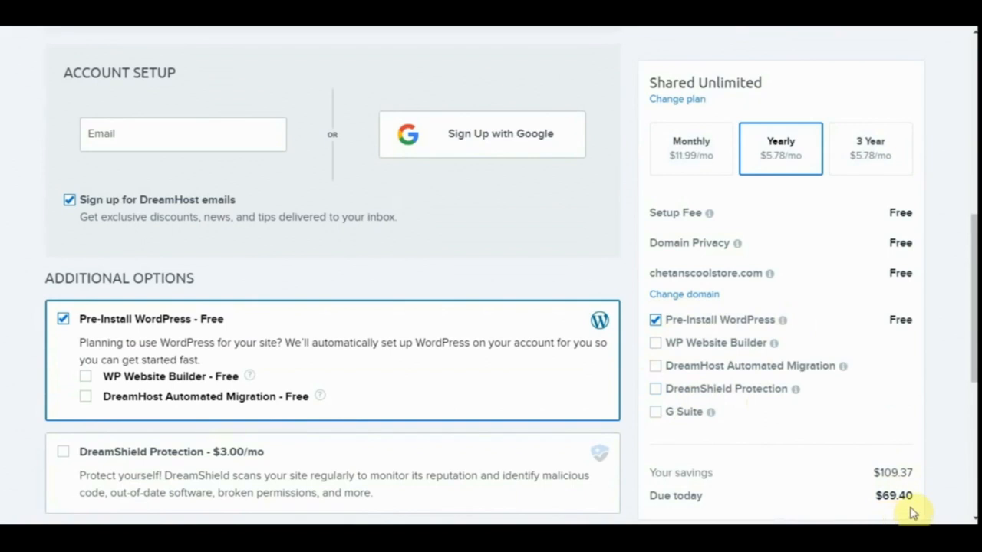
pyautogui.scroll(2, 255, 250)
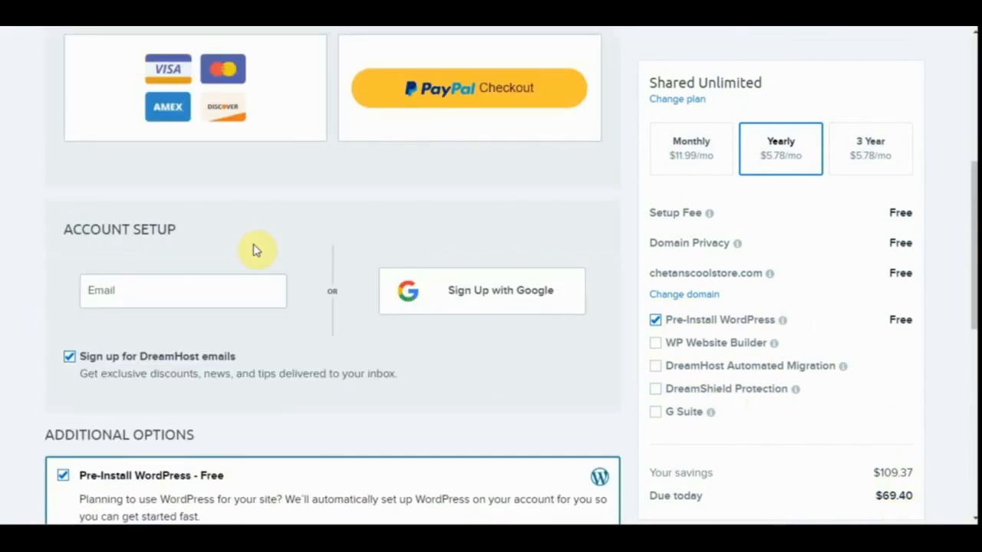
pyautogui.scroll(-9, 255, 250)
pyautogui.scroll(6, 256, 245)
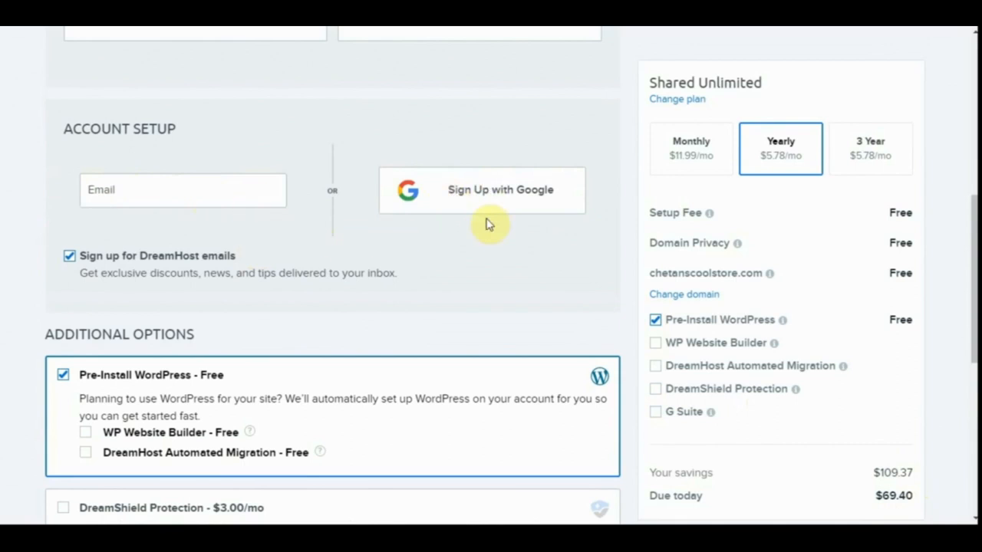
pyautogui.scroll(10, 490, 223)
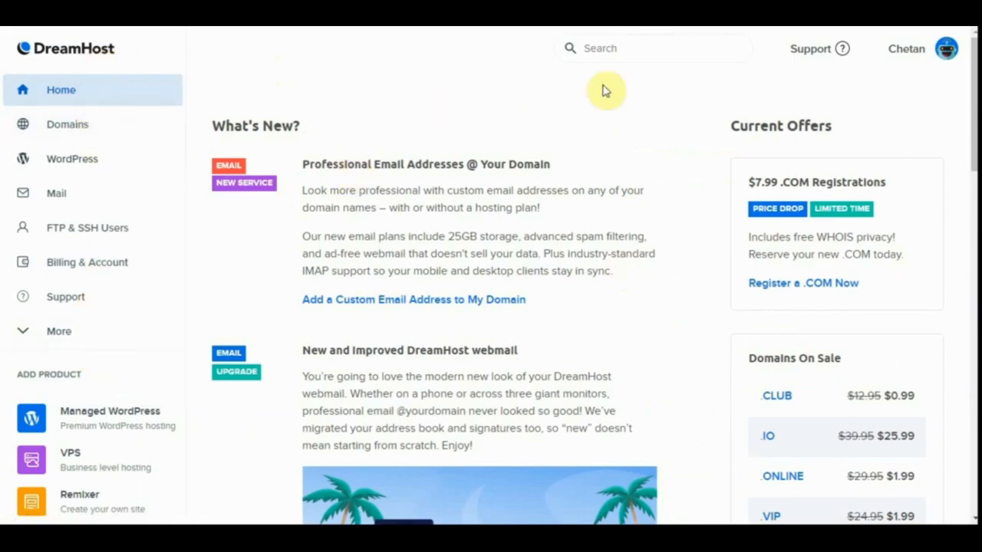
# Open the account's Refer & Earn page and examine the ways to refer, including the general and product-specific referral links.
pyautogui.click(909, 51)
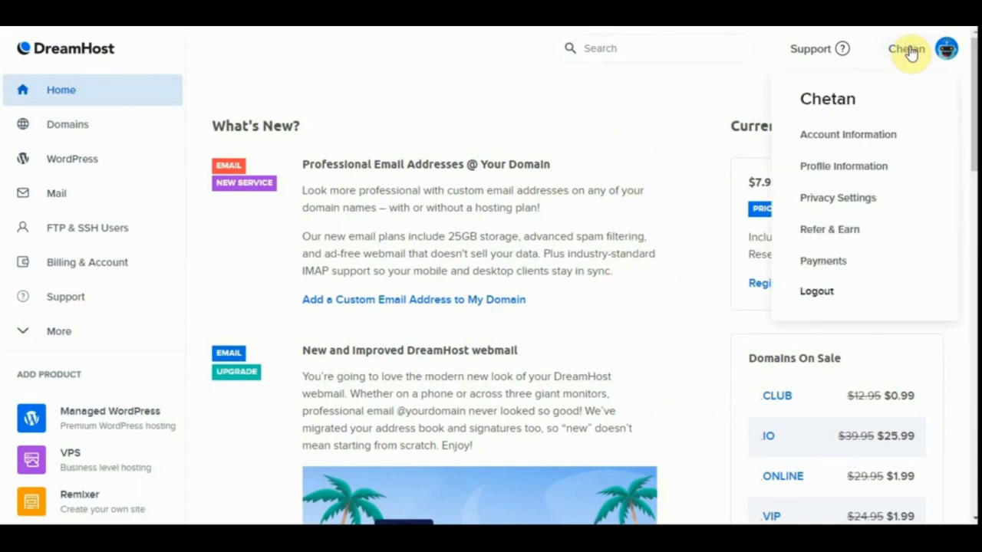
pyautogui.click(829, 232)
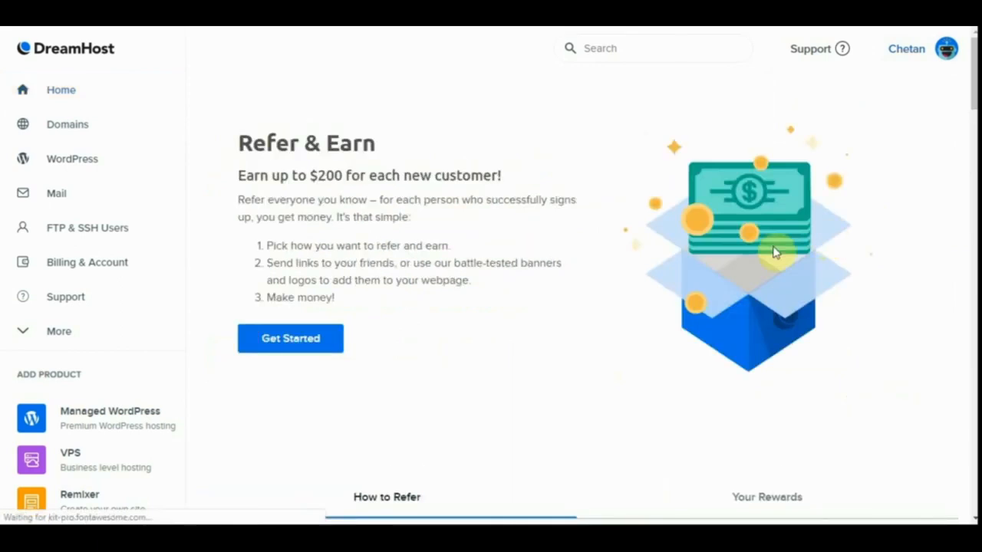
pyautogui.scroll(-5, 645, 345)
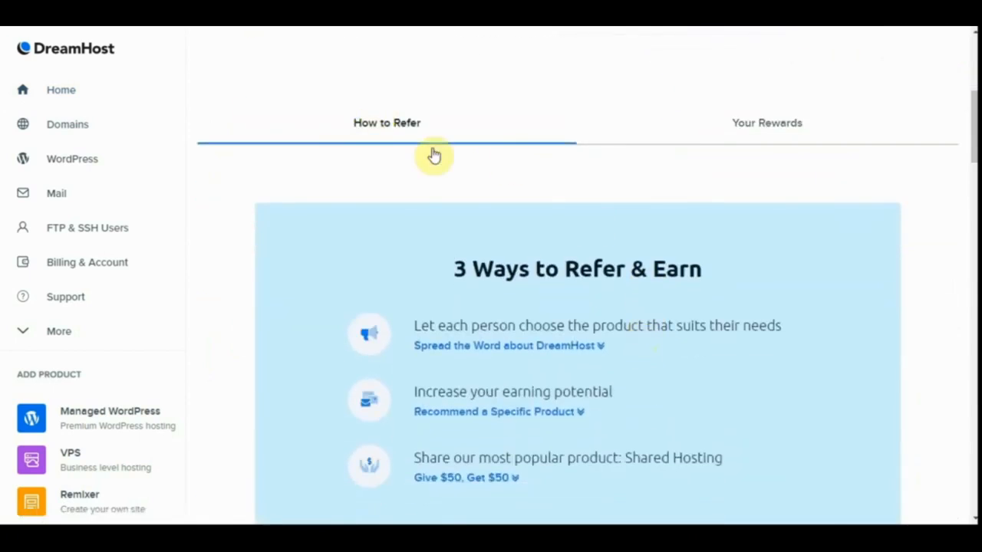
pyautogui.scroll(-8, 460, 180)
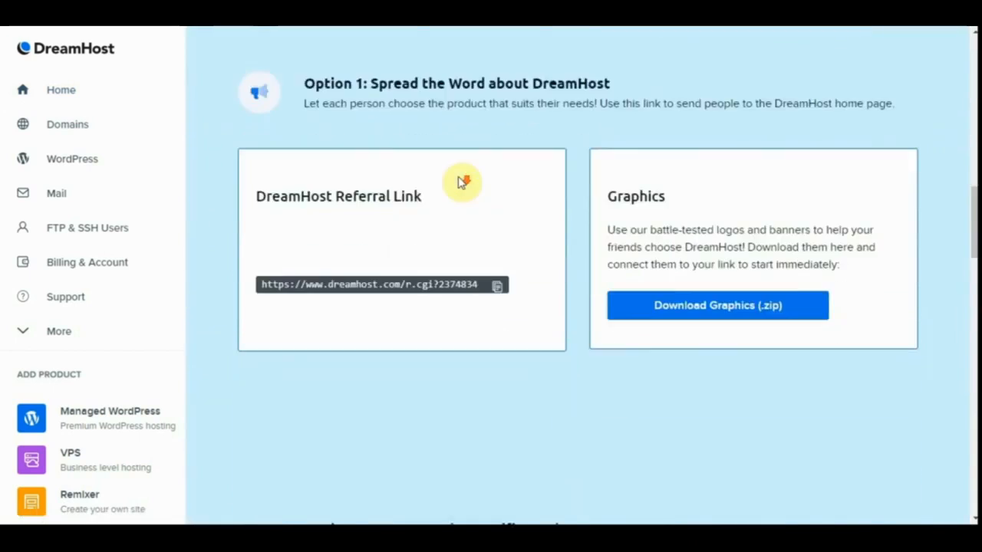
pyautogui.scroll(-1, 462, 182)
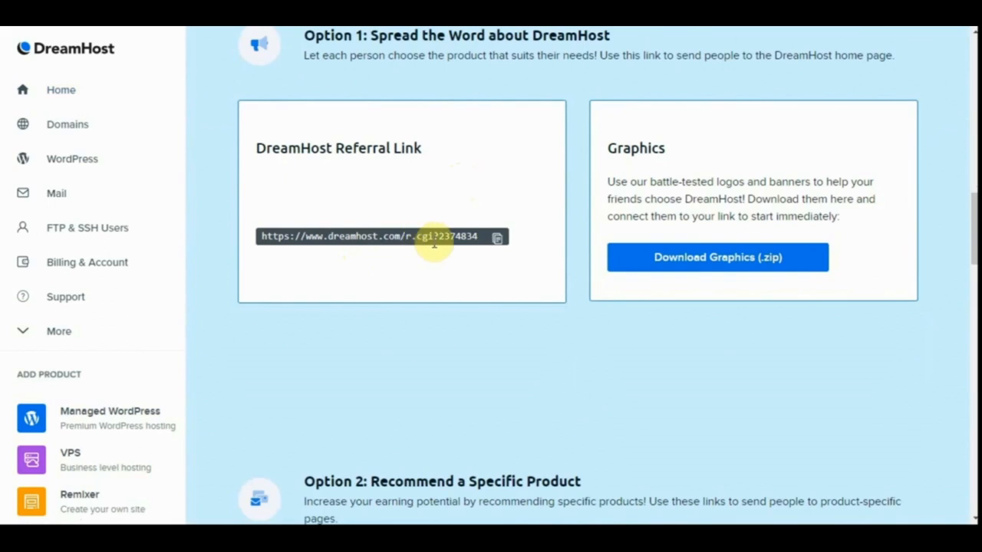
pyautogui.scroll(-1, 434, 239)
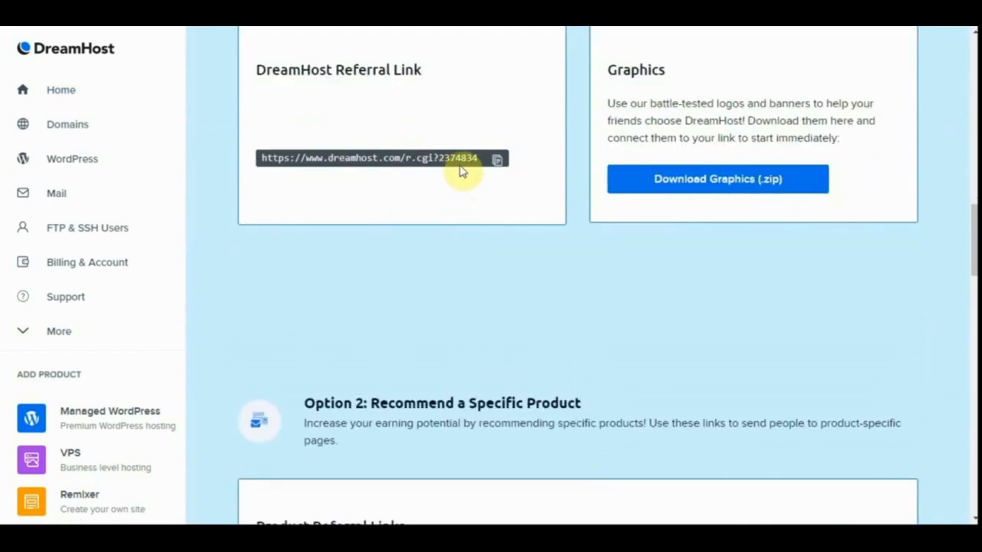
pyautogui.scroll(-9, 432, 197)
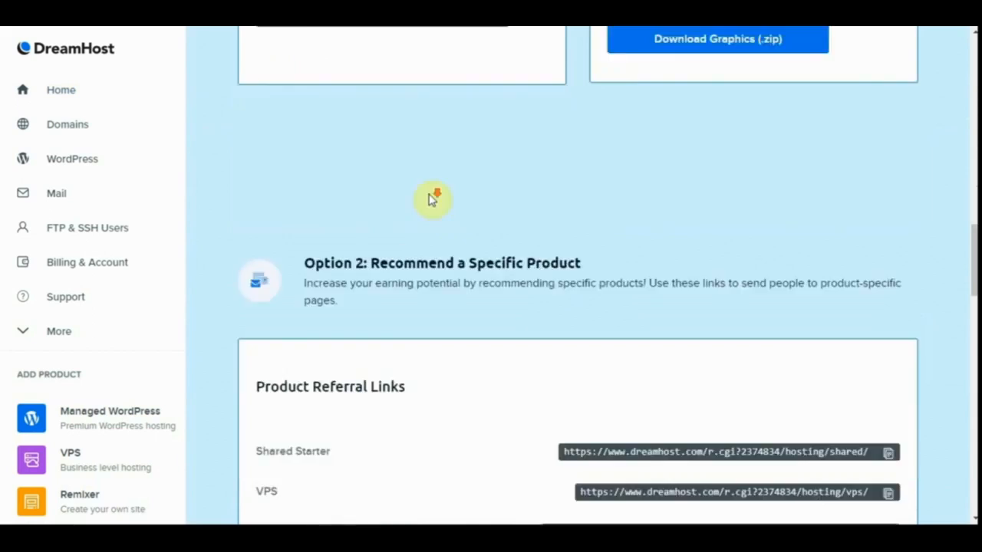
pyautogui.scroll(5, 432, 198)
pyautogui.scroll(-3, 432, 198)
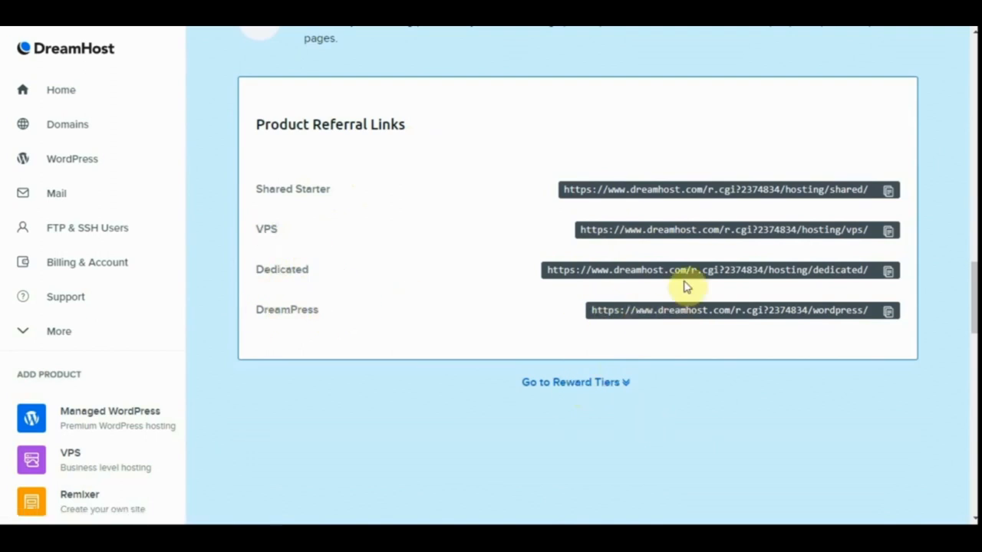
pyautogui.scroll(10, 686, 285)
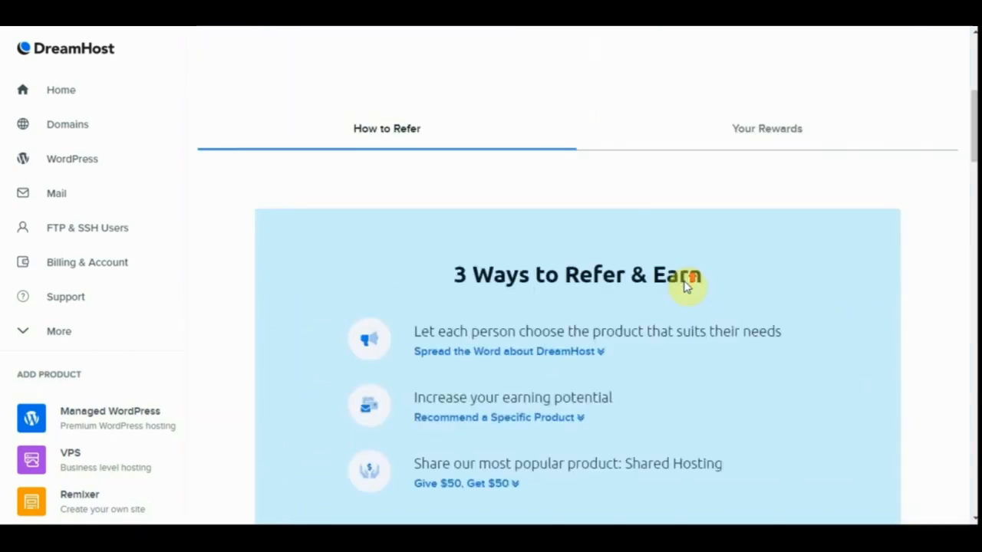
pyautogui.scroll(-1, 685, 281)
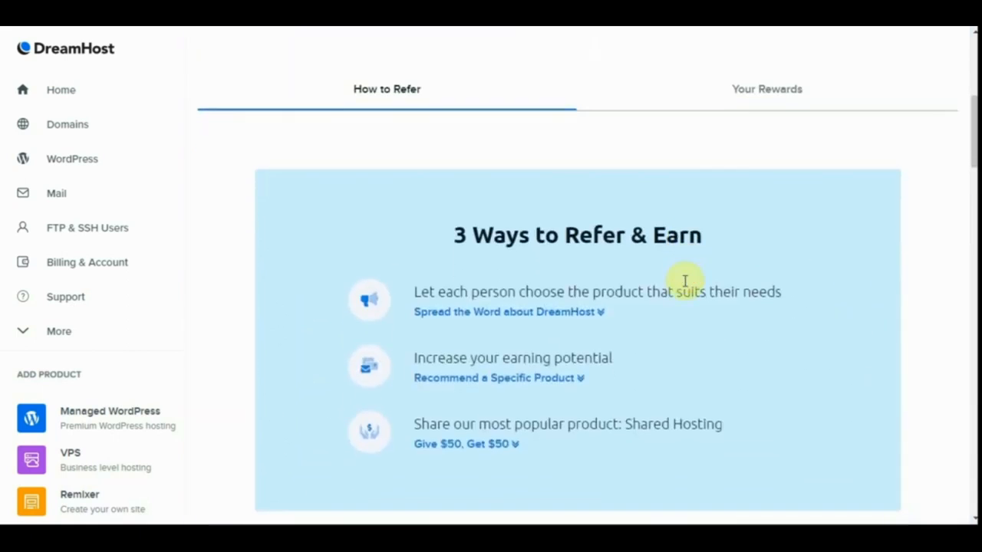
# View the referral rewards summary, examining the referral activity and the rewards earnings.
pyautogui.click(759, 99)
pyautogui.scroll(-3, 715, 236)
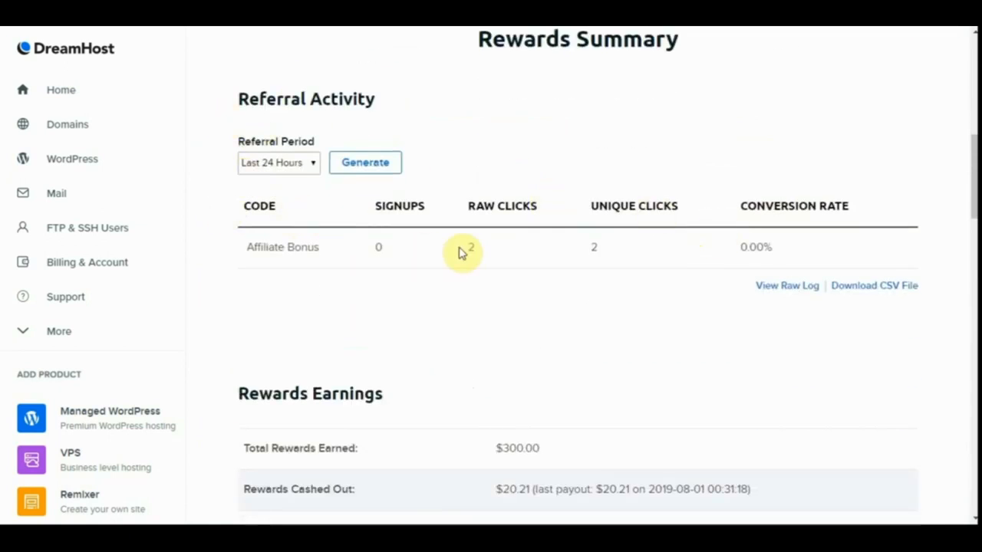
pyautogui.scroll(-1, 461, 253)
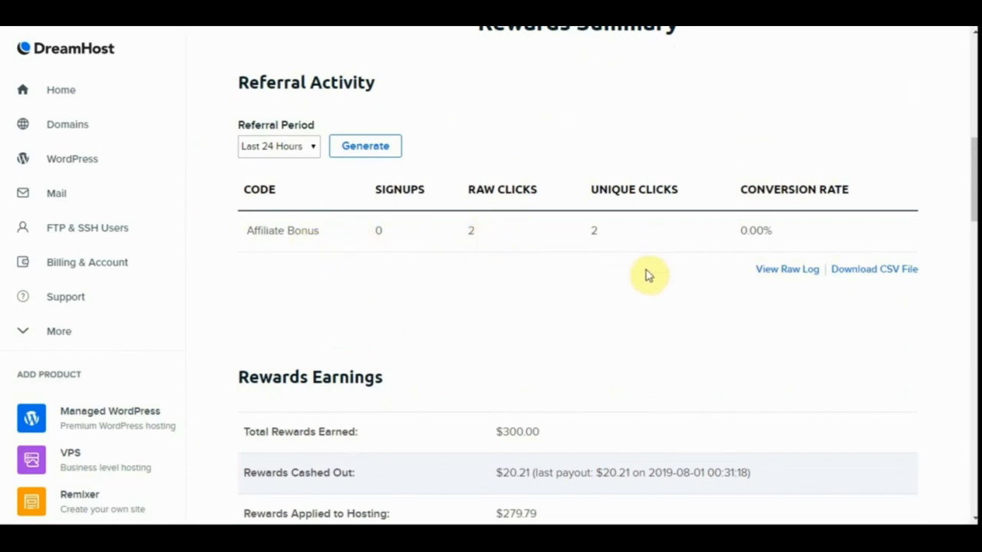
pyautogui.scroll(-2, 649, 275)
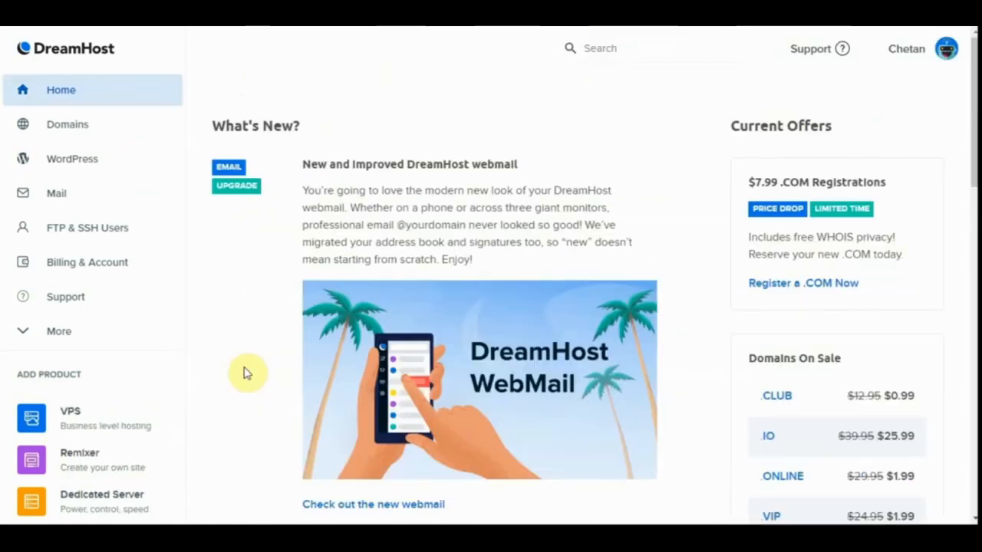
# Open the list of hosted domains and view the DreamPress hosting details of freetutorialspro.com.
pyautogui.click(124, 136)
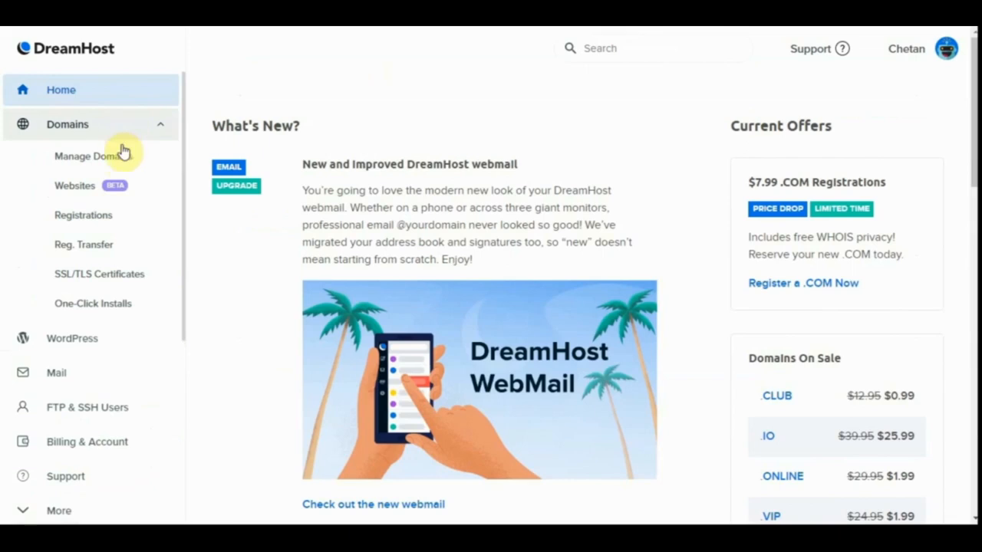
pyautogui.click(118, 156)
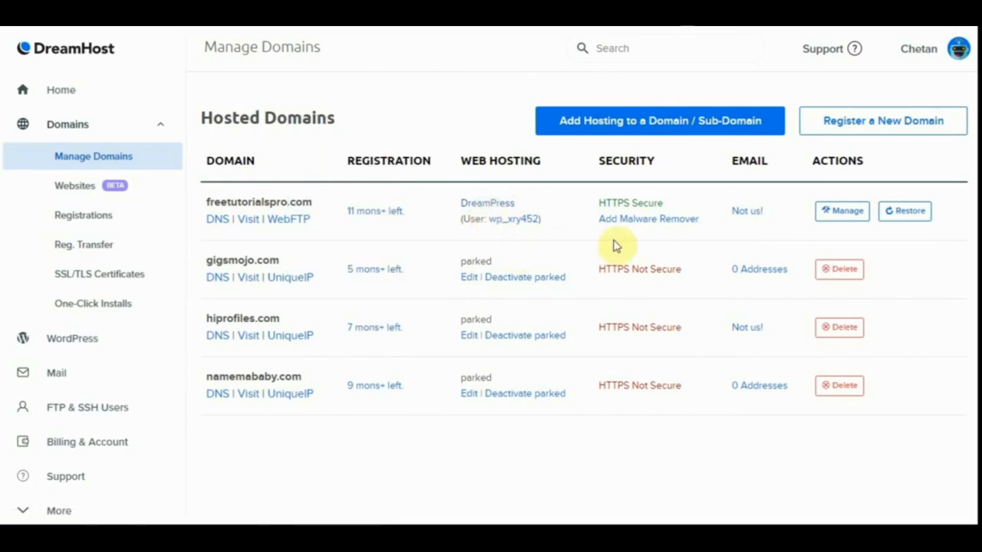
pyautogui.click(842, 219)
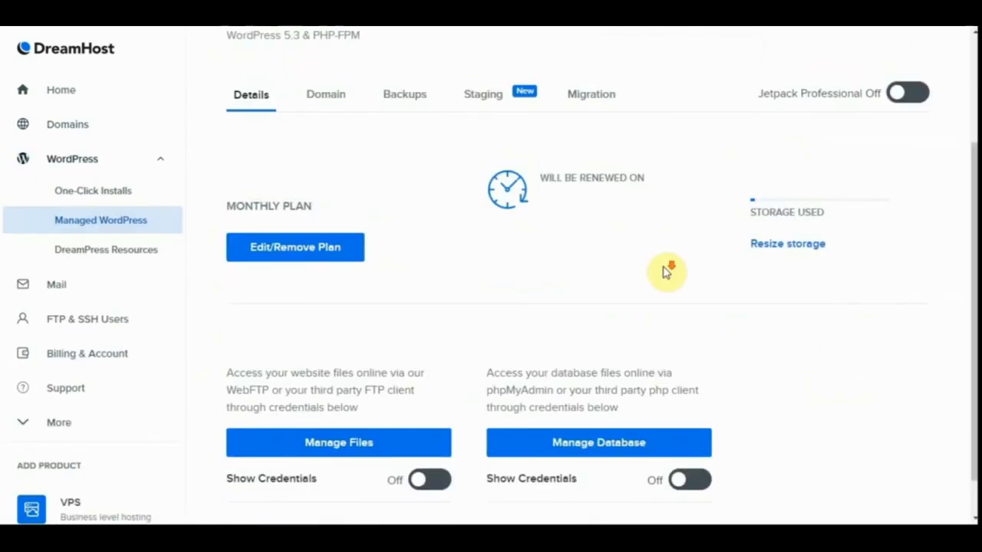
pyautogui.scroll(-1, 666, 272)
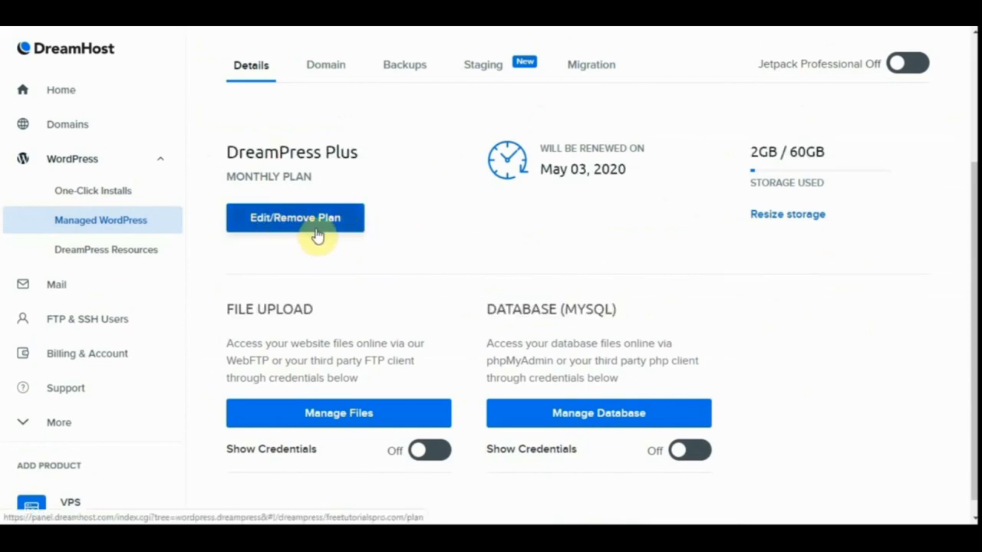
# View the domain-change options of freetutorialspro.com and examine the list of existing domains.
pyautogui.scroll(1, 396, 226)
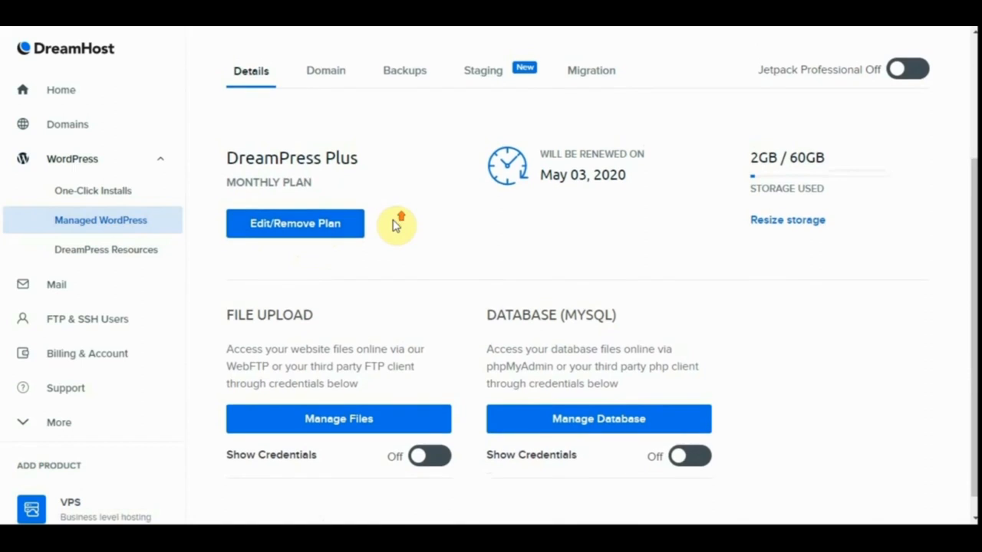
pyautogui.click(328, 77)
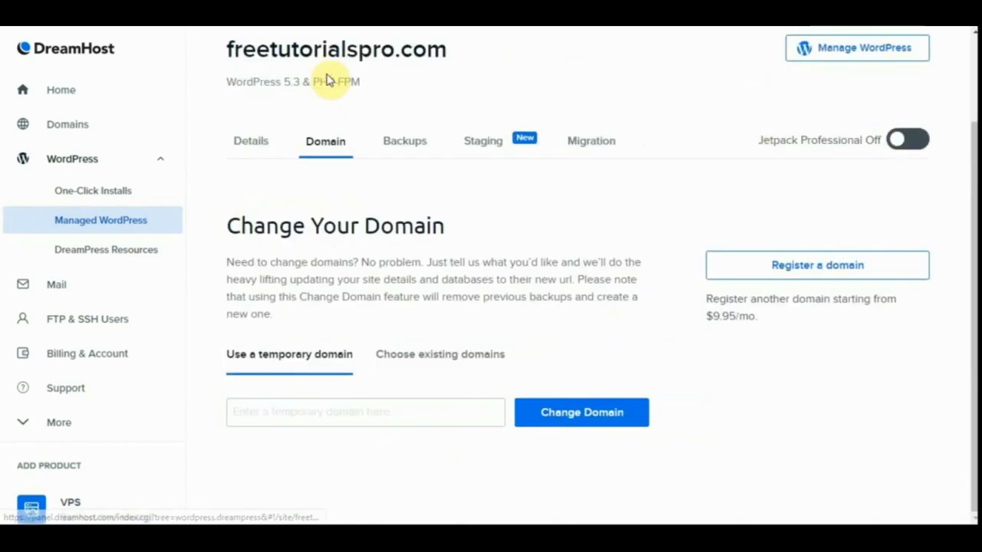
pyautogui.click(431, 352)
pyautogui.click(356, 420)
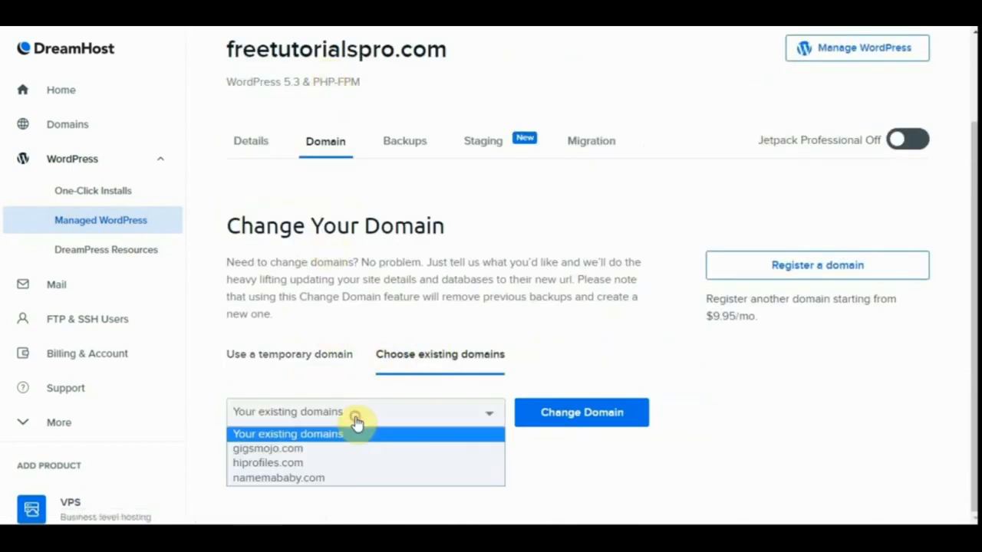
pyautogui.click(357, 422)
pyautogui.click(356, 422)
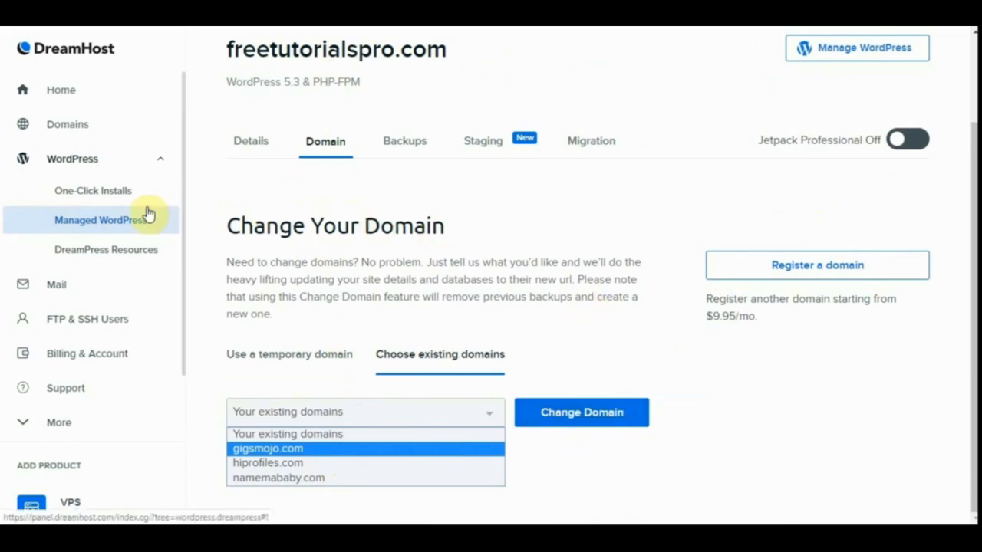
# Return to the hosted domains list, open the DreamPress details of freetutorialspro.com and log in to its WordPress admin.
pyautogui.click(80, 125)
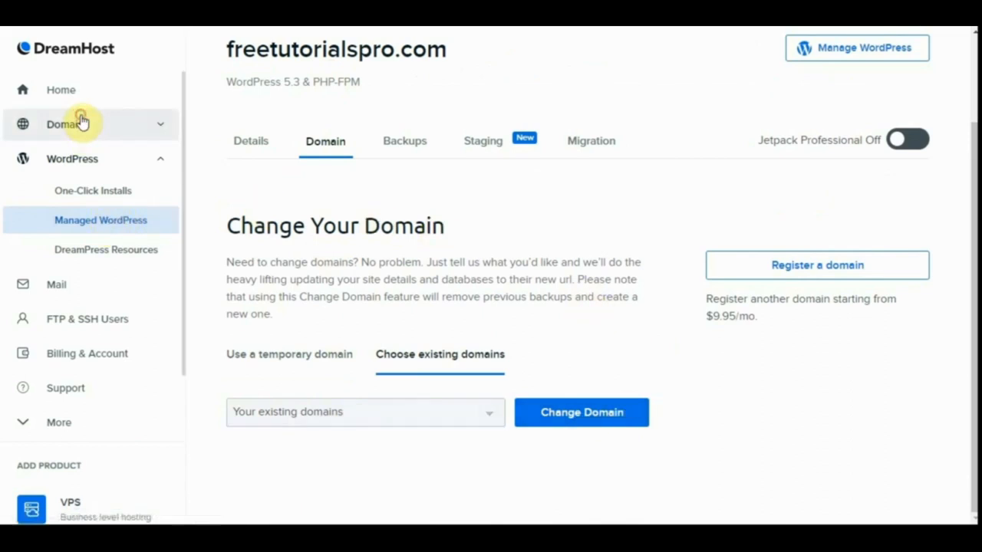
pyautogui.click(80, 162)
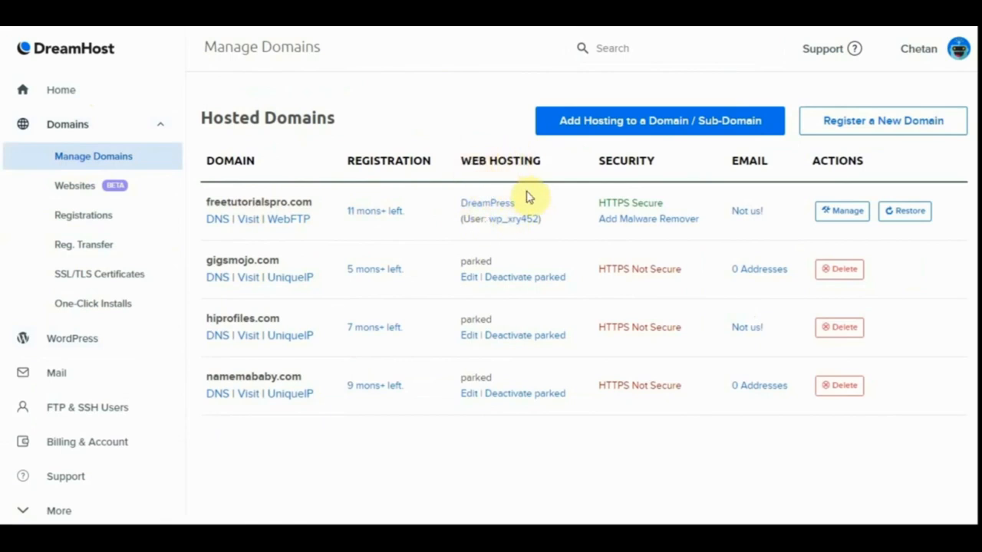
pyautogui.click(492, 212)
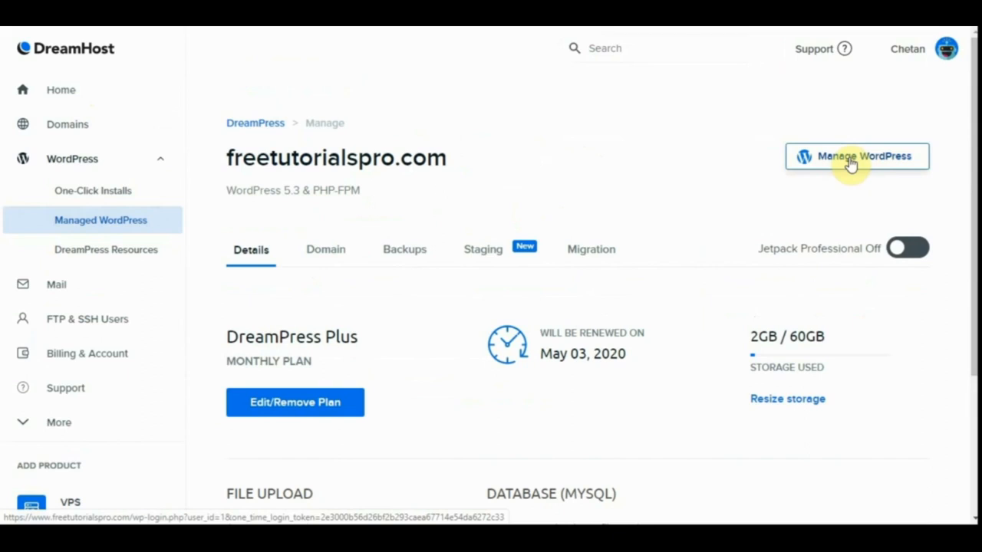
pyautogui.click(850, 163)
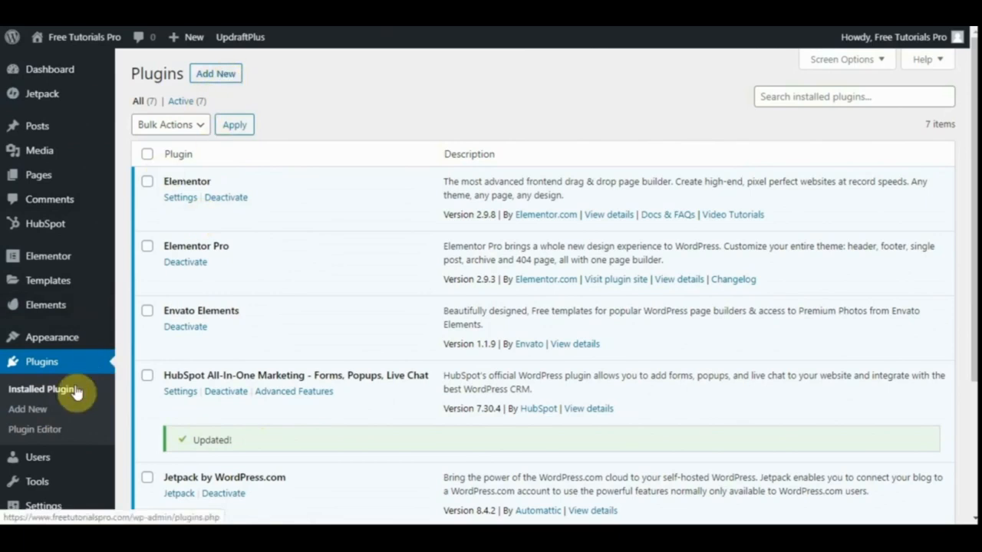
# Search the plugins to add for "elementor" and open the form for uploading a plugin in .zip format.
pyautogui.click(30, 411)
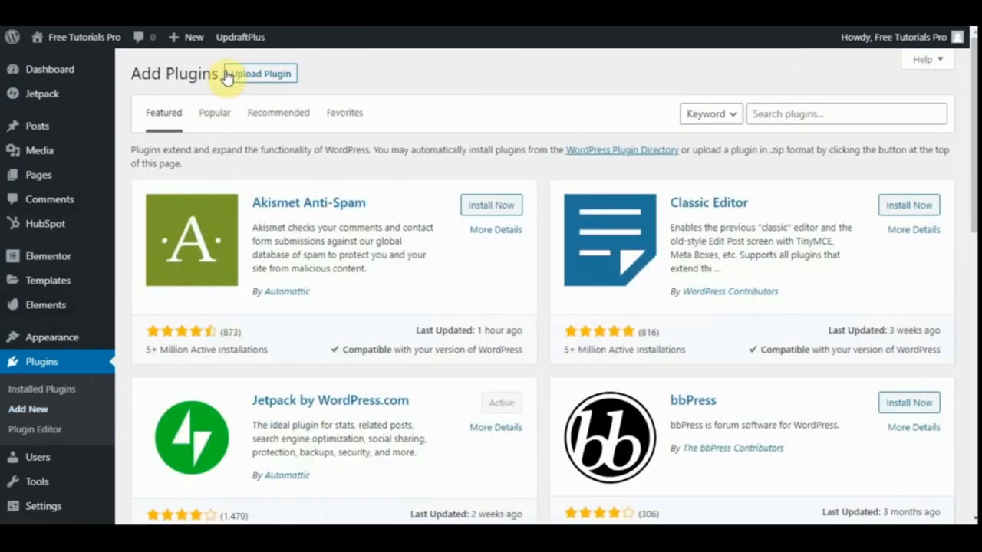
pyautogui.click(789, 114)
pyautogui.write('elementor')
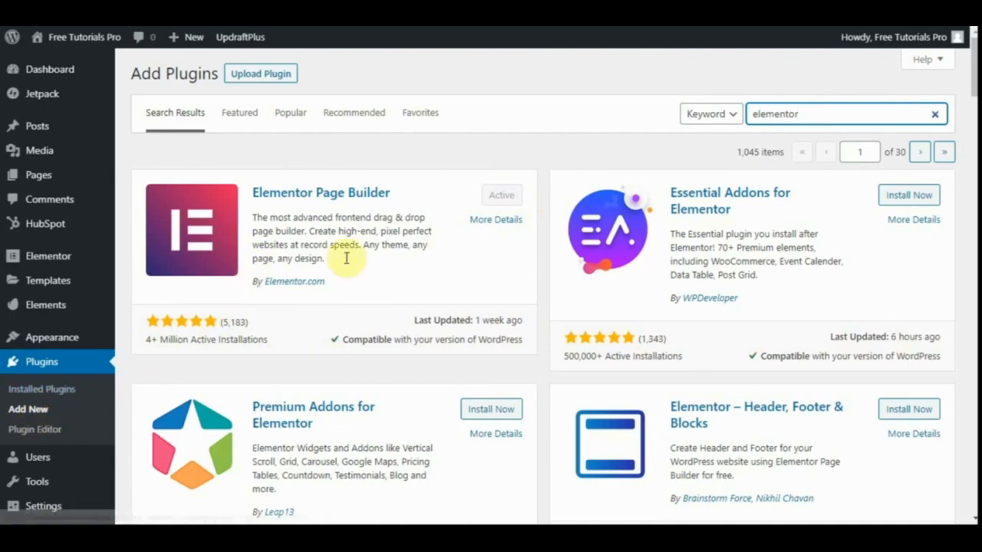
pyautogui.click(266, 74)
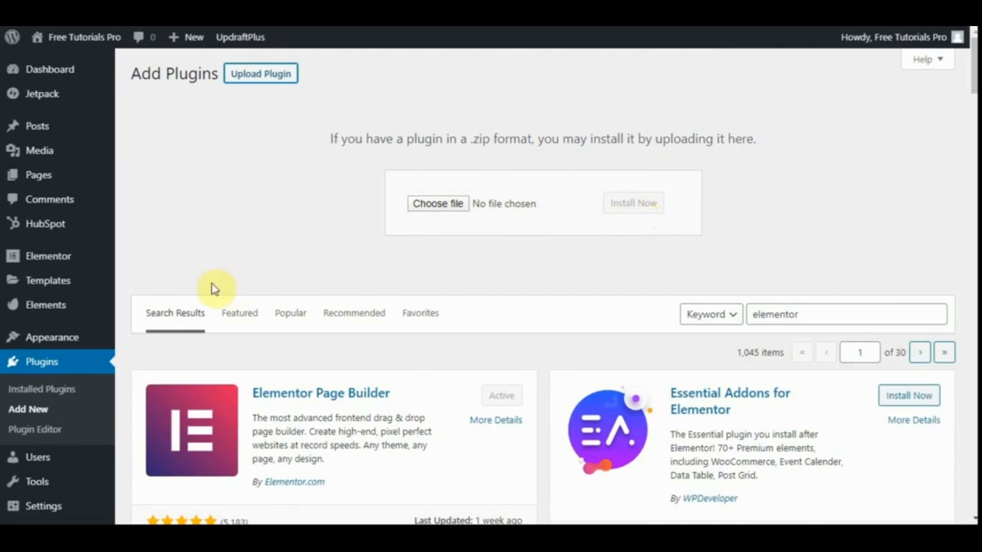
# Open Elementor's license settings and disconnect the current license.
pyautogui.moveTo(73, 262)
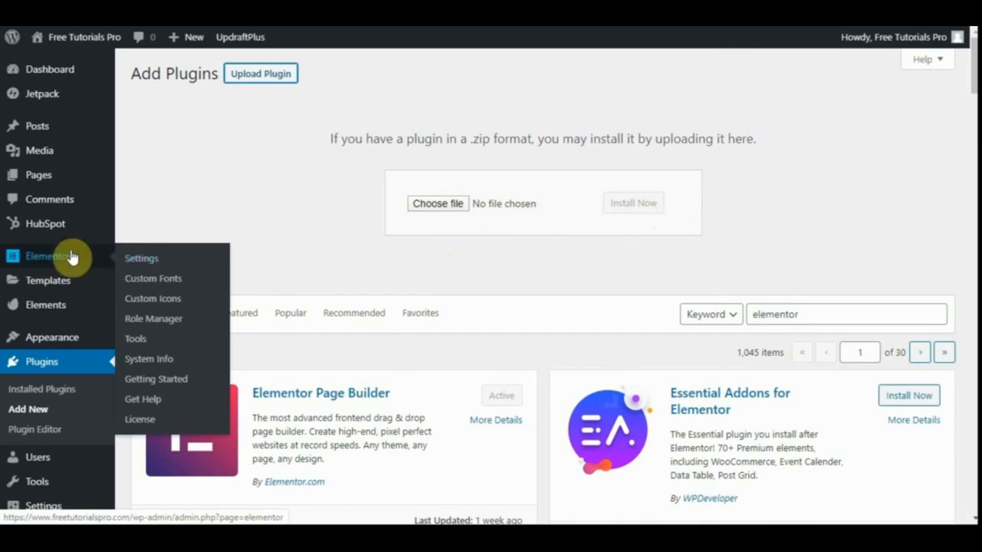
pyautogui.click(137, 424)
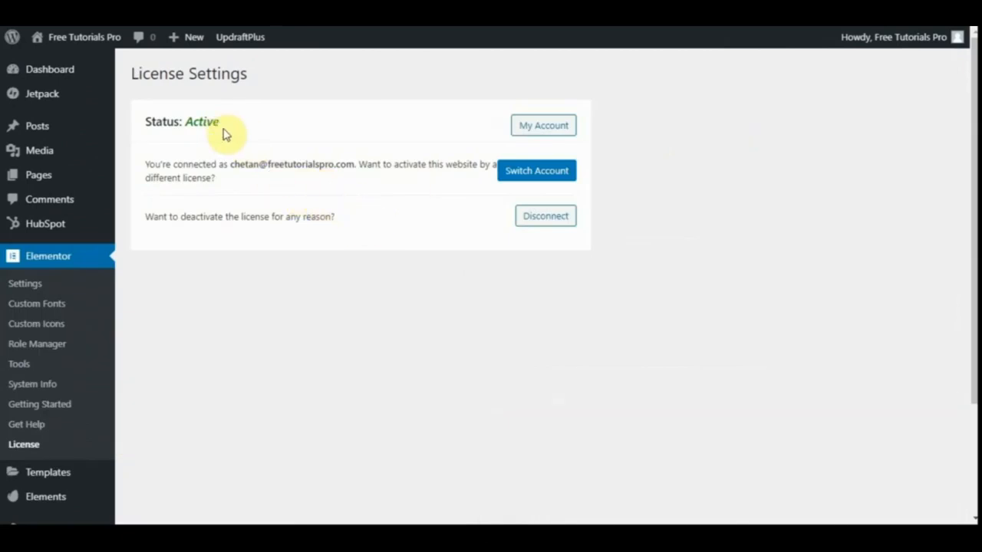
pyautogui.moveTo(225, 127); pyautogui.dragTo(127, 121)
pyautogui.click(555, 220)
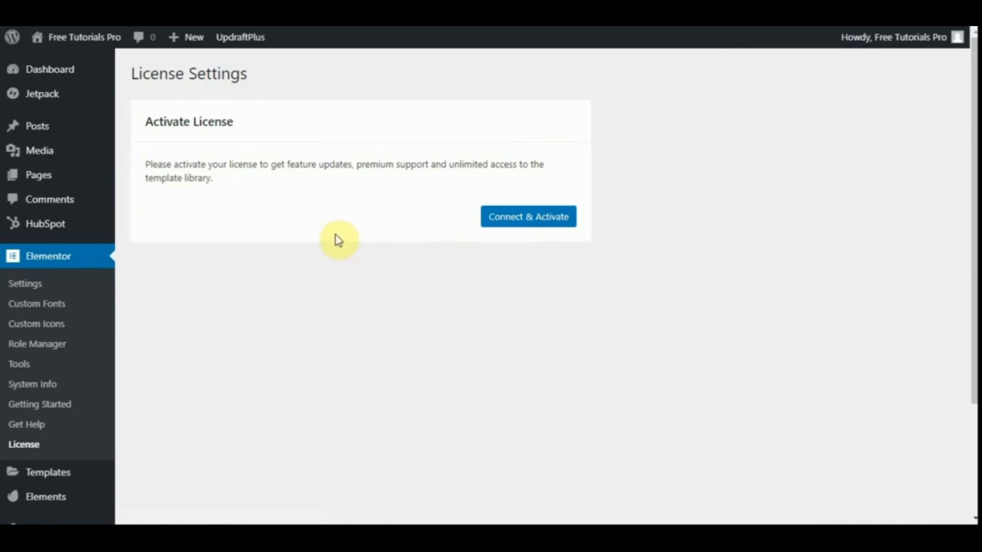
# Connect the website to the Elementor account and activate the Expert license.
pyautogui.click(538, 223)
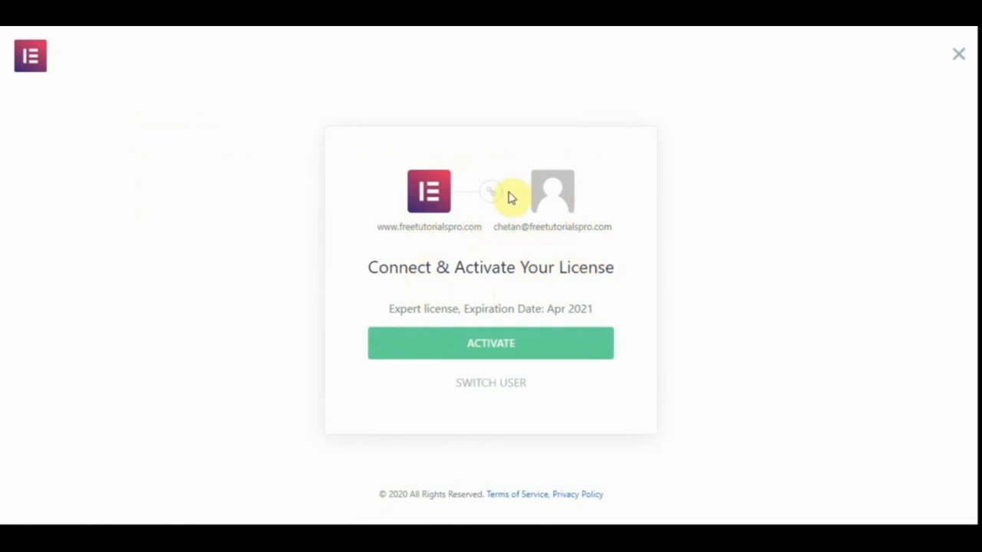
pyautogui.click(492, 351)
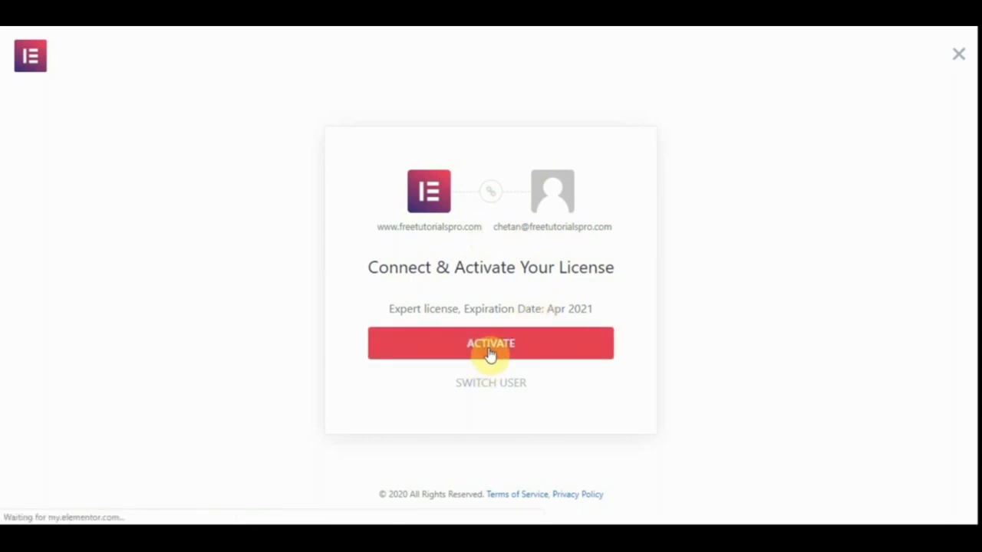
pyautogui.click(491, 351)
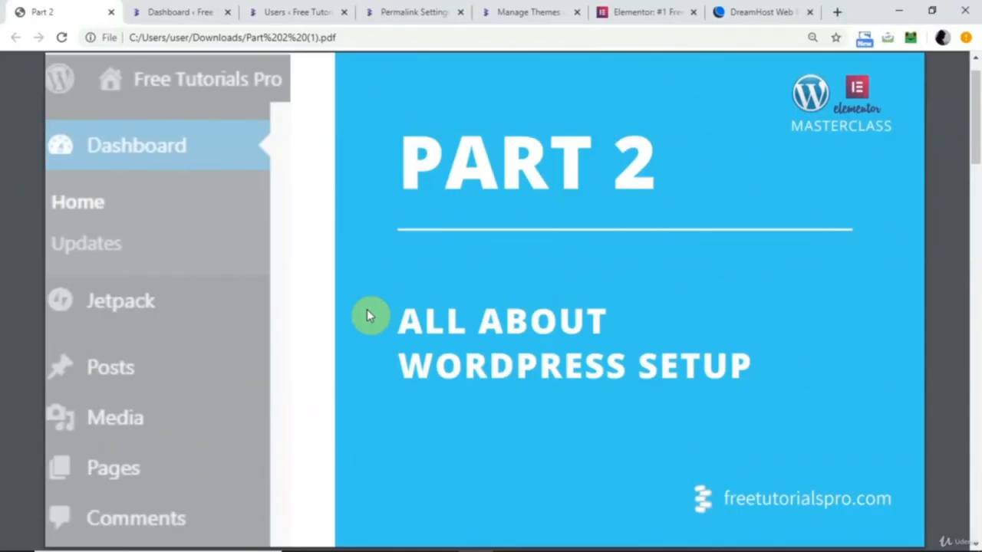
# View the WordPress dashboard and the Manage WordPress access in the DreamHost panel, ending back on the dashboard.
pyautogui.click(170, 11)
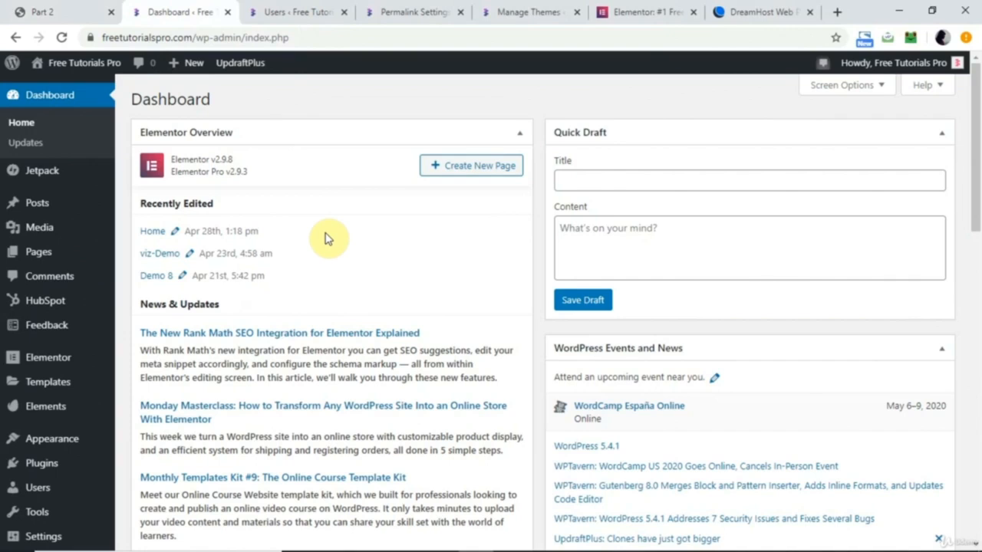
pyautogui.click(756, 11)
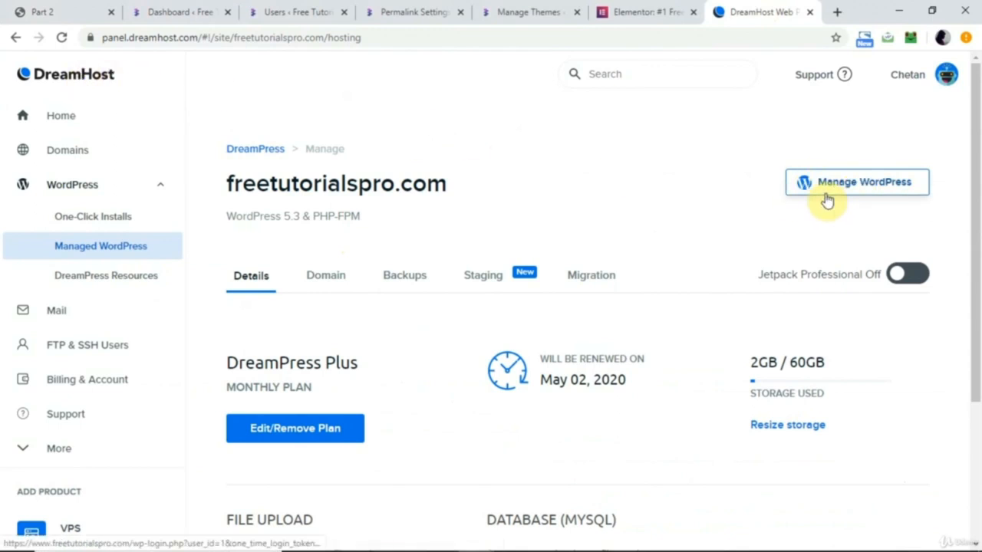
pyautogui.click(195, 11)
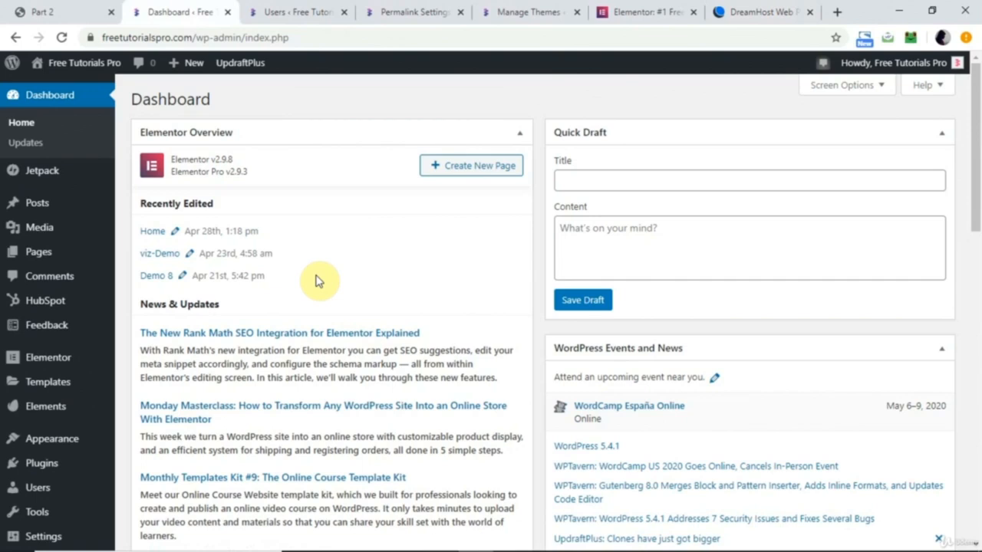
# Open the WordPress users list and edit the administrator's profile.
pyautogui.moveTo(57, 361)
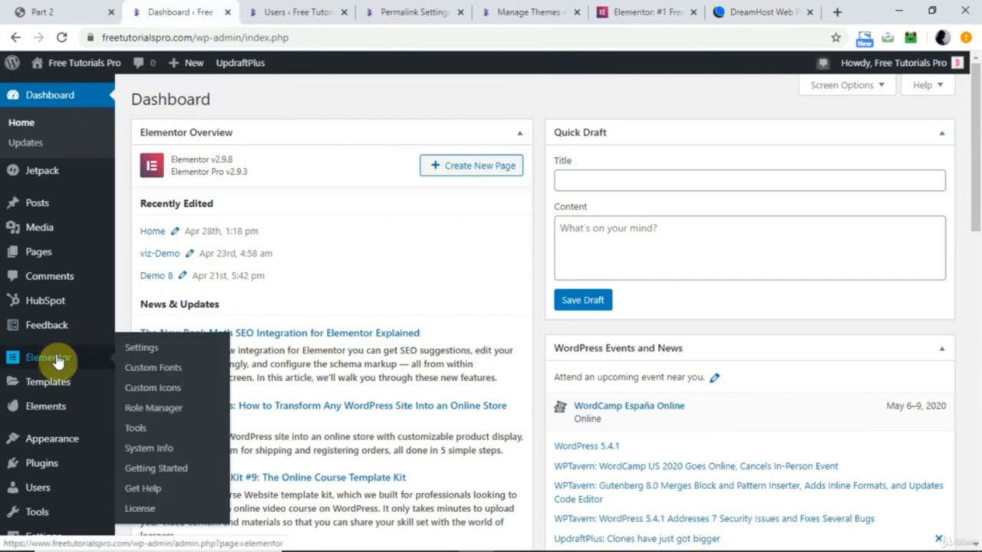
pyautogui.moveTo(37, 495)
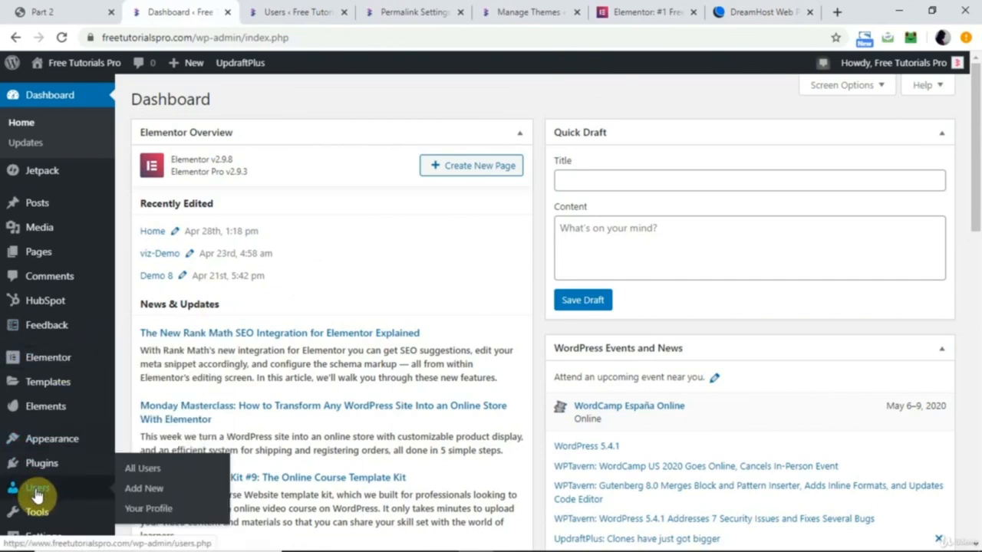
pyautogui.click(37, 491)
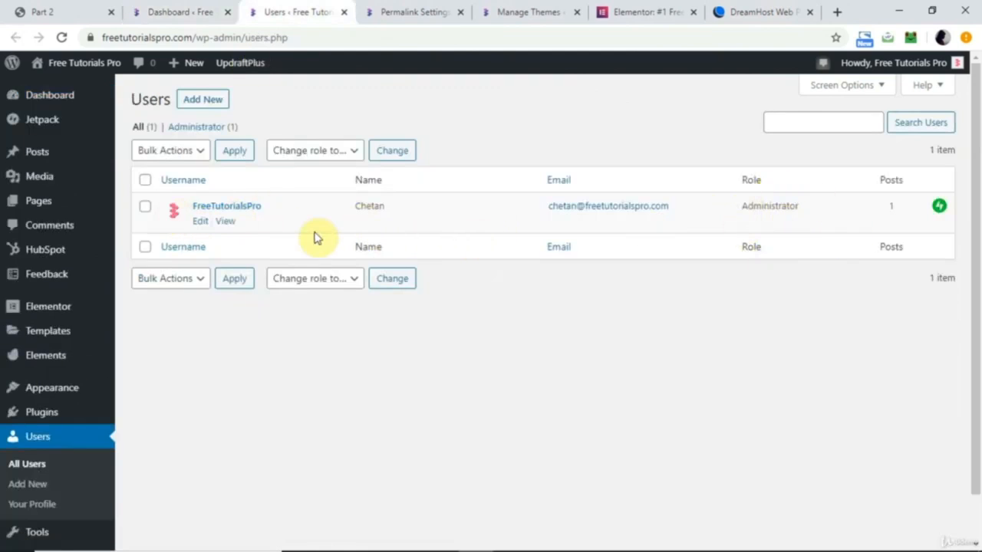
pyautogui.click(199, 223)
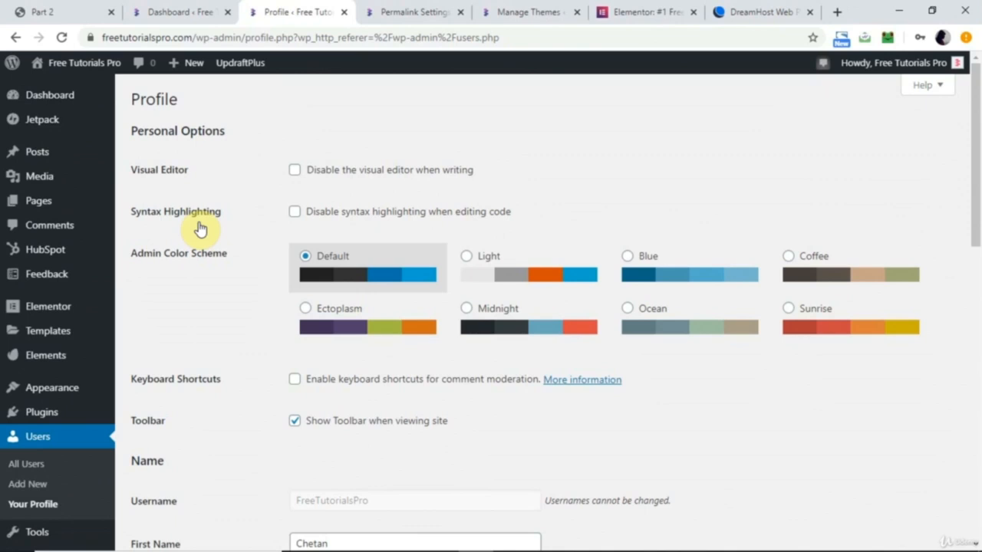
# Generate a new account password for the administrator and review the profile's name and contact fields.
pyautogui.scroll(-12, 199, 228)
pyautogui.click(328, 371)
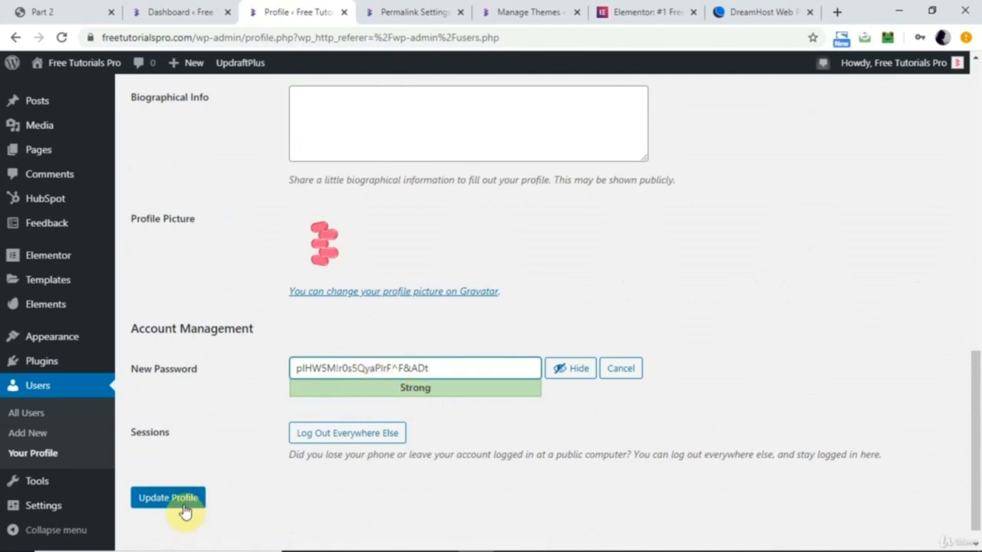
pyautogui.scroll(10, 235, 423)
pyautogui.scroll(-3, 234, 422)
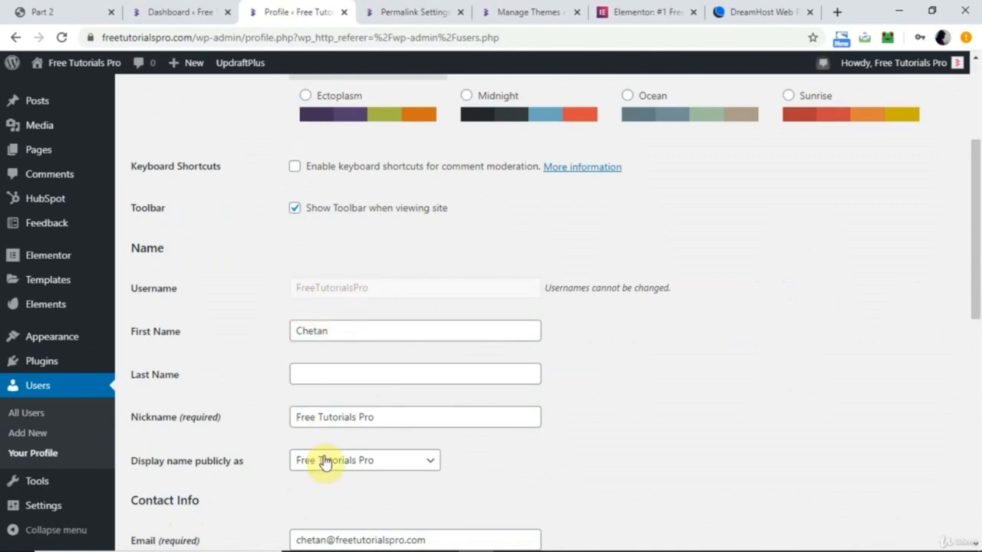
pyautogui.scroll(-3, 328, 459)
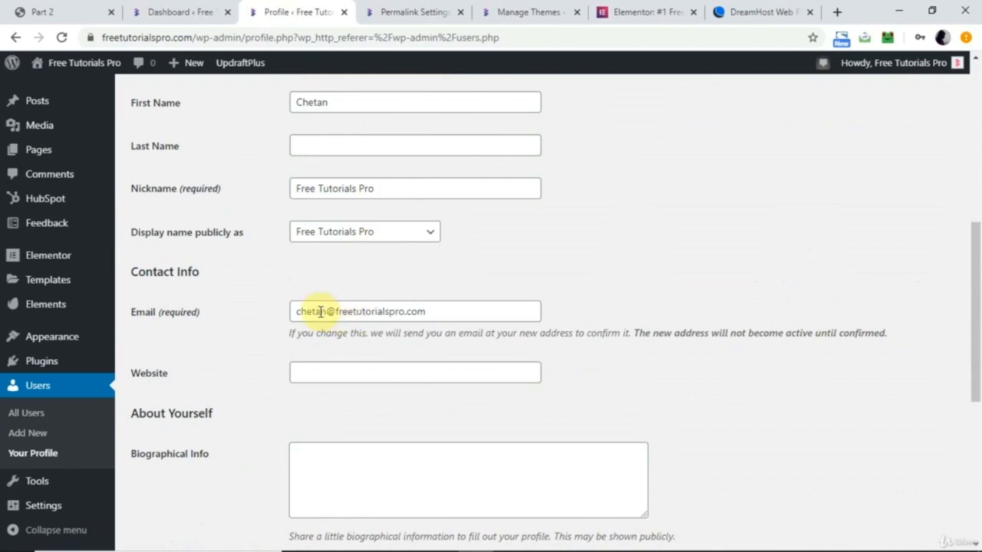
# Start entering the freetutorialspro.com/wp-admin/ address in a new browser tab, and return to the WordPress dashboard.
pyautogui.click(838, 12)
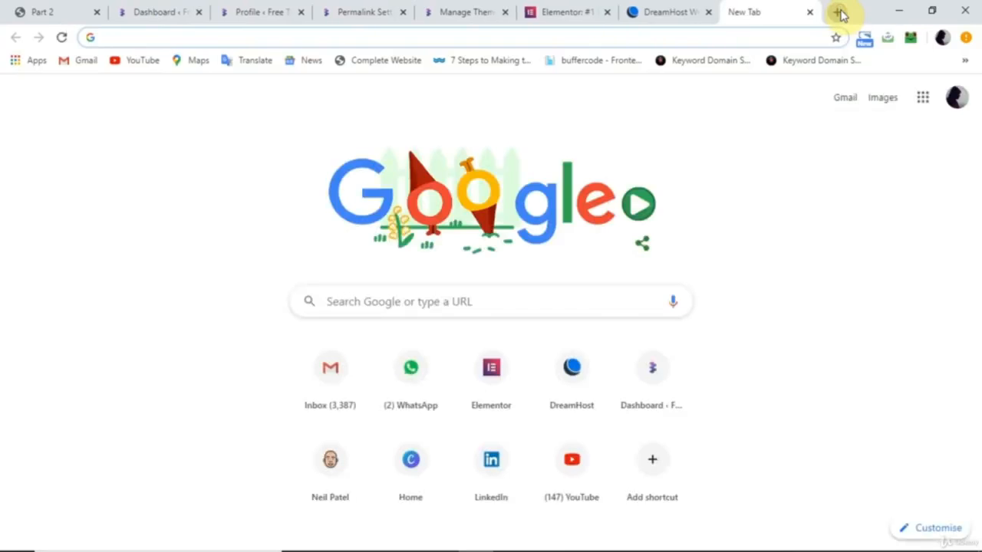
pyautogui.write('freetutorialspro.com/wp-admin/')
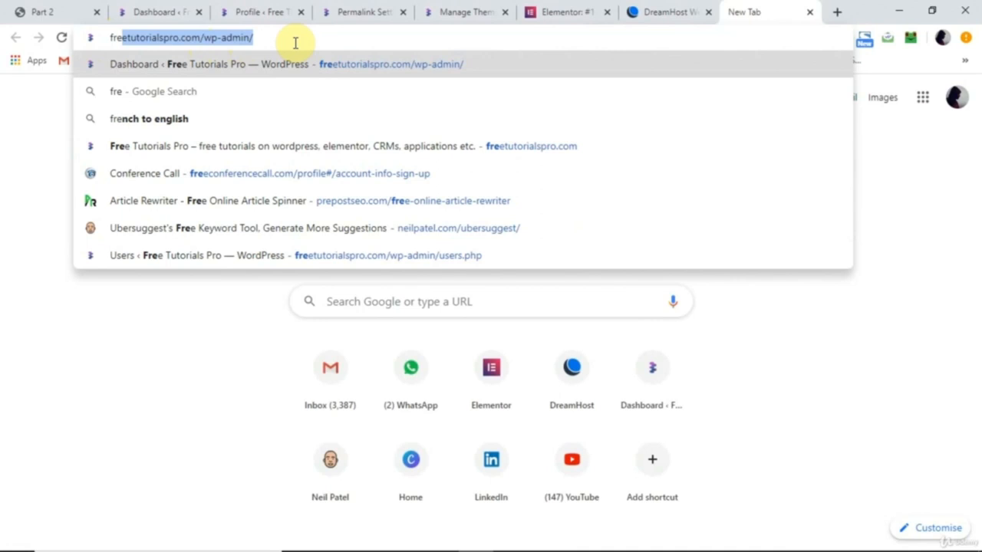
pyautogui.click(157, 11)
# Go to the Permalink Settings page and examine the example URL of the Plain structure.
pyautogui.moveTo(67, 468)
pyautogui.moveTo(48, 497)
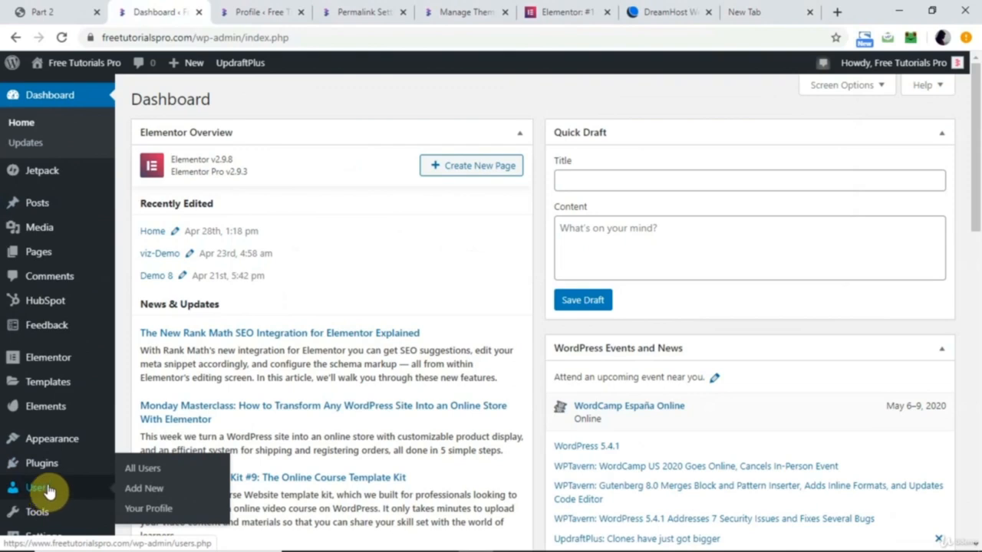
pyautogui.scroll(-5, 47, 495)
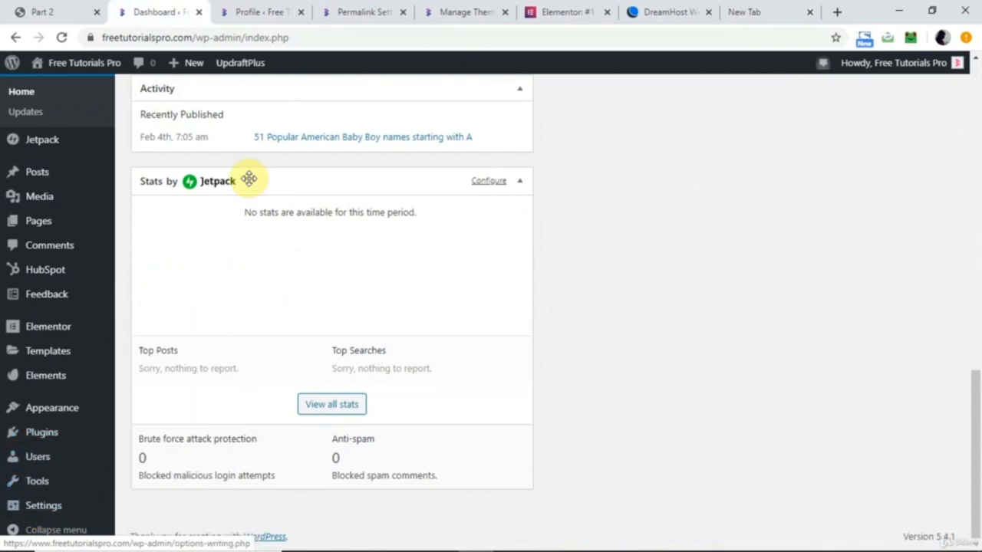
pyautogui.click(357, 12)
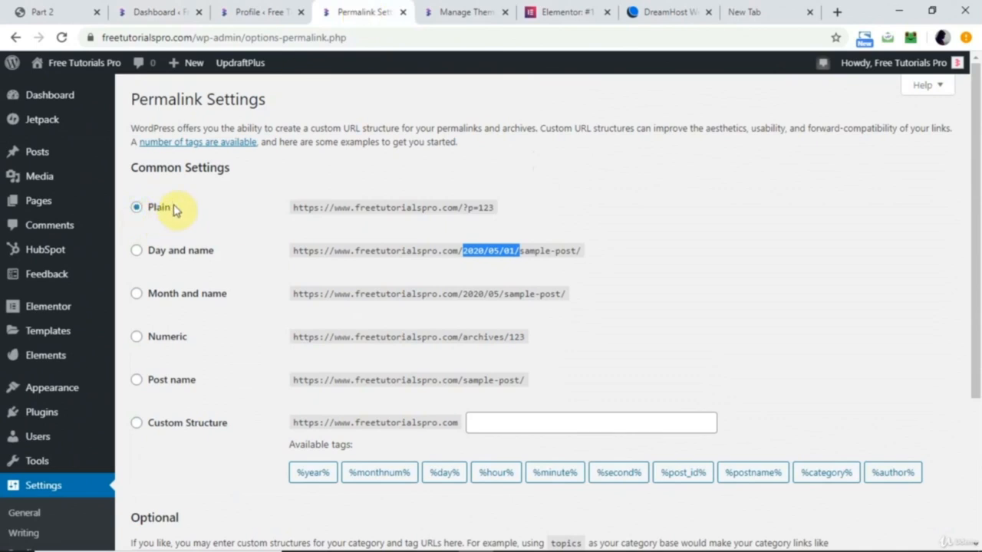
pyautogui.click(201, 220)
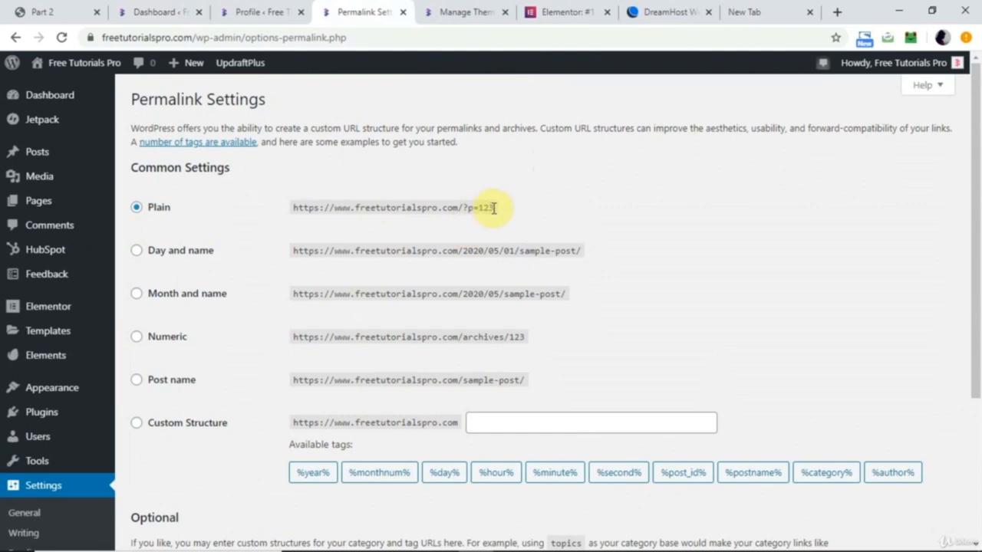
pyautogui.moveTo(494, 208); pyautogui.dragTo(467, 208)
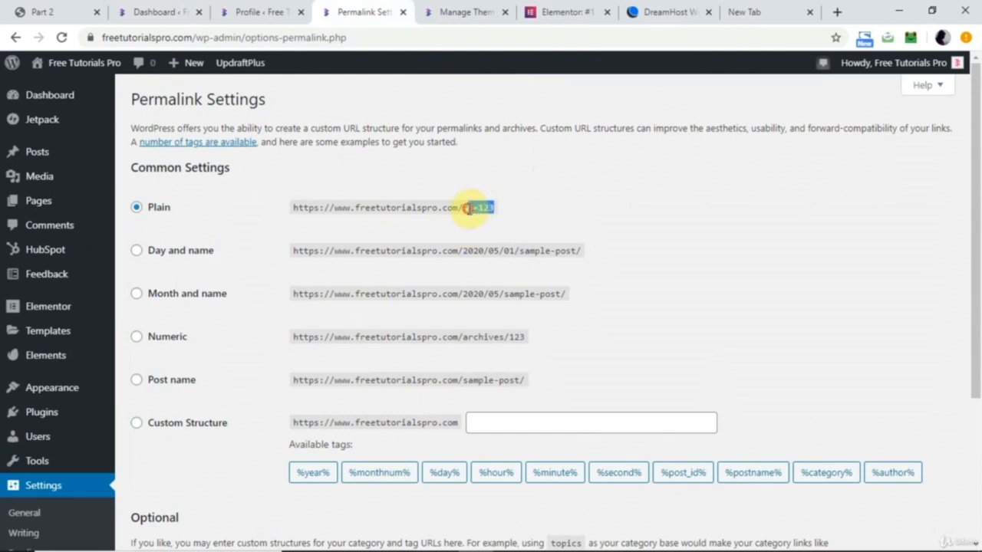
pyautogui.moveTo(296, 207); pyautogui.dragTo(515, 210)
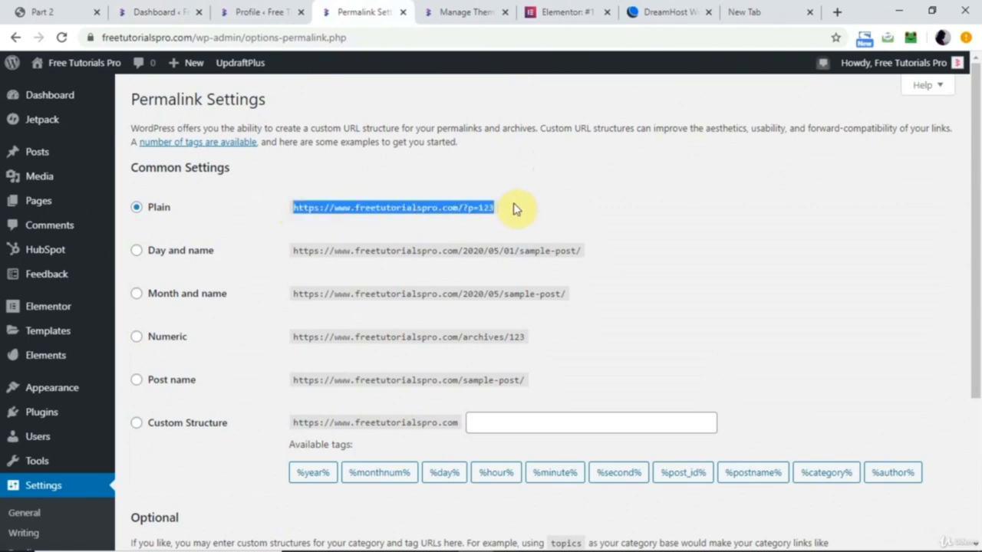
# Examine the date part of the Day and name example URL, and select the Post name permalink structure.
pyautogui.click(475, 253)
pyautogui.moveTo(464, 251); pyautogui.dragTo(517, 252)
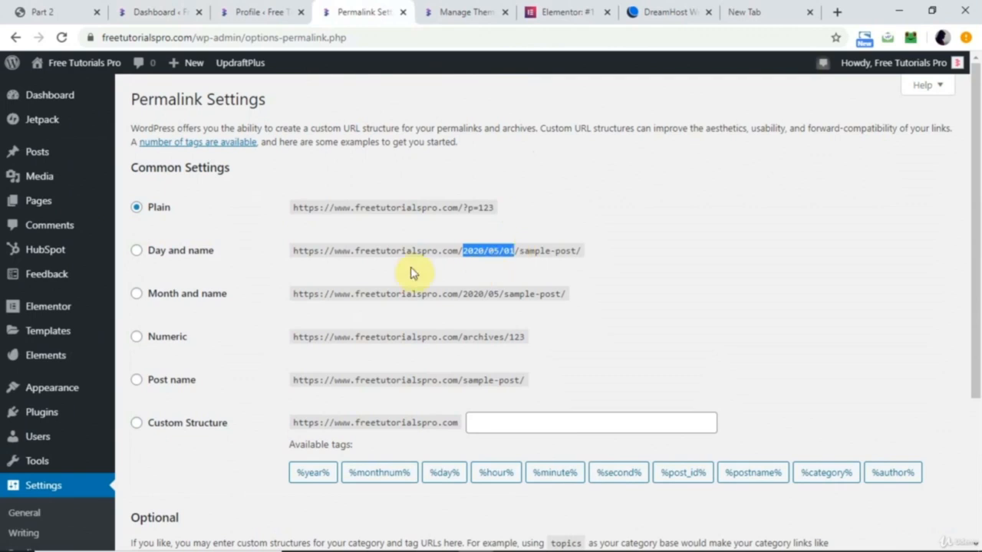
pyautogui.click(137, 381)
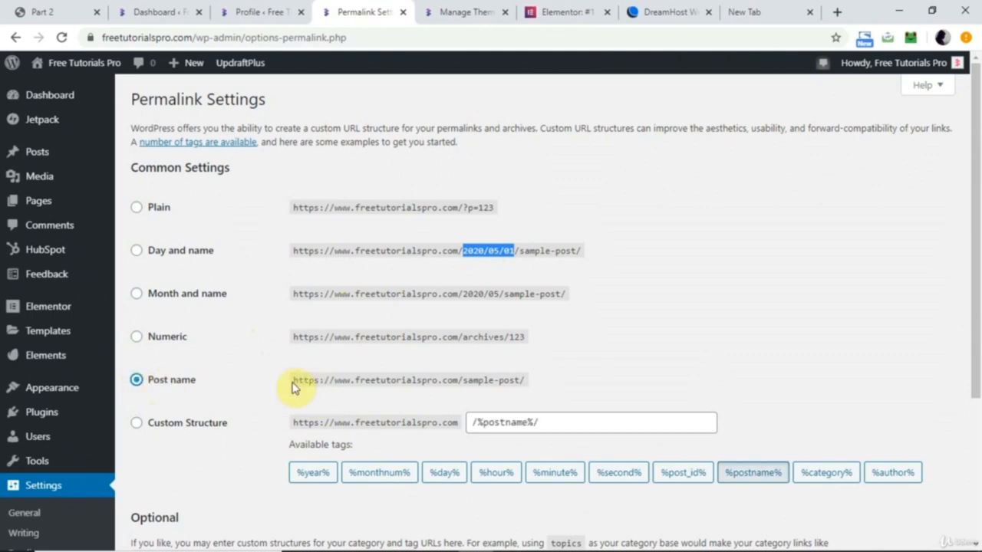
pyautogui.moveTo(294, 380); pyautogui.dragTo(521, 379)
pyautogui.scroll(-3, 470, 395)
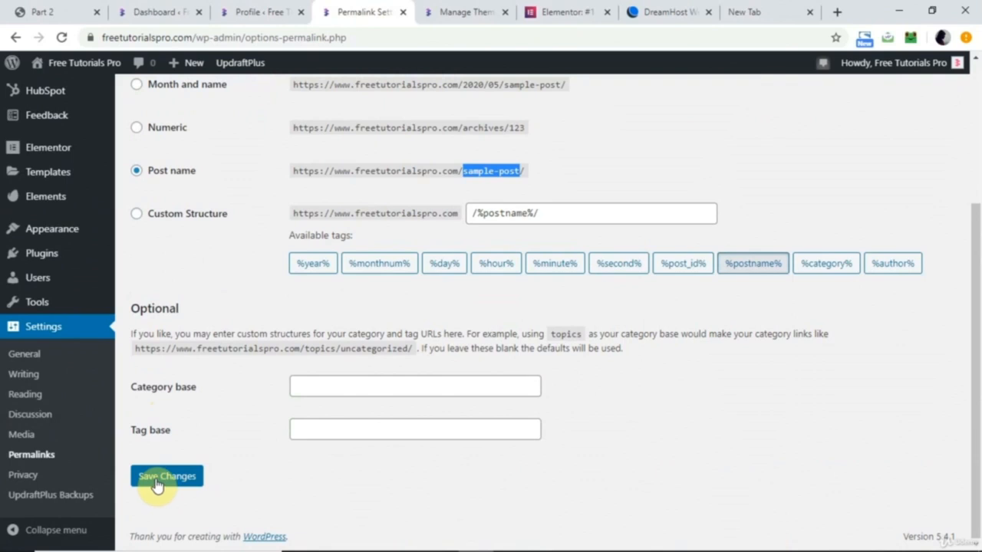
# Return to the WordPress dashboard and look over the submenu options for Posts.
pyautogui.click(152, 9)
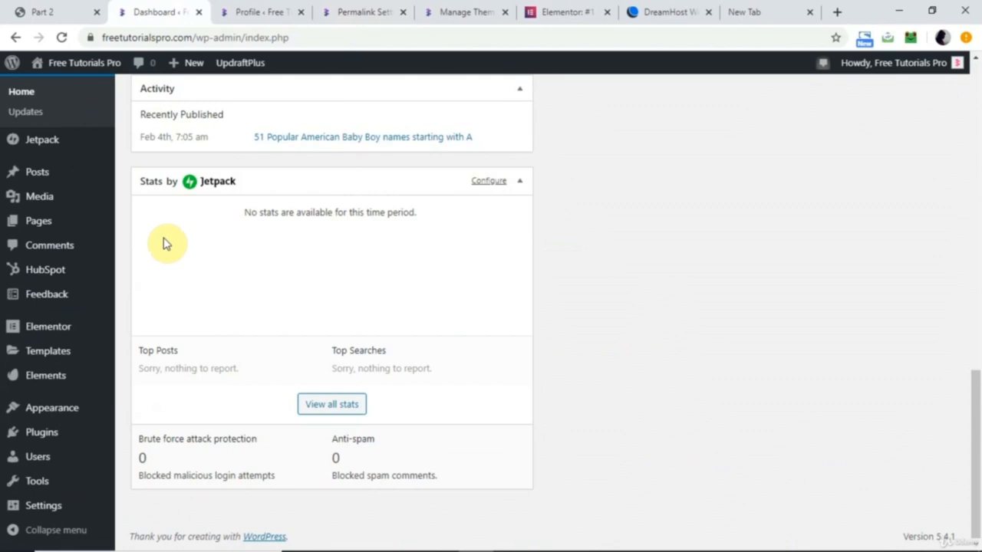
pyautogui.moveTo(60, 180)
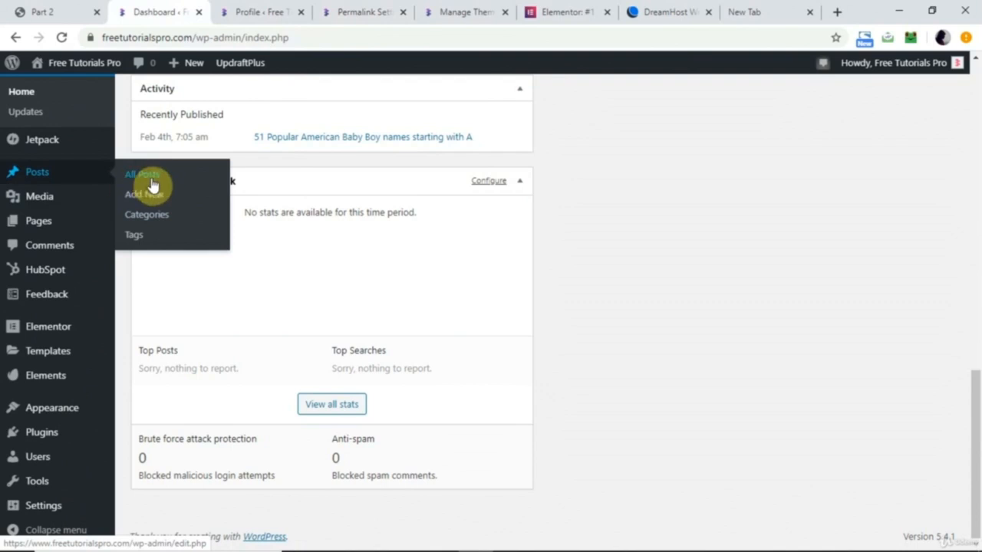
pyautogui.moveTo(23, 227)
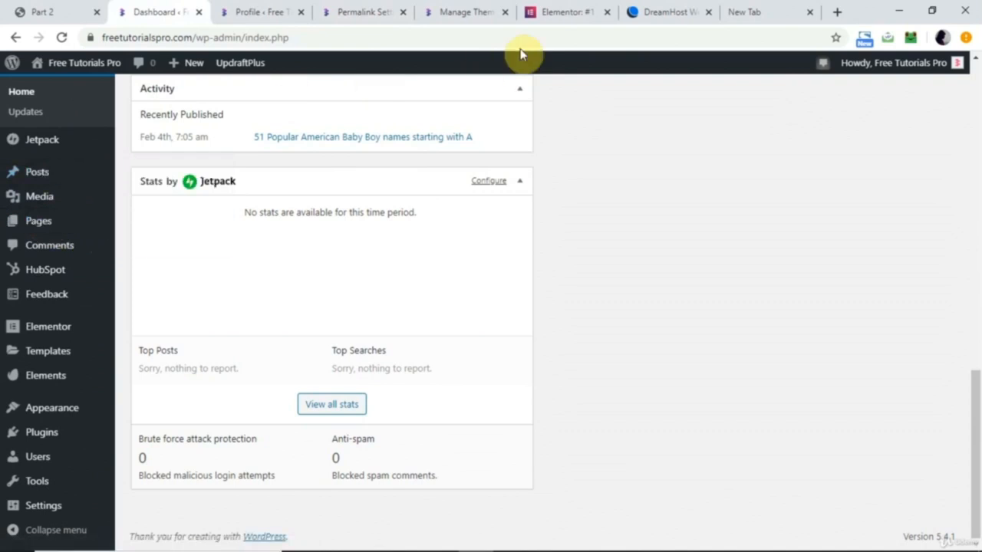
# Switch to the Elementor website, open its Blog page and look through the listed articles as far as the page numbers.
pyautogui.click(563, 17)
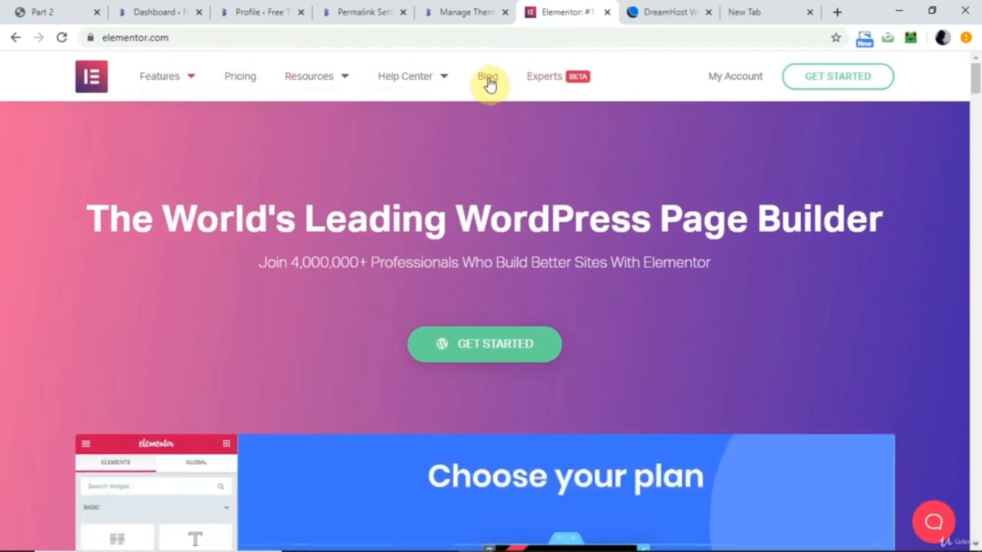
pyautogui.click(488, 80)
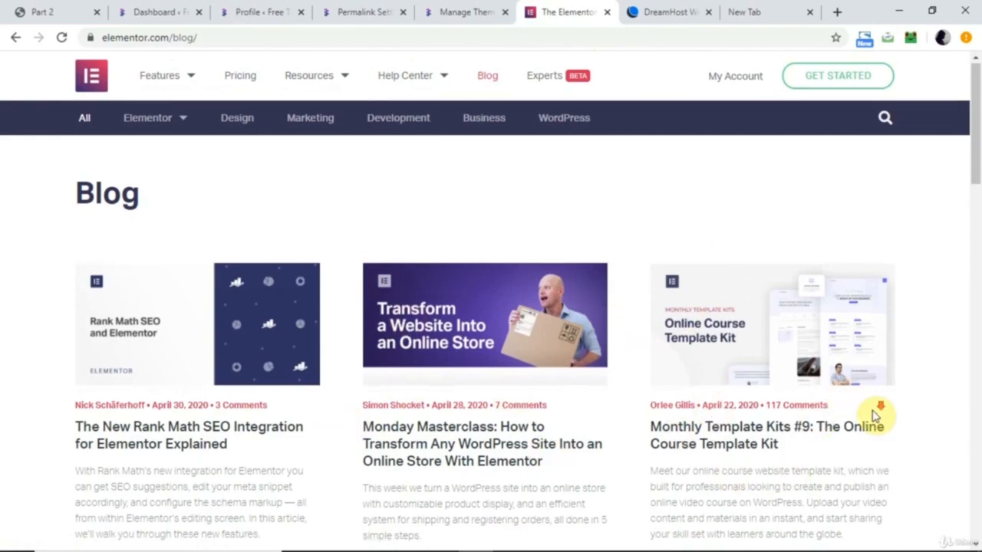
pyautogui.scroll(-5, 870, 416)
pyautogui.scroll(-8, 488, 356)
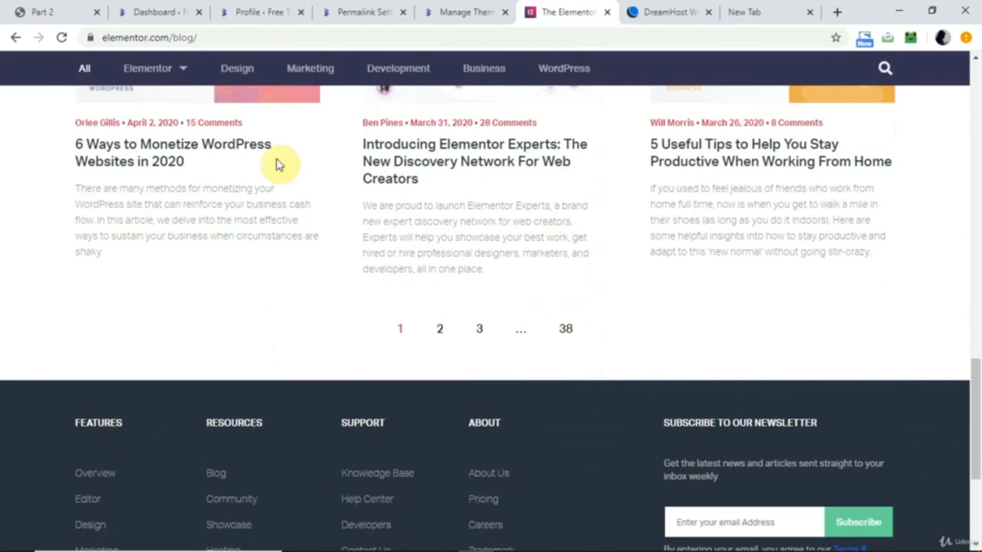
# Review the Appearance, Plugins and Users submenus on the WordPress dashboard, and switch to the Part 2 PDF.
pyautogui.click(160, 11)
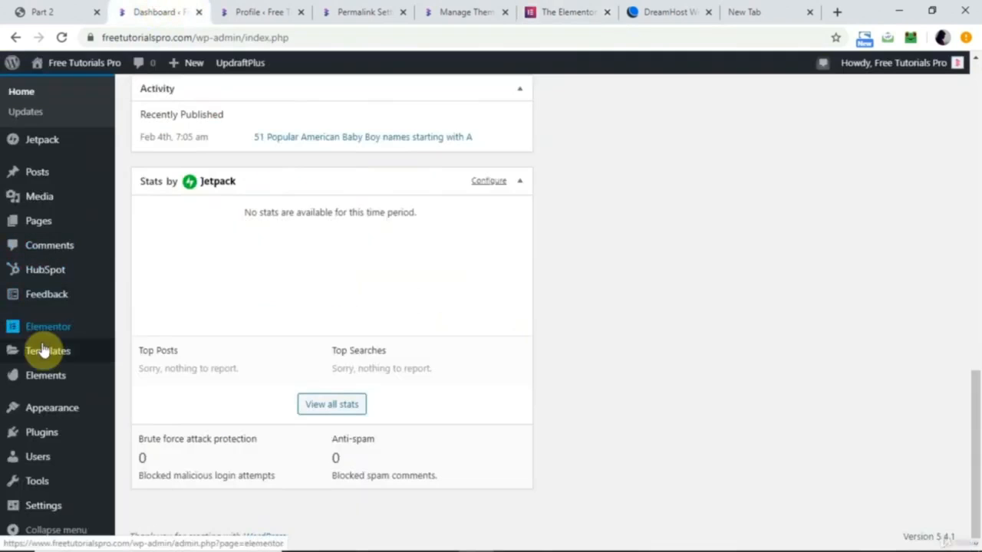
pyautogui.moveTo(42, 417)
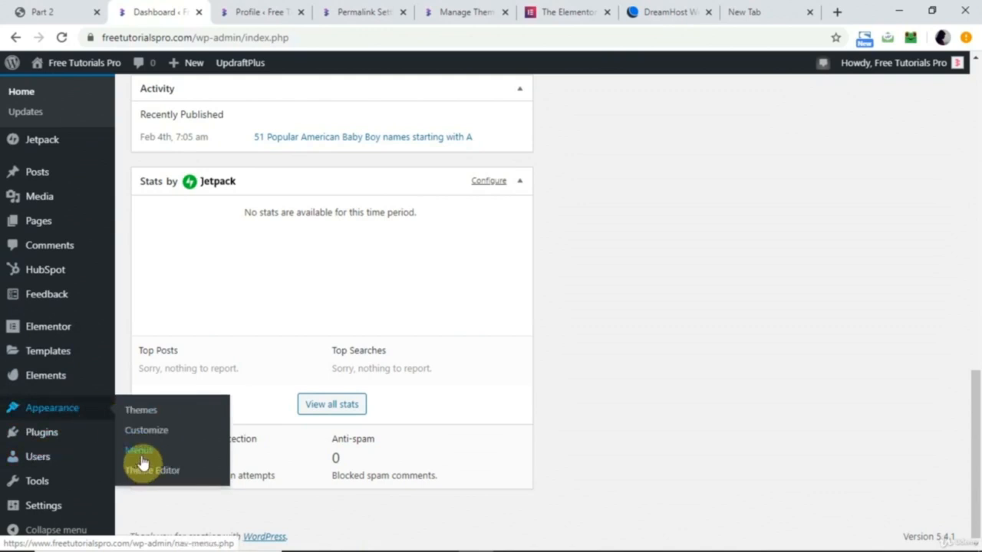
pyautogui.moveTo(50, 443)
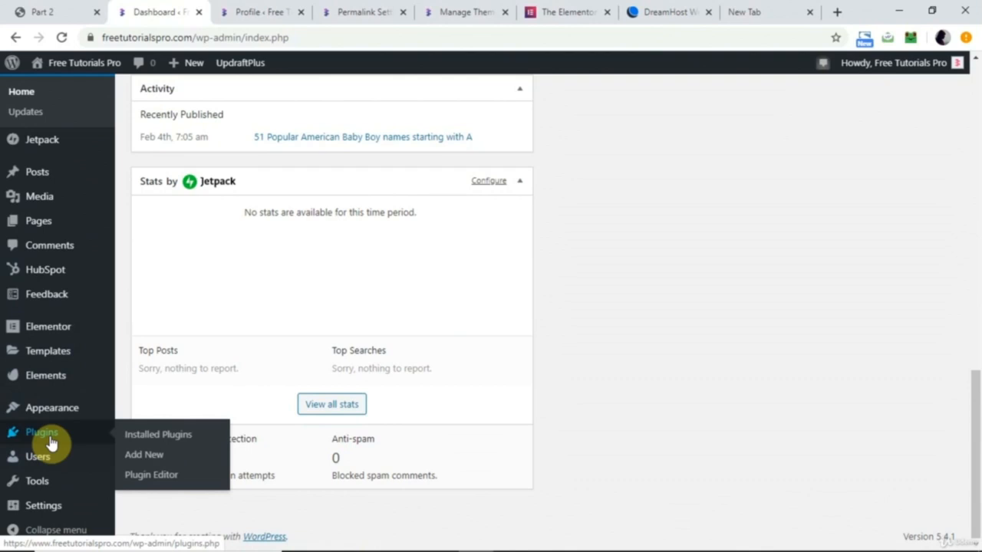
pyautogui.moveTo(43, 466)
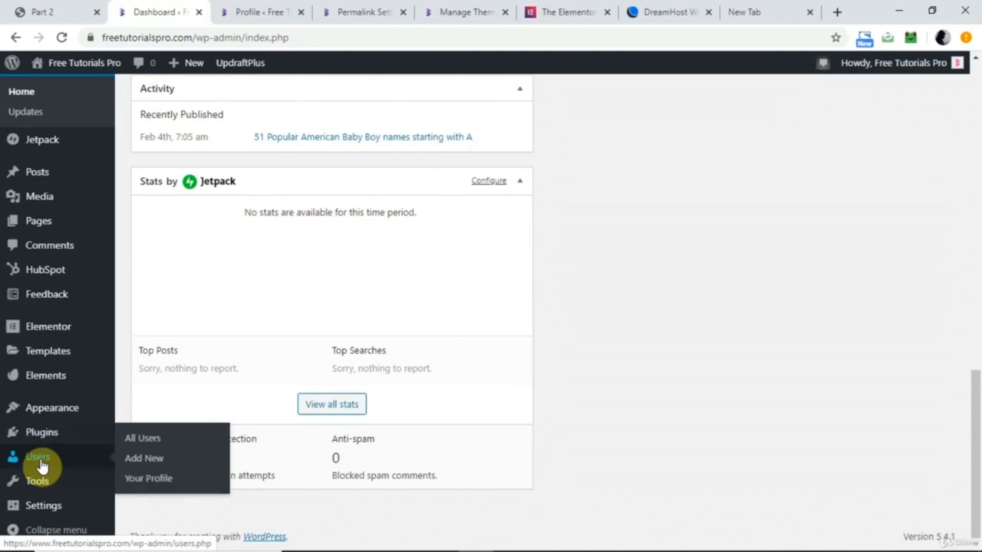
pyautogui.click(44, 12)
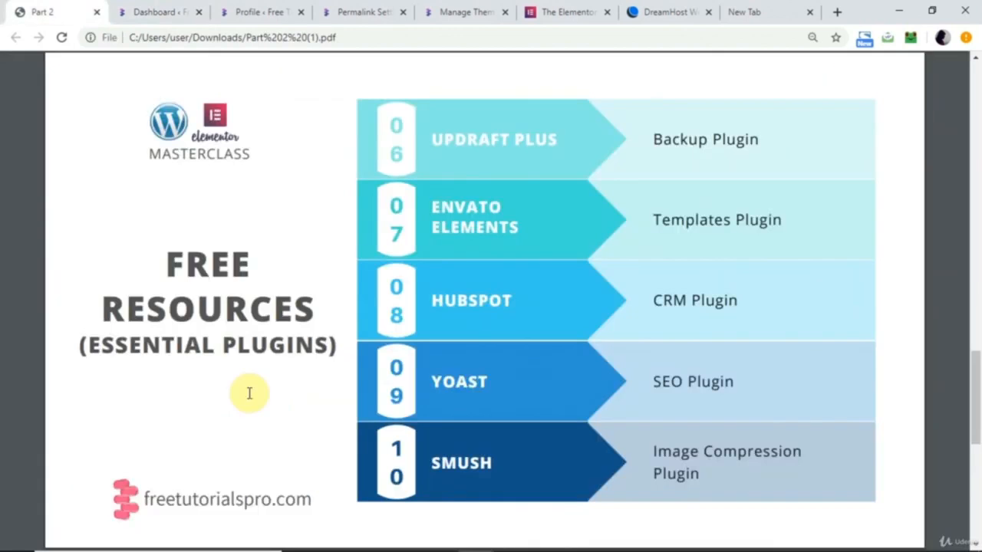
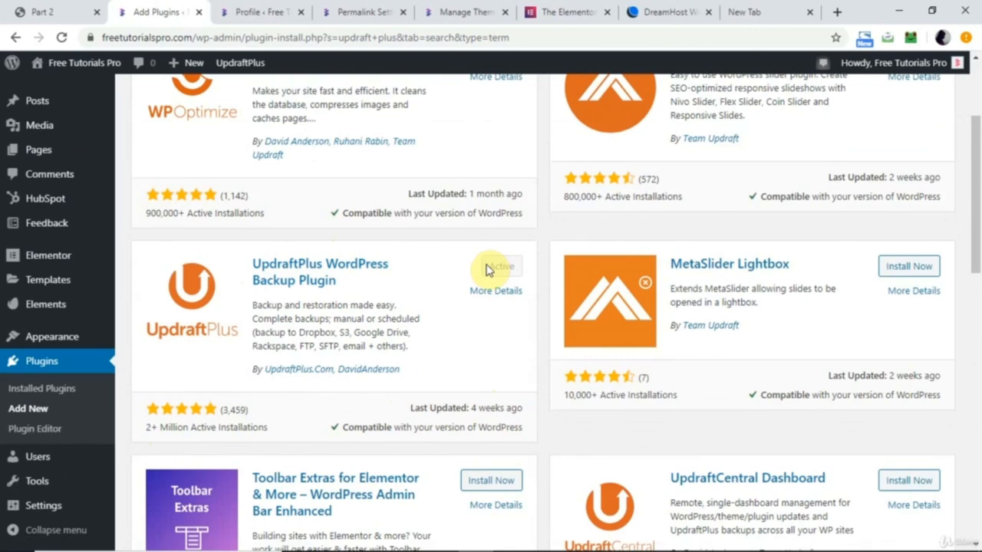
# Check the essential plugins list in the Part 2 PDF and search the WordPress plugin directory for "envato elements".
pyautogui.click(46, 12)
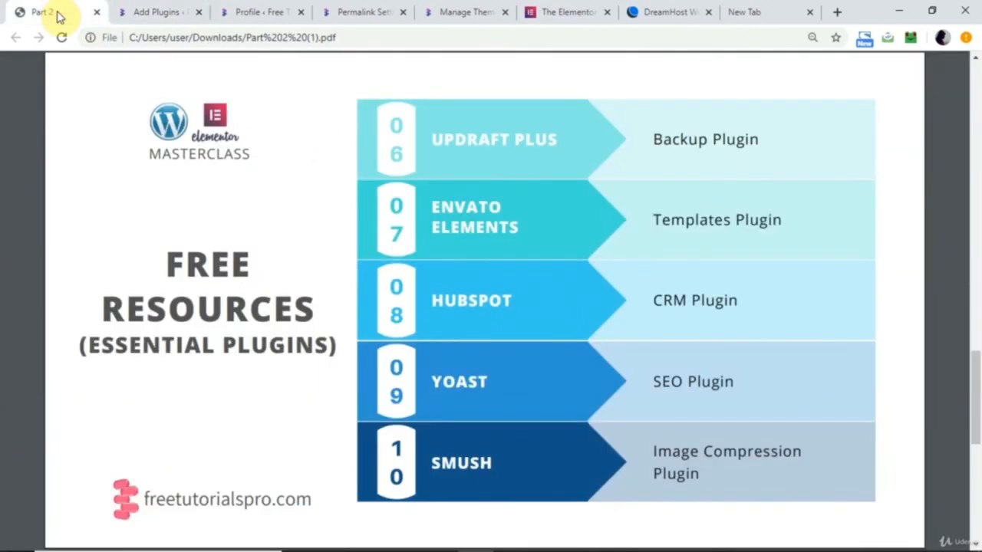
pyautogui.click(163, 12)
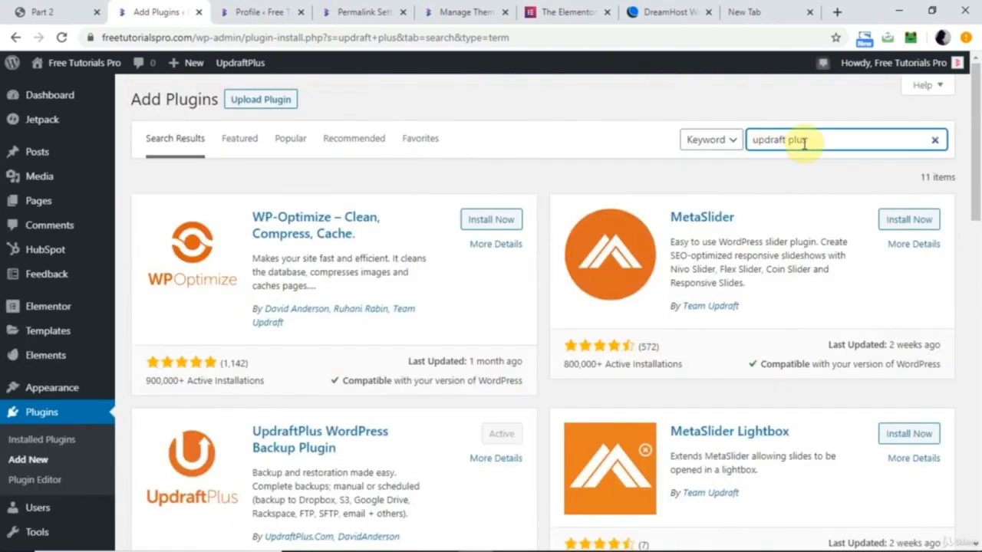
pyautogui.tripleClick(805, 144)
pyautogui.write('envato elements')
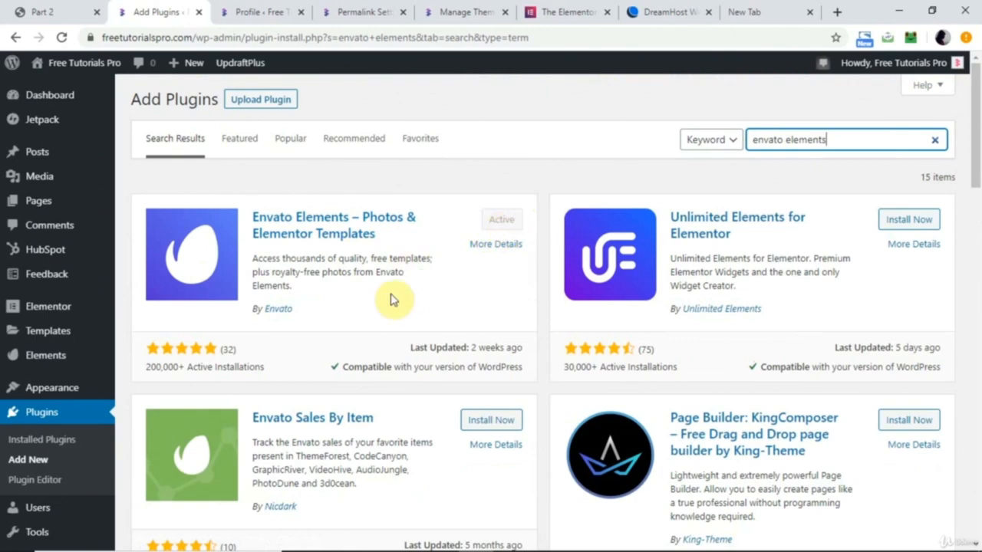
pyautogui.moveTo(35, 358)
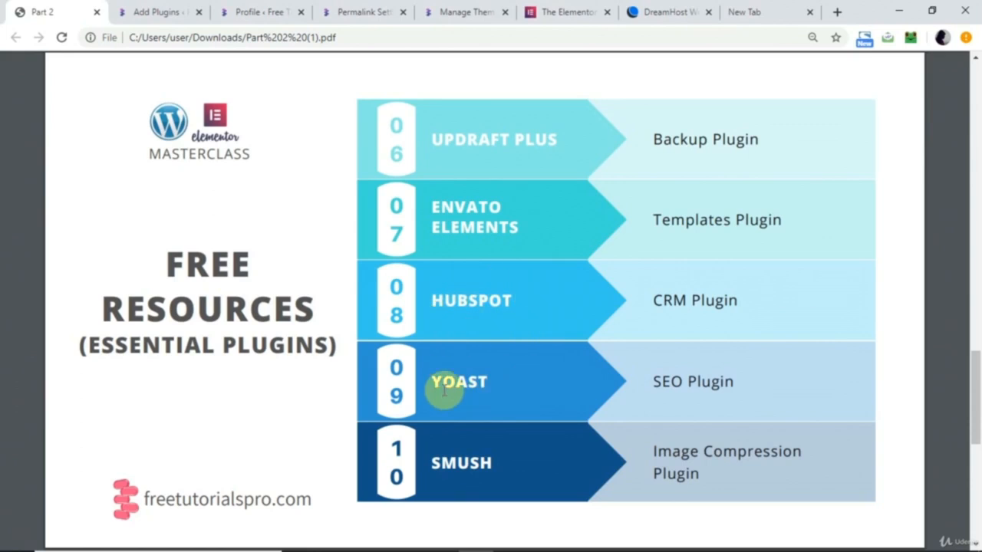
# Find the Yoast SEO plugin by searching the plugin directory for "yoast", and install and activate it.
pyautogui.click(150, 11)
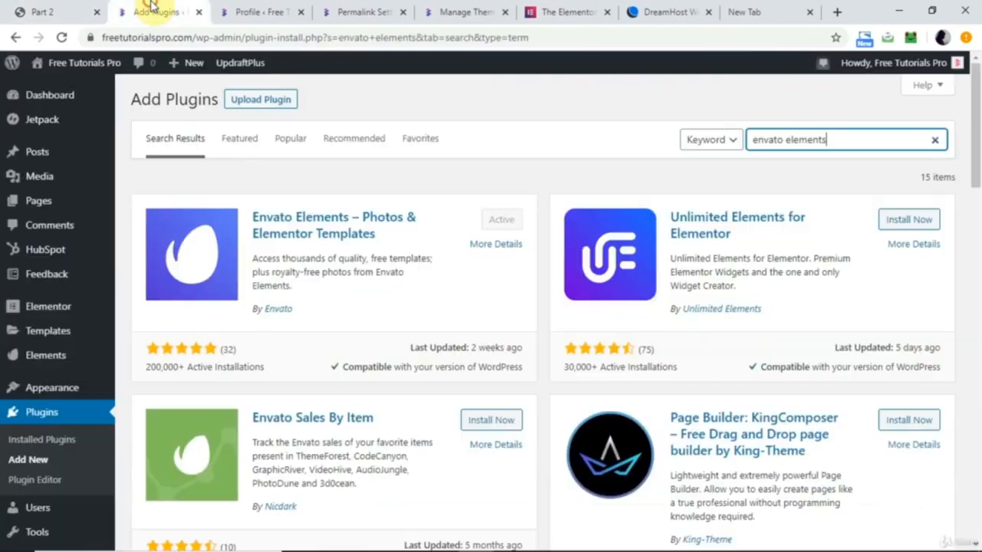
pyautogui.tripleClick(769, 141)
pyautogui.write('y')
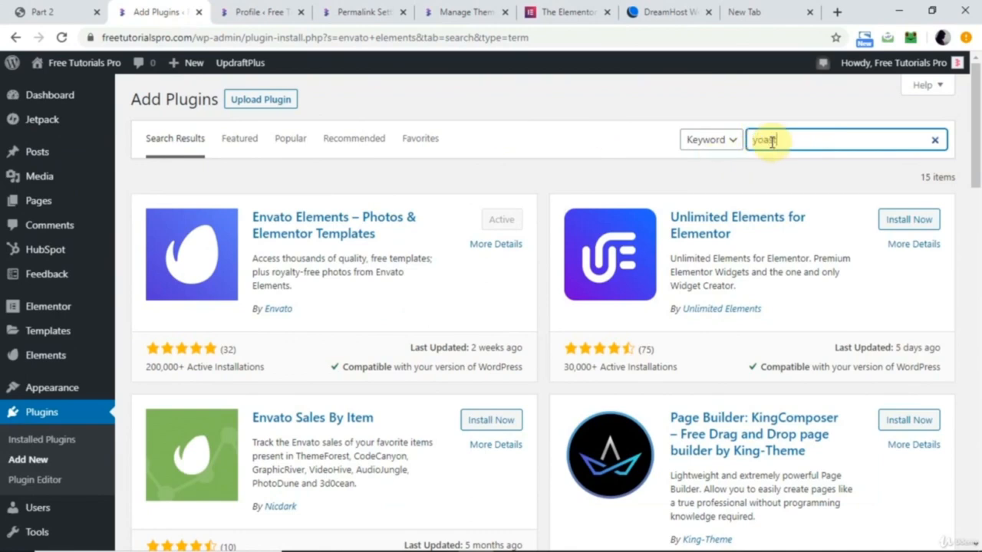
pyautogui.write('oast')
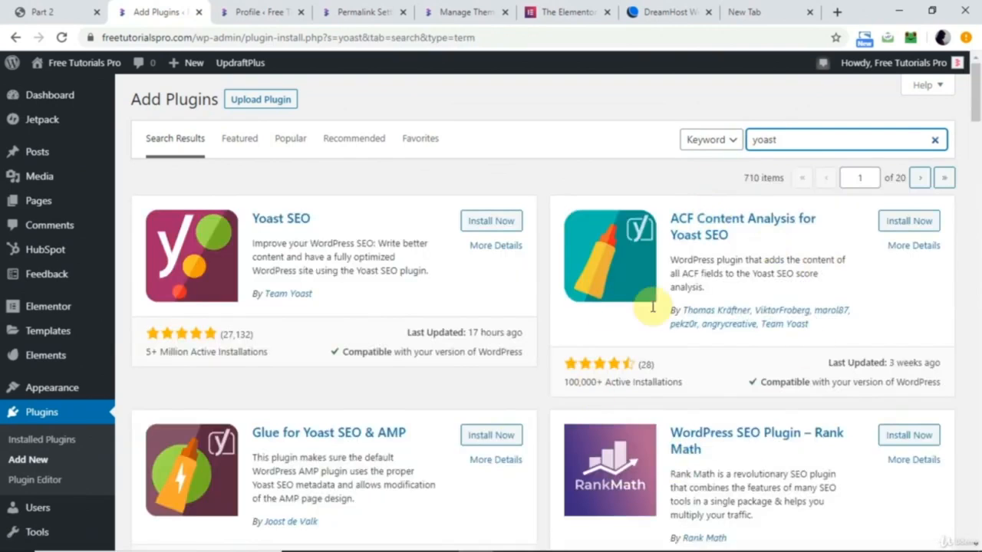
pyautogui.scroll(-10, 758, 384)
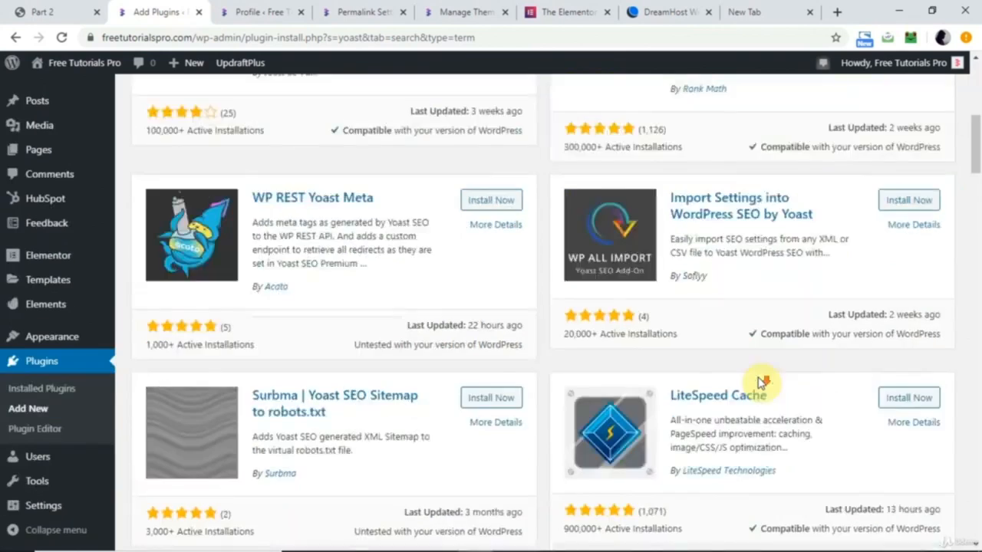
pyautogui.scroll(10, 758, 384)
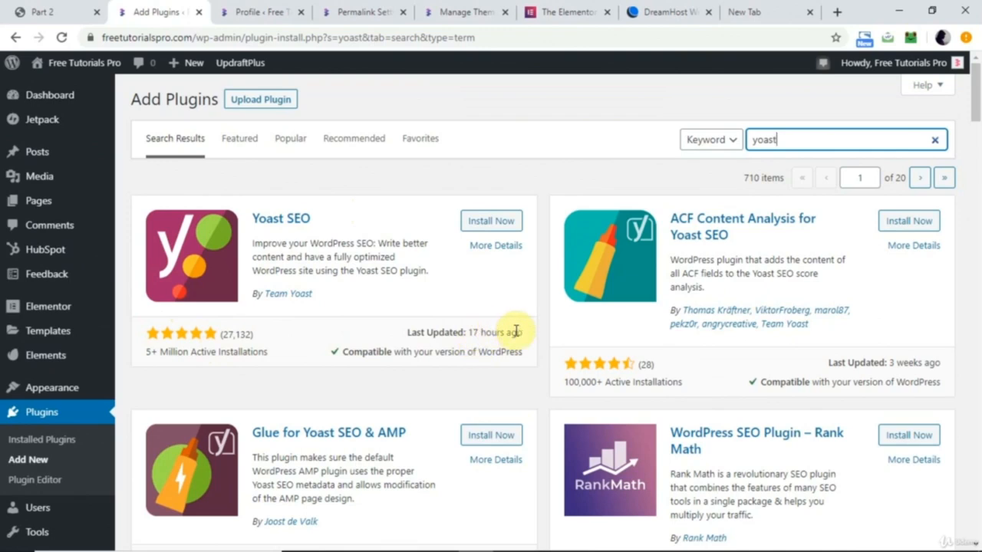
pyautogui.click(497, 222)
pyautogui.click(488, 226)
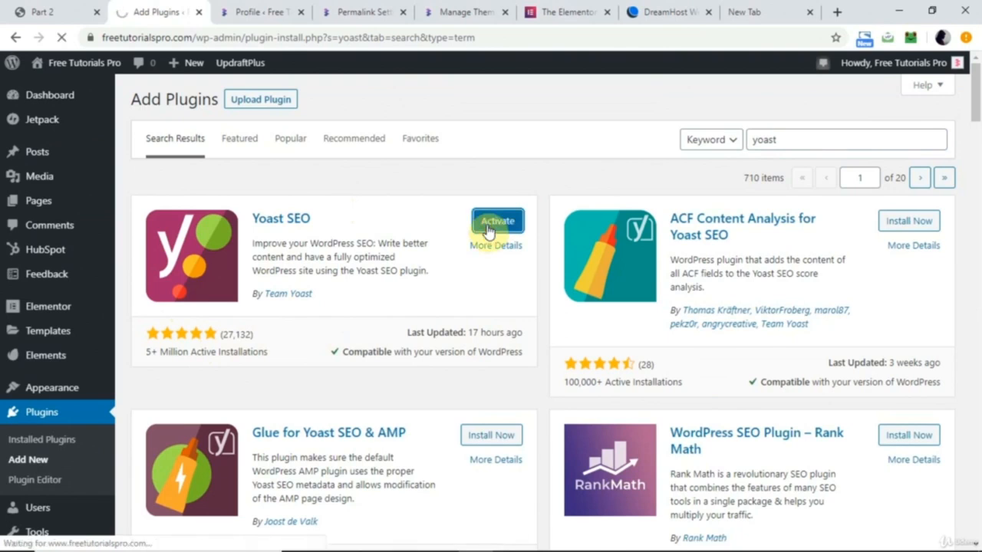
pyautogui.scroll(-4, 243, 139)
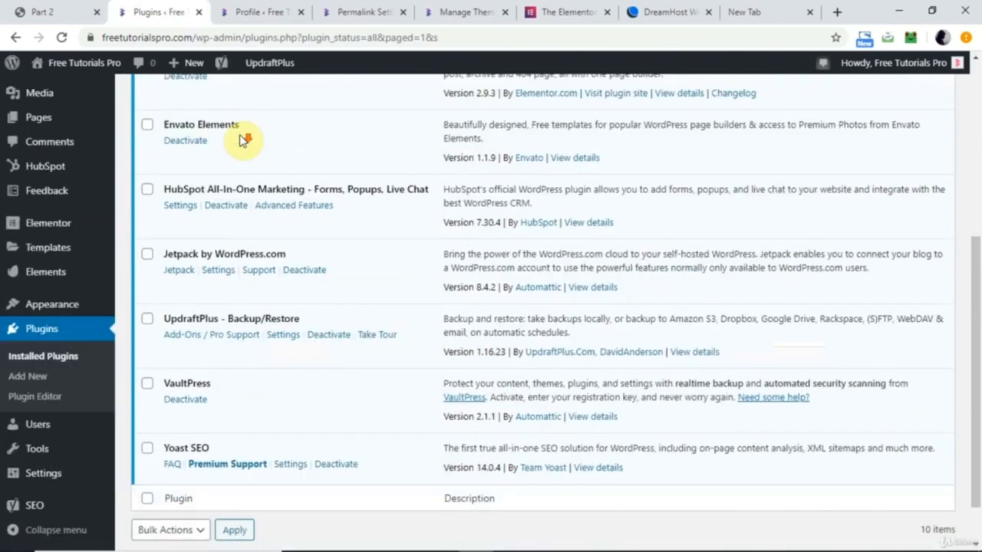
pyautogui.scroll(-1, 242, 139)
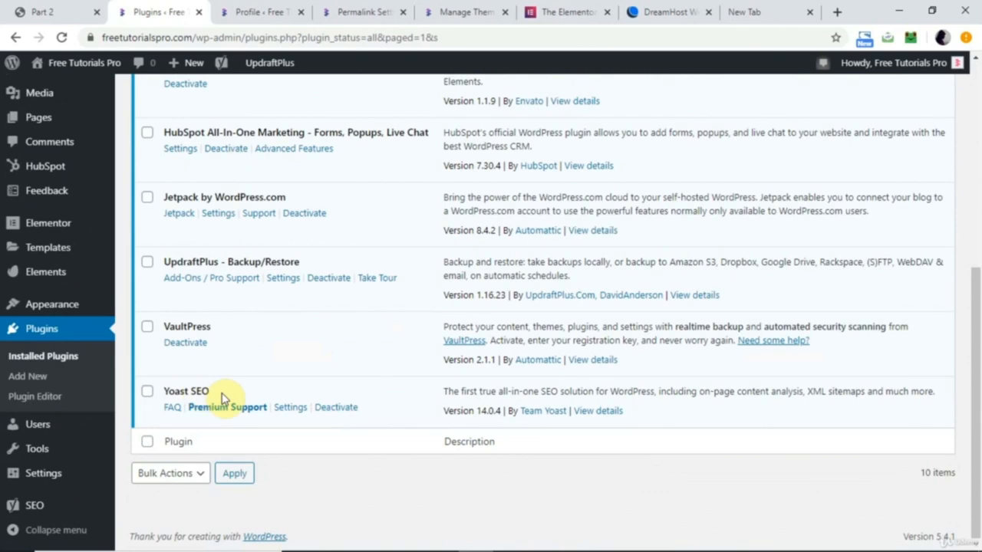
# Check the Part 2 PDF, and find the Smush plugin by searching for "smush", installing and activating it.
pyautogui.click(65, 11)
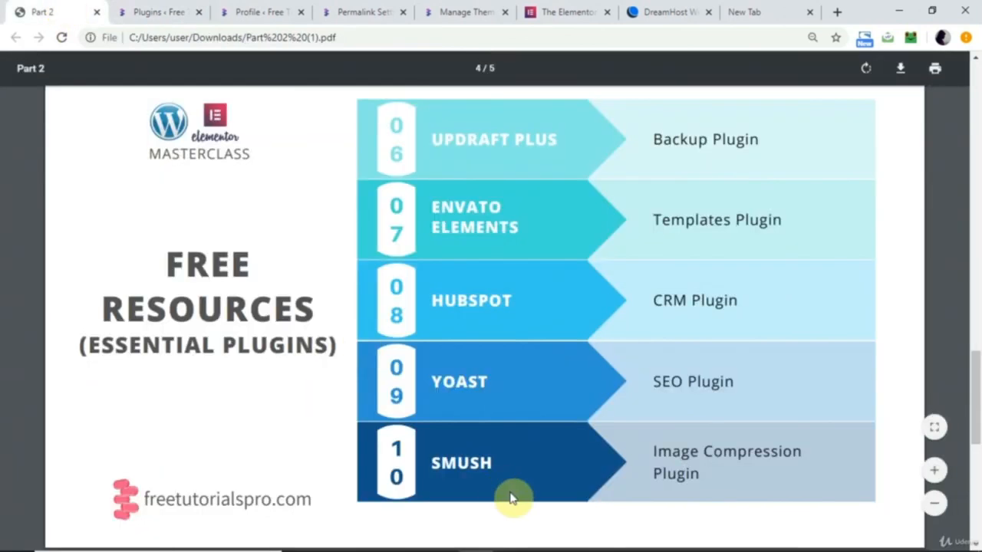
pyautogui.click(152, 7)
pyautogui.click(800, 139)
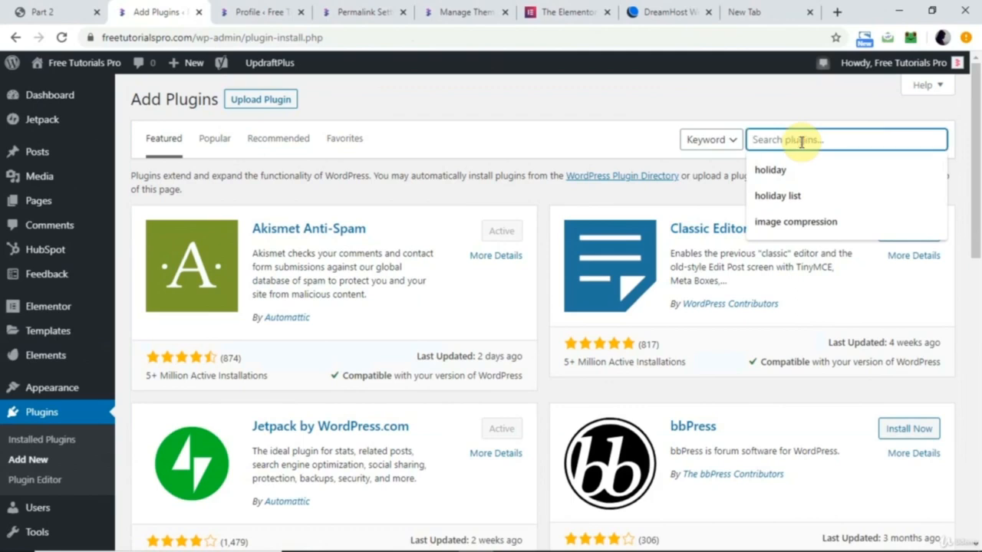
pyautogui.write('smush')
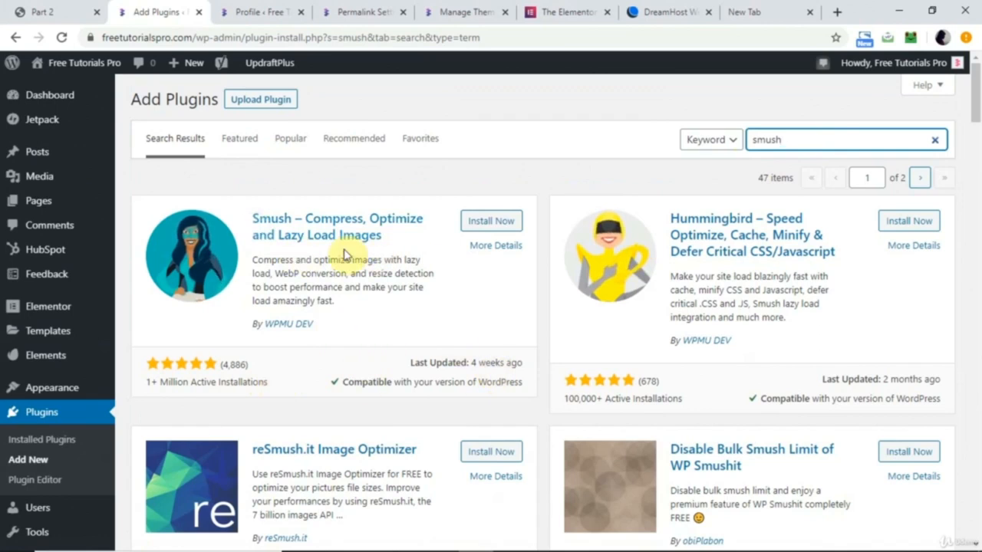
pyautogui.click(491, 221)
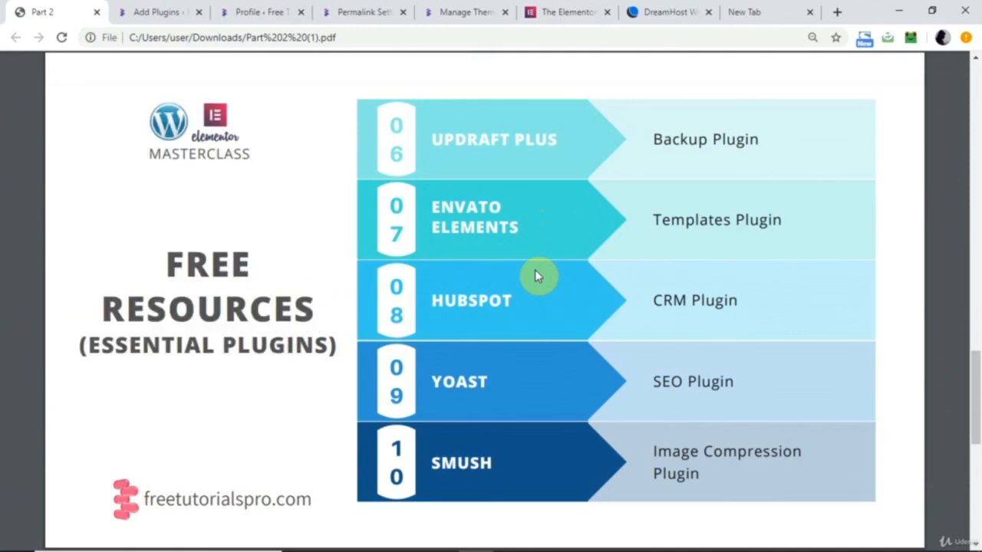
pyautogui.click(488, 223)
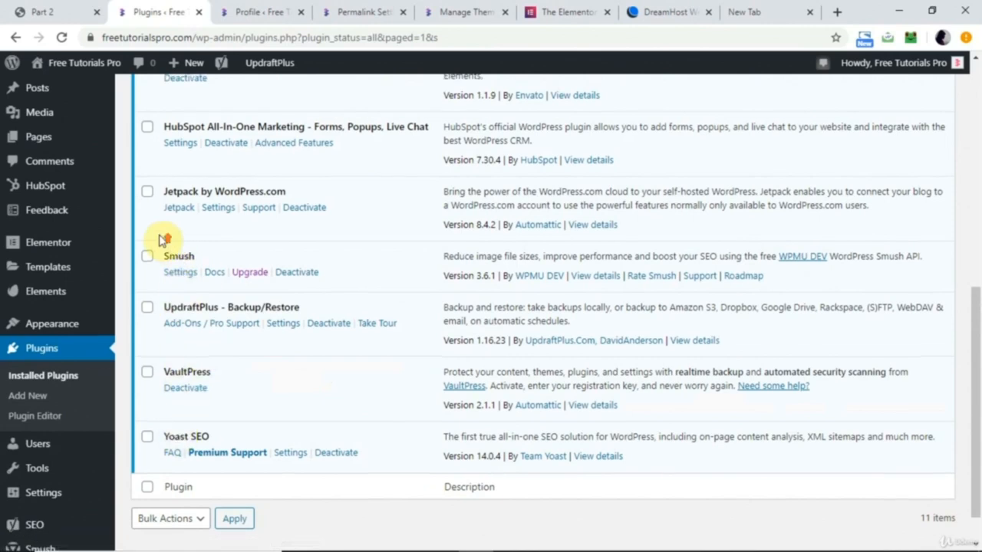
# Look over the installed plugins list from Smush up to Akismet Anti-Spam, and open the Media library.
pyautogui.scroll(1, 159, 234)
pyautogui.scroll(4, 159, 239)
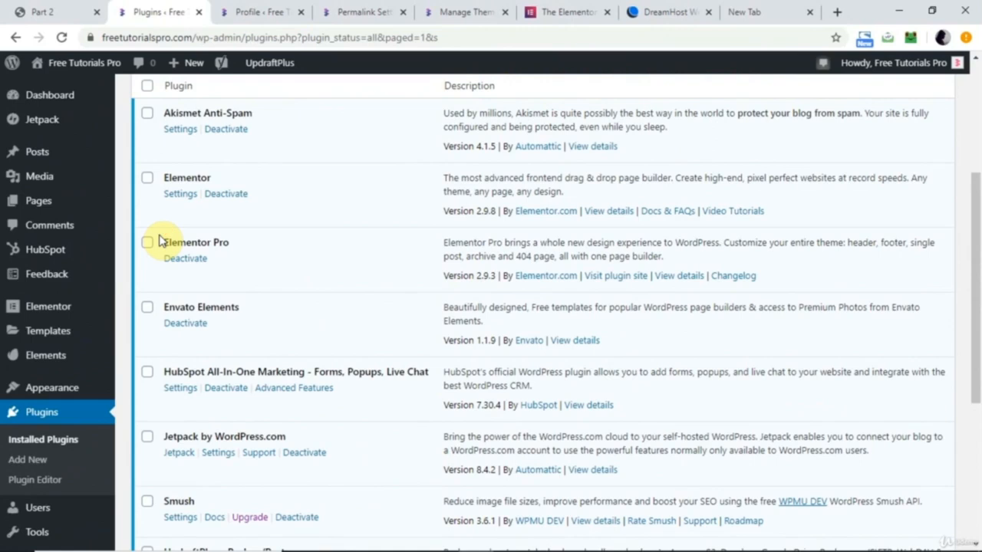
pyautogui.moveTo(48, 182)
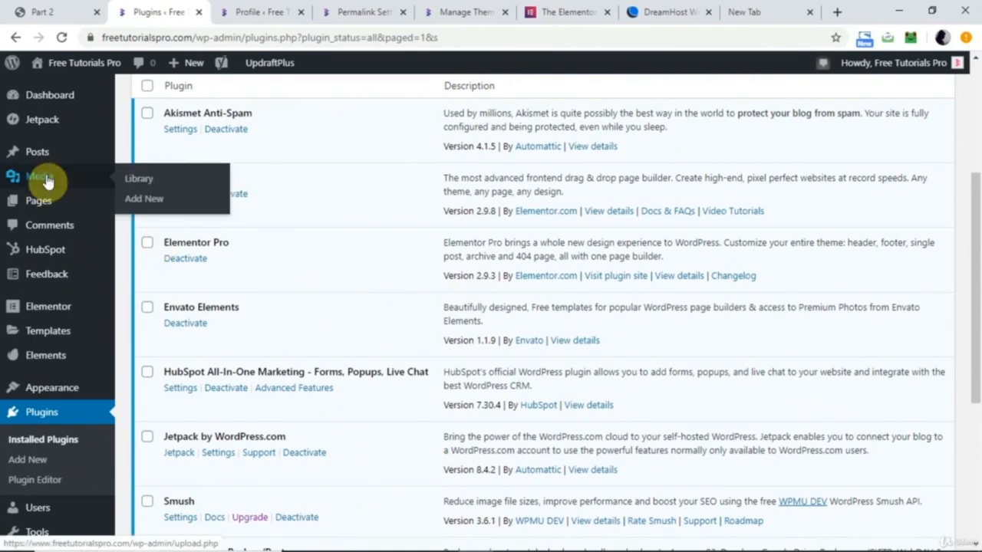
pyautogui.click(47, 182)
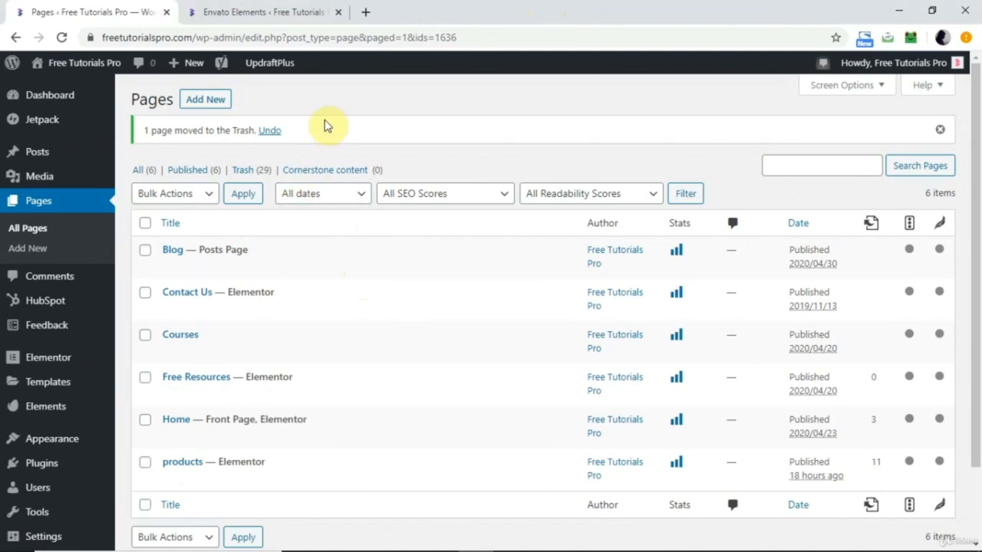
# Add a new page titled "Dummy" and open it for editing in Elementor.
pyautogui.click(214, 98)
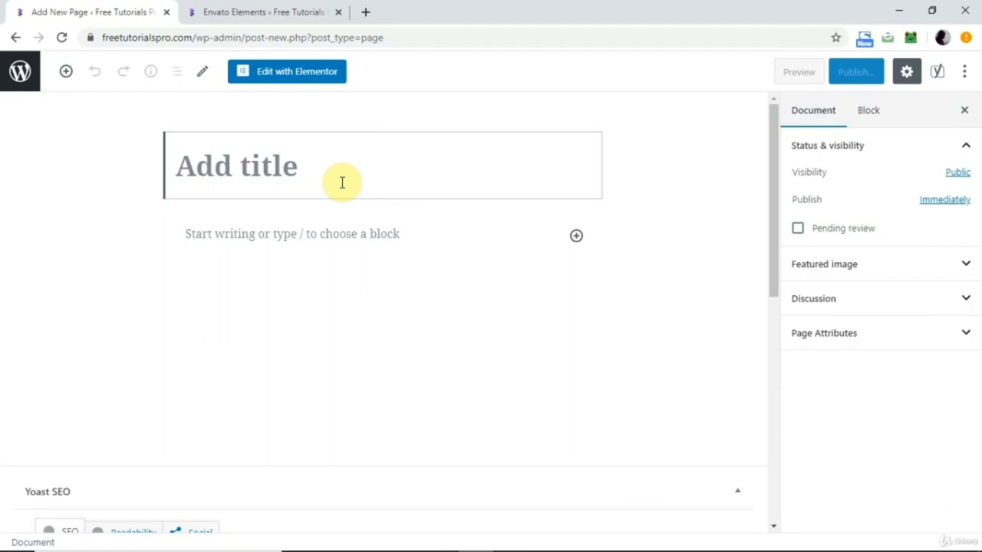
pyautogui.write('Dummy')
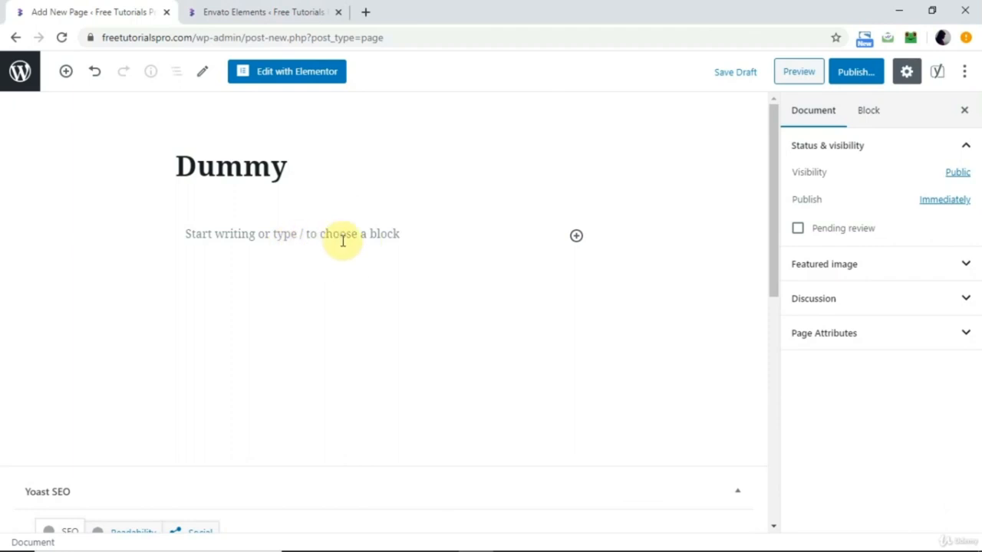
pyautogui.click(316, 78)
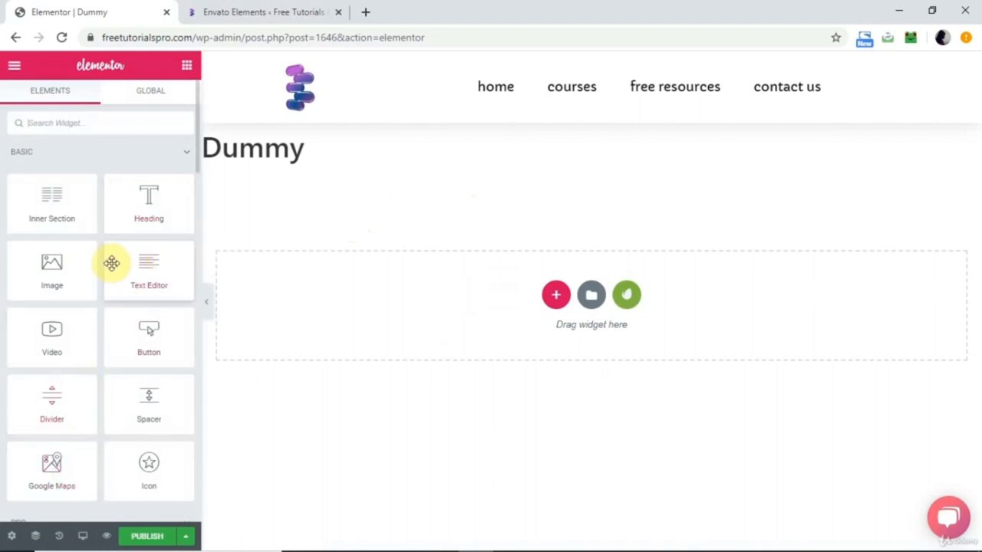
# Place an Image widget on the empty Dummy page and remove its section again.
pyautogui.moveTo(51, 270); pyautogui.dragTo(402, 318)
pyautogui.click(604, 166)
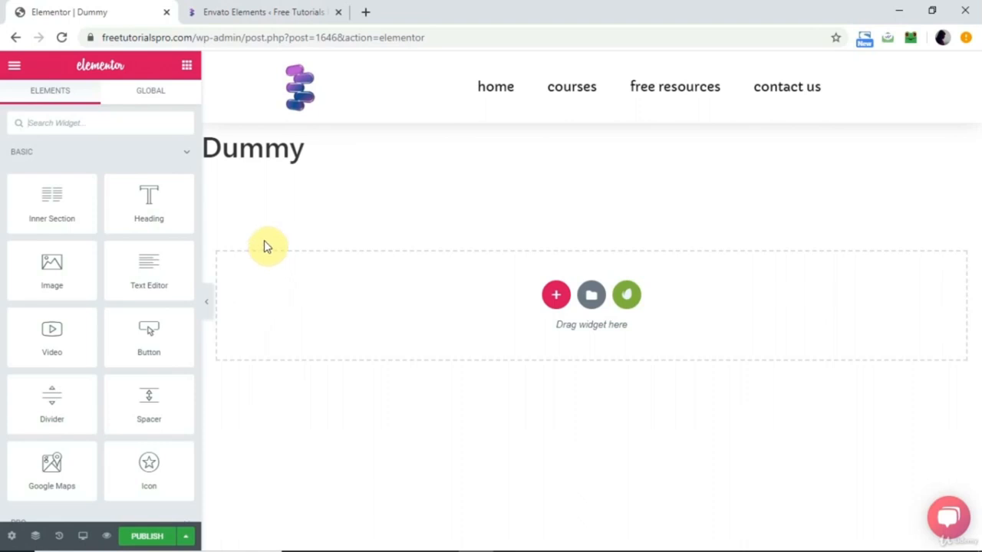
# Examine the available Elementor widgets, from the Basic and Pro groups down to the Site and Single groups.
pyautogui.scroll(-3, 108, 344)
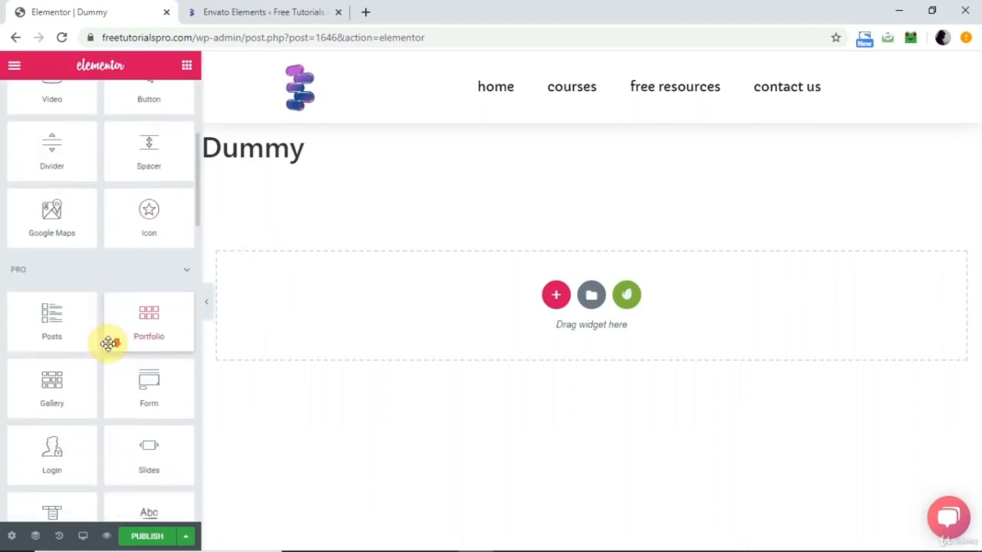
pyautogui.scroll(3, 26, 201)
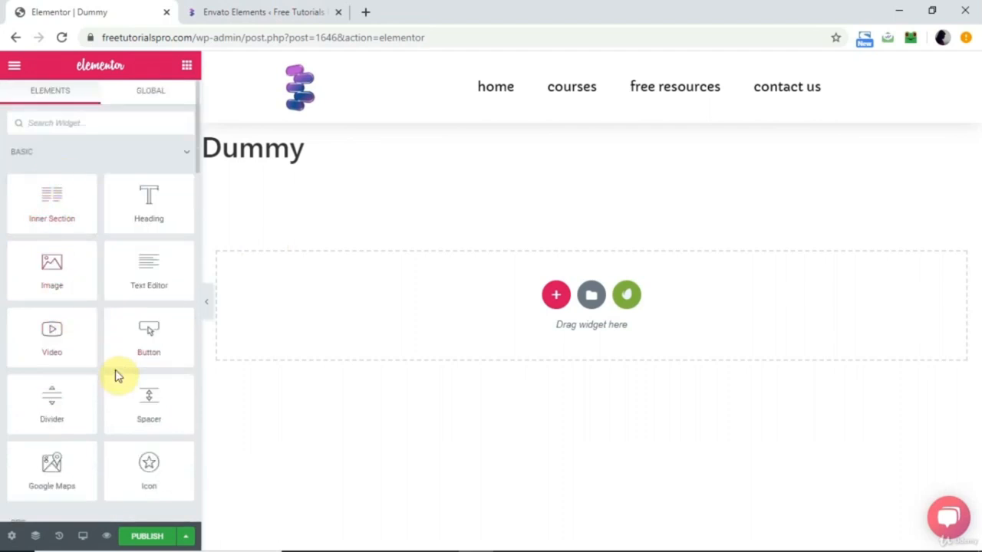
pyautogui.scroll(-2, 115, 375)
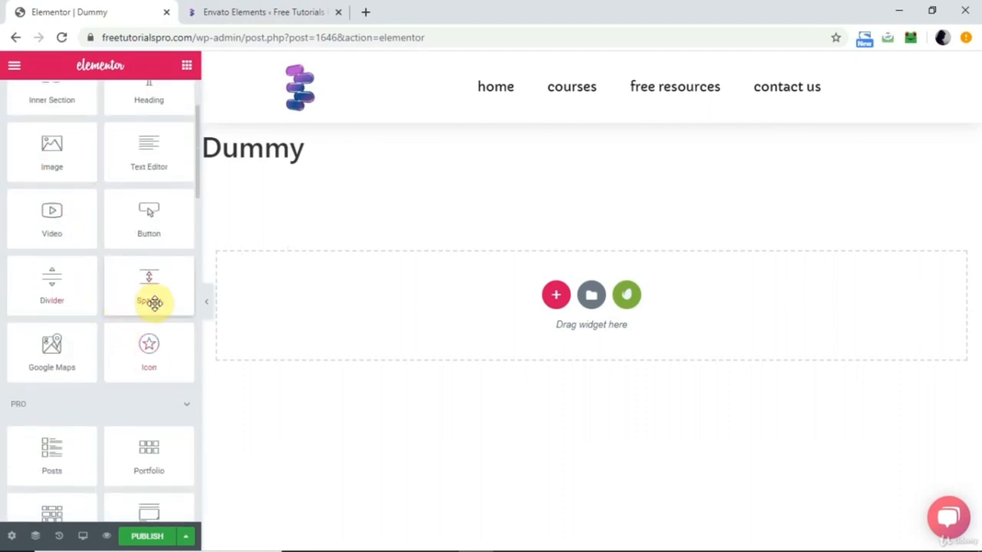
pyautogui.scroll(2, 153, 300)
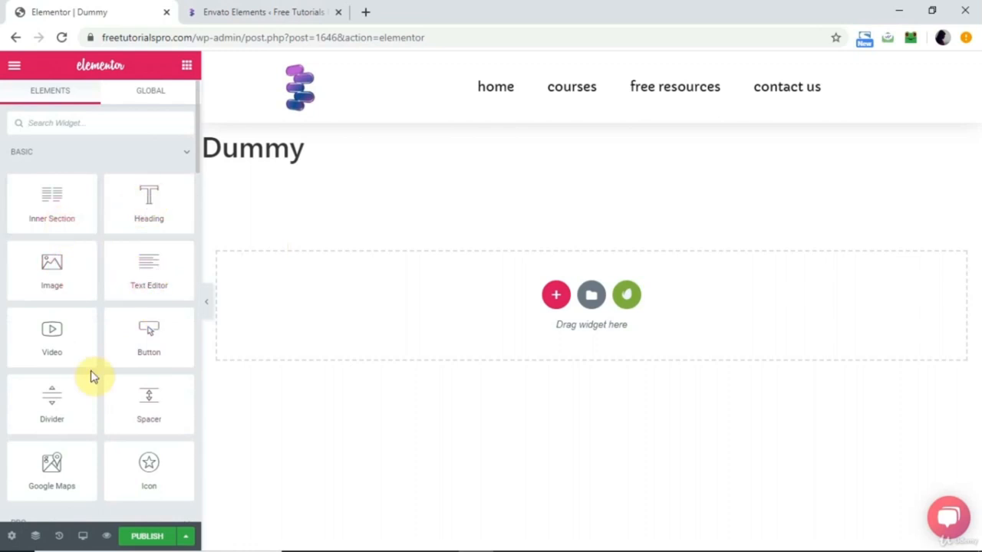
pyautogui.scroll(-5, 90, 374)
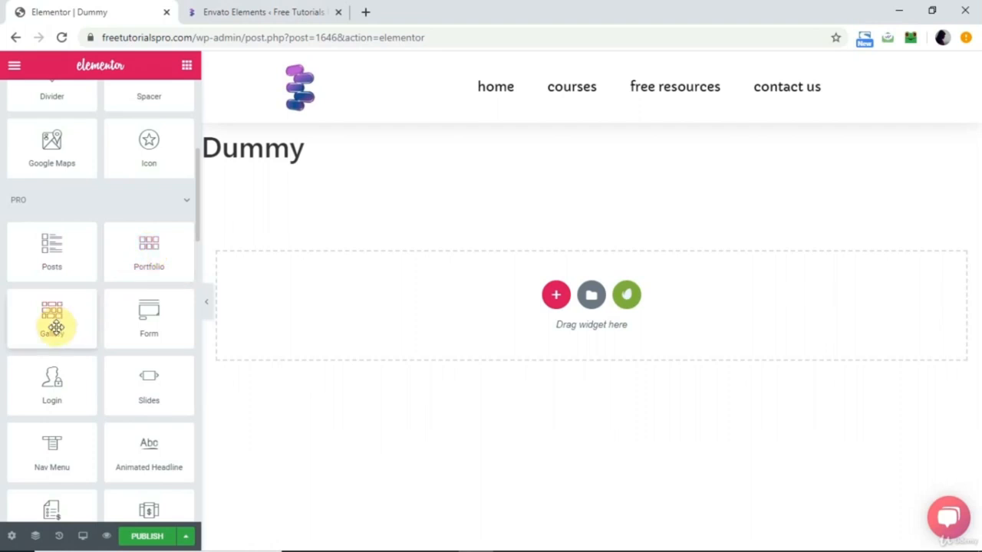
pyautogui.scroll(-2, 95, 224)
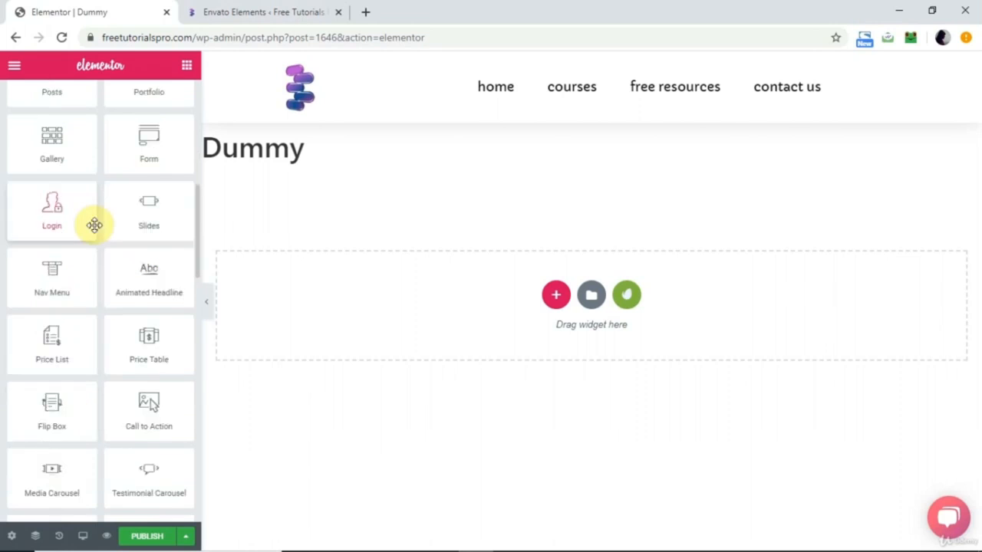
pyautogui.scroll(-7, 103, 351)
pyautogui.scroll(-5, 105, 351)
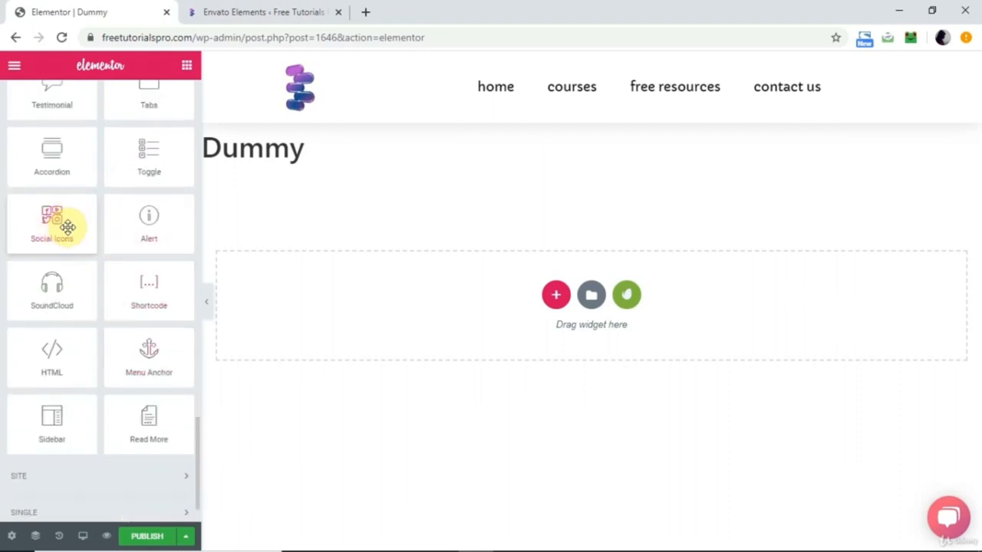
pyautogui.scroll(2, 55, 228)
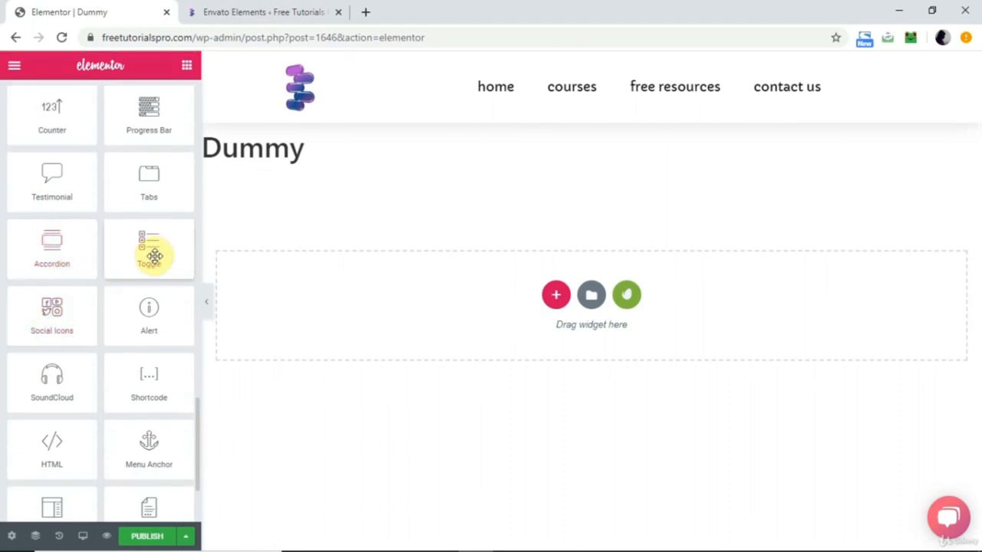
pyautogui.scroll(3, 154, 257)
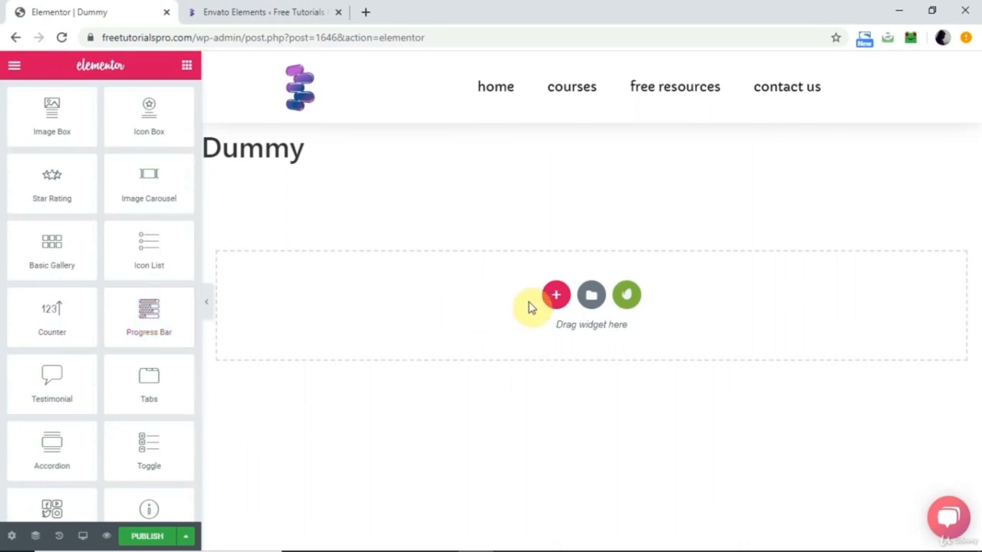
# Add a section with three equal columns to the Dummy page and return to the widget list.
pyautogui.click(555, 297)
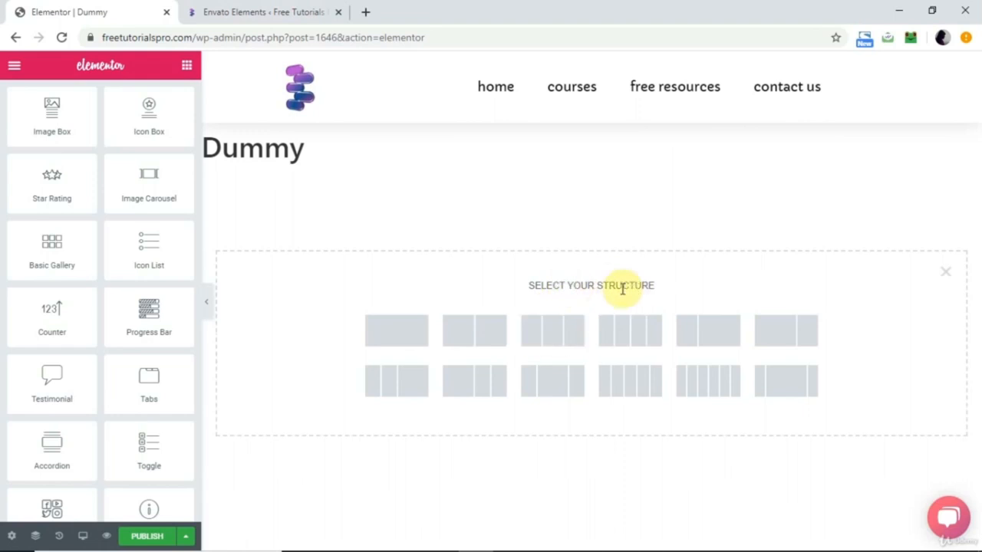
pyautogui.click(548, 335)
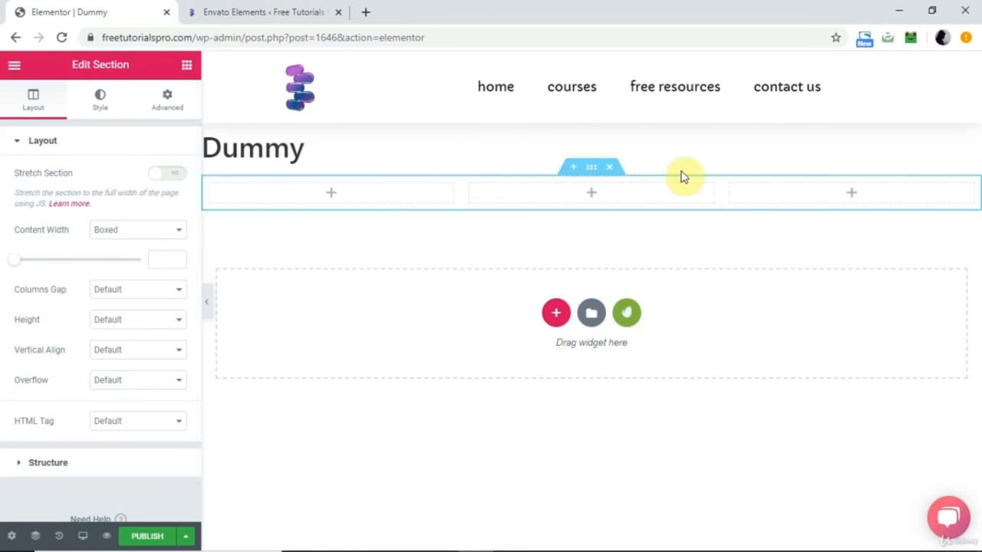
pyautogui.click(185, 69)
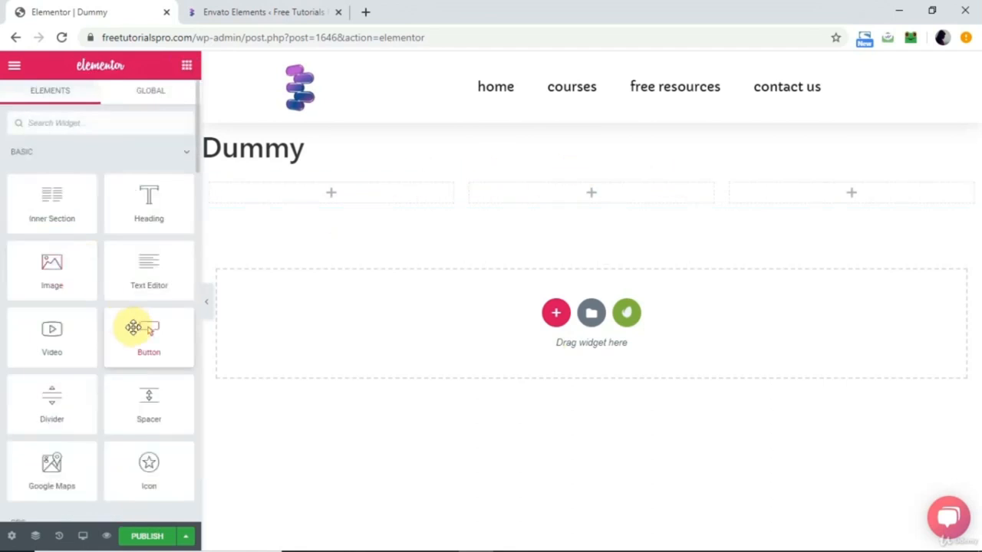
# Fill the three empty columns with a Button, an Image and a Countdown widget, one per column.
pyautogui.moveTo(131, 325); pyautogui.dragTo(344, 193)
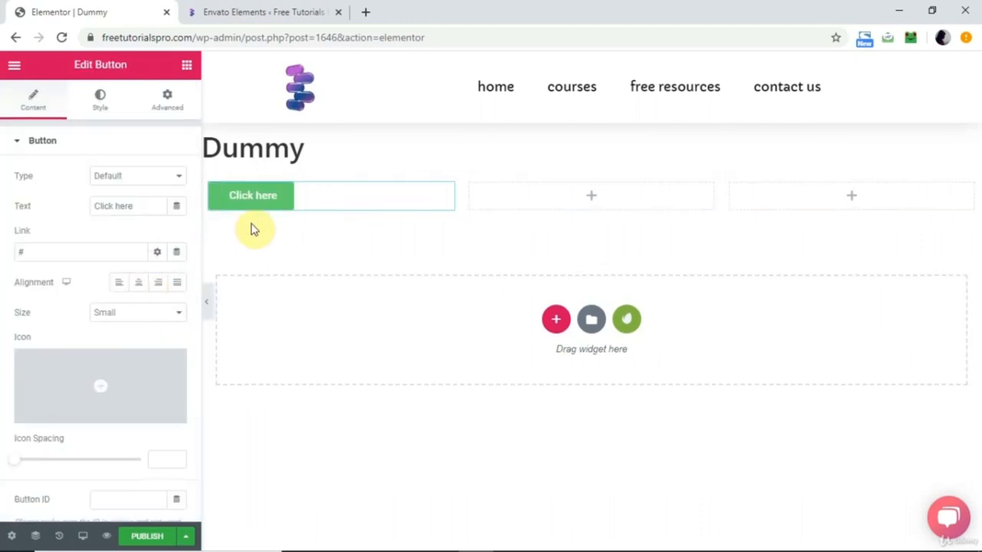
pyautogui.click(188, 68)
pyautogui.moveTo(82, 292); pyautogui.dragTo(564, 201)
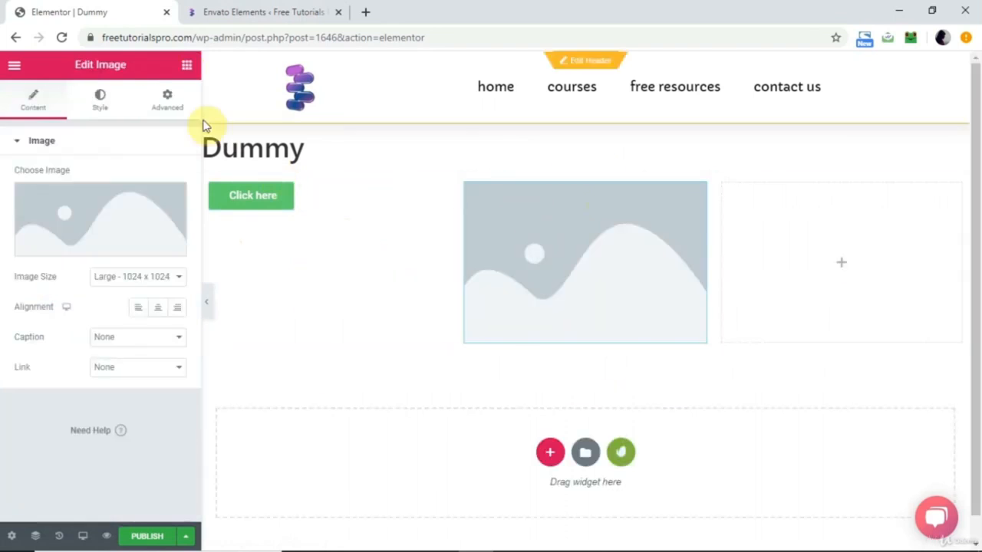
pyautogui.click(186, 69)
pyautogui.scroll(-10, 116, 326)
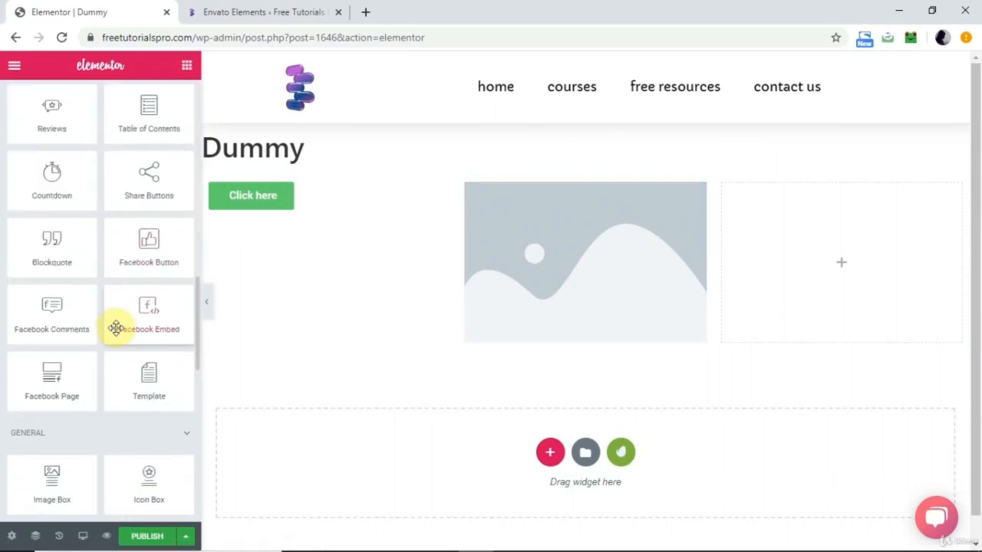
pyautogui.moveTo(49, 171); pyautogui.dragTo(833, 267)
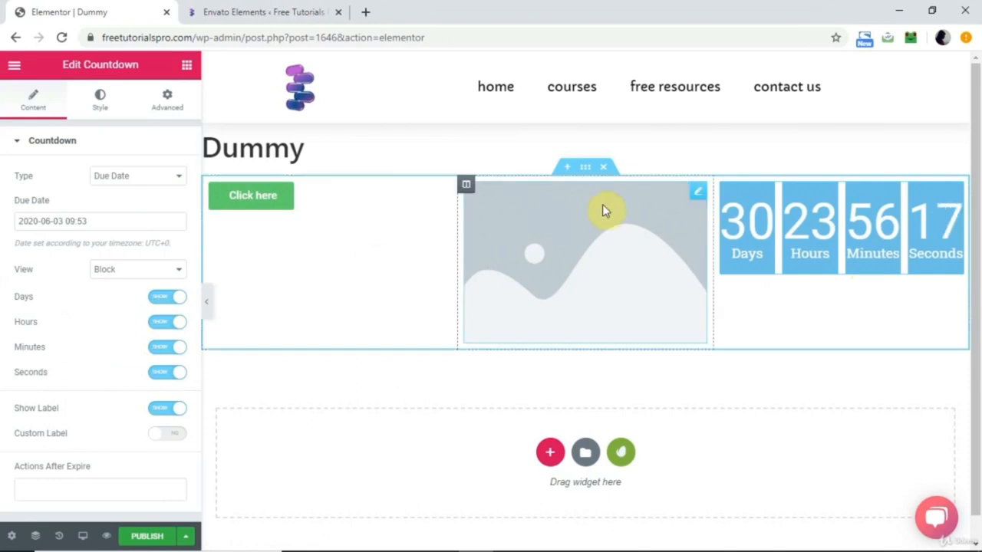
# Delete the three-column section and look over Elementor's global style and settings options.
pyautogui.click(610, 174)
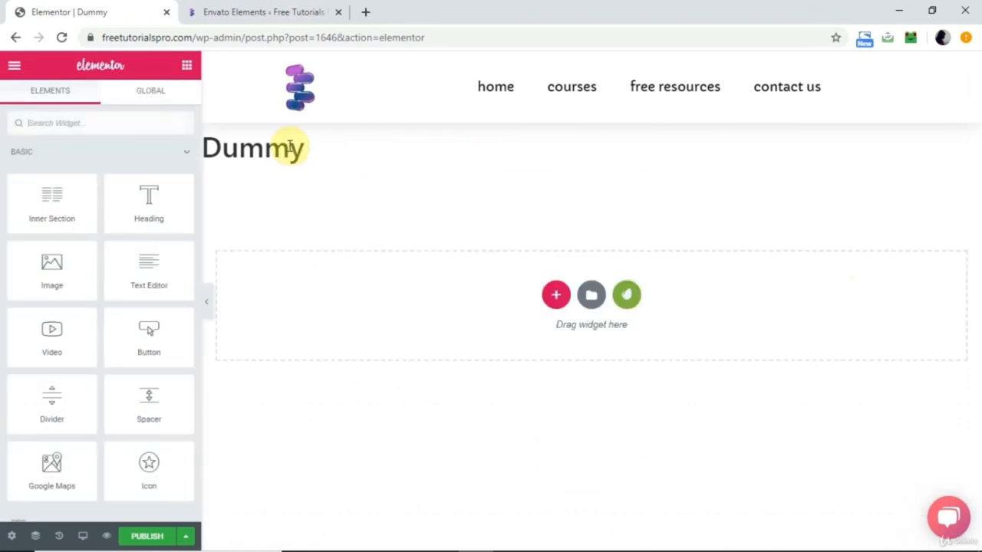
pyautogui.click(17, 72)
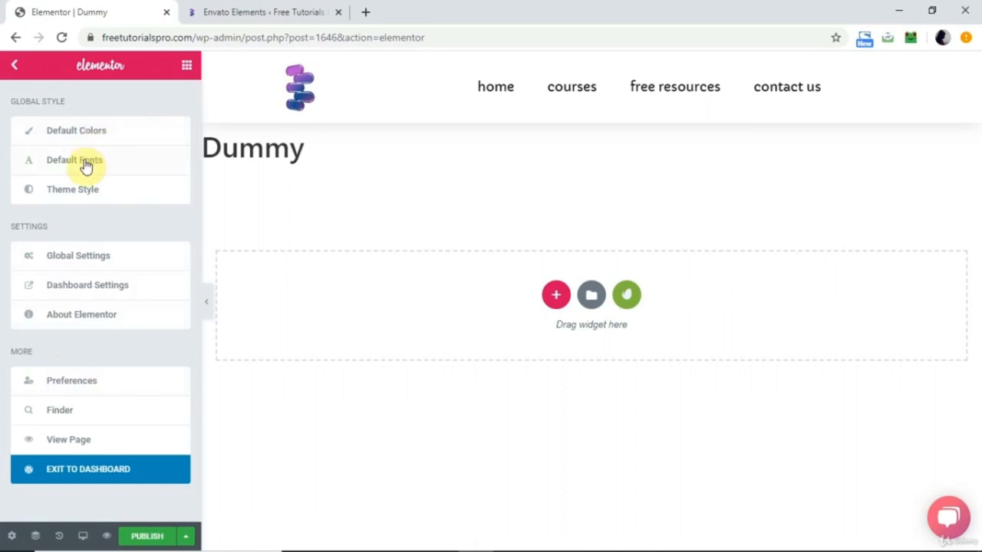
pyautogui.click(15, 66)
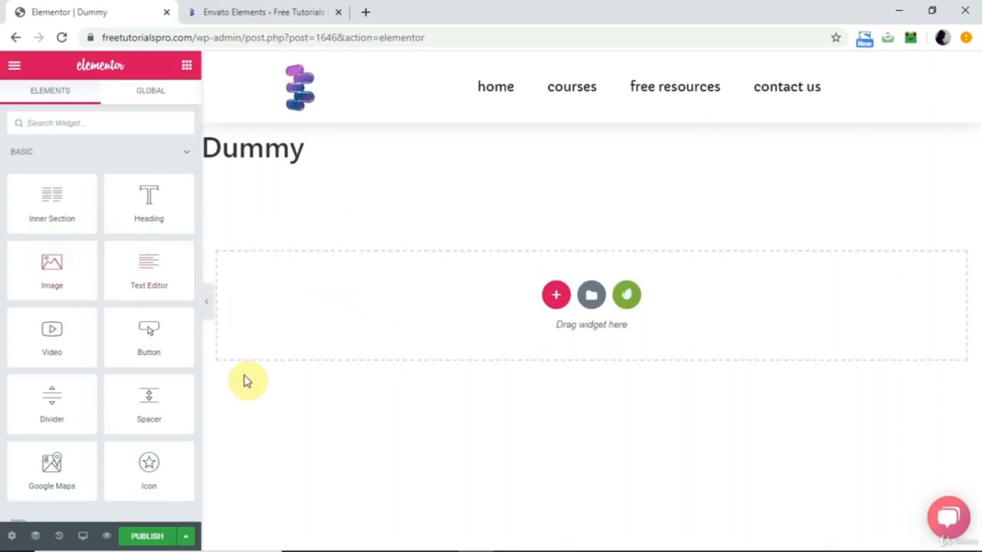
# Set the Dummy page's layout to Elementor Full Width in the page settings.
pyautogui.click(13, 536)
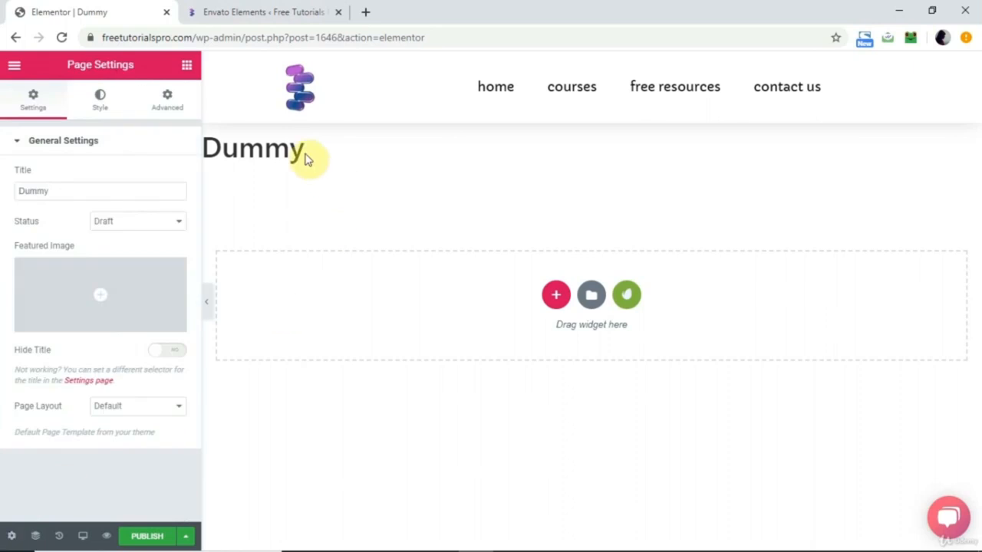
pyautogui.moveTo(304, 150); pyautogui.dragTo(205, 150)
pyautogui.click(207, 152)
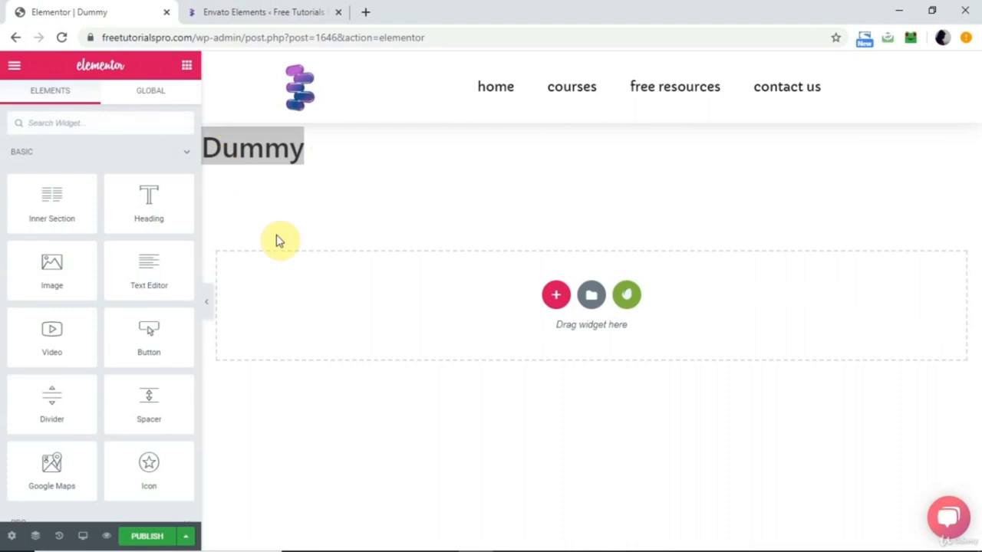
pyautogui.click(11, 537)
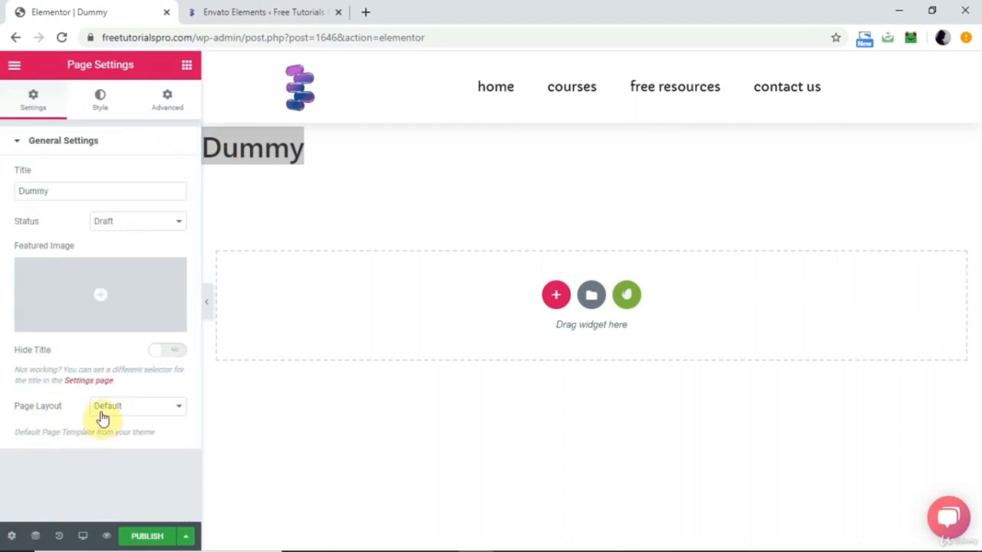
pyautogui.click(159, 409)
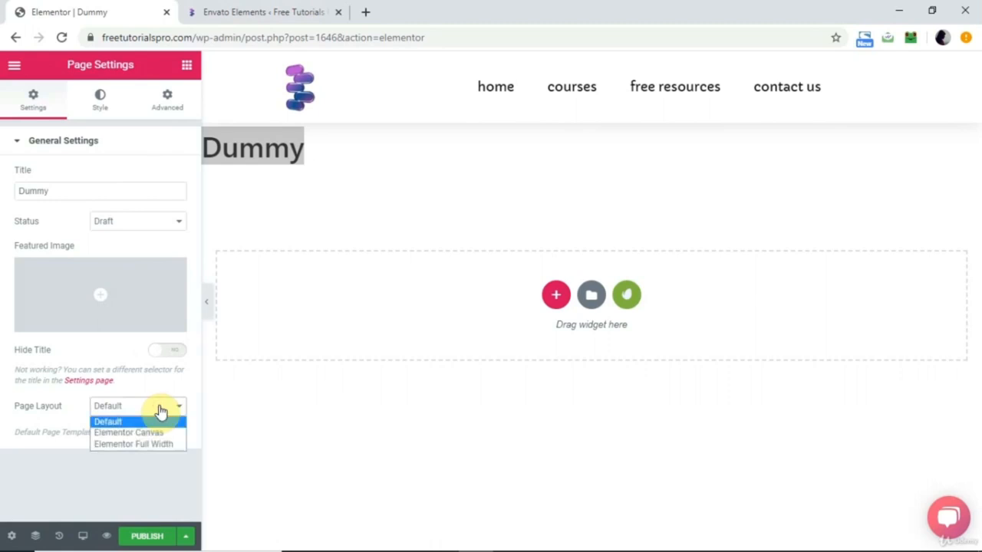
pyautogui.click(147, 448)
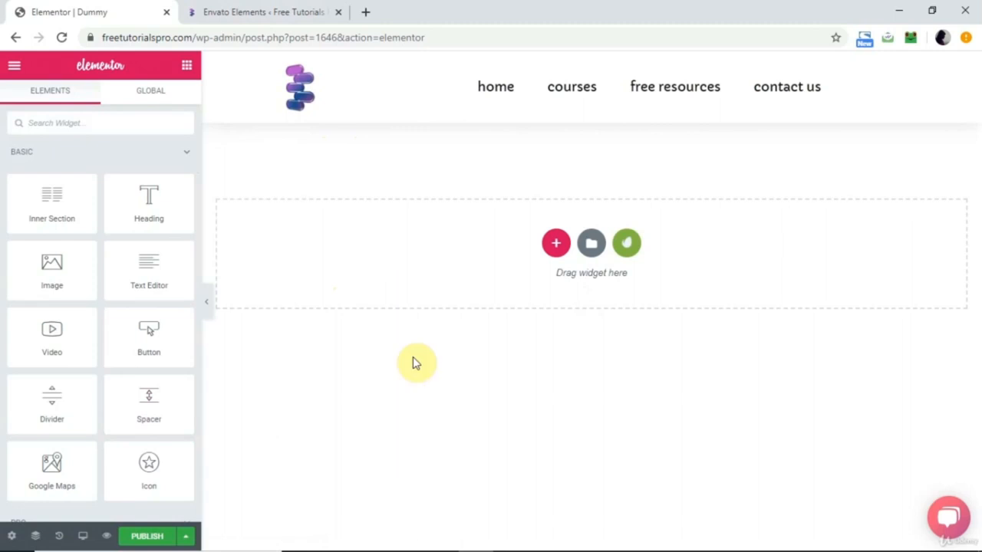
# Review the available Page Layout options in the page settings without changing the selection.
pyautogui.click(12, 537)
pyautogui.click(171, 407)
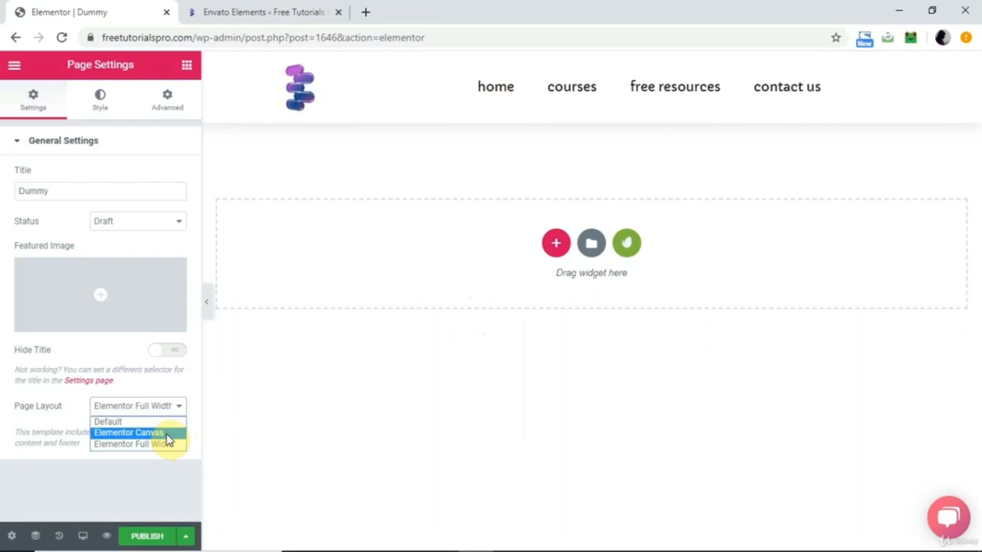
pyautogui.click(44, 469)
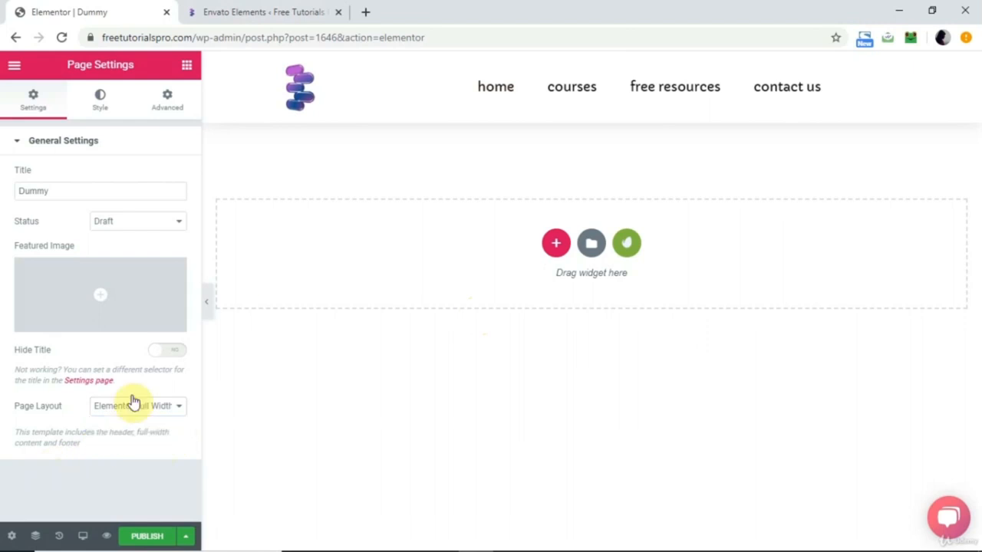
# Return to the widget list and start adding a new section to the page.
pyautogui.click(184, 73)
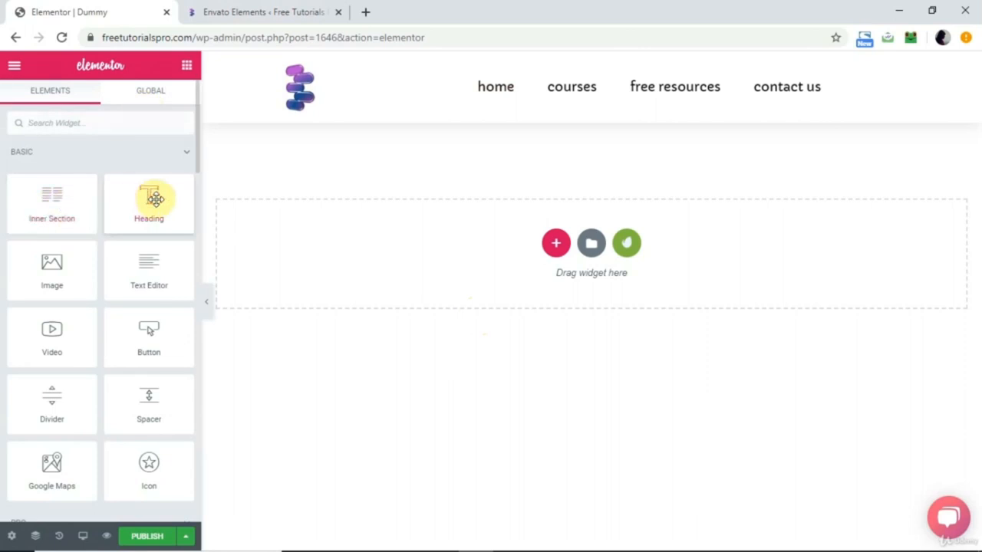
pyautogui.click(552, 245)
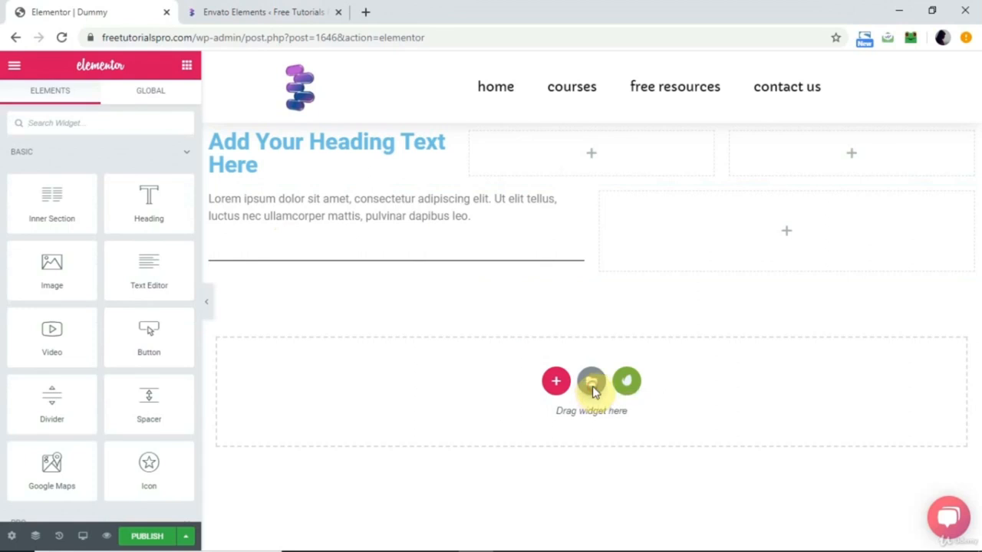
# Open the template library and browse the page templates down to the Photography designs.
pyautogui.click(591, 382)
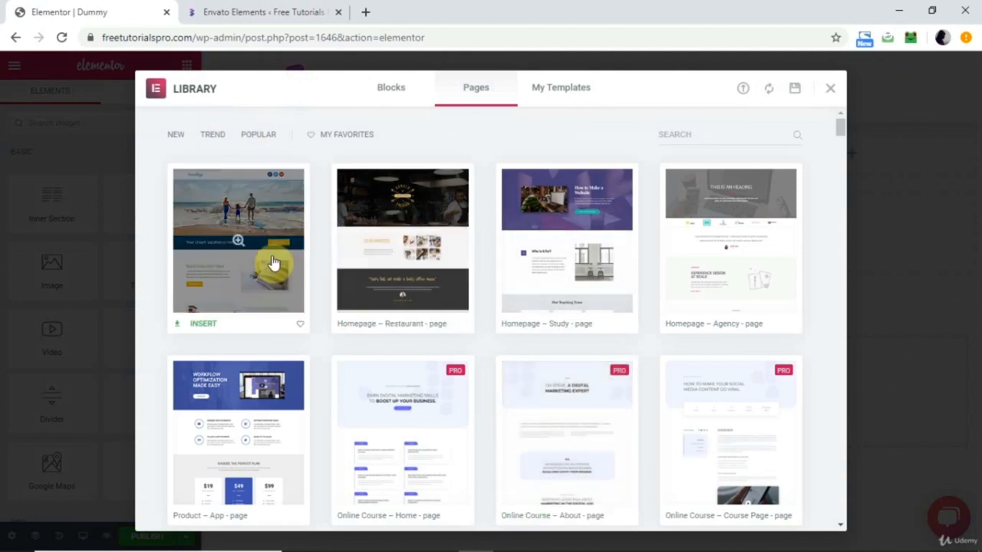
pyautogui.scroll(-5, 542, 299)
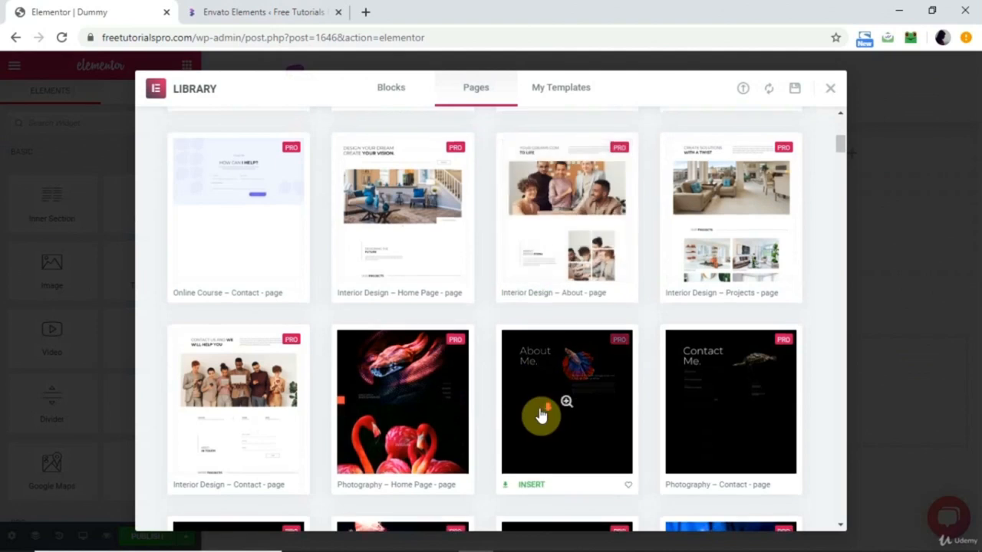
pyautogui.scroll(-1, 541, 414)
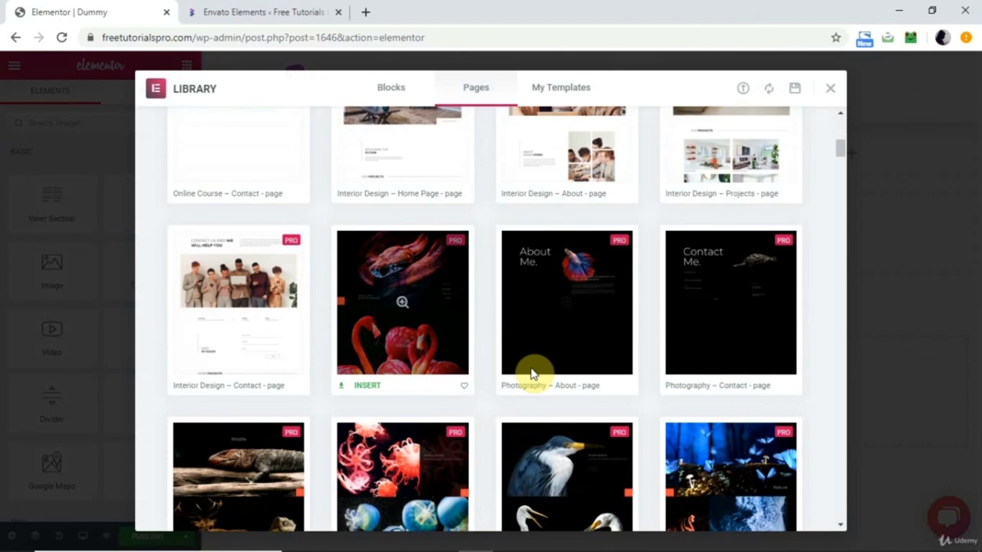
pyautogui.scroll(-5, 533, 376)
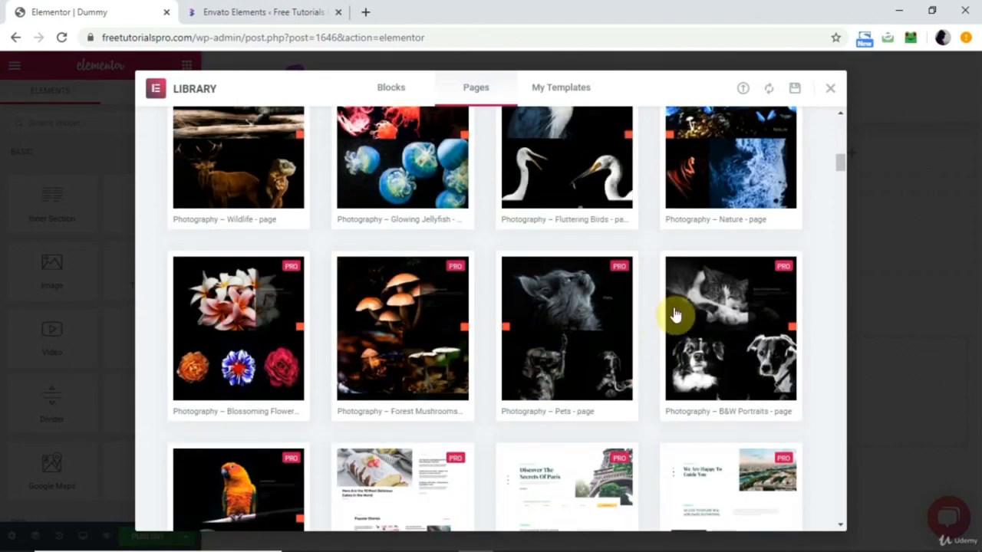
# Preview the "Photography – Pets" page template and look through its whole layout.
pyautogui.click(575, 330)
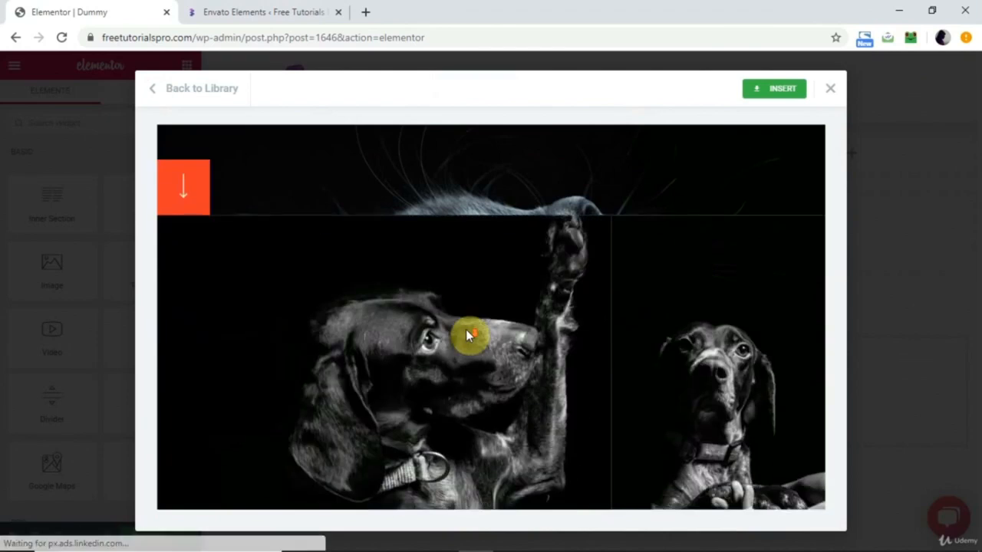
pyautogui.scroll(-9, 466, 336)
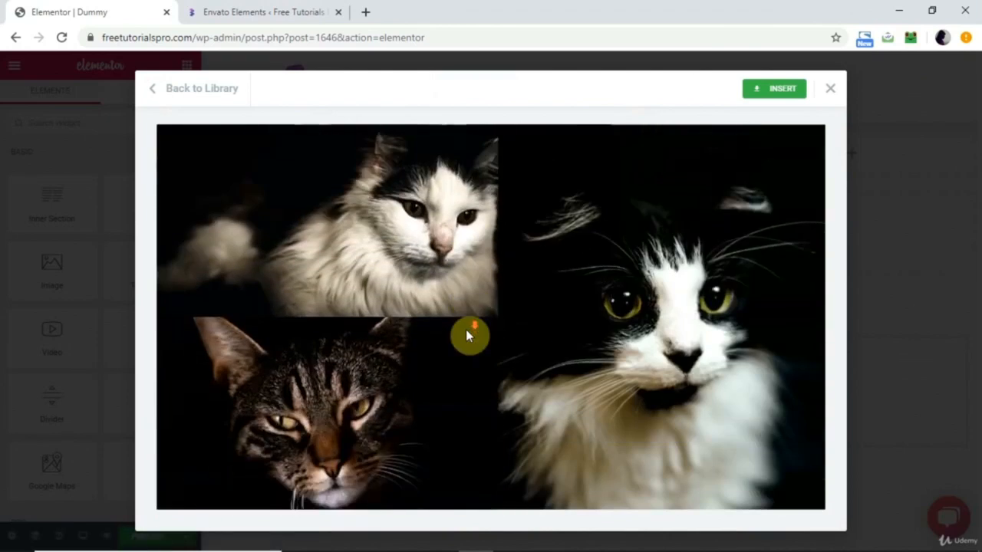
pyautogui.scroll(-3, 466, 336)
pyautogui.scroll(-5, 466, 336)
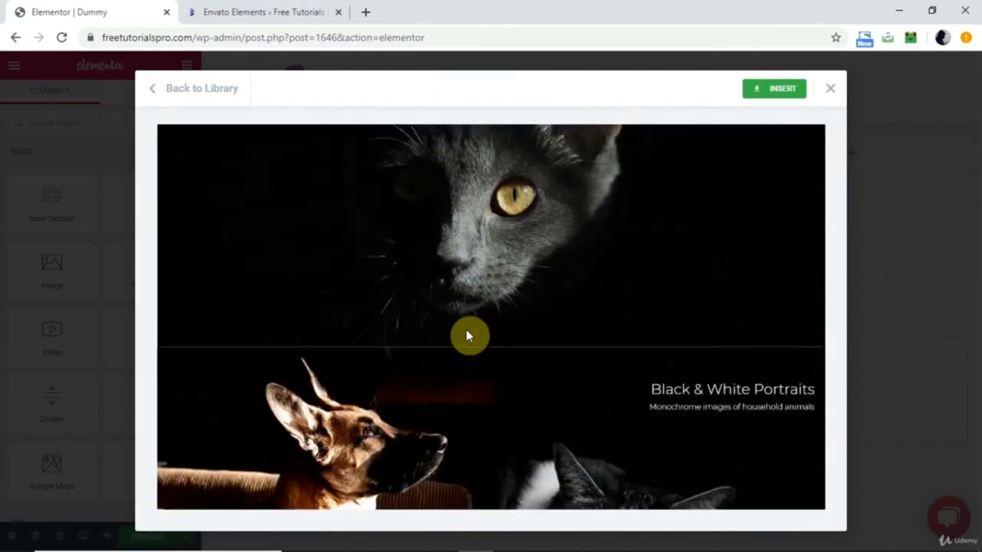
pyautogui.scroll(-5, 466, 333)
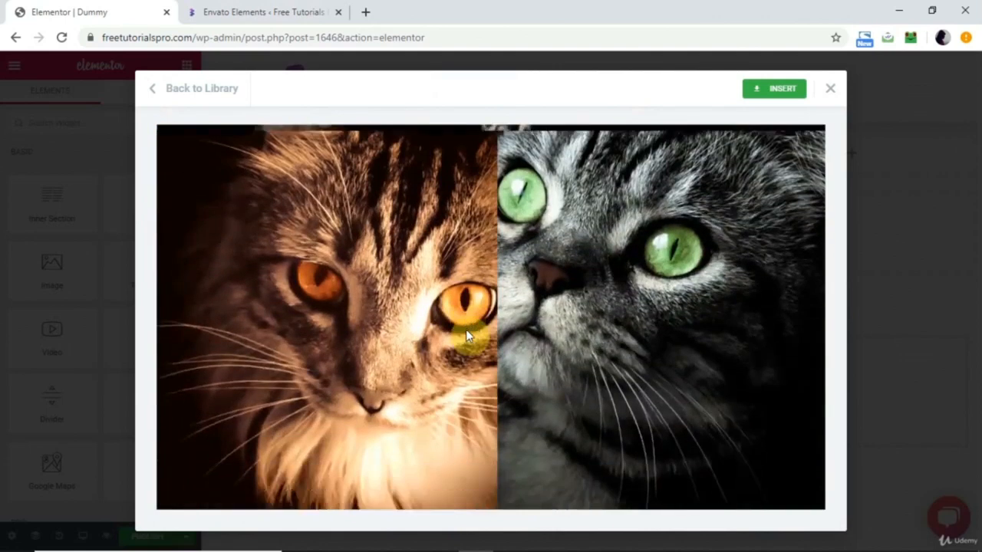
pyautogui.scroll(-2, 466, 329)
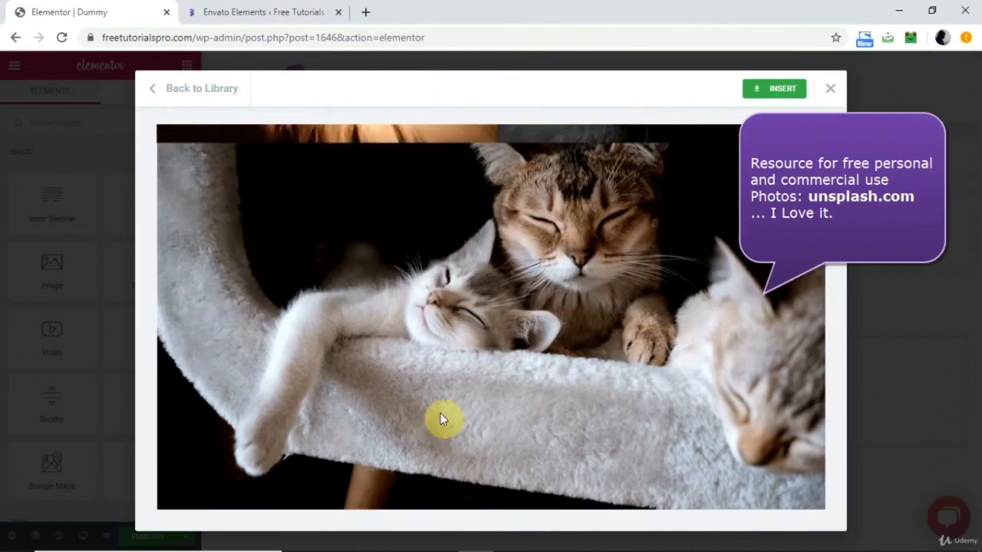
pyautogui.scroll(-6, 501, 334)
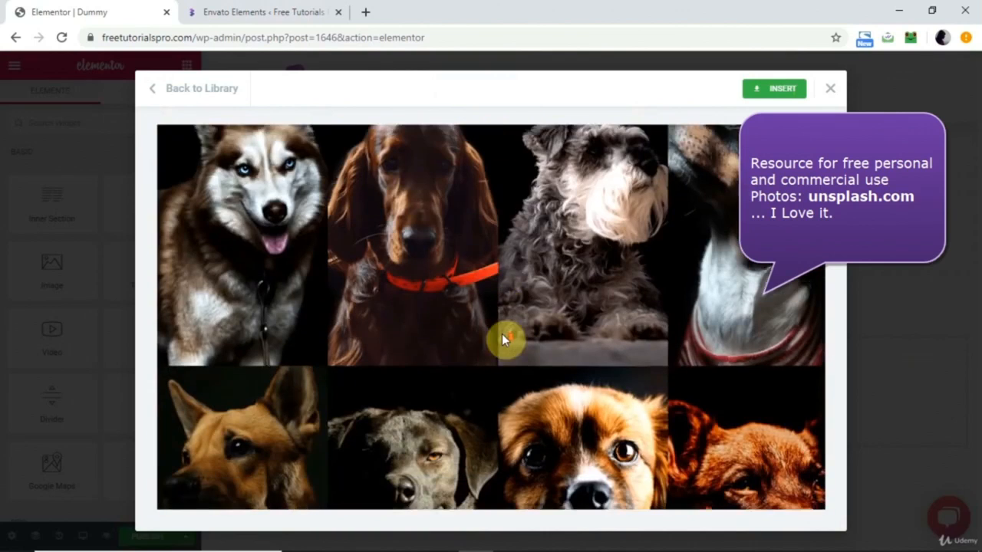
# Return to the template library and sort the page templates by popularity and by trend.
pyautogui.click(204, 87)
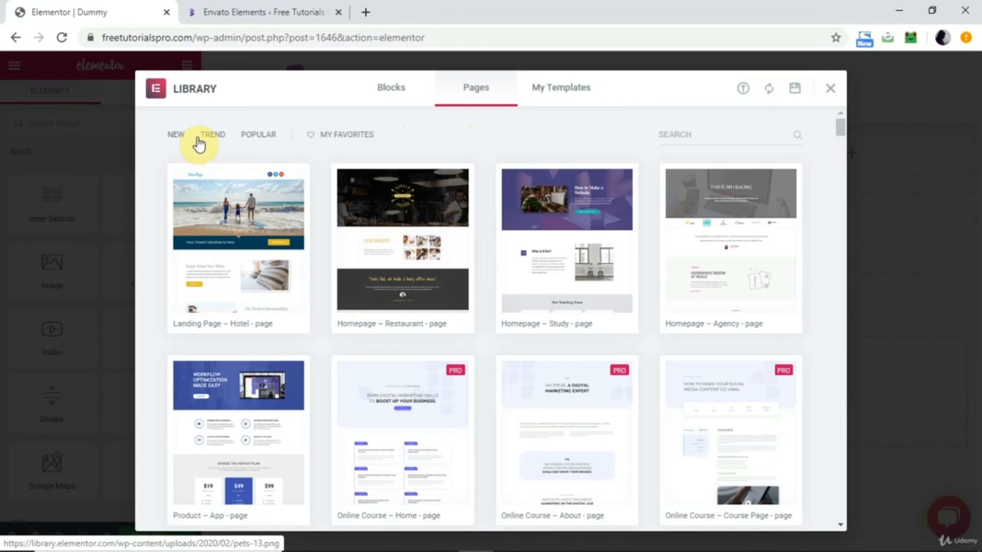
pyautogui.click(259, 137)
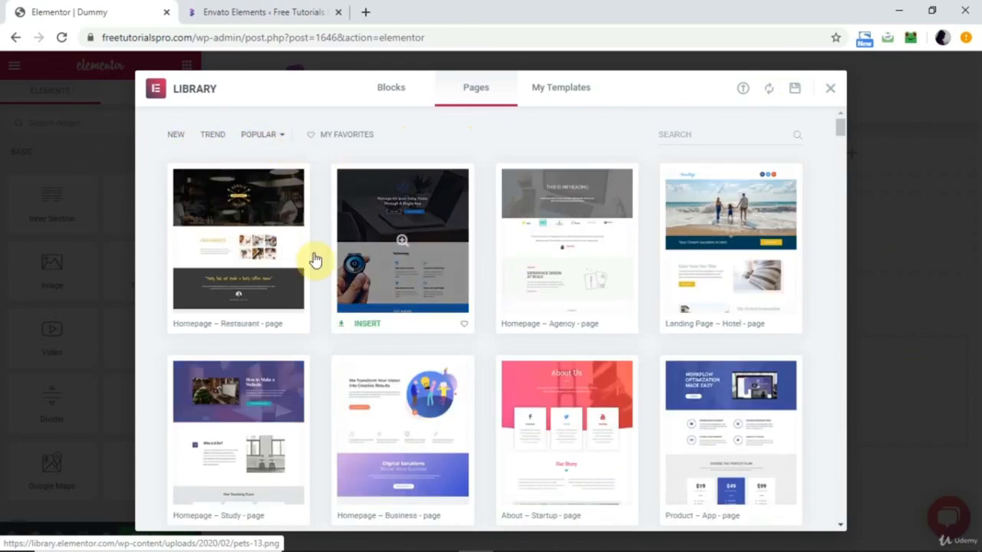
pyautogui.click(220, 141)
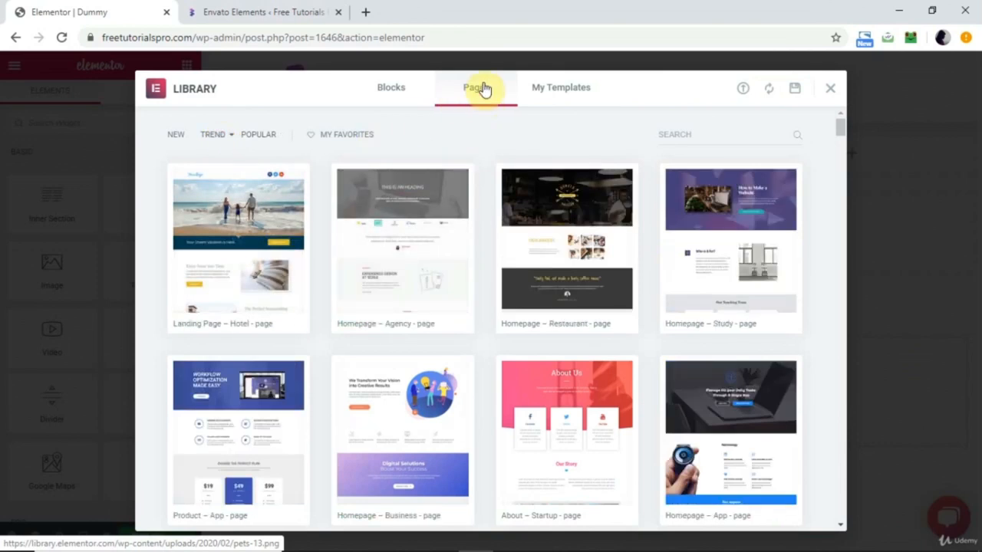
# Filter the block templates by the Hero category and browse the matching designs.
pyautogui.click(393, 91)
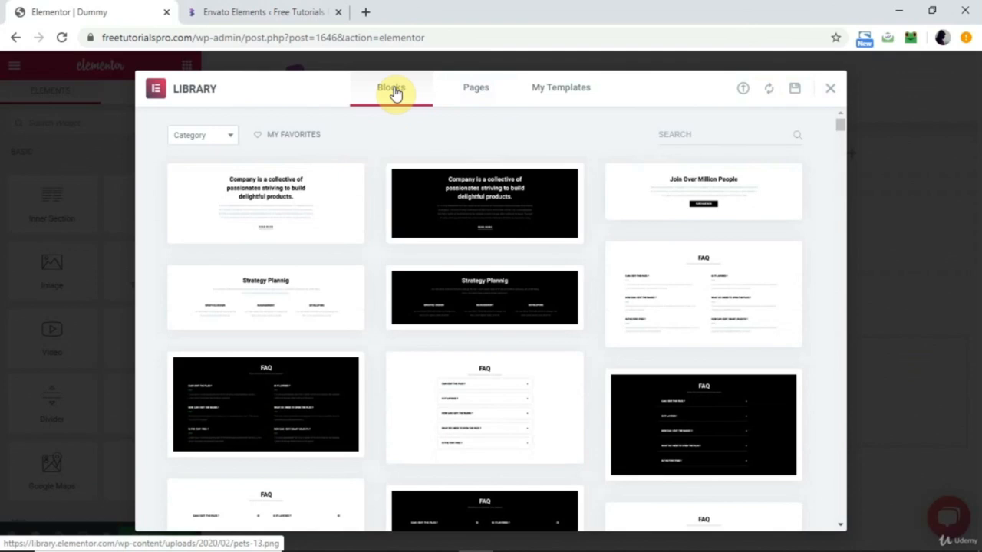
pyautogui.click(227, 136)
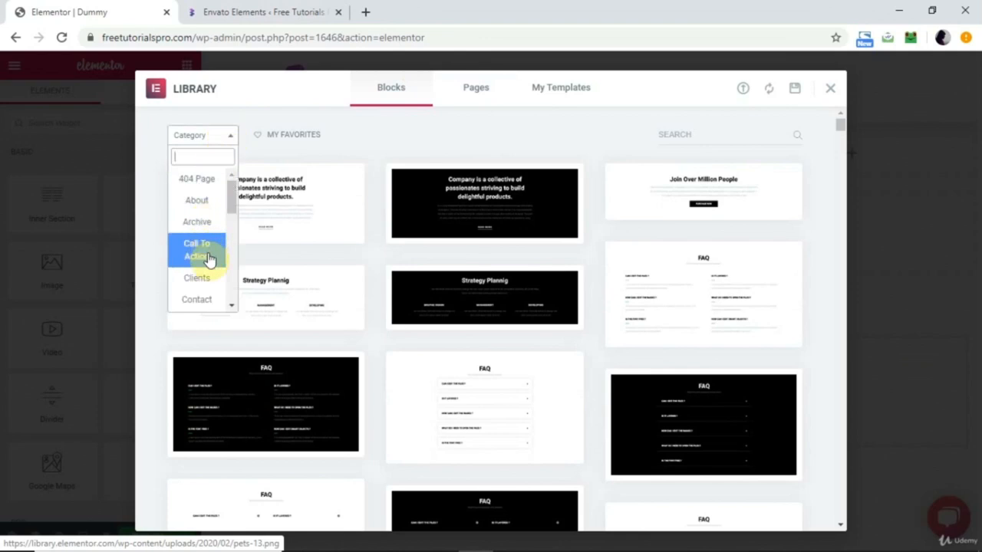
pyautogui.scroll(-2, 209, 257)
pyautogui.scroll(-3, 210, 259)
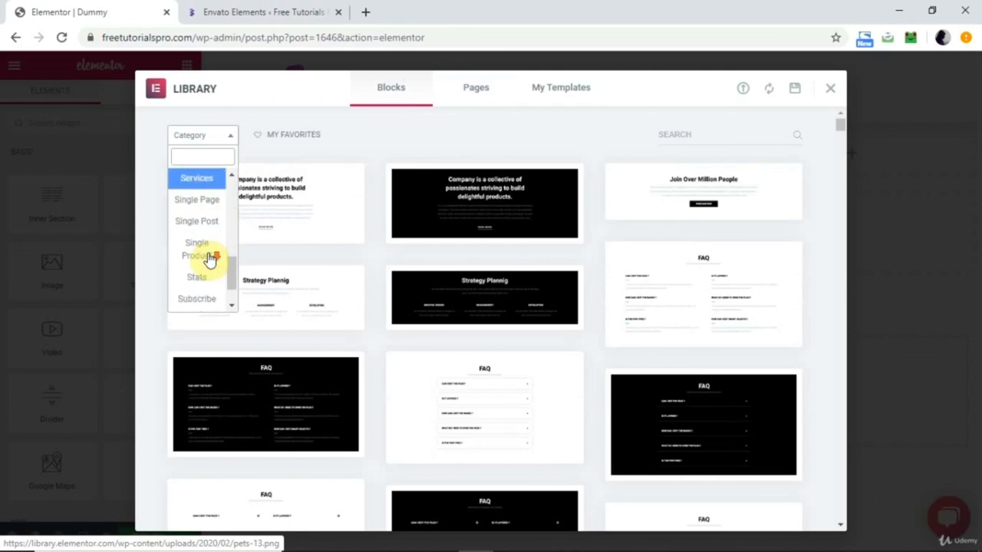
pyautogui.scroll(2, 209, 259)
pyautogui.scroll(2, 209, 259)
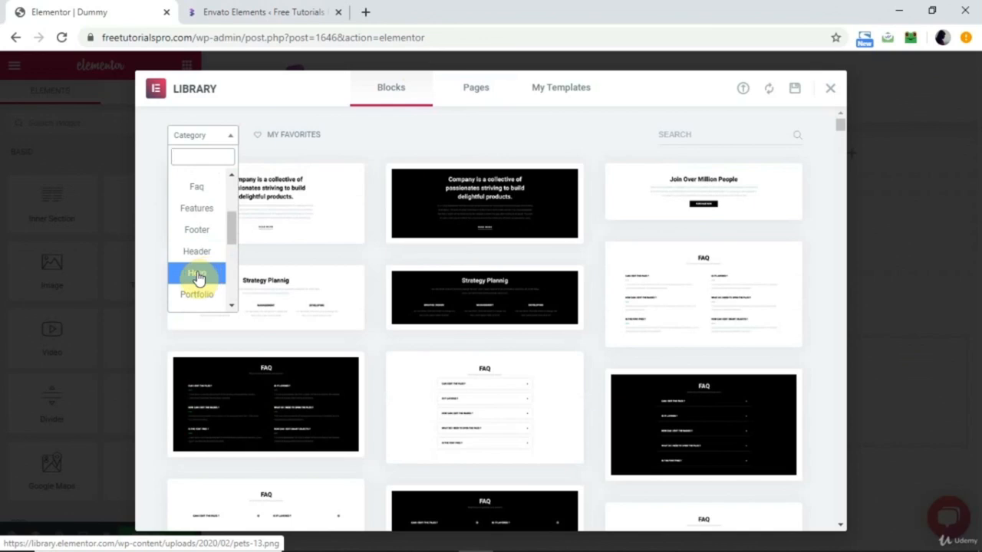
pyautogui.click(198, 275)
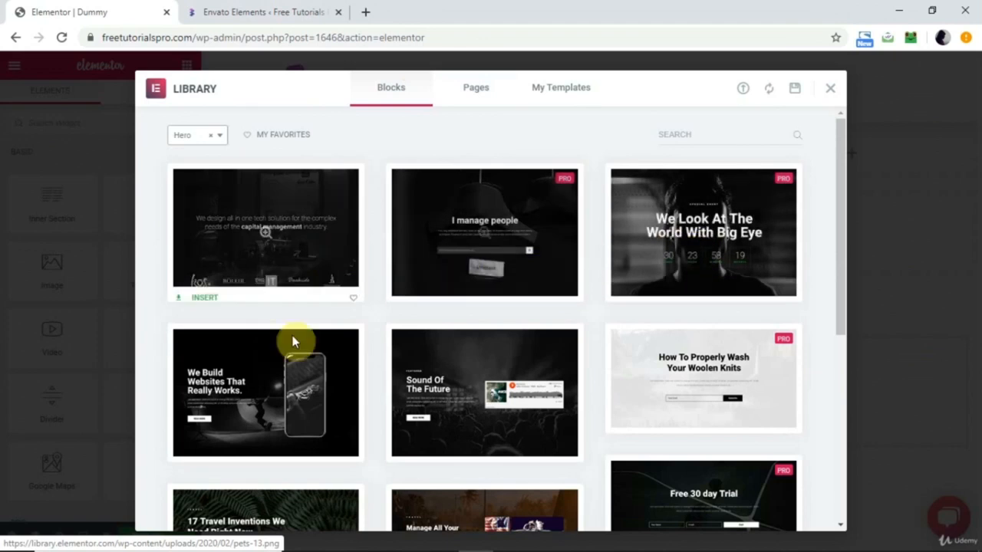
pyautogui.scroll(-5, 500, 395)
pyautogui.scroll(5, 500, 394)
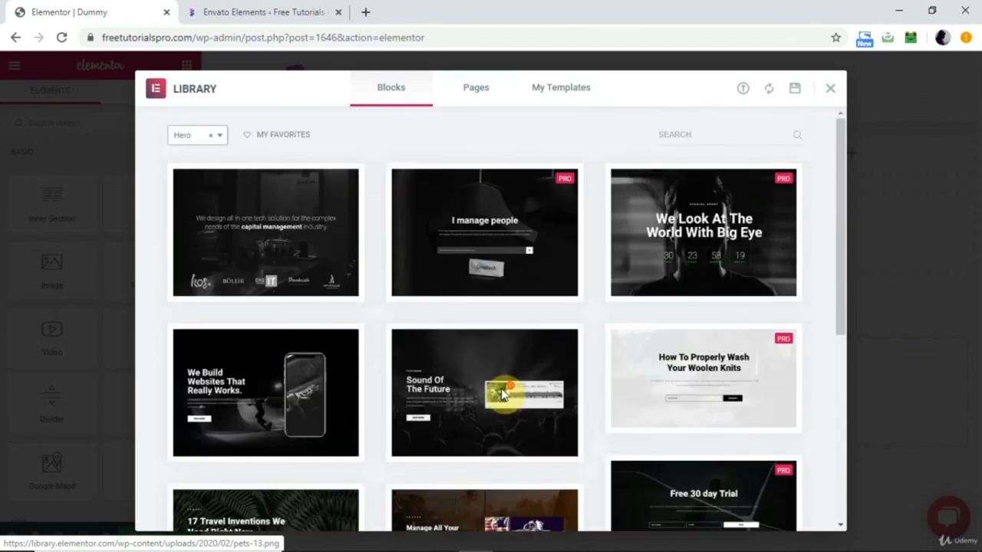
# Open the Hero block "We Look At The World With Big Eye" and insert it into the page.
pyautogui.click(693, 235)
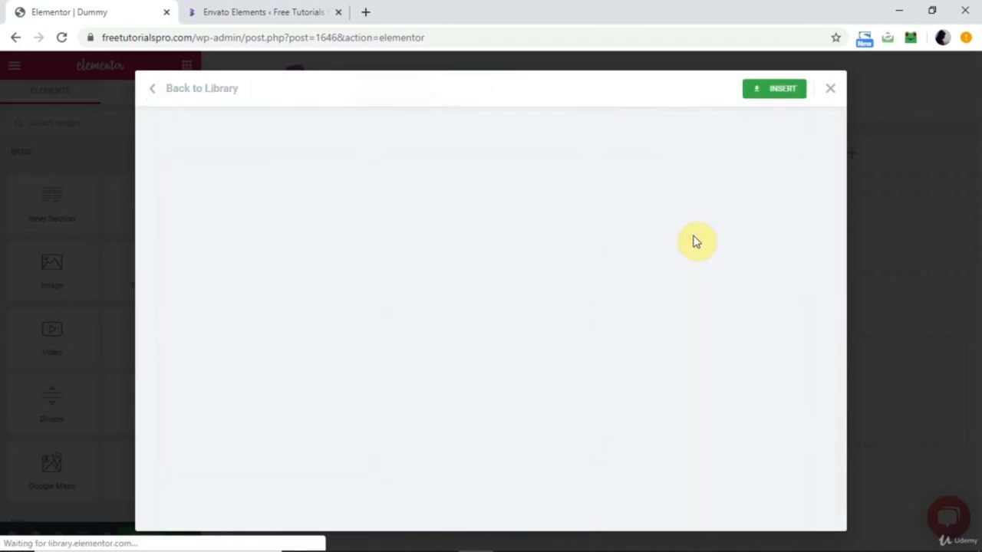
pyautogui.click(778, 88)
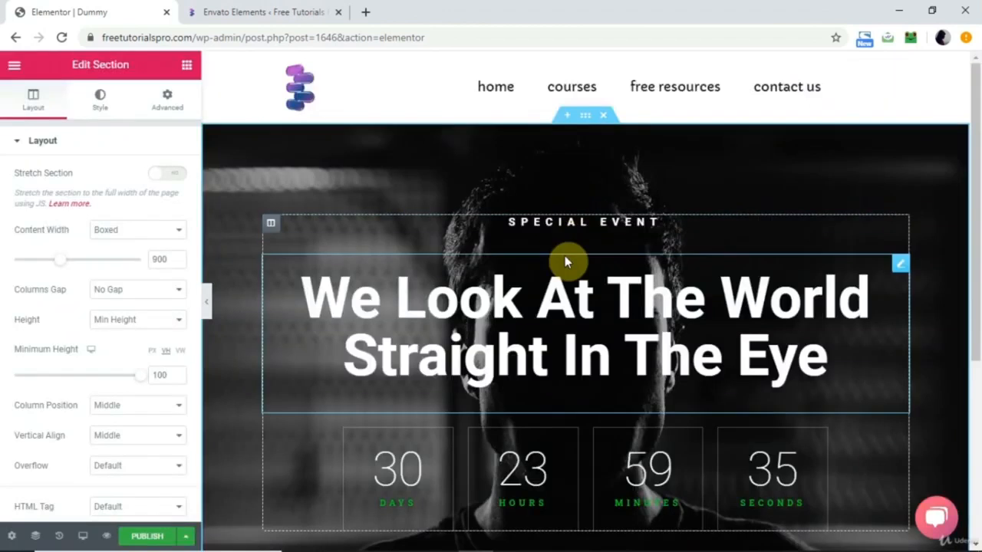
# Insert the dark "Our Awesome Clients" logo block from the library's Clients category below the hero section.
pyautogui.scroll(-4, 566, 261)
pyautogui.click(586, 430)
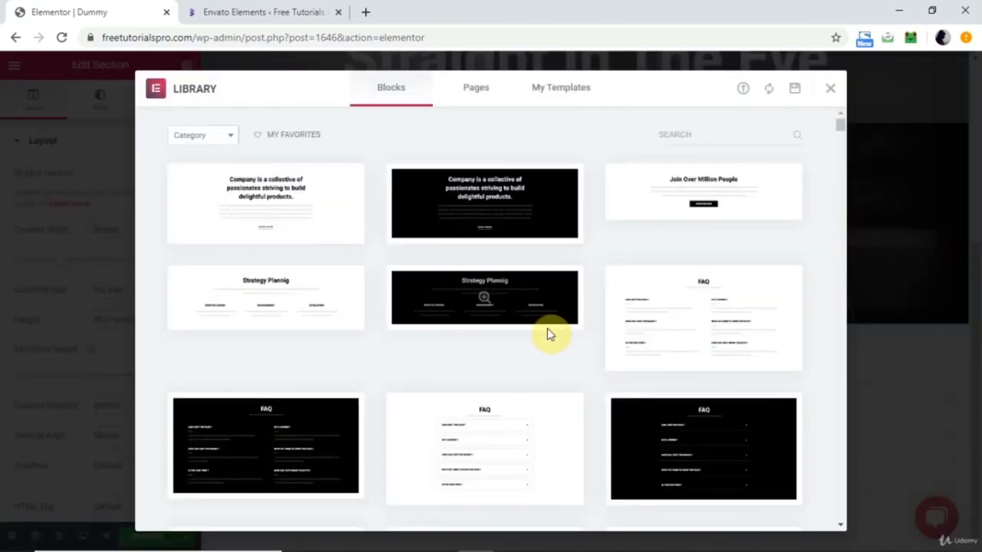
pyautogui.click(230, 143)
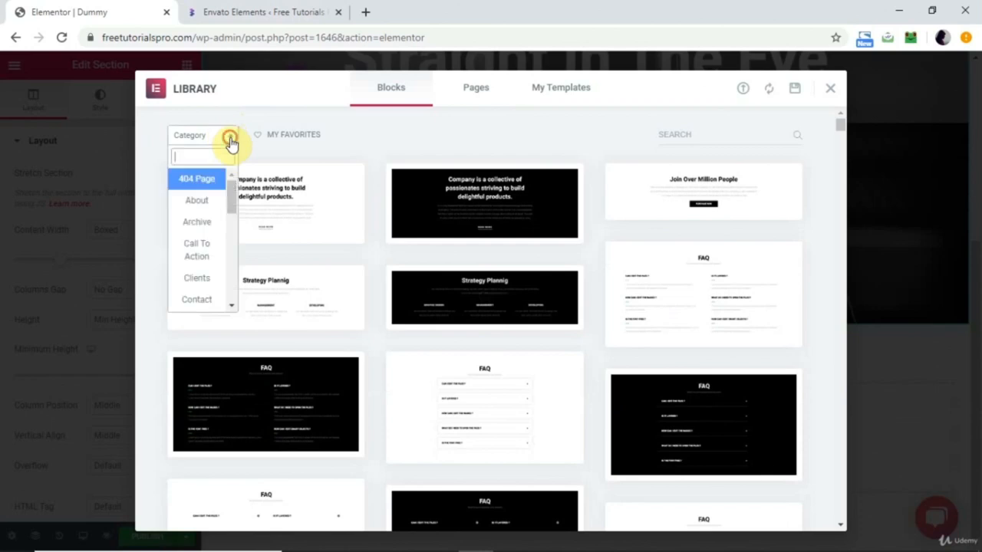
pyautogui.click(203, 279)
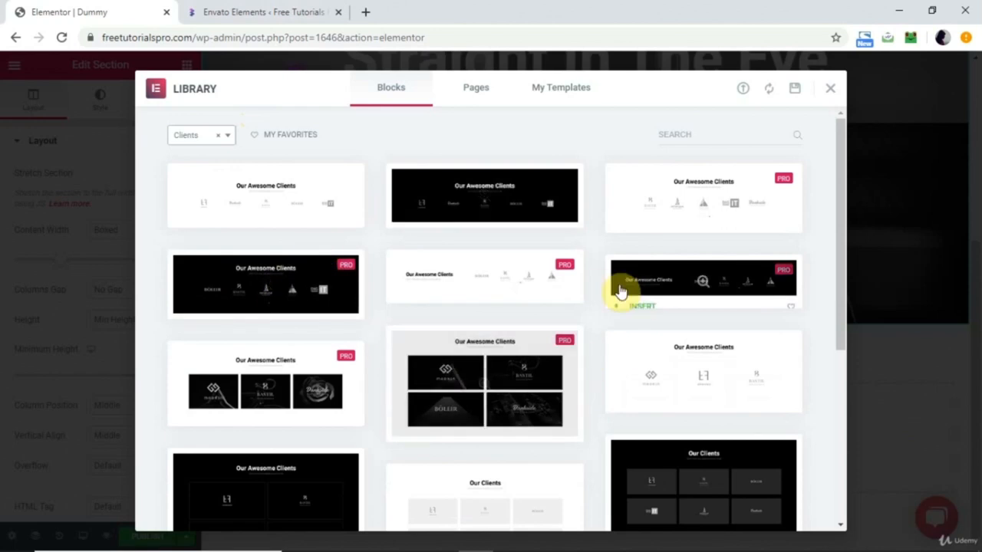
pyautogui.click(289, 278)
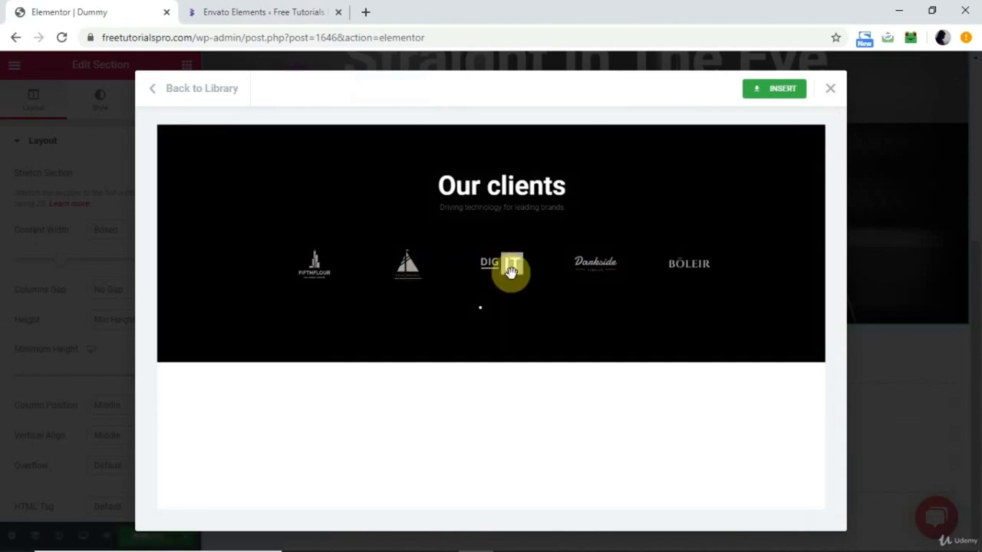
pyautogui.click(788, 90)
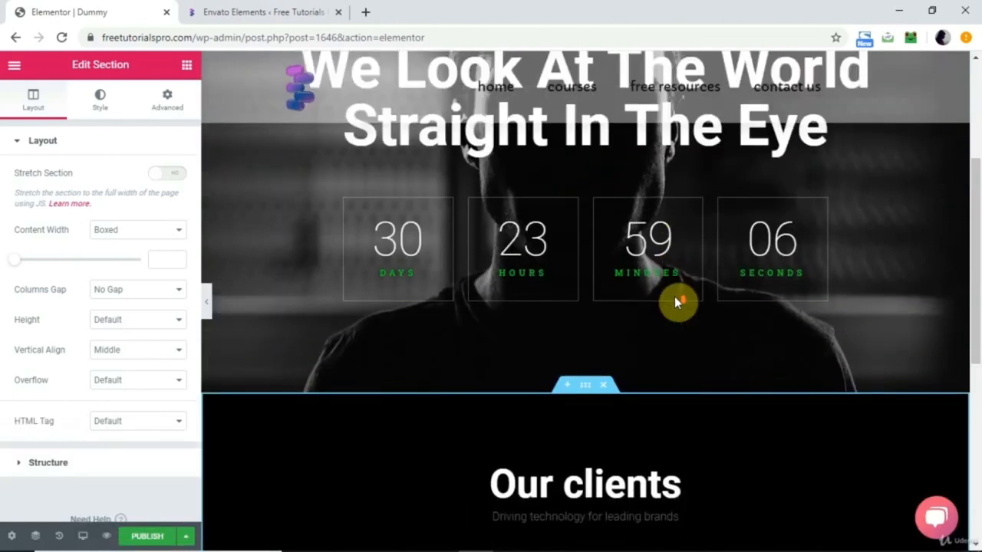
# Insert the dark "Get In Touch" block with form and map from the library's Contact category below the clients section.
pyautogui.scroll(-3, 674, 297)
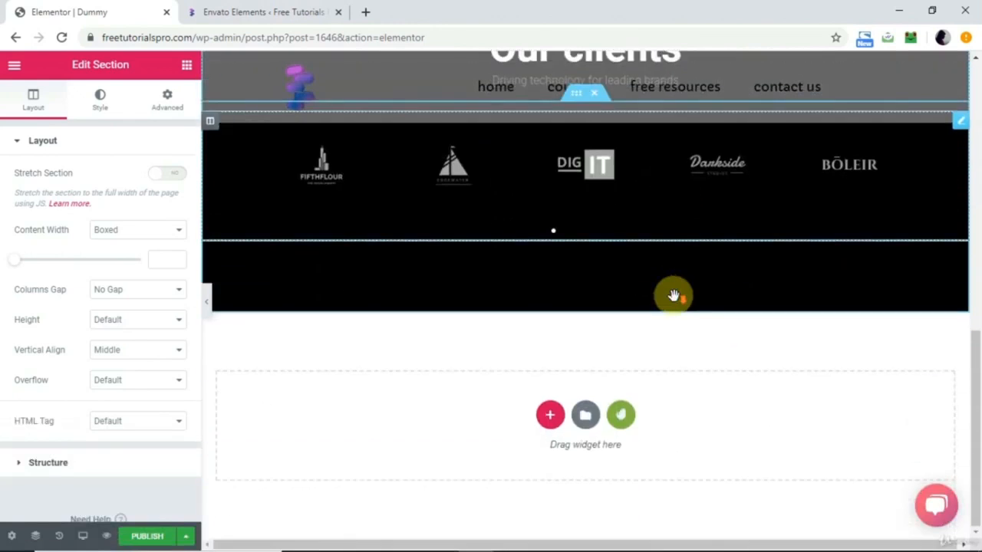
pyautogui.click(587, 430)
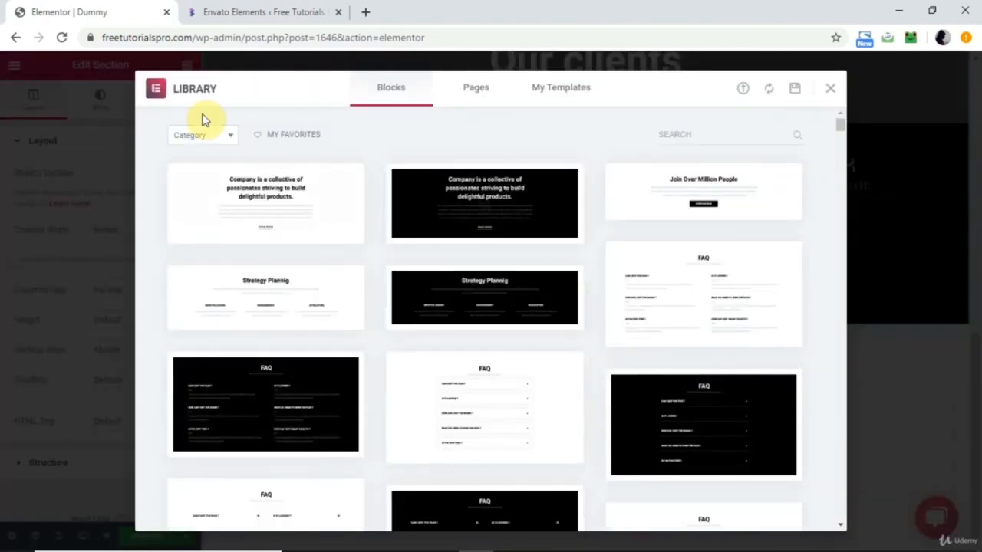
pyautogui.click(233, 140)
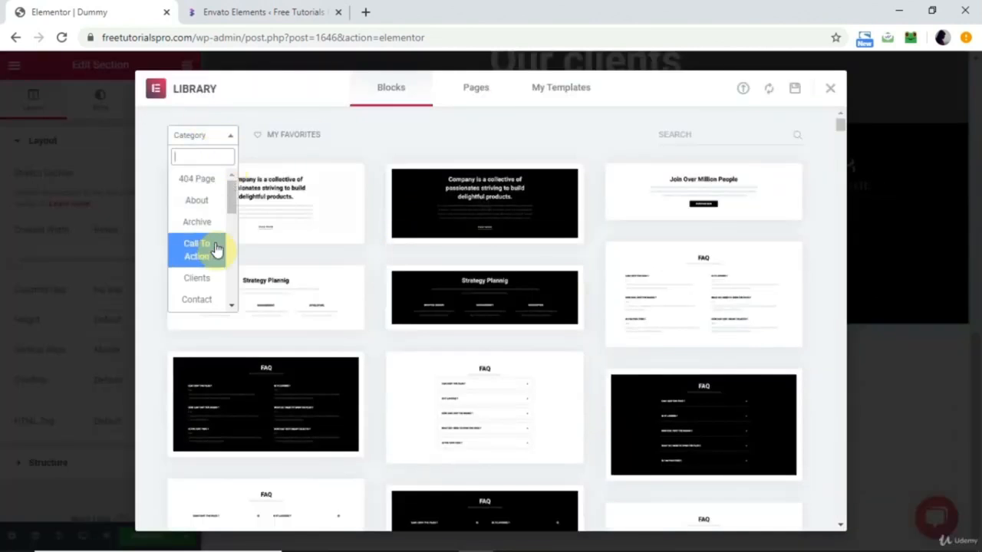
pyautogui.scroll(-2, 217, 247)
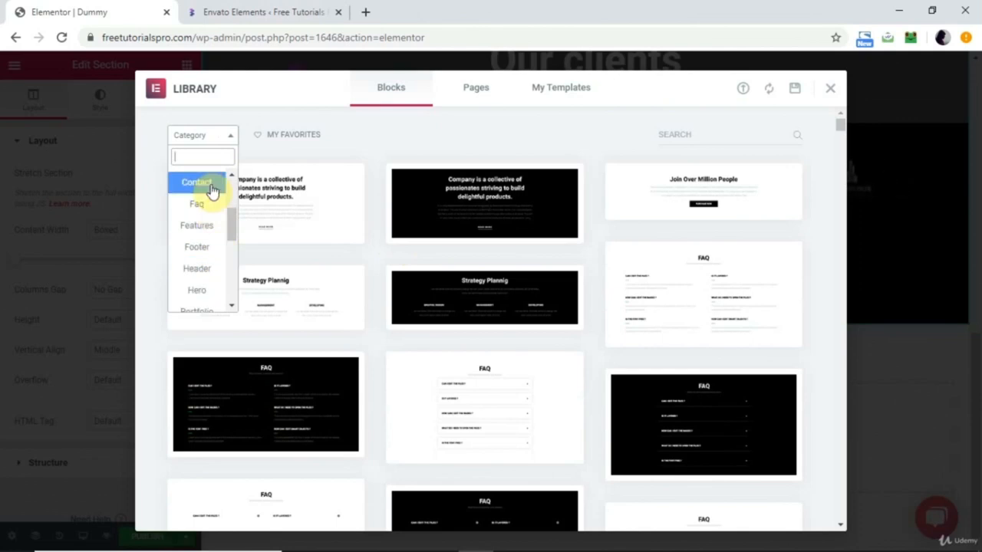
pyautogui.click(210, 189)
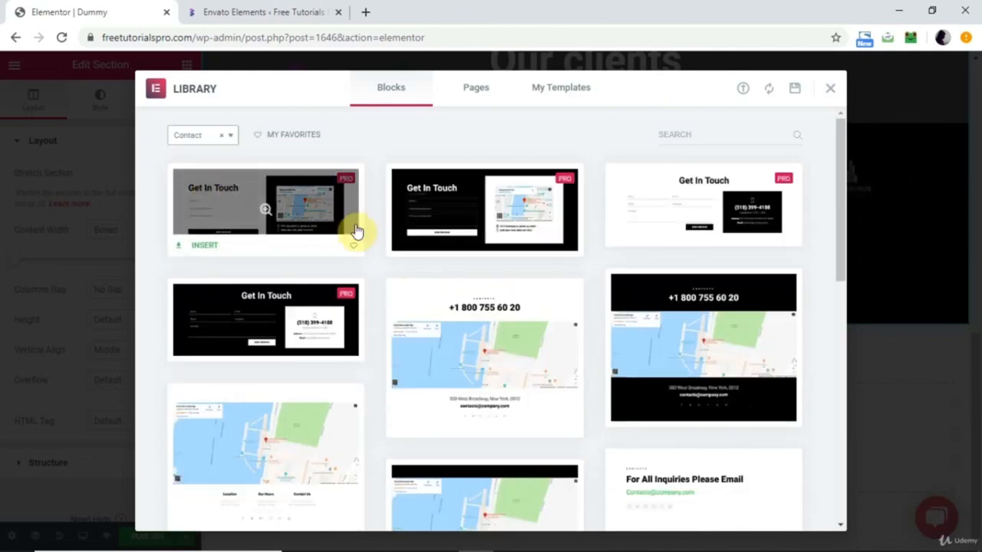
pyautogui.moveTo(499, 225)
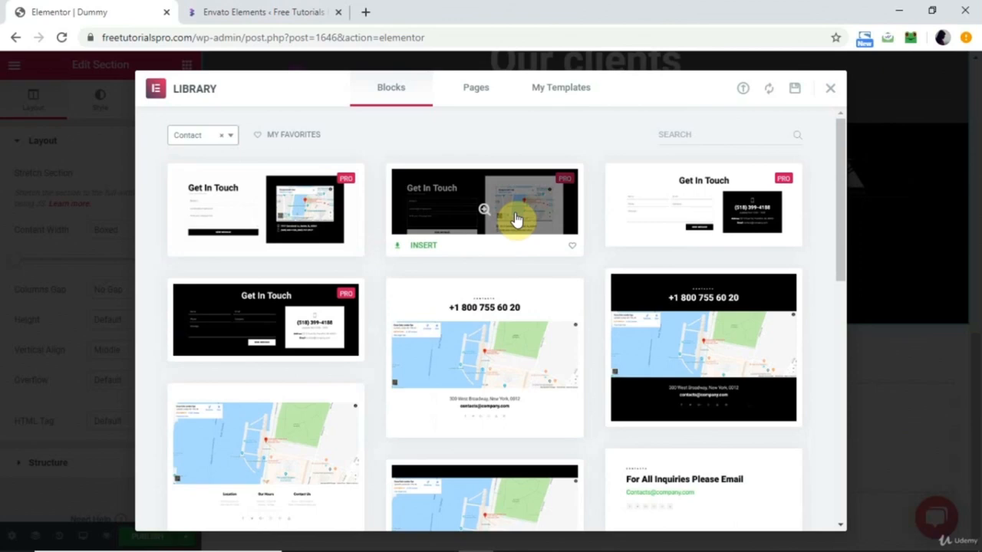
pyautogui.click(515, 220)
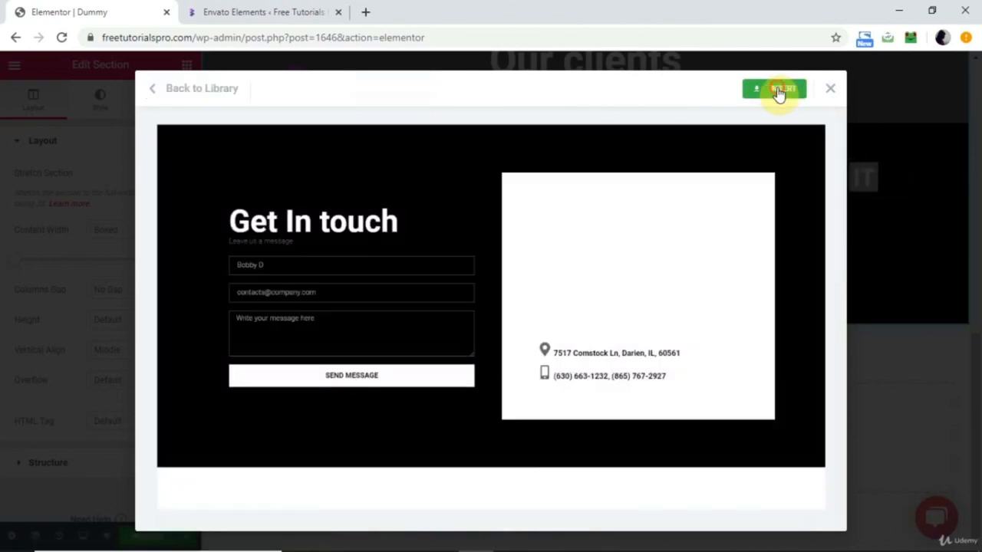
pyautogui.click(779, 91)
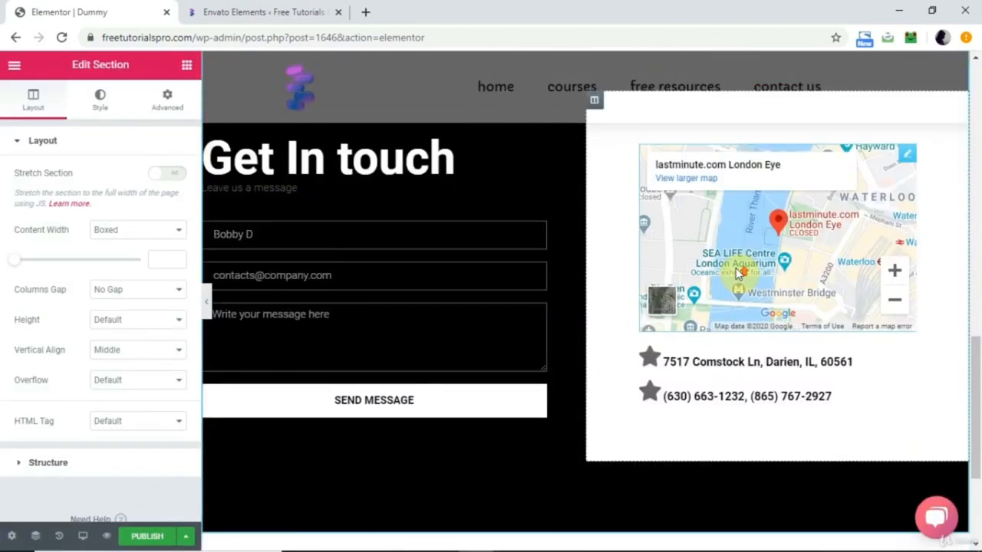
# Look over the inserted hero, clients and contact sections in the editor, and publish the page.
pyautogui.scroll(10, 736, 268)
pyautogui.scroll(-15, 736, 268)
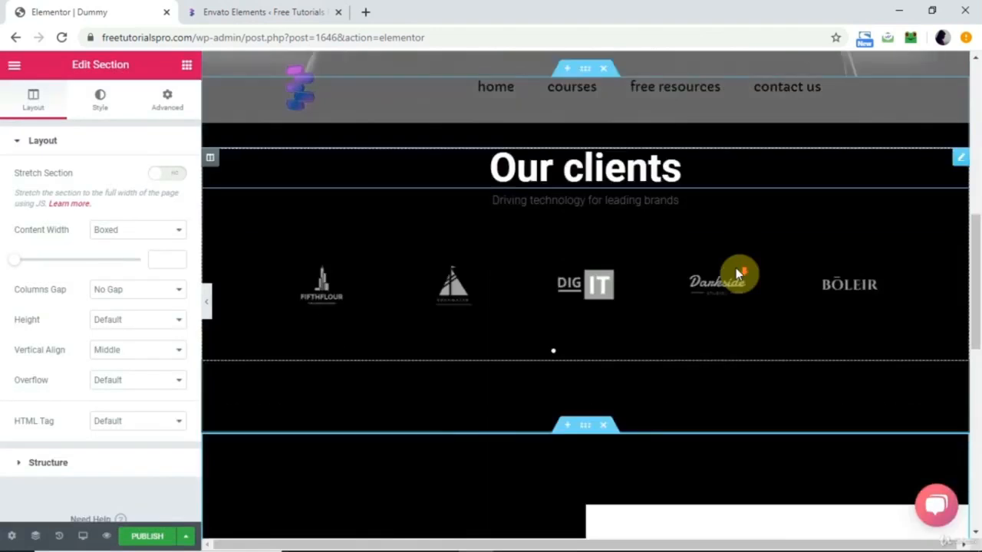
pyautogui.scroll(13, 736, 268)
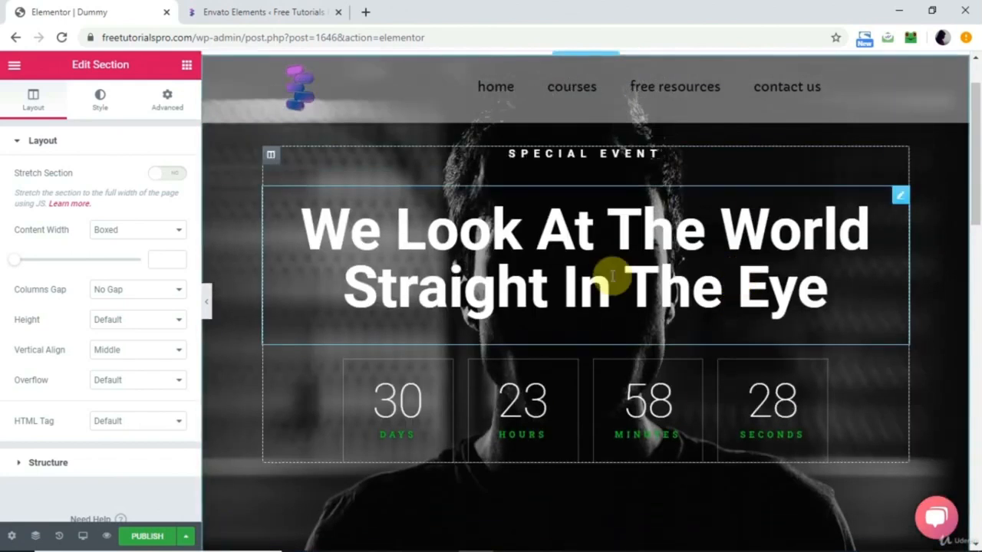
pyautogui.scroll(-5, 665, 392)
pyautogui.scroll(2, 666, 394)
pyautogui.scroll(1, 665, 393)
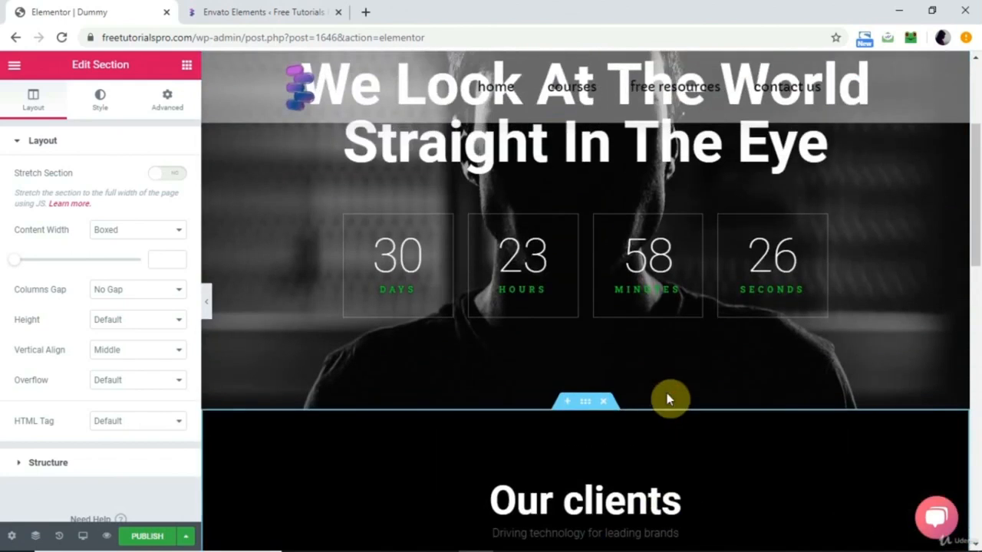
pyautogui.scroll(-5, 614, 381)
pyautogui.scroll(-5, 614, 380)
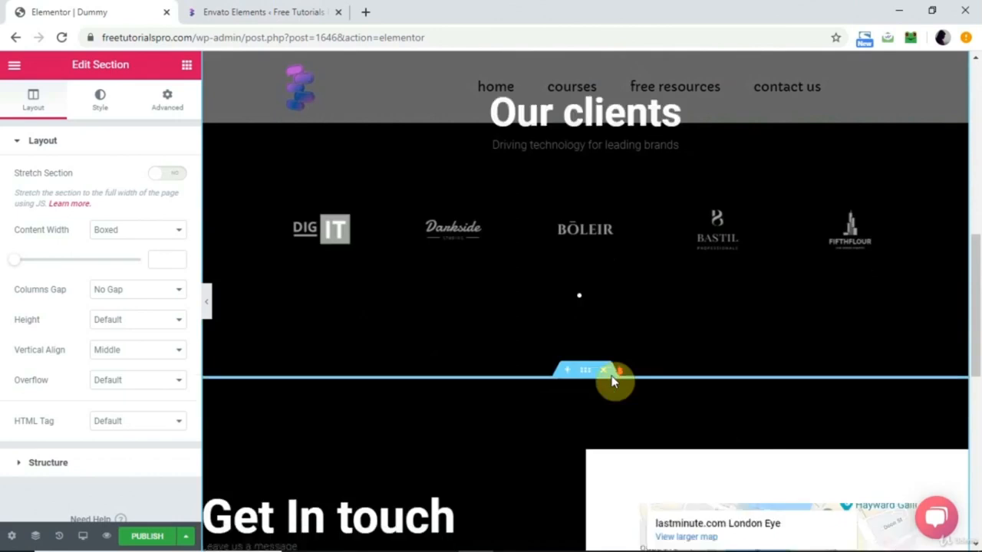
pyautogui.scroll(10, 560, 322)
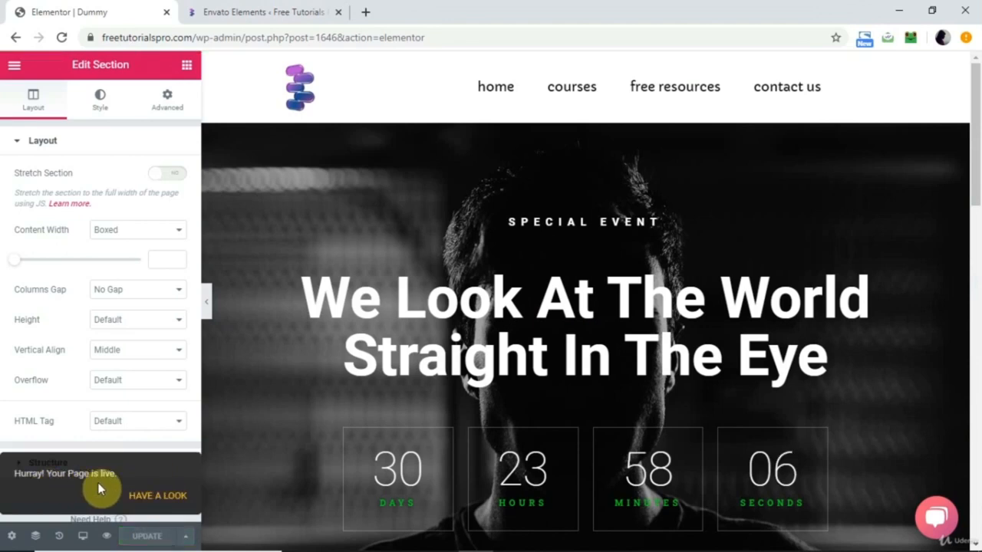
# Open the live Dummy page and examine its hero, clients and contact sections from end to end.
pyautogui.click(154, 498)
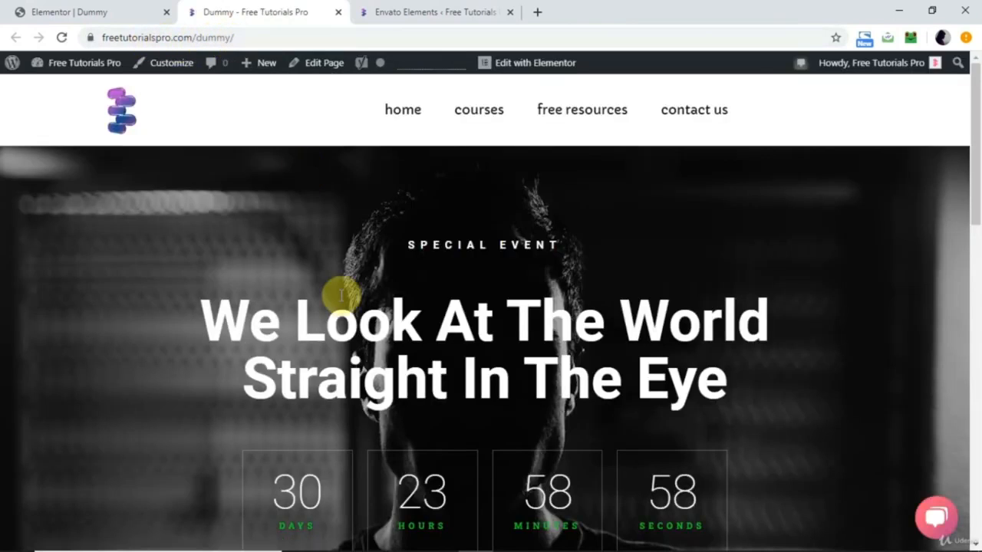
pyautogui.scroll(-10, 340, 297)
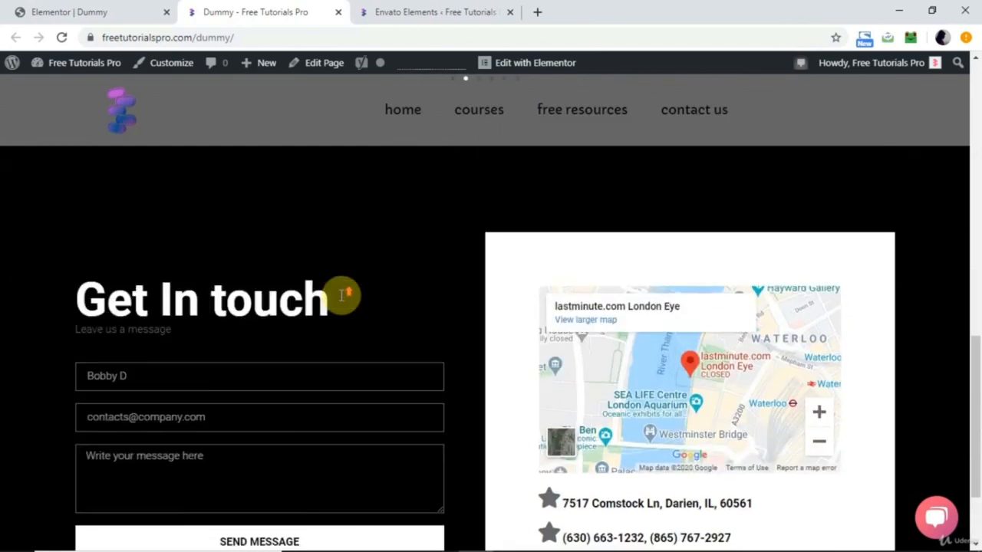
pyautogui.scroll(6, 342, 300)
pyautogui.scroll(5, 343, 301)
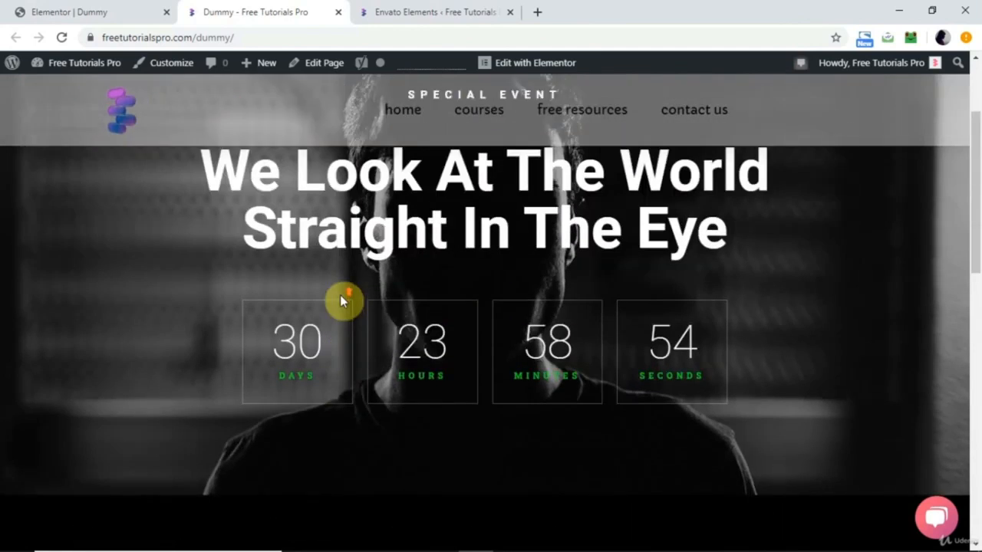
pyautogui.scroll(-7, 341, 301)
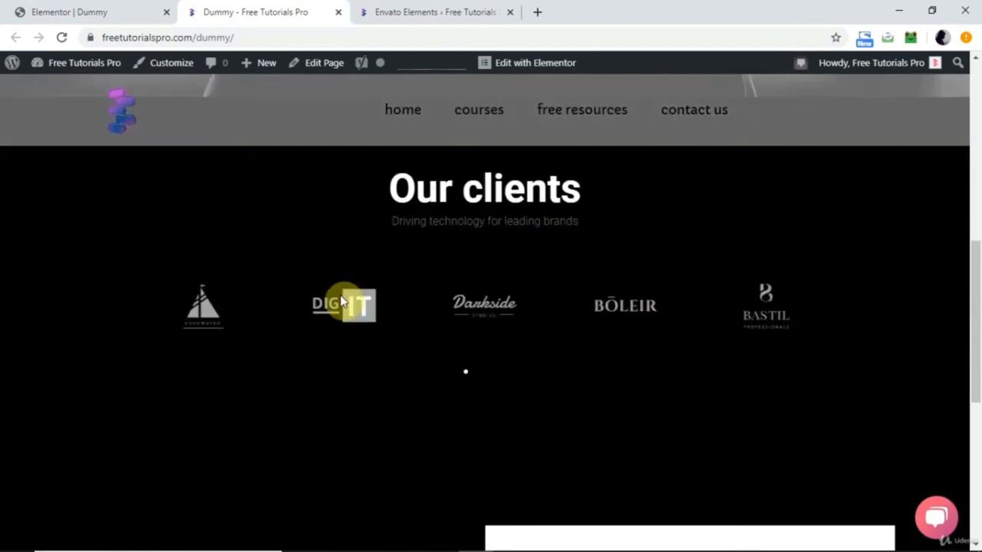
pyautogui.scroll(-5, 340, 295)
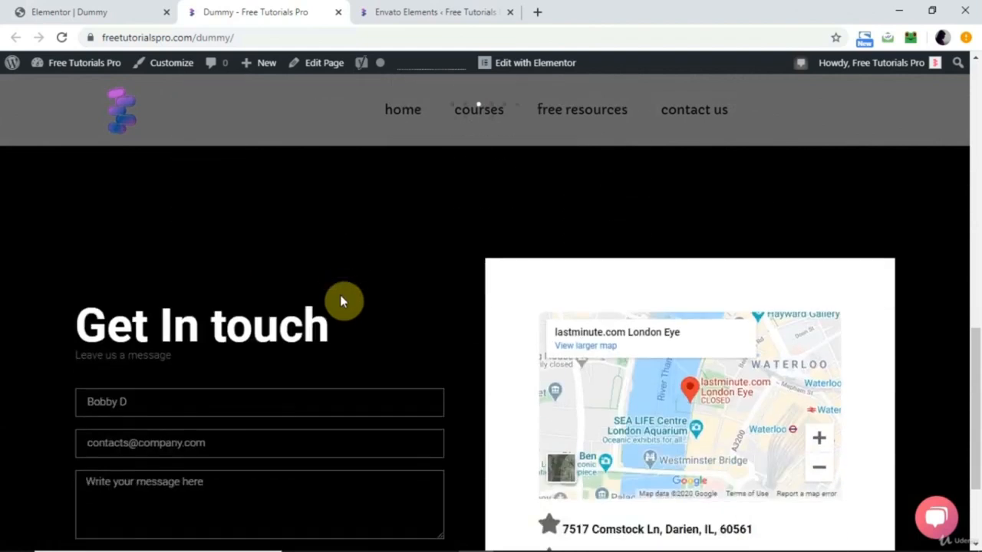
pyautogui.scroll(8, 342, 295)
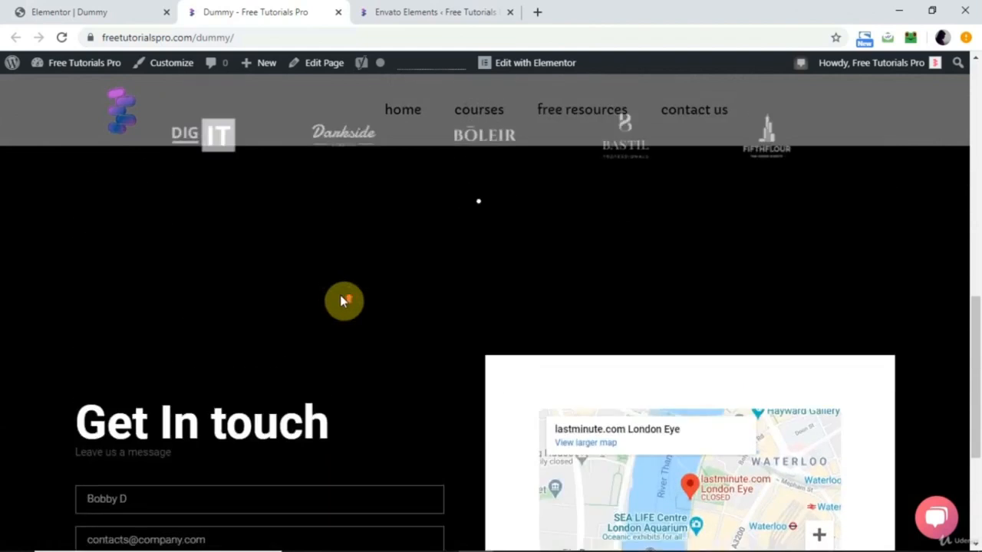
pyautogui.scroll(3, 340, 295)
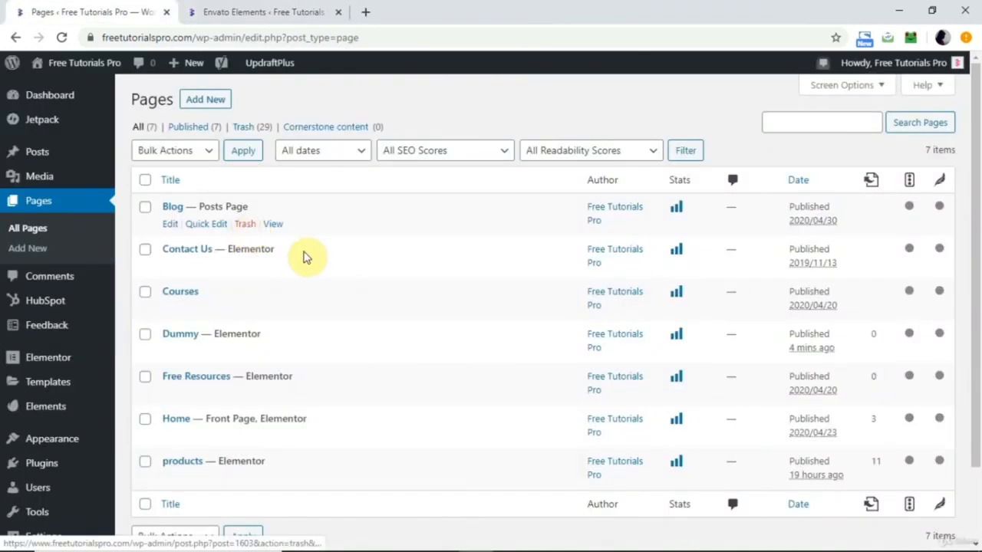
# Switch to the Envato Elements page and browse the premium and free template kits for Elementor down to the end of the list.
pyautogui.moveTo(332, 278)
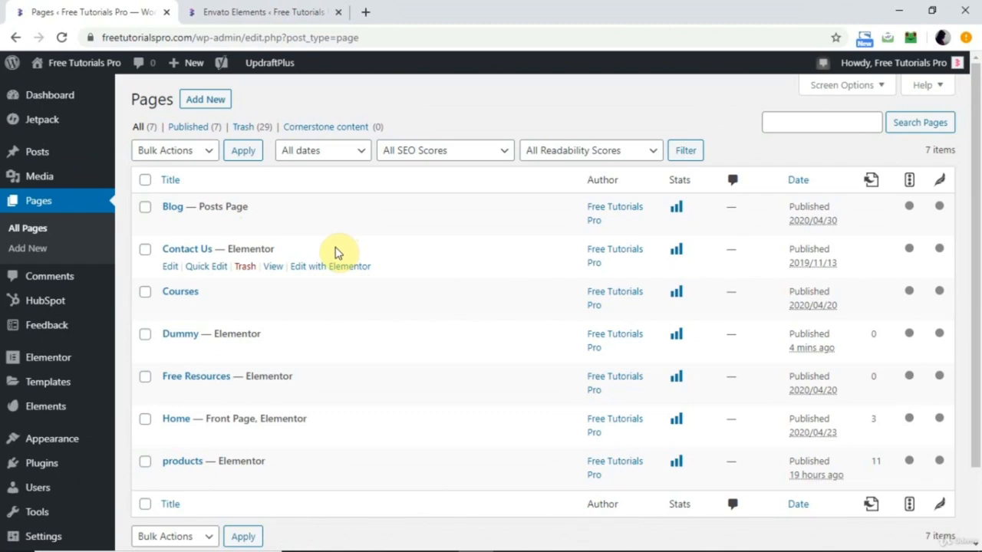
pyautogui.moveTo(37, 414)
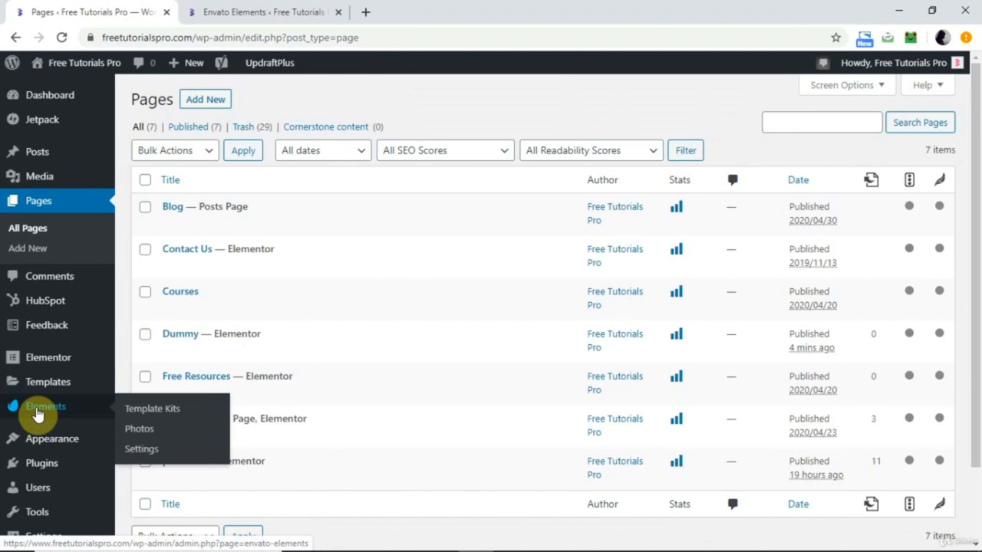
pyautogui.click(252, 13)
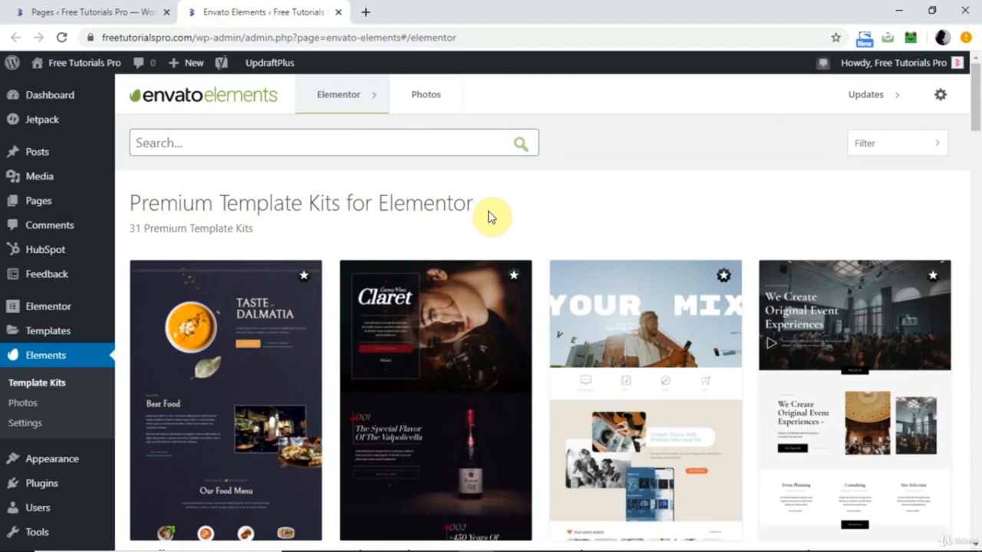
pyautogui.scroll(-10, 488, 216)
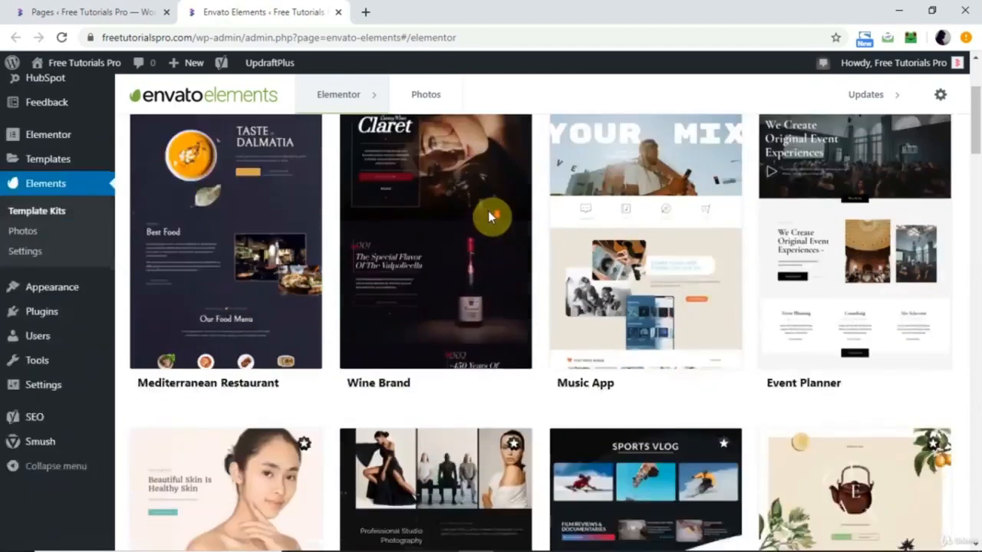
pyautogui.scroll(-15, 490, 218)
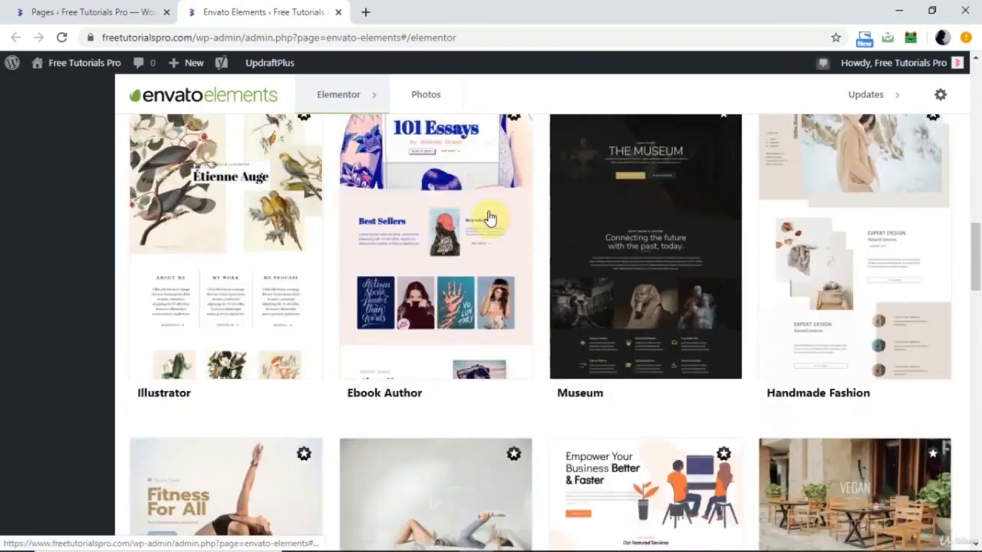
pyautogui.scroll(-15, 489, 218)
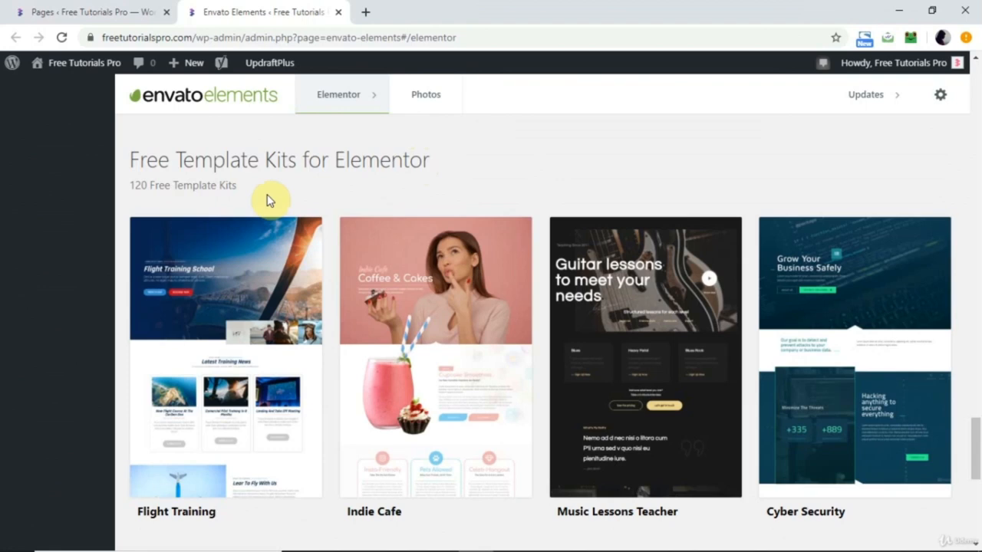
pyautogui.scroll(-3, 267, 197)
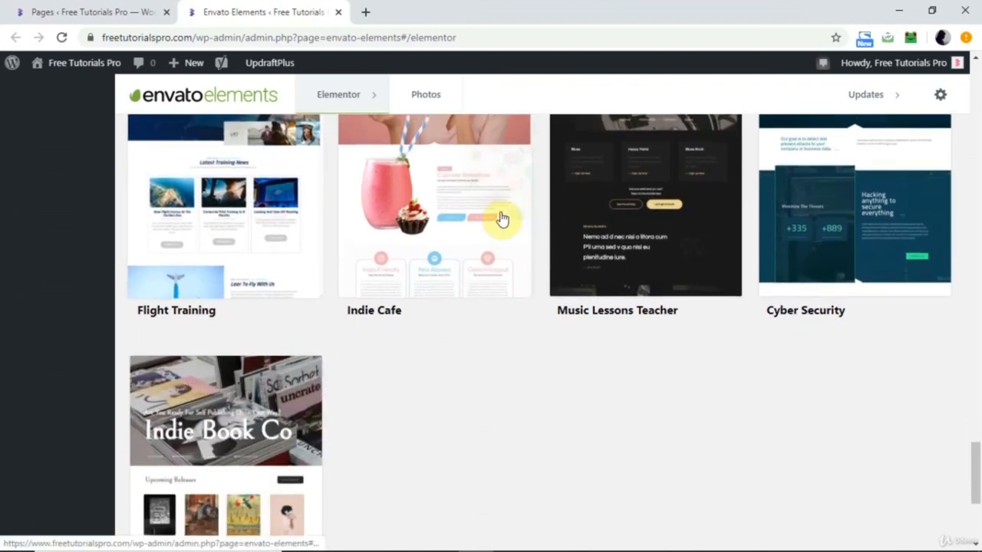
pyautogui.scroll(-3, 366, 409)
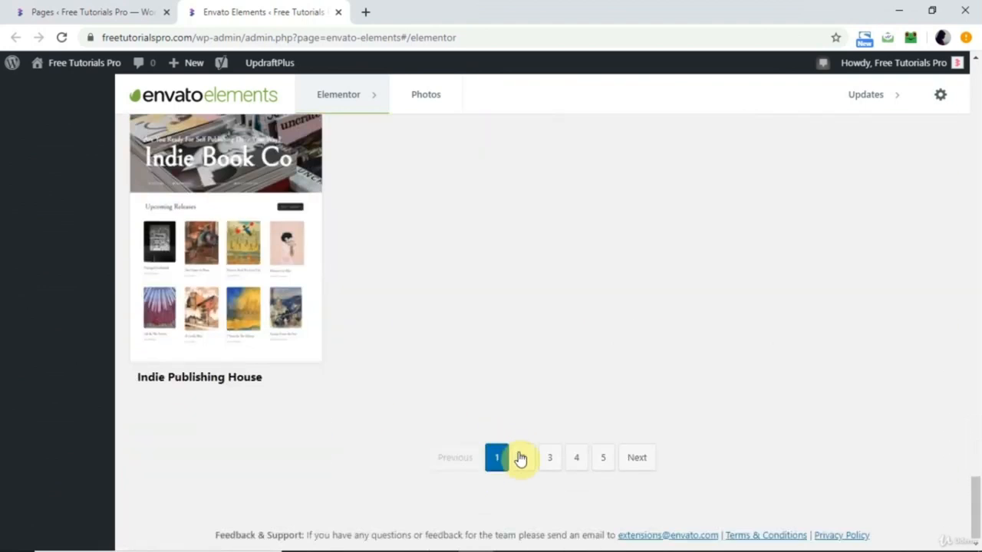
# Browse the second page of Elementor template kits and open the Niche Cafe kit.
pyautogui.click(521, 458)
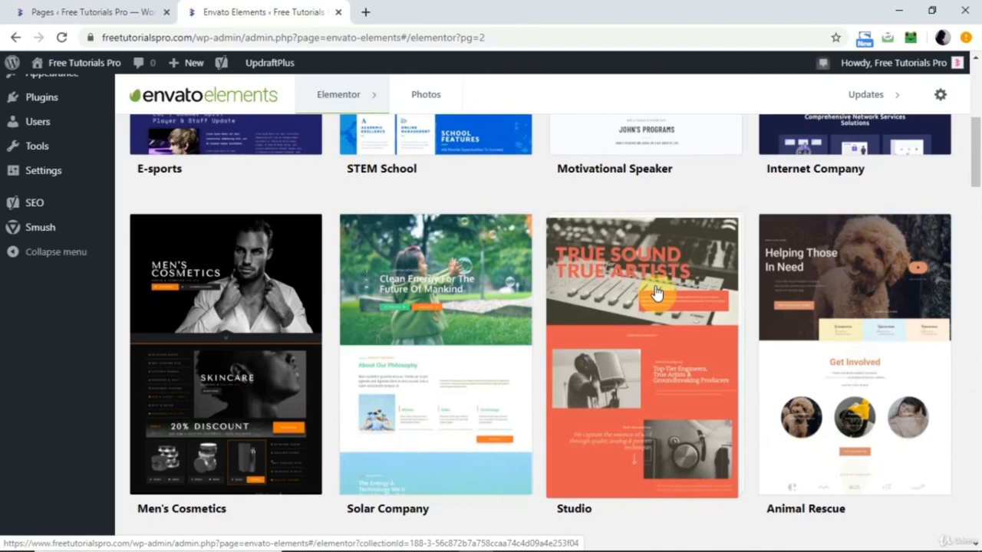
pyautogui.scroll(1, 390, 329)
pyautogui.scroll(-7, 387, 326)
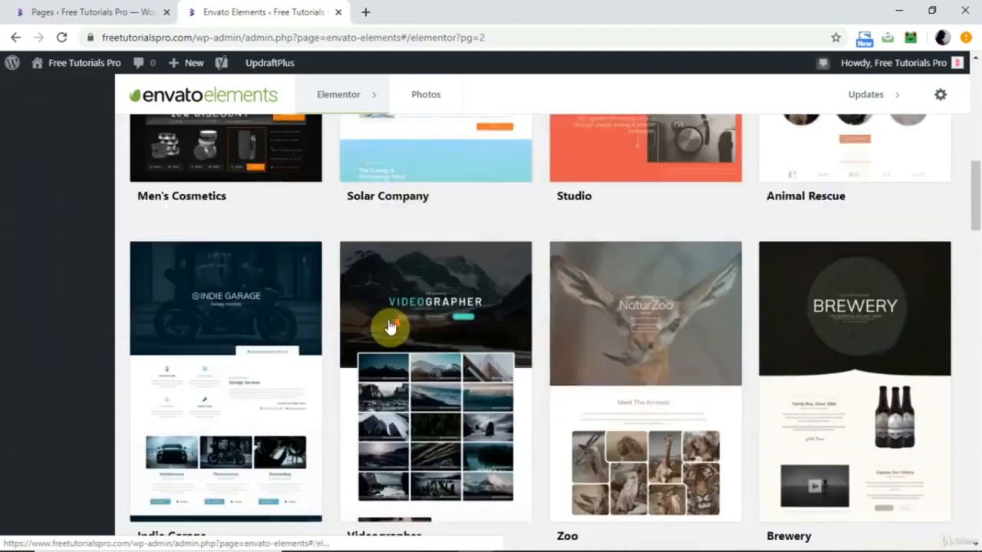
pyautogui.scroll(-3, 389, 326)
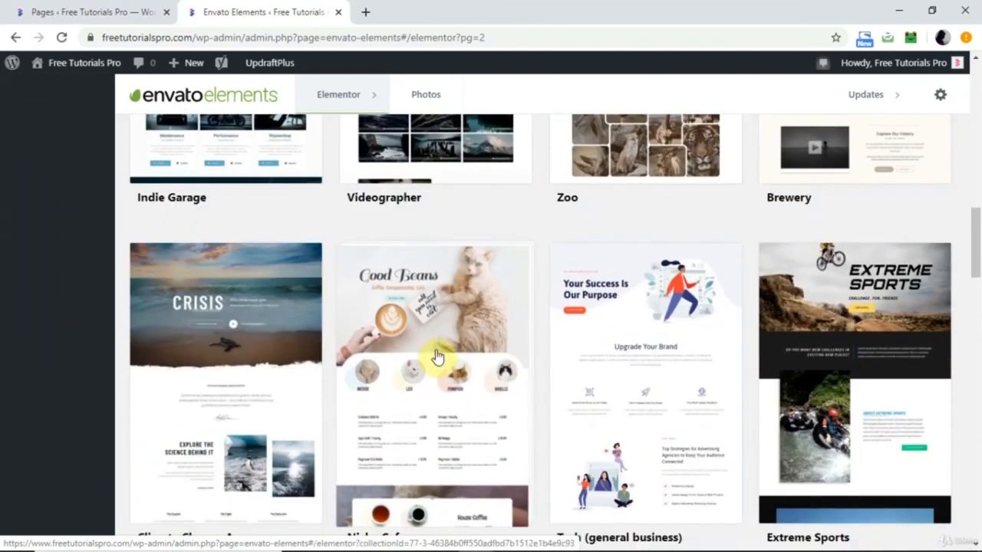
pyautogui.scroll(-3, 418, 382)
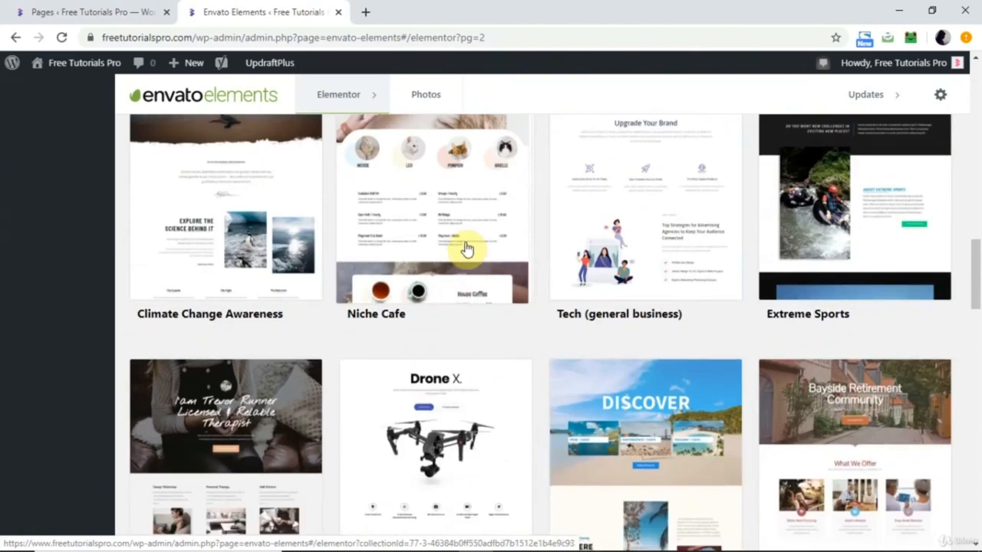
pyautogui.click(466, 248)
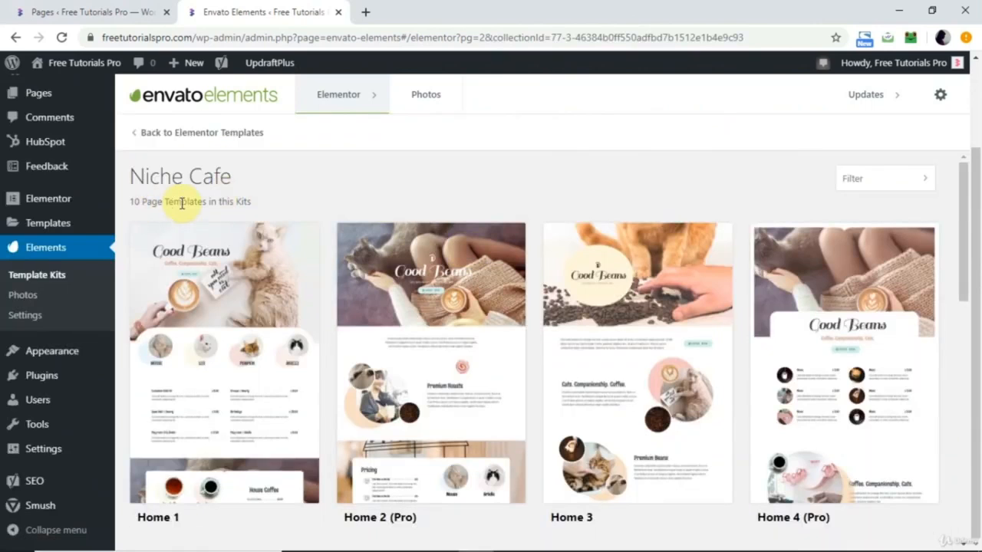
# Look through the Niche Cafe kit's page templates and open the Home 2 (Pro) template.
pyautogui.scroll(-3, 290, 198)
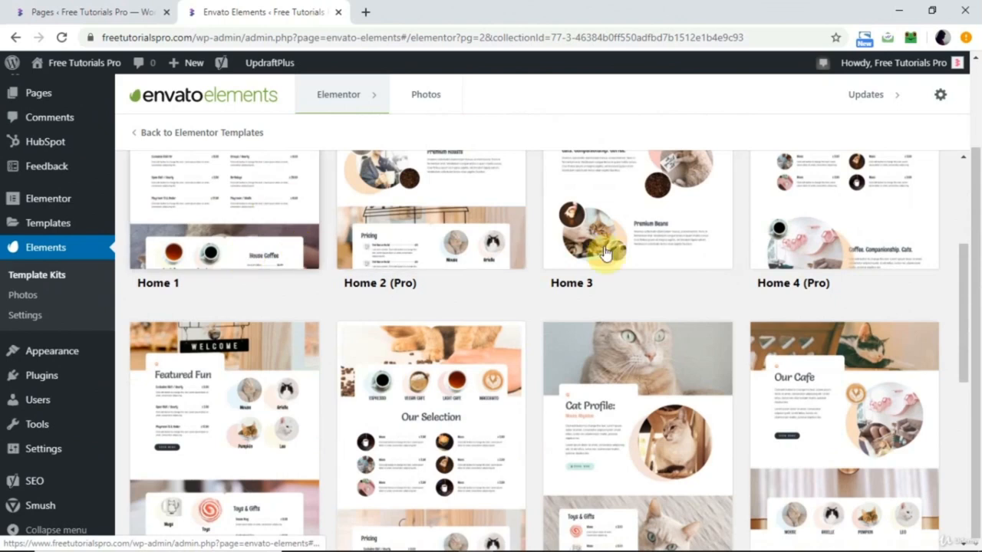
pyautogui.scroll(-5, 752, 249)
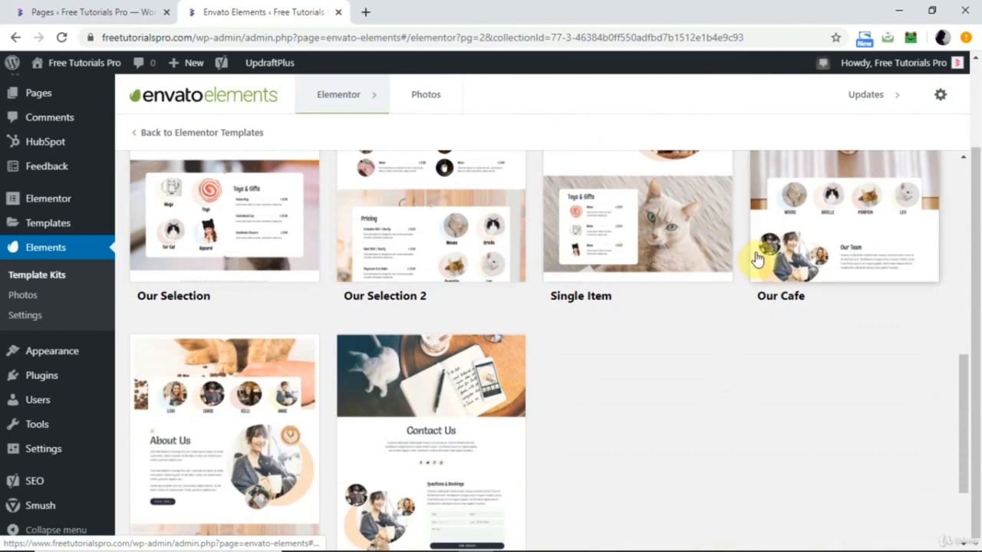
pyautogui.scroll(2, 669, 249)
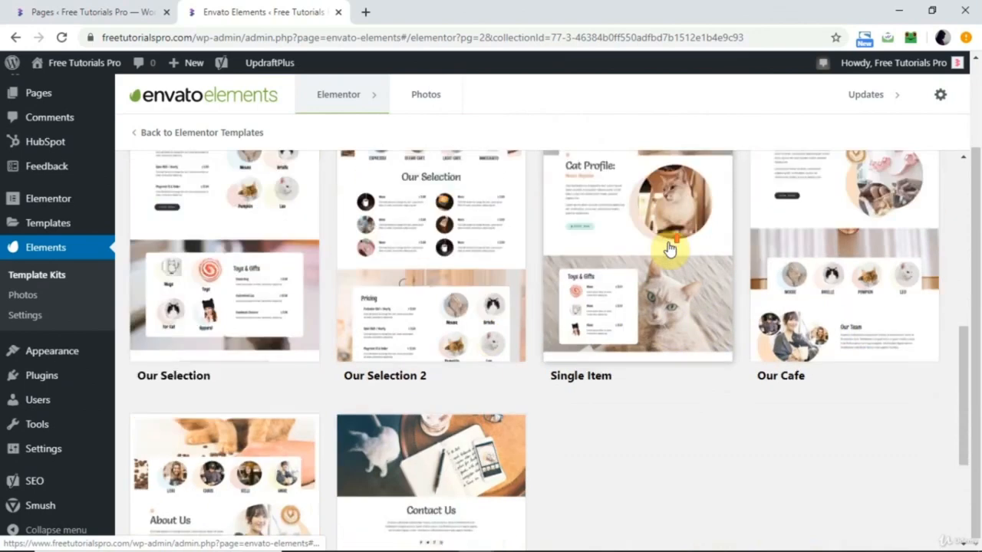
pyautogui.scroll(-3, 629, 345)
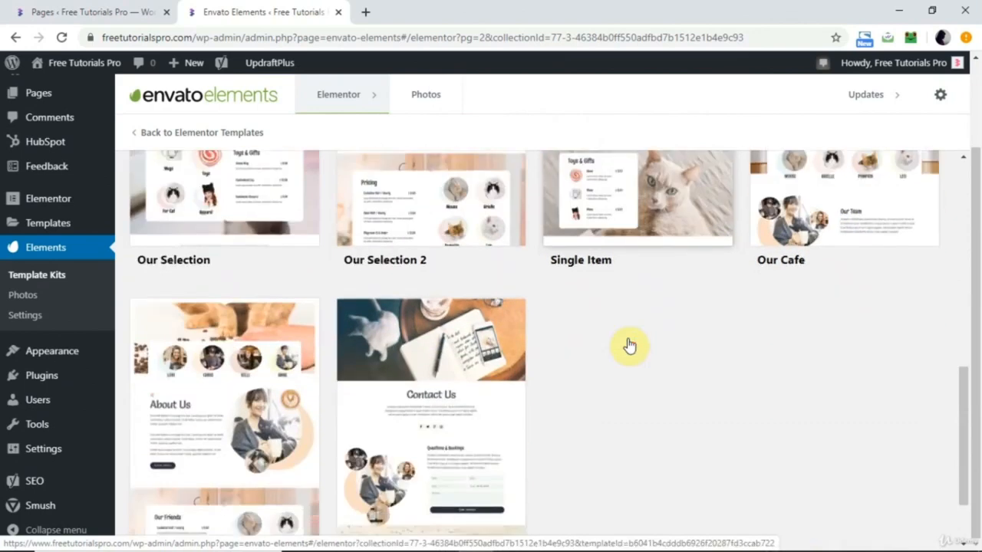
pyautogui.scroll(-1, 395, 350)
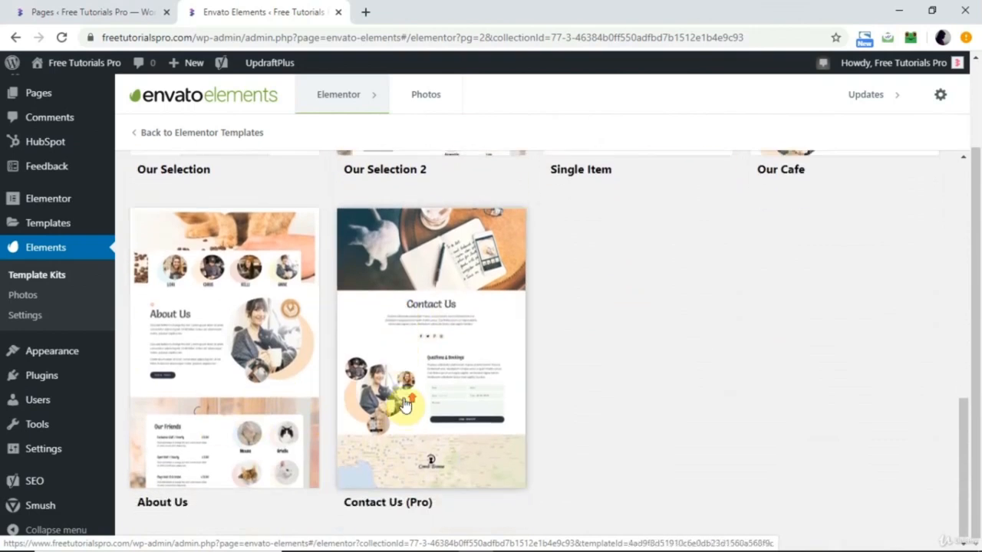
pyautogui.scroll(8, 404, 405)
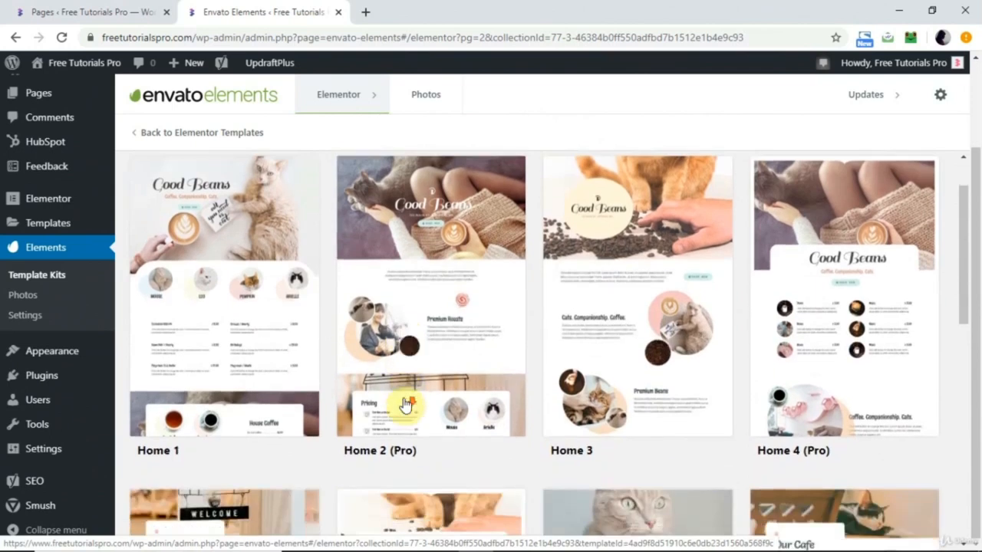
pyautogui.click(446, 344)
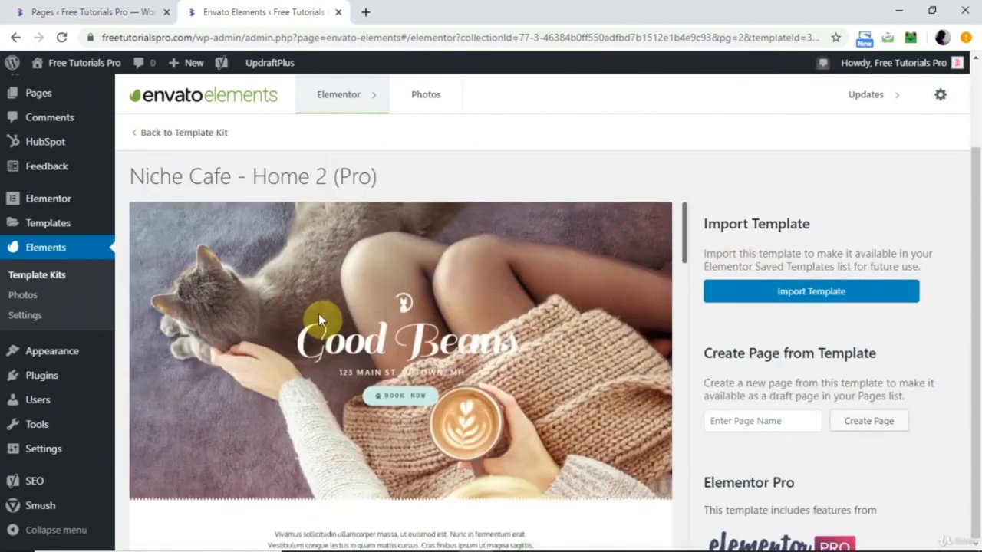
# Create a draft page named "cafe" from the Home 2 (Pro) template.
pyautogui.moveTo(58, 230)
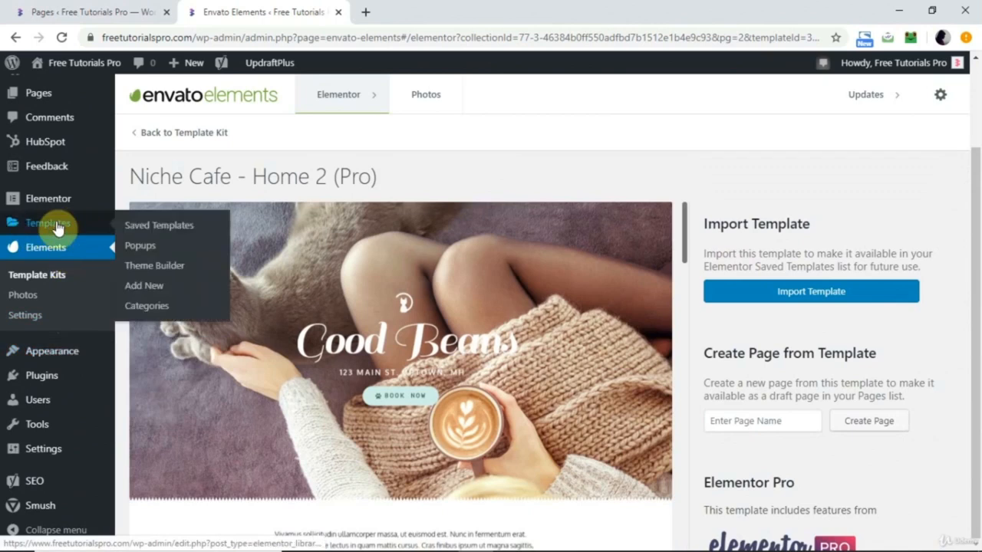
pyautogui.click(745, 418)
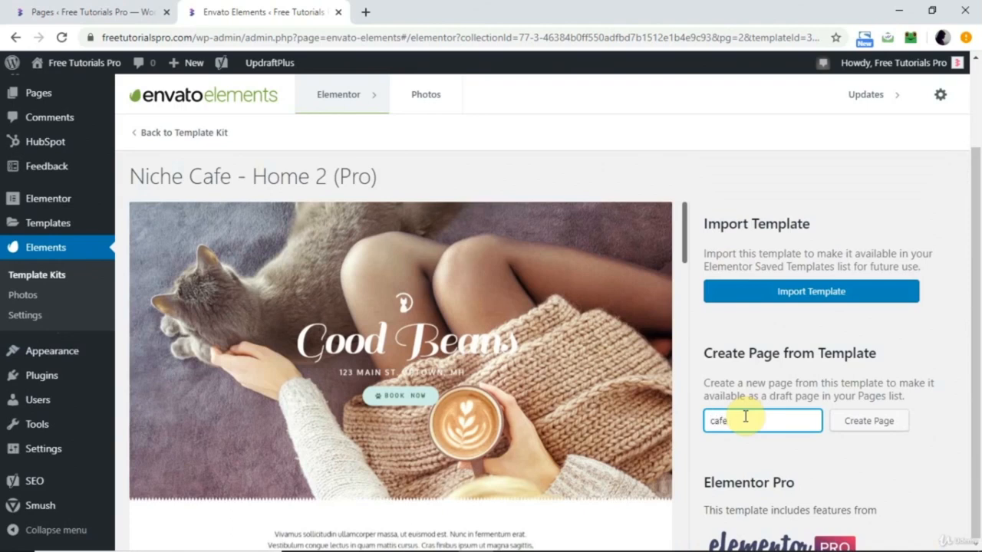
pyautogui.click(882, 422)
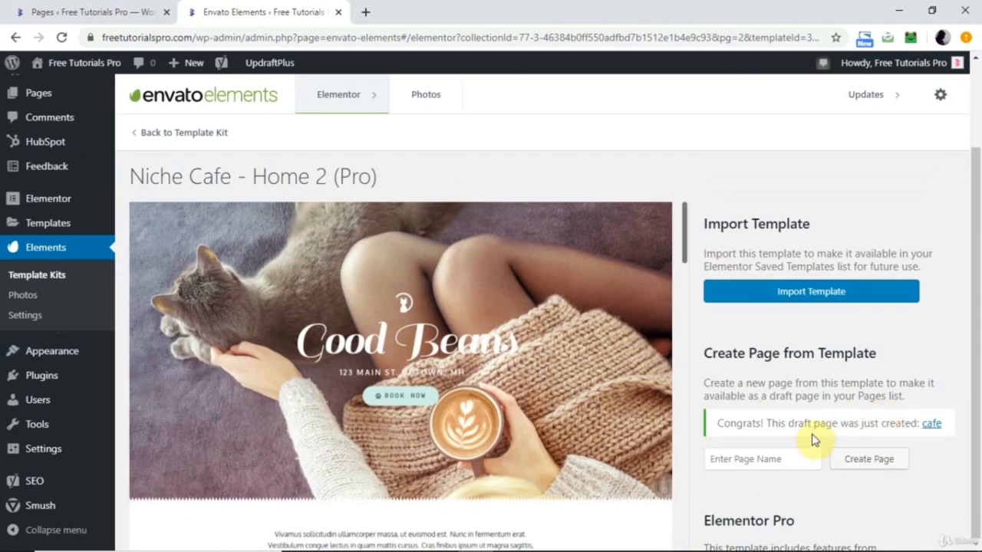
# Go to the site's list of pages and open the cafe draft for editing with Elementor in a new browser tab.
pyautogui.scroll(3, 48, 322)
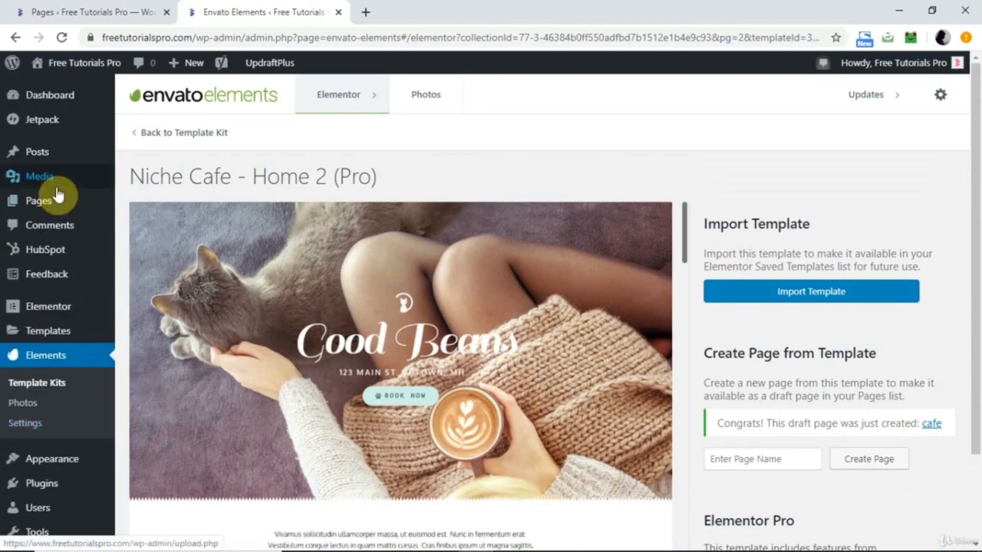
pyautogui.click(46, 201)
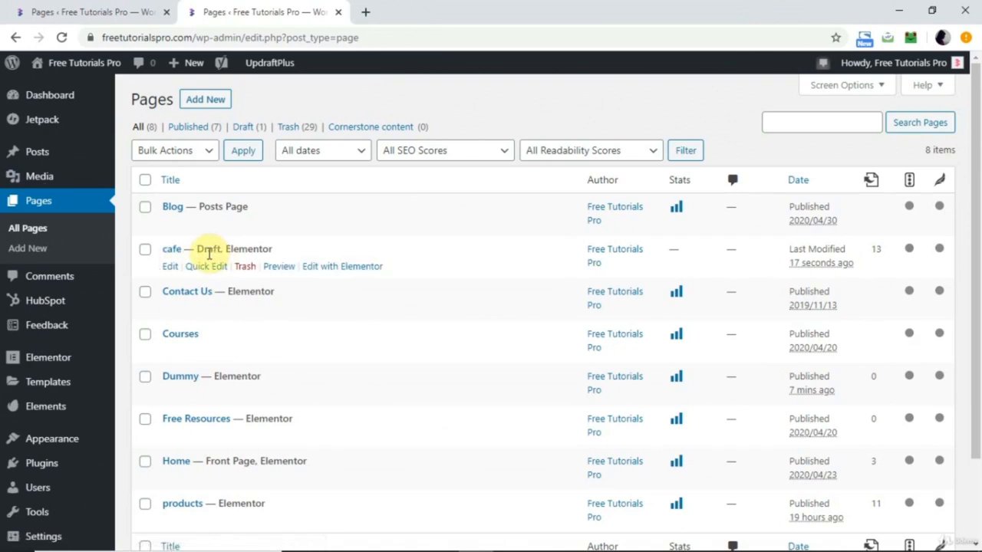
pyautogui.rightClick(347, 268)
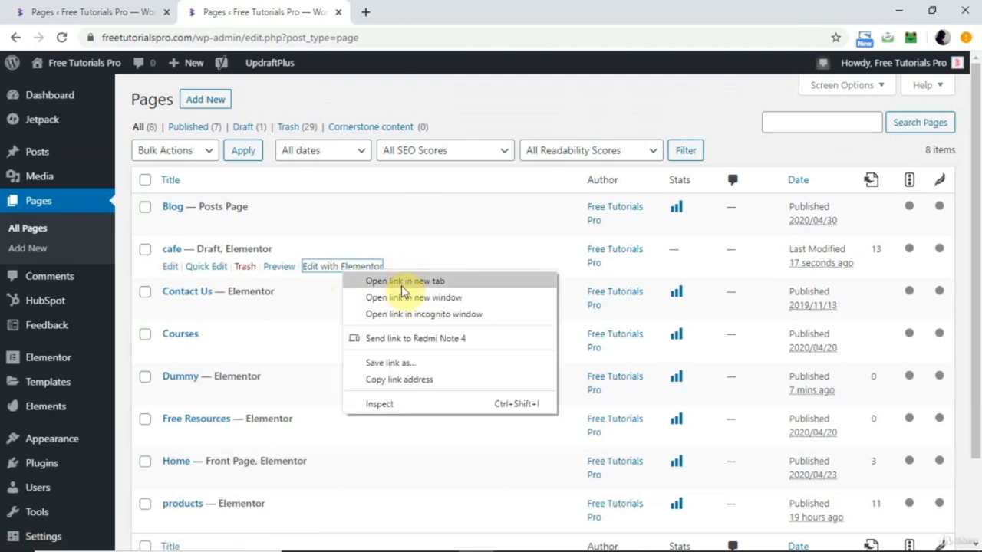
pyautogui.click(376, 281)
pyautogui.click(445, 8)
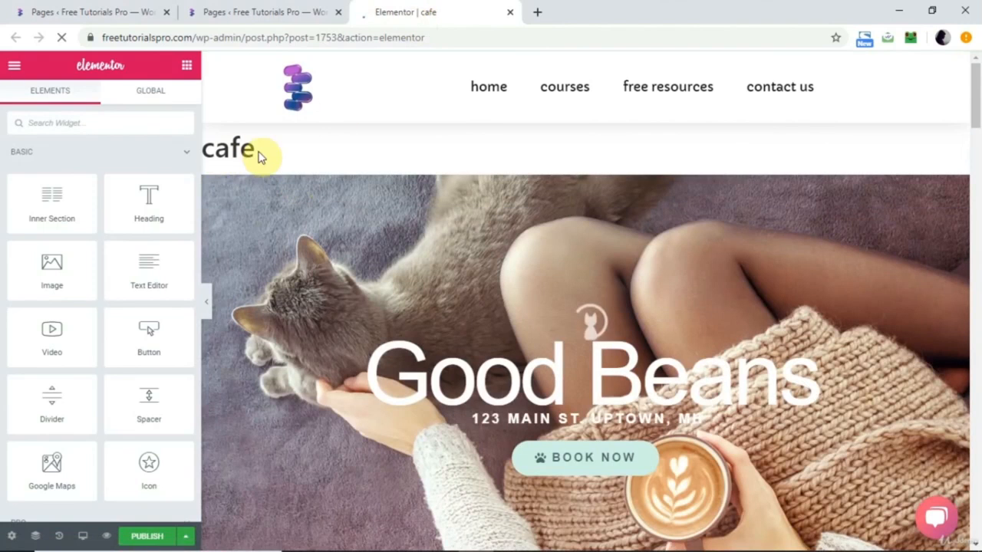
# Set the cafe page's layout to Elementor Full Width in the page settings.
pyautogui.click(11, 536)
pyautogui.click(130, 404)
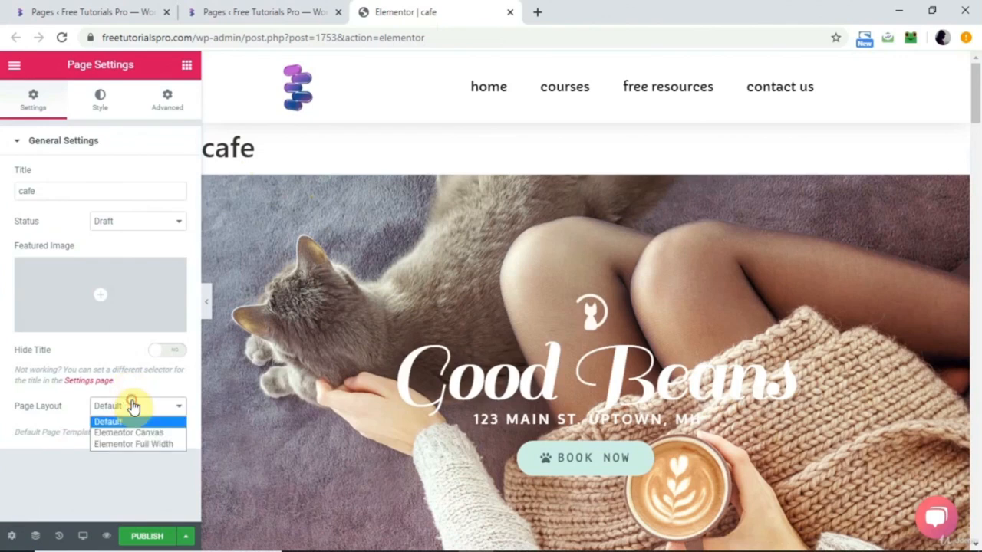
pyautogui.click(128, 445)
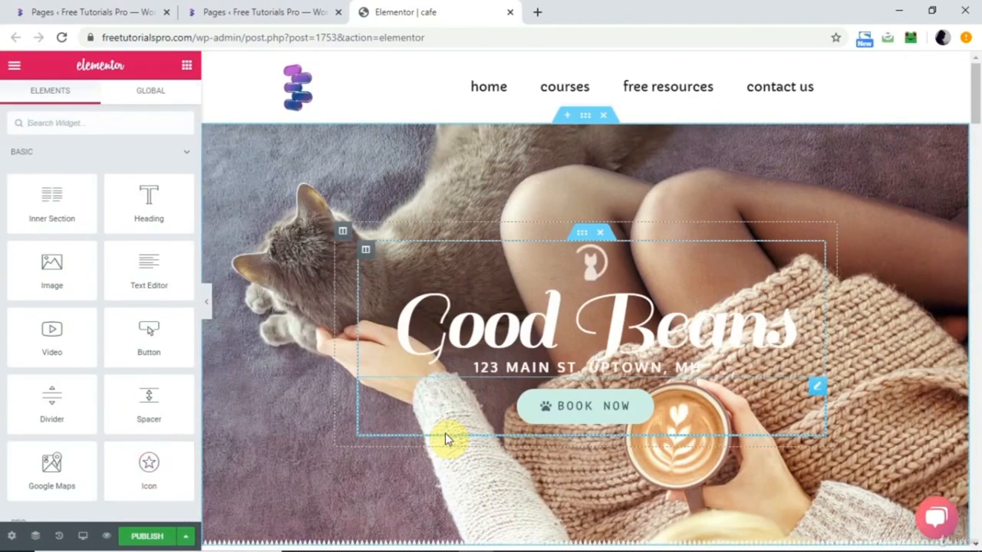
# Examine the cafe page's template sections in the editor from the hero down to the end and back to the pricing section.
pyautogui.scroll(-7, 445, 433)
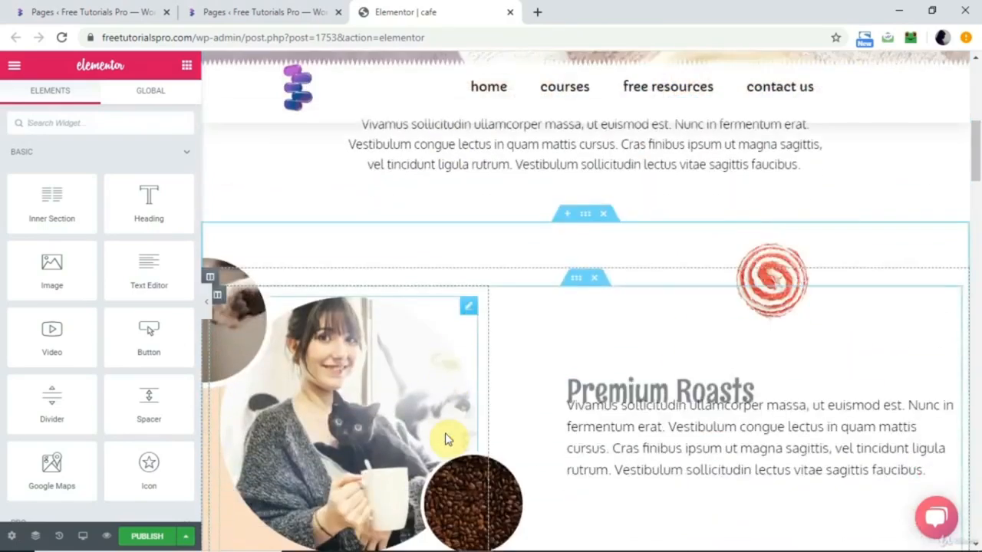
pyautogui.scroll(-10, 445, 433)
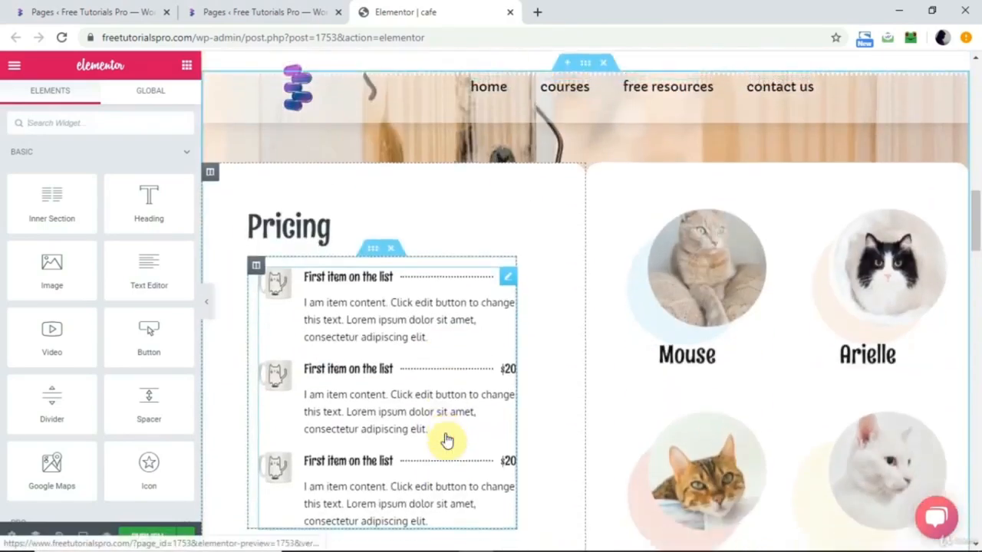
pyautogui.scroll(-3, 449, 438)
pyautogui.scroll(-15, 448, 438)
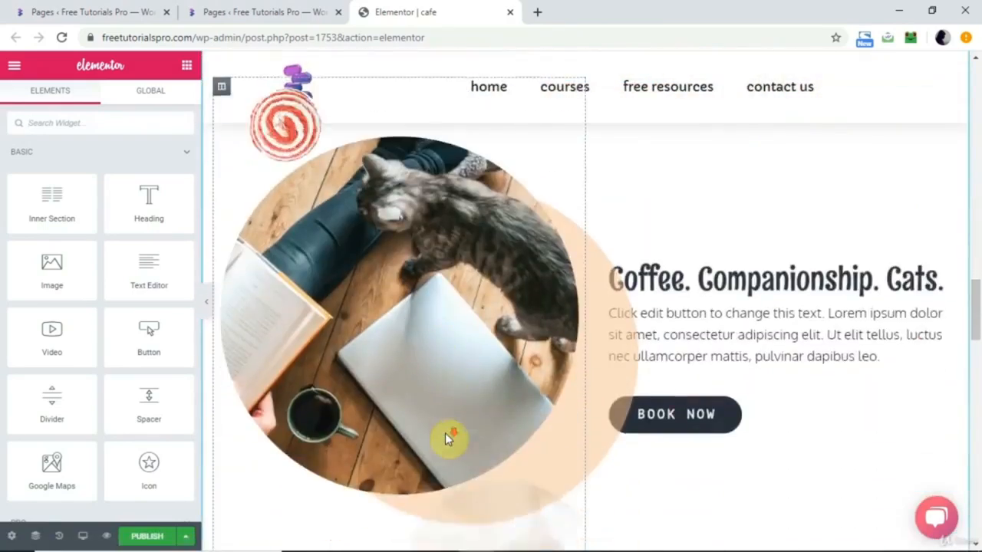
pyautogui.scroll(-8, 449, 439)
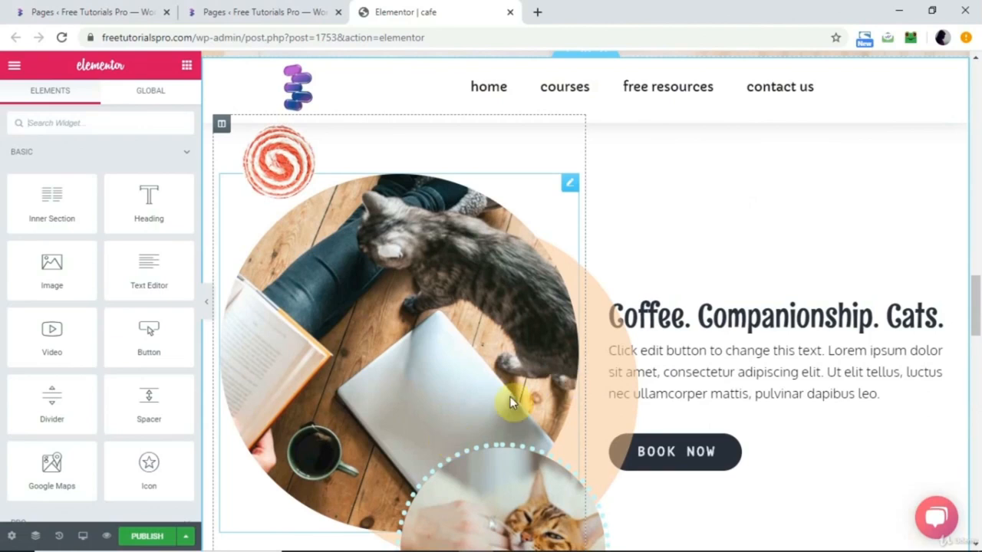
pyautogui.scroll(-5, 508, 454)
pyautogui.scroll(-15, 508, 459)
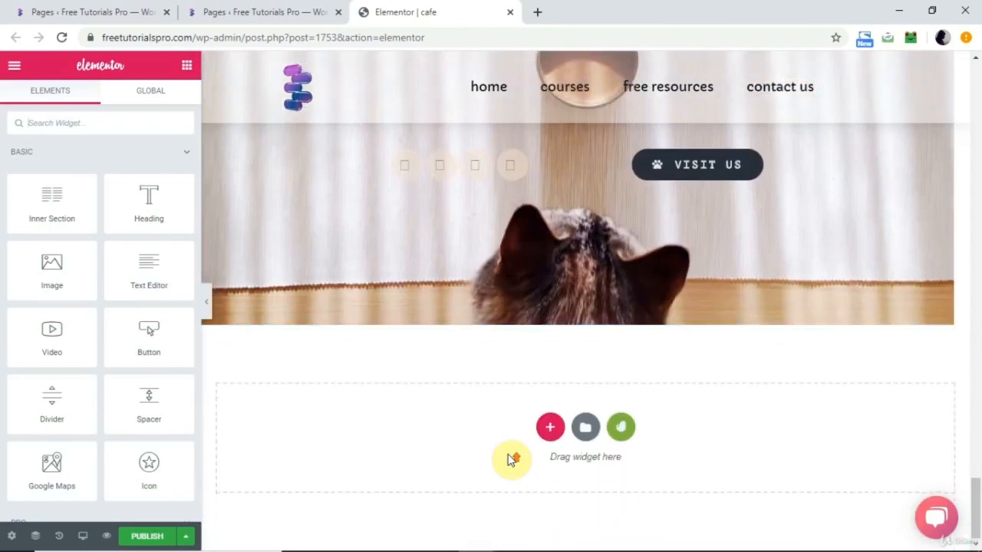
pyautogui.scroll(10, 549, 293)
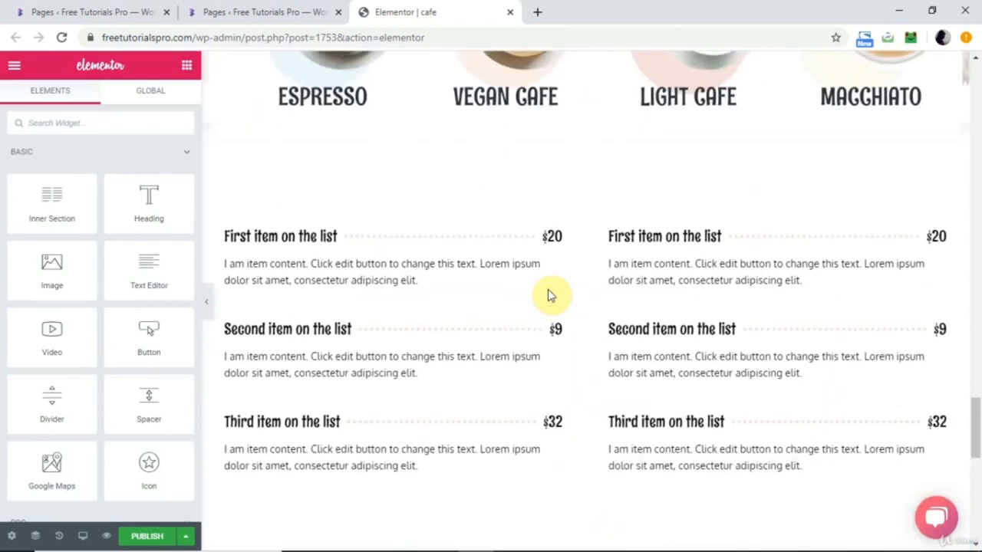
pyautogui.scroll(10, 549, 295)
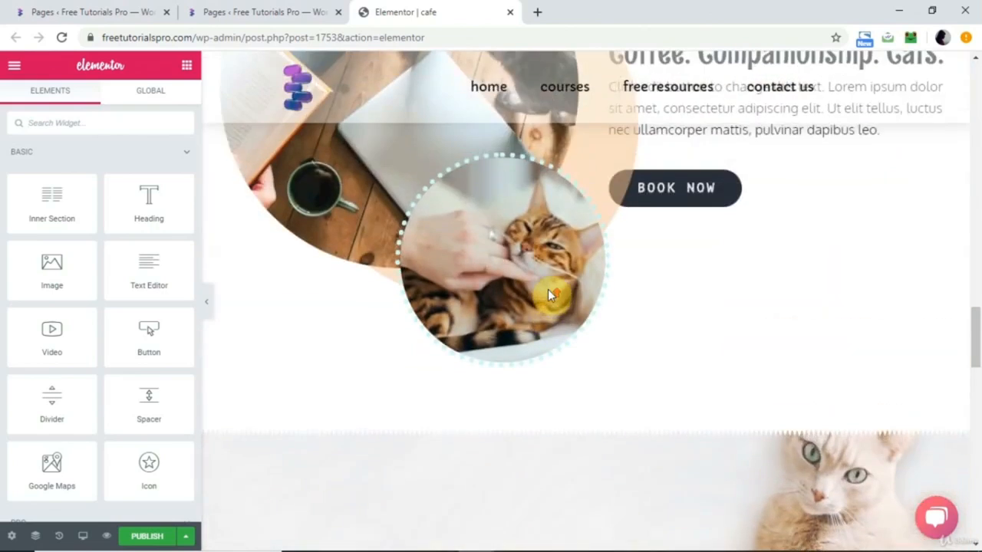
pyautogui.scroll(10, 549, 295)
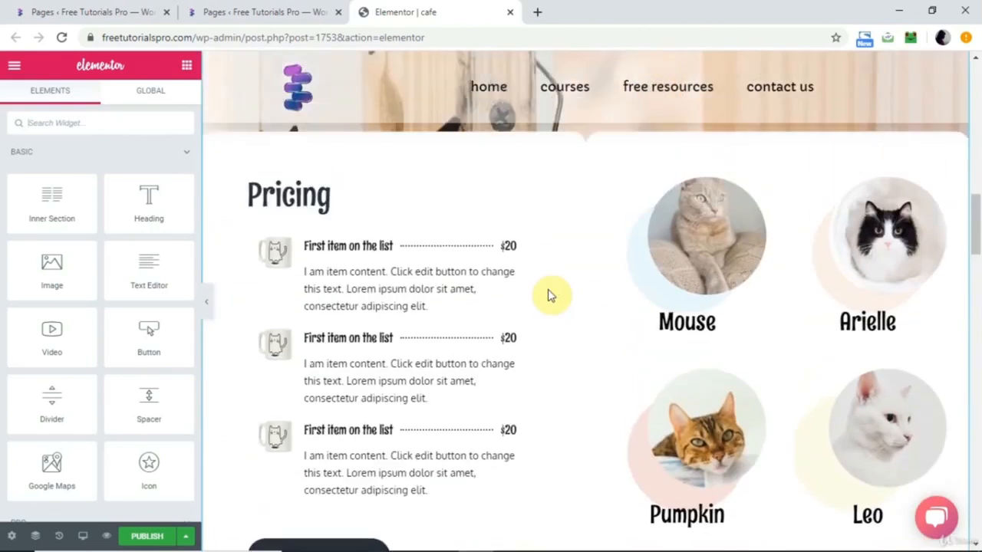
pyautogui.scroll(2, 548, 295)
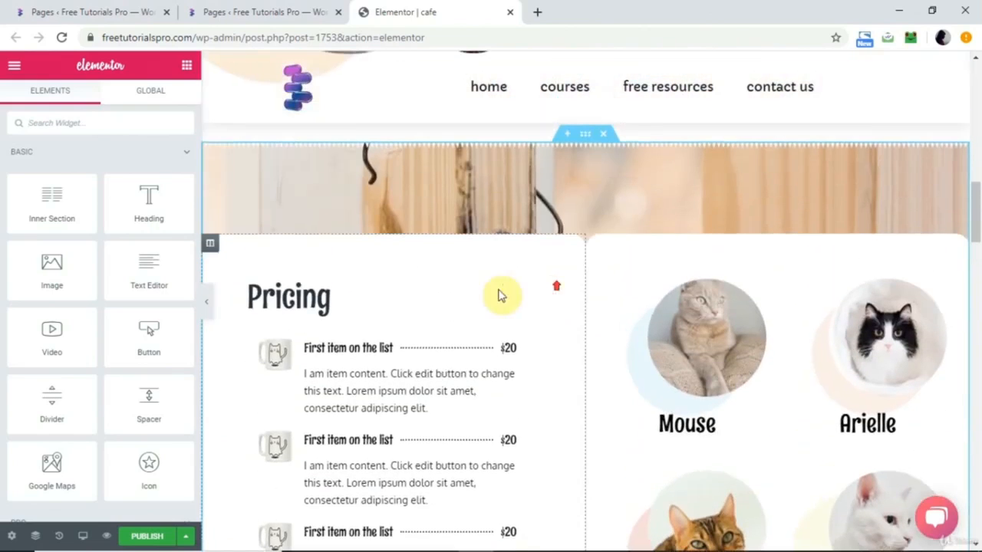
# Change the "Pricing" heading's typography font family to Ruluko.
pyautogui.click(347, 301)
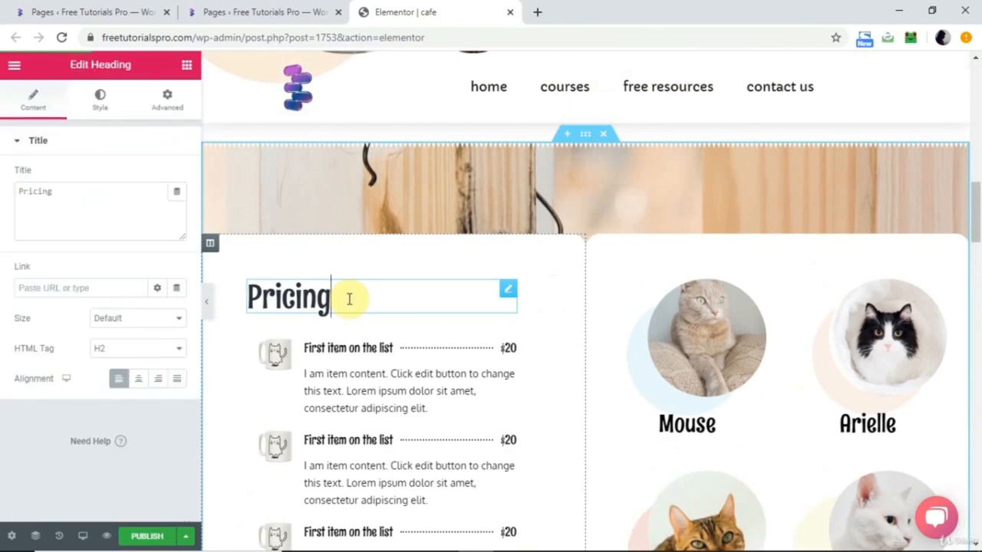
pyautogui.click(103, 111)
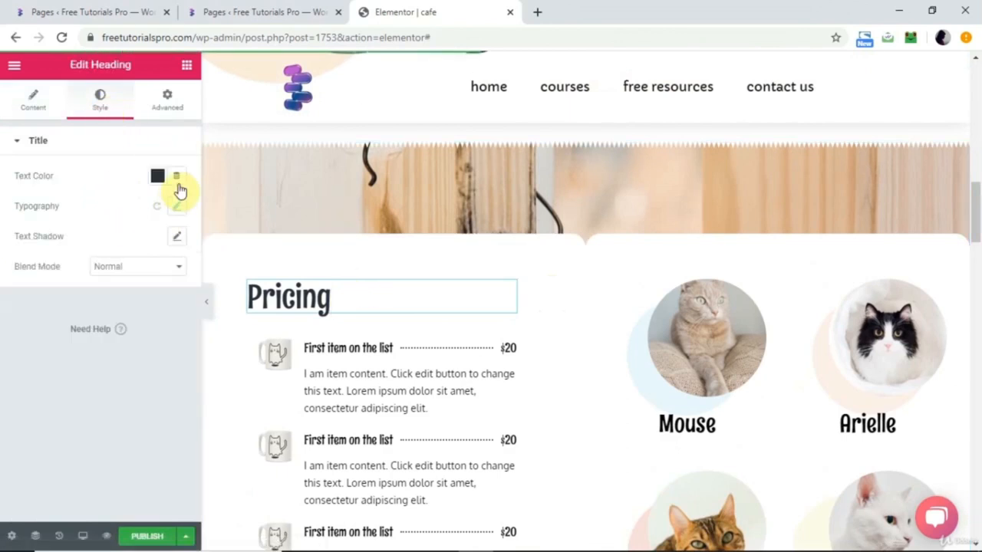
pyautogui.click(175, 208)
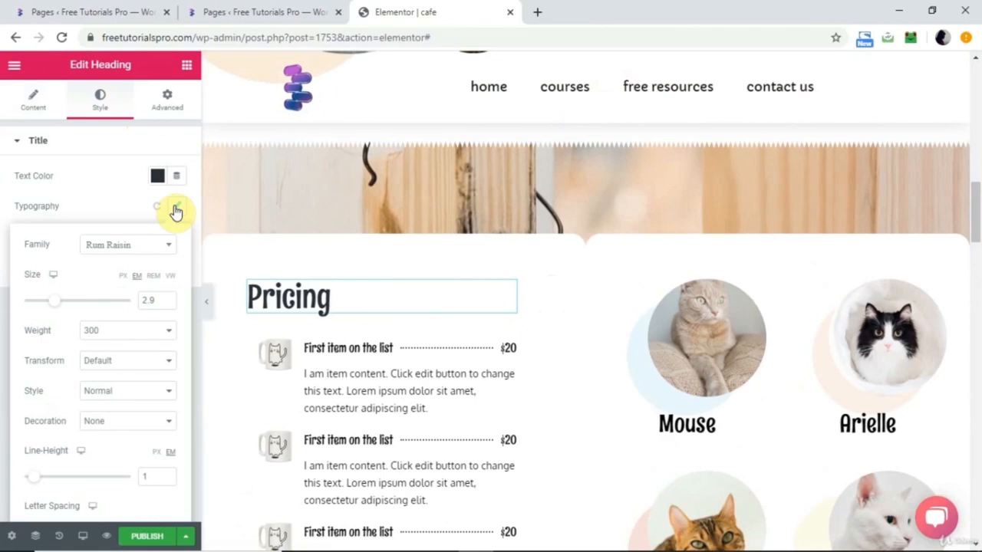
pyautogui.click(135, 246)
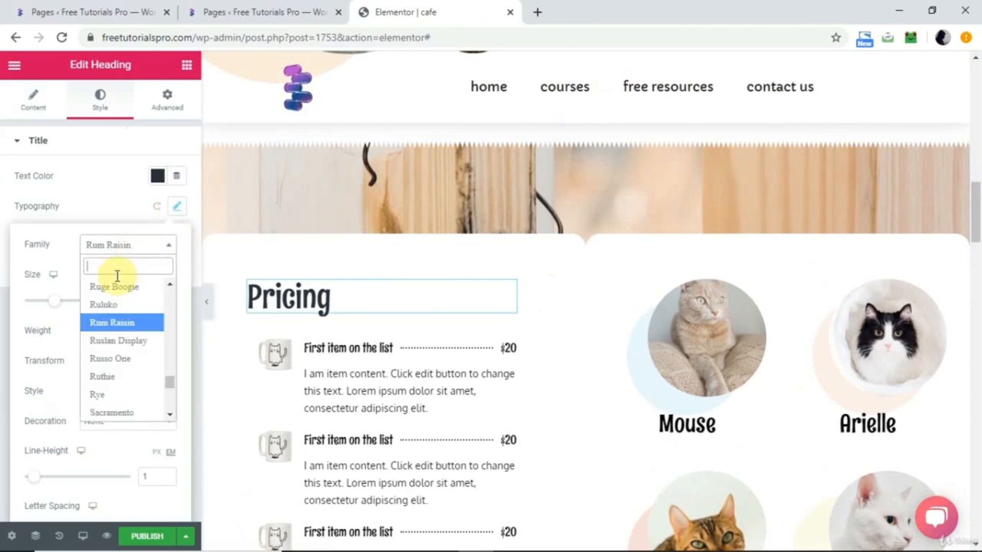
pyautogui.click(107, 305)
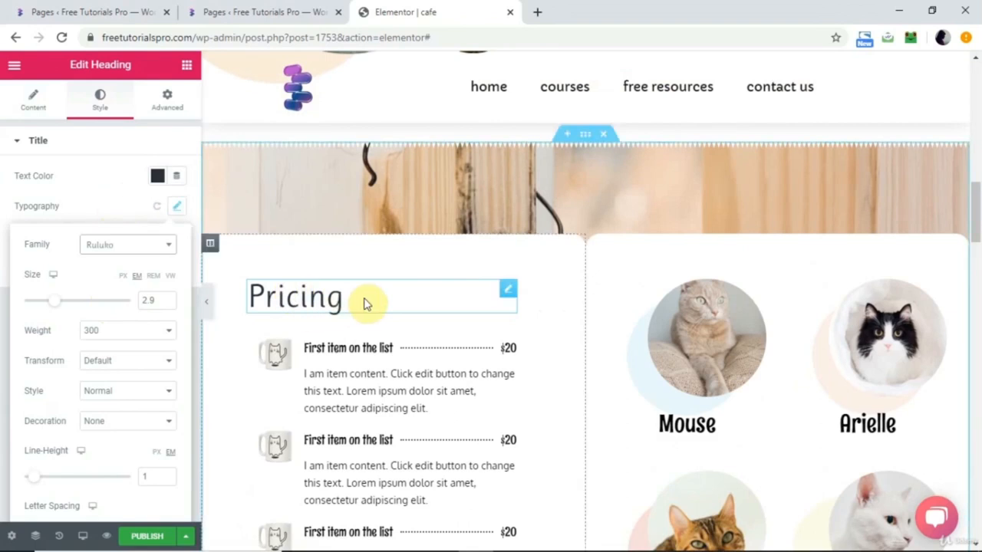
# Close the heading's typography settings and open the Envato Elements template kits in the browser tab showing the site's pages.
pyautogui.scroll(-2, 365, 303)
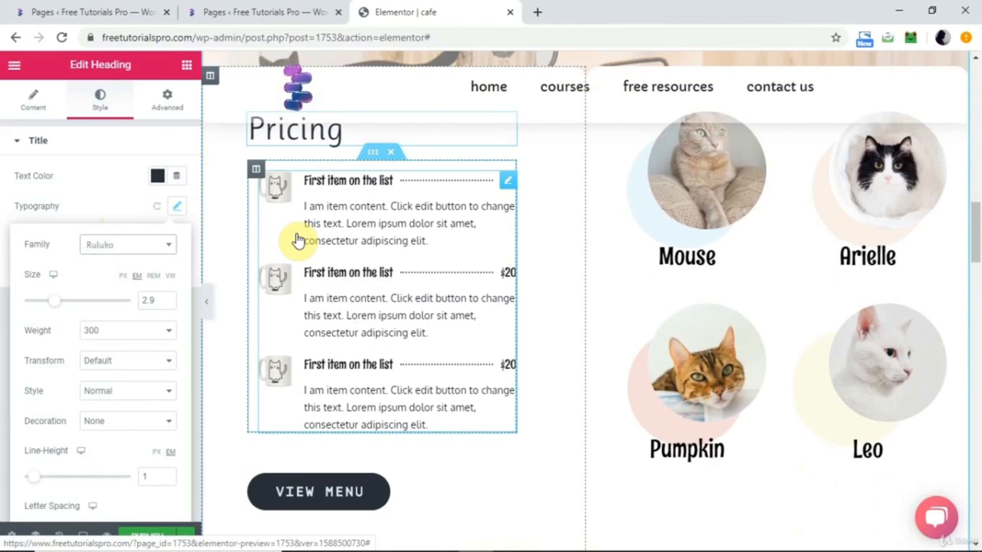
pyautogui.click(240, 232)
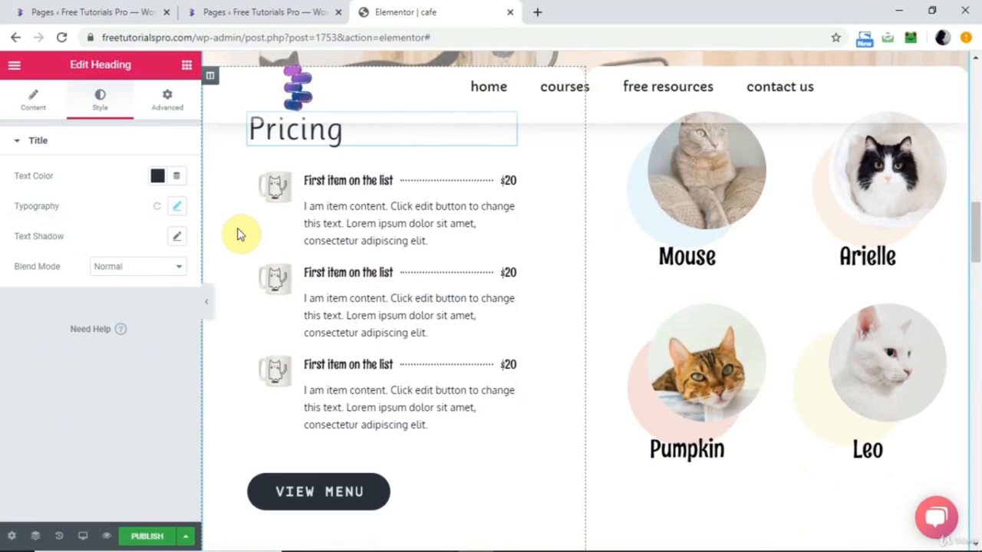
pyautogui.click(225, 13)
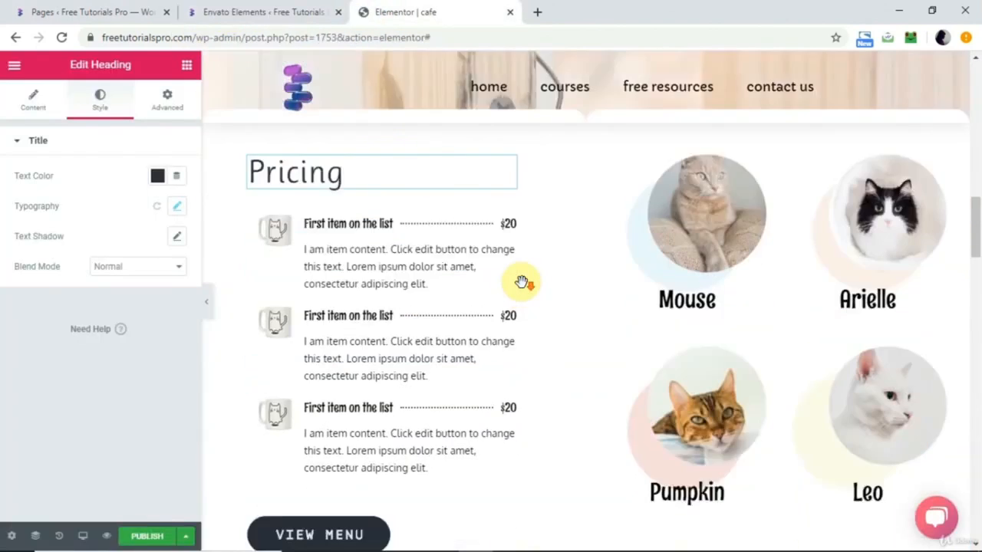
pyautogui.scroll(-15, 521, 283)
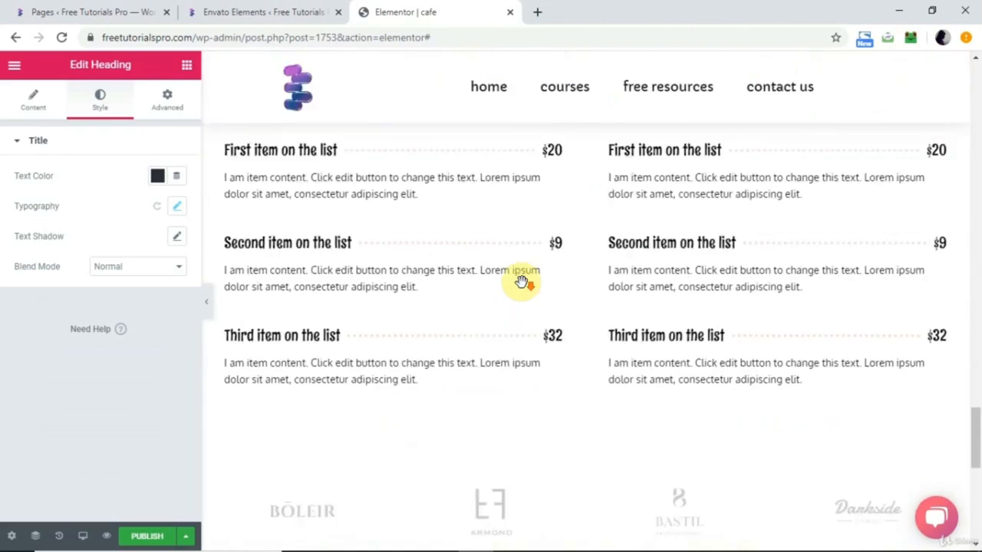
# Examine the cafe page's sections in the Elementor editor, from the price list and coffee section down to the empty area at its end.
pyautogui.scroll(-5, 521, 283)
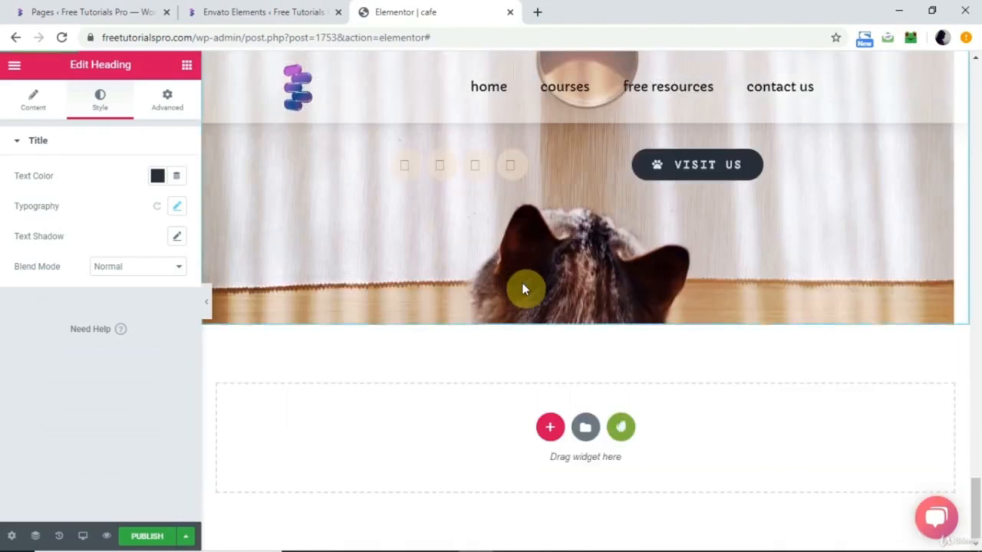
pyautogui.scroll(5, 522, 282)
pyautogui.scroll(8, 521, 286)
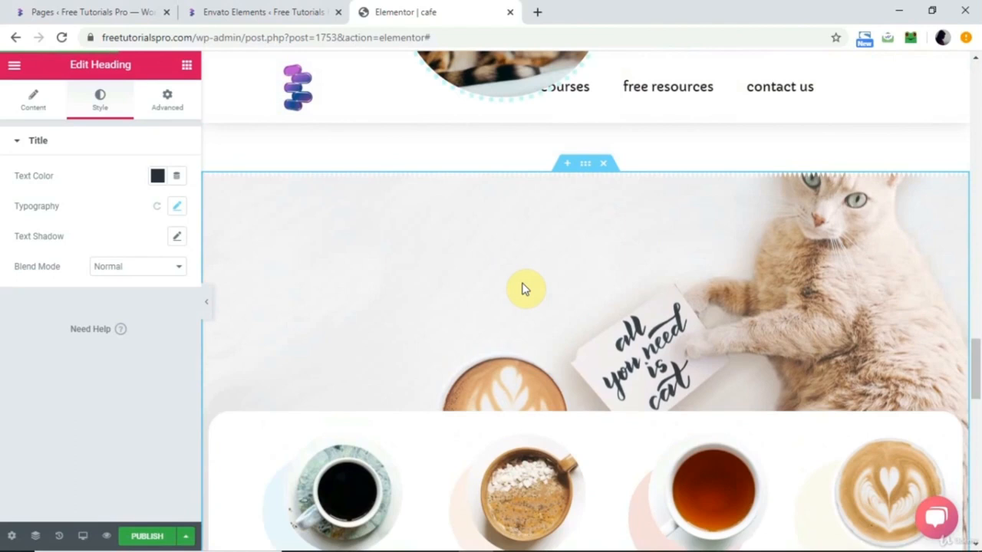
pyautogui.scroll(-10, 521, 289)
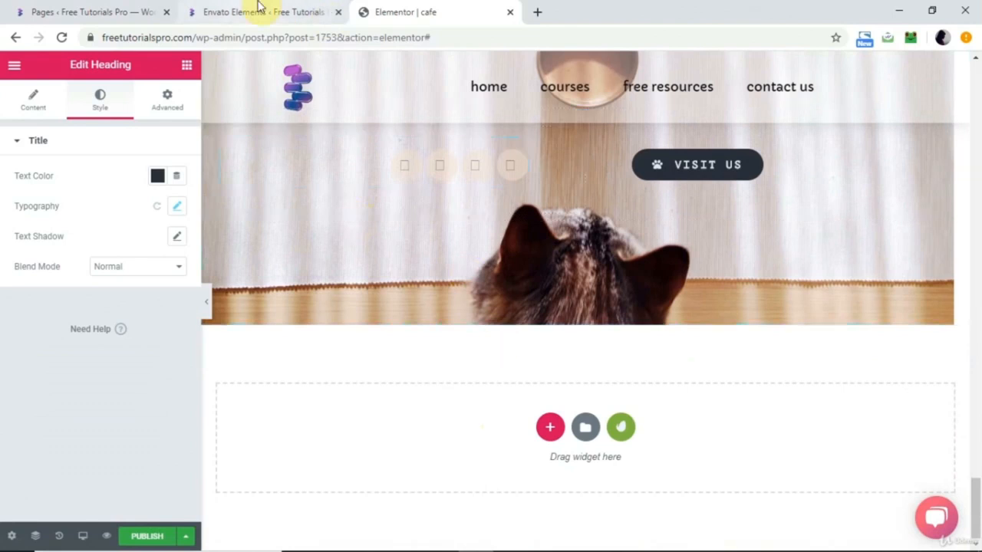
# Find the Niche Cafe kit in Envato Elements and import its Contact Us (Pro) template into the WordPress library.
pyautogui.click(258, 9)
pyautogui.scroll(-15, 391, 282)
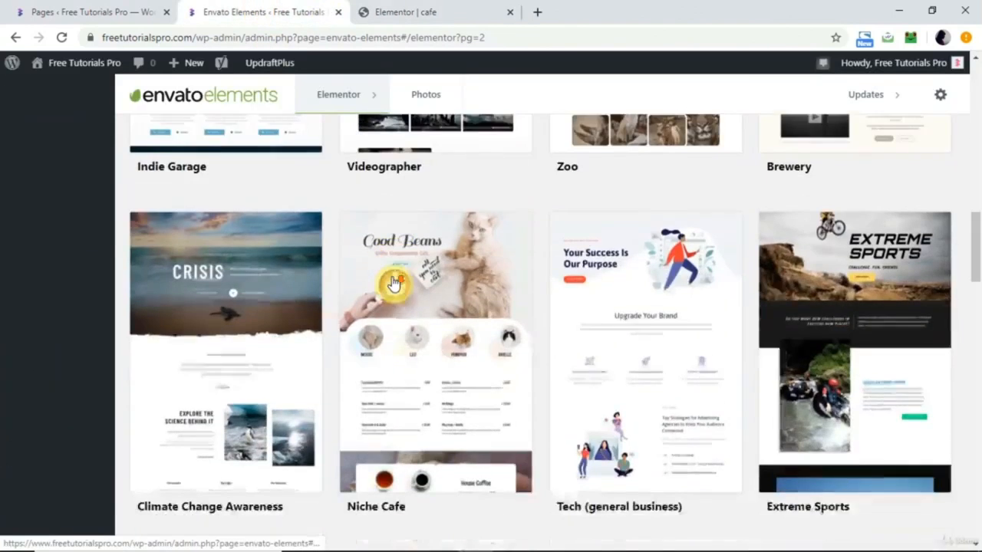
pyautogui.scroll(-8, 392, 283)
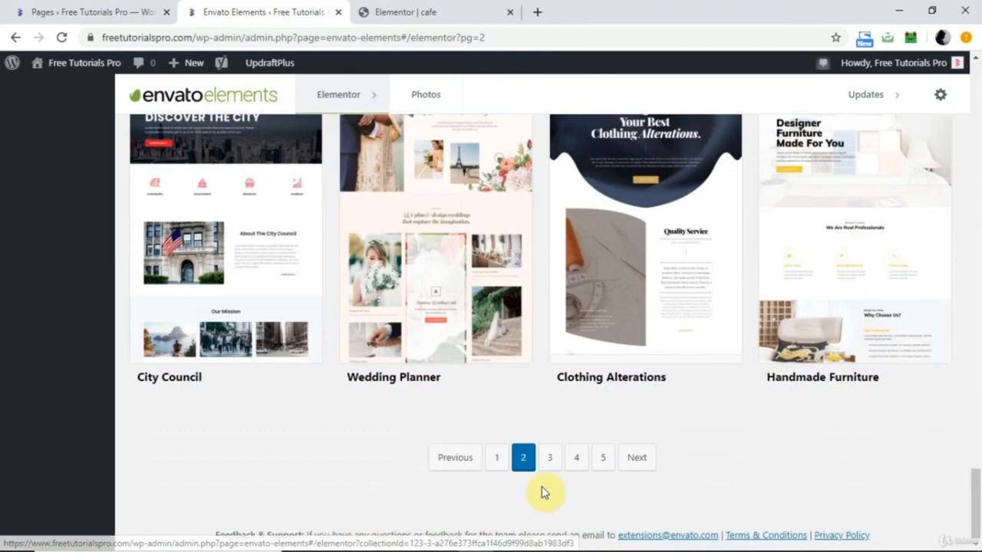
pyautogui.scroll(5, 499, 376)
pyautogui.click(447, 380)
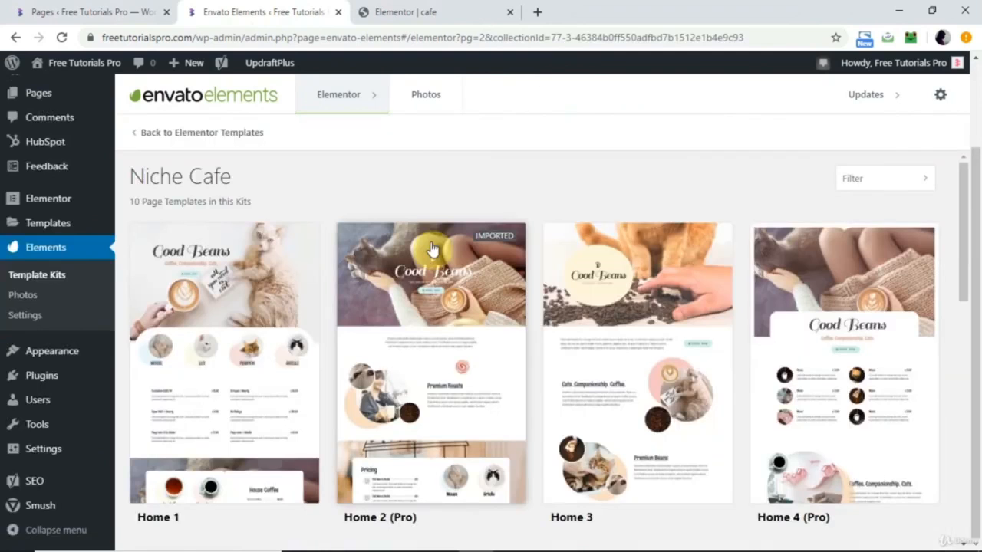
pyautogui.scroll(-9, 434, 247)
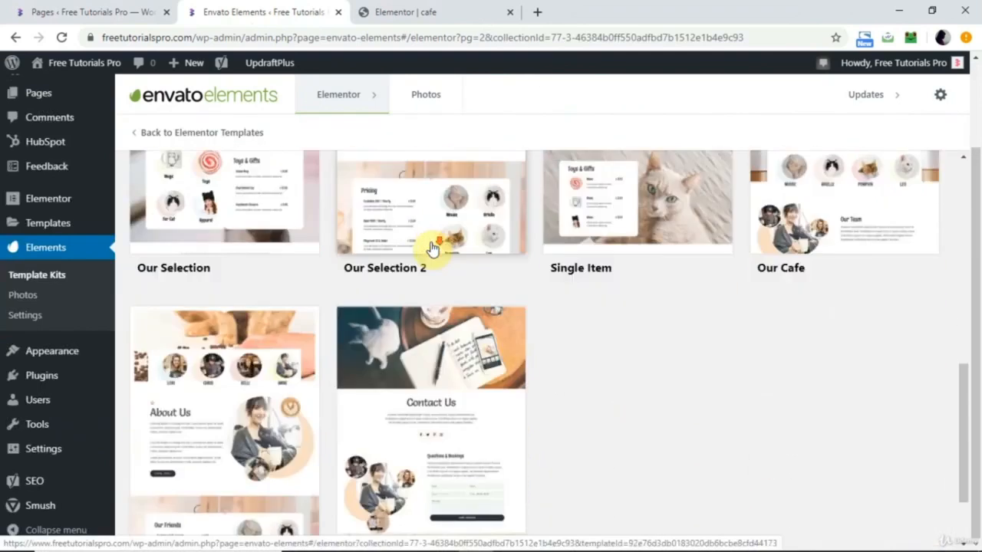
pyautogui.click(396, 314)
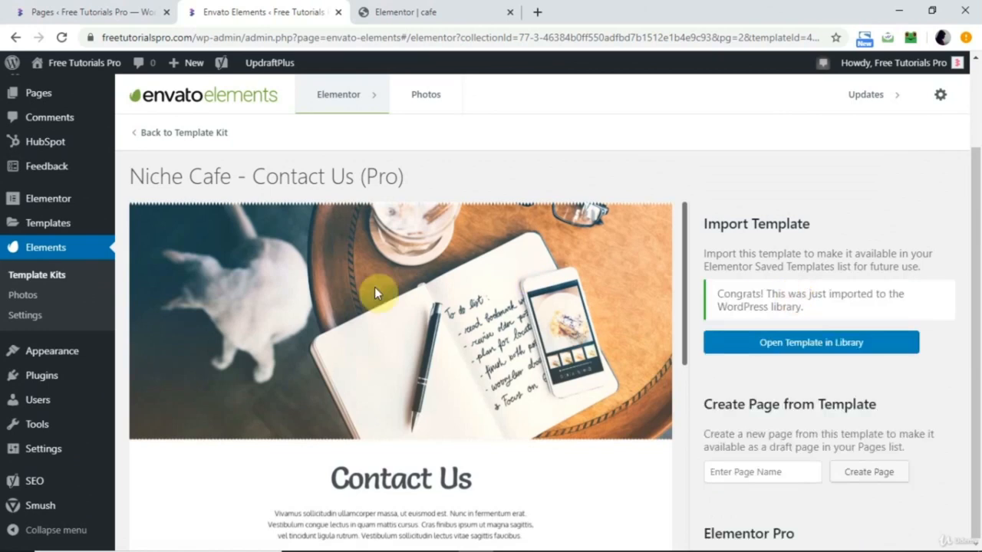
# Go to the saved templates and open "Niche Cafe > Contact Us (Pro)" for editing with Elementor in a new browser tab.
pyautogui.moveTo(53, 223)
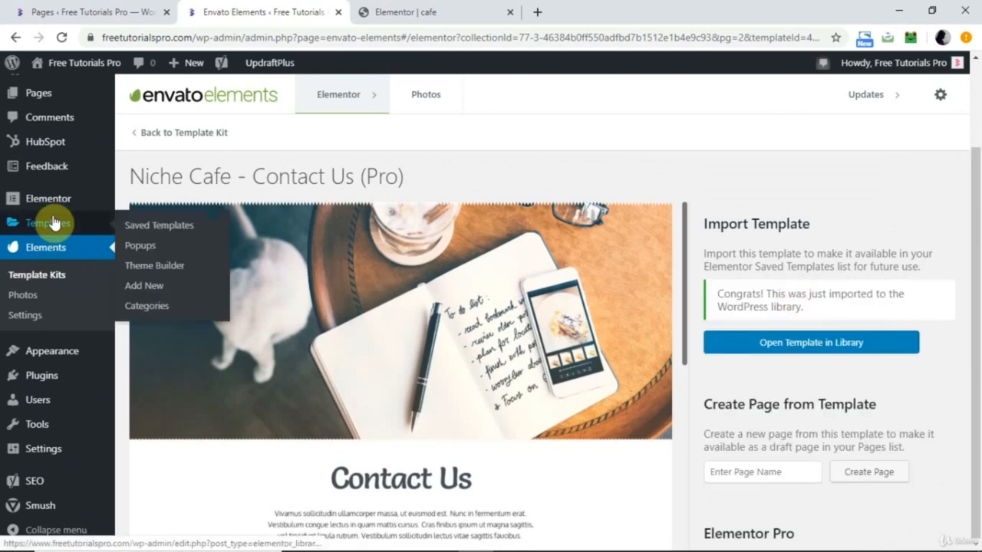
pyautogui.click(54, 222)
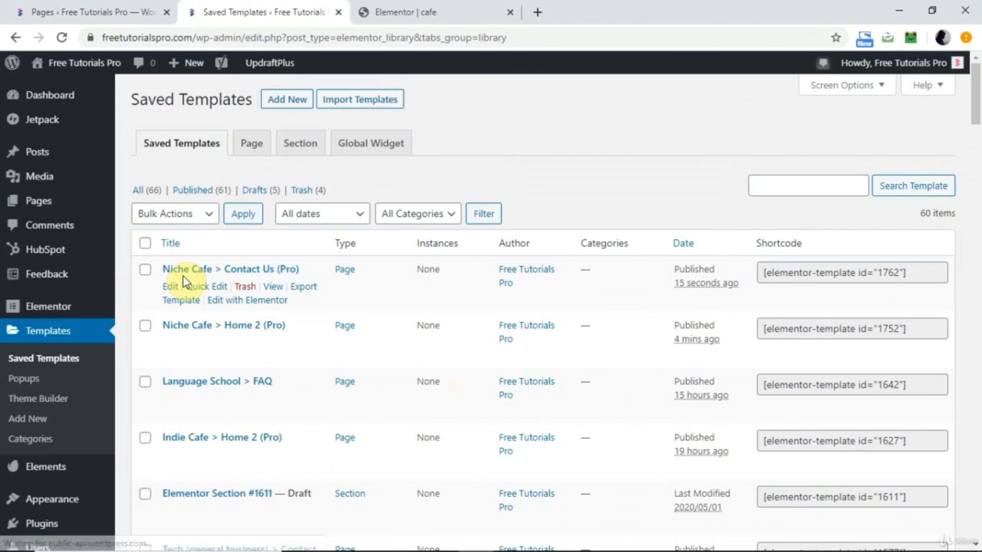
pyautogui.rightClick(233, 305)
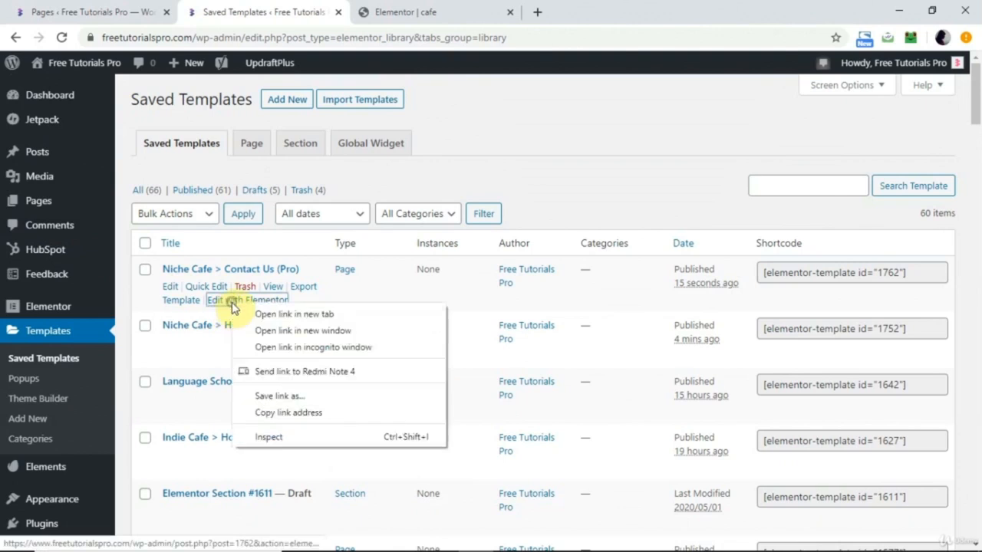
pyautogui.click(307, 315)
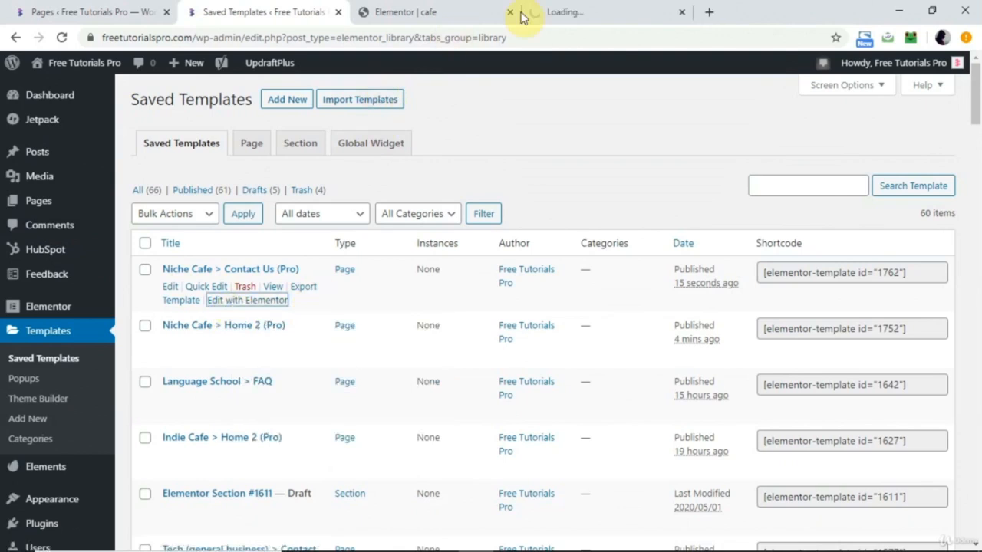
pyautogui.click(589, 10)
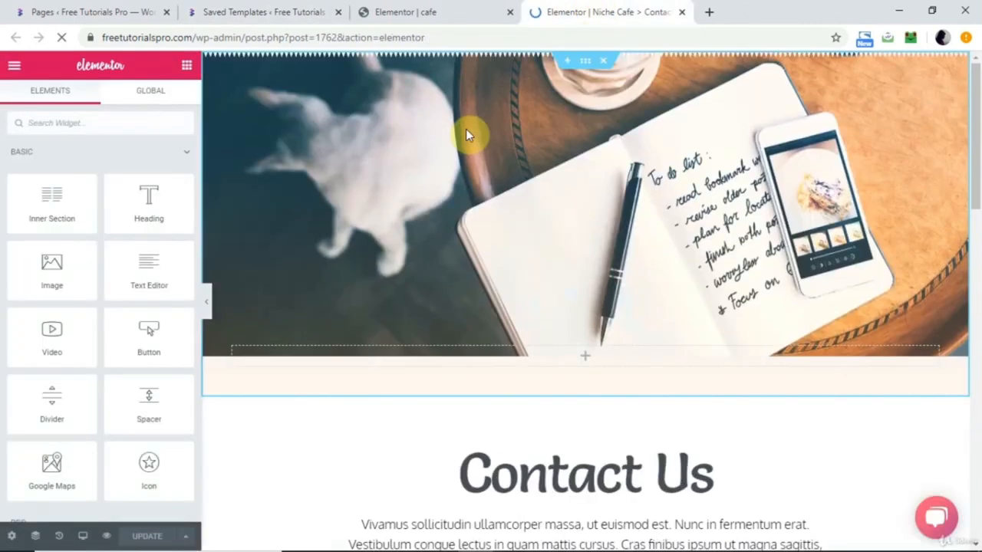
# Copy the whole "Questions & Bookings" section, with its photos and contact form, from the Contact Us template.
pyautogui.scroll(-8, 558, 292)
pyautogui.scroll(3, 559, 296)
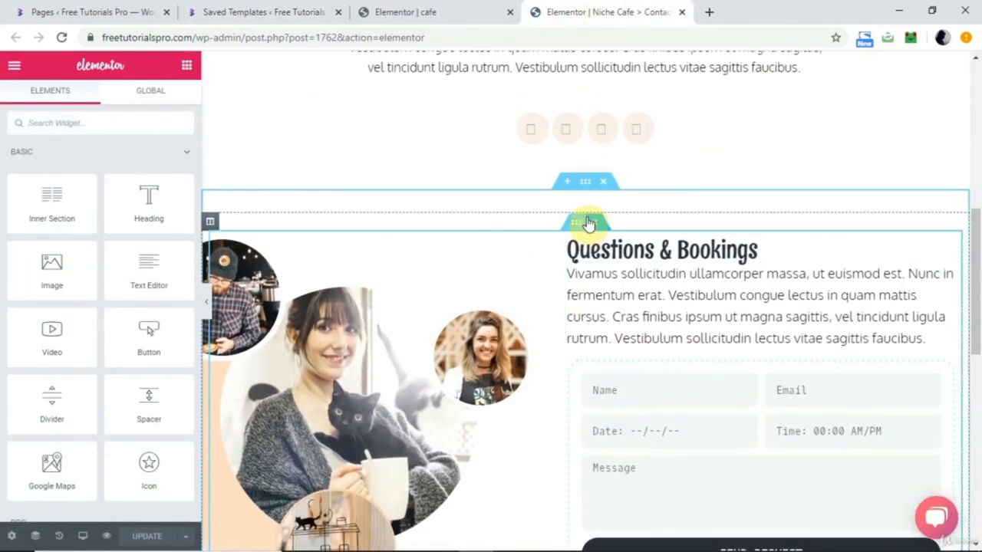
pyautogui.rightClick(587, 191)
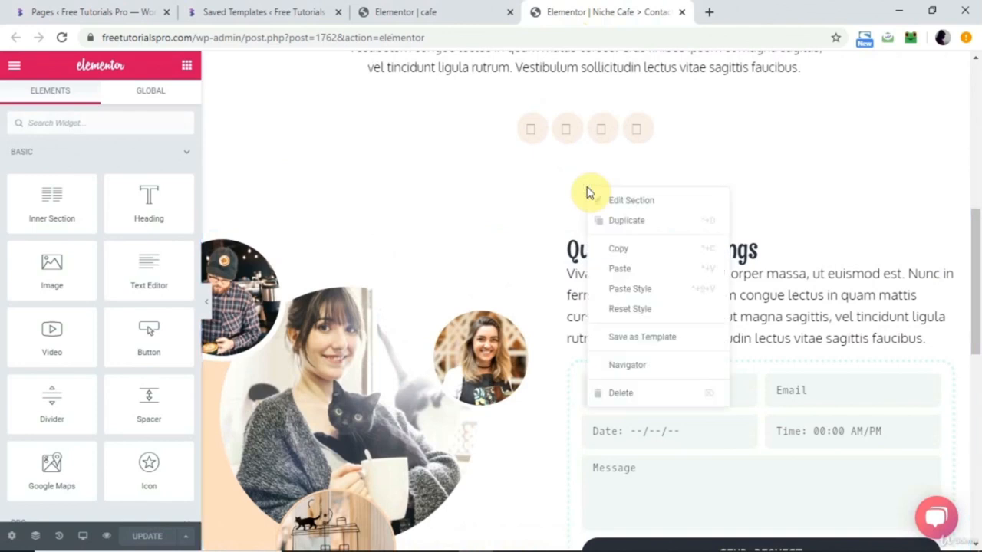
pyautogui.click(623, 250)
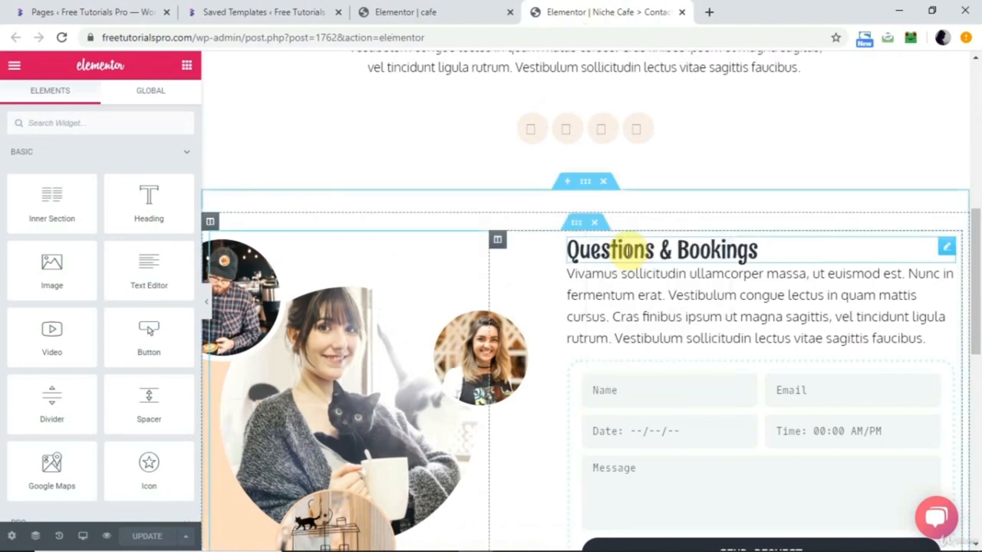
pyautogui.scroll(-4, 632, 252)
pyautogui.scroll(3, 632, 256)
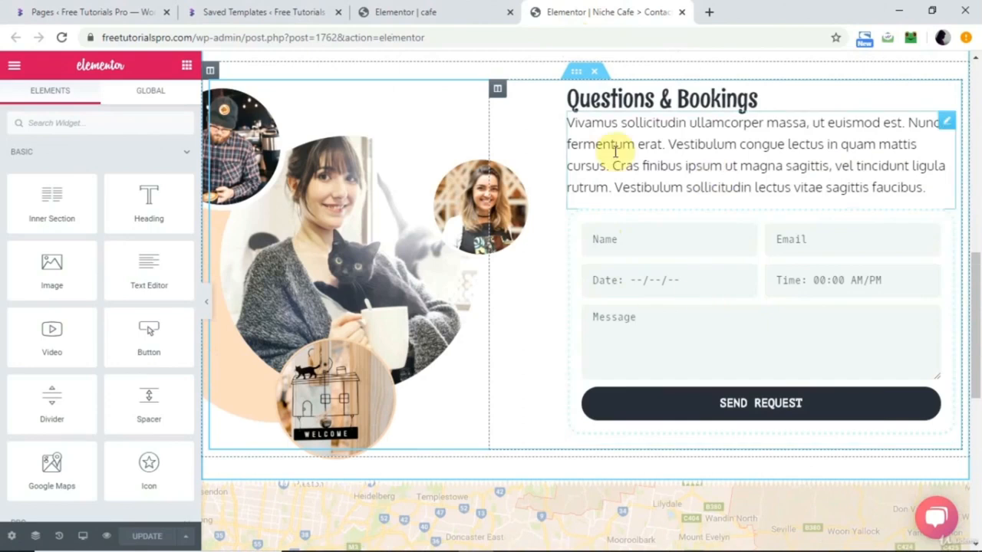
pyautogui.scroll(1, 618, 158)
pyautogui.scroll(1, 613, 159)
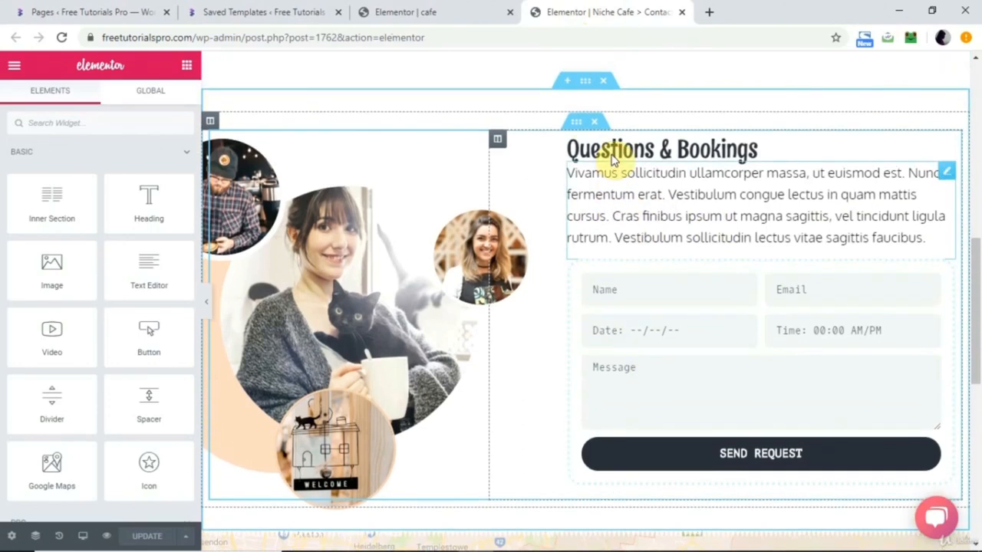
pyautogui.rightClick(584, 84)
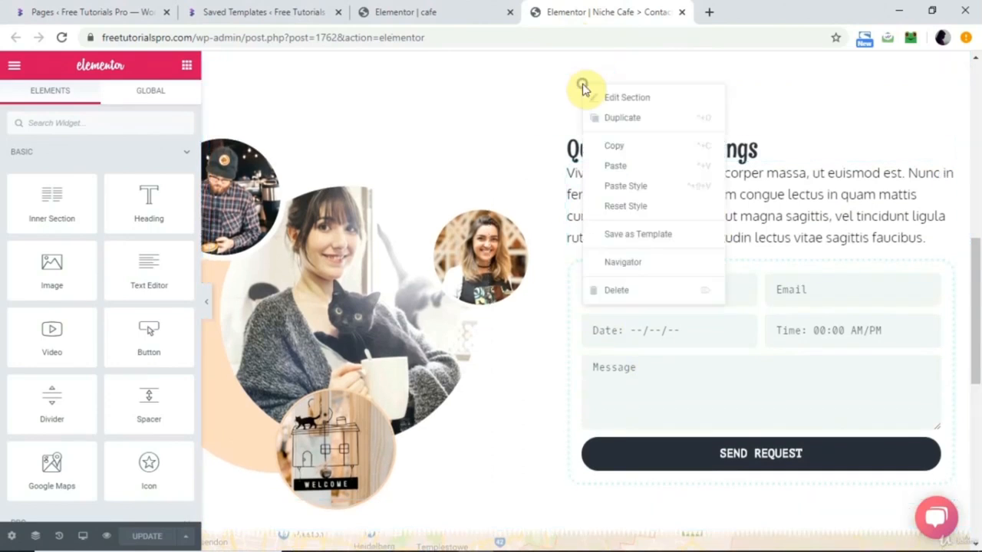
pyautogui.click(620, 152)
# Paste the copied "Questions & Bookings" section into the empty area at the end of the cafe page.
pyautogui.click(456, 9)
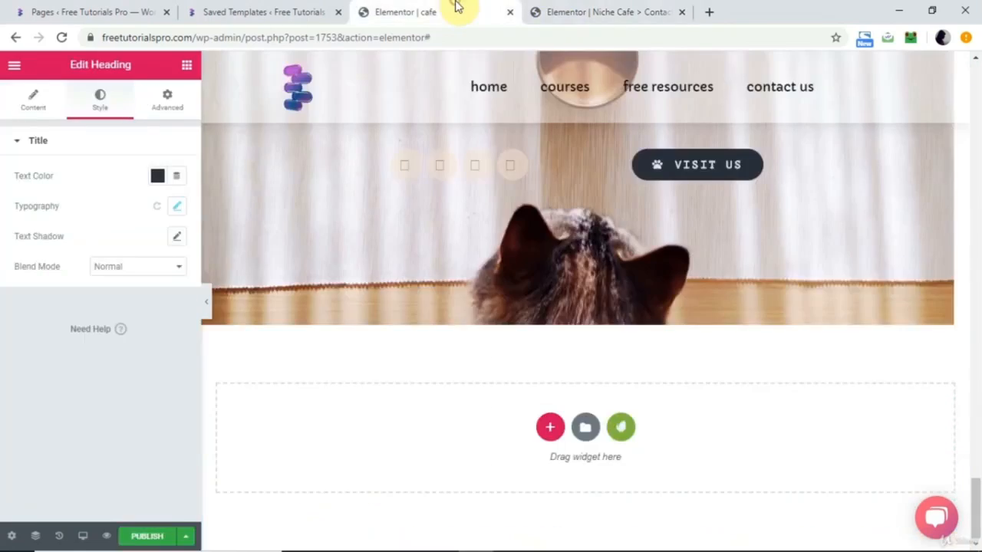
pyautogui.scroll(15, 490, 249)
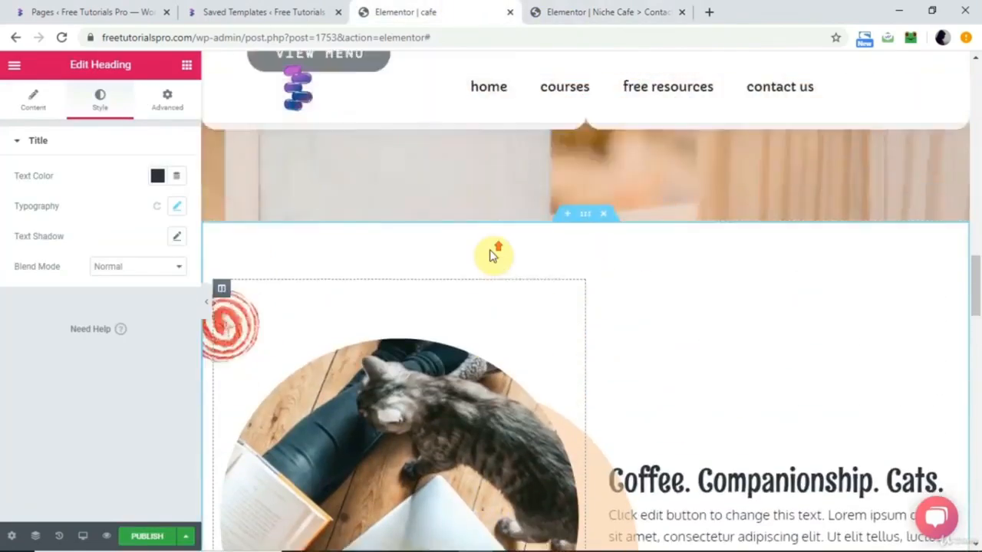
pyautogui.scroll(-10, 492, 255)
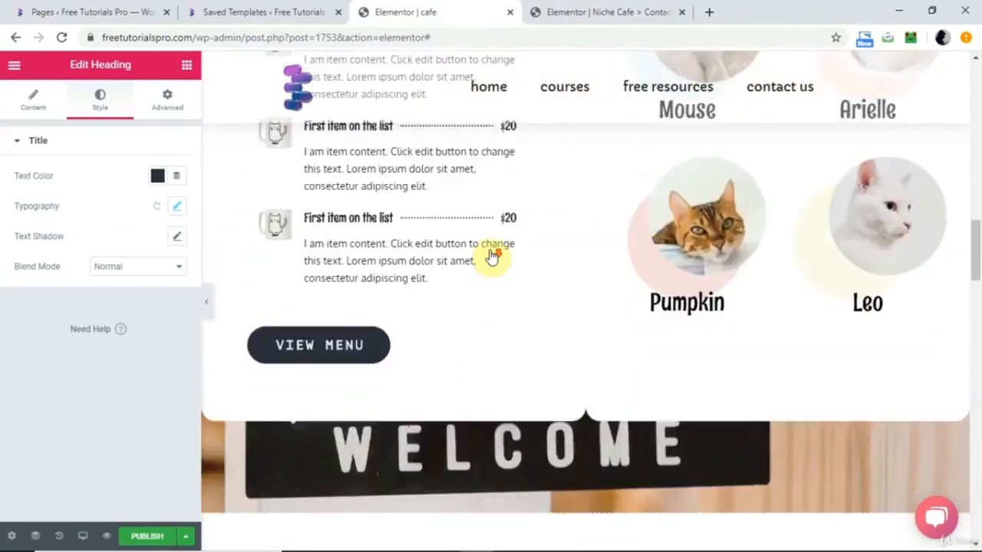
pyautogui.scroll(-8, 491, 257)
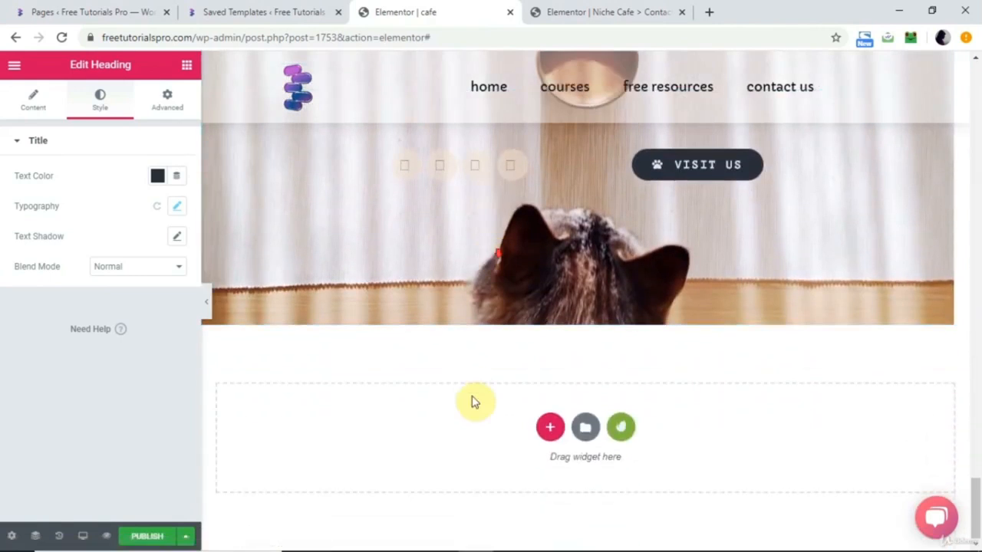
pyautogui.rightClick(471, 402)
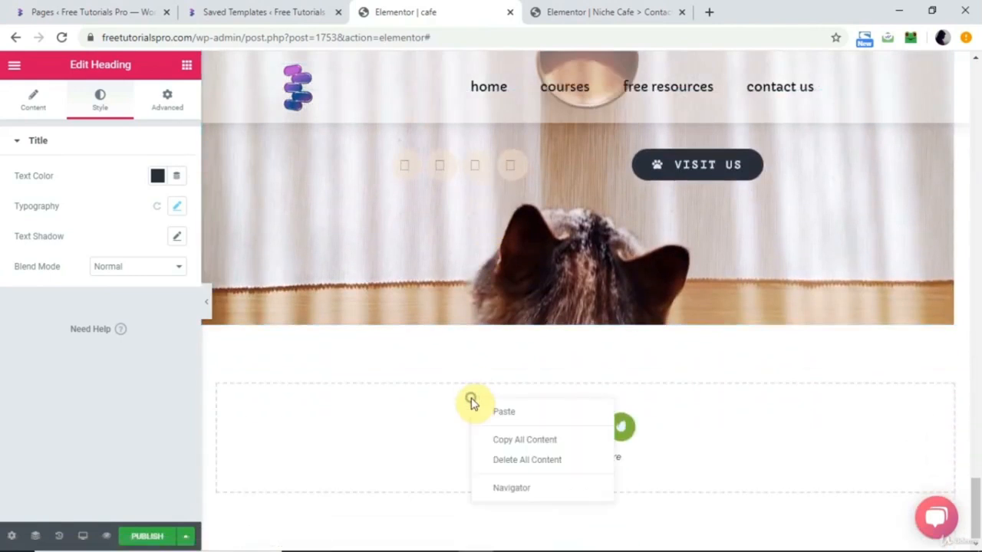
pyautogui.click(507, 414)
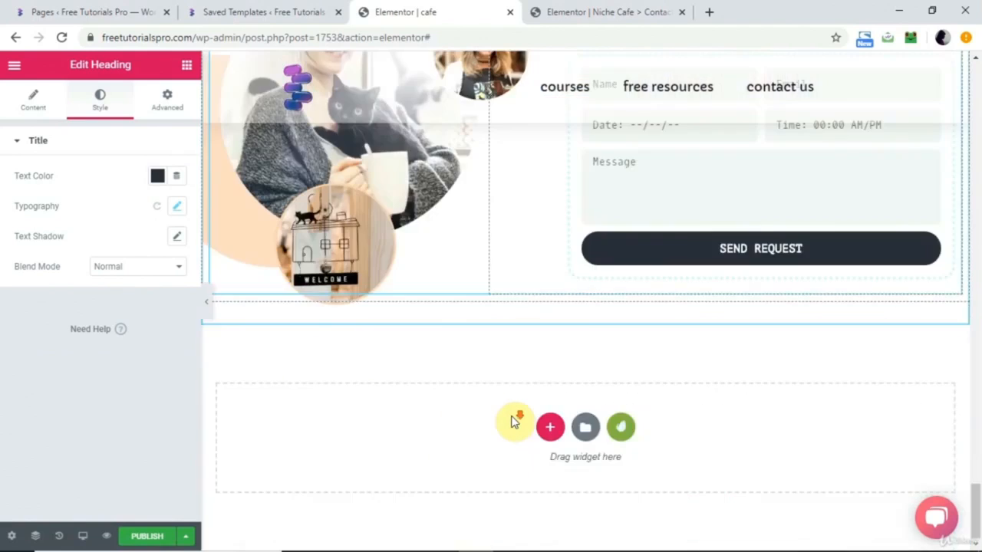
# Review the pasted "Questions & Bookings" section and open its form's settings and date picker.
pyautogui.scroll(4, 514, 421)
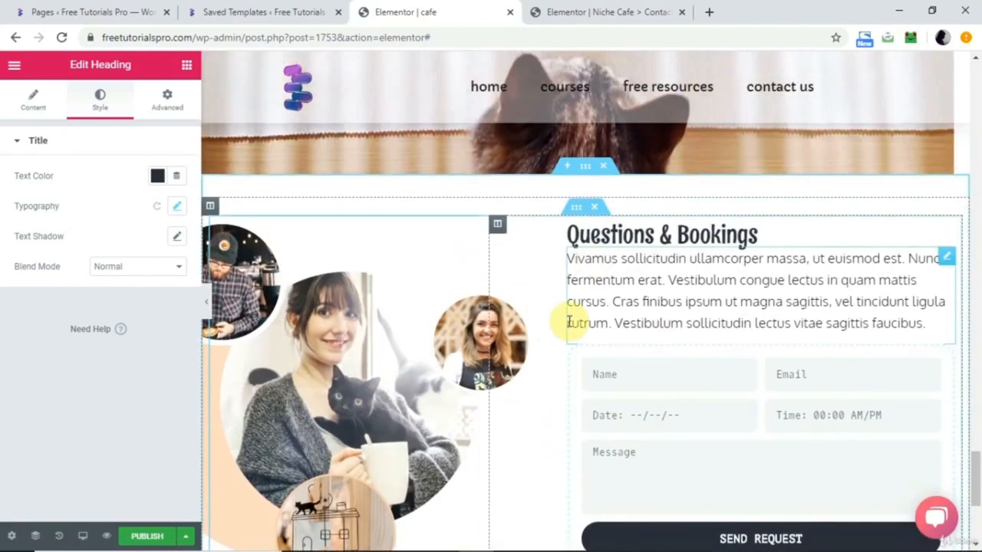
pyautogui.scroll(-3, 693, 500)
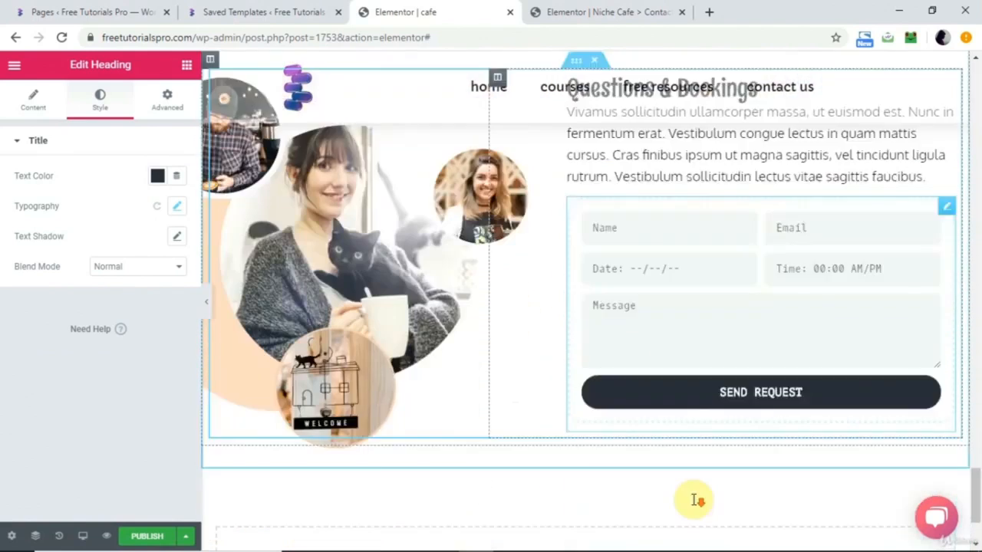
pyautogui.click(665, 191)
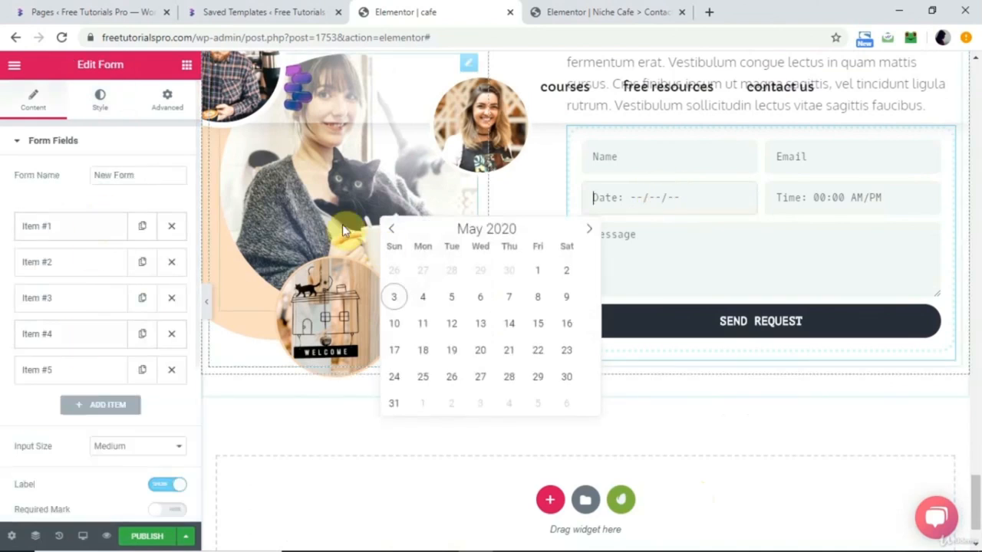
pyautogui.scroll(4, 555, 191)
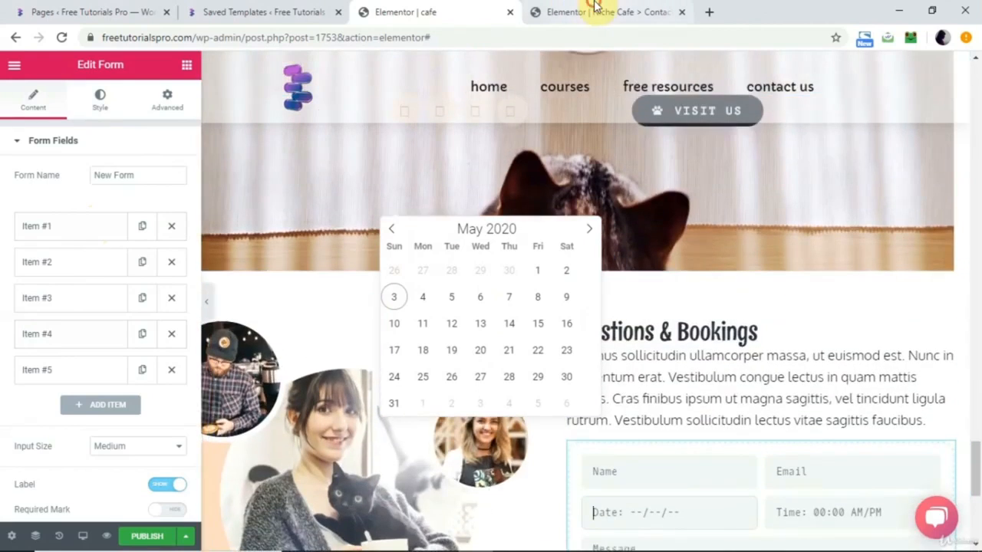
# Copy the section holding the "Contact Us" heading, text and social icons from the Contact Us template.
pyautogui.click(595, 9)
pyautogui.scroll(6, 588, 207)
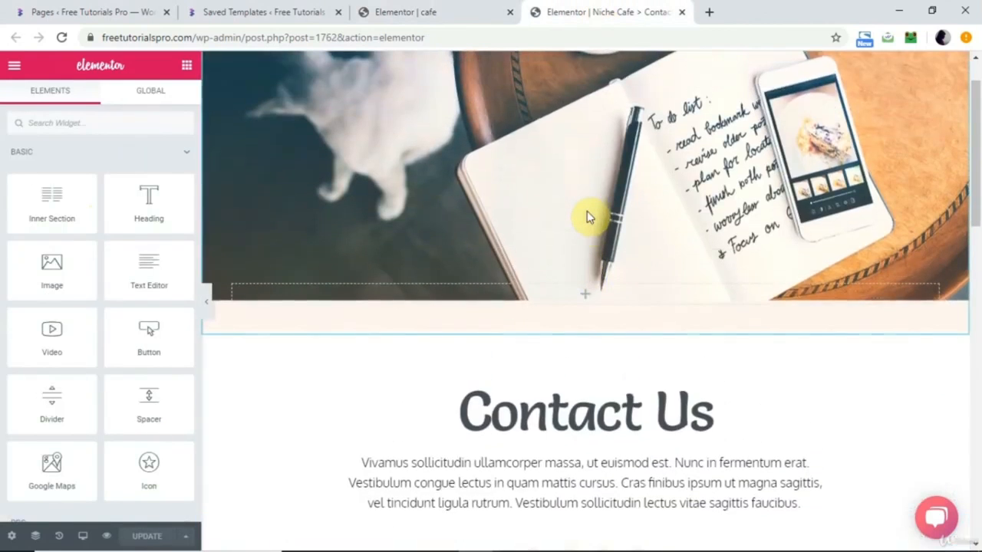
pyautogui.scroll(-4, 589, 218)
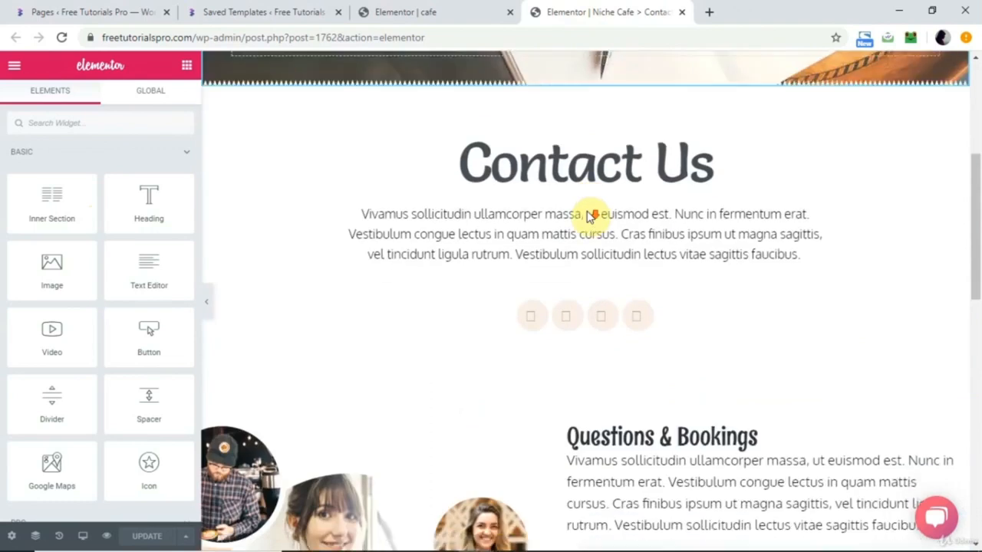
pyautogui.scroll(4, 614, 161)
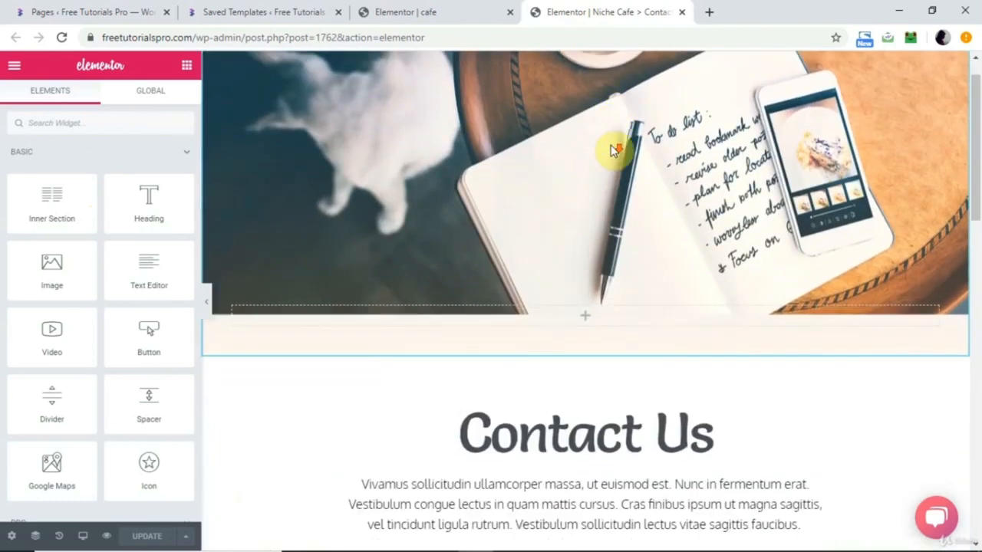
pyautogui.scroll(-3, 614, 149)
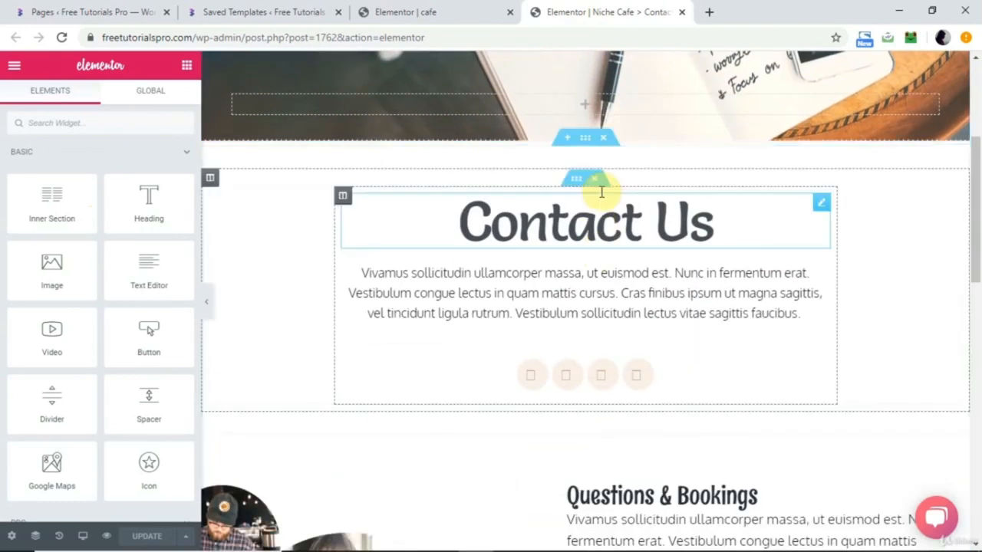
pyautogui.rightClick(585, 144)
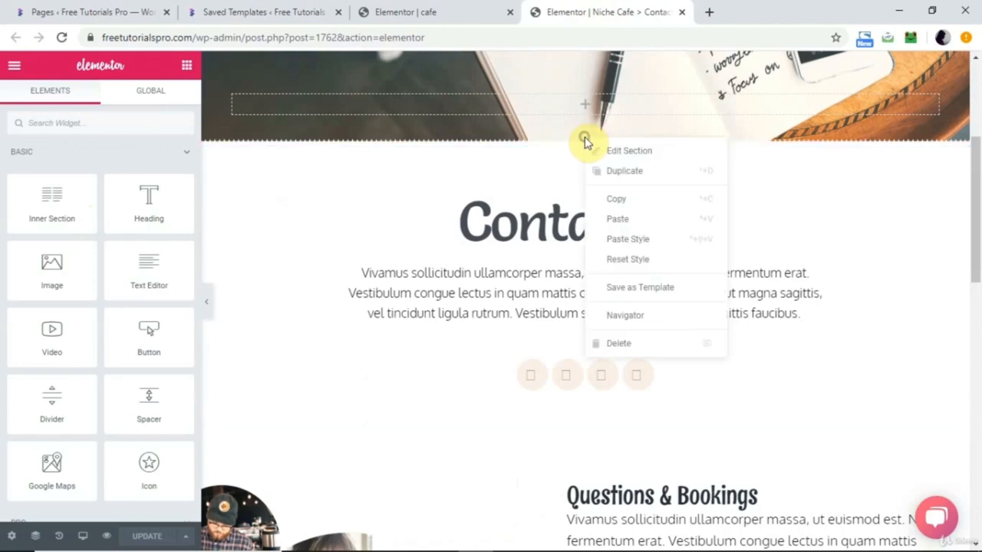
pyautogui.click(626, 198)
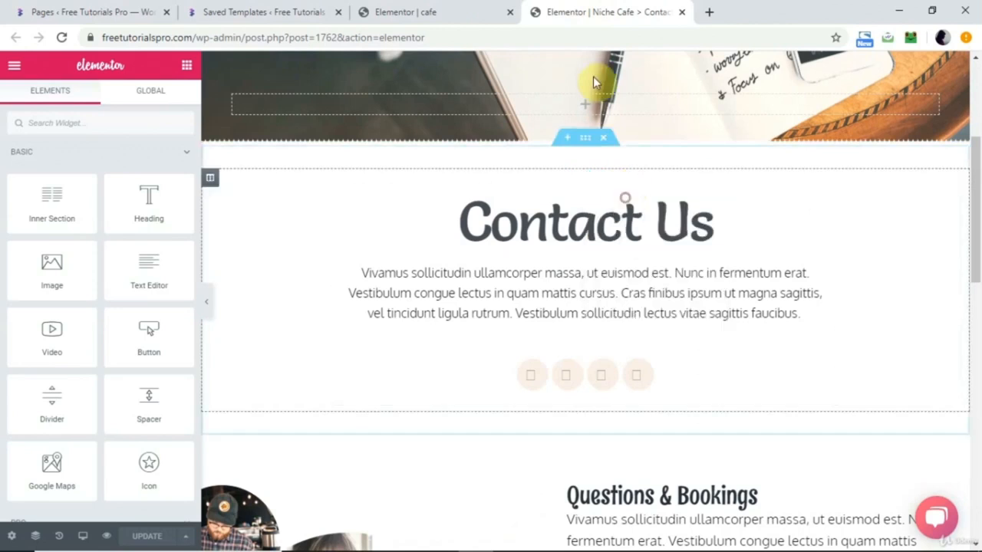
# Paste the copied "Contact Us" section below the "Questions & Bookings" section on the cafe page.
pyautogui.click(447, 15)
pyautogui.scroll(-5, 509, 274)
pyautogui.scroll(5, 508, 267)
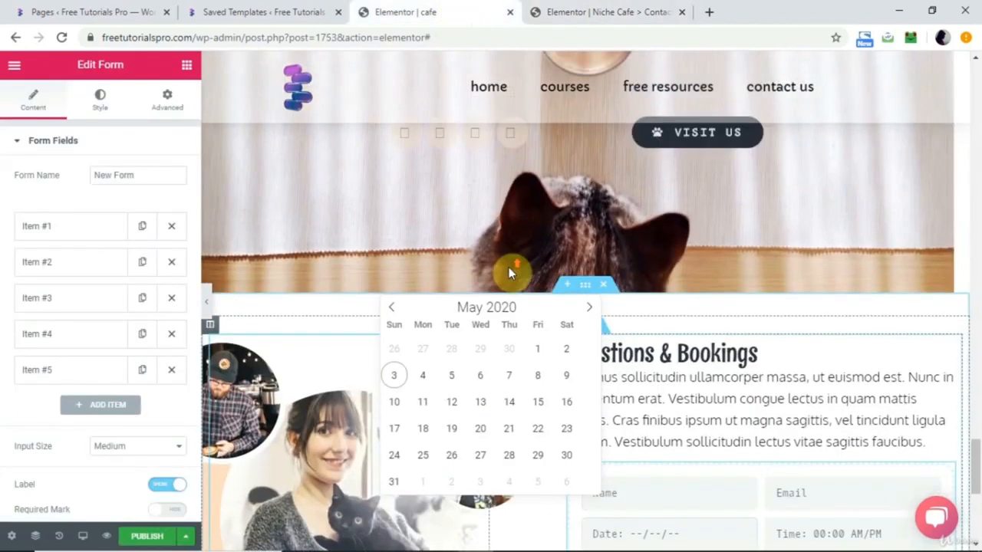
pyautogui.scroll(-1, 701, 300)
pyautogui.scroll(-2, 702, 289)
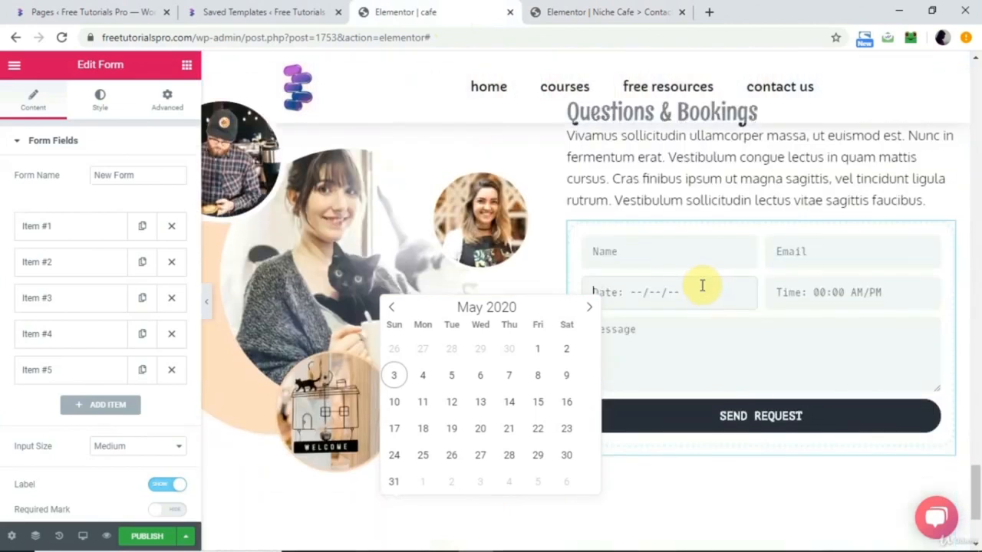
pyautogui.scroll(2, 701, 284)
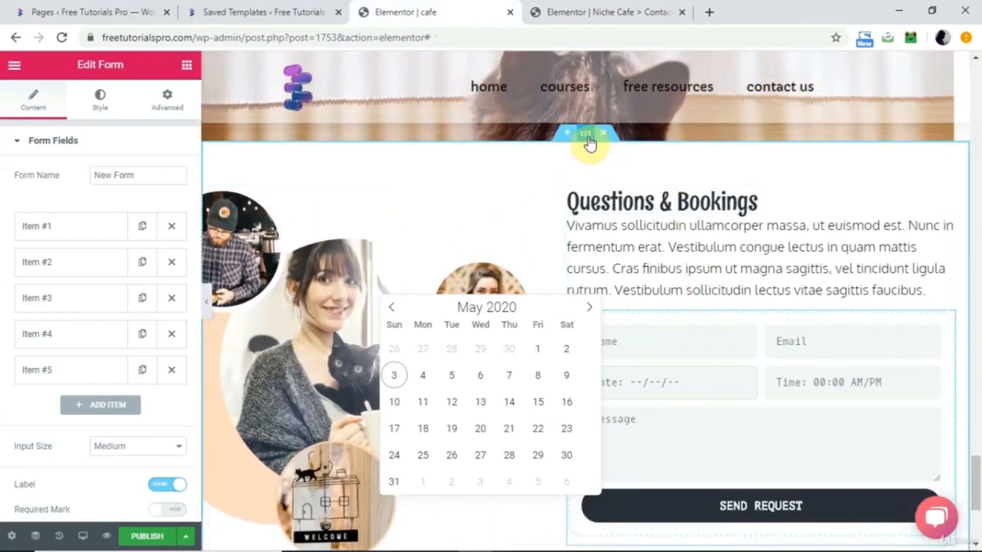
pyautogui.rightClick(587, 143)
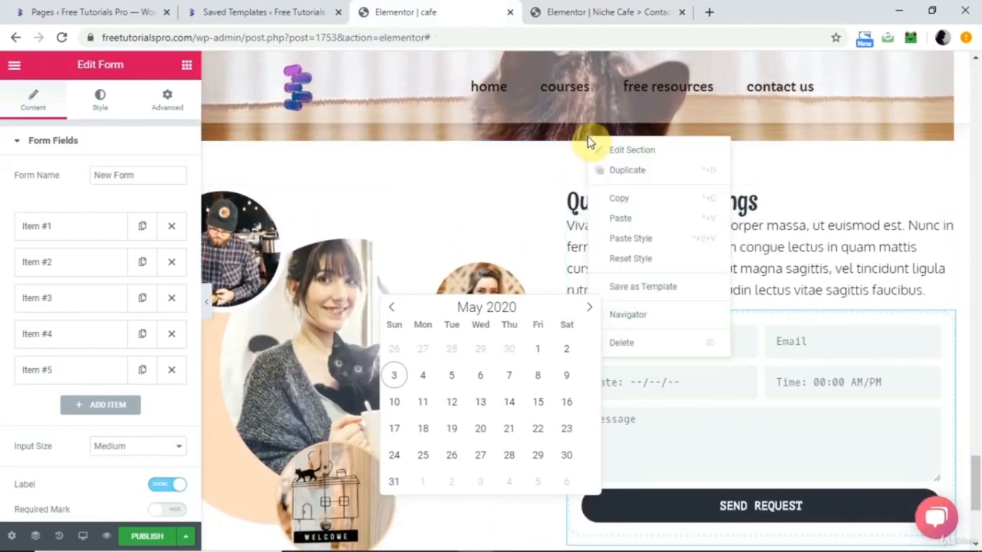
pyautogui.click(629, 222)
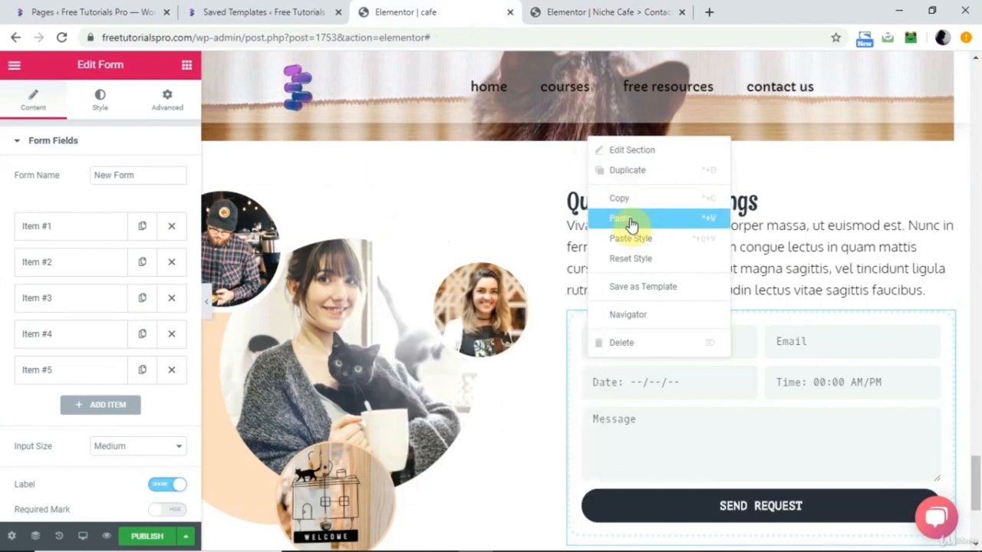
pyautogui.click(631, 221)
pyautogui.scroll(-7, 631, 222)
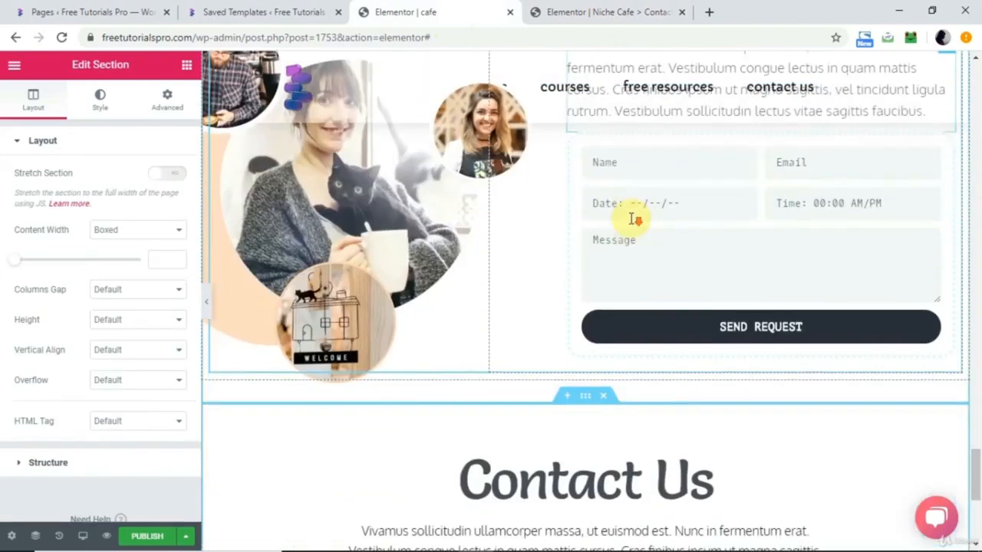
# Move the pasted "Contact Us" section above the "Questions & Bookings" section.
pyautogui.scroll(5, 631, 222)
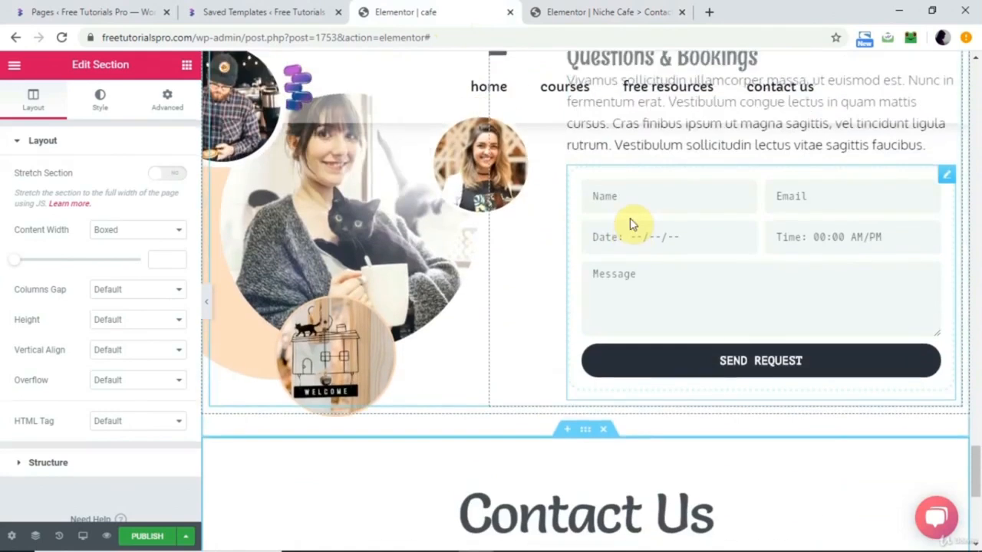
pyautogui.scroll(1, 633, 221)
pyautogui.scroll(-4, 678, 282)
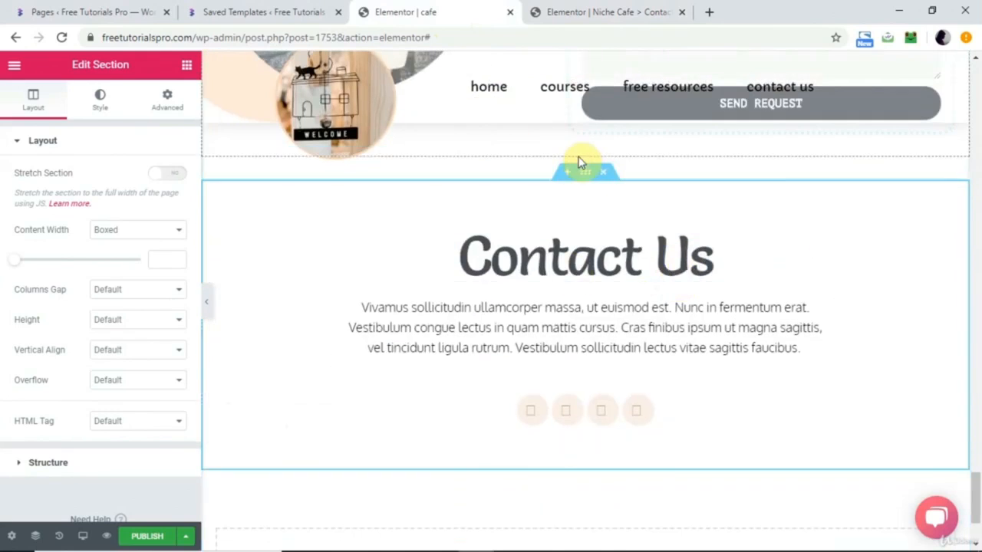
pyautogui.moveTo(586, 175); pyautogui.dragTo(563, 339)
pyautogui.scroll(-6, 563, 341)
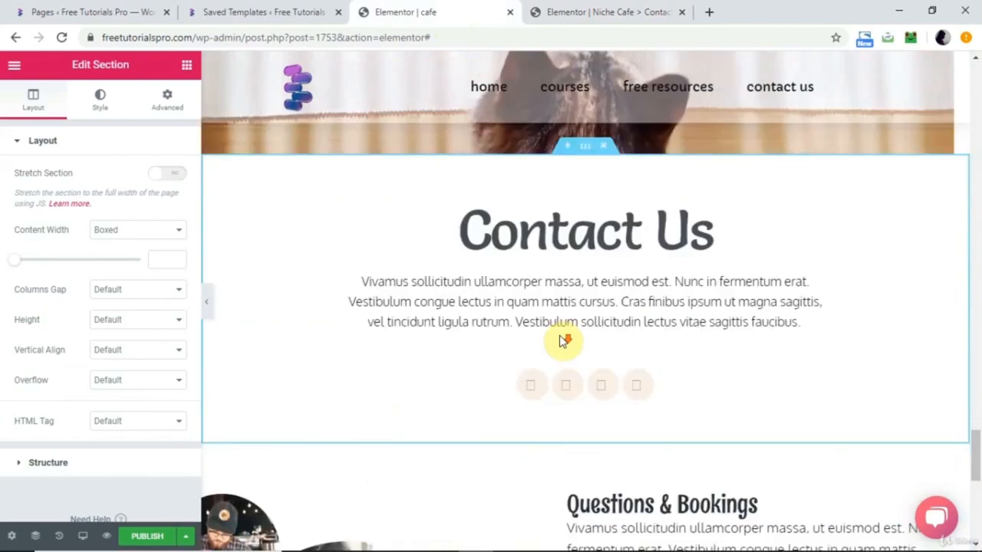
# Publish the cafe page and look through its live version down to the "Contact Us" section.
pyautogui.scroll(5, 563, 341)
pyautogui.scroll(5, 560, 335)
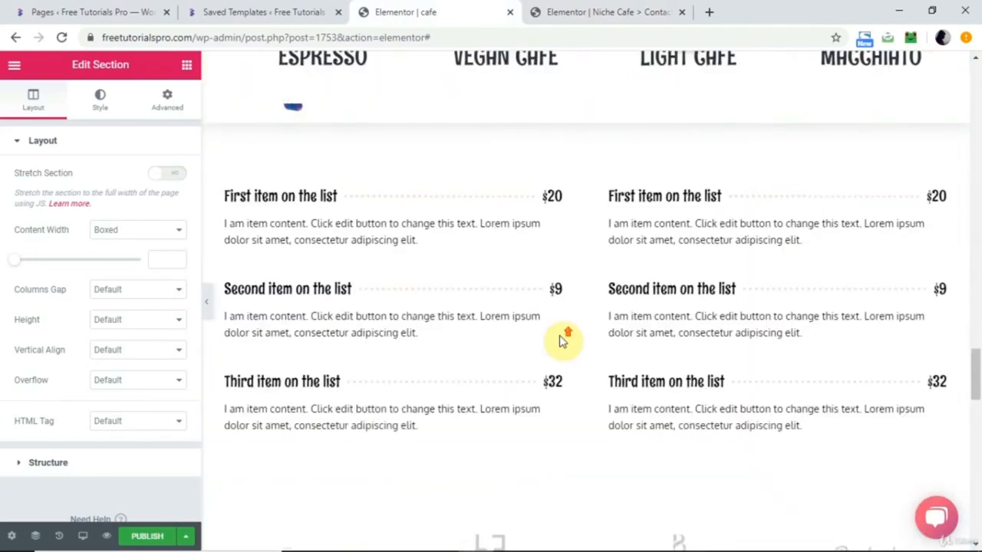
pyautogui.scroll(-4, 559, 335)
pyautogui.scroll(-3, 559, 340)
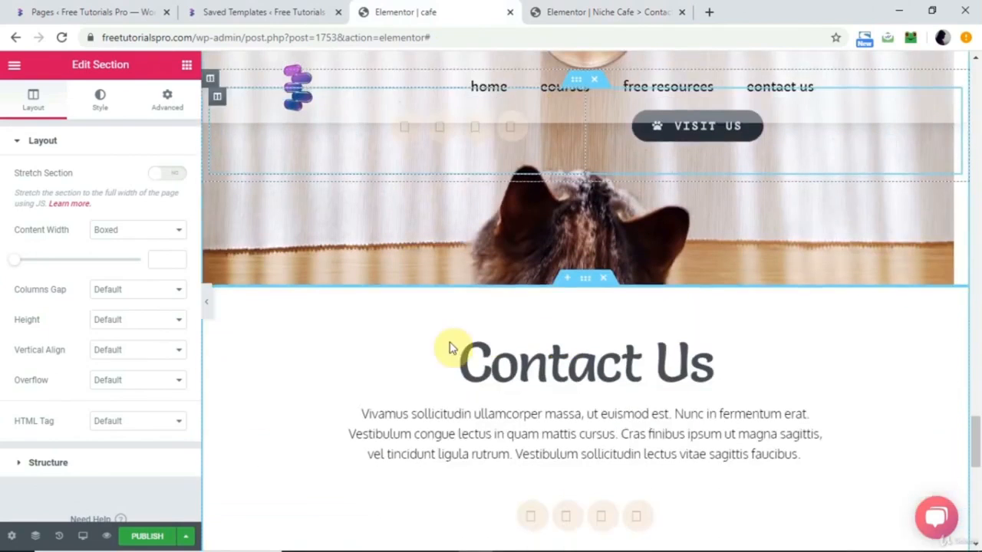
pyautogui.click(143, 539)
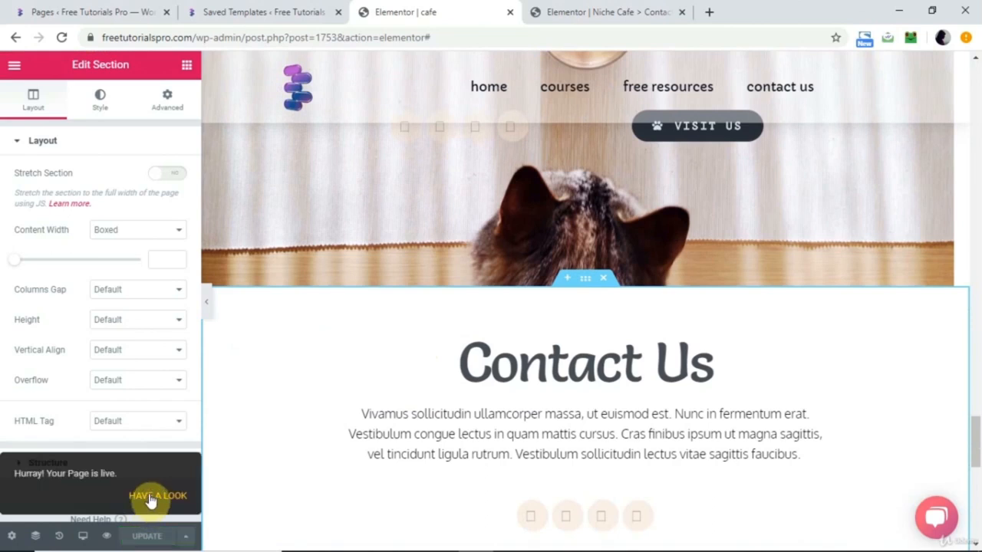
pyautogui.click(149, 493)
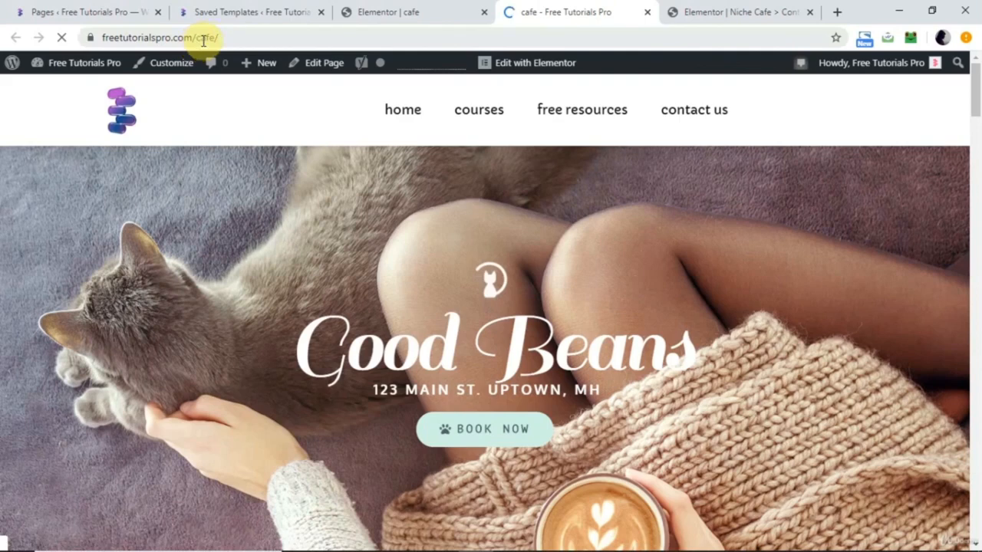
pyautogui.scroll(-5, 269, 173)
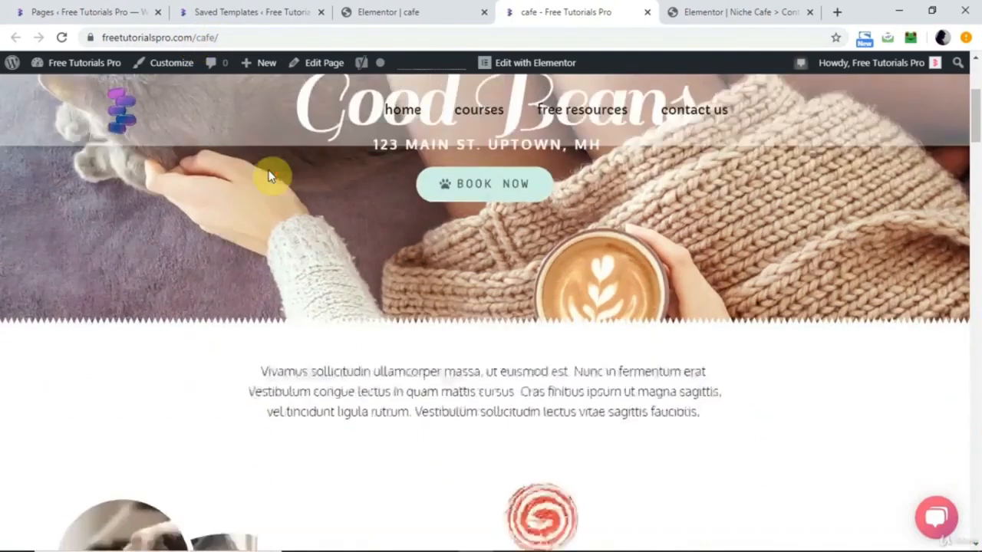
pyautogui.scroll(-10, 268, 175)
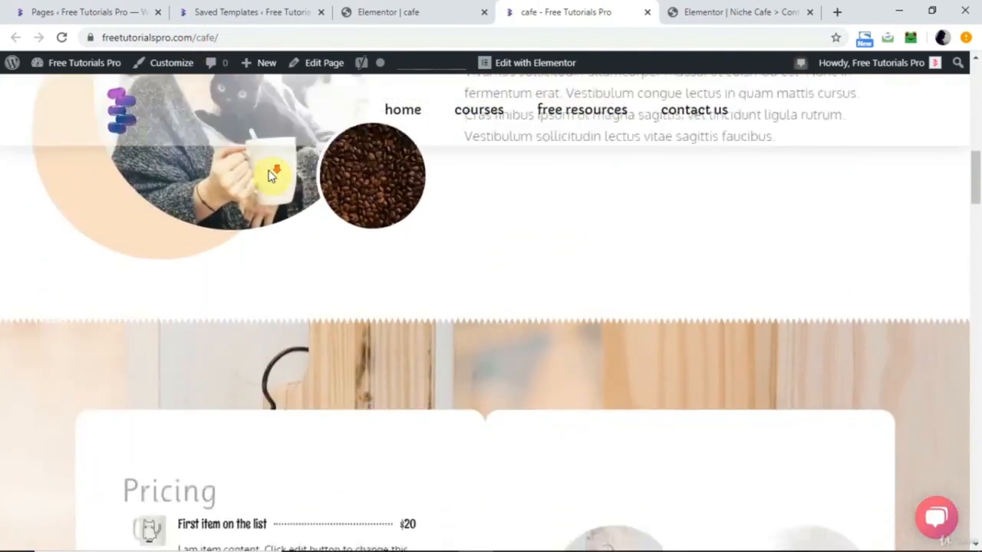
pyautogui.scroll(-6, 268, 174)
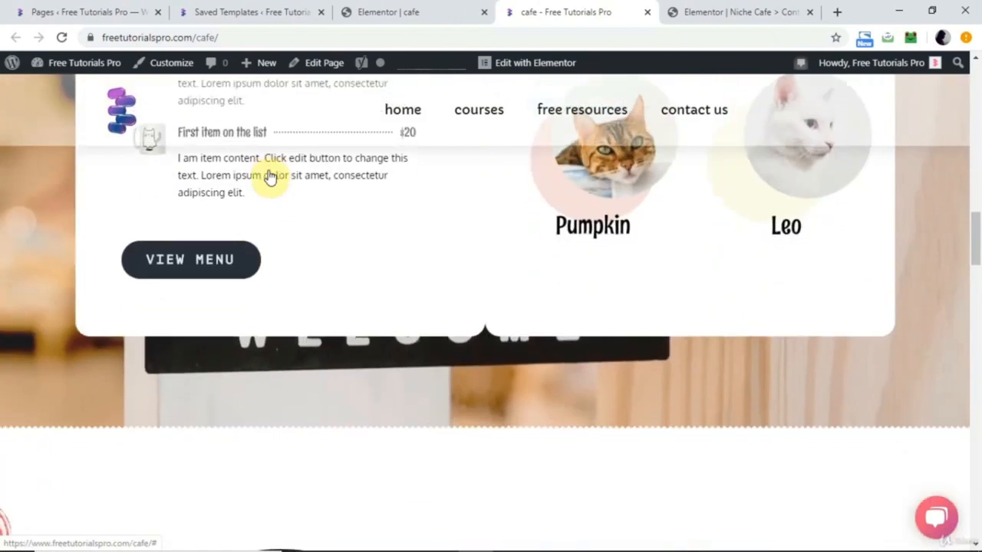
pyautogui.scroll(-15, 268, 176)
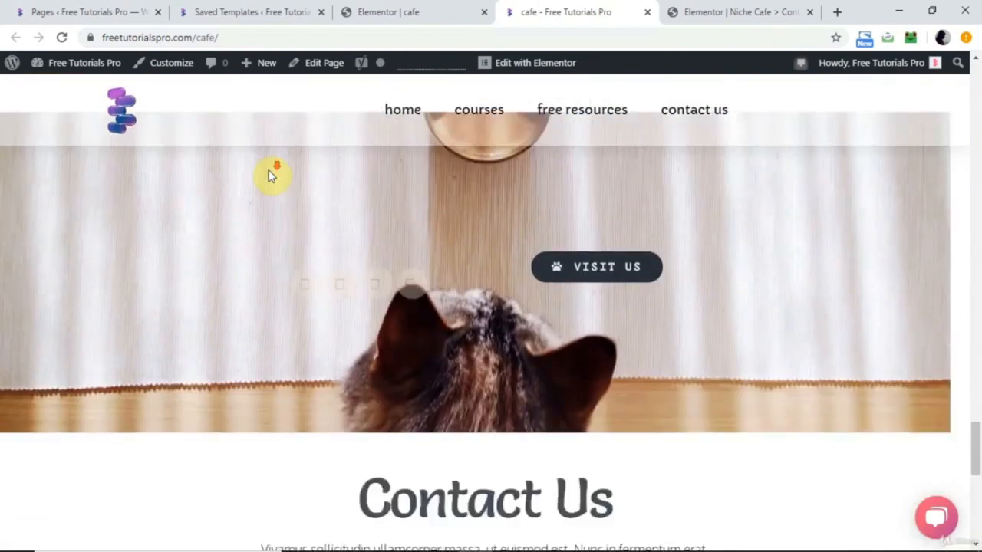
pyautogui.scroll(-6, 269, 177)
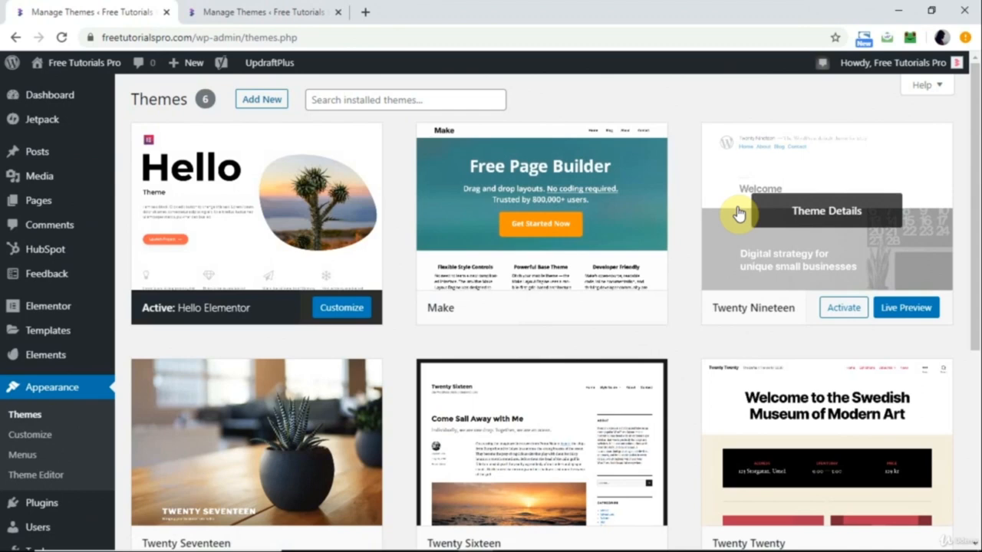
# Look over the installed WordPress themes and search the themes available to add for "hello".
pyautogui.scroll(-3, 739, 213)
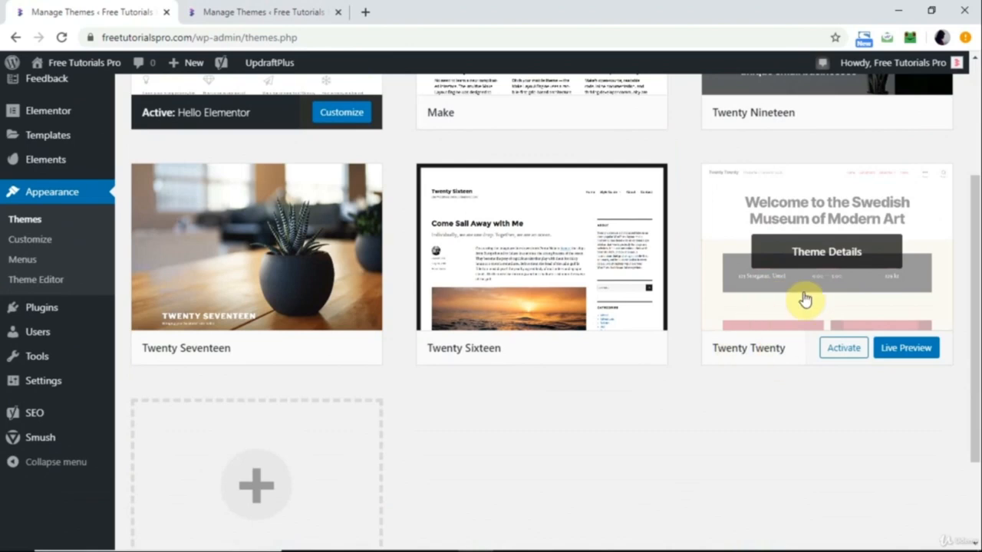
pyautogui.scroll(3, 806, 299)
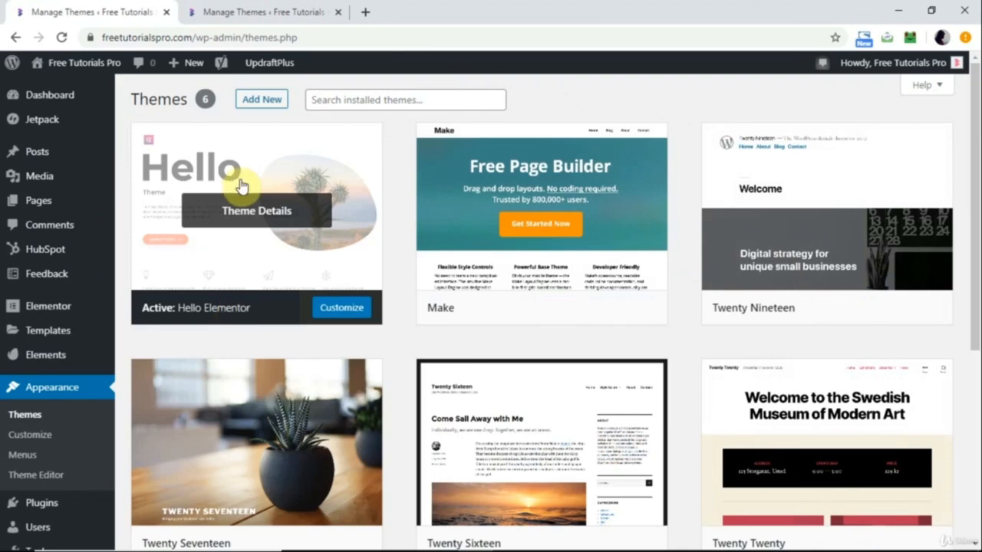
pyautogui.click(265, 104)
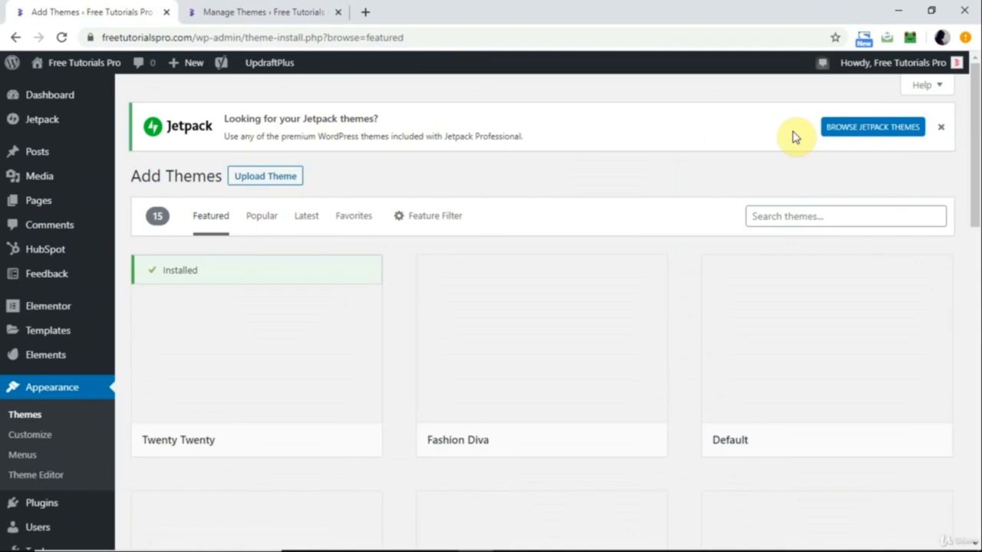
pyautogui.click(773, 214)
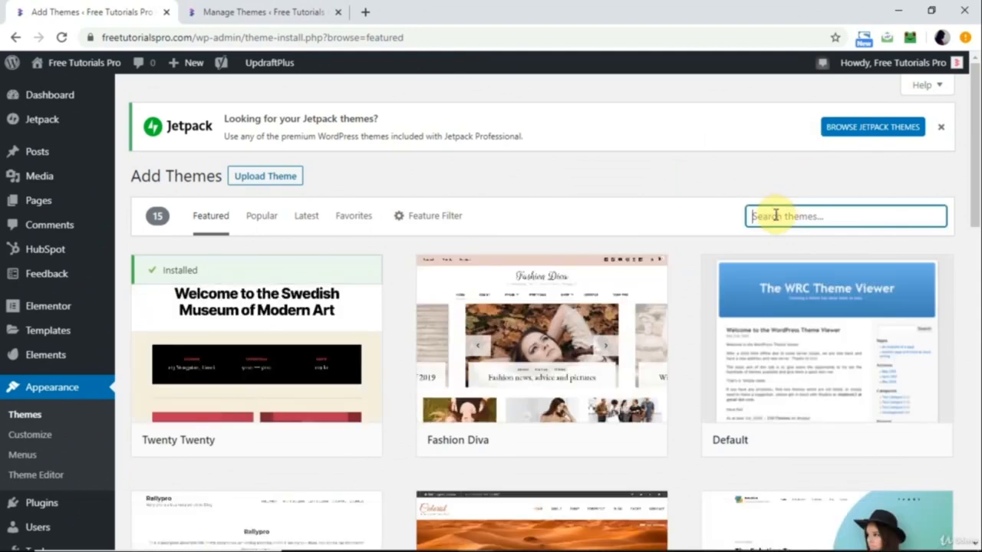
pyautogui.write('hello')
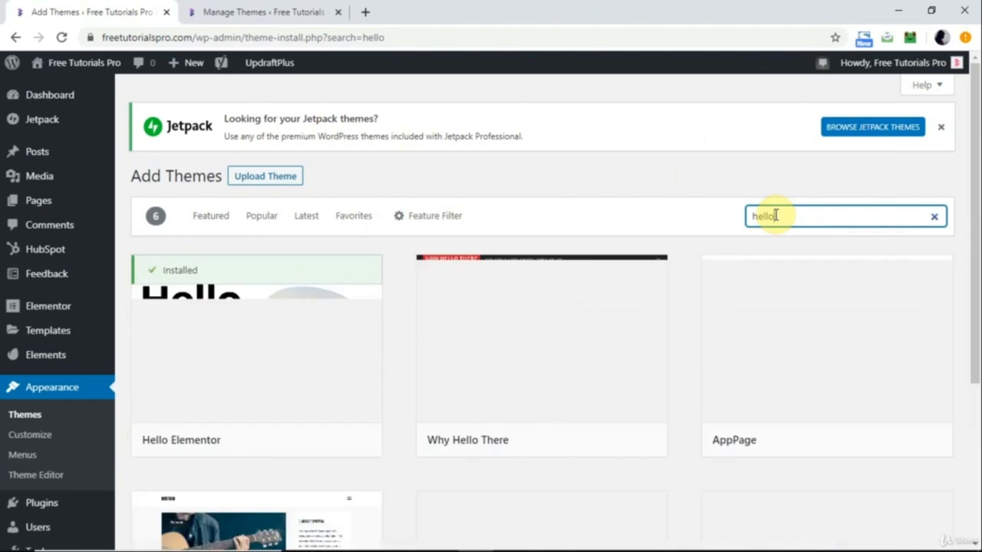
pyautogui.moveTo(195, 285)
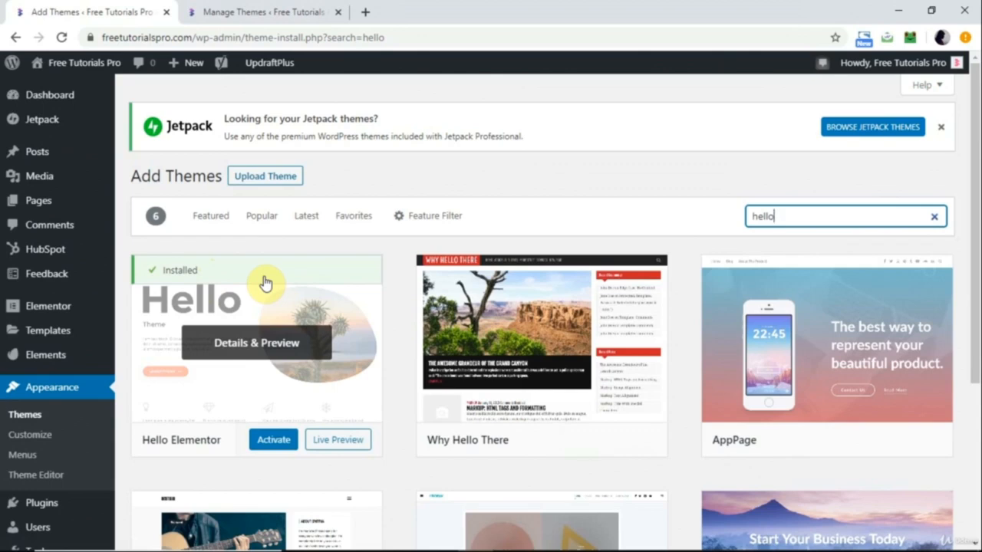
# In the theme customizer's site identity, change the logo to the pink freetutorialspro_logo2.png from the media library, skipping the crop.
pyautogui.click(34, 436)
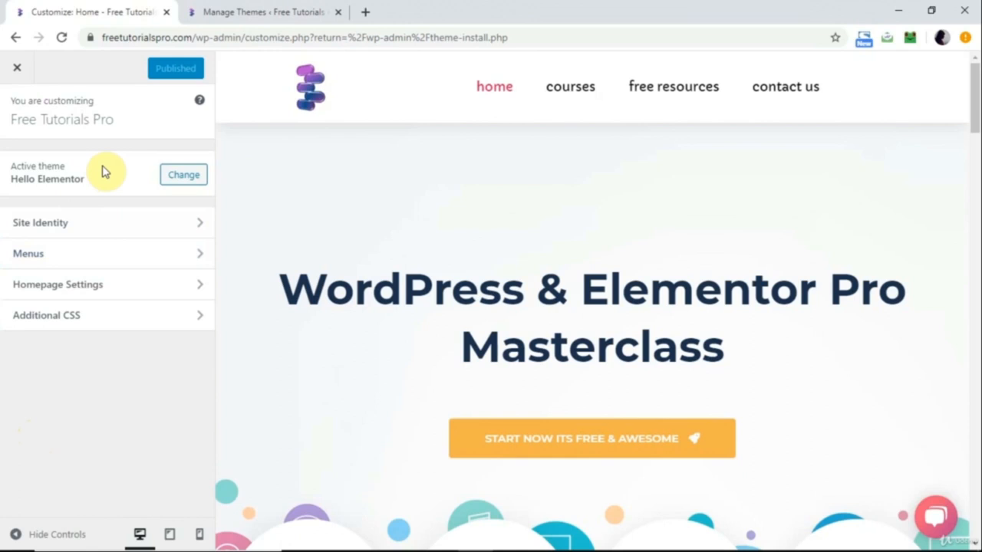
pyautogui.click(90, 222)
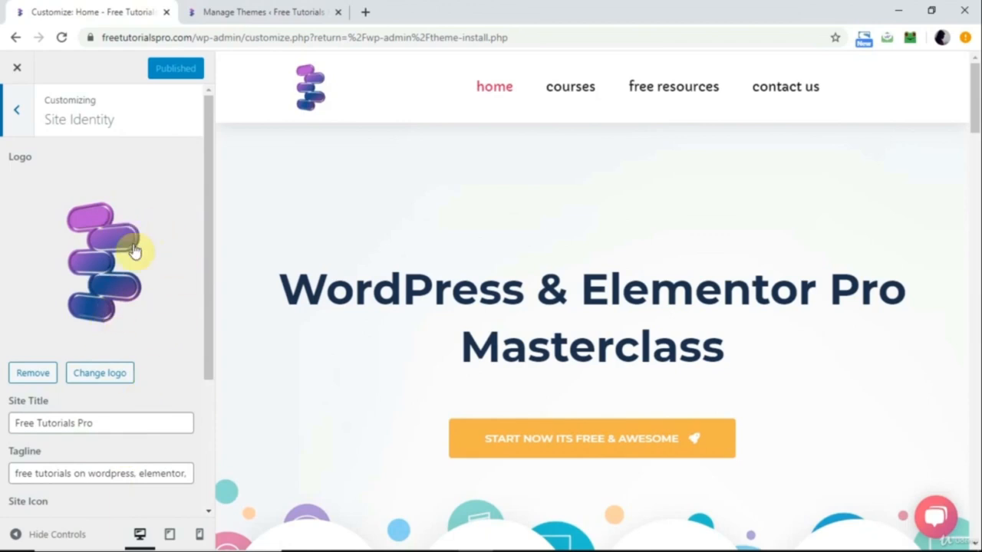
pyautogui.click(103, 372)
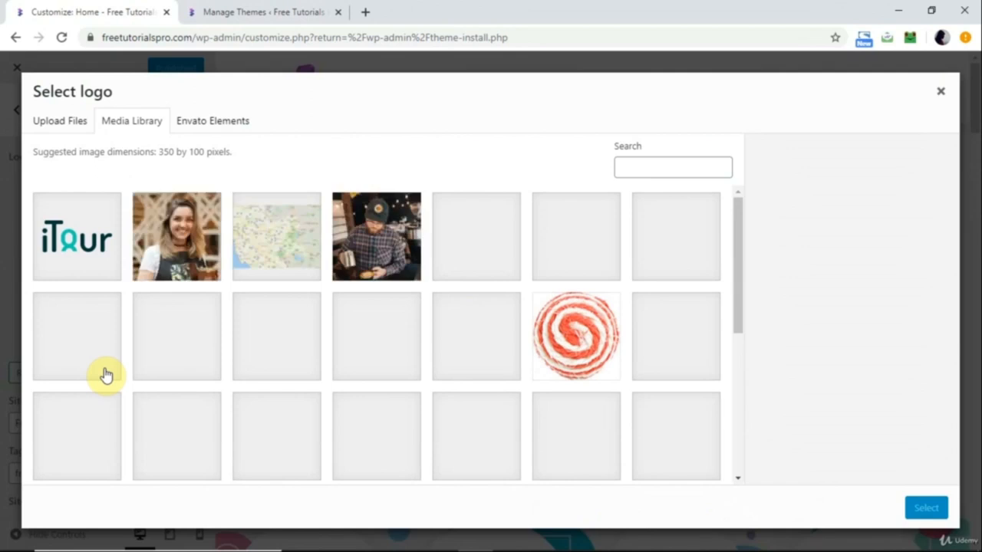
pyautogui.scroll(-10, 103, 373)
pyautogui.click(276, 278)
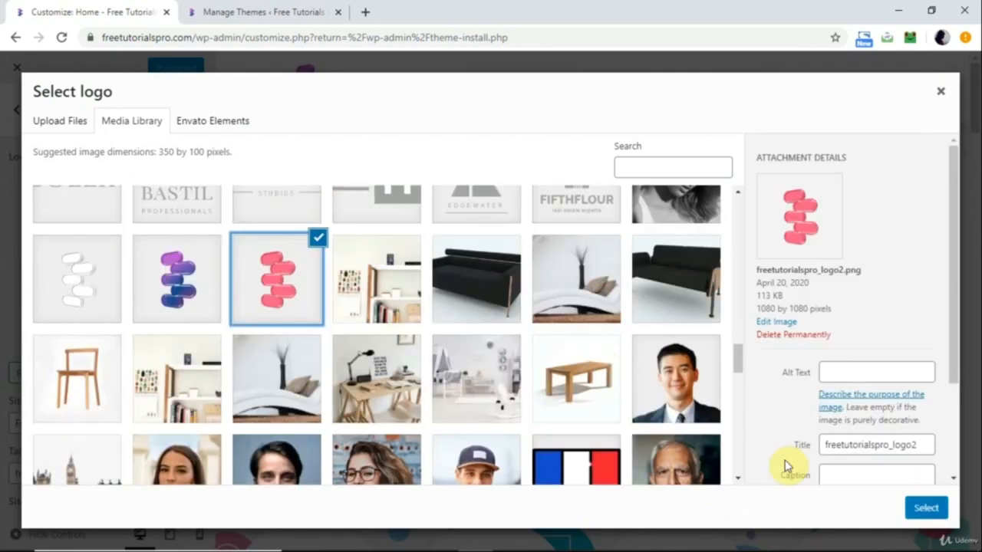
pyautogui.click(926, 507)
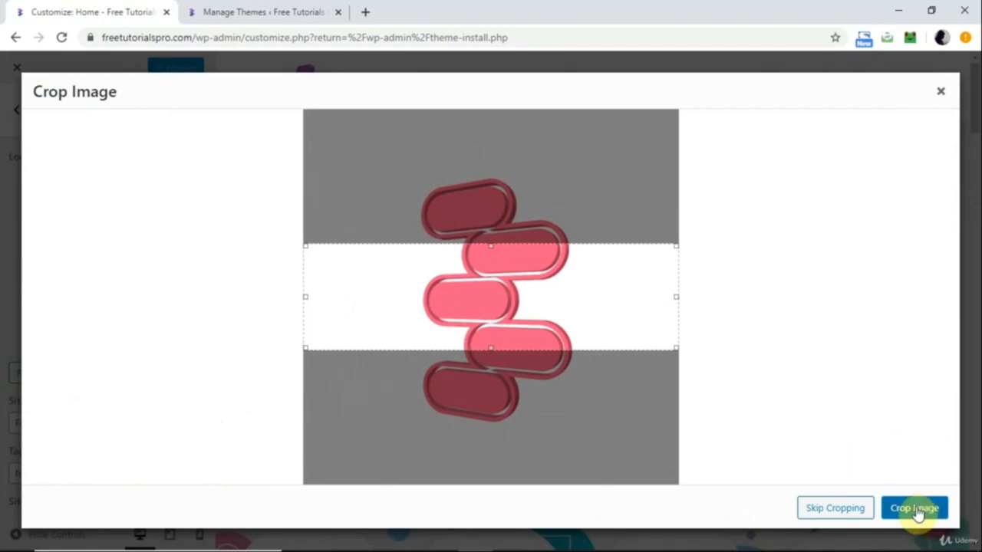
pyautogui.click(843, 512)
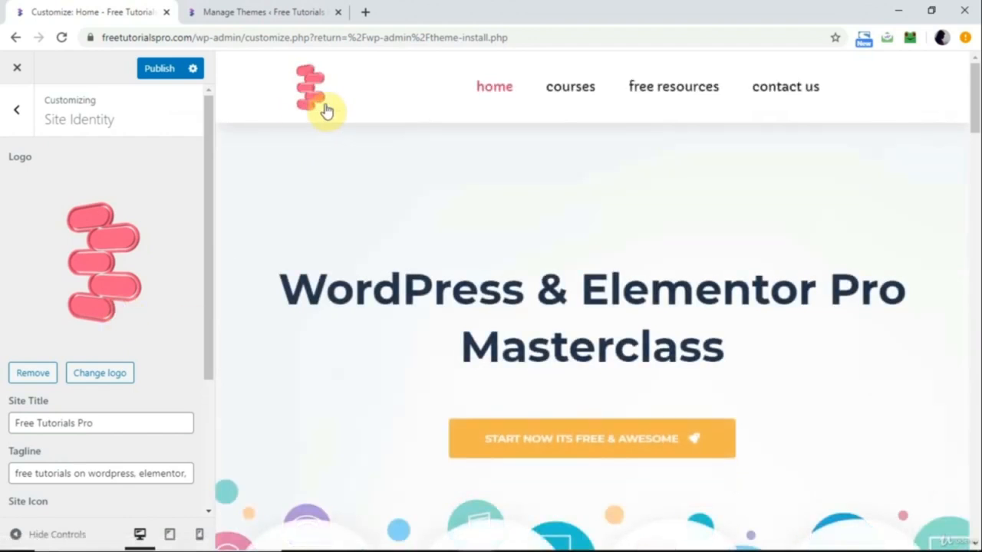
# Replace the site icon with the pink logo image from the media library, leaving the site title and tagline as they are.
pyautogui.scroll(-2, 121, 325)
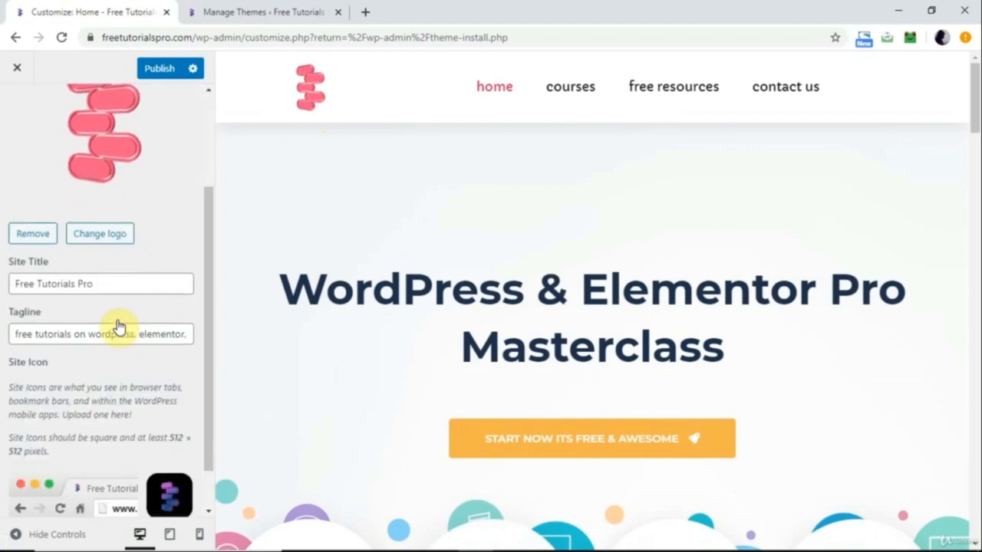
pyautogui.click(115, 282)
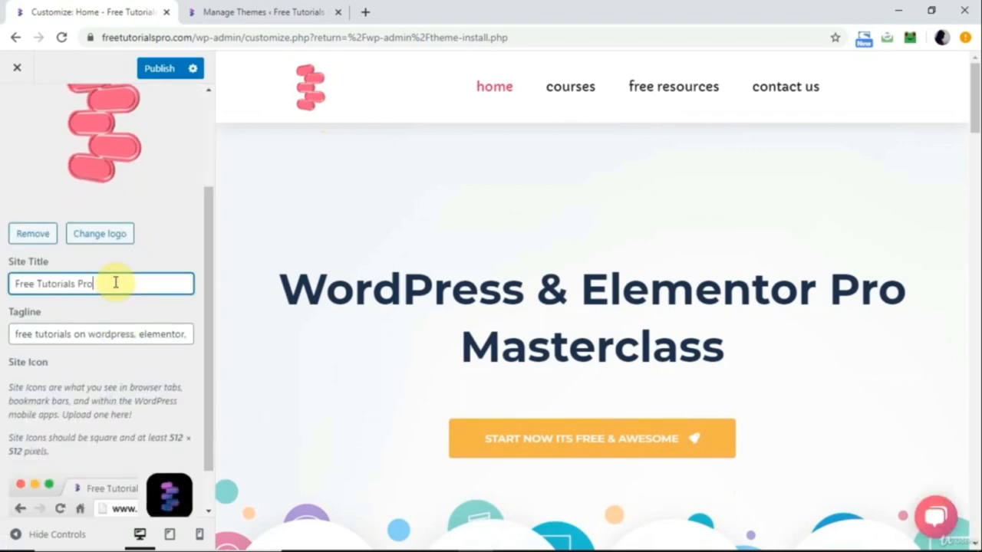
pyautogui.click(71, 334)
pyautogui.scroll(-1, 71, 334)
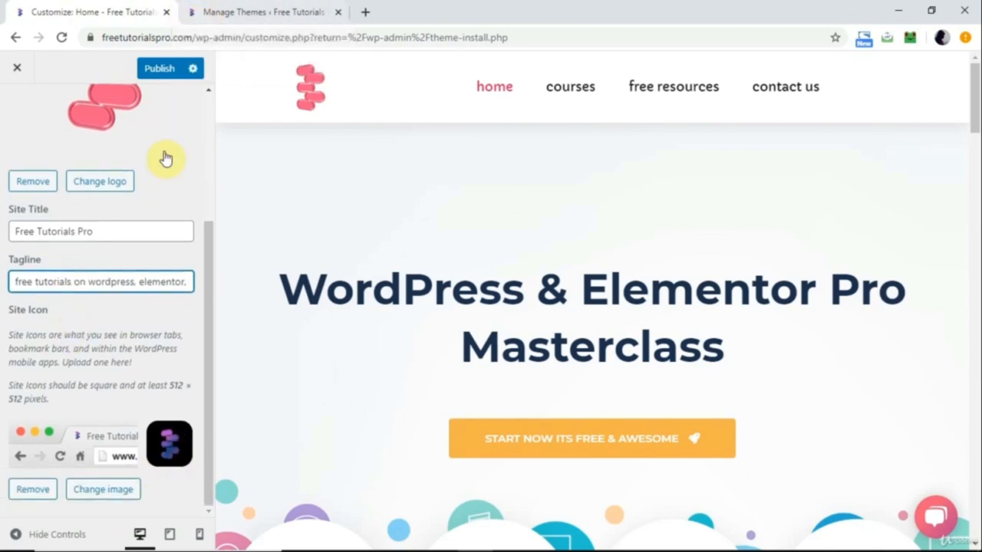
pyautogui.click(125, 491)
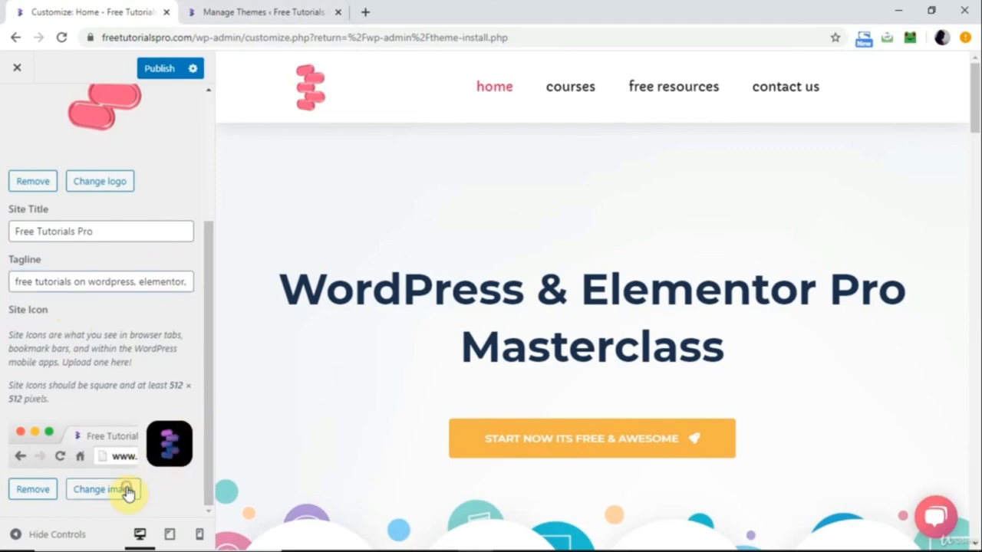
pyautogui.scroll(-15, 143, 274)
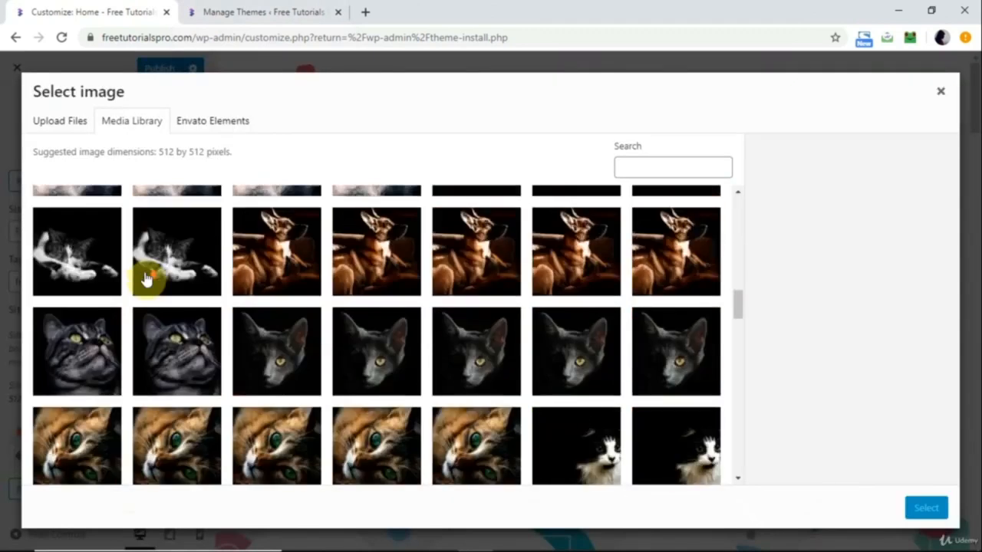
pyautogui.scroll(3, 146, 280)
pyautogui.click(256, 311)
pyautogui.click(923, 509)
pyautogui.click(917, 508)
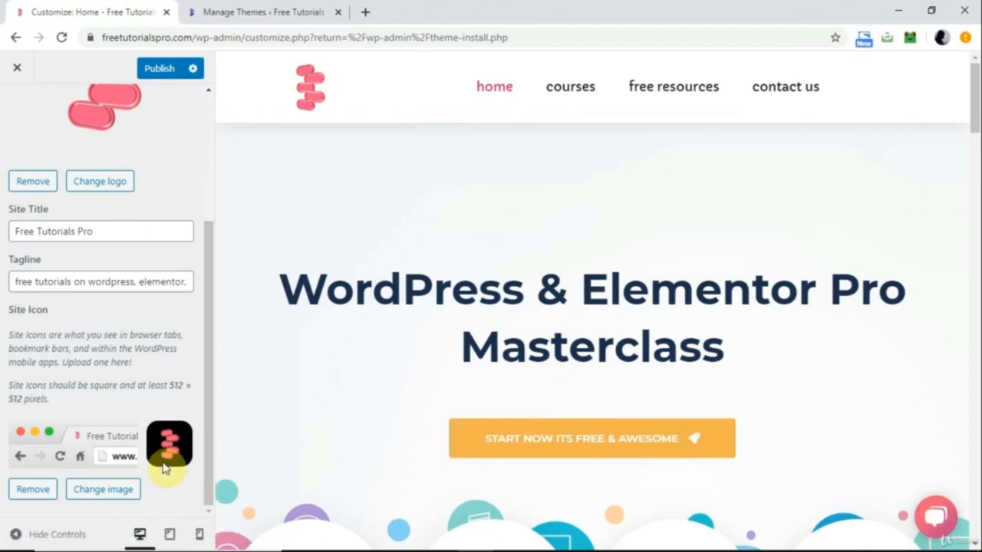
# Publish the site identity changes and open the live home page to check the new logo and icon.
pyautogui.scroll(3, 165, 414)
pyautogui.click(165, 70)
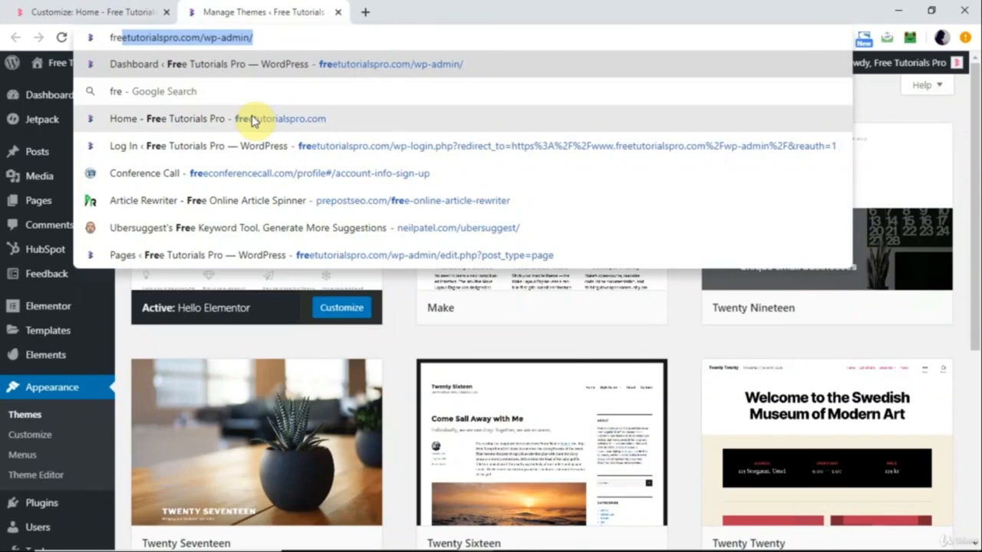
pyautogui.click(252, 119)
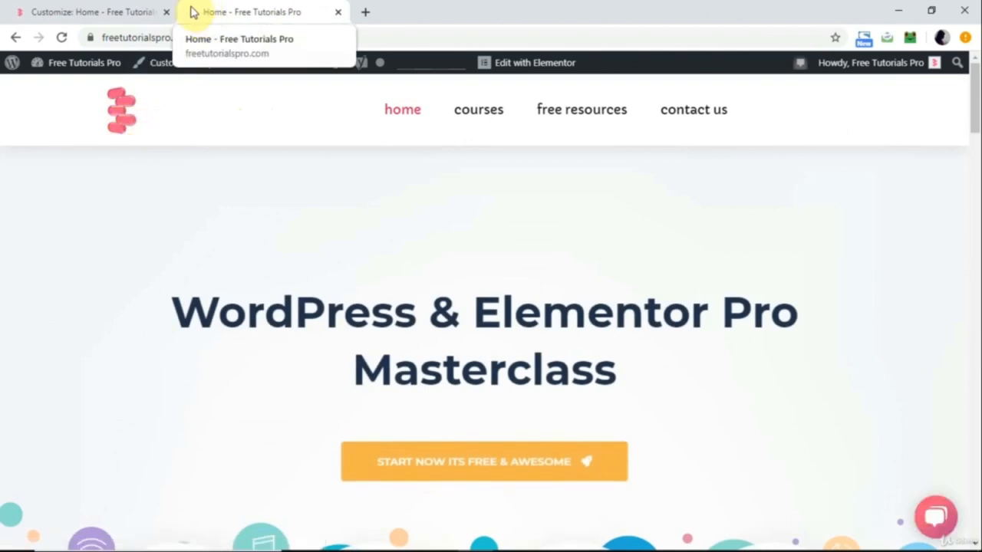
# Back in the customizer, choose Home as the static homepage and Blog as the posts page in the homepage settings.
pyautogui.click(92, 11)
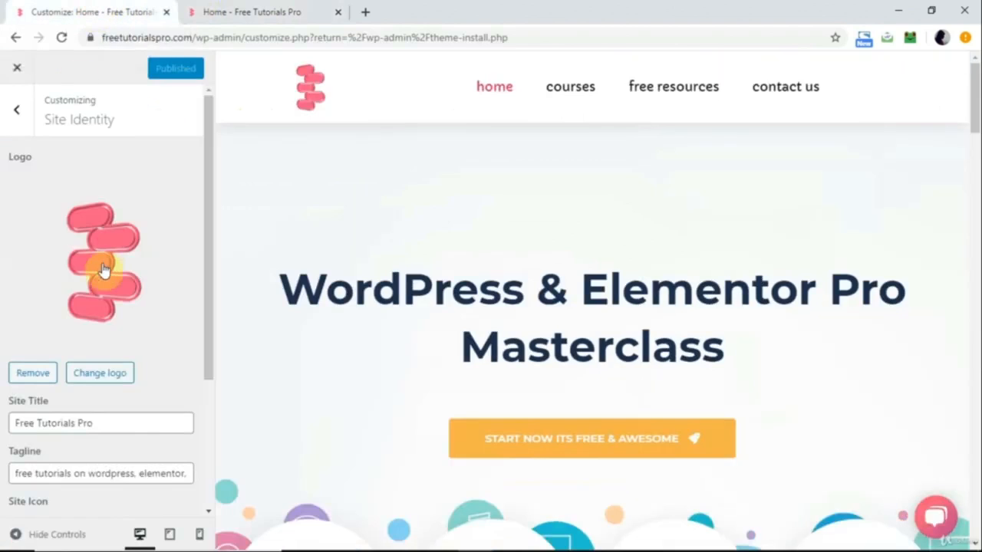
pyautogui.click(17, 110)
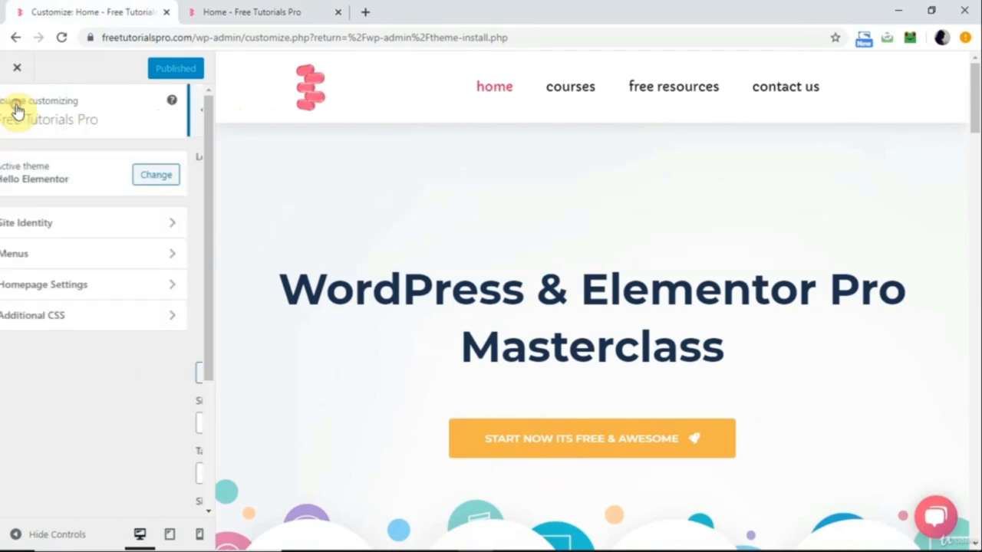
pyautogui.click(87, 287)
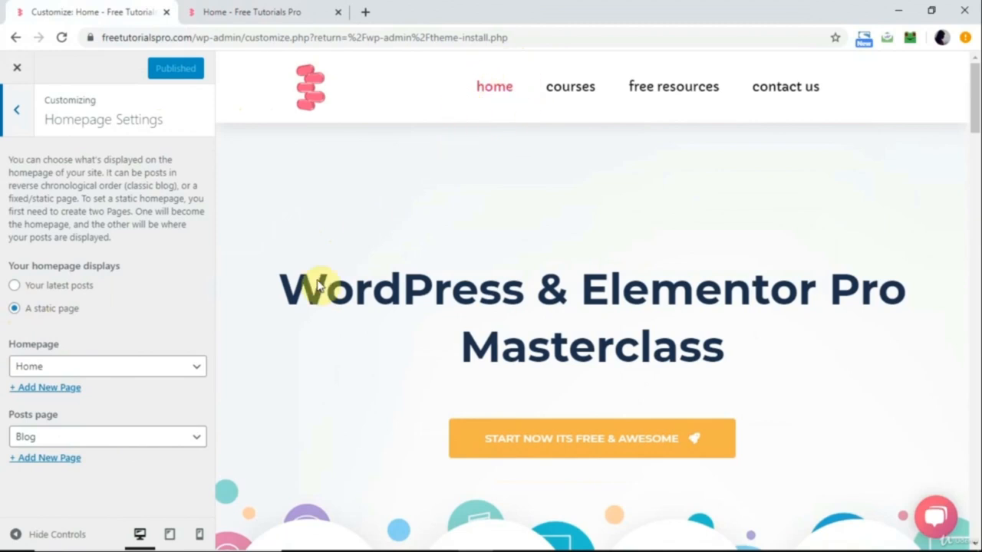
pyautogui.click(137, 373)
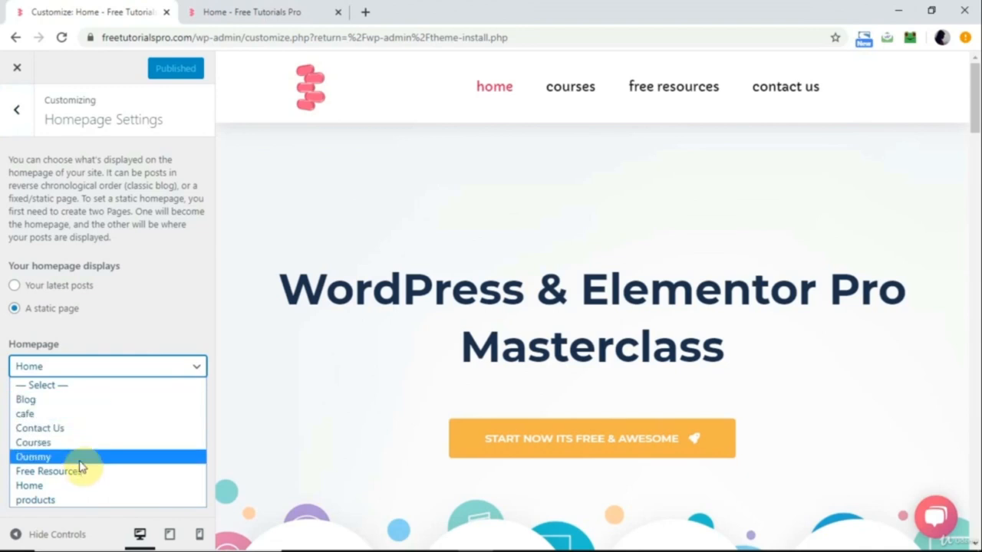
pyautogui.click(131, 353)
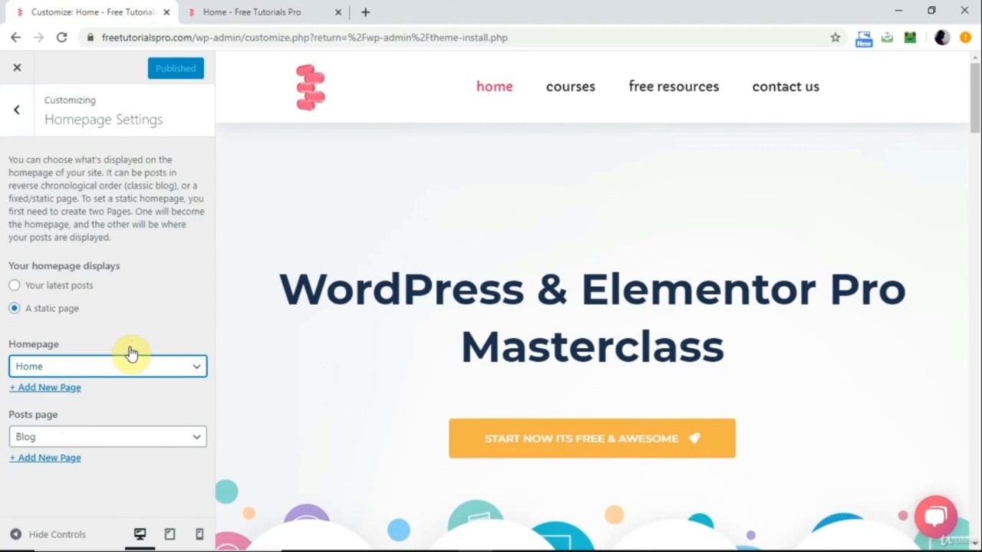
pyautogui.click(128, 372)
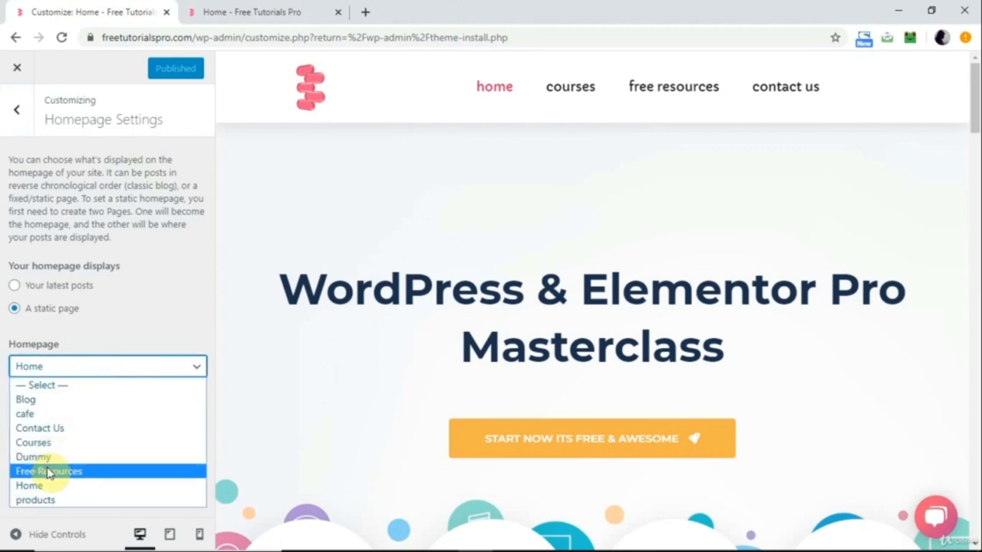
pyautogui.click(42, 487)
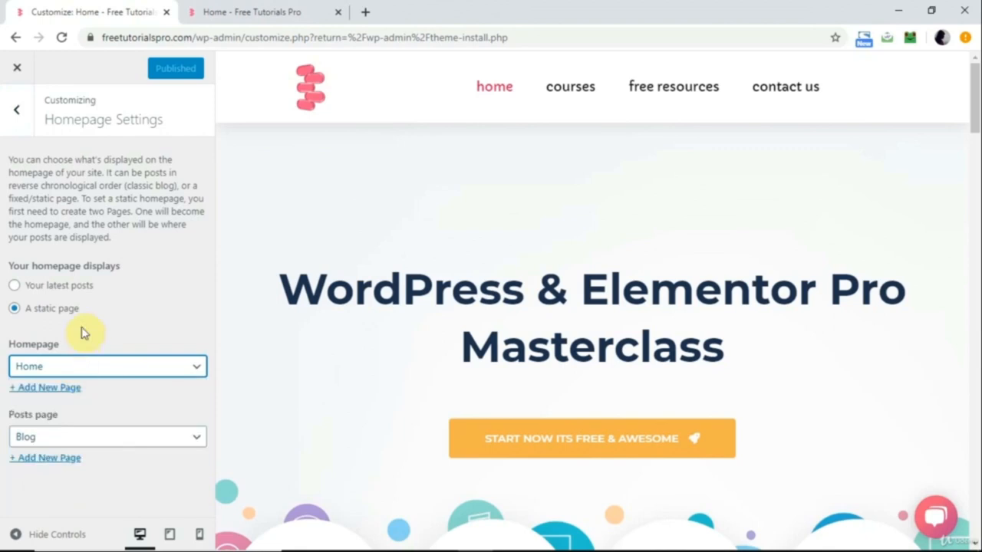
pyautogui.click(88, 437)
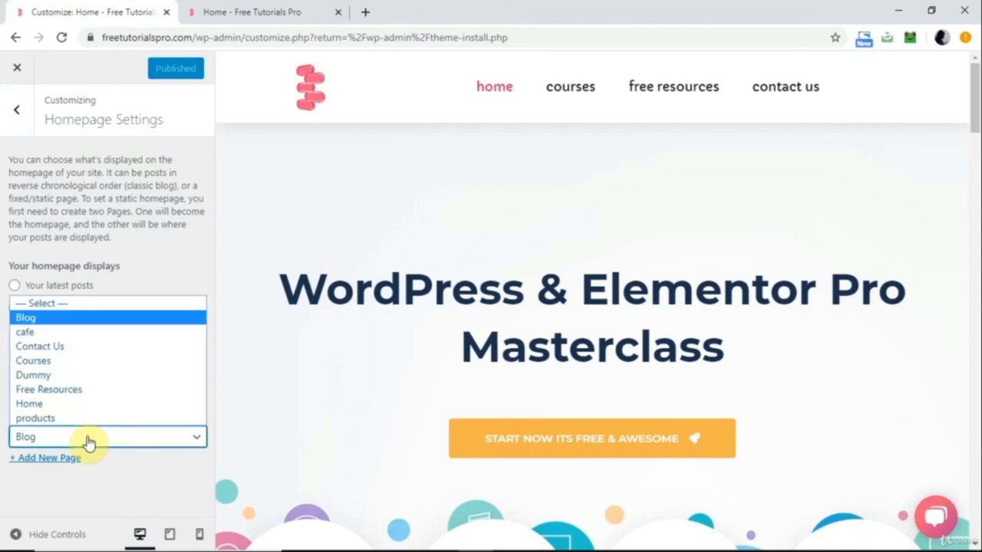
pyautogui.click(94, 322)
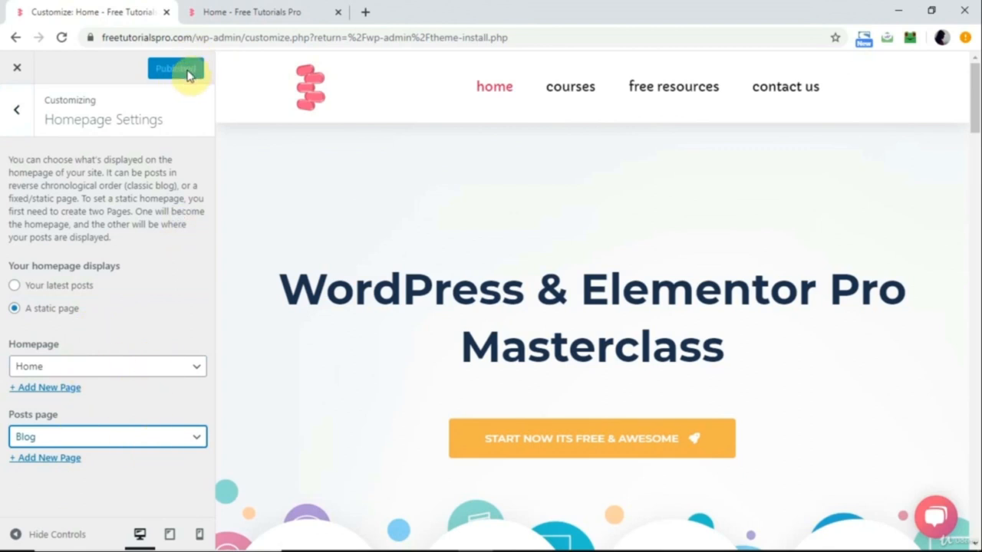
# Create a new menu named "secondary Menu" without assigning it to the Primary location.
pyautogui.click(19, 116)
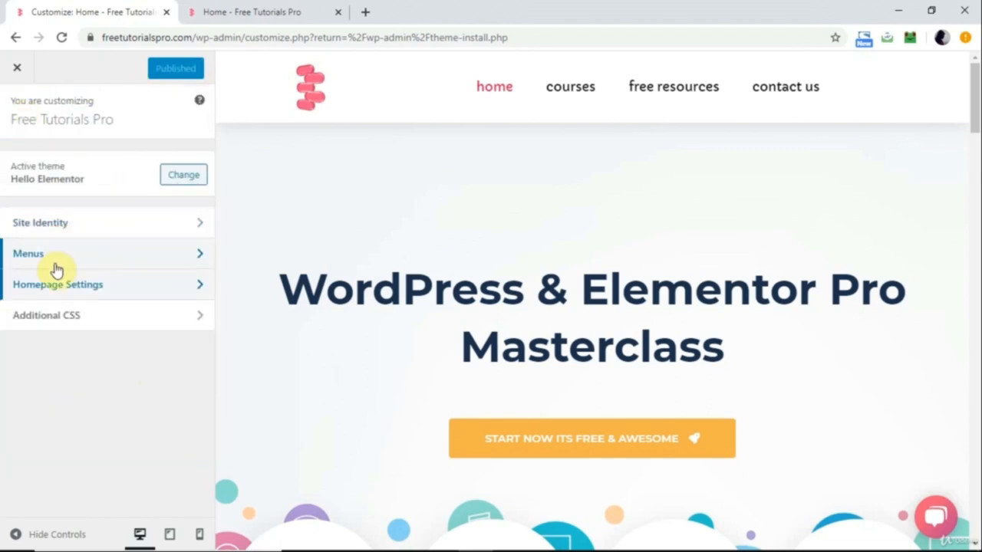
pyautogui.click(62, 260)
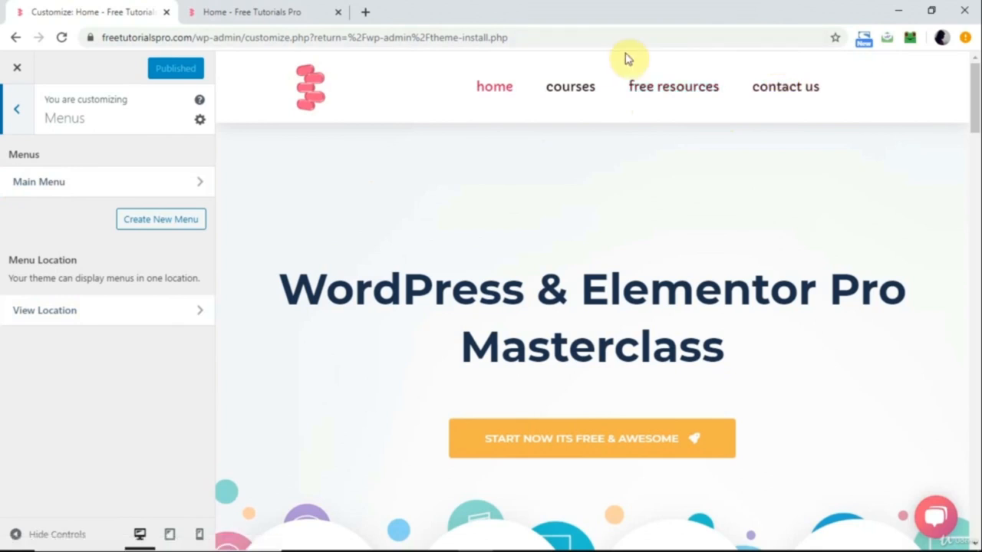
pyautogui.click(152, 221)
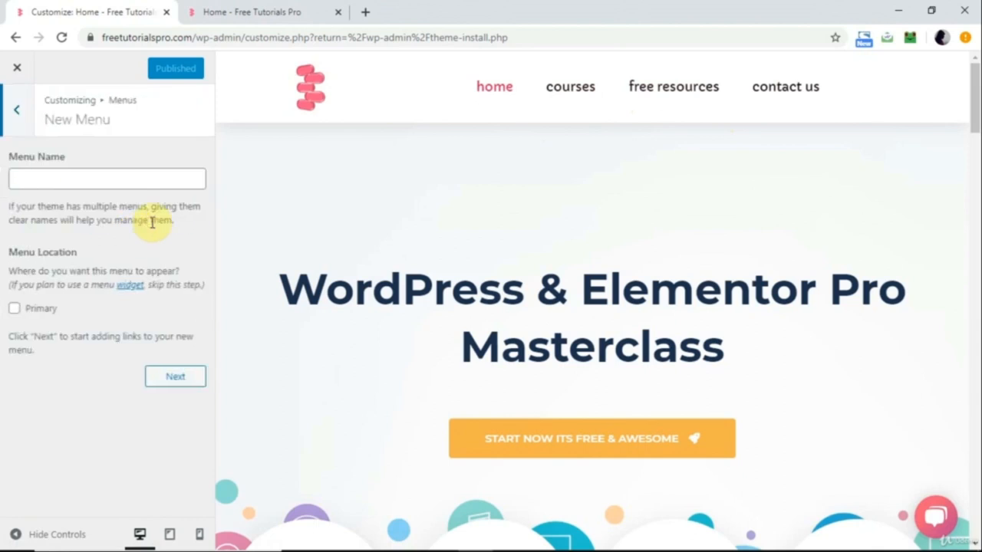
pyautogui.click(95, 183)
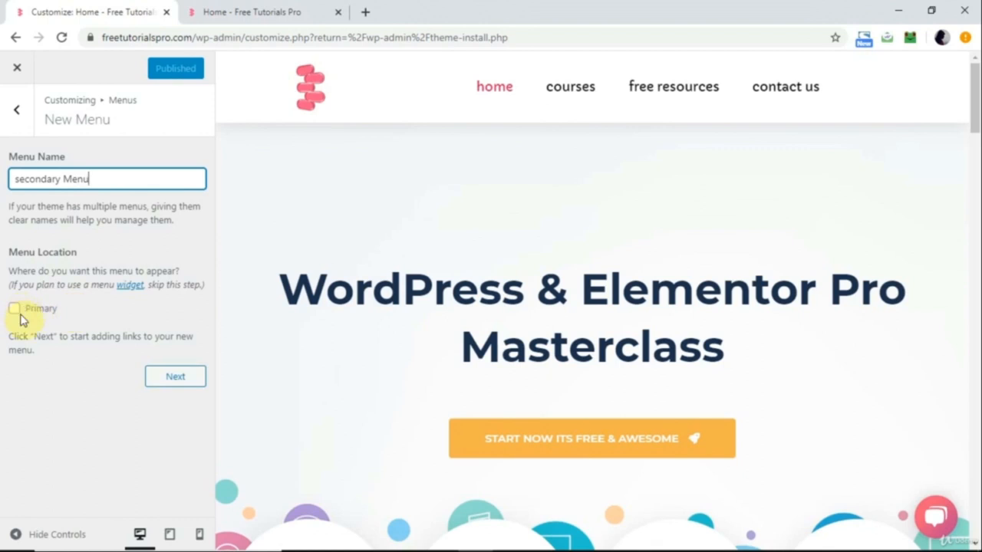
pyautogui.click(173, 376)
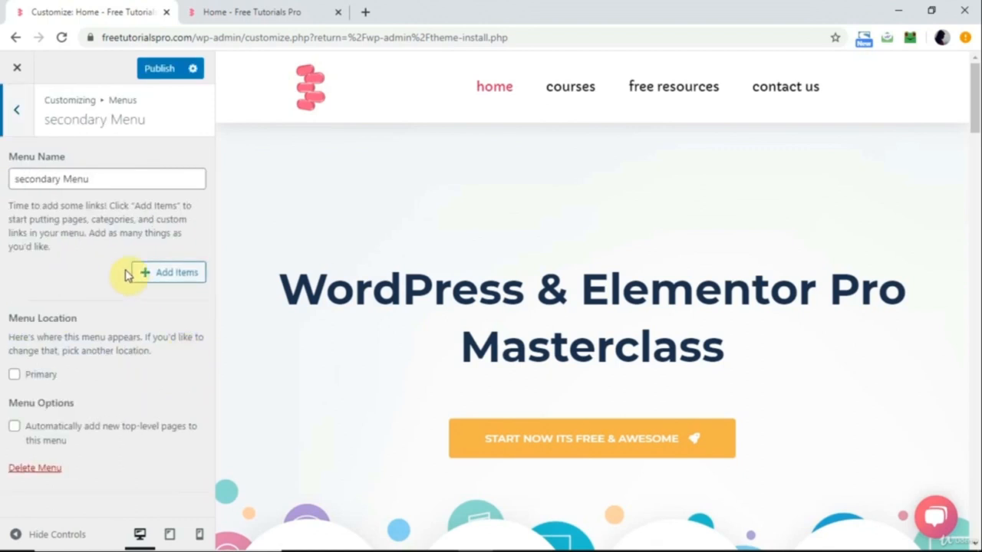
# Add the cafe, Dummy, products and Blog pages to the secondary menu and publish it.
pyautogui.click(168, 275)
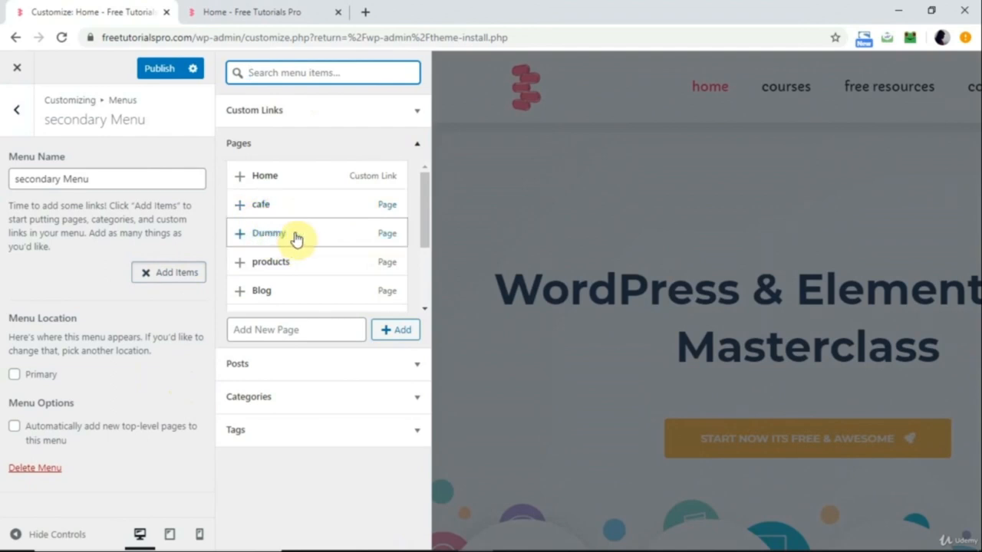
pyautogui.click(240, 207)
pyautogui.click(239, 234)
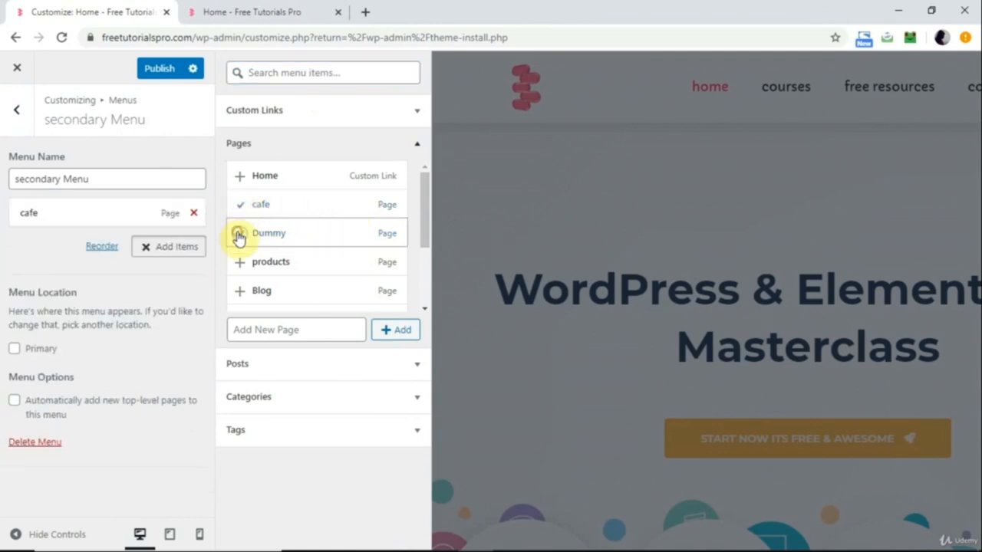
pyautogui.click(239, 265)
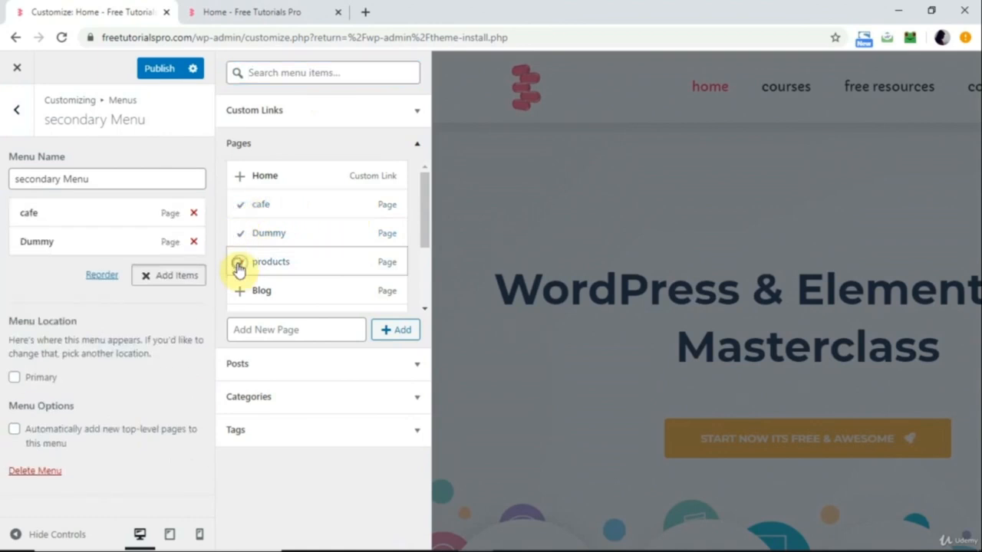
pyautogui.click(239, 295)
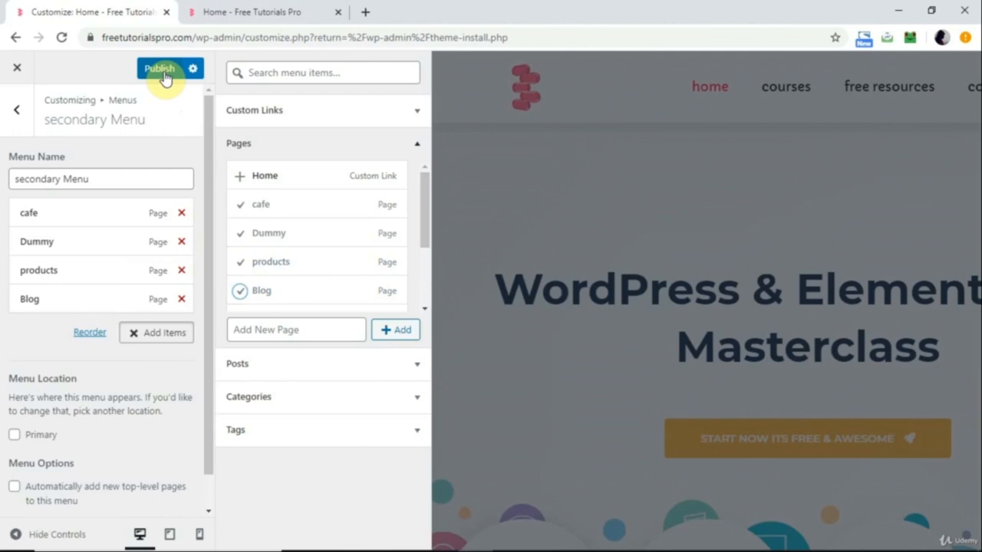
pyautogui.click(163, 76)
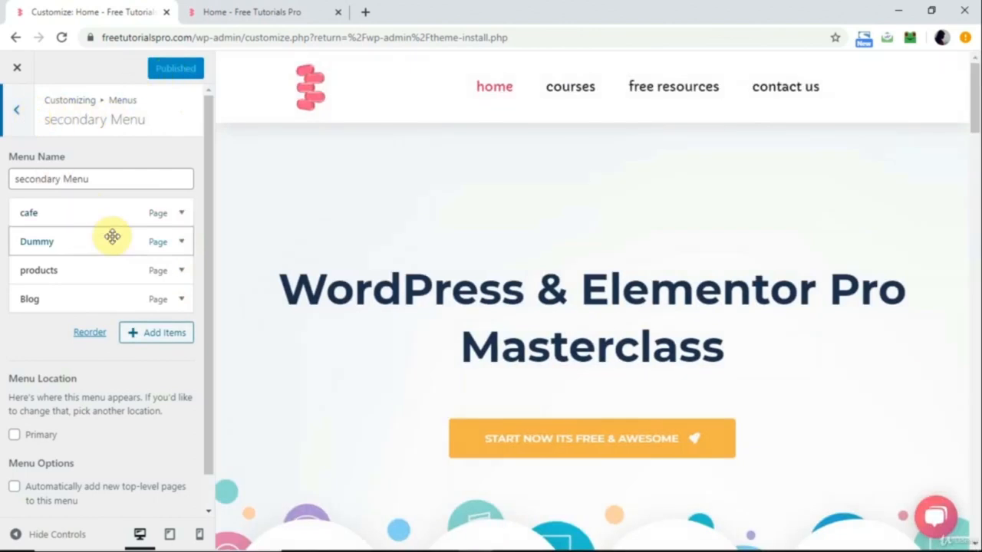
pyautogui.click(21, 112)
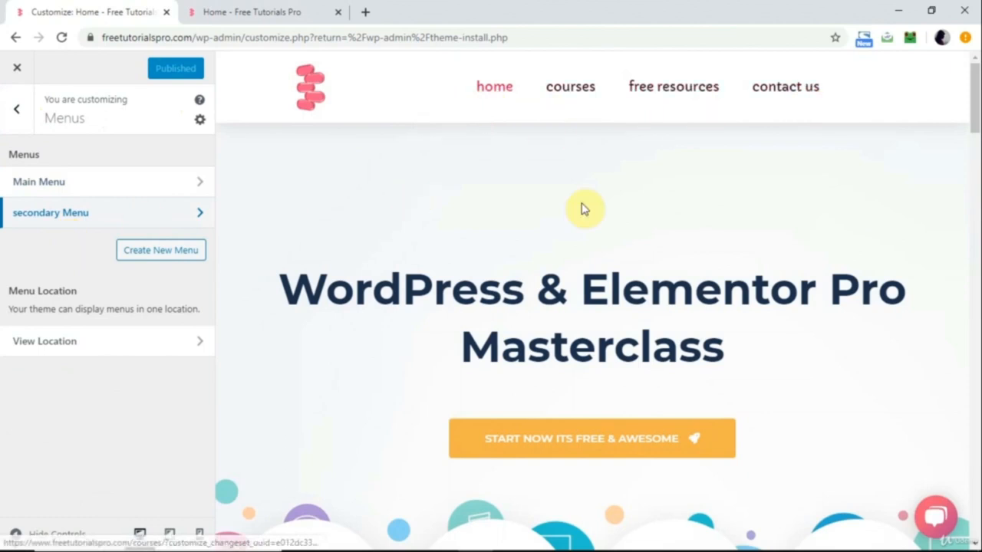
pyautogui.scroll(-10, 592, 186)
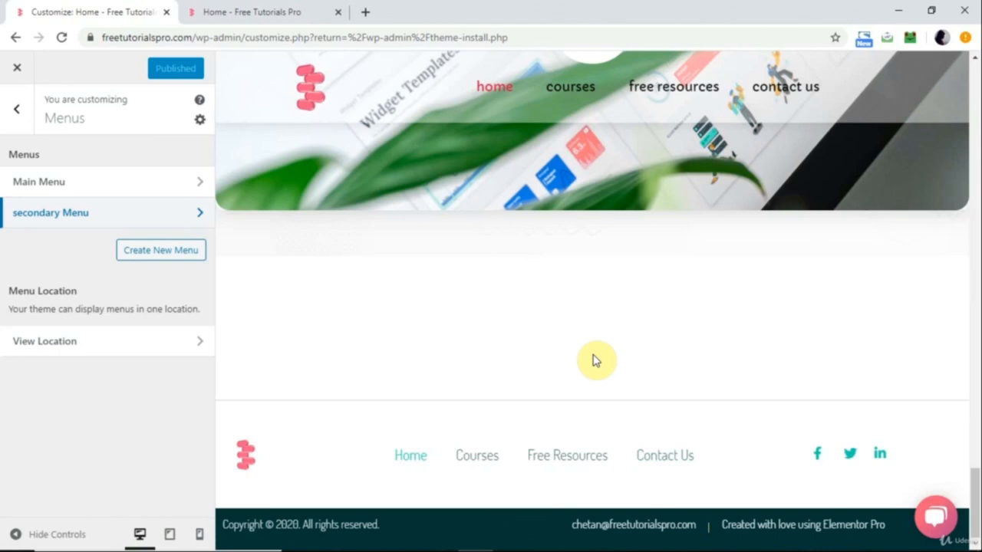
# Leave the customizer and open the Appearance Menus page in a new browser tab.
pyautogui.press('Home')
pyautogui.press('End')
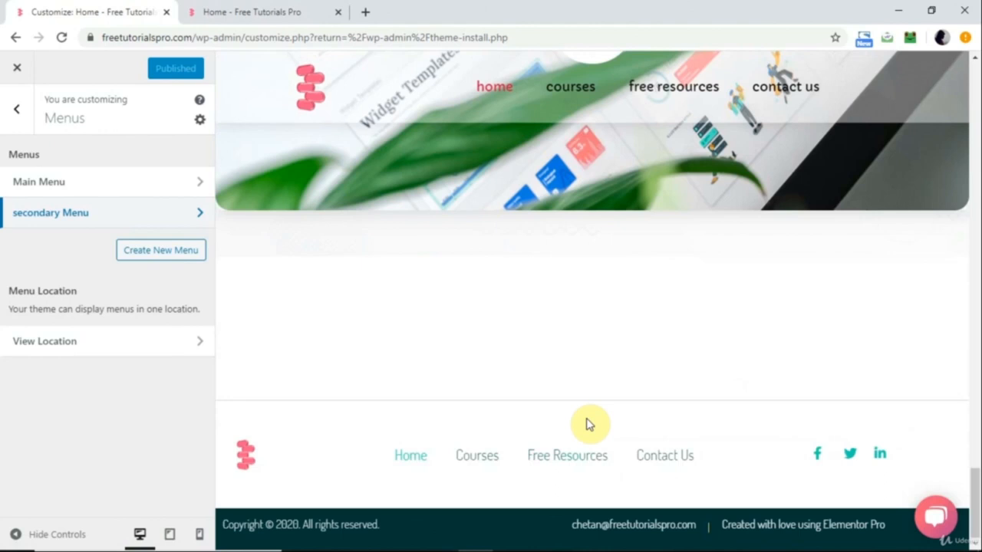
pyautogui.press('Home')
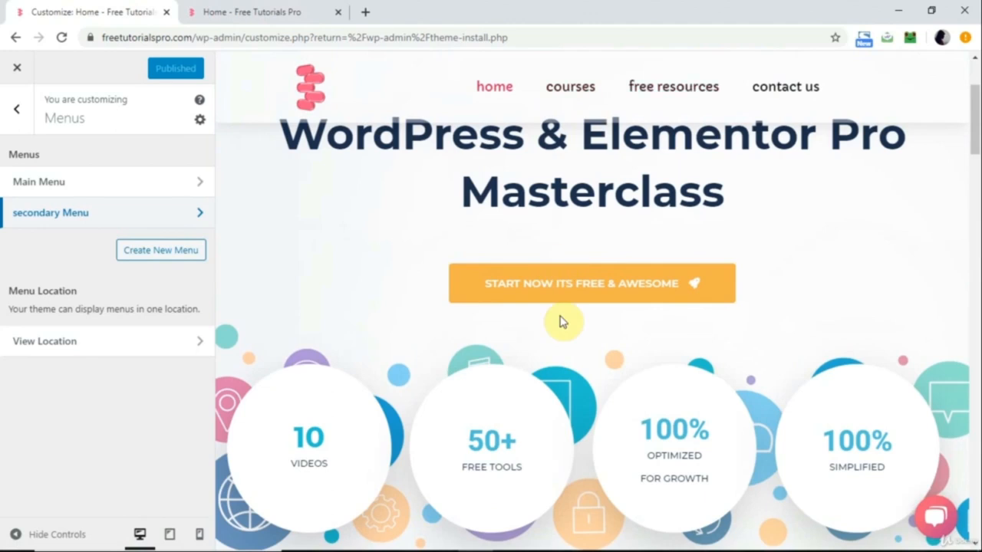
pyautogui.scroll(2, 560, 322)
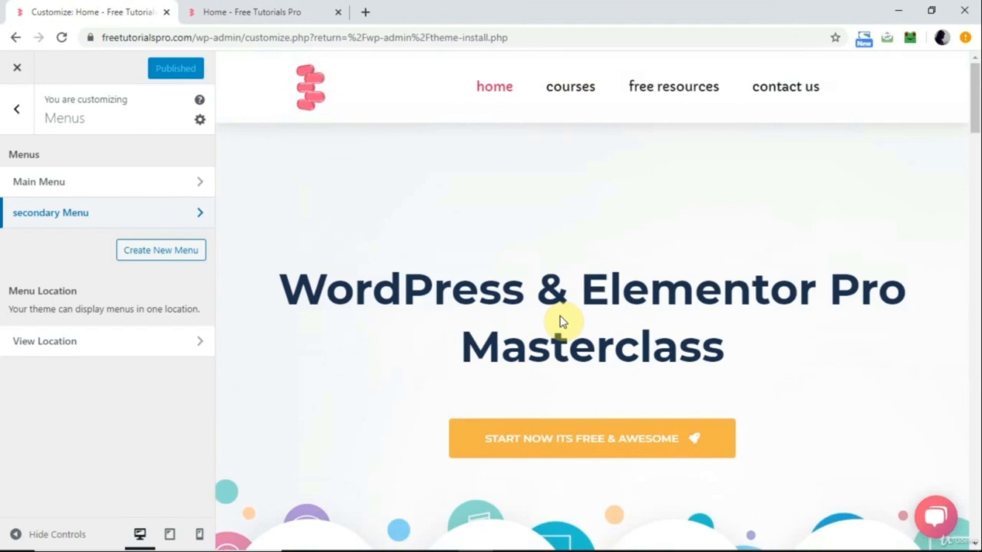
pyautogui.click(16, 109)
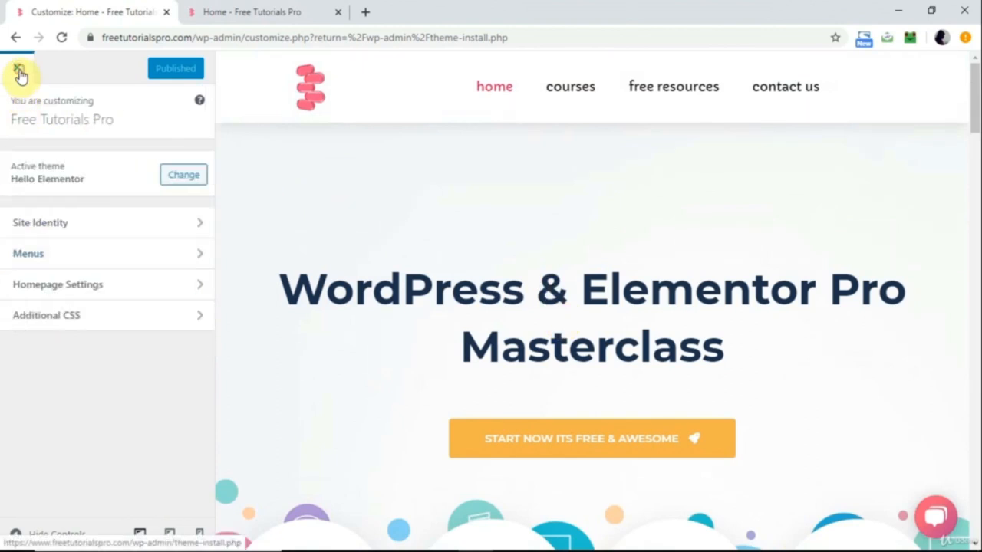
pyautogui.click(18, 71)
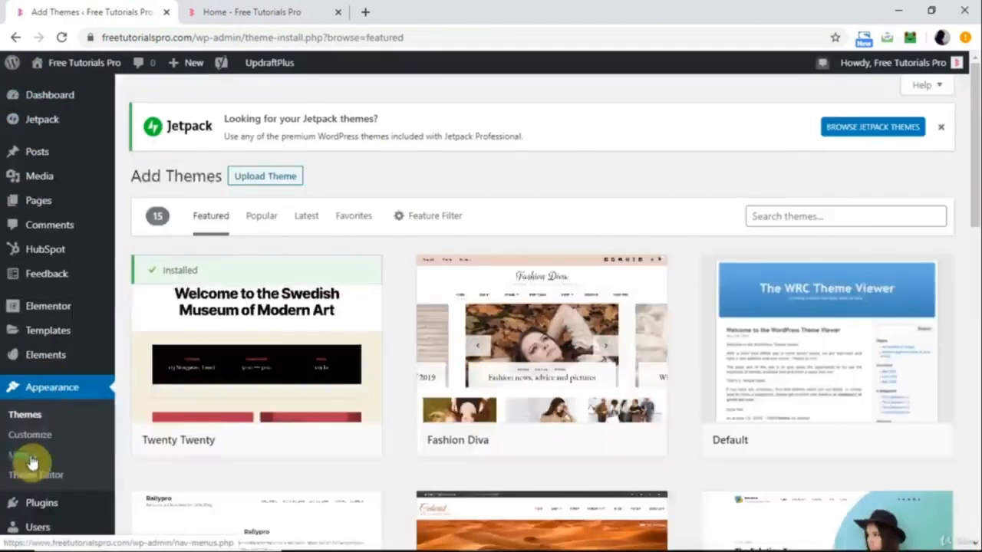
pyautogui.rightClick(23, 455)
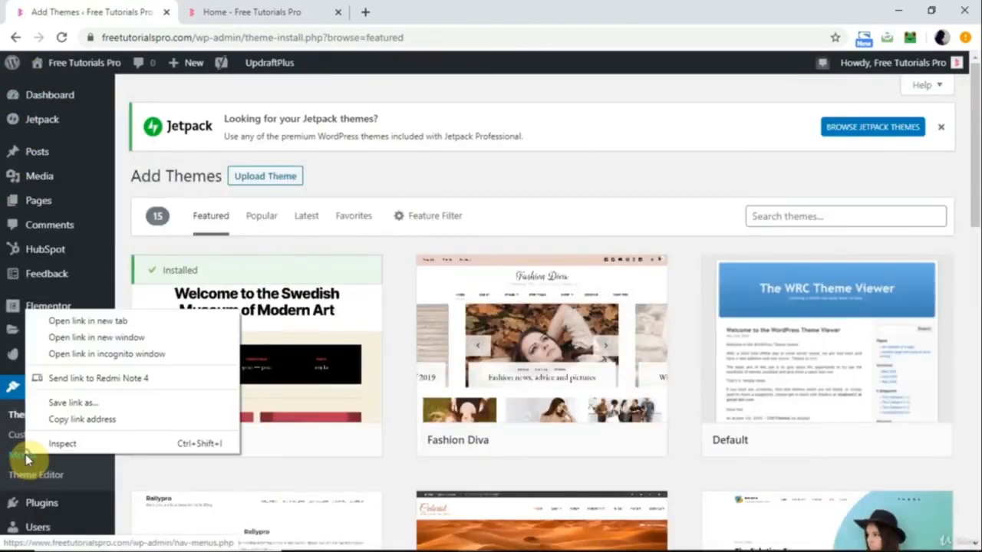
pyautogui.click(100, 322)
pyautogui.click(253, 11)
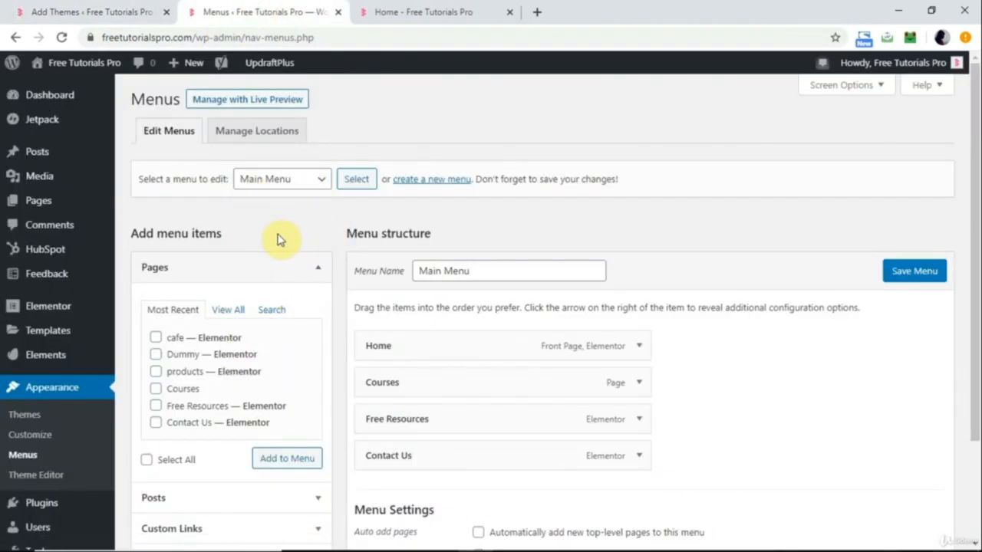
# View the menus available for editing and expand the Courses item's settings in Main Menu.
pyautogui.click(302, 188)
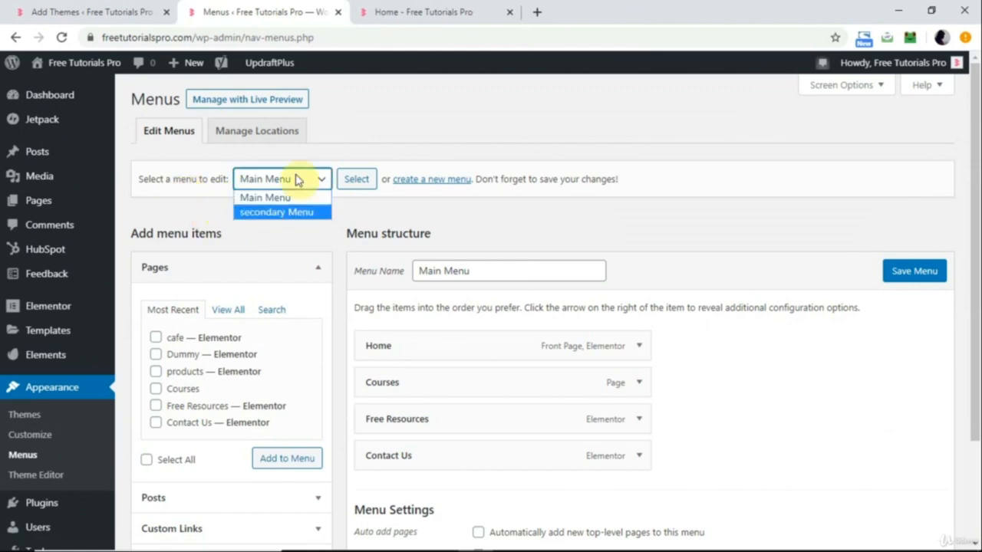
pyautogui.click(259, 251)
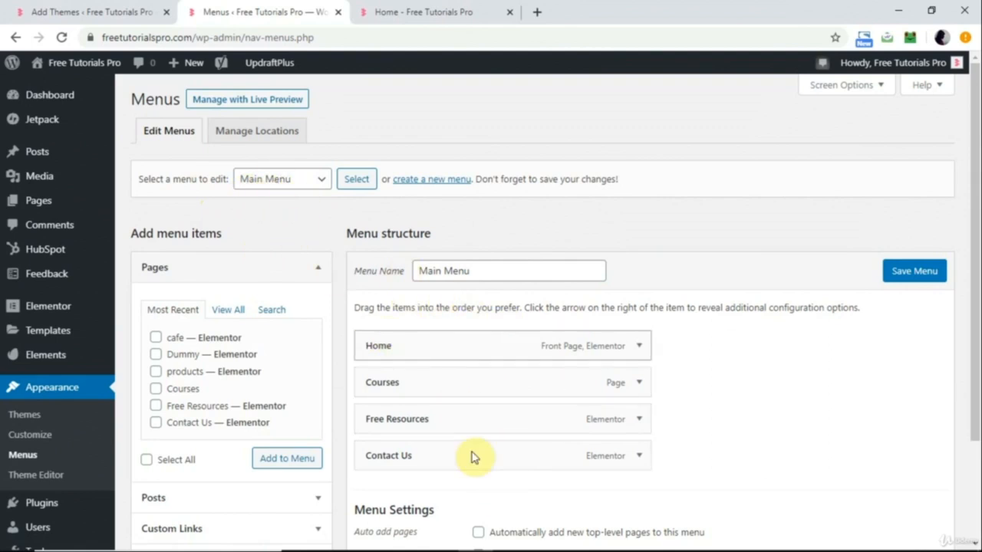
pyautogui.click(489, 266)
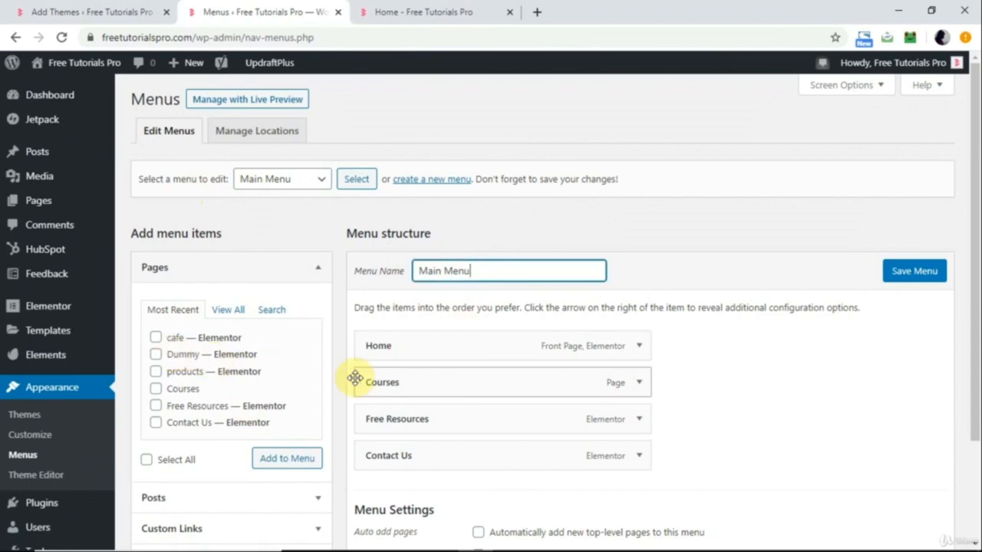
pyautogui.click(639, 382)
pyautogui.scroll(-2, 520, 432)
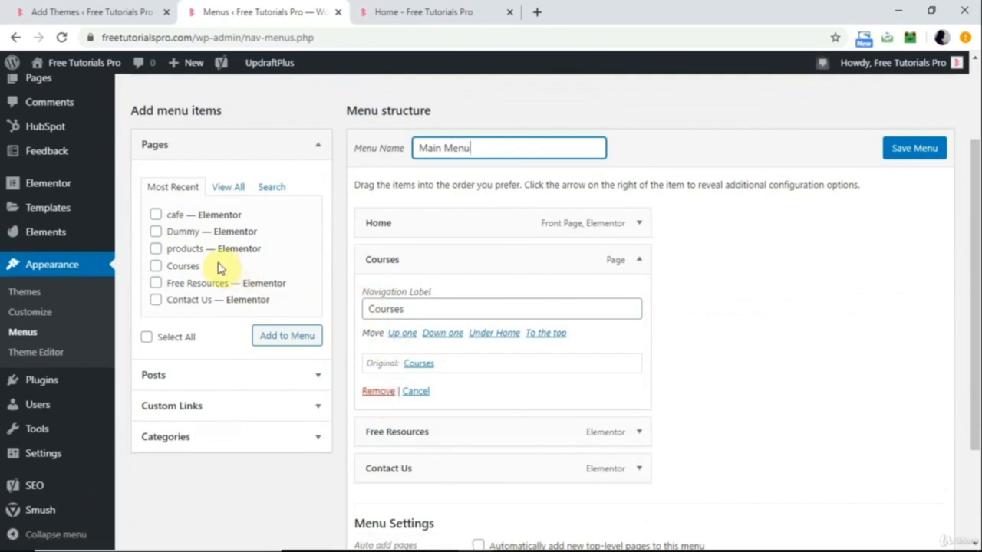
# Add the products page to Main Menu and collapse the Courses item's settings.
pyautogui.click(156, 251)
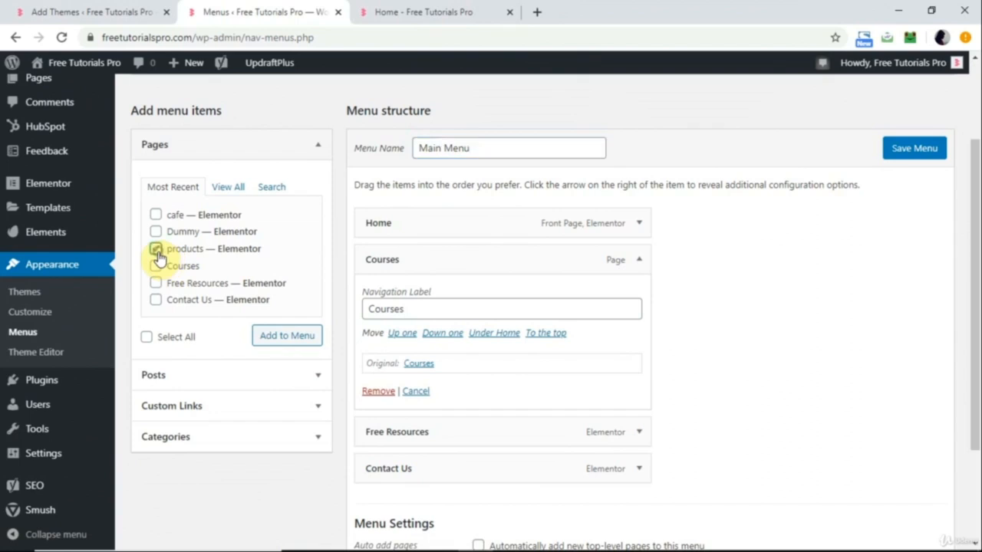
pyautogui.click(296, 343)
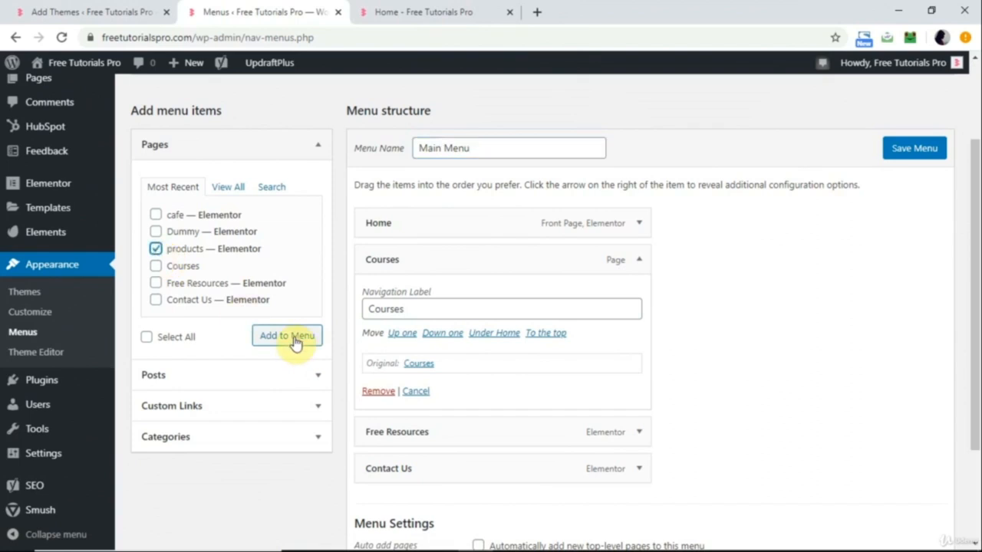
pyautogui.click(295, 343)
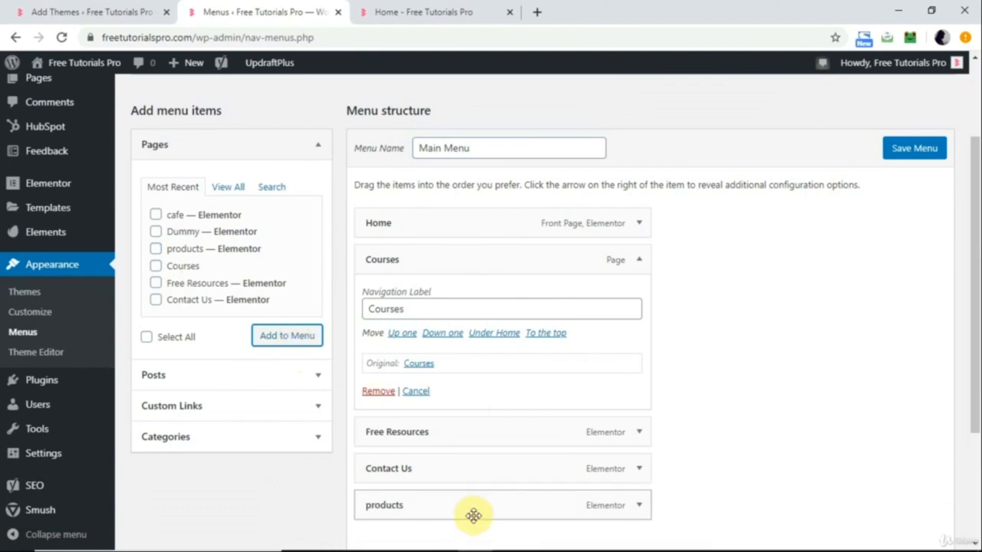
pyautogui.click(639, 260)
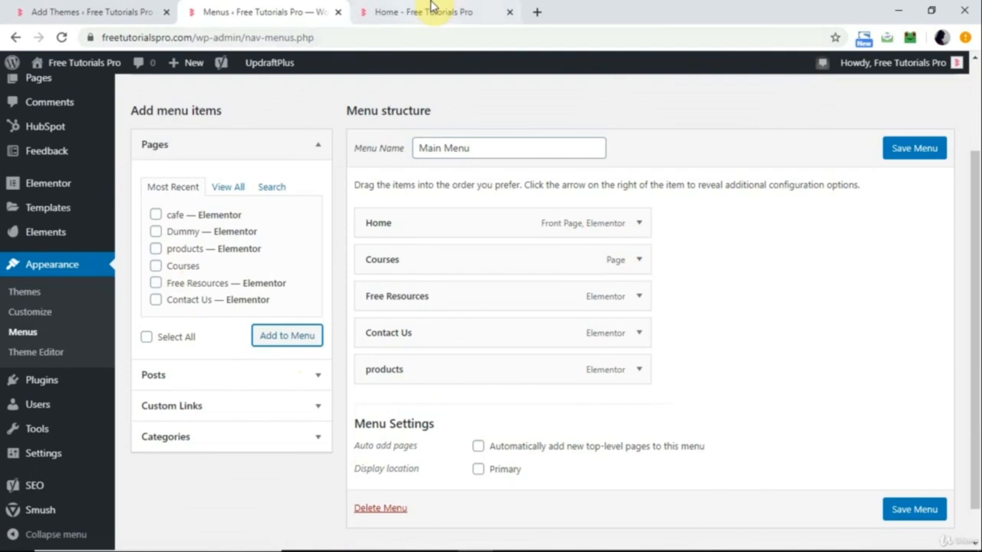
# Save Main Menu and reload the live home page to check its header navigation.
pyautogui.click(431, 8)
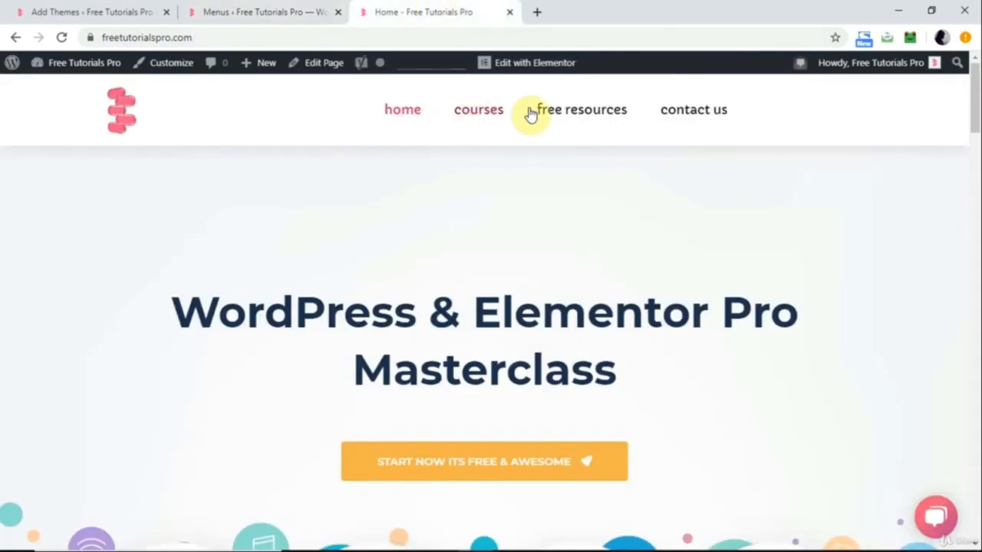
pyautogui.click(269, 14)
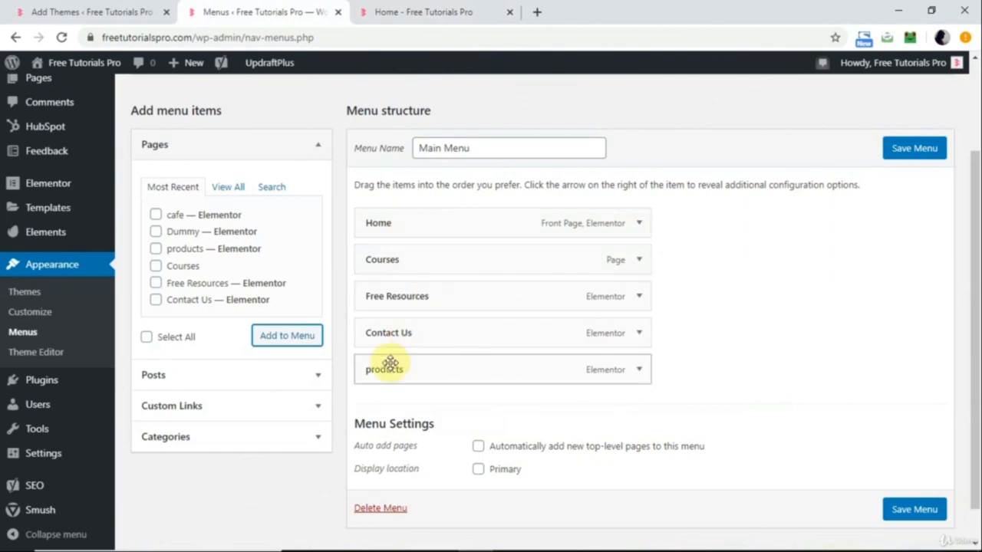
pyautogui.click(918, 149)
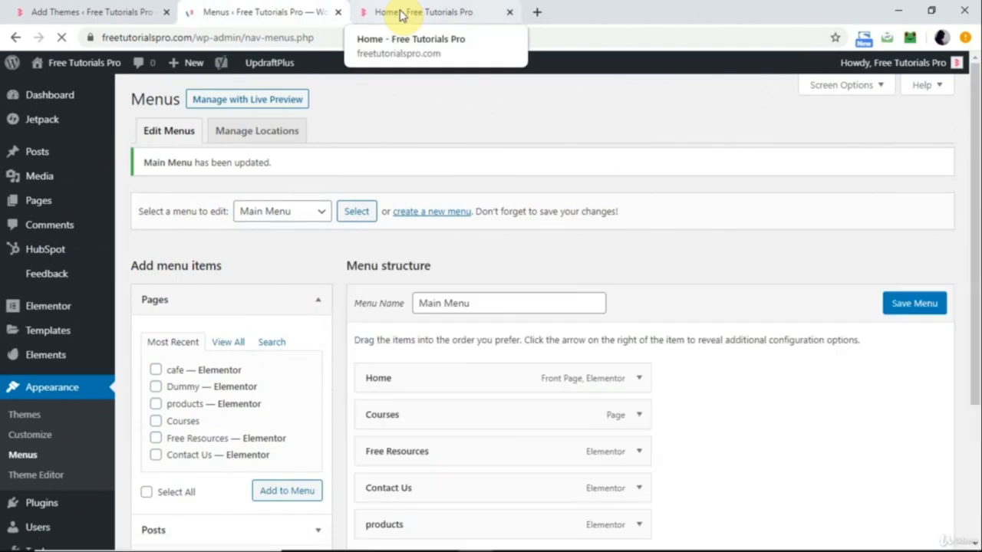
pyautogui.click(401, 14)
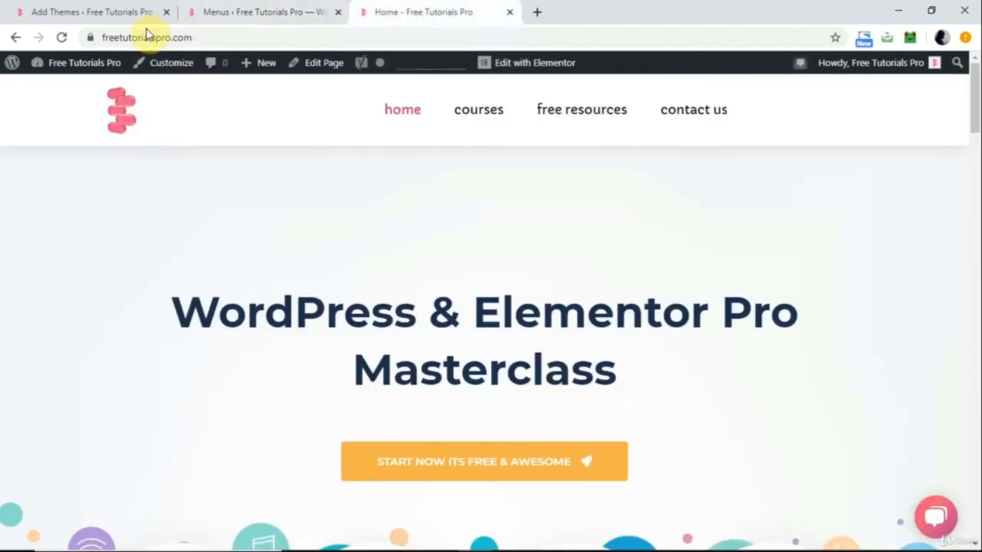
pyautogui.click(64, 39)
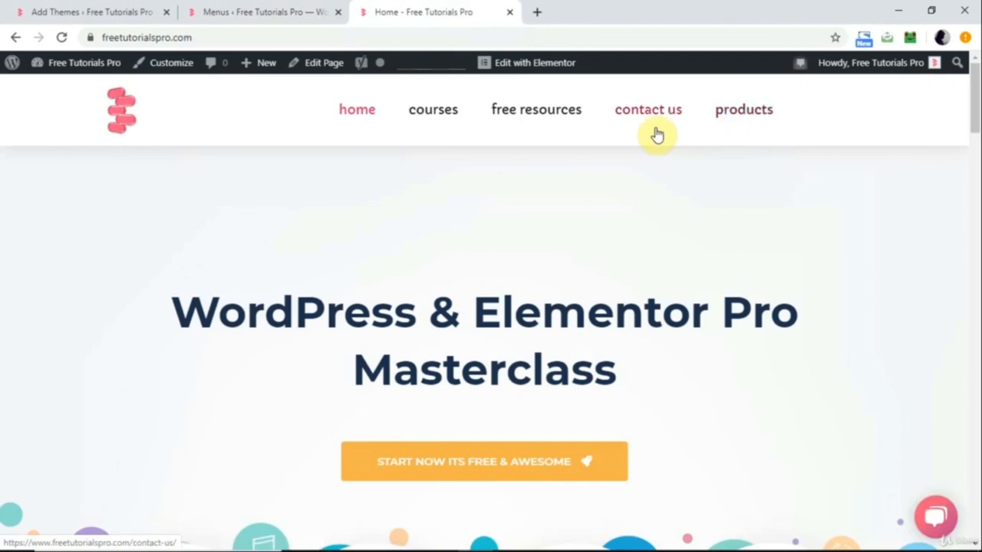
# Back on the Menus page, move the products item between Free Resources and Contact Us in Main Menu.
pyautogui.click(243, 12)
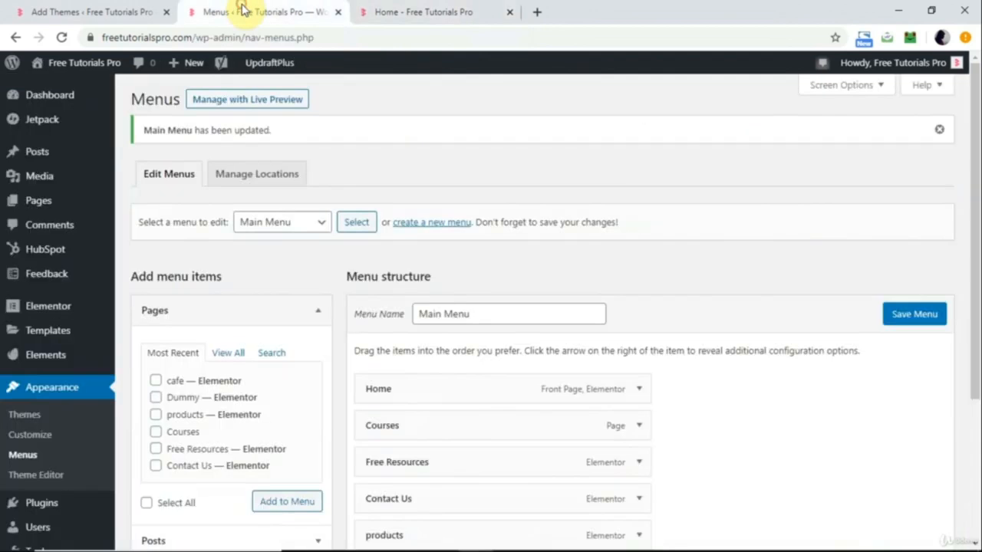
pyautogui.scroll(-3, 377, 284)
pyautogui.scroll(1, 377, 283)
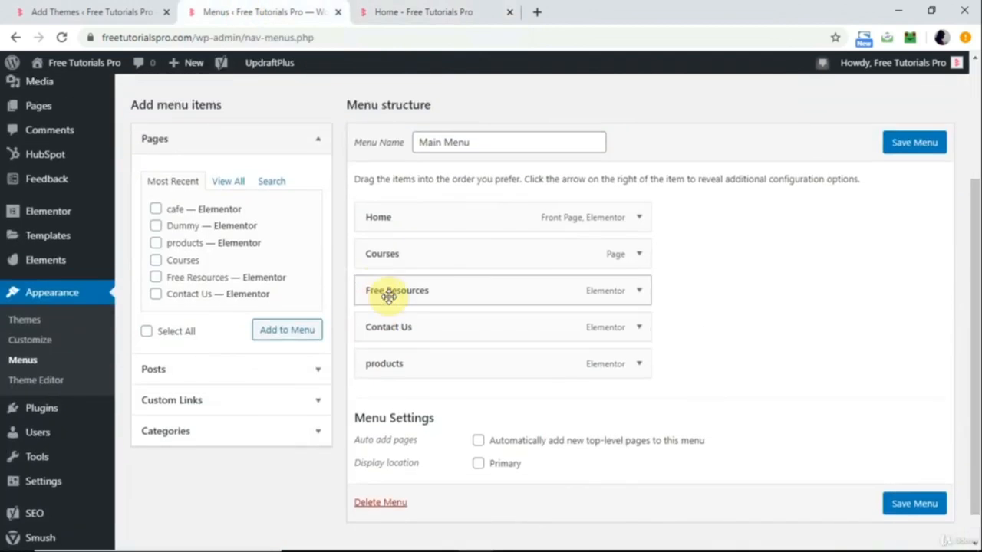
pyautogui.moveTo(420, 325); pyautogui.dragTo(400, 254)
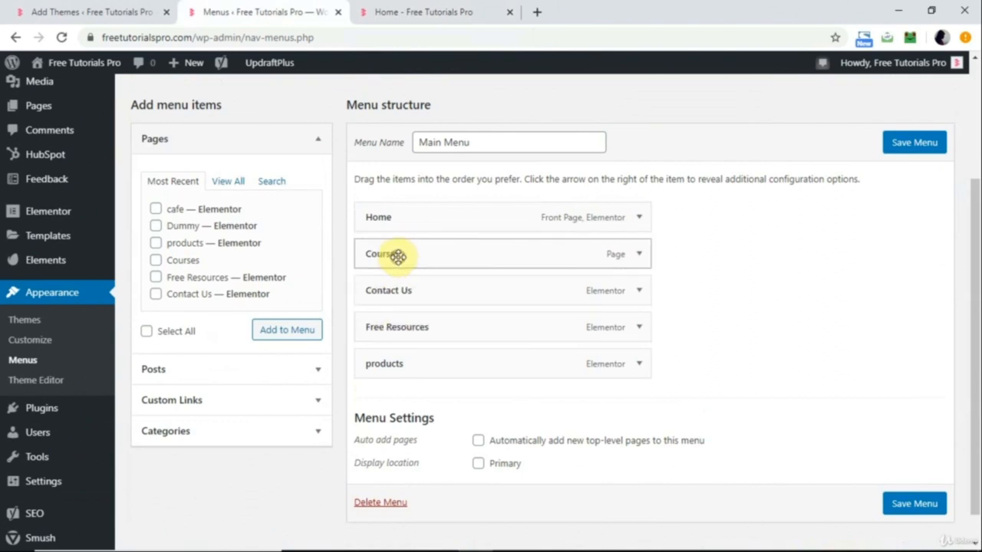
pyautogui.moveTo(394, 323); pyautogui.dragTo(390, 289)
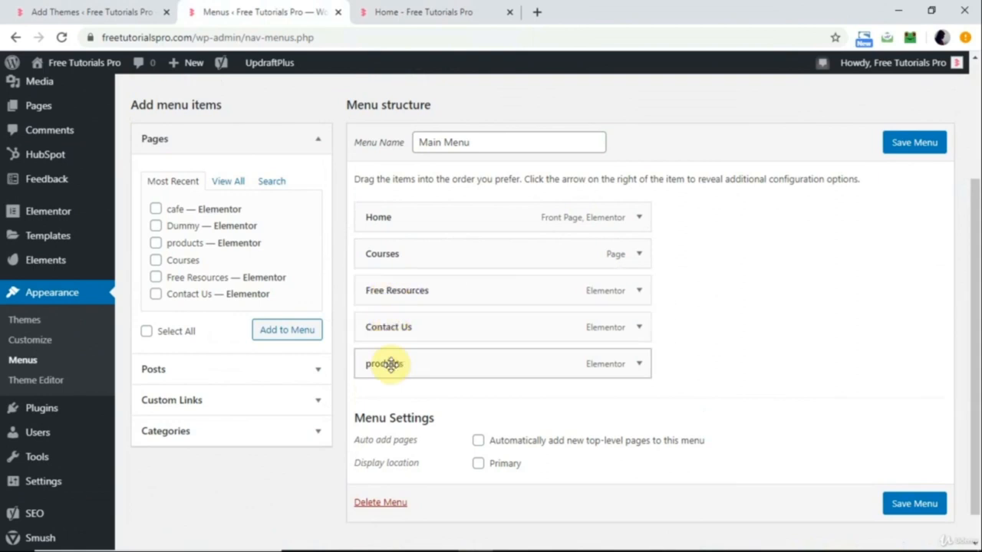
pyautogui.moveTo(393, 360); pyautogui.dragTo(373, 326)
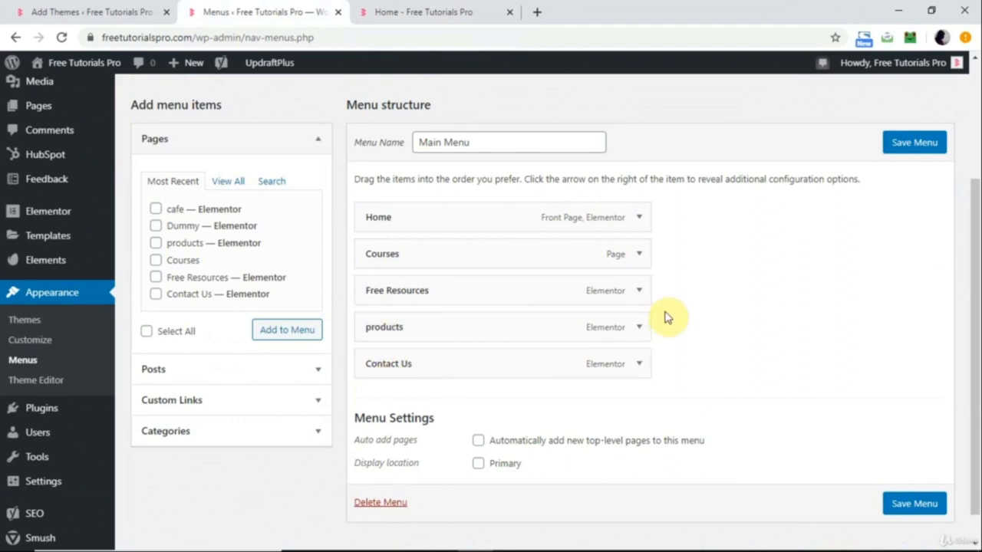
# Save the reordered Main Menu and reload the live home page to check the item order.
pyautogui.click(921, 148)
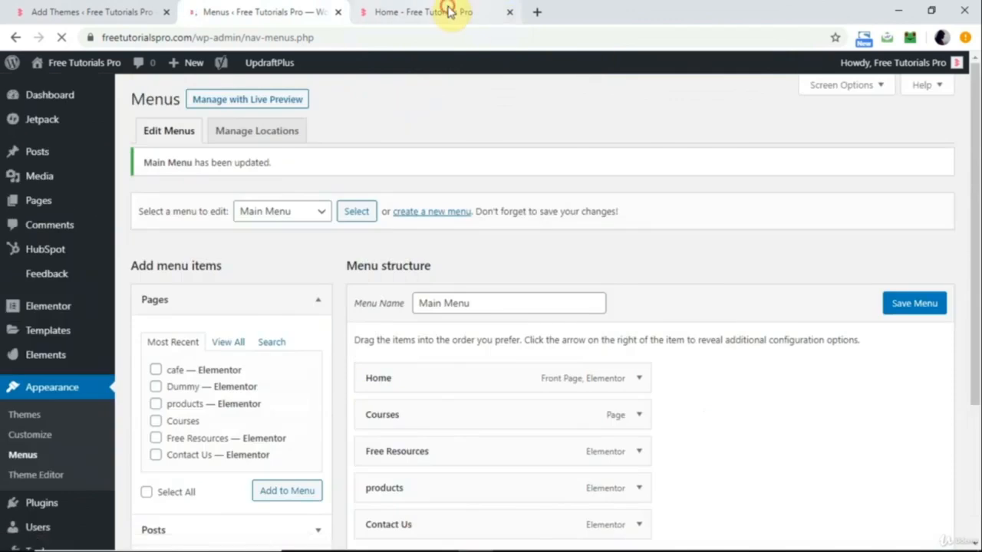
pyautogui.click(450, 12)
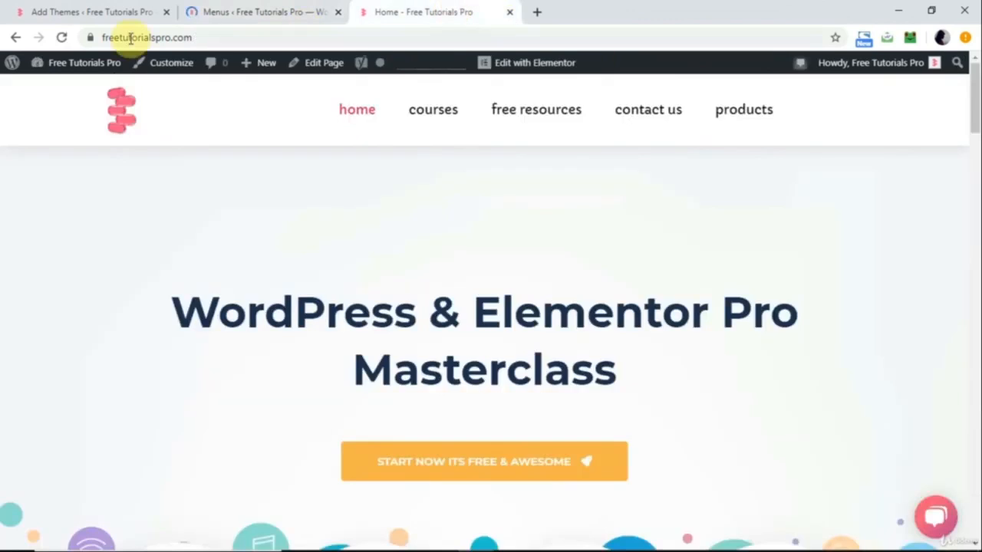
pyautogui.click(62, 39)
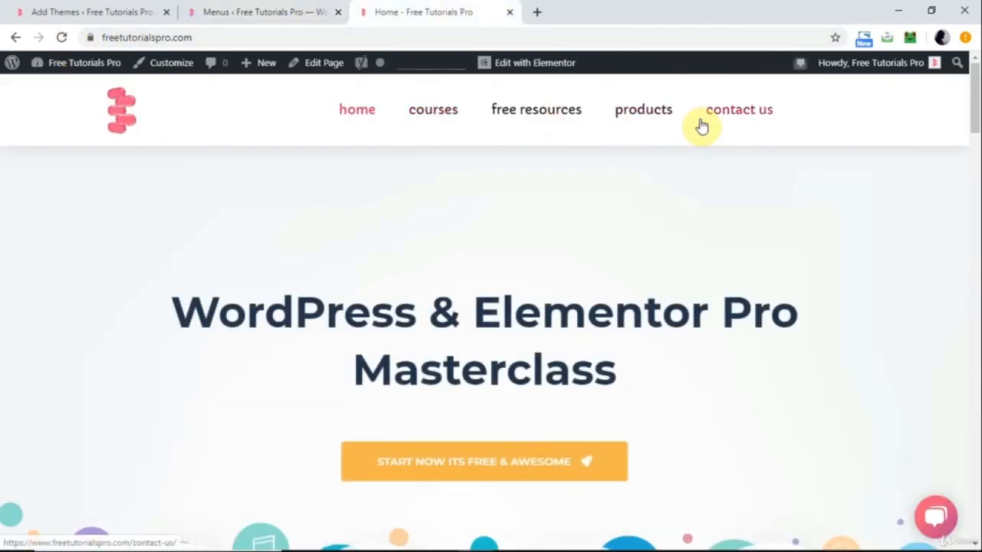
# Return to the Menus page and view the Posts and Custom Links options for adding menu items.
pyautogui.click(258, 12)
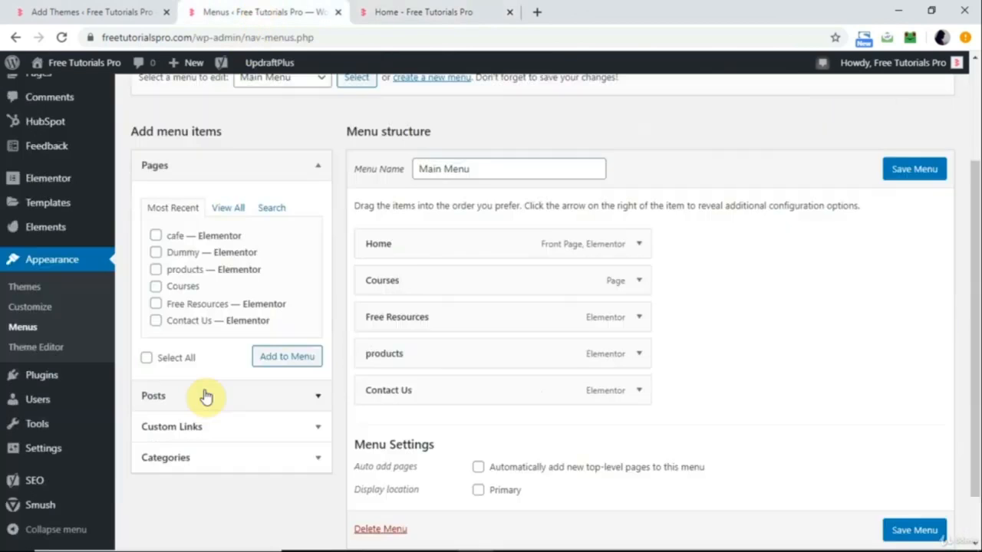
pyautogui.click(206, 397)
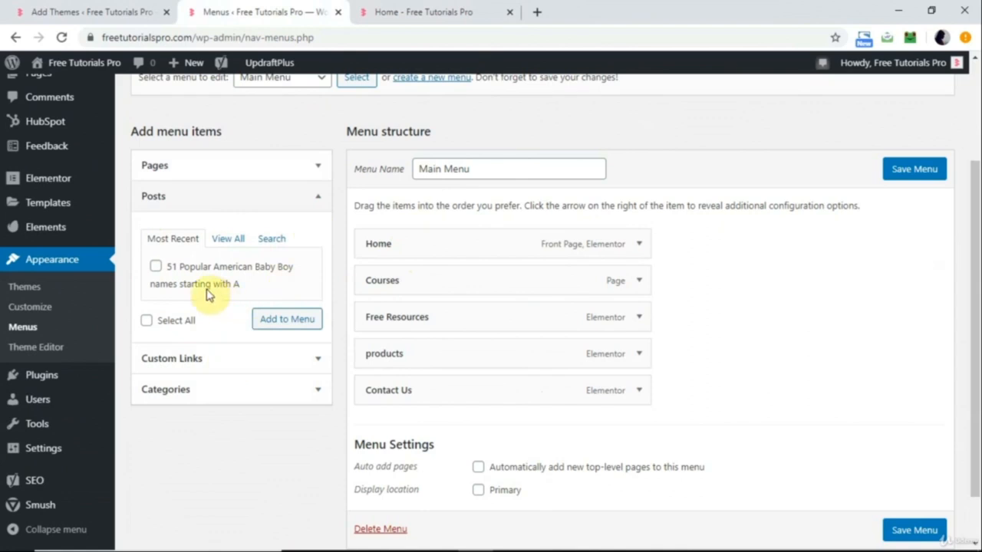
pyautogui.click(211, 358)
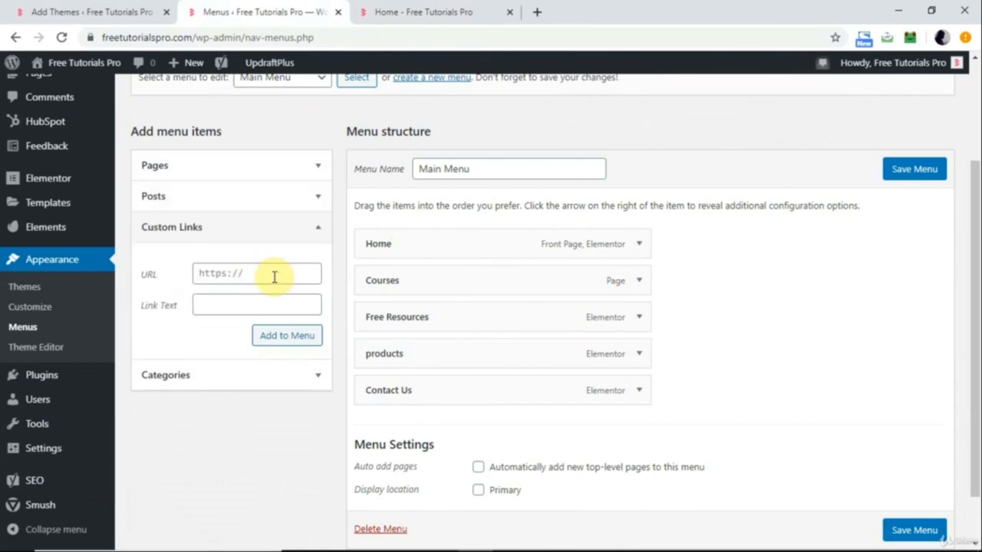
pyautogui.click(536, 13)
pyautogui.write('elementor.com')
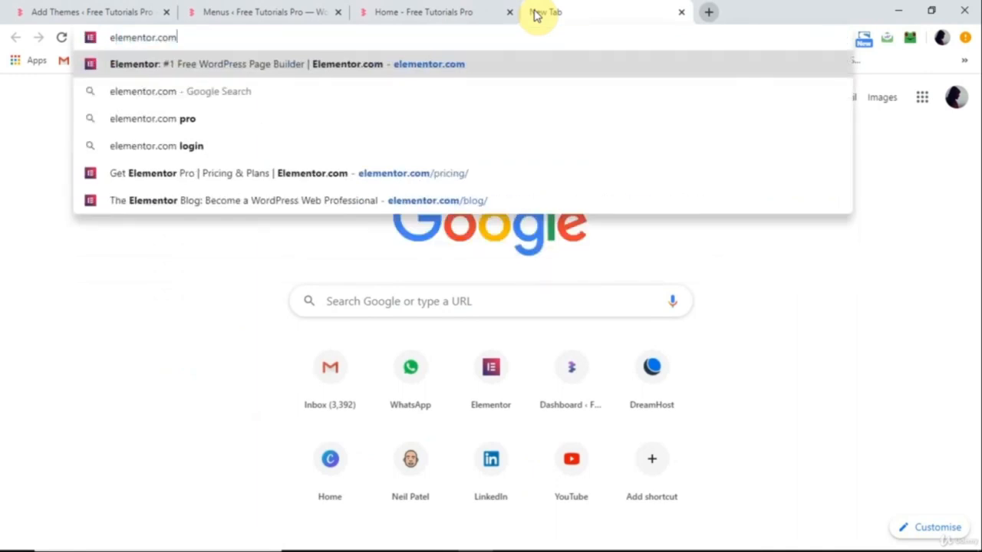
pyautogui.press('Return')
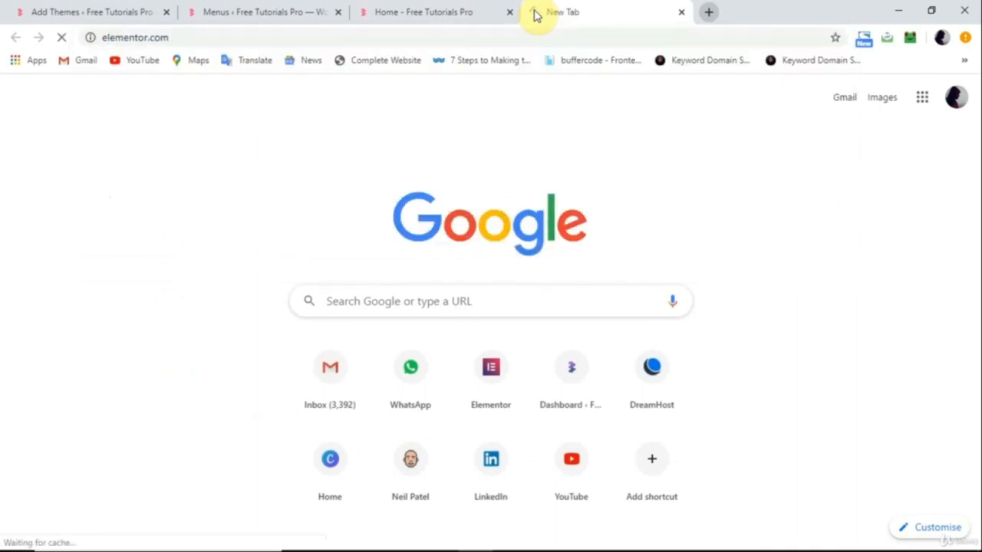
pyautogui.click(302, 38)
pyautogui.hotkey('ctrl', 'c')
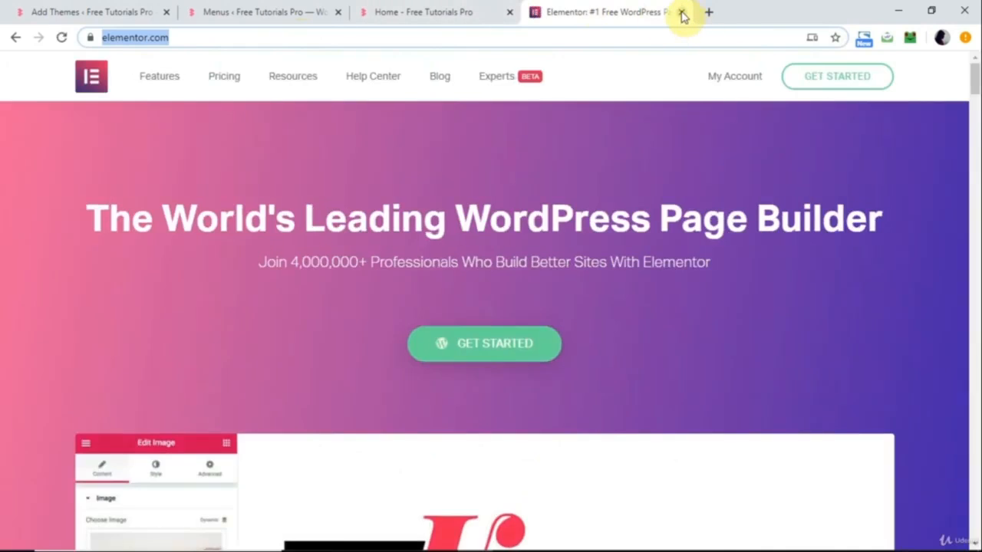
pyautogui.click(681, 11)
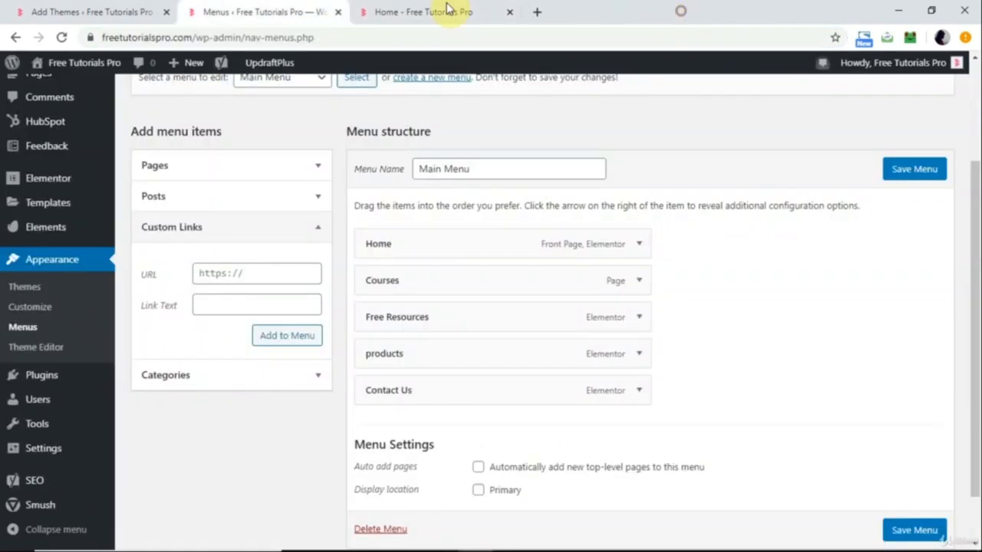
pyautogui.click(237, 274)
pyautogui.hotkey('ctrl', 'v')
pyautogui.click(217, 305)
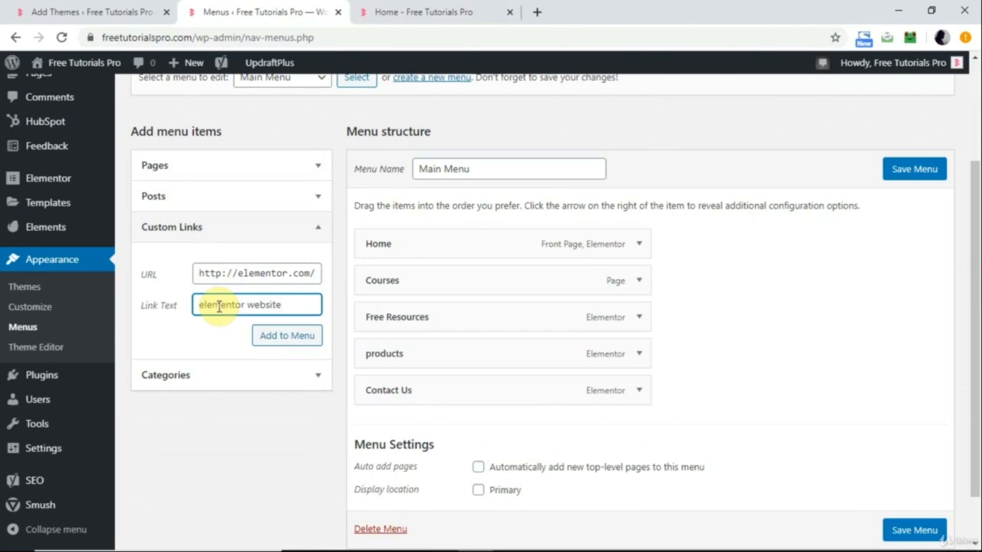
pyautogui.click(283, 337)
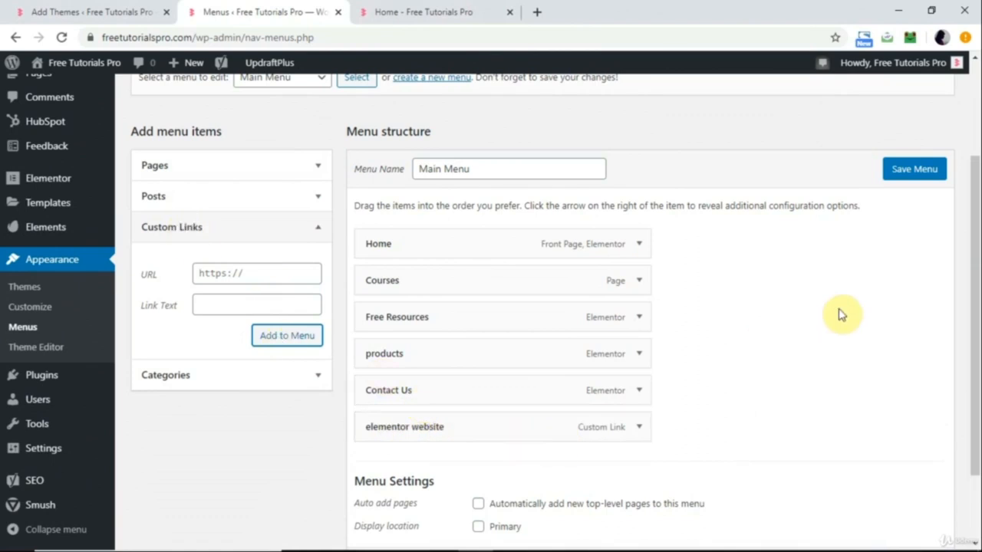
# Save Main Menu with the new custom link and reload the live home page to check the header navigation.
pyautogui.click(926, 178)
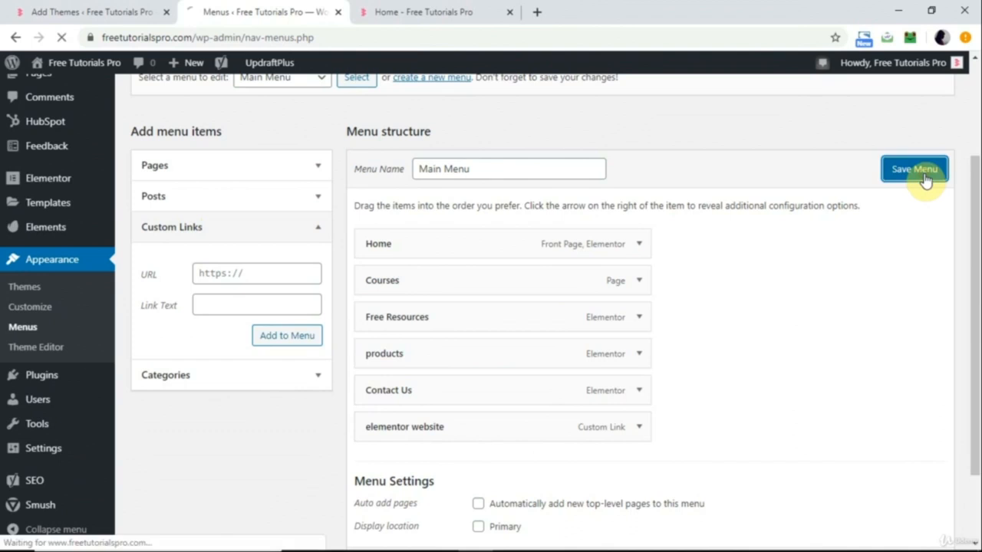
pyautogui.click(415, 15)
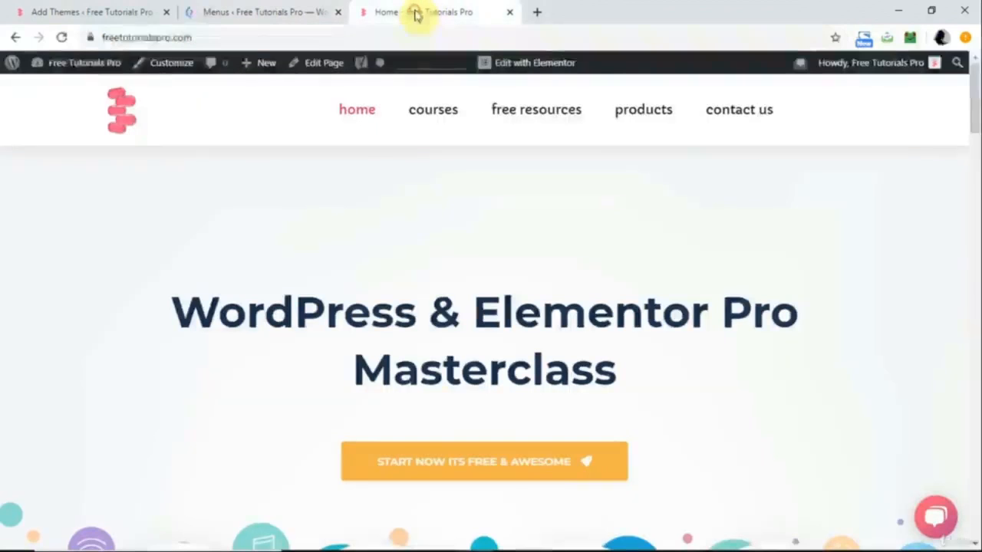
pyautogui.click(63, 39)
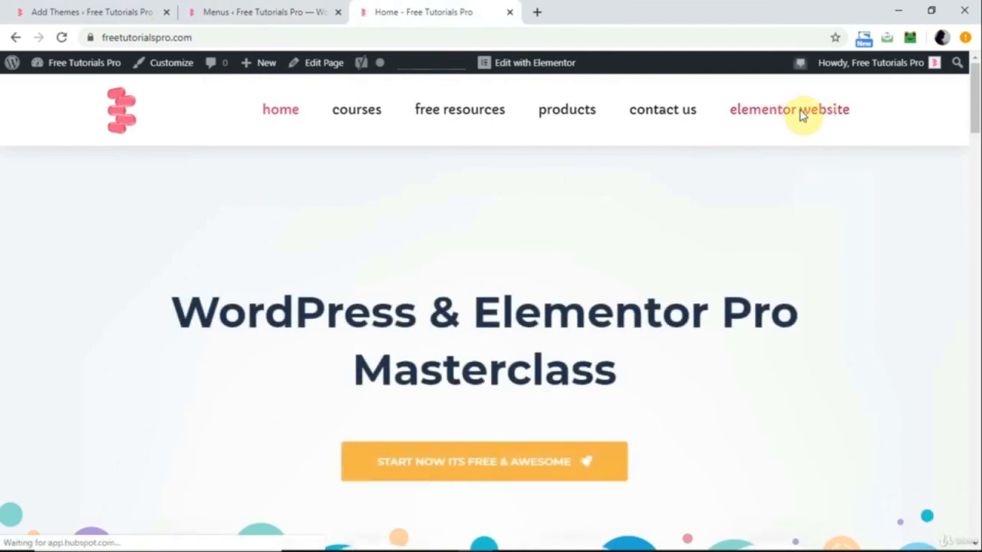
# Test the header's elementor website link by opening it in a new browser tab, then close that tab.
pyautogui.rightClick(785, 115)
pyautogui.click(798, 123)
pyautogui.click(652, 12)
pyautogui.click(682, 11)
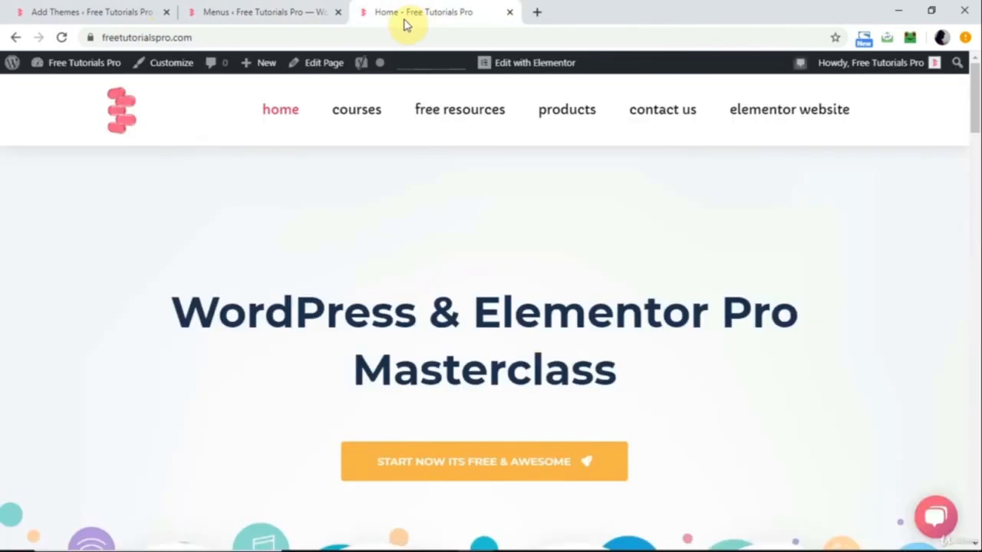
# Return to the Menus page and view which menus are available for editing, keeping Main Menu selected.
pyautogui.click(255, 8)
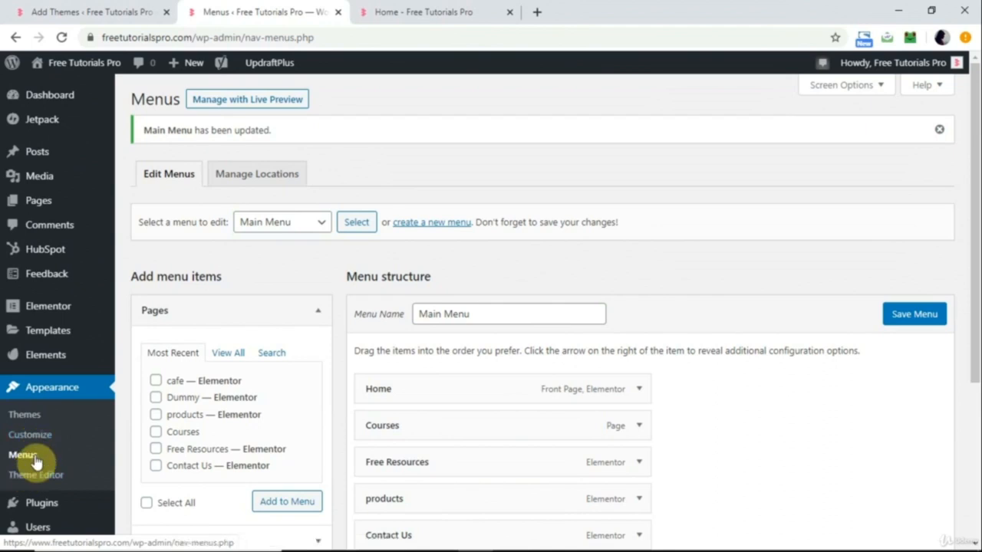
pyautogui.click(326, 227)
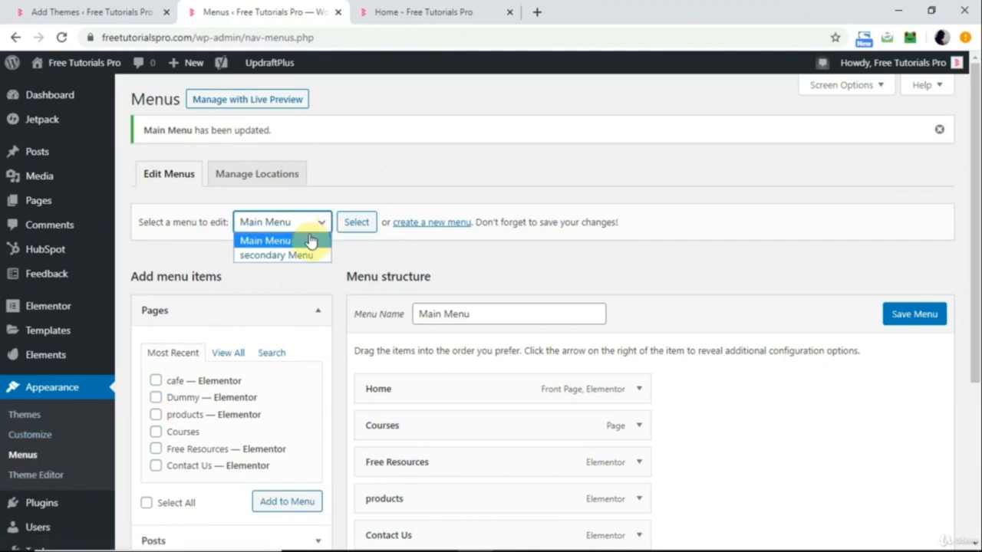
pyautogui.click(287, 286)
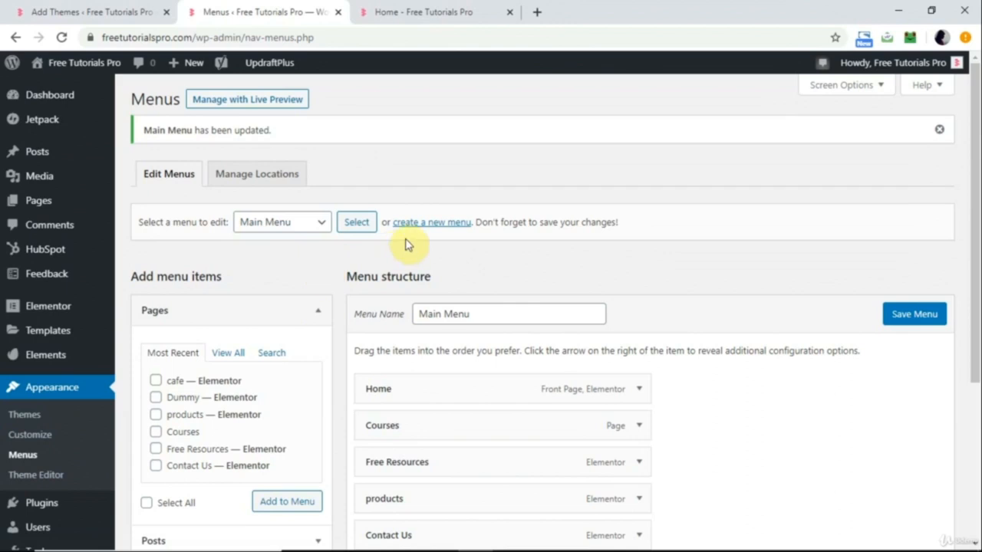
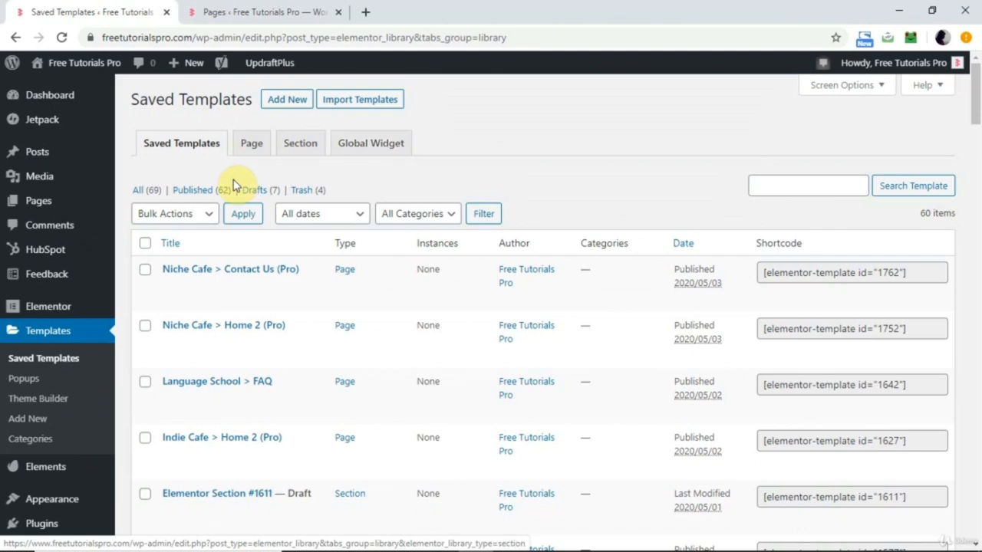
# Show templates of every type in the Templates list and look through the entries.
pyautogui.click(138, 193)
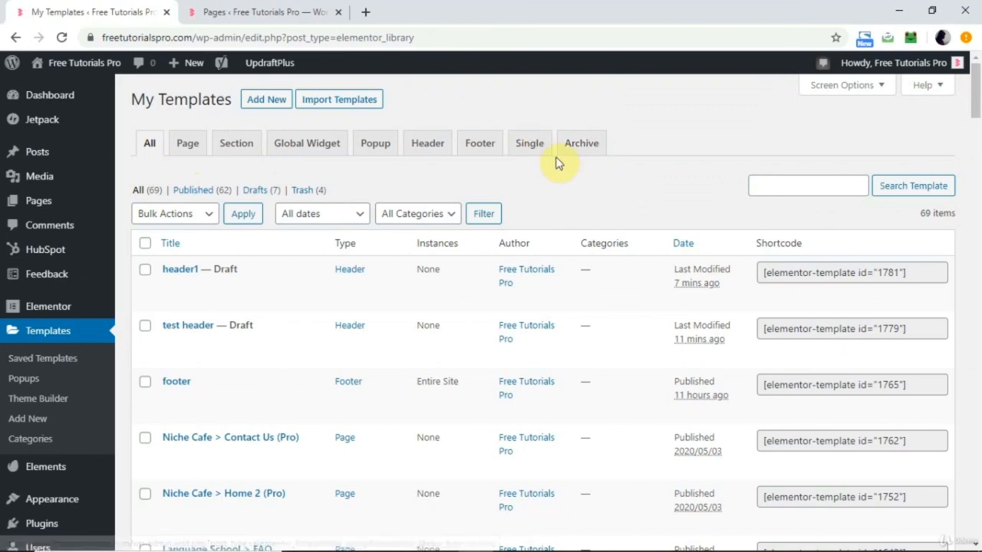
pyautogui.scroll(-15, 314, 267)
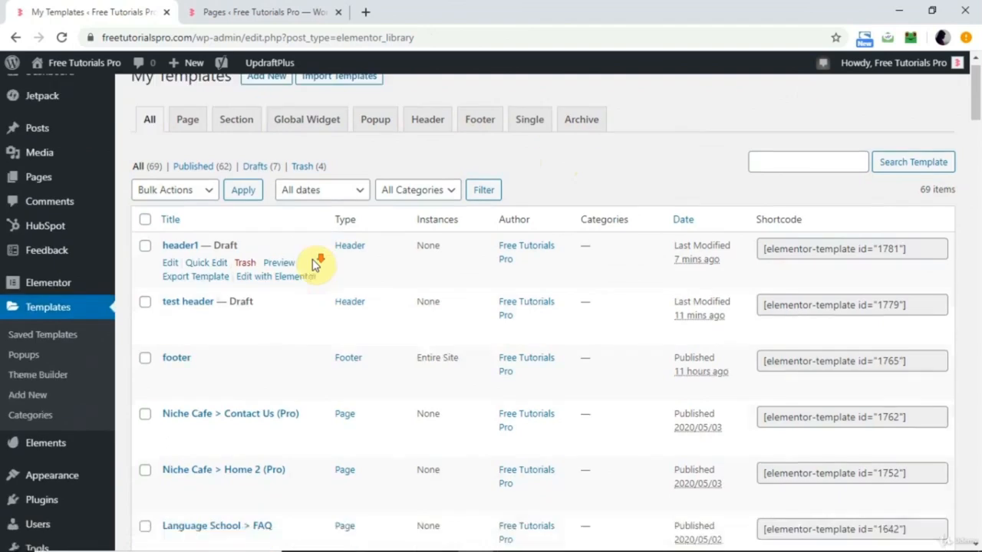
pyautogui.scroll(-20, 315, 266)
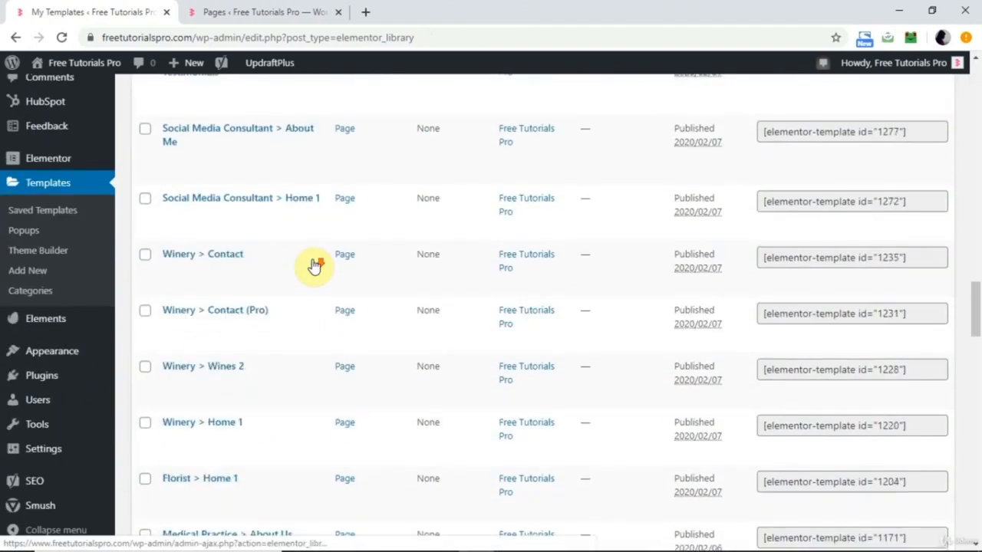
pyautogui.scroll(-1, 315, 266)
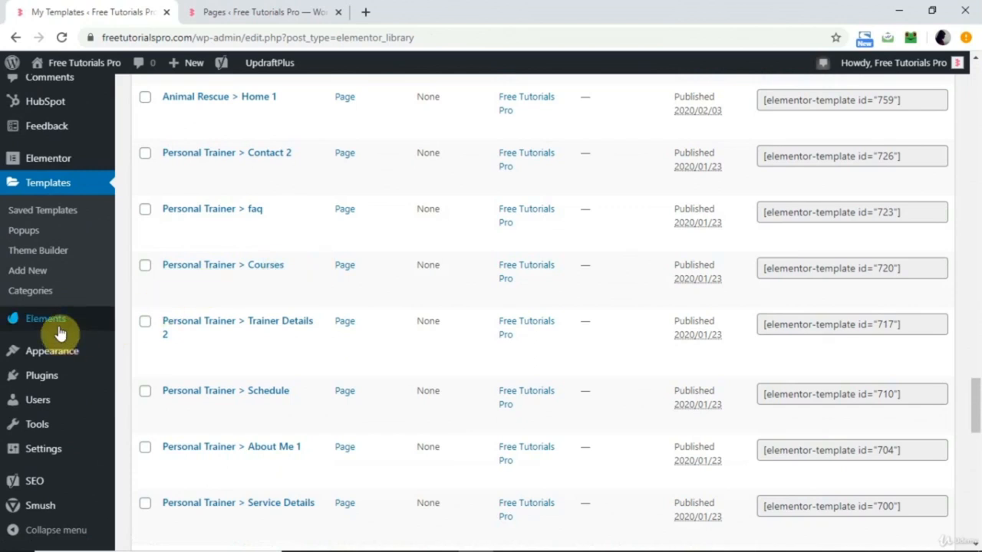
pyautogui.moveTo(63, 330)
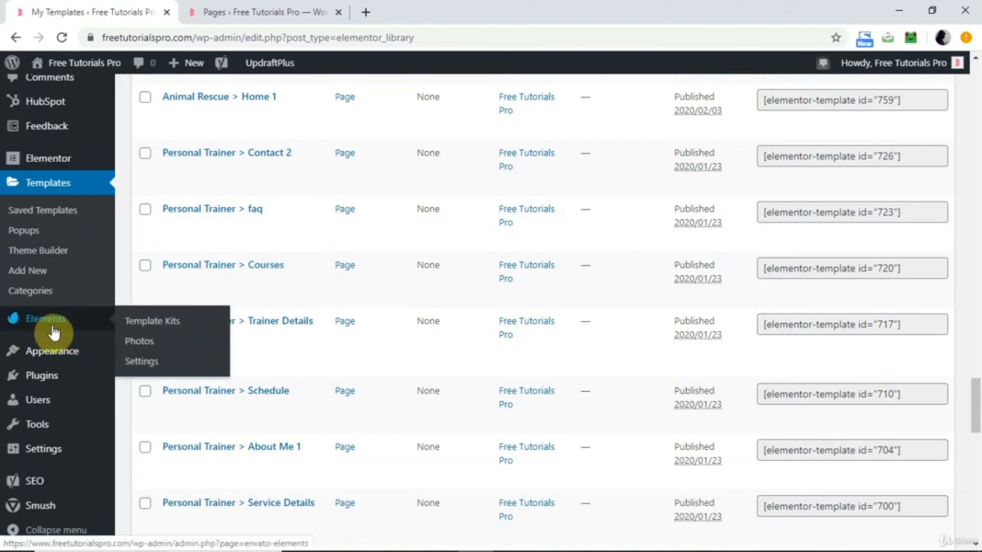
pyautogui.scroll(10, 312, 263)
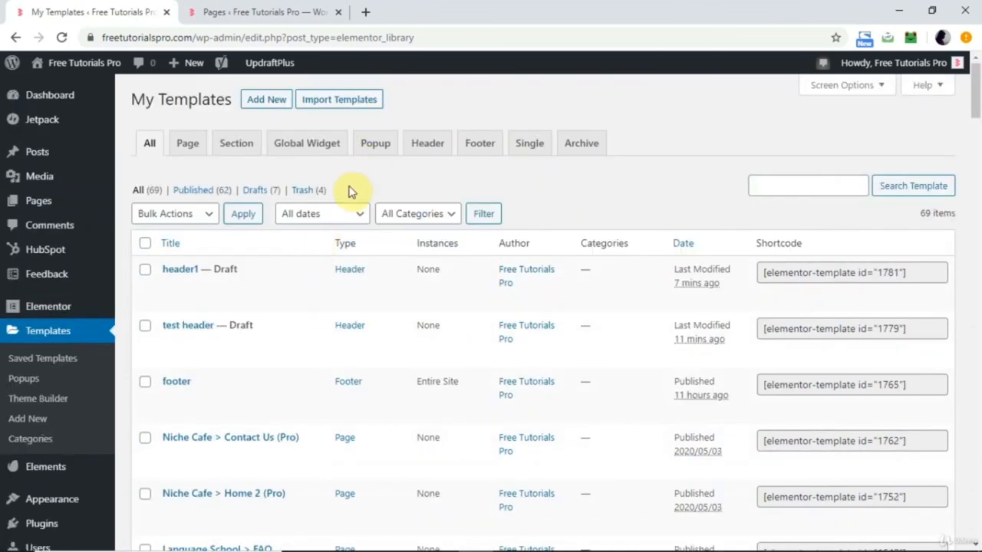
# Create a new Elementor template of type Header named "test".
pyautogui.click(276, 103)
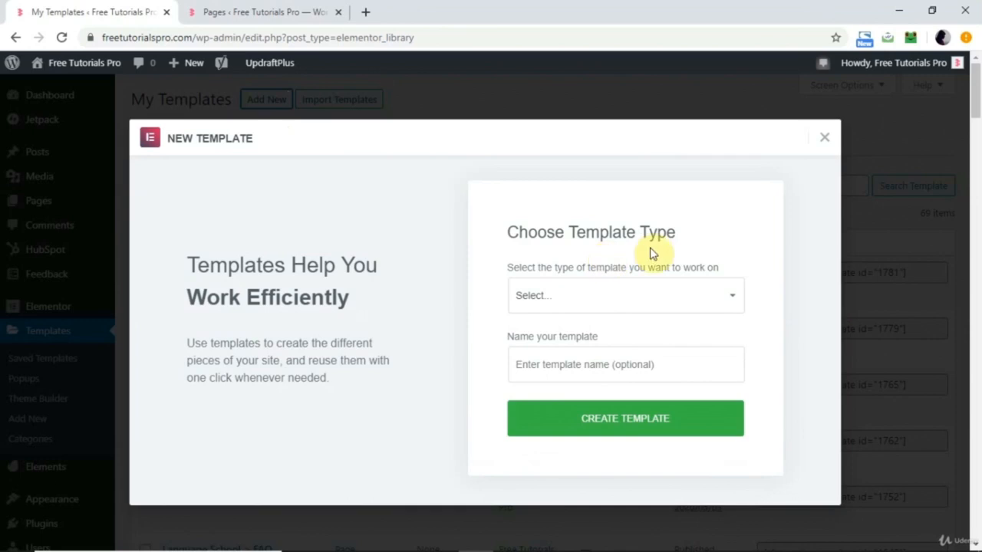
pyautogui.click(687, 302)
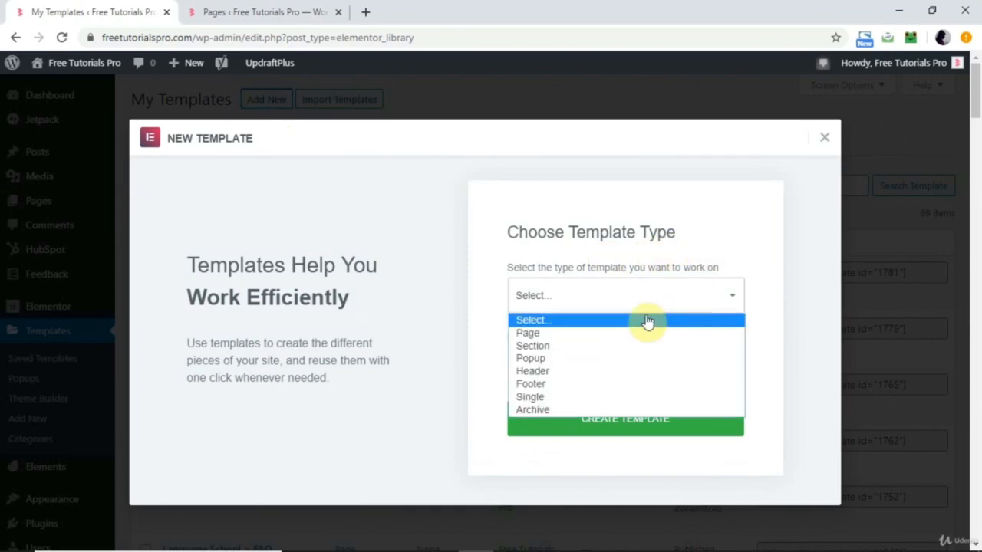
pyautogui.click(581, 375)
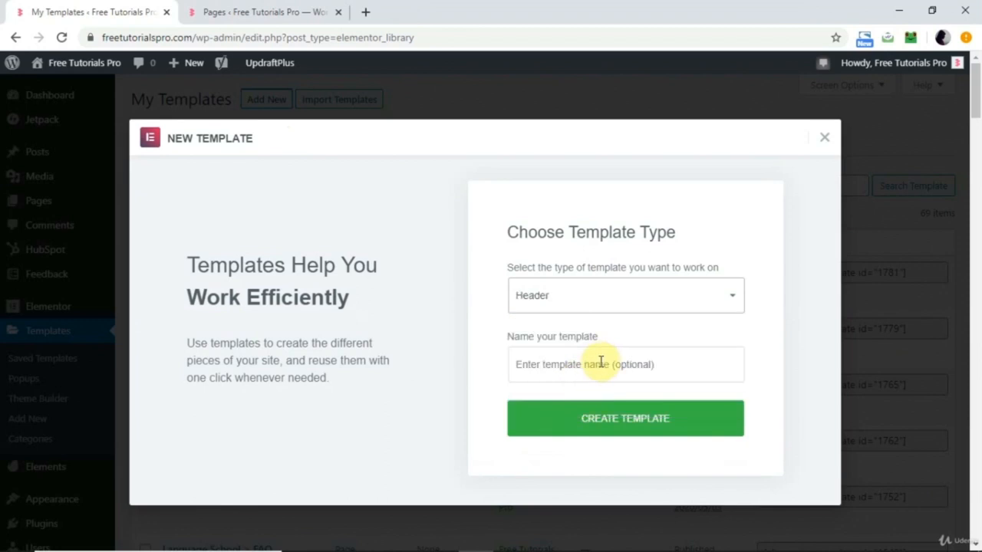
pyautogui.click(599, 365)
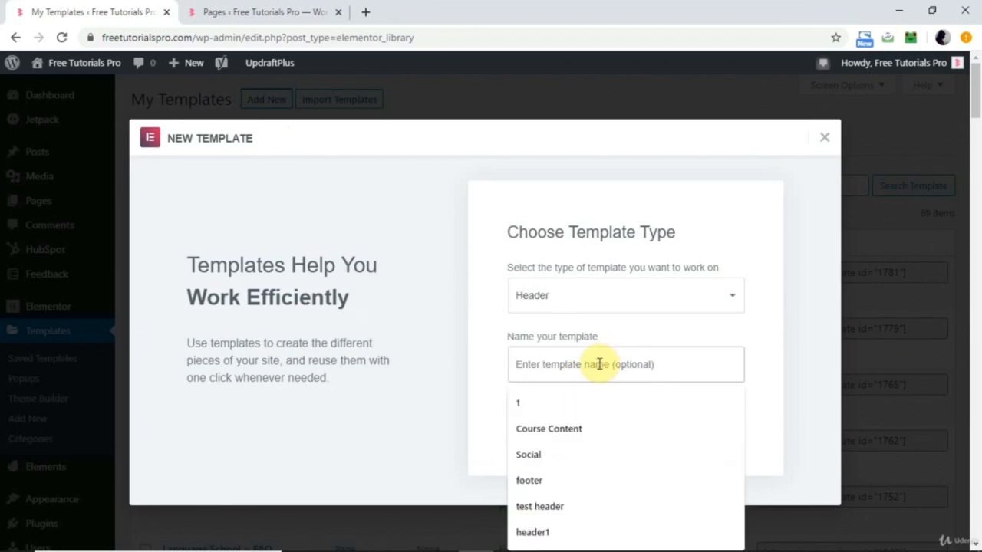
pyautogui.write('test')
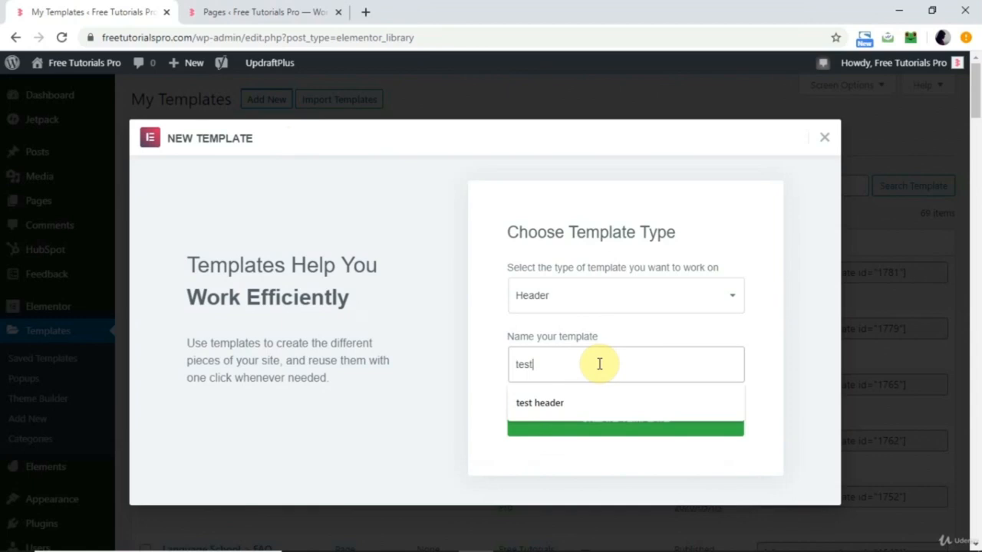
pyautogui.click(480, 381)
pyautogui.click(625, 433)
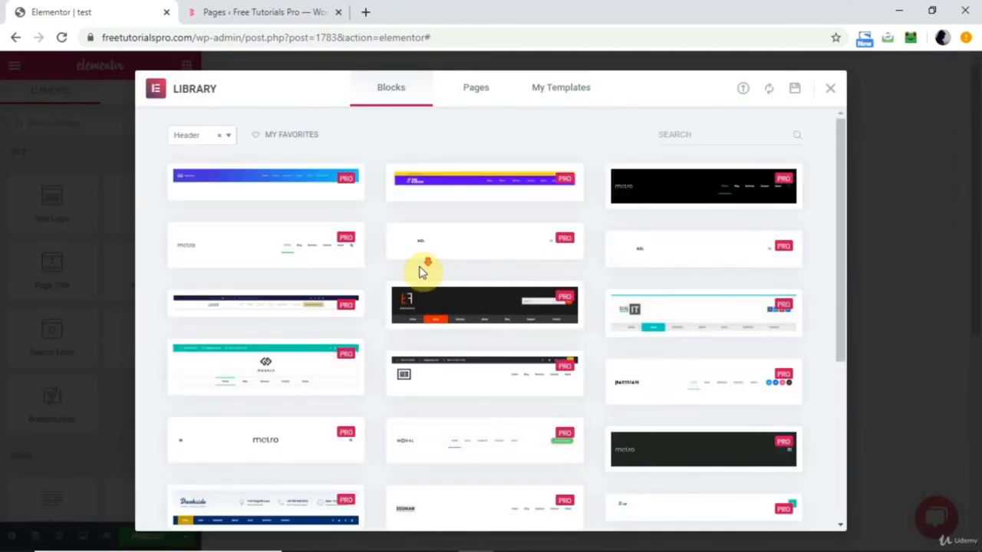
# Examine the header blocks in the template library and the other block categories available, keeping the Header category selected.
pyautogui.scroll(-5, 421, 272)
pyautogui.scroll(10, 420, 273)
pyautogui.click(228, 137)
pyautogui.scroll(-3, 200, 248)
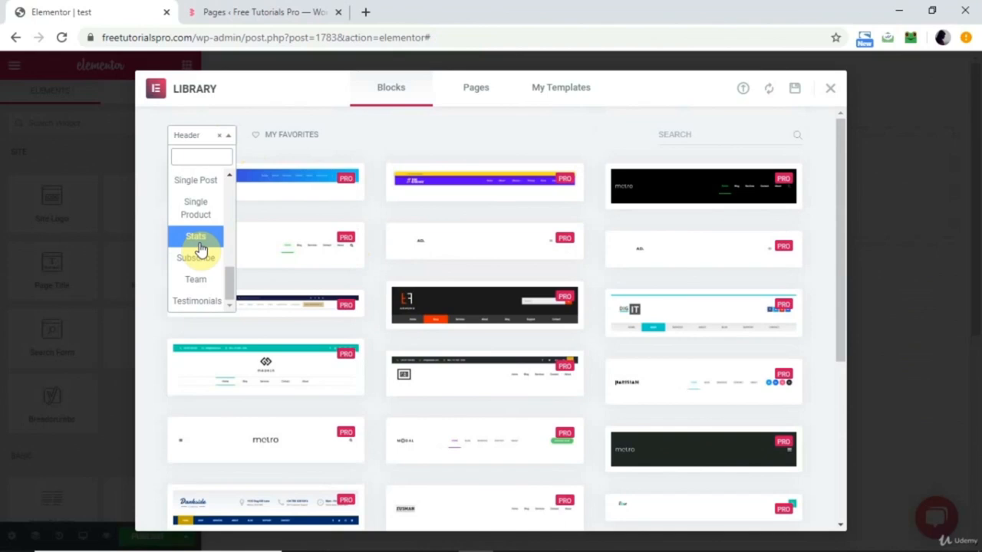
pyautogui.scroll(5, 201, 250)
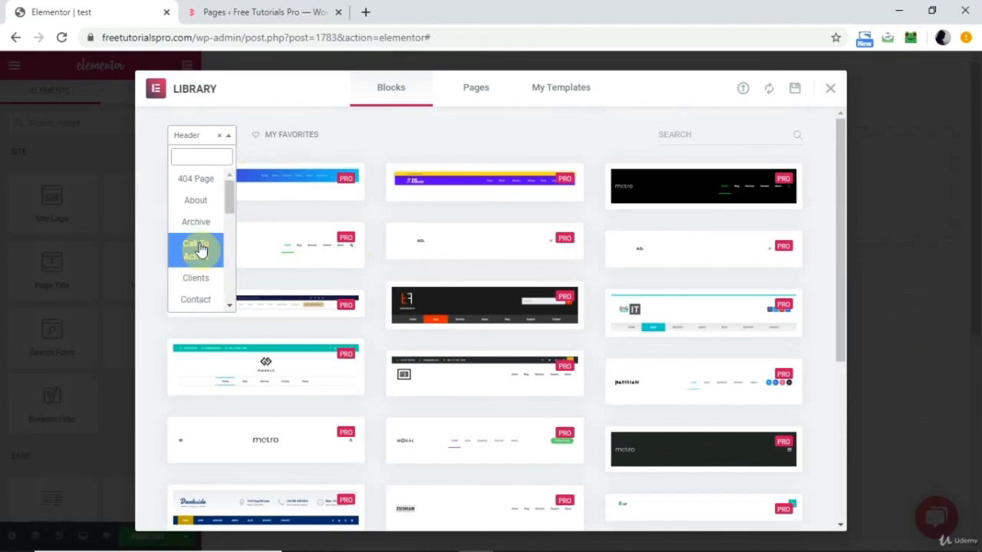
pyautogui.scroll(-3, 201, 250)
pyautogui.scroll(-2, 203, 251)
pyautogui.scroll(5, 203, 251)
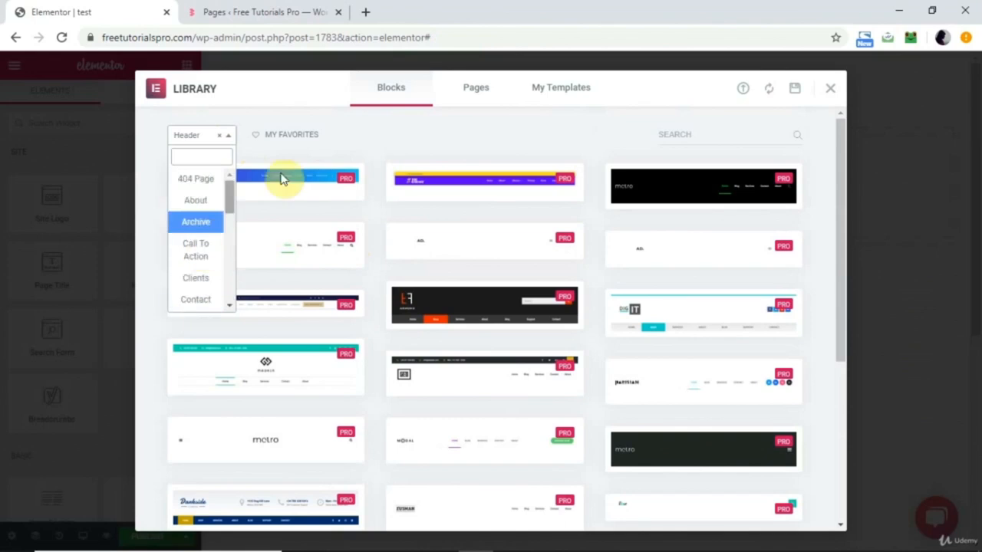
pyautogui.click(402, 147)
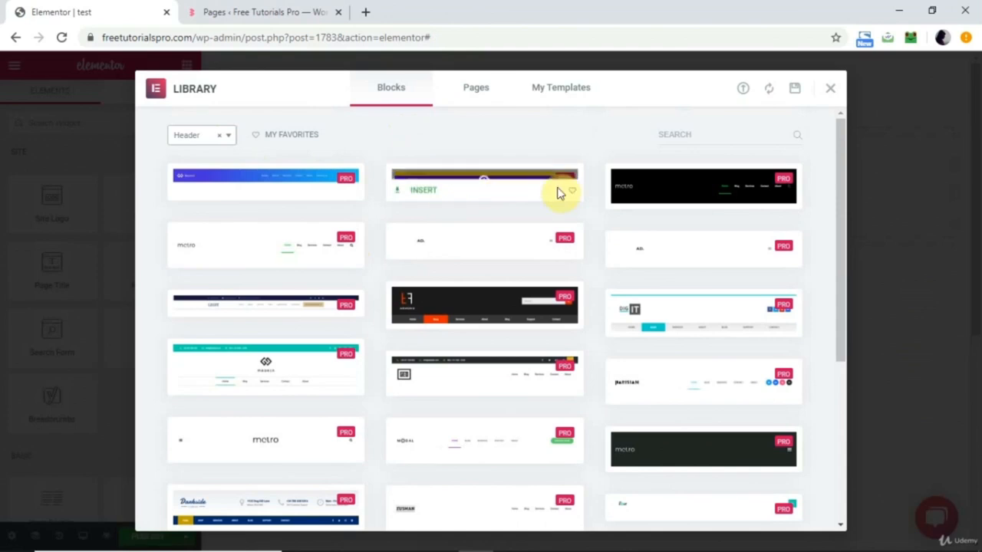
pyautogui.moveTo(458, 188)
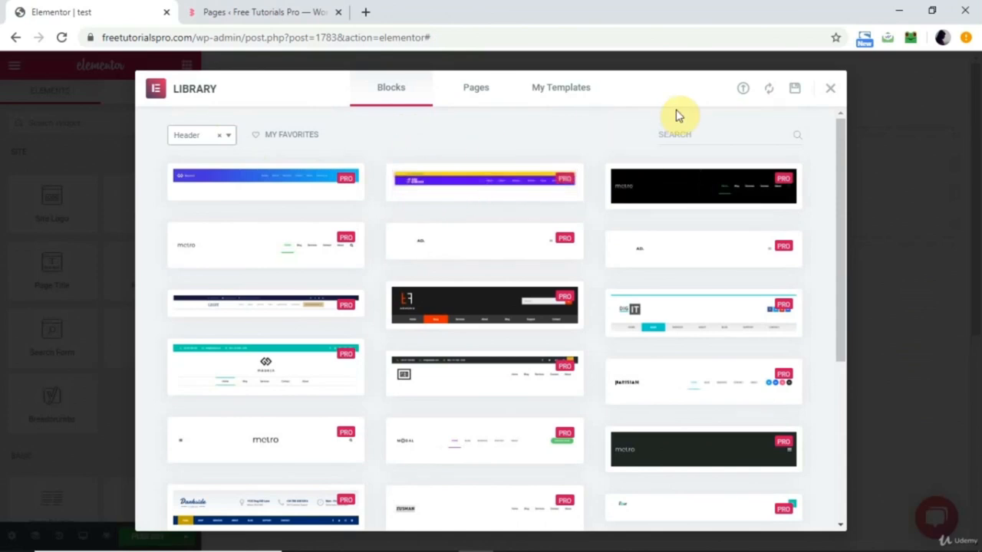
# Look through the saved templates in the library, close it, and review the My Templates list in the WordPress admin.
pyautogui.click(565, 92)
pyautogui.scroll(-5, 419, 361)
pyautogui.scroll(-15, 418, 360)
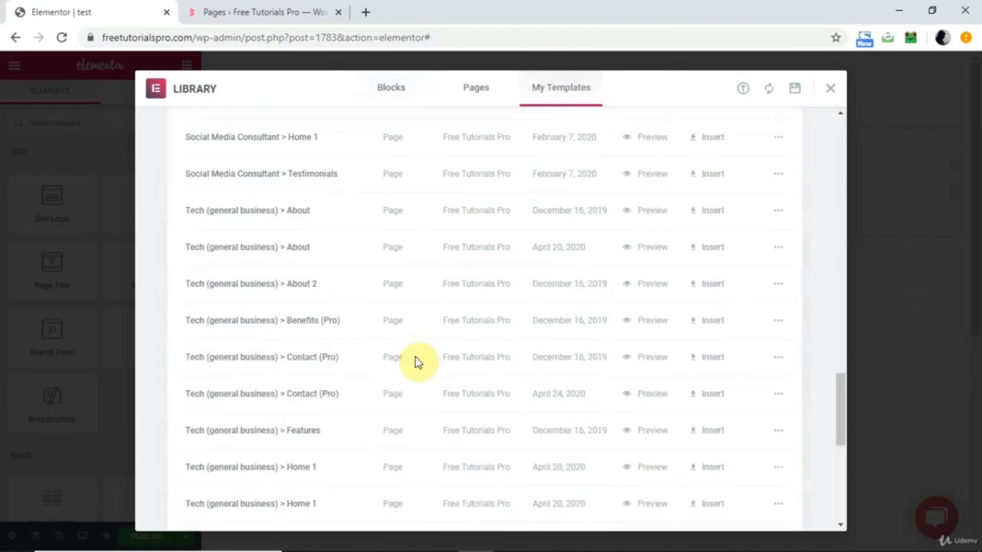
pyautogui.scroll(20, 418, 361)
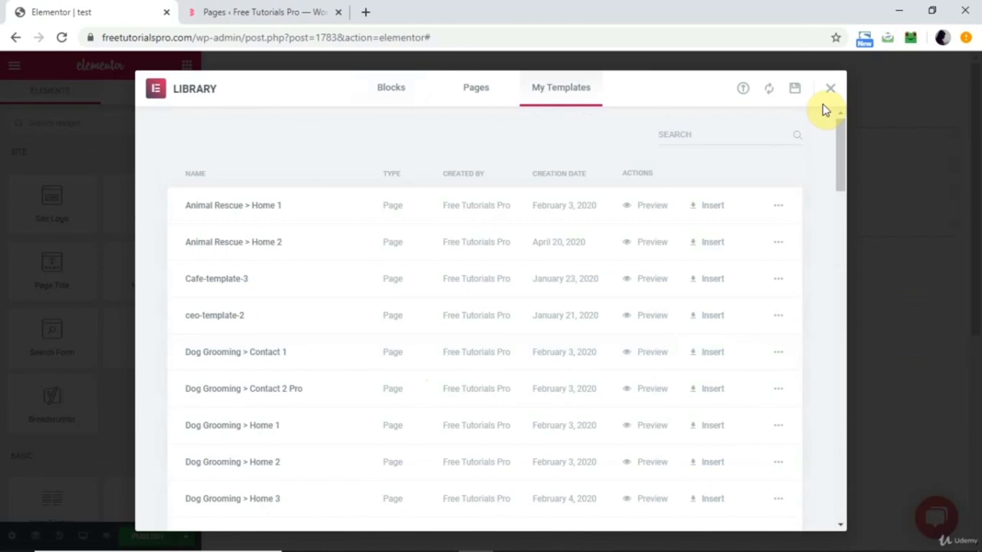
pyautogui.click(833, 92)
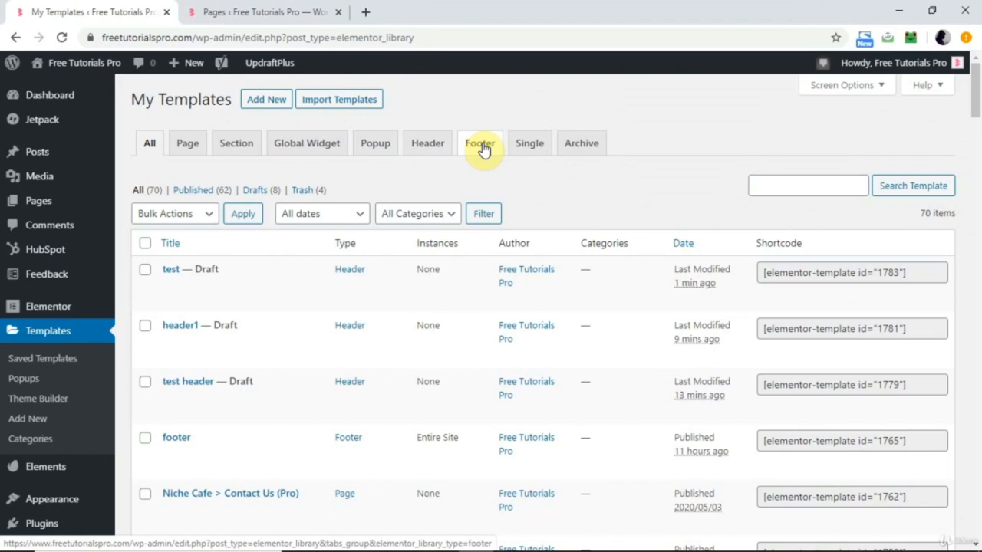
pyautogui.scroll(-3, 325, 312)
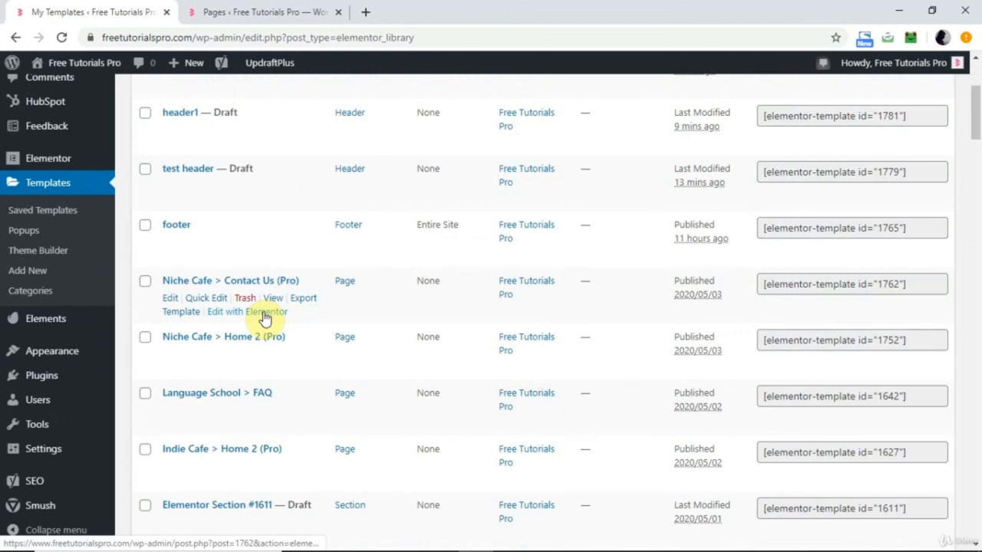
# Add a new page titled "Test" from the Pages list and open it for editing with Elementor.
pyautogui.click(254, 13)
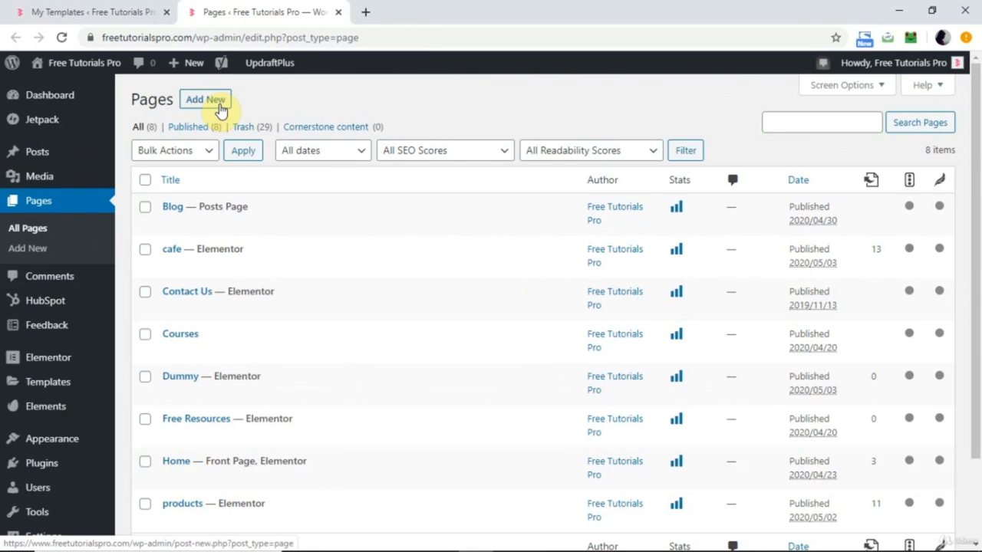
pyautogui.click(214, 108)
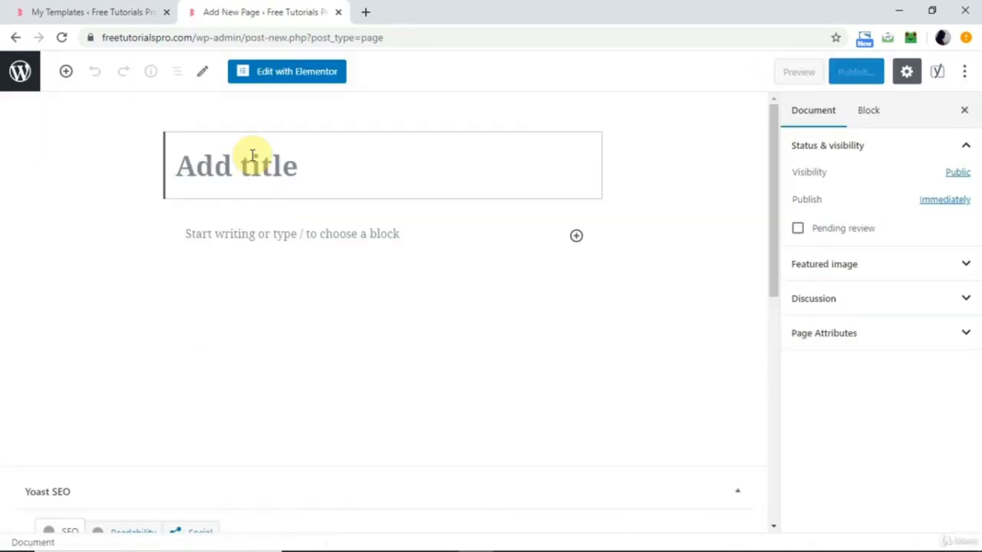
pyautogui.write('Test')
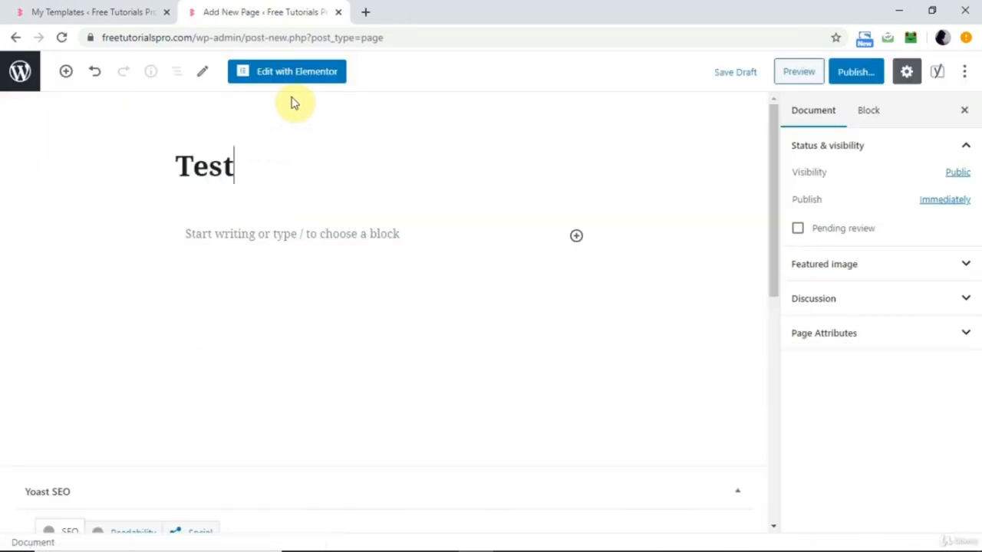
pyautogui.click(315, 75)
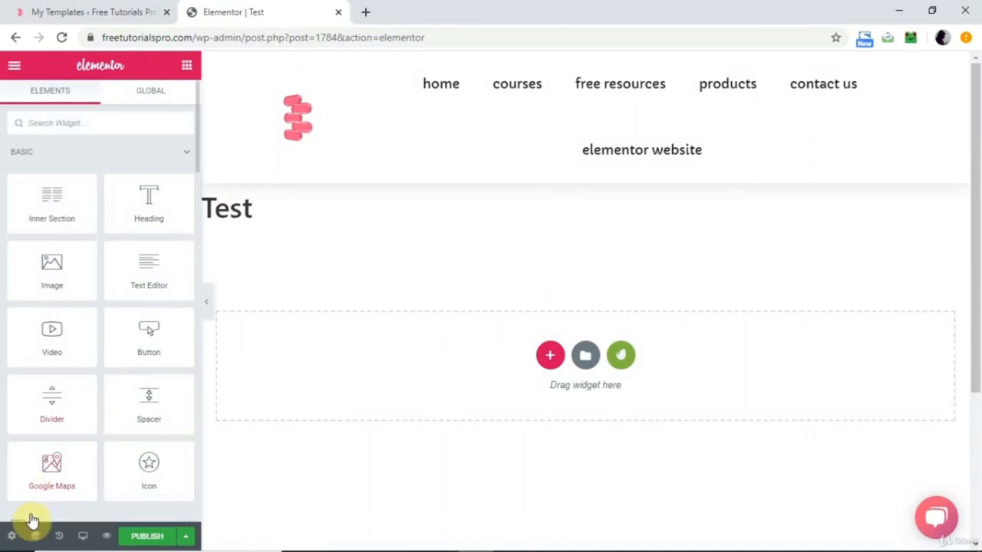
# Set the Test page's layout to Elementor Full Width.
pyautogui.click(12, 539)
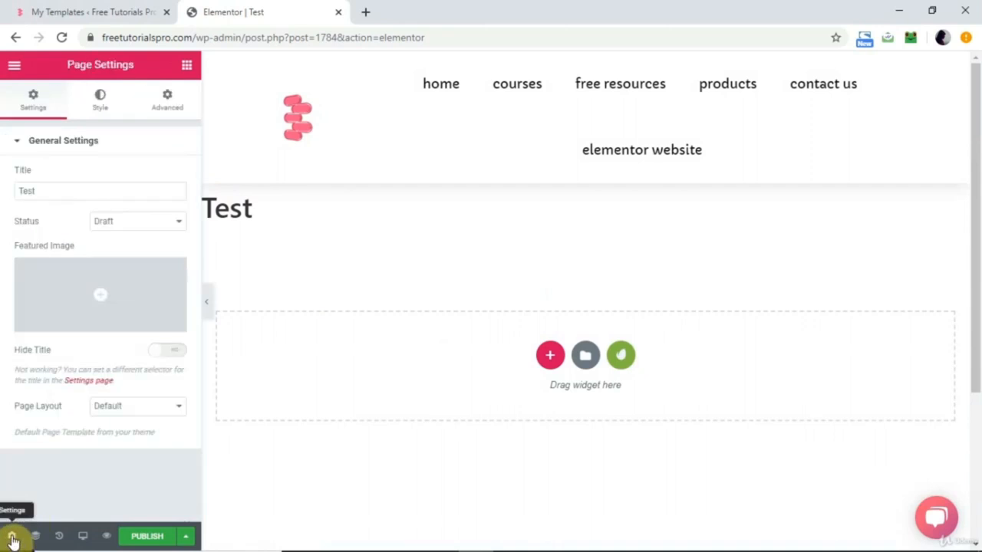
pyautogui.click(131, 410)
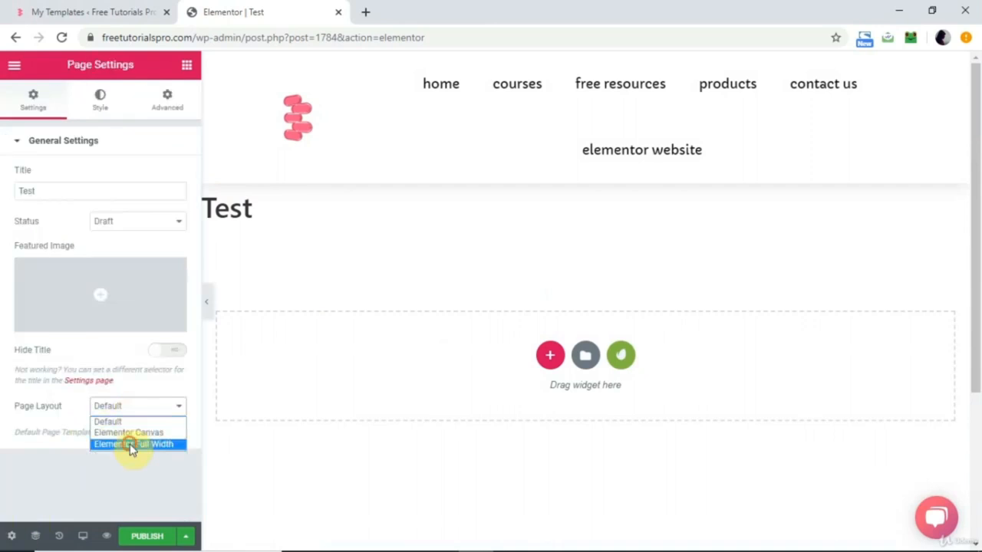
pyautogui.click(132, 445)
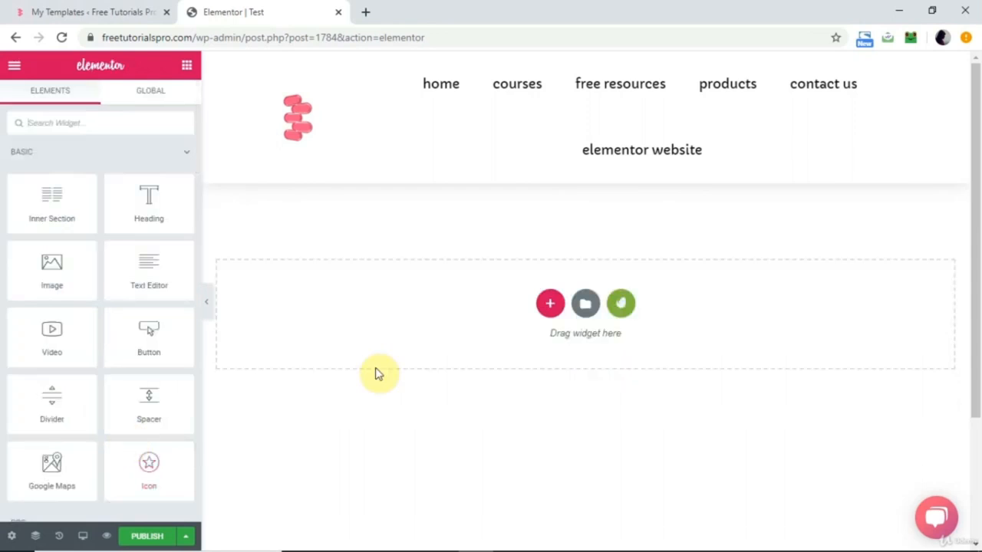
# Add a one-column section with a three-column section below it, and narrow the first of the three columns.
pyautogui.click(550, 305)
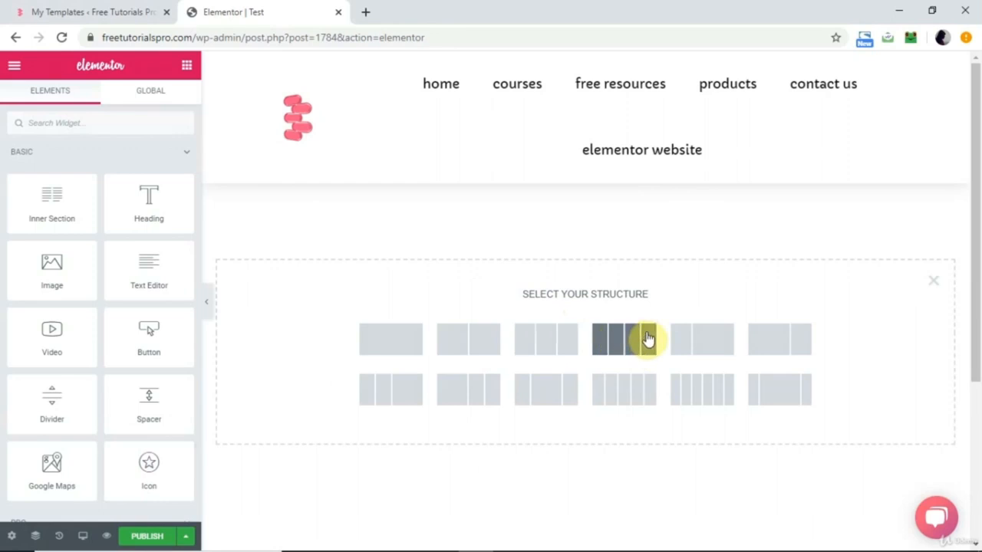
pyautogui.click(391, 342)
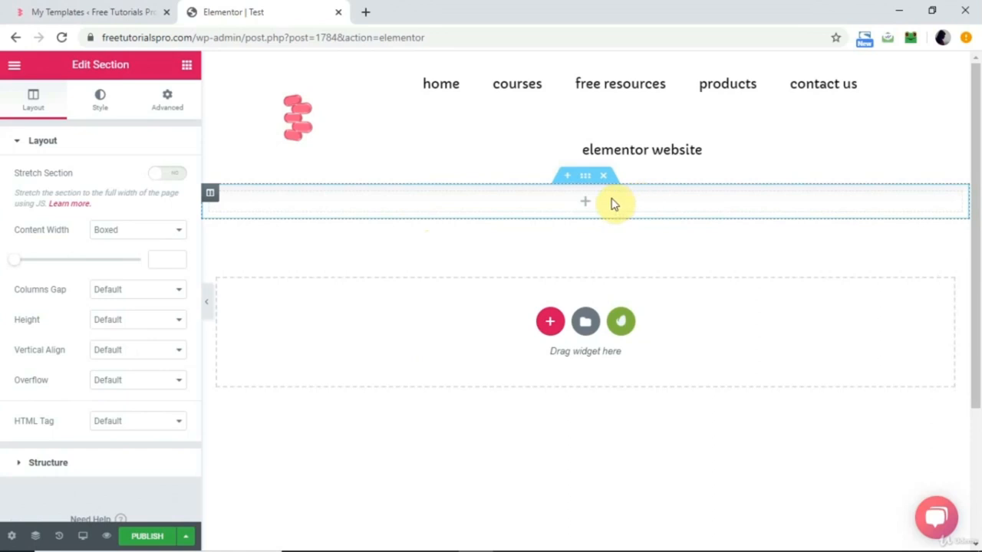
pyautogui.click(550, 323)
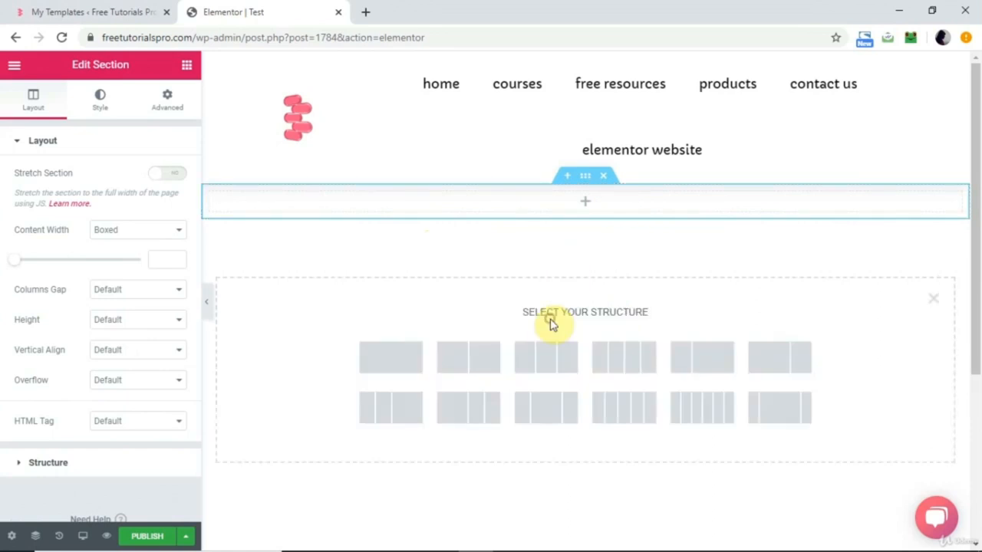
pyautogui.click(547, 371)
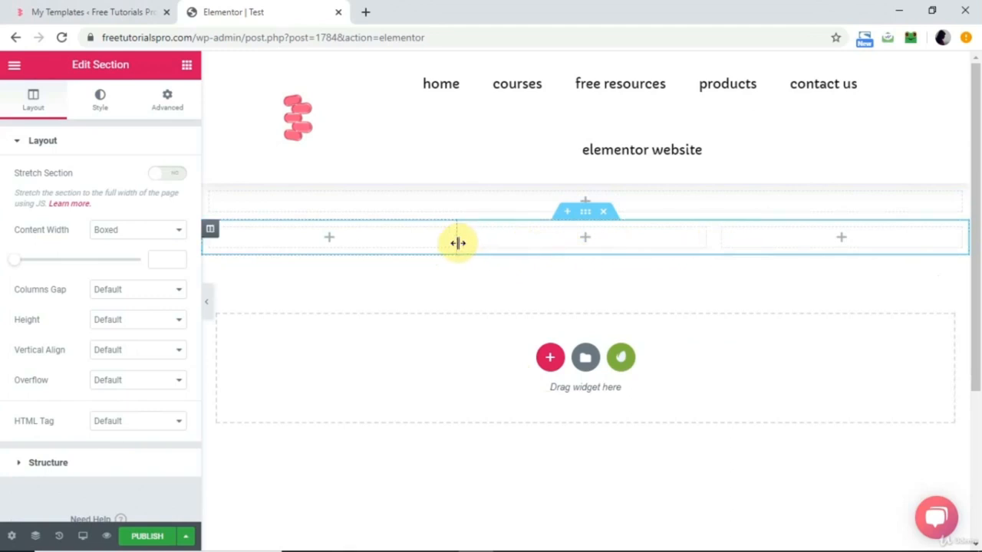
pyautogui.moveTo(456, 240); pyautogui.dragTo(436, 242)
# Open the Navigator from the one-column section and expand both sections to examine the columns nested inside them.
pyautogui.click(529, 201)
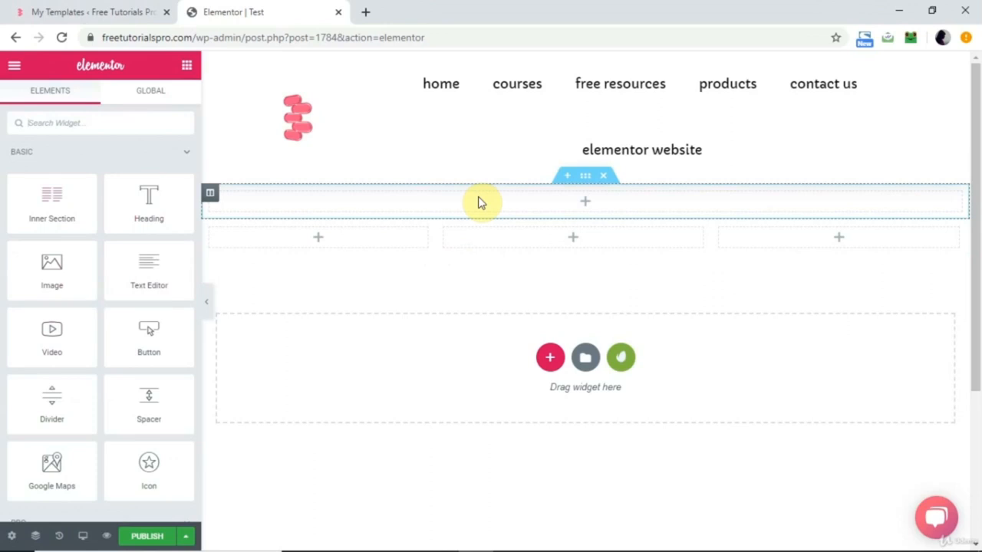
pyautogui.rightClick(587, 182)
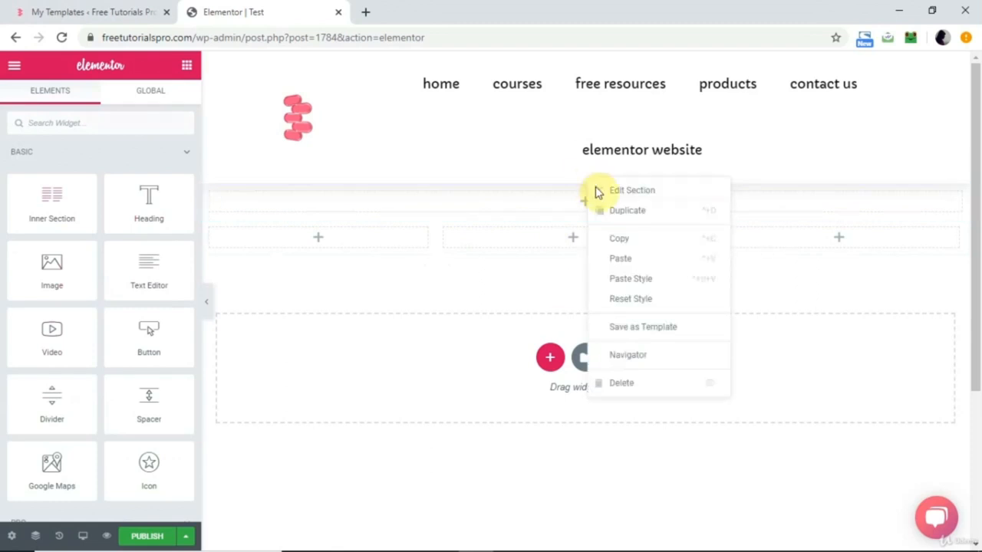
pyautogui.click(623, 356)
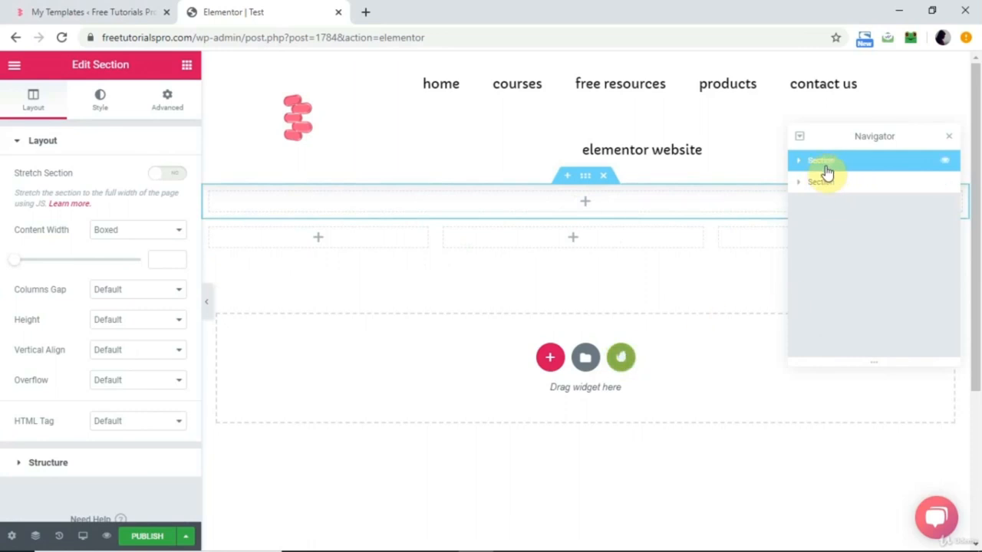
pyautogui.click(798, 162)
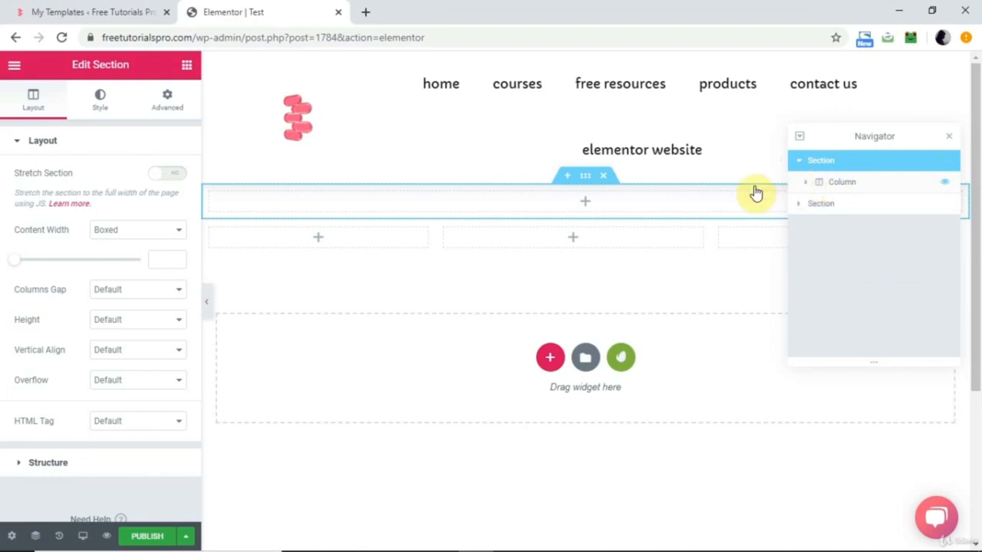
pyautogui.click(799, 204)
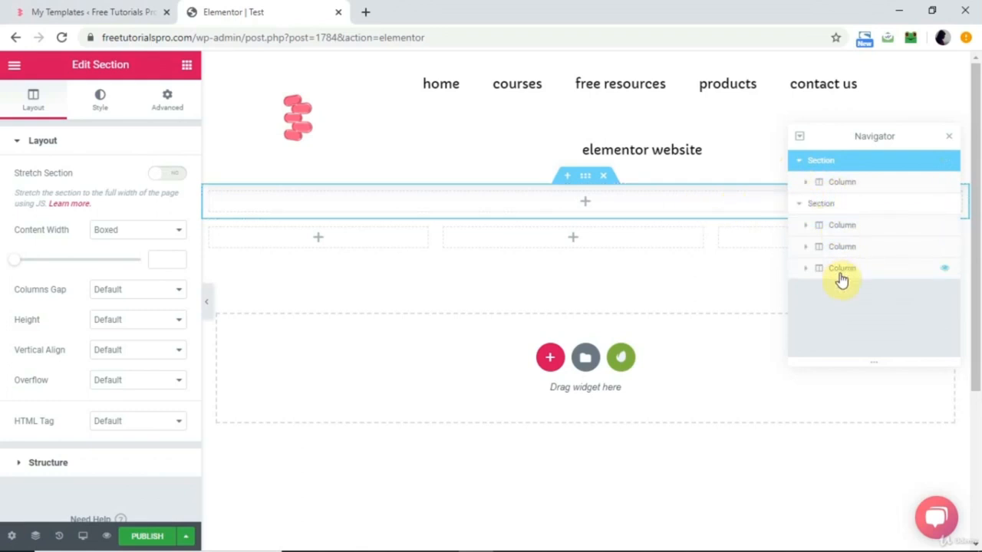
pyautogui.click(799, 204)
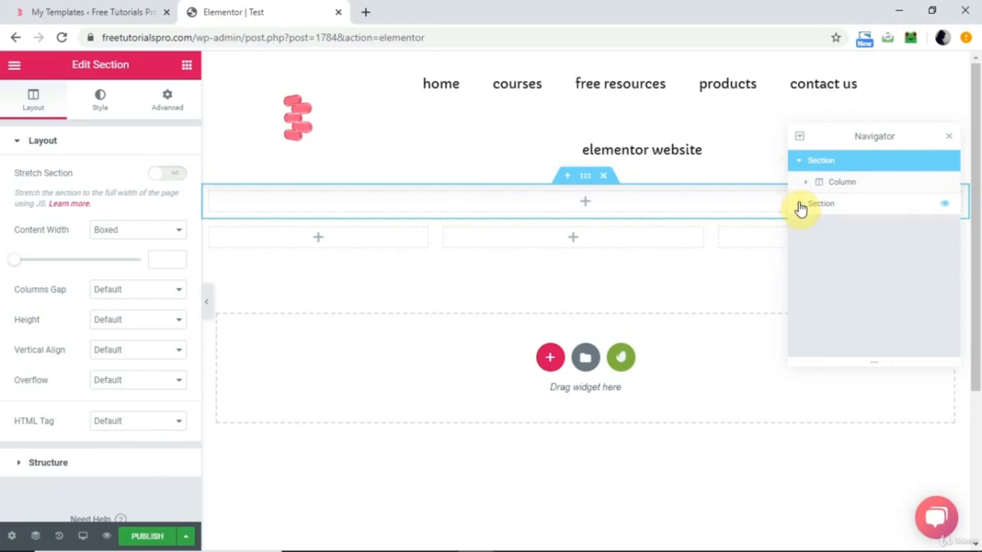
# Try moving the three-column section above the one-column section in the Navigator, restore the original order, and close the Navigator.
pyautogui.moveTo(827, 209); pyautogui.dragTo(826, 168)
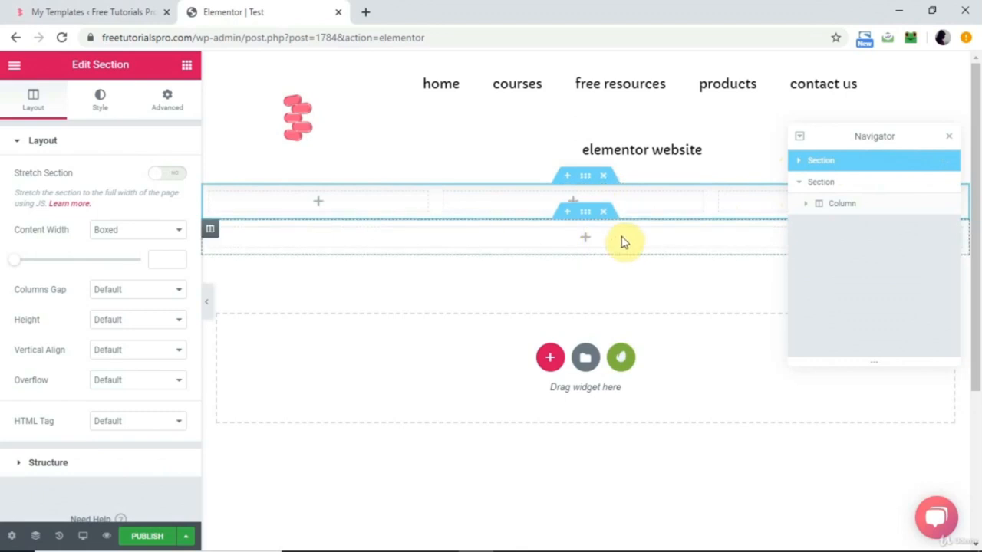
pyautogui.moveTo(816, 162); pyautogui.dragTo(815, 221)
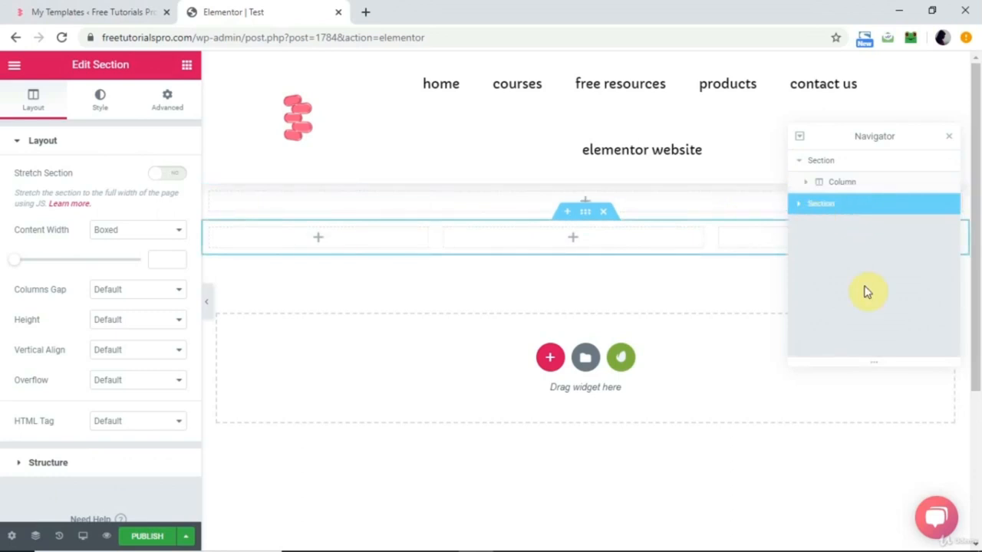
pyautogui.click(949, 143)
# Open the one-column section's layout settings and try the Stretch Section option, leaving it switched off.
pyautogui.click(585, 201)
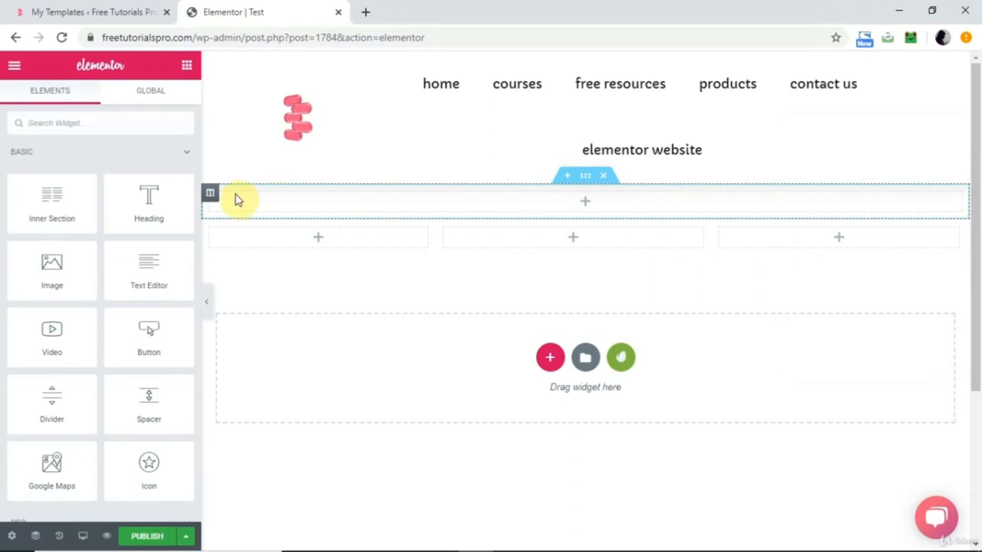
pyautogui.rightClick(585, 182)
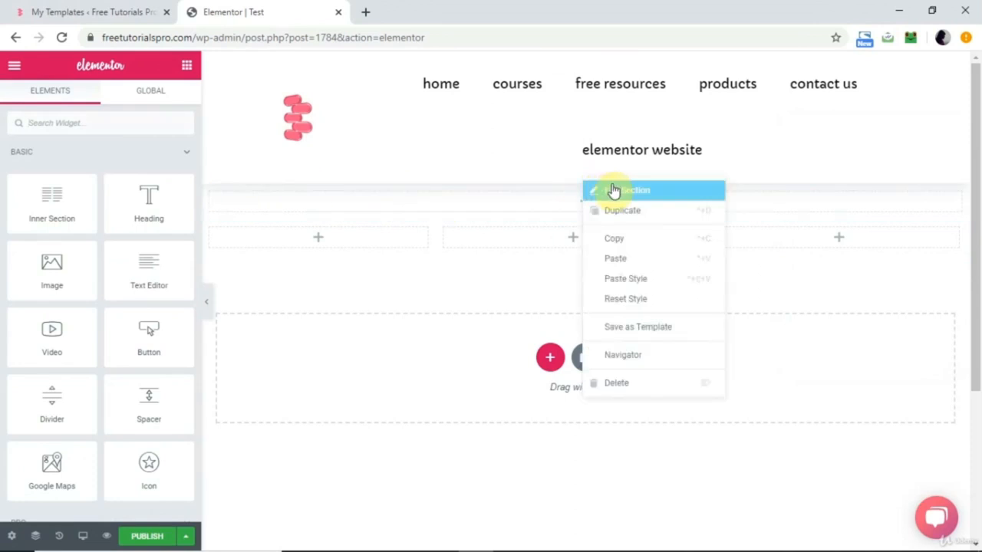
pyautogui.click(614, 190)
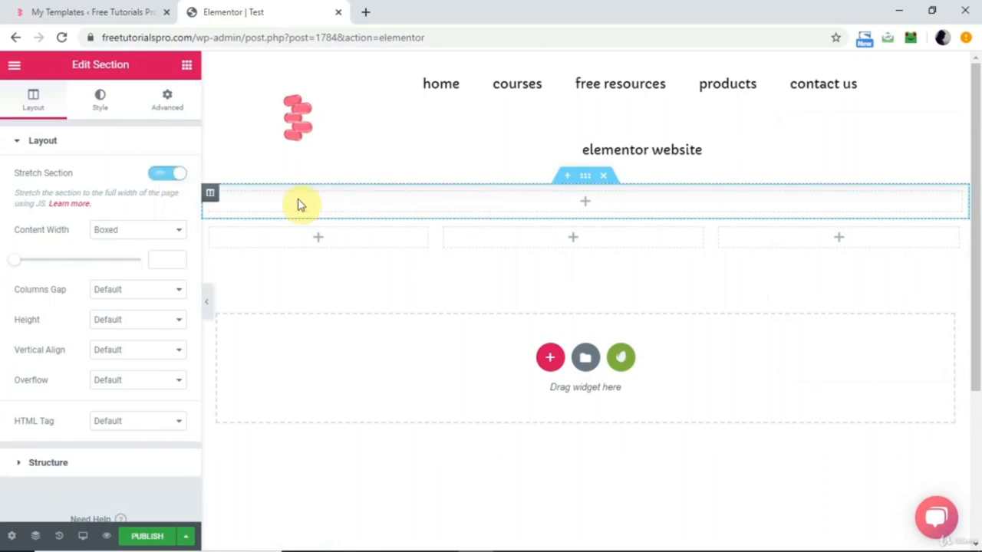
pyautogui.click(163, 174)
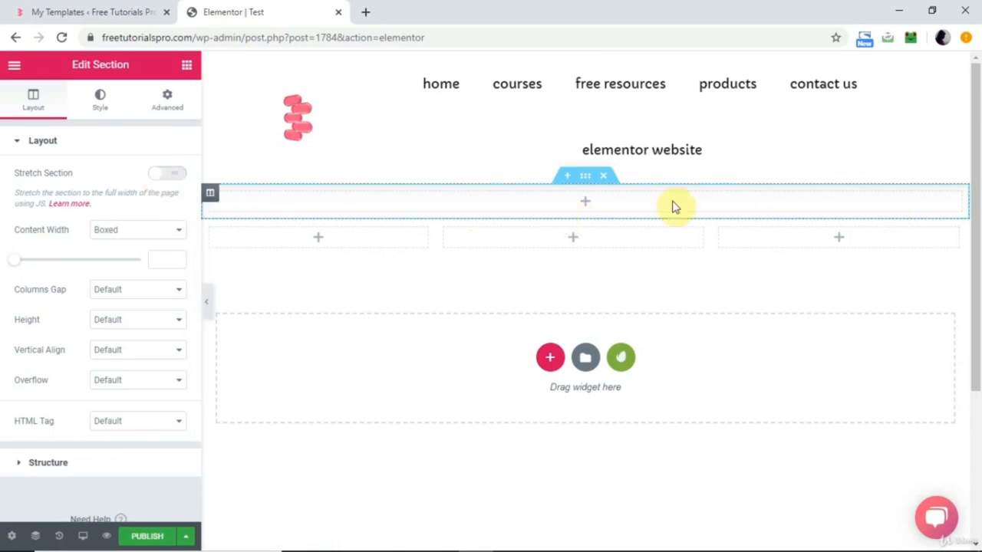
# Keep the one-column section's content width Boxed, set the width to 1025, and view the Columns Gap options.
pyautogui.click(175, 234)
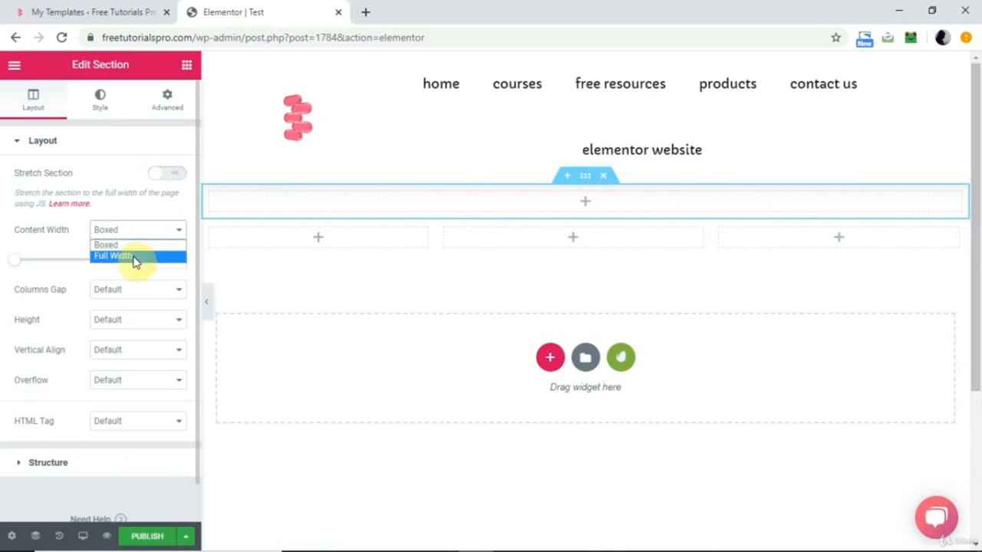
pyautogui.click(156, 216)
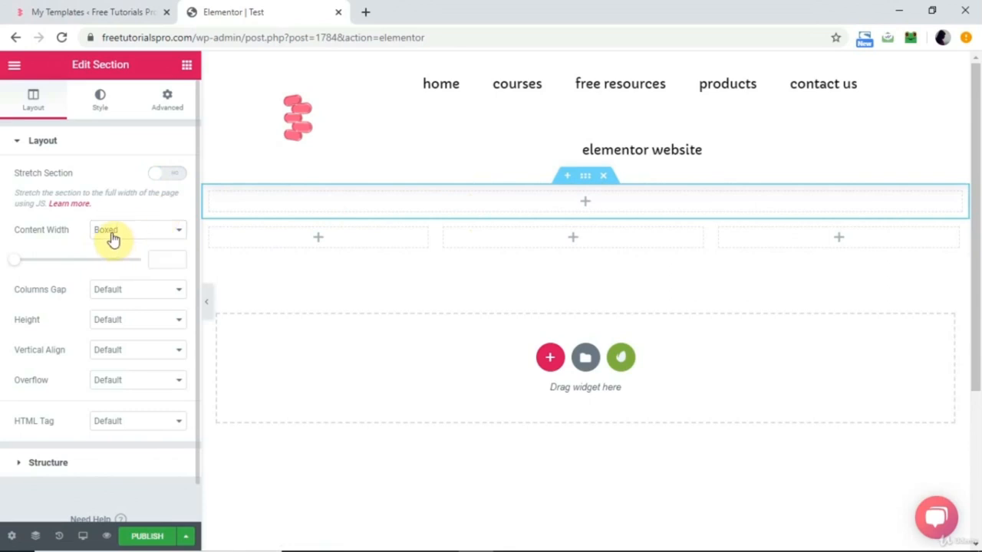
pyautogui.click(15, 261)
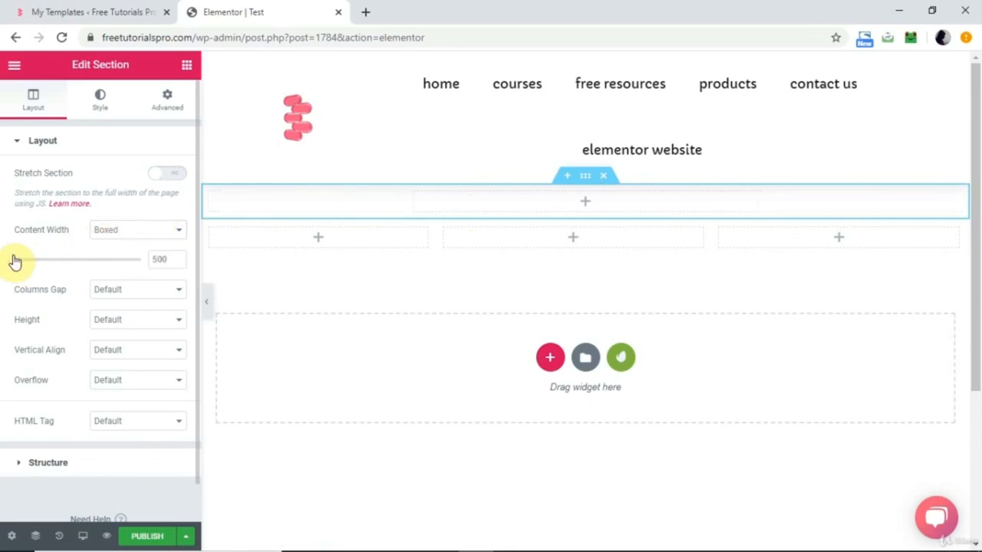
pyautogui.moveTo(10, 262); pyautogui.dragTo(75, 265)
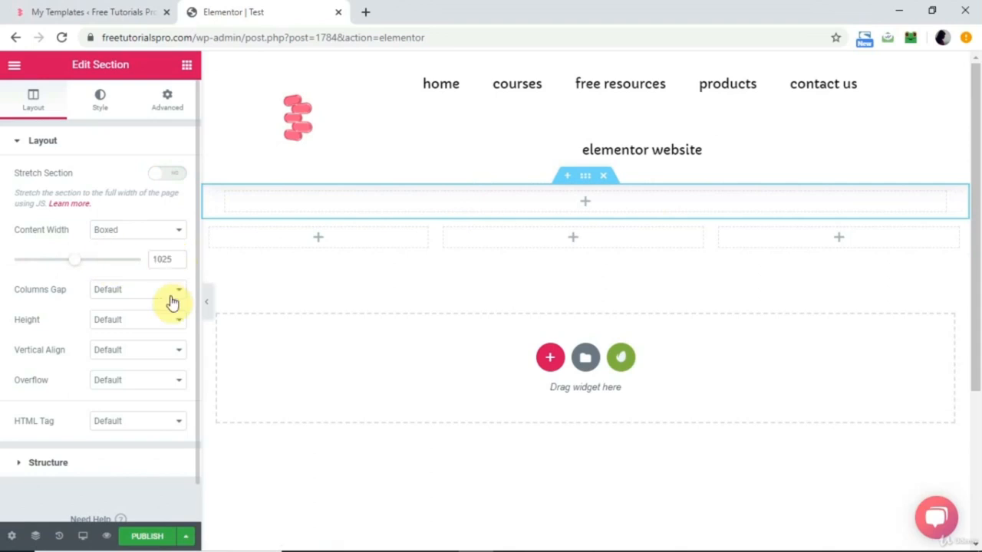
pyautogui.click(176, 296)
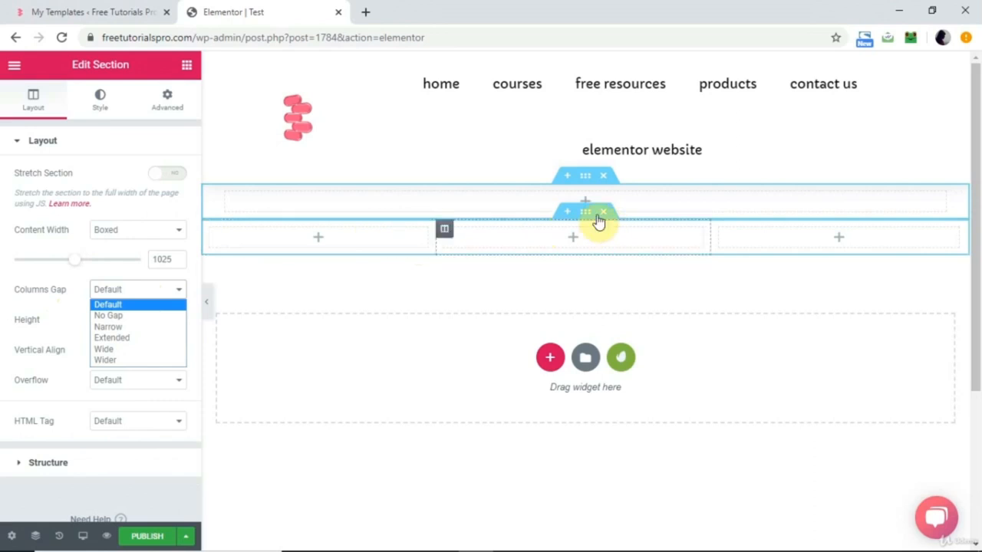
# Place an Image widget in each of the three columns of the lower section.
pyautogui.click(581, 214)
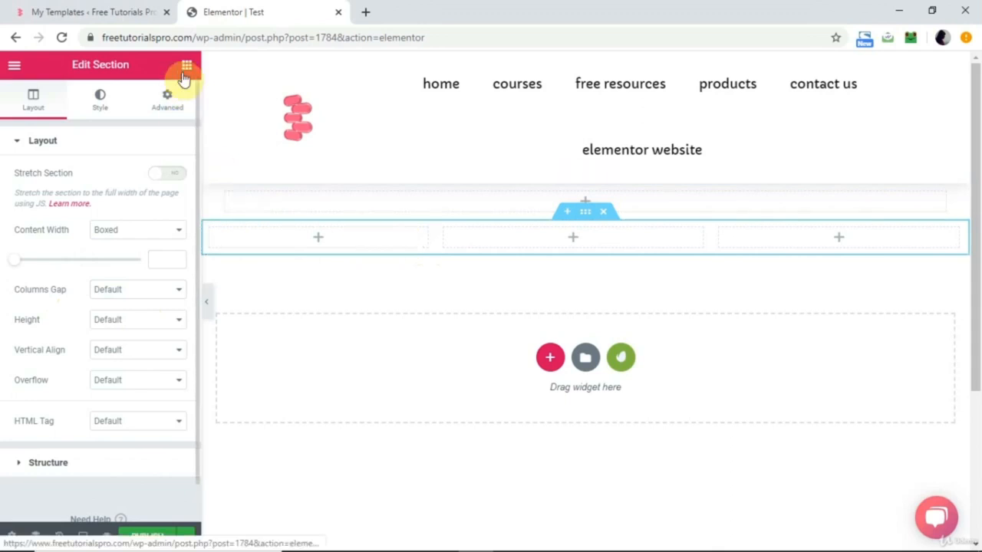
pyautogui.click(187, 65)
pyautogui.moveTo(76, 273); pyautogui.dragTo(318, 241)
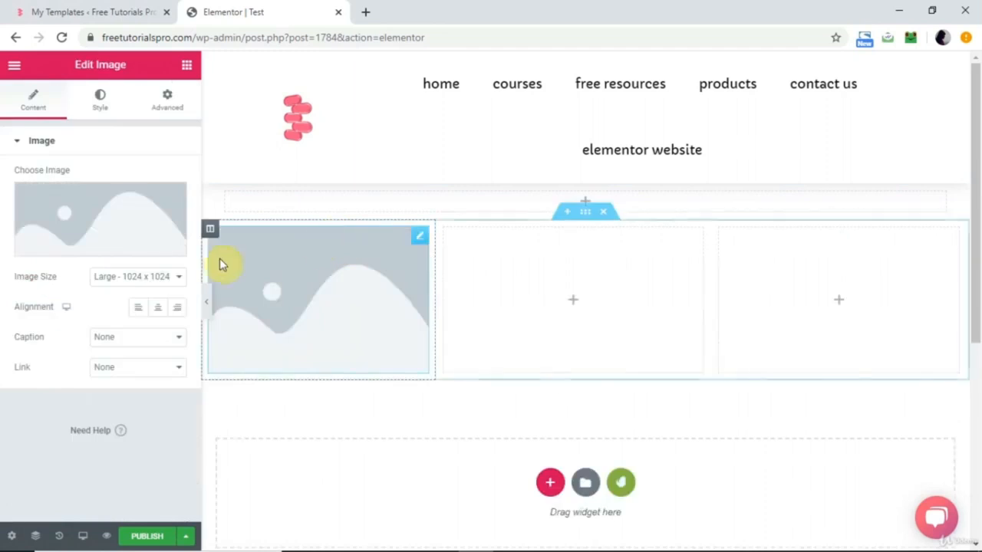
pyautogui.click(550, 318)
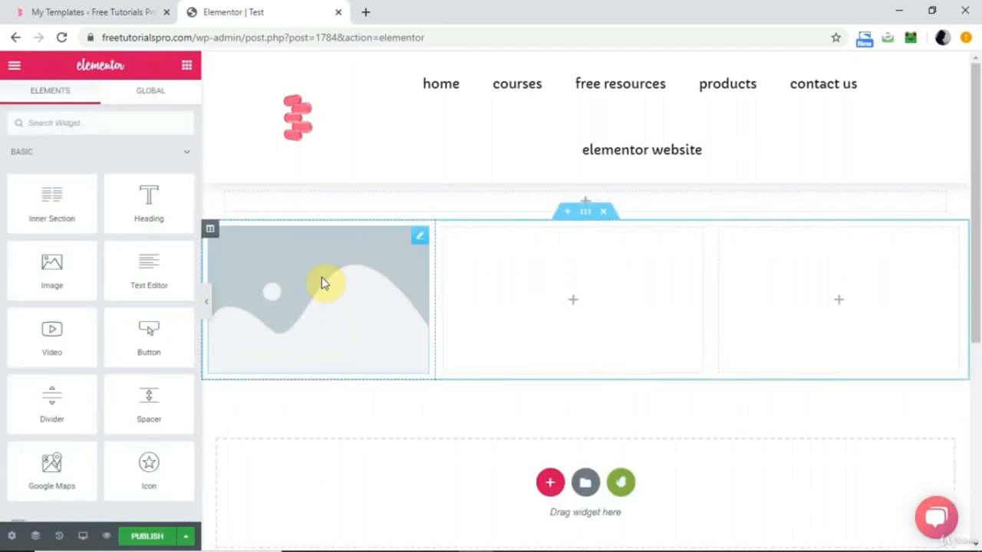
pyautogui.moveTo(55, 266); pyautogui.dragTo(557, 300)
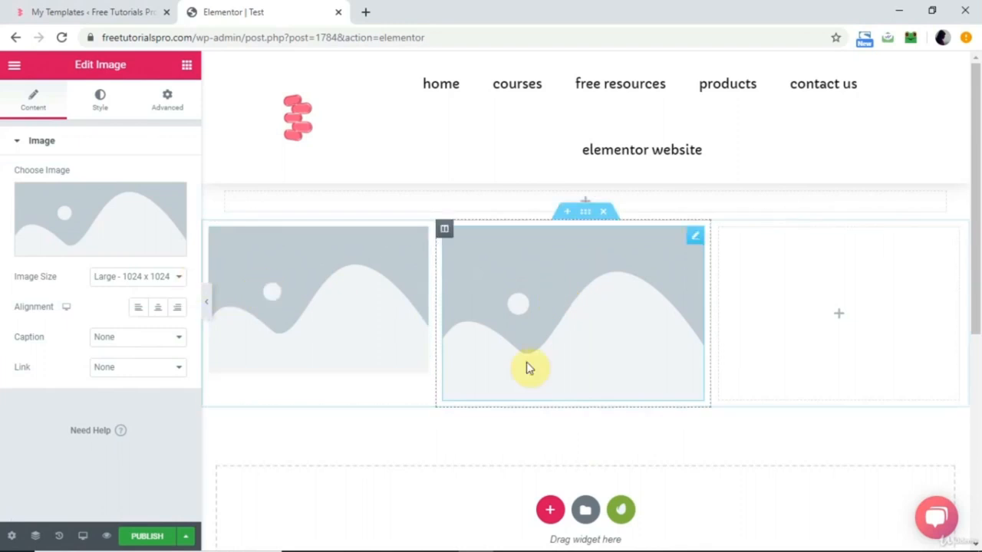
pyautogui.click(776, 330)
pyautogui.moveTo(66, 269); pyautogui.dragTo(818, 309)
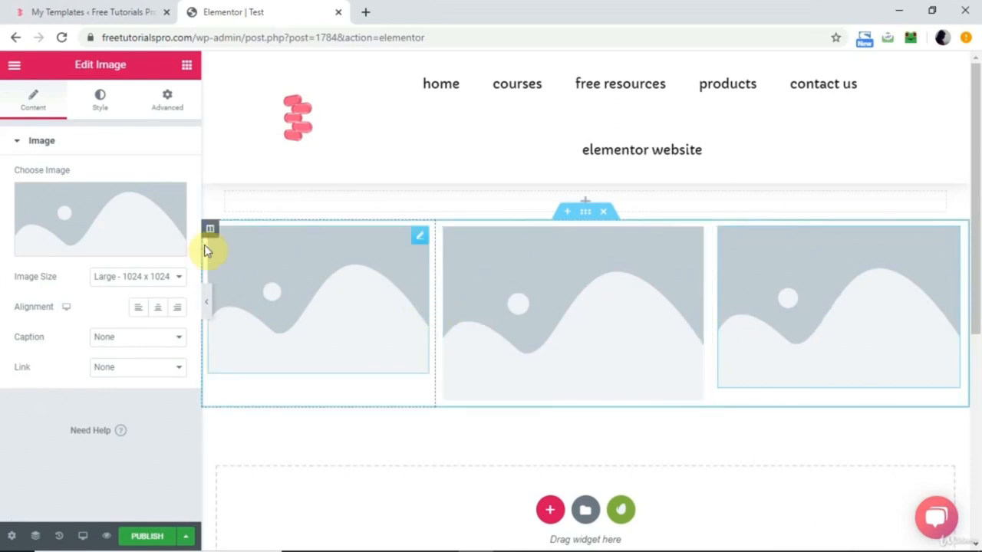
# Set the third column's image to img_barista4.jpg from the Media Library.
pyautogui.click(105, 222)
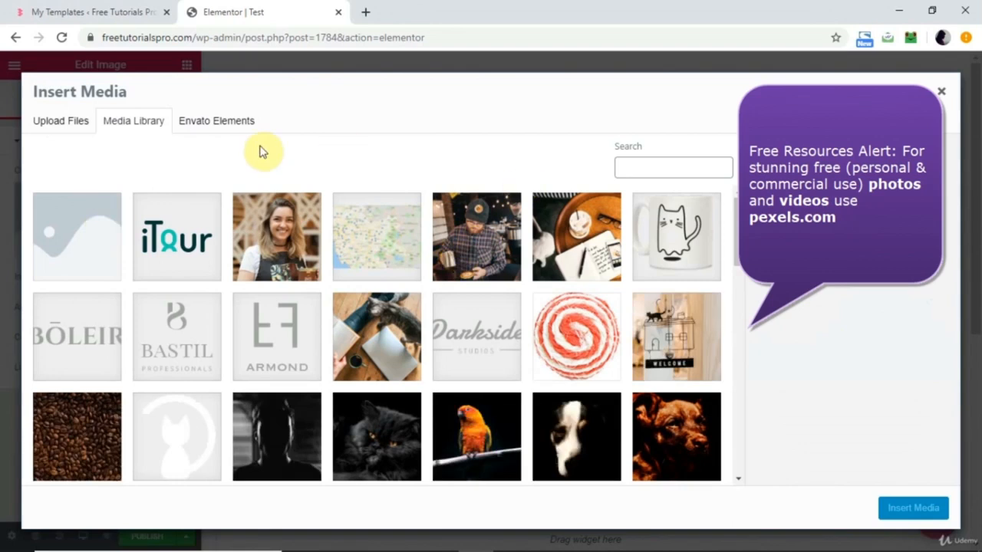
pyautogui.click(483, 261)
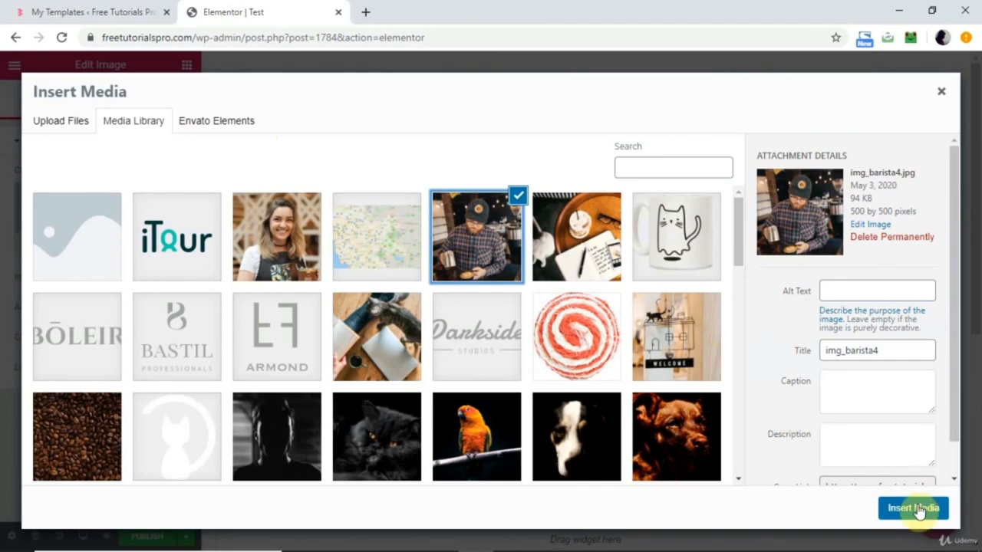
pyautogui.click(917, 510)
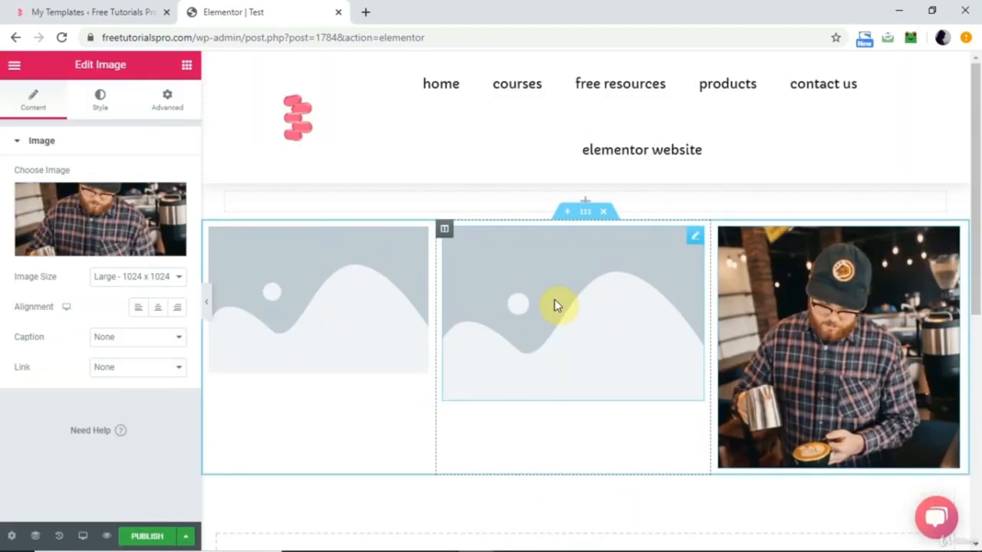
# Set the middle column's image to the photo of the smiling woman in an apron from the Media Library.
pyautogui.click(551, 300)
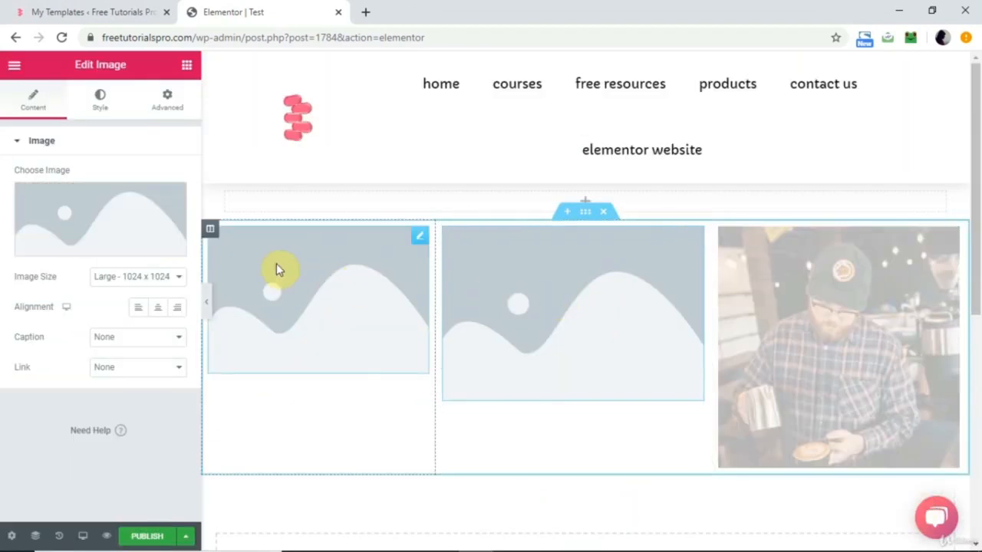
pyautogui.click(130, 241)
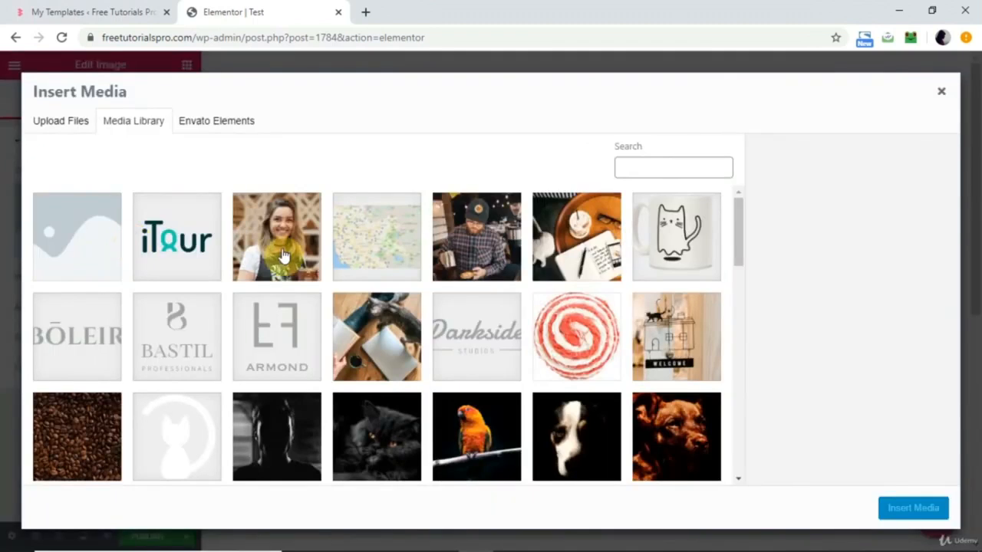
pyautogui.click(280, 256)
pyautogui.click(890, 507)
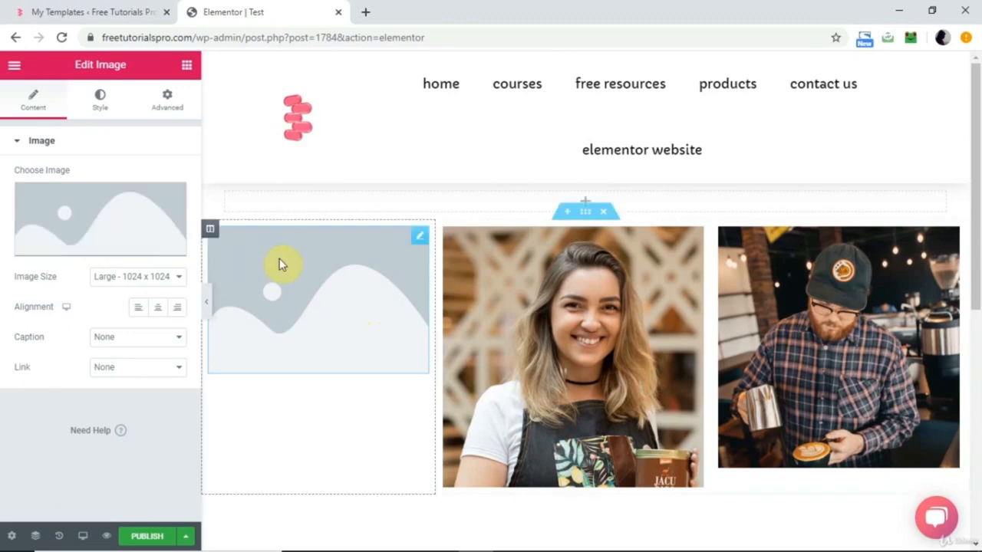
# Delete the placeholder image from the first column and put a Text Editor widget in its place.
pyautogui.rightClick(415, 244)
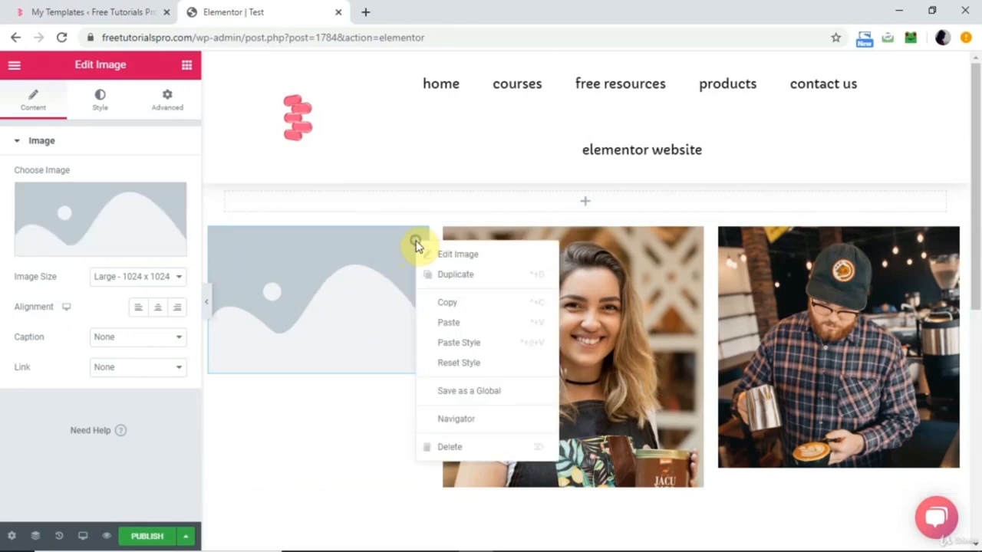
pyautogui.click(452, 449)
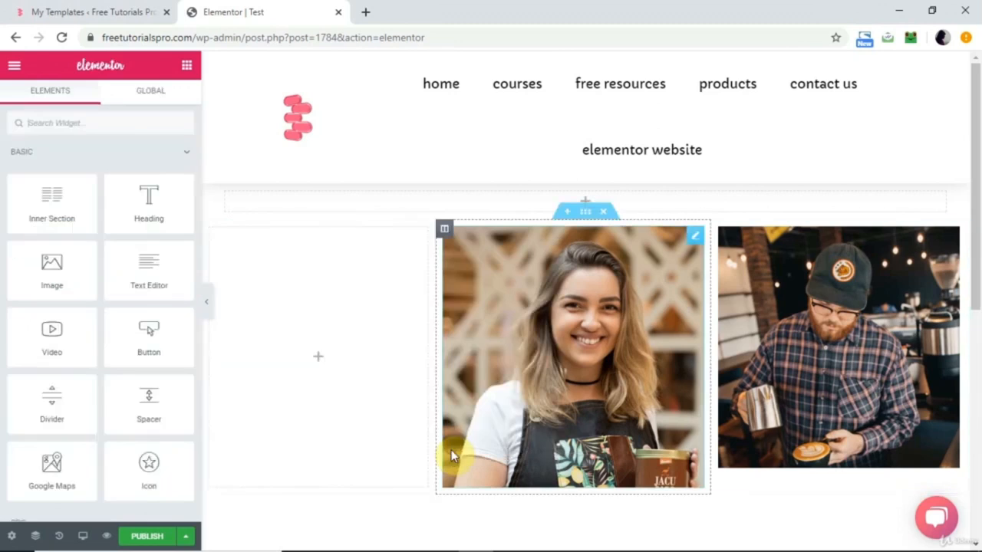
pyautogui.moveTo(145, 264); pyautogui.dragTo(328, 350)
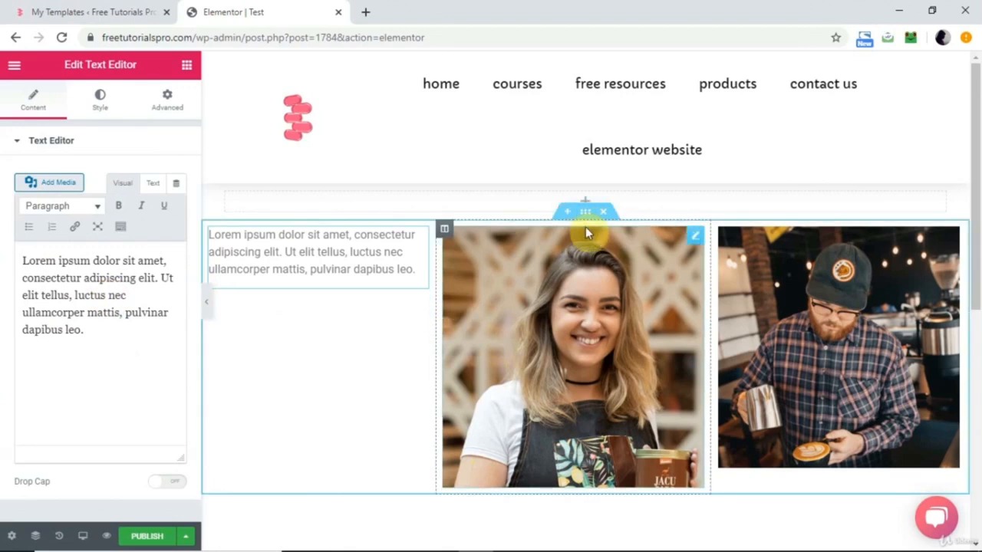
# Set the three-column section's Columns Gap to Extended.
pyautogui.rightClick(585, 216)
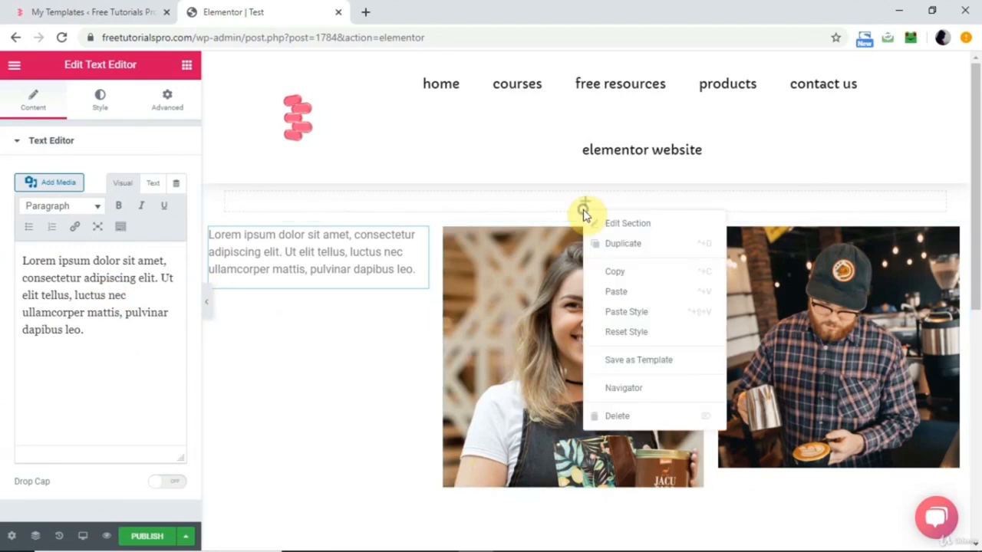
pyautogui.click(623, 223)
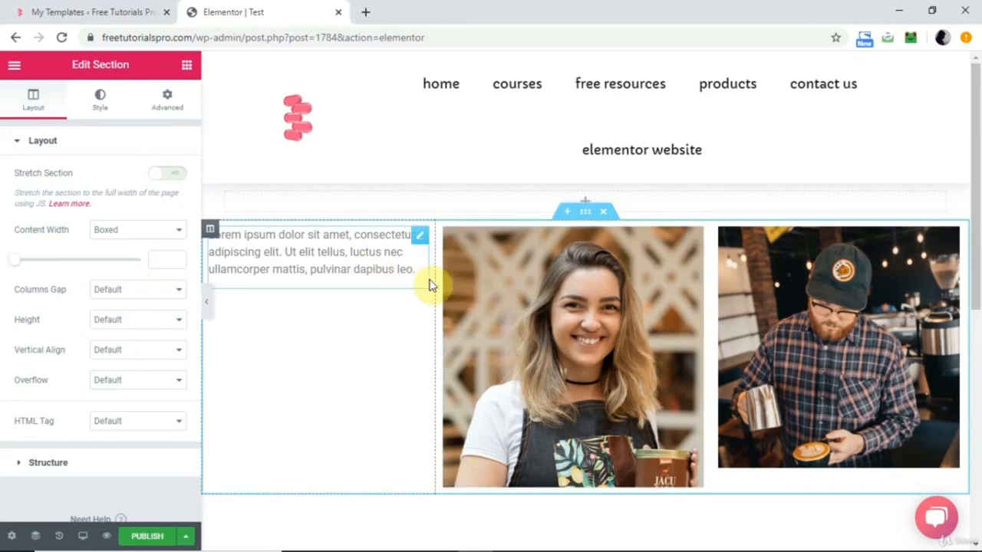
pyautogui.click(148, 296)
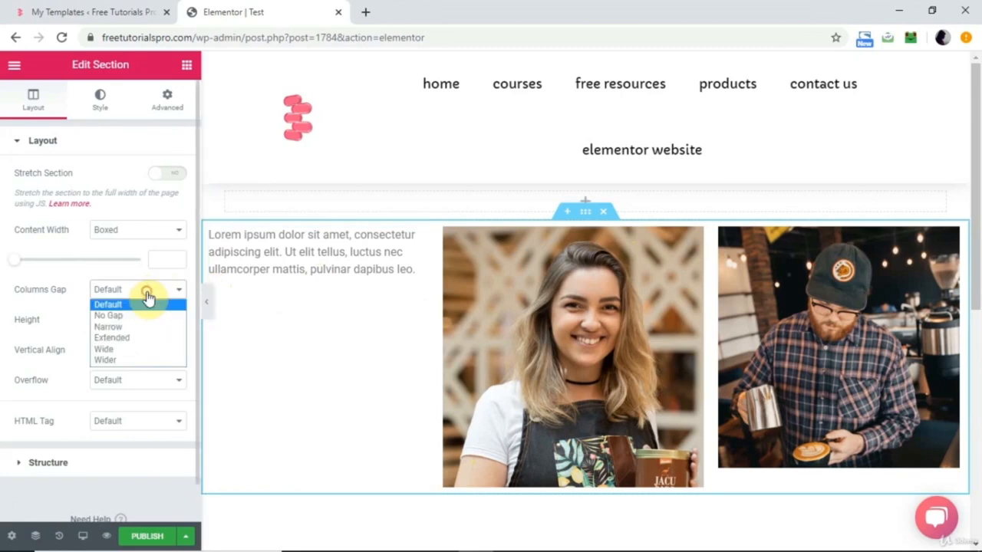
pyautogui.click(132, 341)
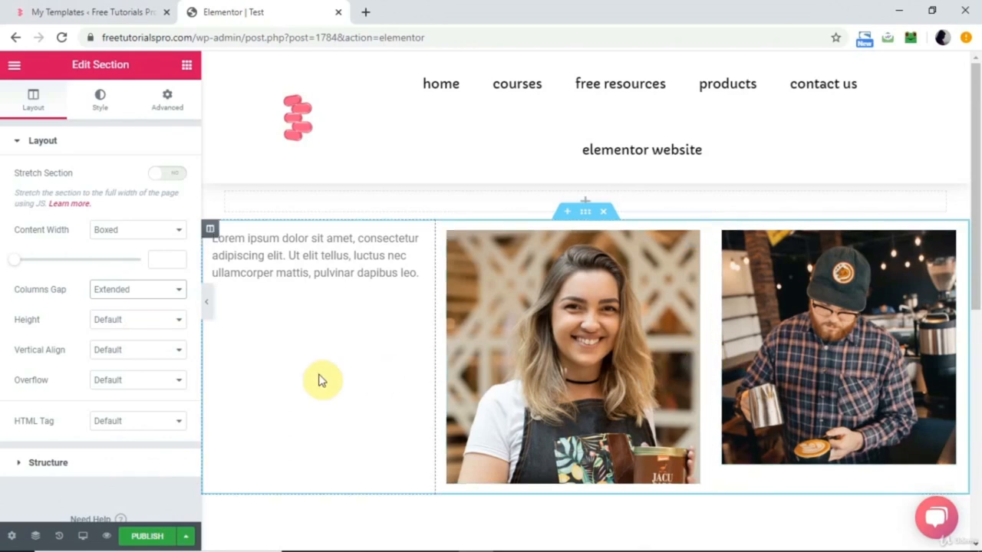
# Try the Narrow Columns Gap on the three-column section and settle on Wide.
pyautogui.click(181, 299)
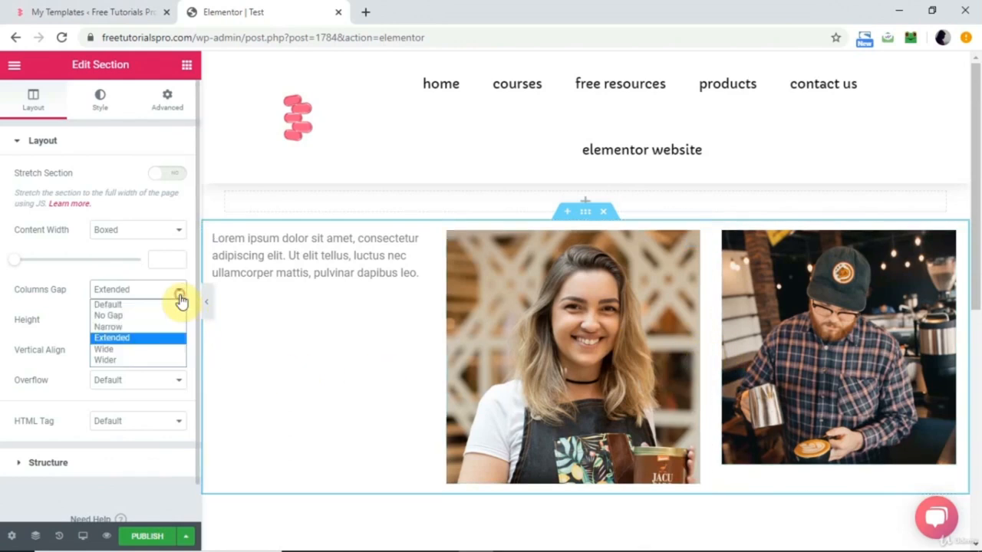
pyautogui.click(125, 328)
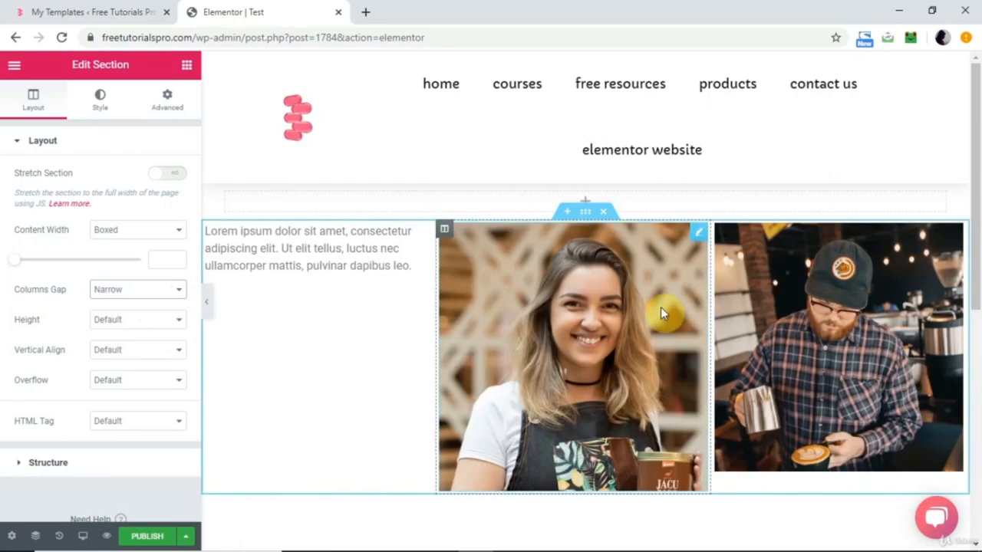
pyautogui.click(138, 290)
pyautogui.click(131, 350)
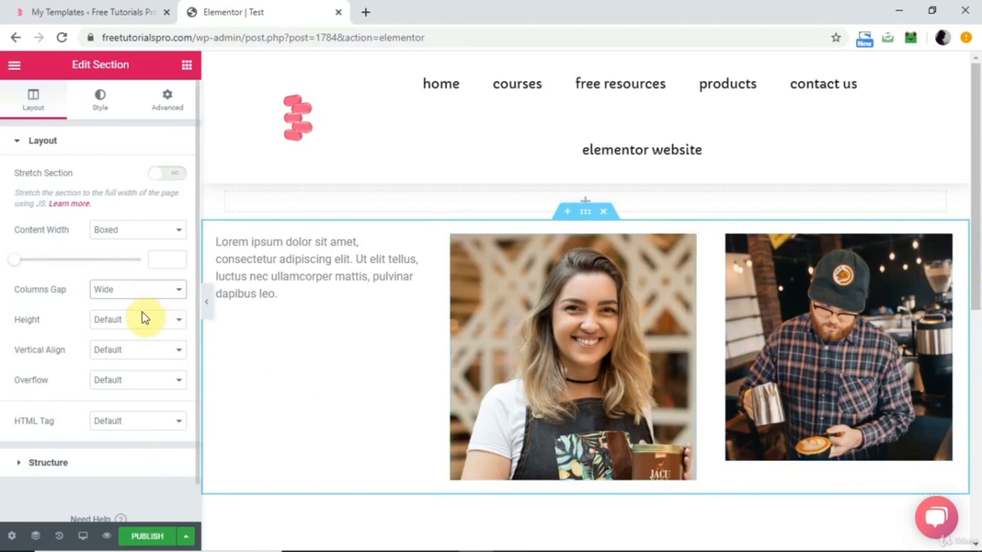
# Try the Fit To Screen height on the three-column section and examine how it fills the page.
pyautogui.click(176, 322)
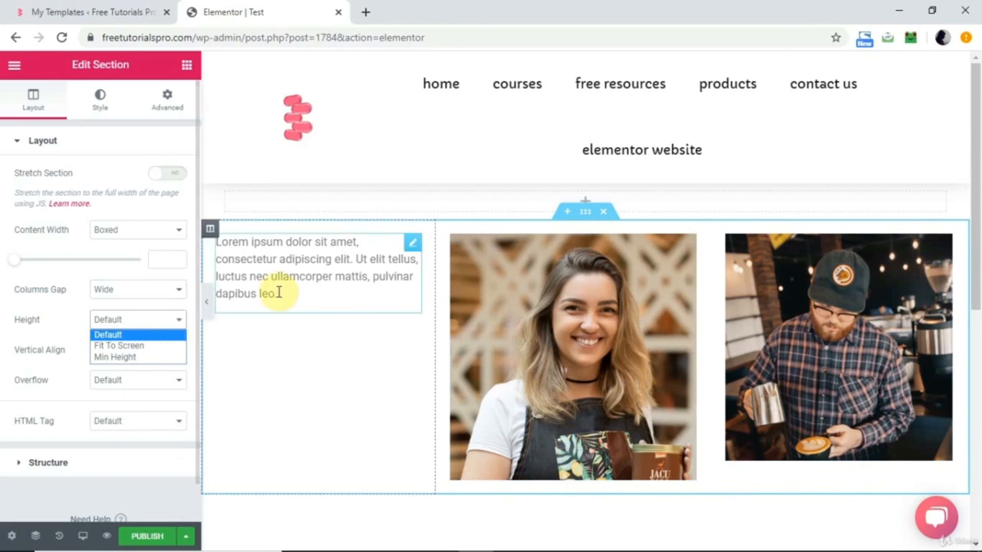
pyautogui.click(132, 346)
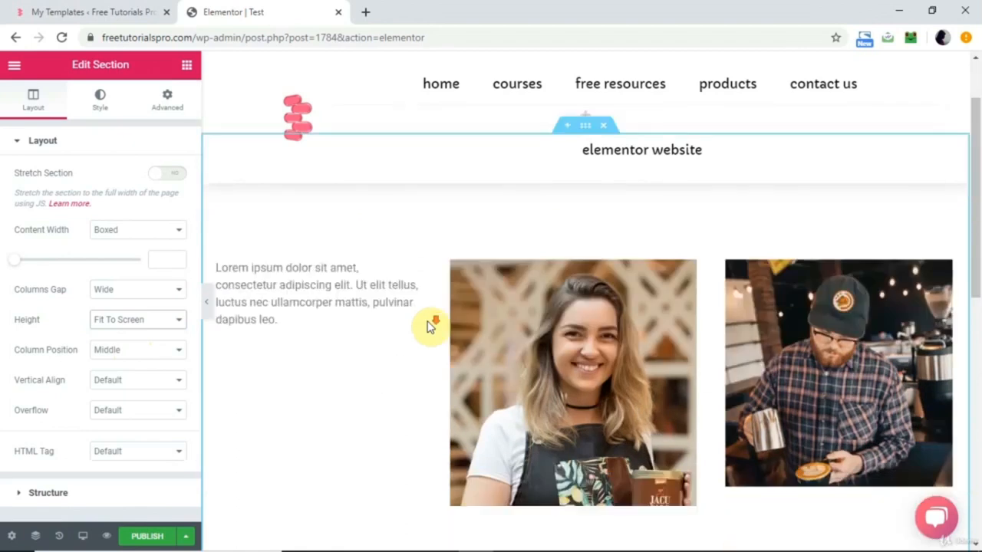
pyautogui.scroll(-2, 430, 326)
pyautogui.scroll(1, 430, 327)
pyautogui.scroll(-1, 429, 328)
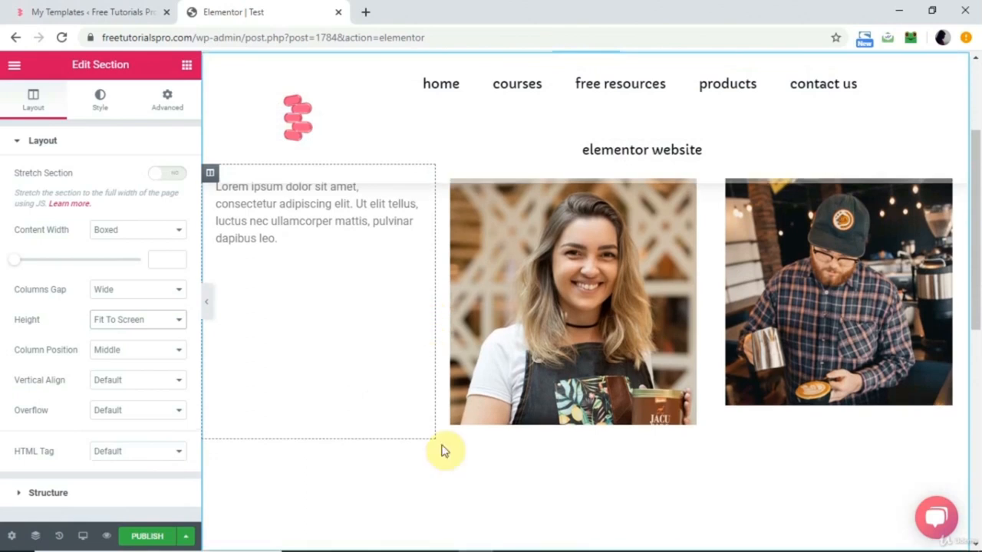
# Set the section's Height to Min Height, try the VH and VW units, and set the minimum height to 450 px.
pyautogui.click(142, 325)
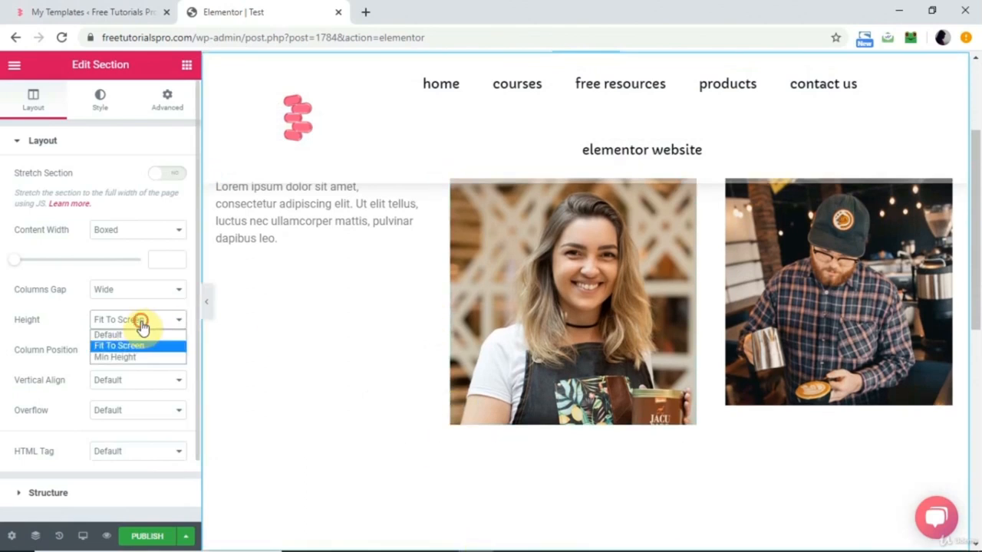
pyautogui.click(130, 357)
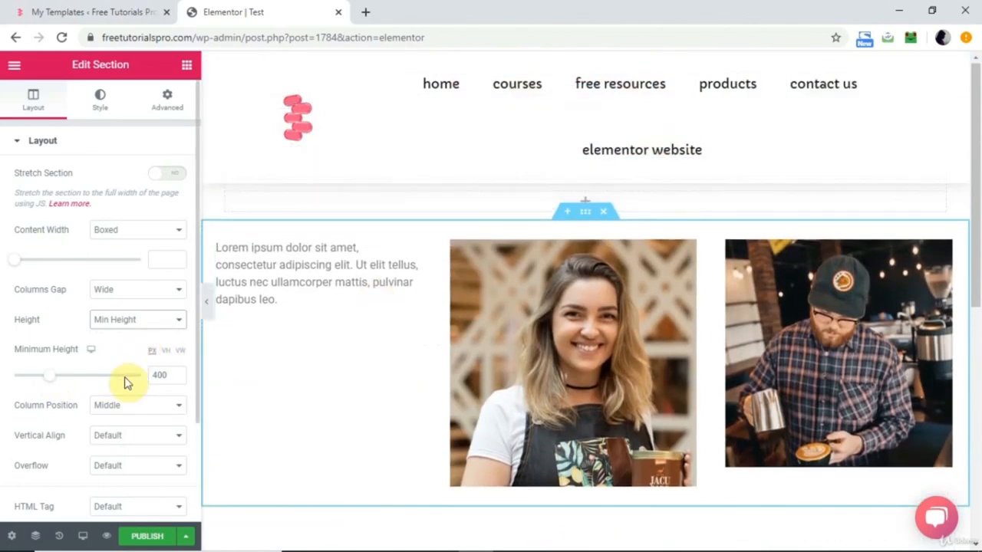
pyautogui.click(166, 353)
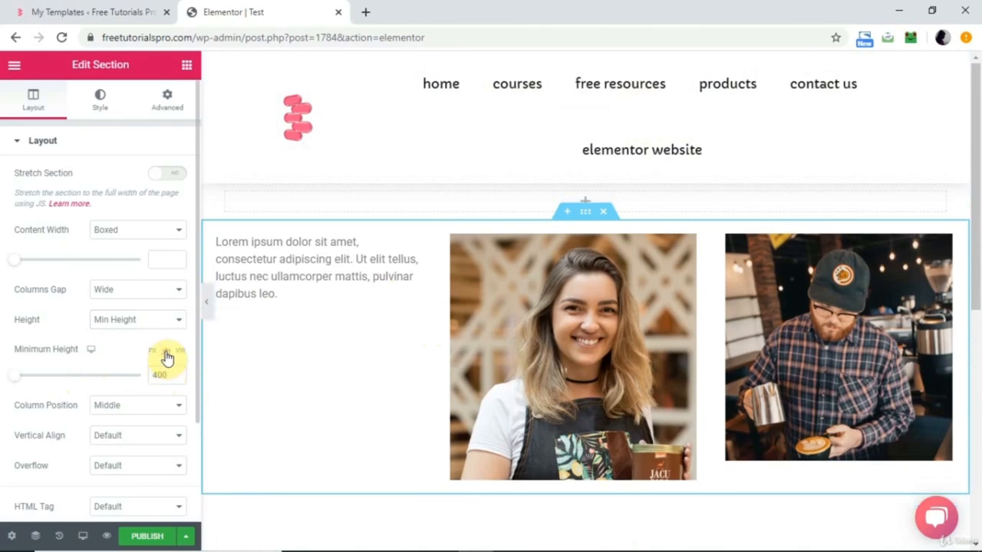
pyautogui.click(183, 353)
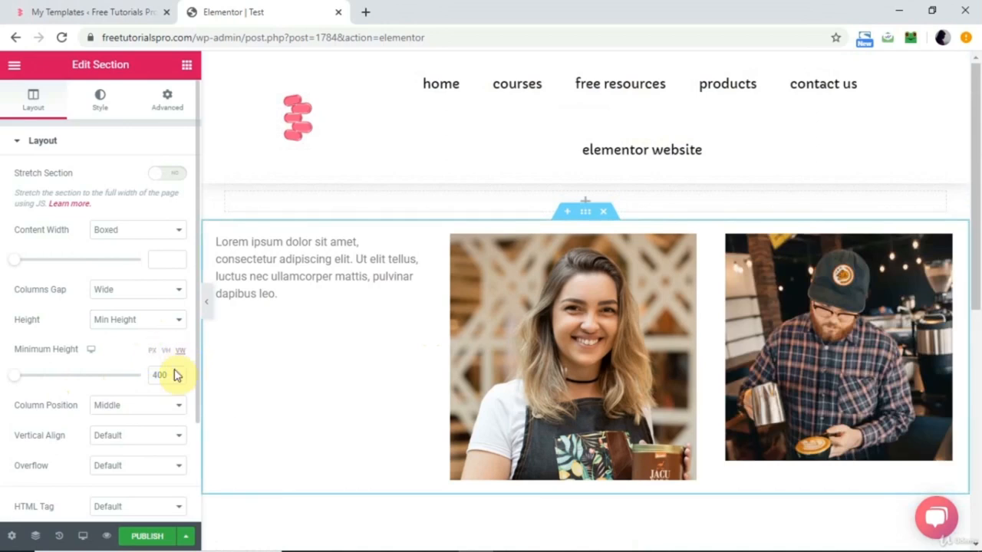
pyautogui.click(153, 352)
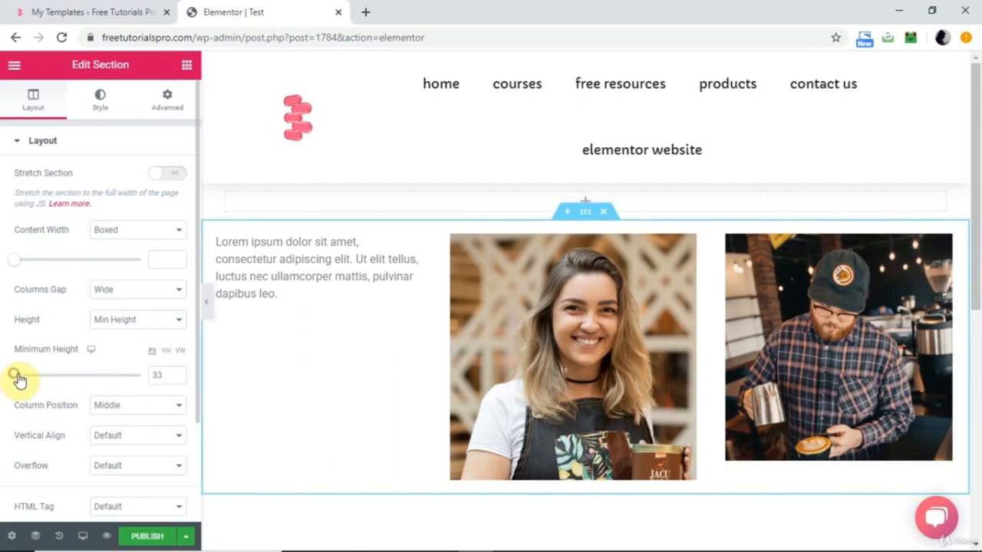
pyautogui.moveTo(51, 383); pyautogui.dragTo(49, 384)
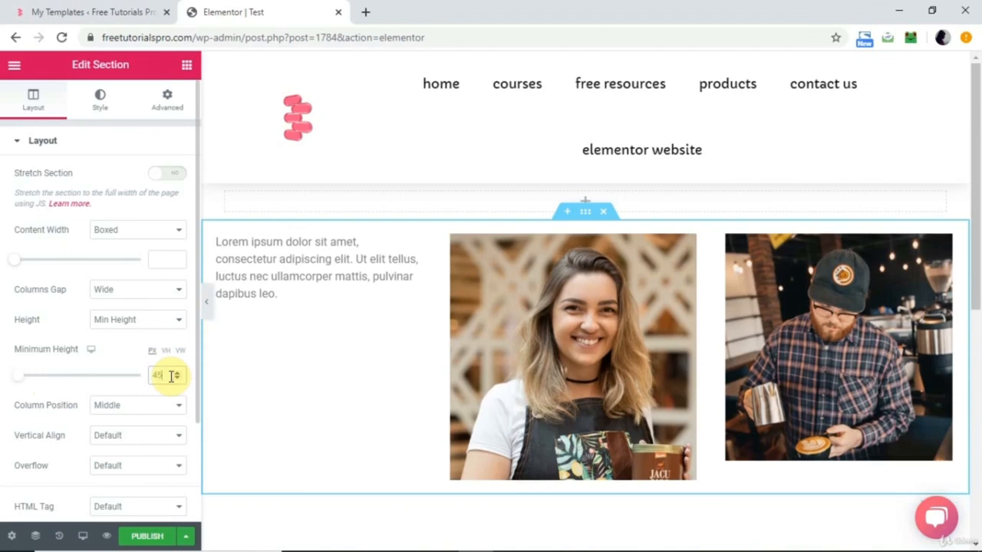
pyautogui.write('450')
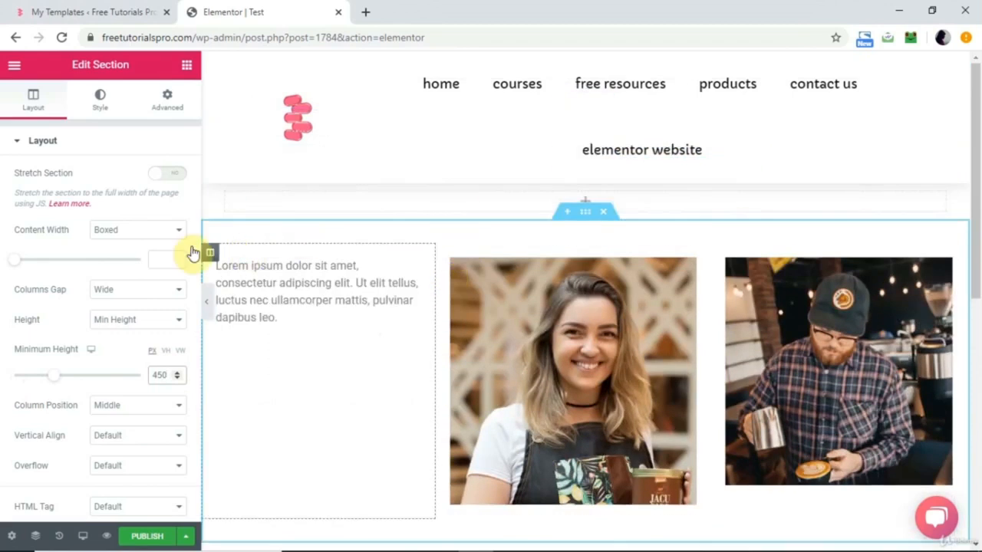
# Try the Stretch, Top, Middle and Bottom options for the section's Column Position.
pyautogui.click(130, 412)
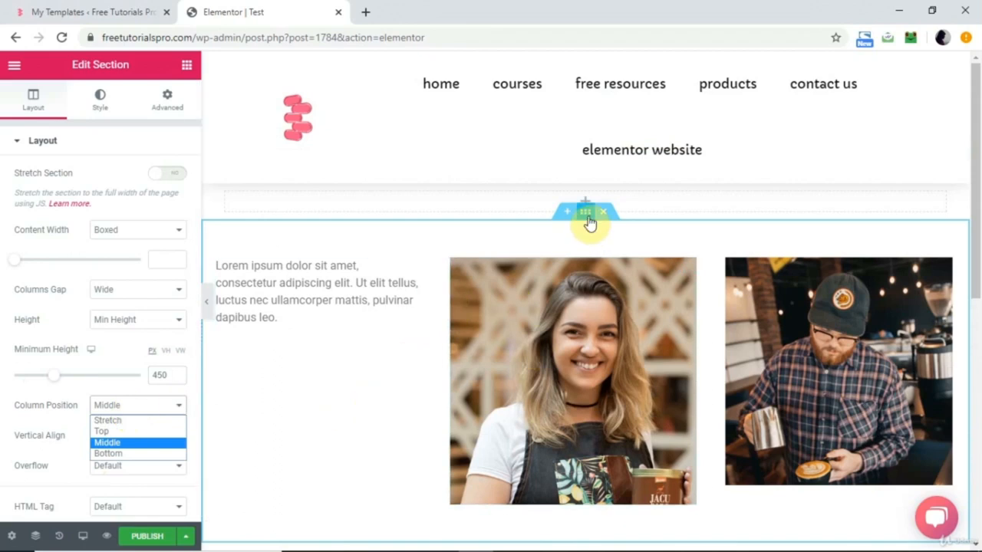
pyautogui.click(107, 421)
pyautogui.click(121, 406)
pyautogui.click(125, 434)
pyautogui.click(145, 406)
pyautogui.click(122, 444)
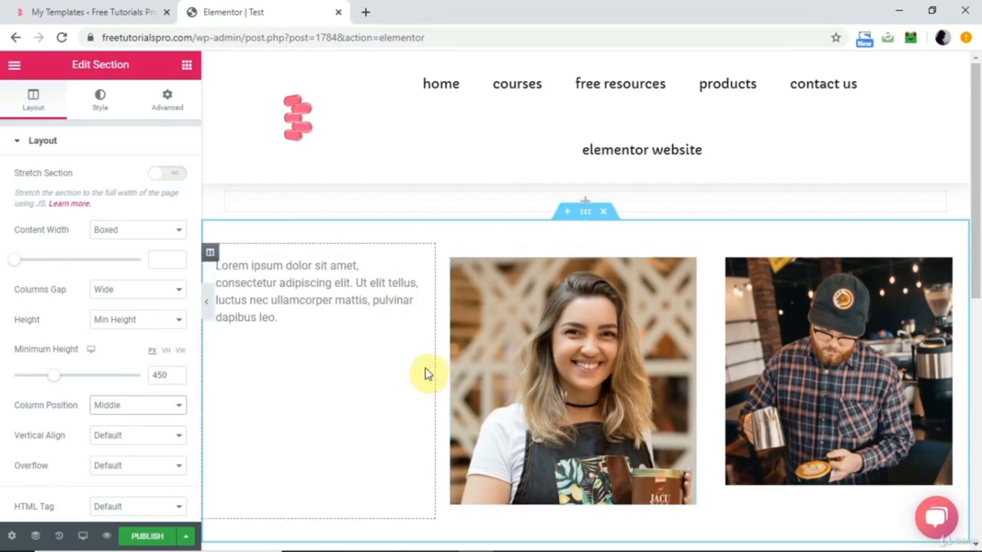
pyautogui.click(144, 409)
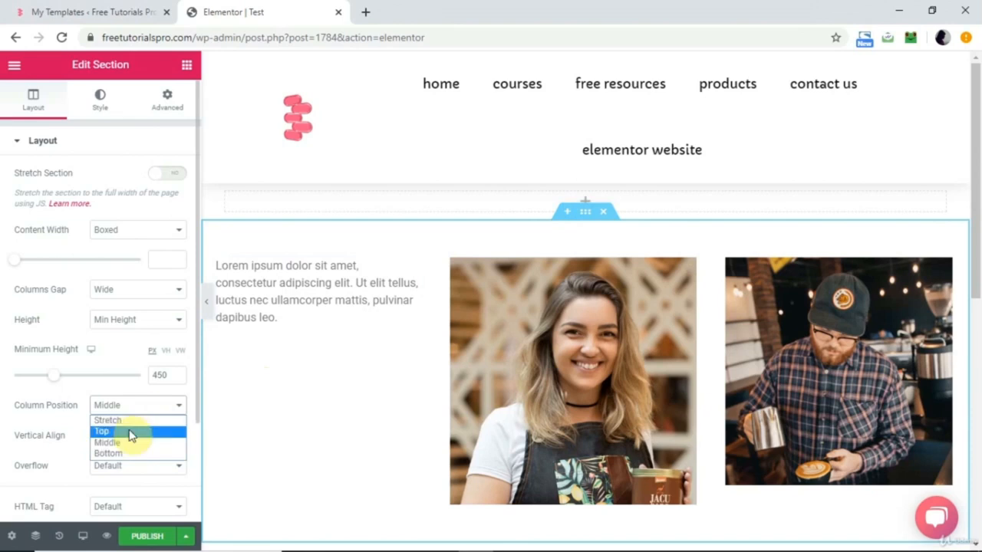
pyautogui.click(108, 454)
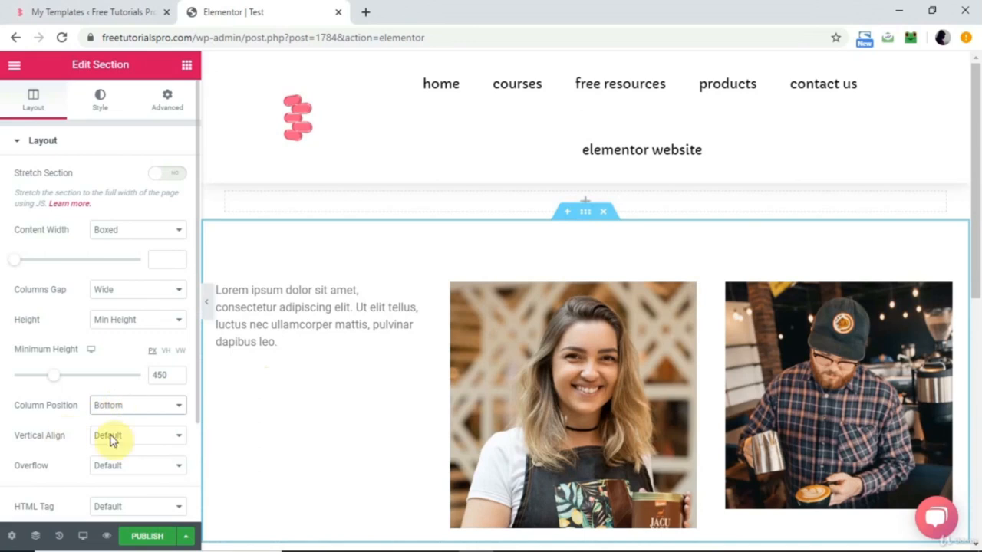
# Set the section's Column Position to Top and its Vertical Align to Space Evenly.
pyautogui.click(134, 436)
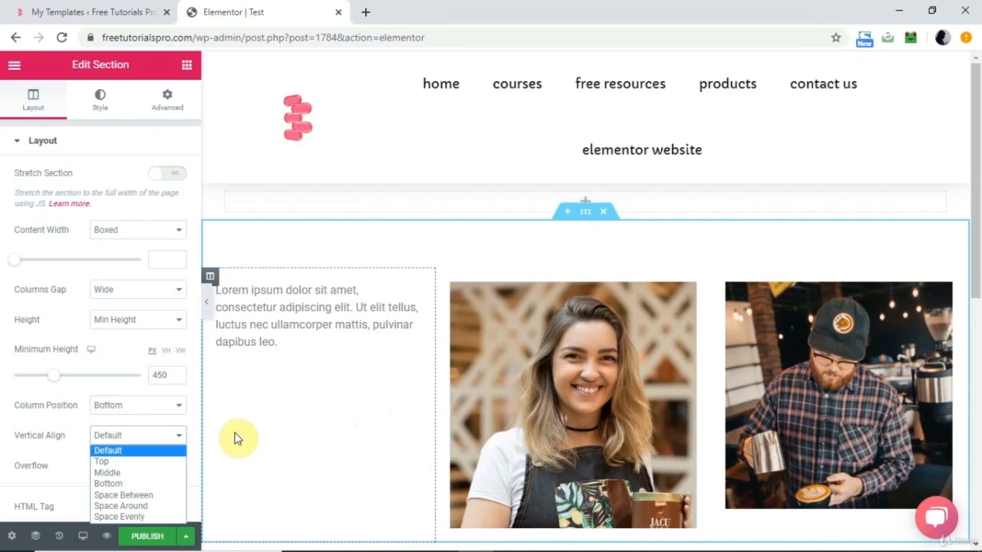
pyautogui.click(147, 404)
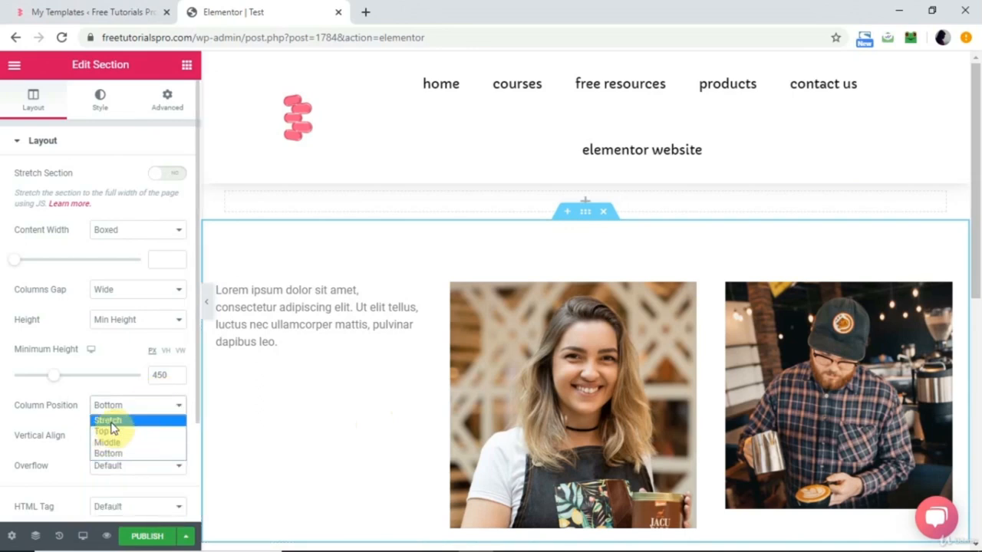
pyautogui.click(108, 434)
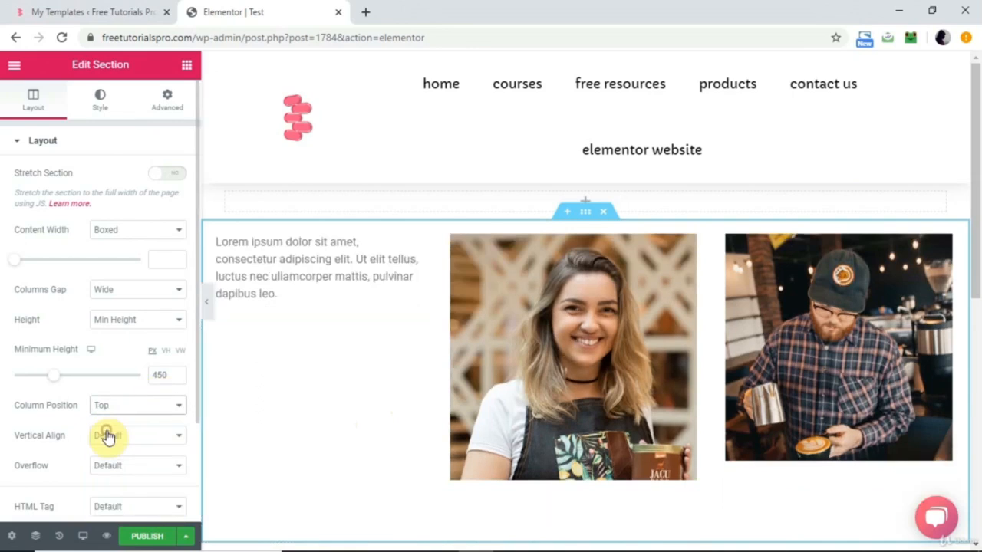
pyautogui.click(146, 437)
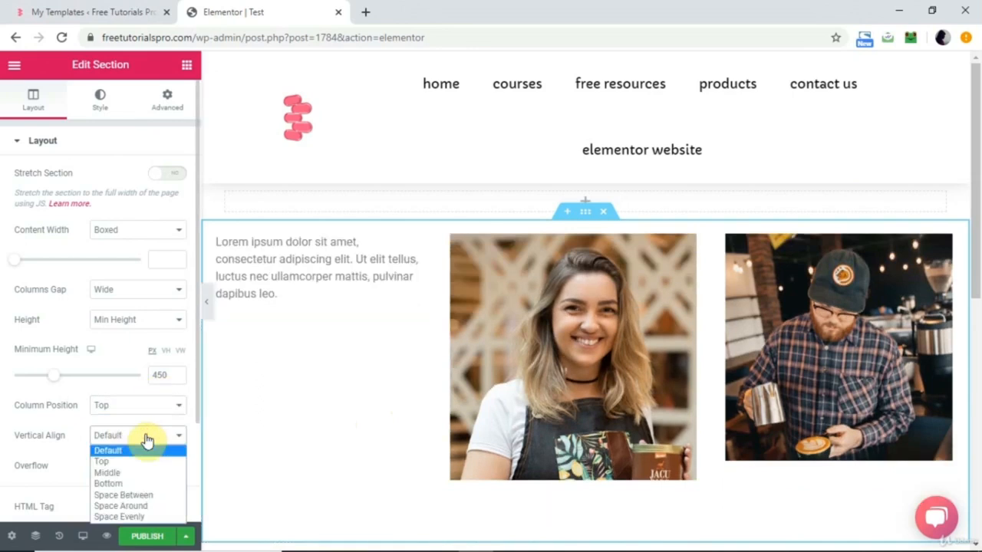
pyautogui.click(134, 518)
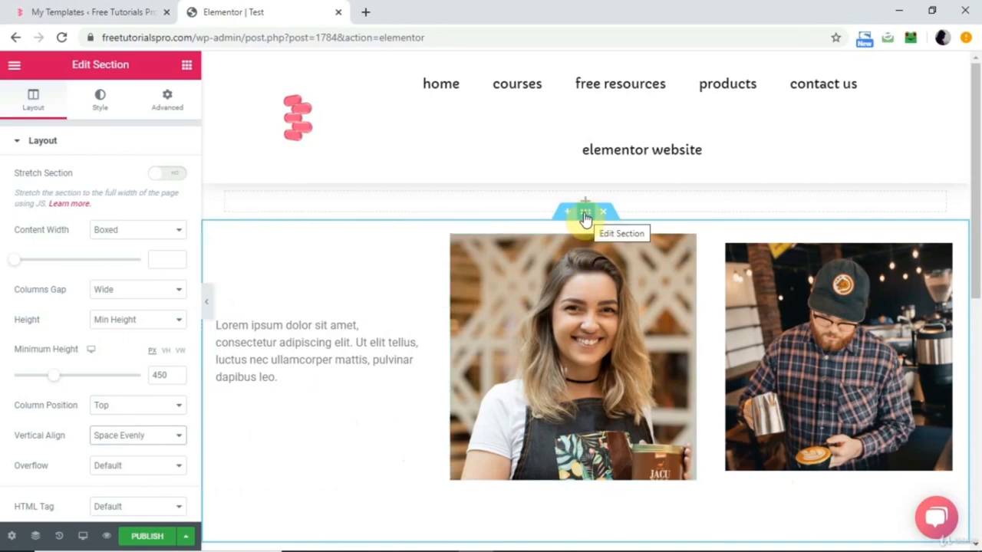
# Give the three-column section a Solid border in its style settings.
pyautogui.click(106, 112)
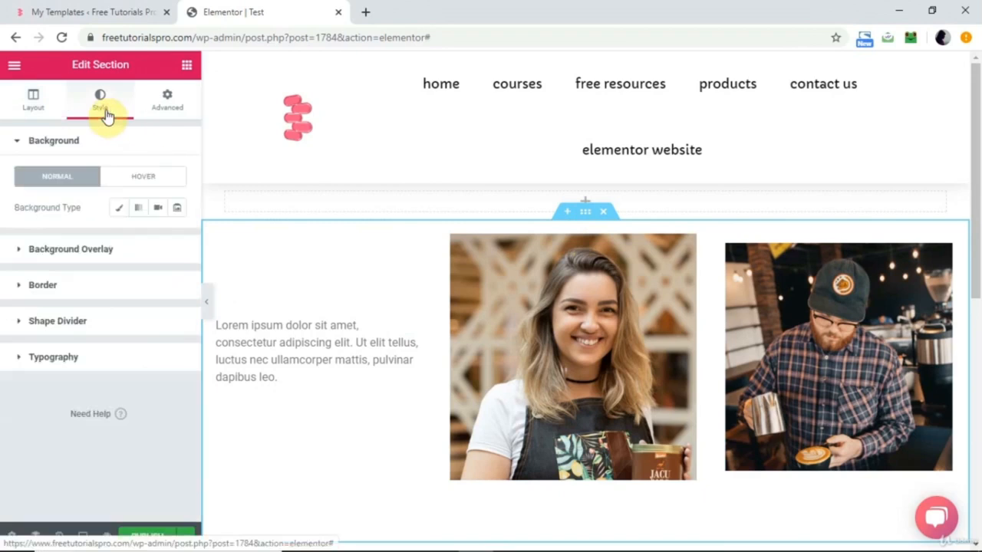
pyautogui.click(71, 249)
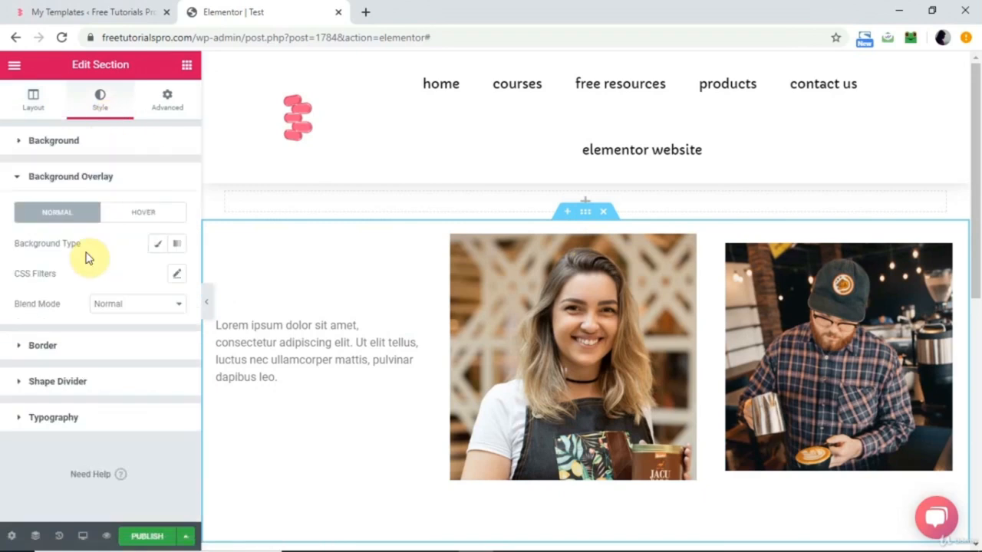
pyautogui.click(69, 357)
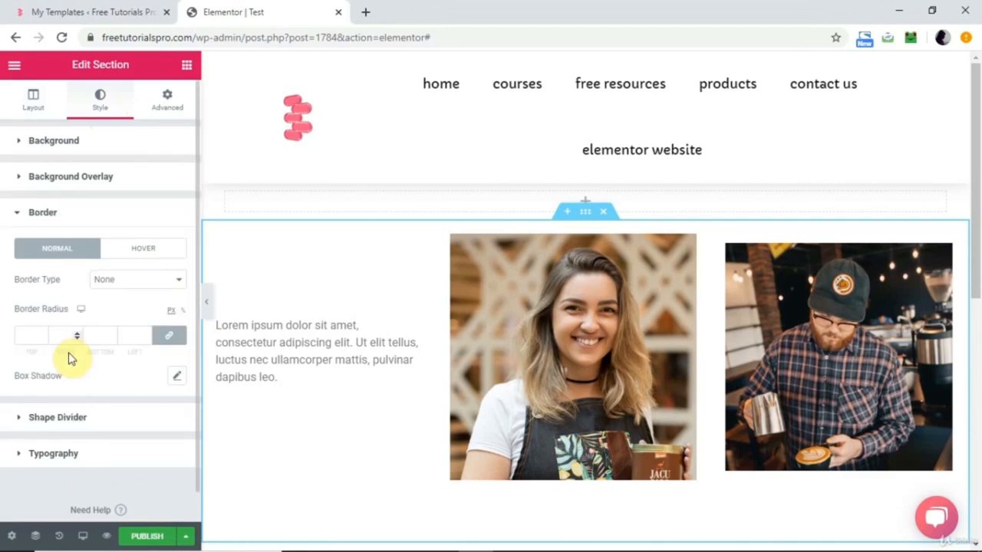
pyautogui.click(150, 278)
pyautogui.click(116, 307)
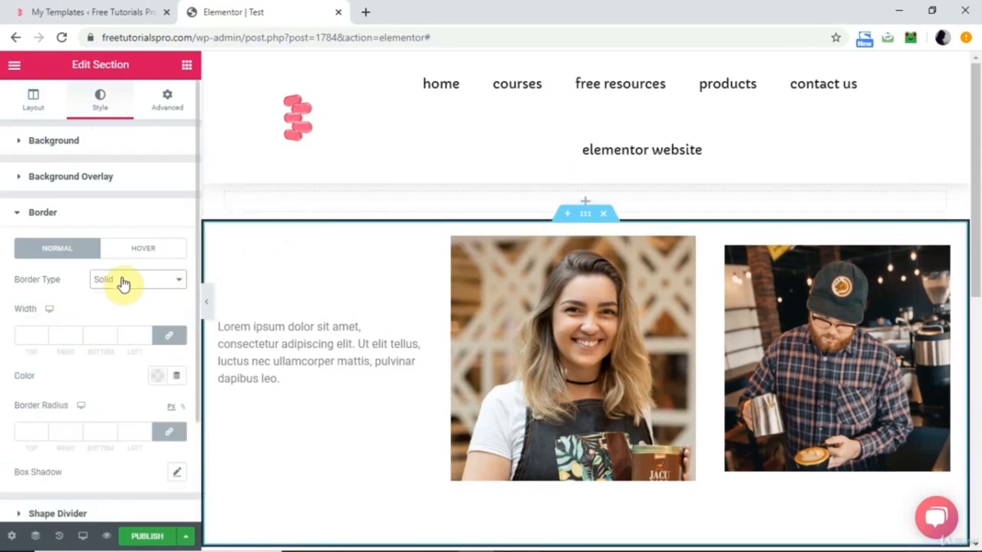
# Try border widths of 100 and 10 on all sides of the section and clear the width values.
pyautogui.click(29, 335)
pyautogui.write('100')
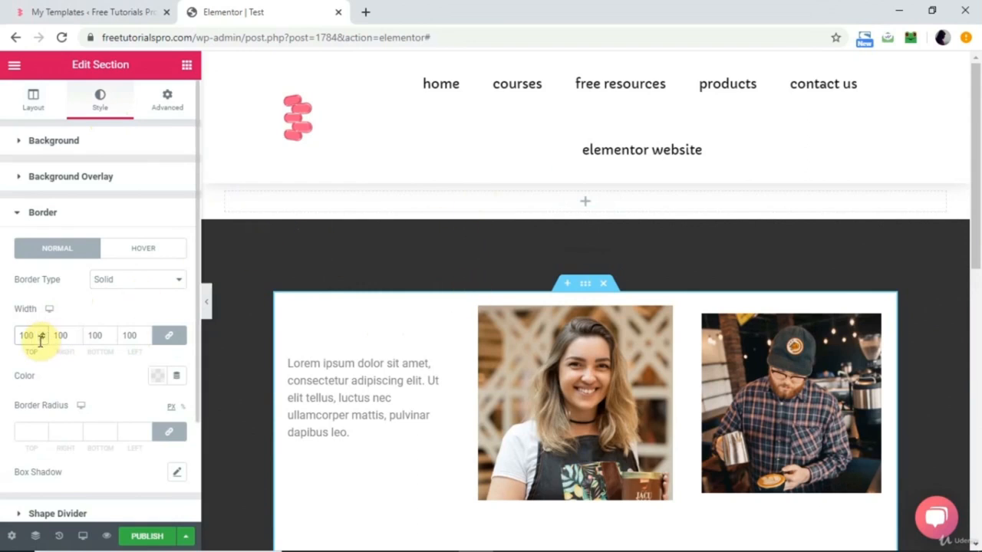
pyautogui.press('BackSpace')
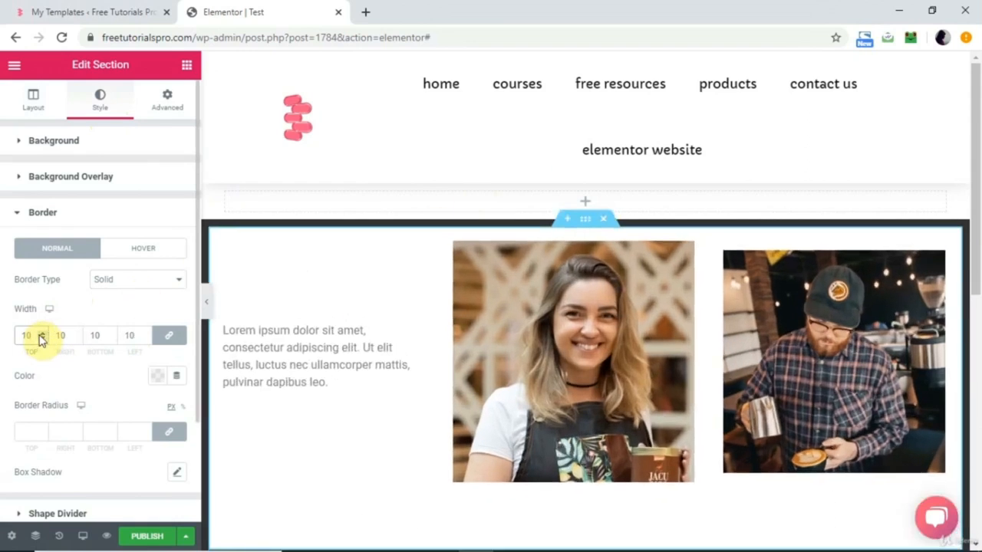
pyautogui.press('BackSpace')
pyautogui.press('BackSpace')
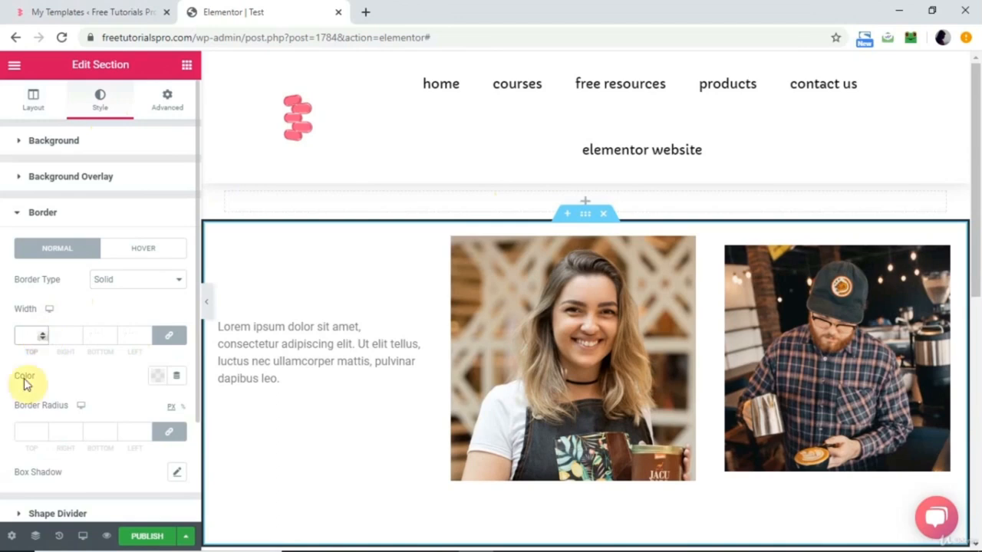
# Set the section's Border Radius to 100 px on all corners, trying 10 px for comparison.
pyautogui.click(28, 430)
pyautogui.write('100')
pyautogui.press('BackSpace')
pyautogui.press('BackSpace')
pyautogui.press('BackSpace')
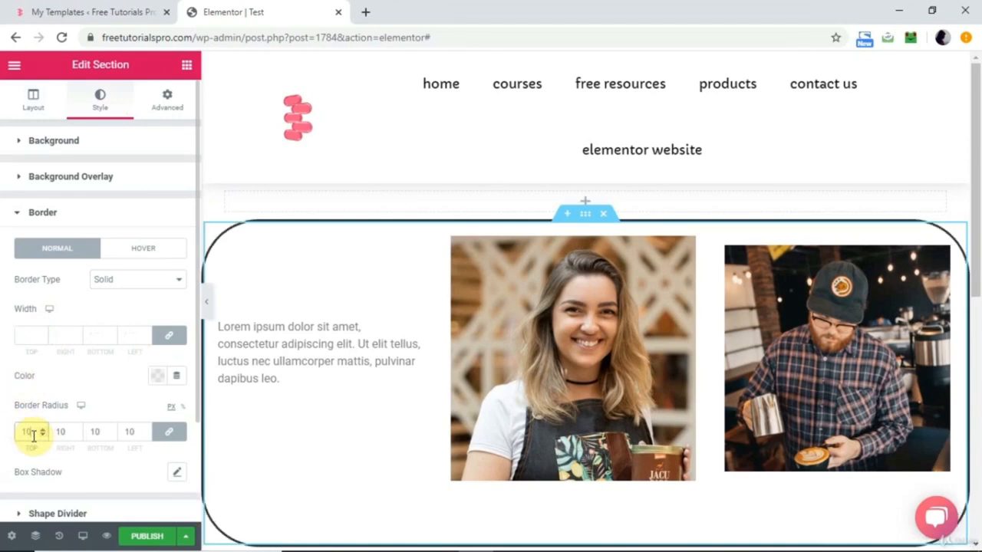
pyautogui.write('10')
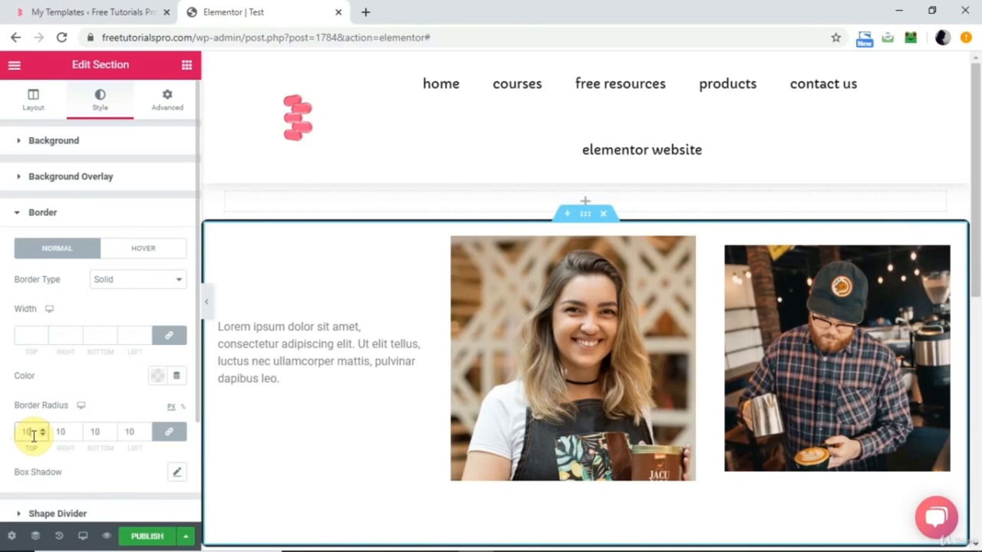
pyautogui.write('0')
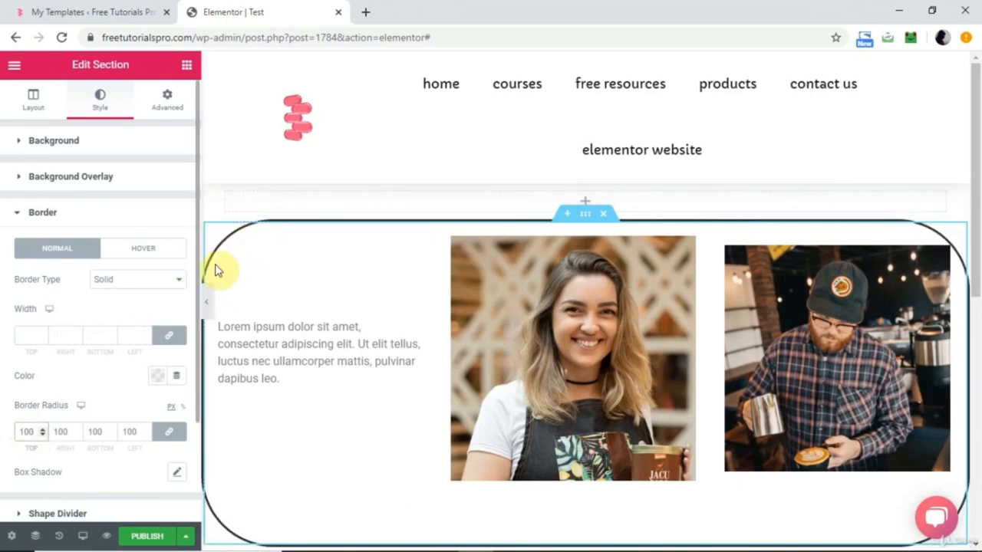
# Add a box shadow to the three-column section and make its black color fully opaque, rgba(0, 0, 0, 1).
pyautogui.scroll(-2, 107, 373)
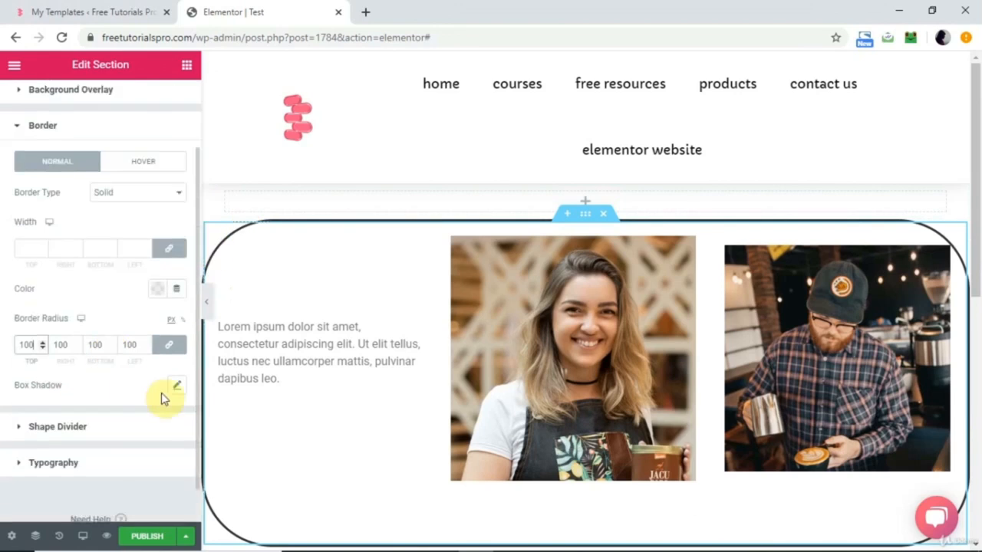
pyautogui.click(178, 388)
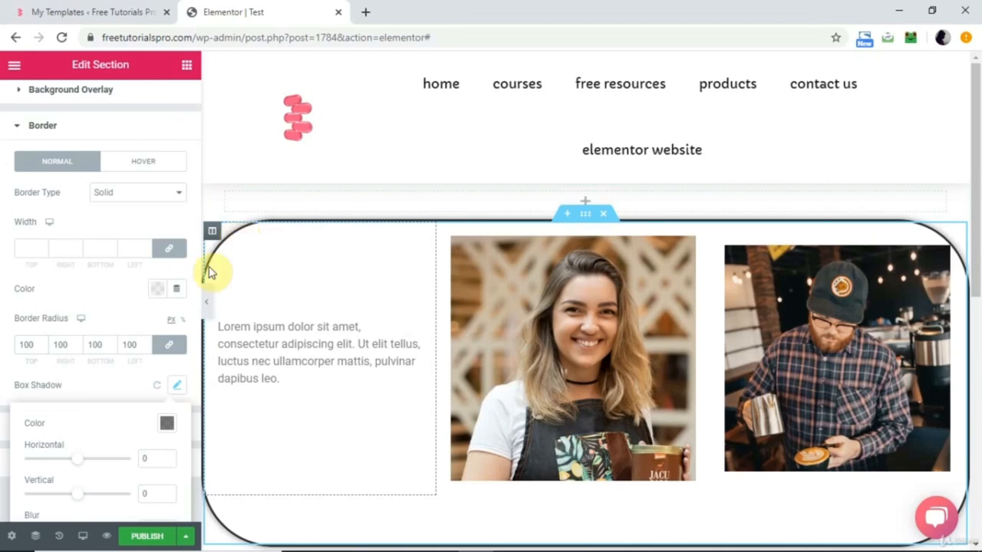
pyautogui.click(167, 427)
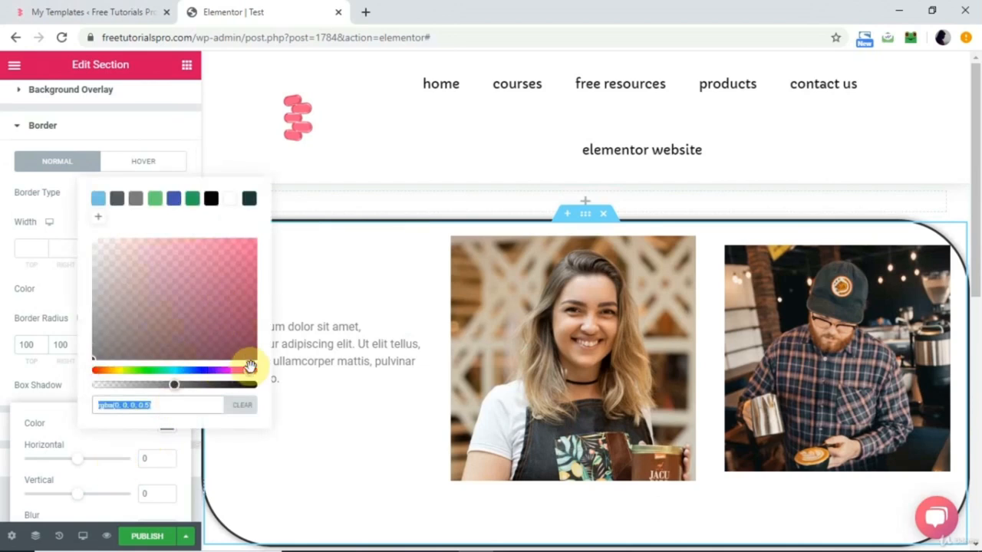
pyautogui.moveTo(173, 384); pyautogui.dragTo(259, 383)
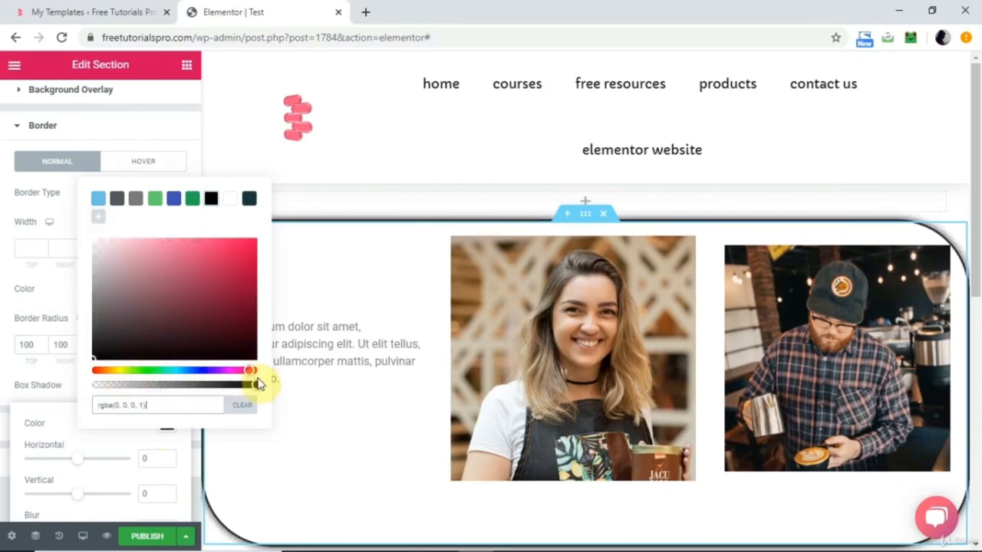
pyautogui.click(62, 409)
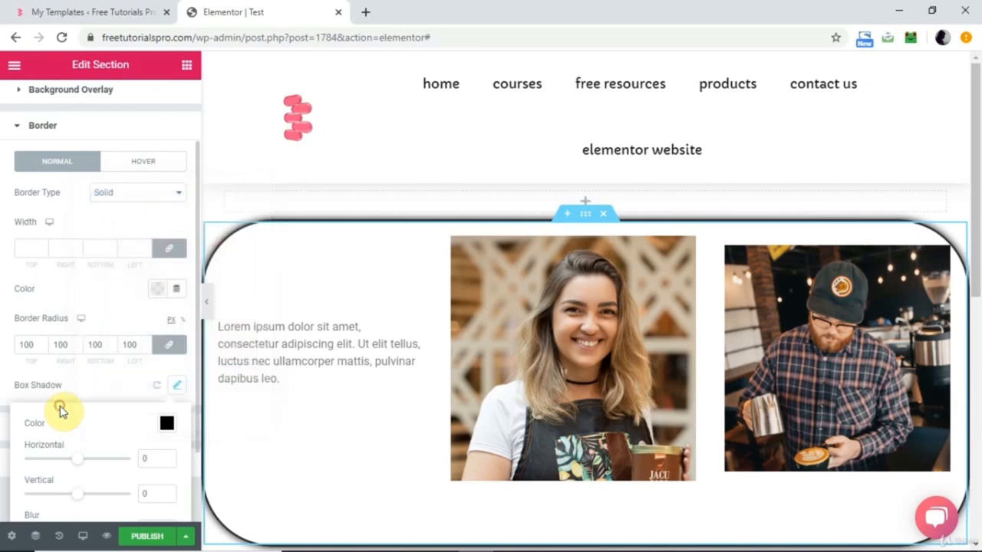
# Change the section's box shadow to a fully saturated bright cyan-blue, starting from the saved dark teal color.
pyautogui.click(167, 425)
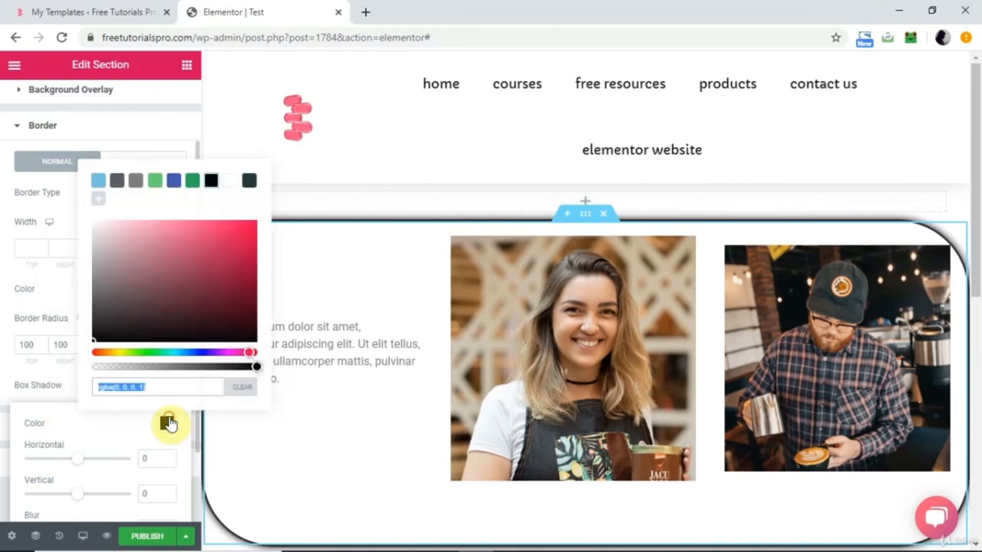
pyautogui.click(250, 181)
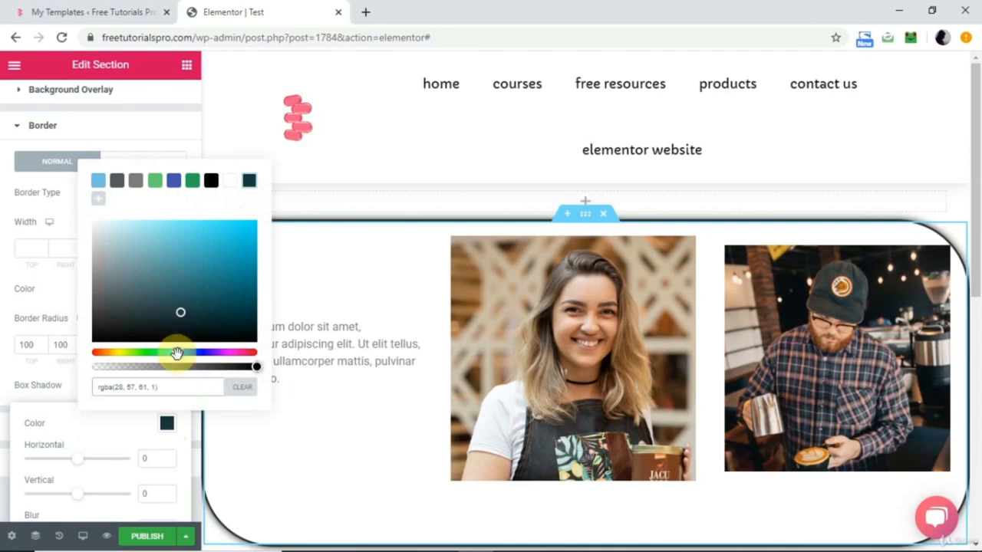
pyautogui.moveTo(184, 308); pyautogui.dragTo(256, 221)
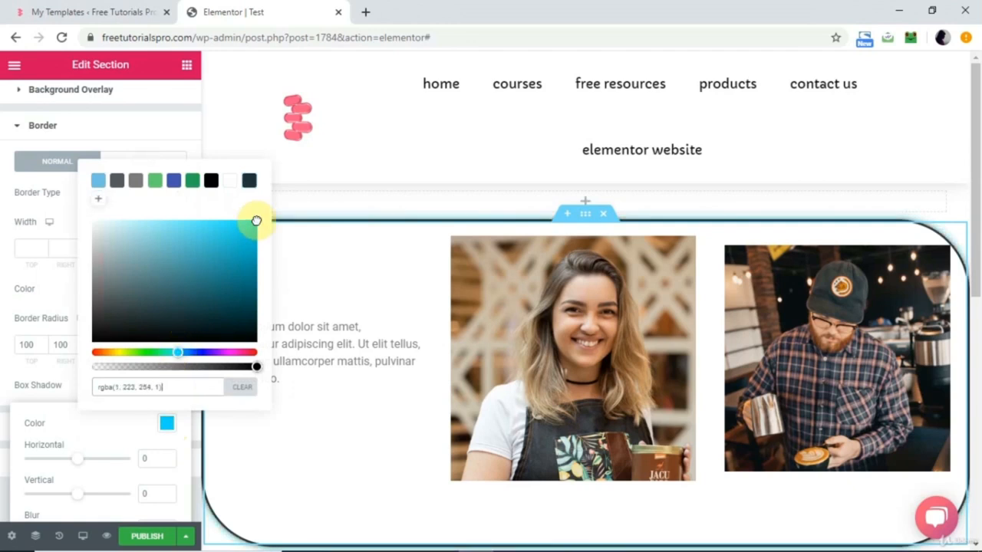
pyautogui.click(38, 292)
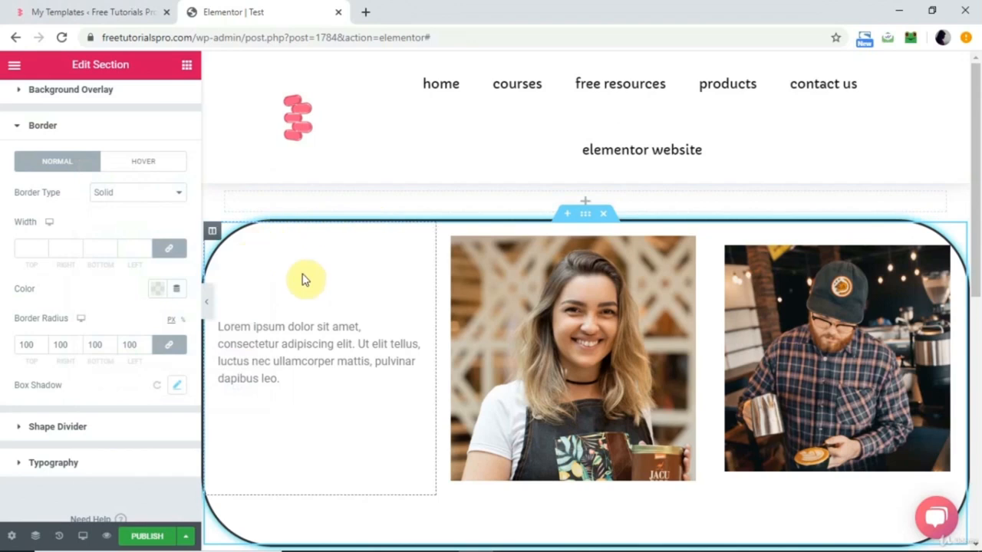
# Look through the section's Shape Divider and Typography style settings.
pyautogui.click(58, 427)
pyautogui.click(72, 252)
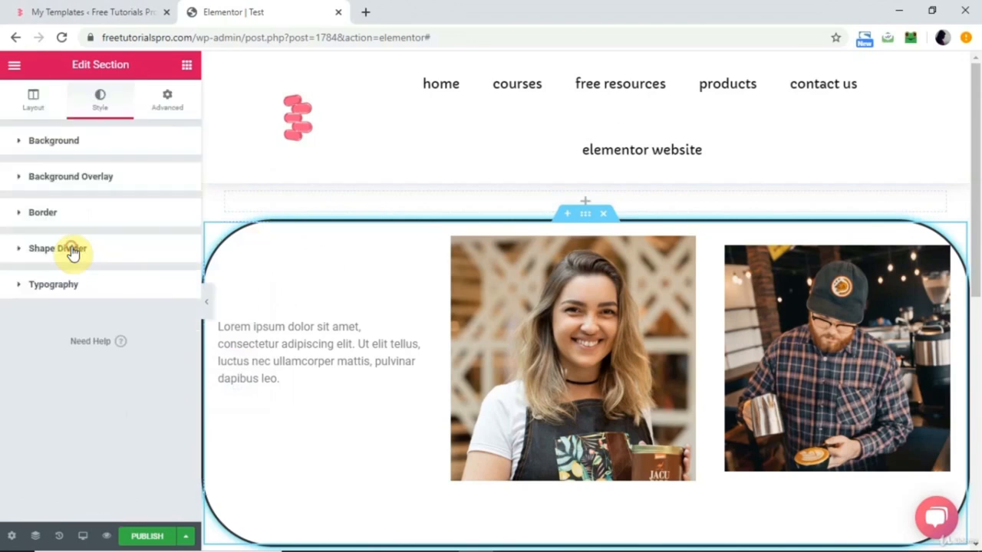
pyautogui.click(75, 290)
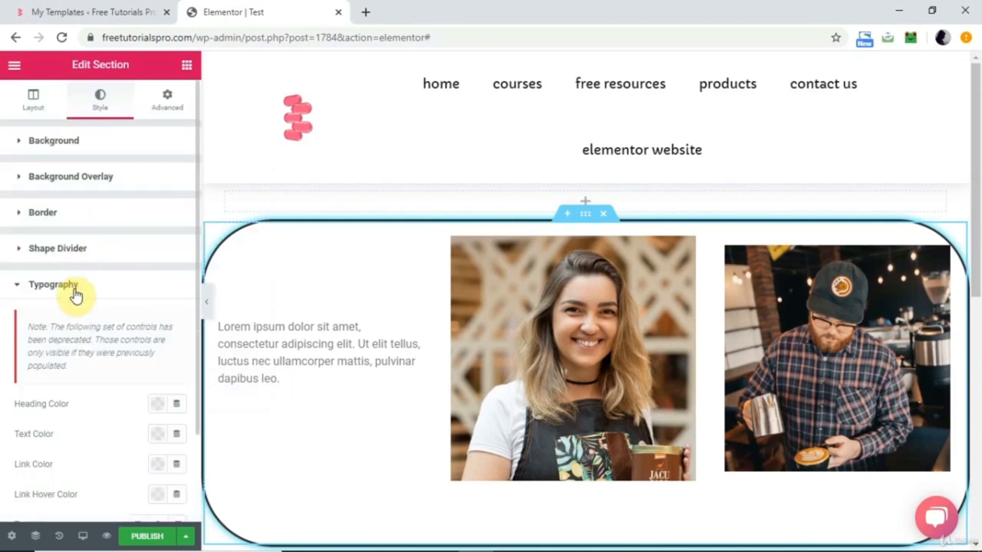
pyautogui.scroll(-2, 94, 399)
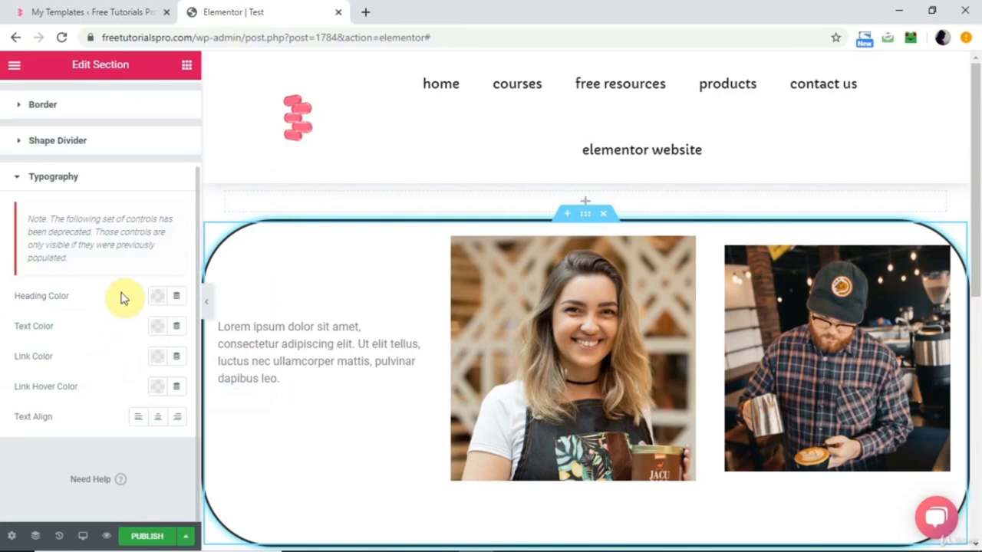
pyautogui.scroll(2, 92, 303)
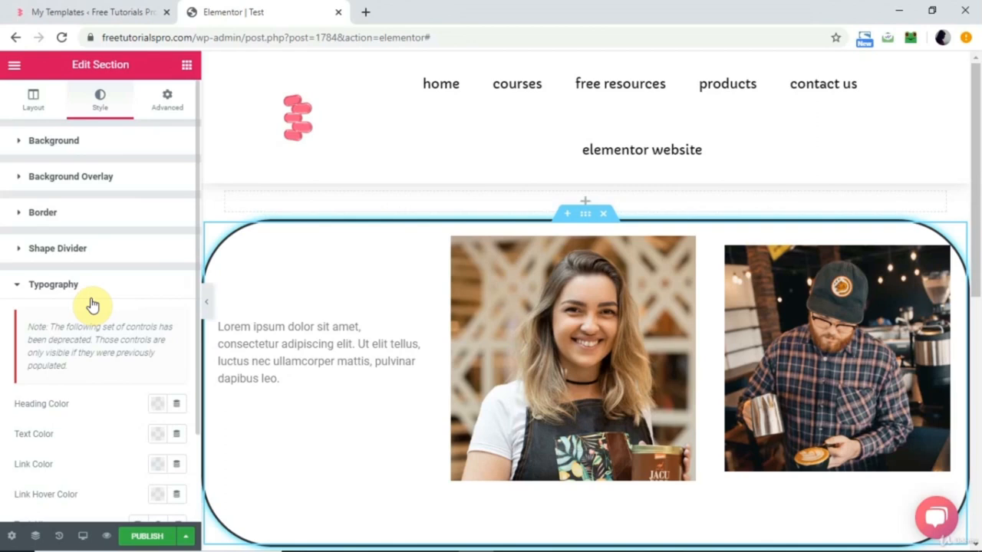
# Unlink the section's margin values and set only the top margin to 30 px.
pyautogui.click(168, 113)
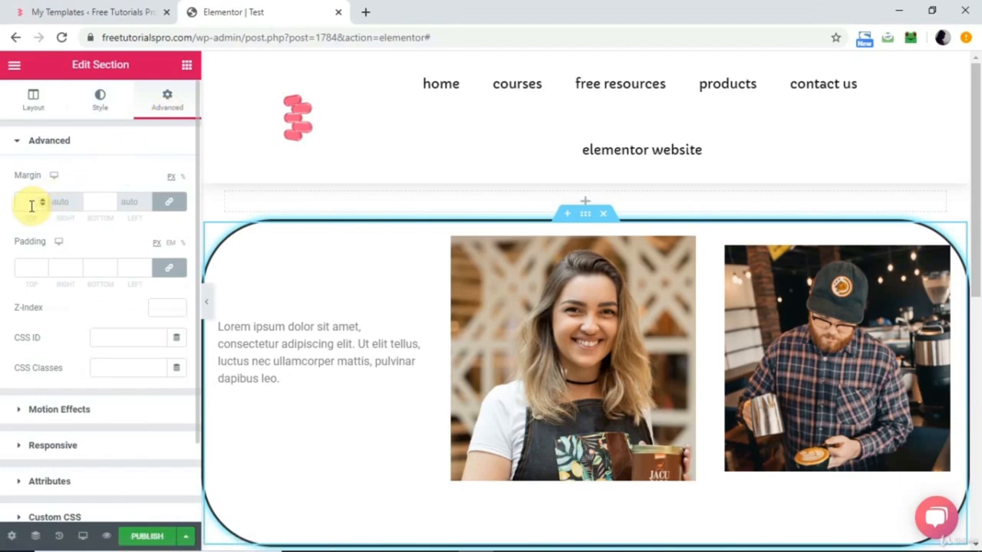
pyautogui.click(172, 206)
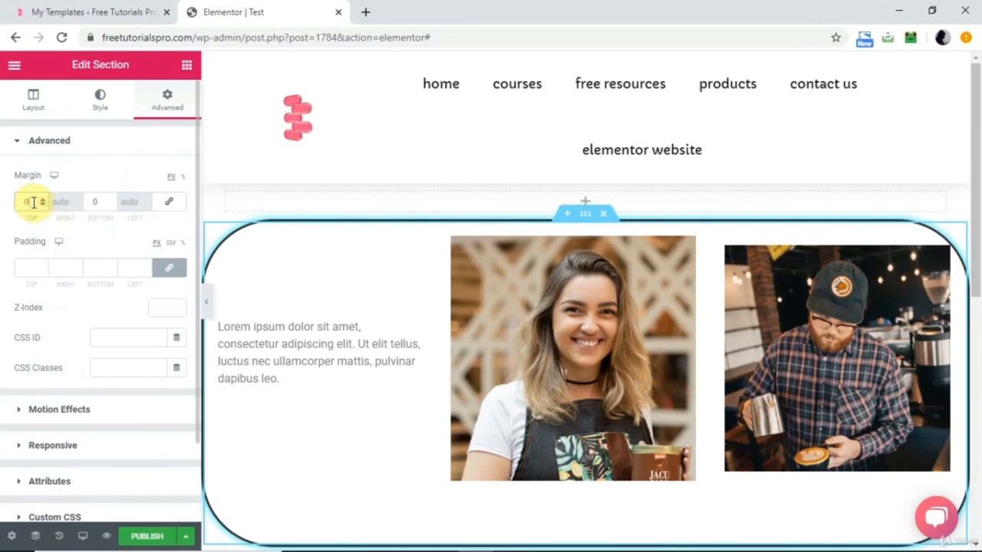
pyautogui.write('30')
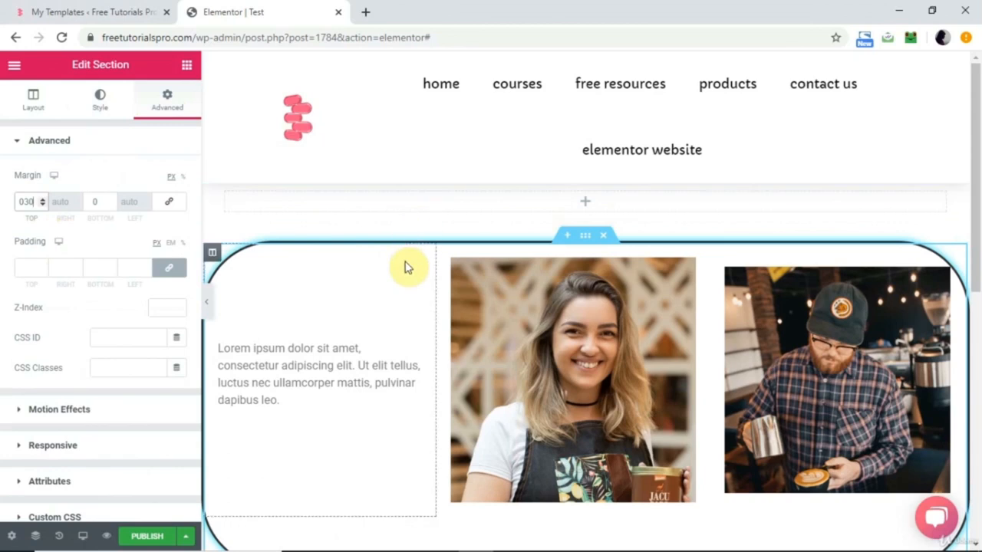
pyautogui.click(106, 202)
# Unlink the section's padding values and set only the top padding to 30 px.
pyautogui.click(176, 268)
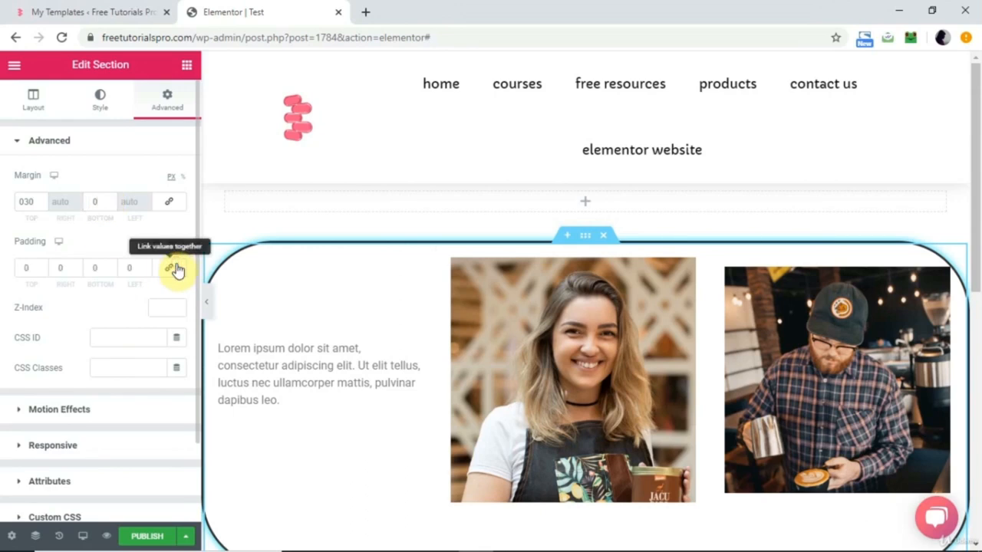
pyautogui.click(31, 268)
pyautogui.write('30')
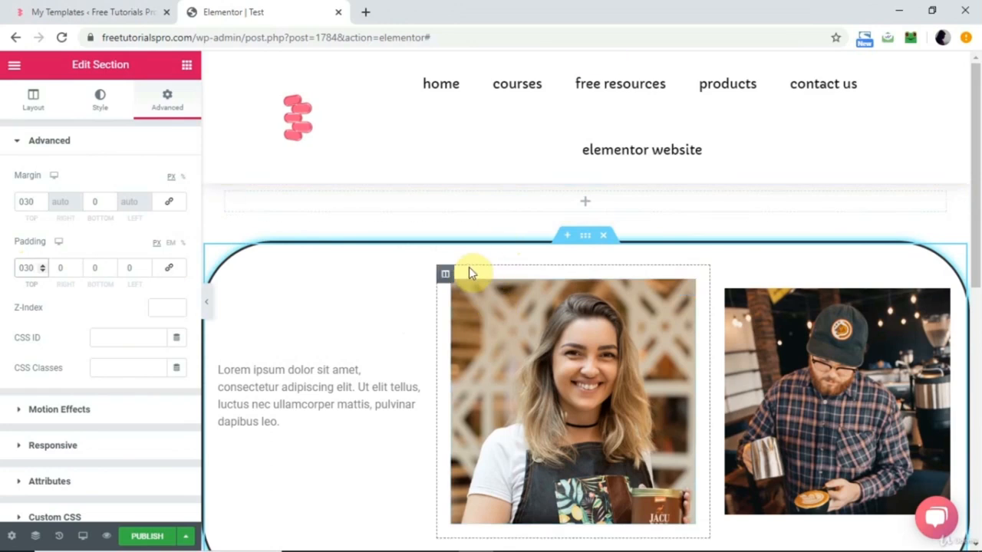
# Review the Sticky options in the section's Motion Effects and check how the page header behaves while scrolling the full-width preview.
pyautogui.click(102, 415)
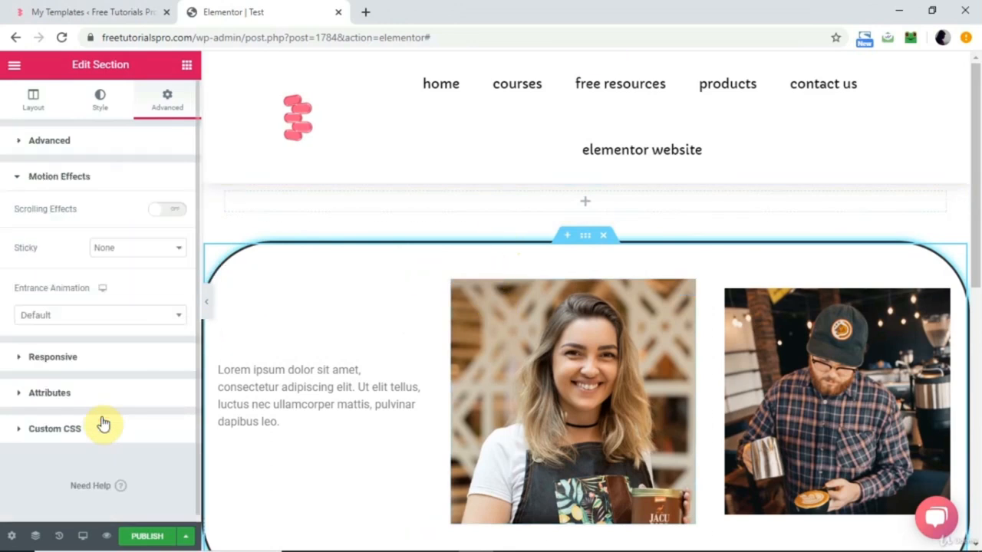
pyautogui.click(151, 257)
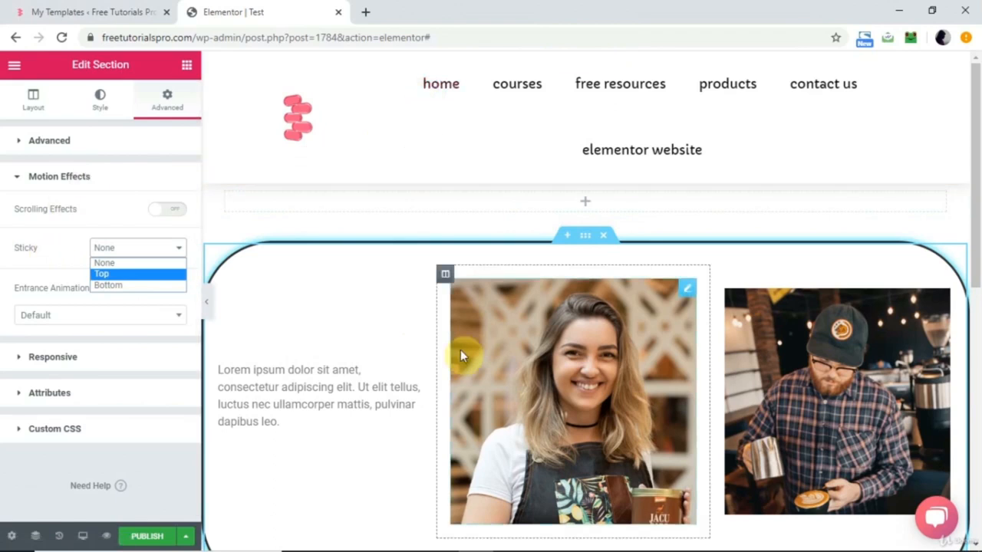
pyautogui.scroll(-5, 461, 355)
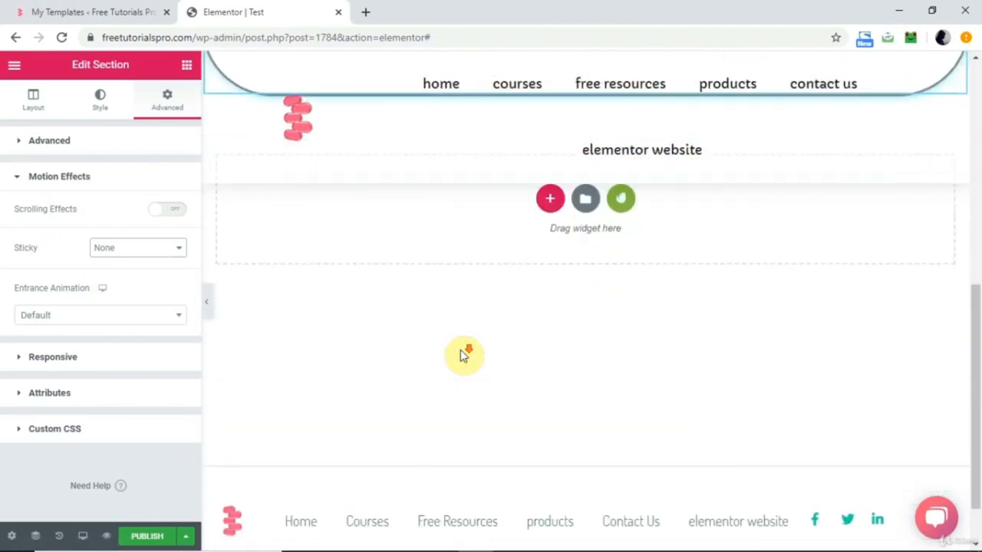
pyautogui.scroll(-2, 461, 355)
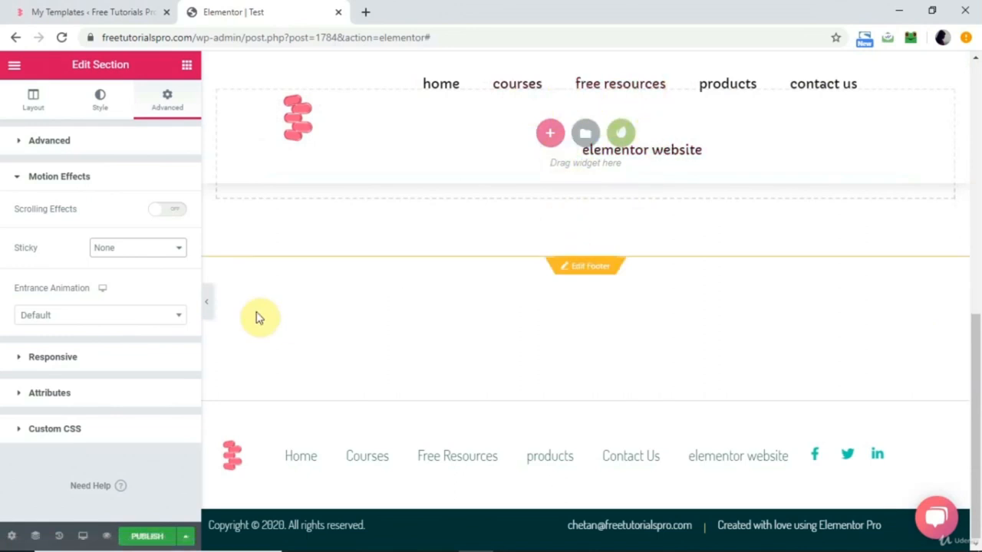
pyautogui.click(207, 307)
pyautogui.scroll(3, 207, 305)
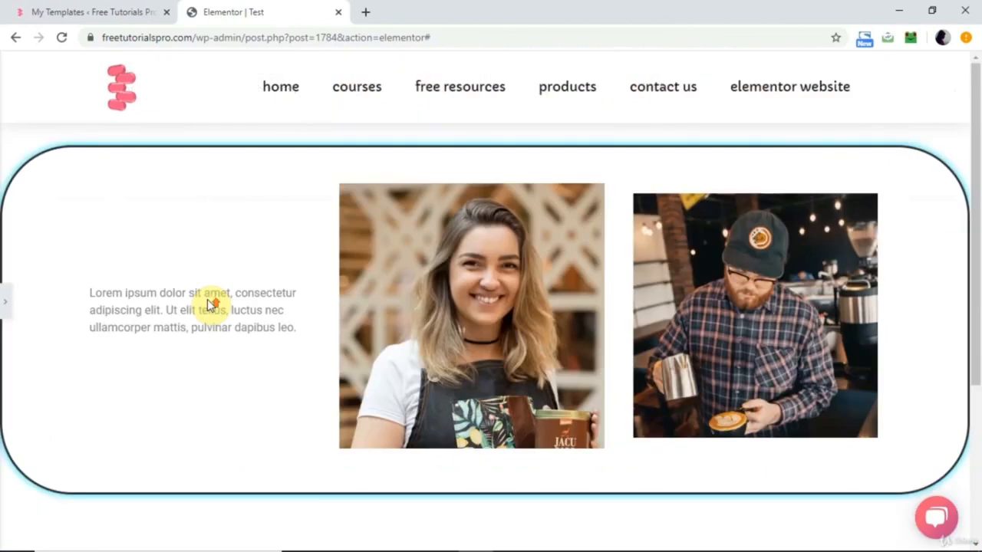
pyautogui.scroll(-3, 208, 305)
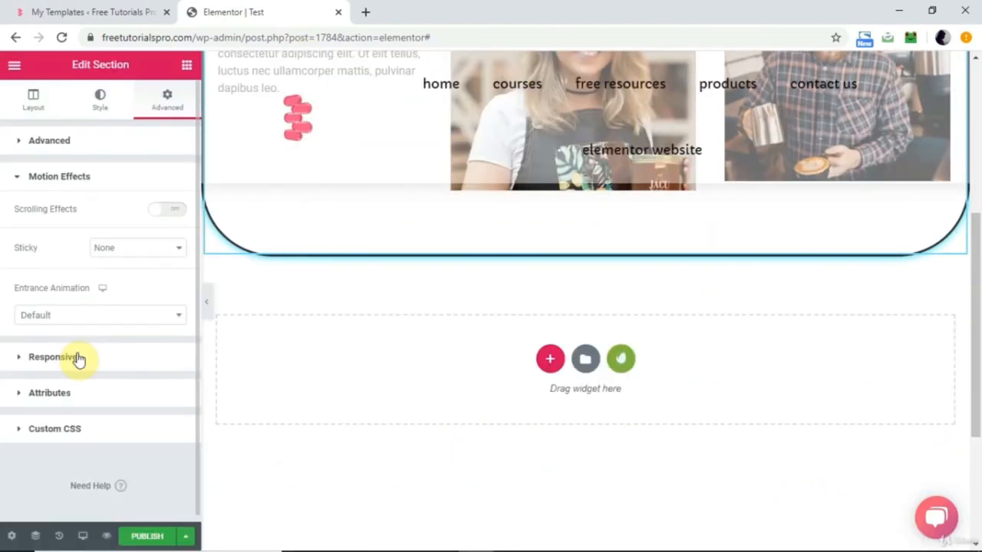
# Try the Fade In entrance animation on the three-column section through its Motion Effects.
pyautogui.click(77, 359)
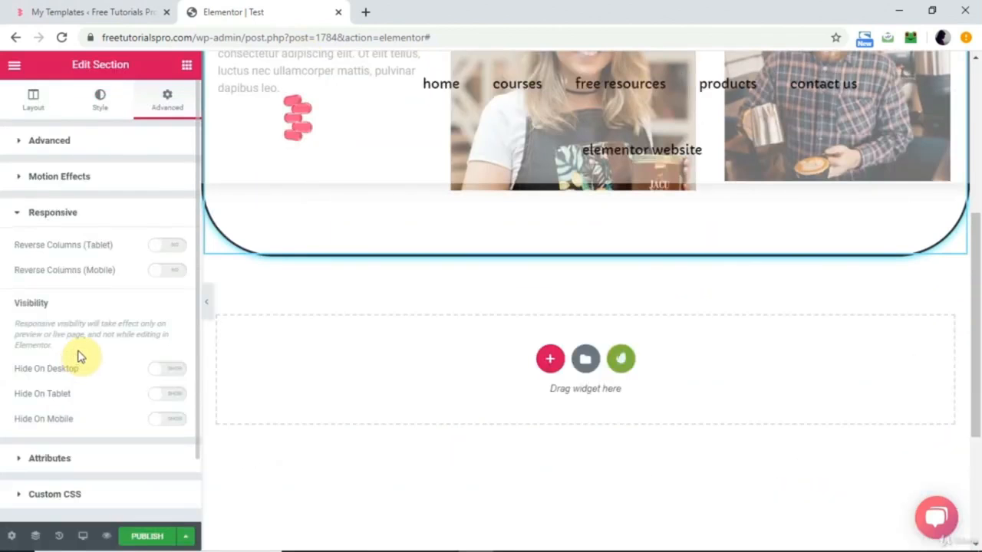
pyautogui.click(105, 178)
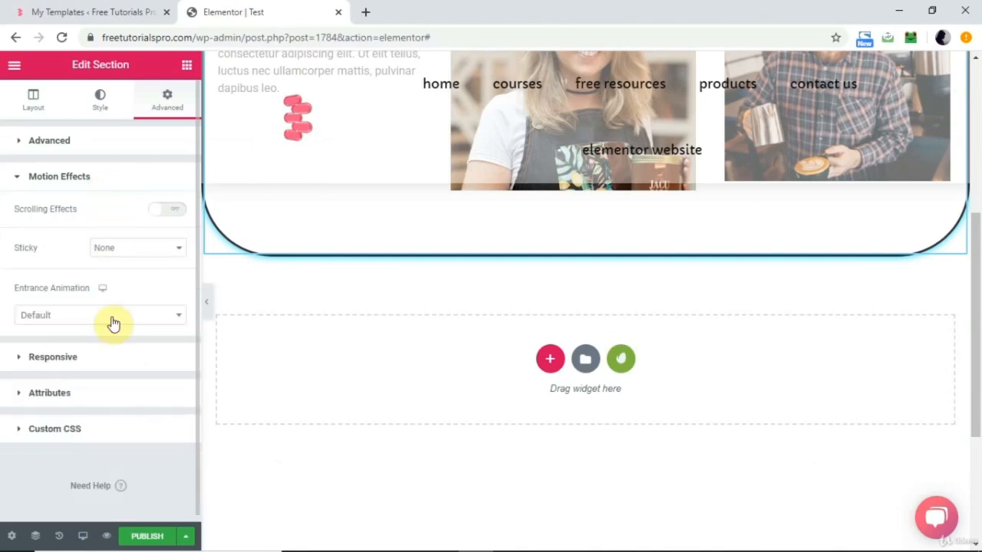
pyautogui.scroll(3, 303, 322)
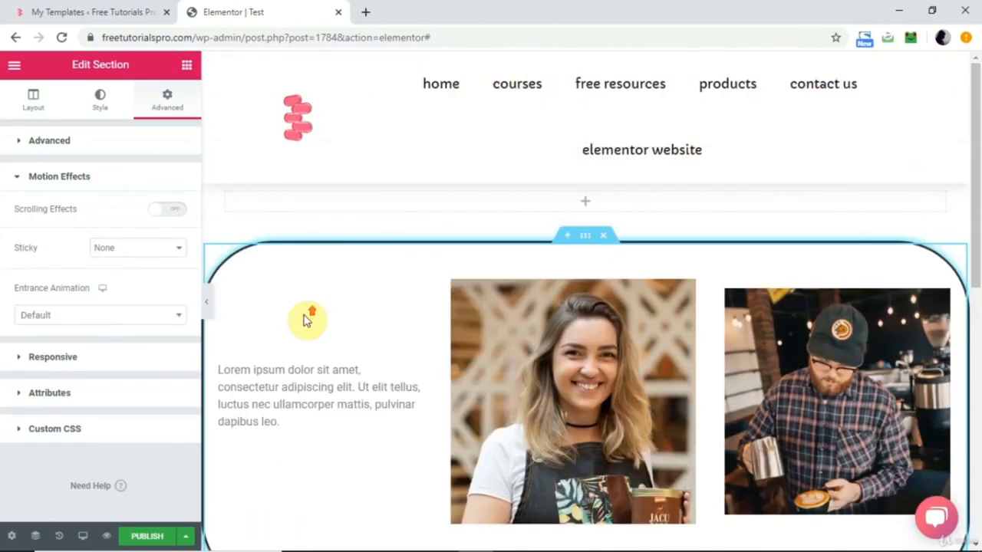
pyautogui.click(181, 321)
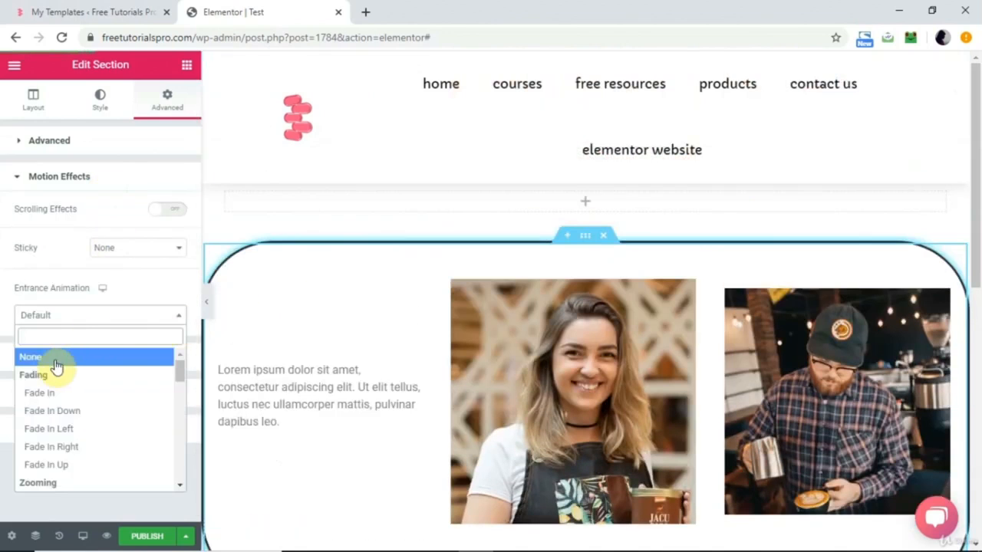
pyautogui.click(45, 400)
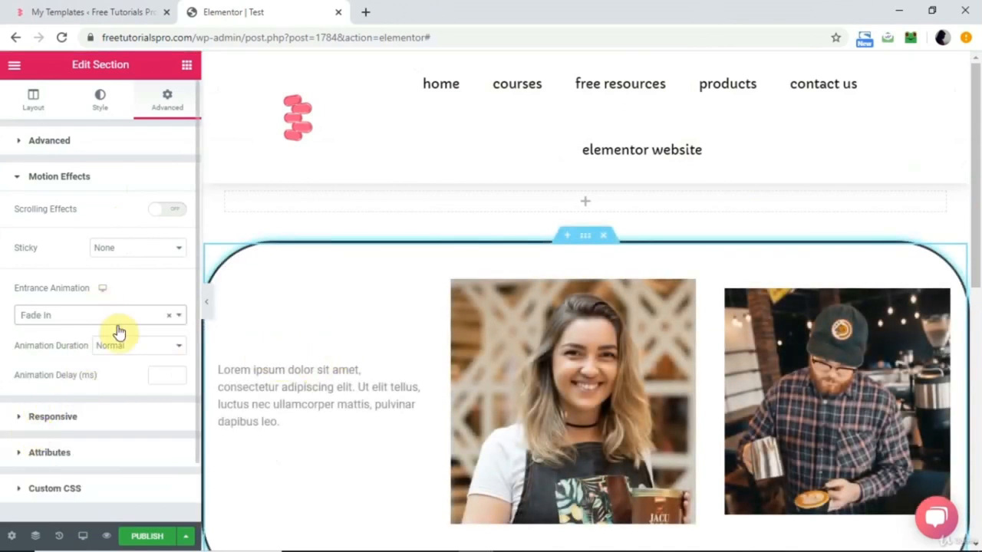
# Try a Slow duration for the section's entrance animation, and set it back to Normal.
pyautogui.click(175, 350)
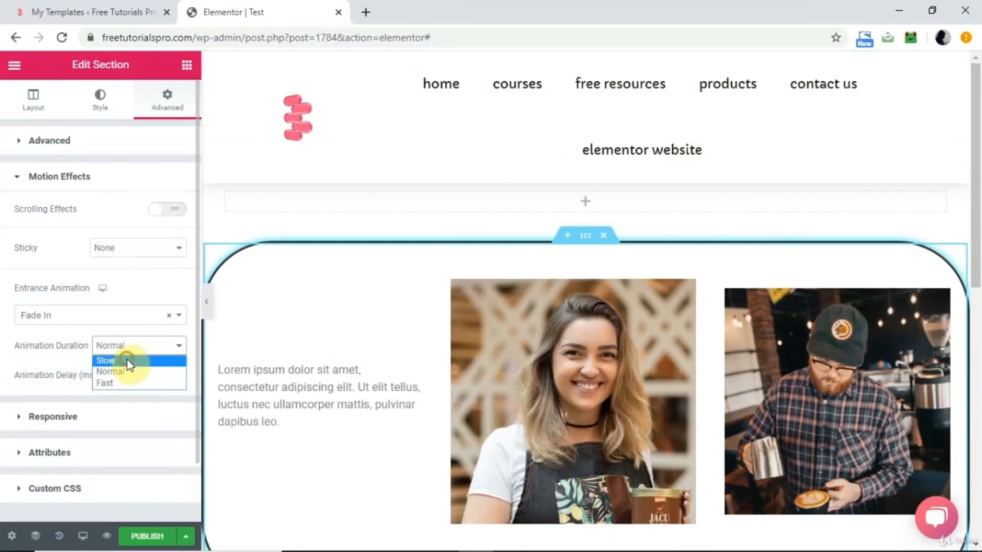
pyautogui.click(107, 360)
pyautogui.click(156, 346)
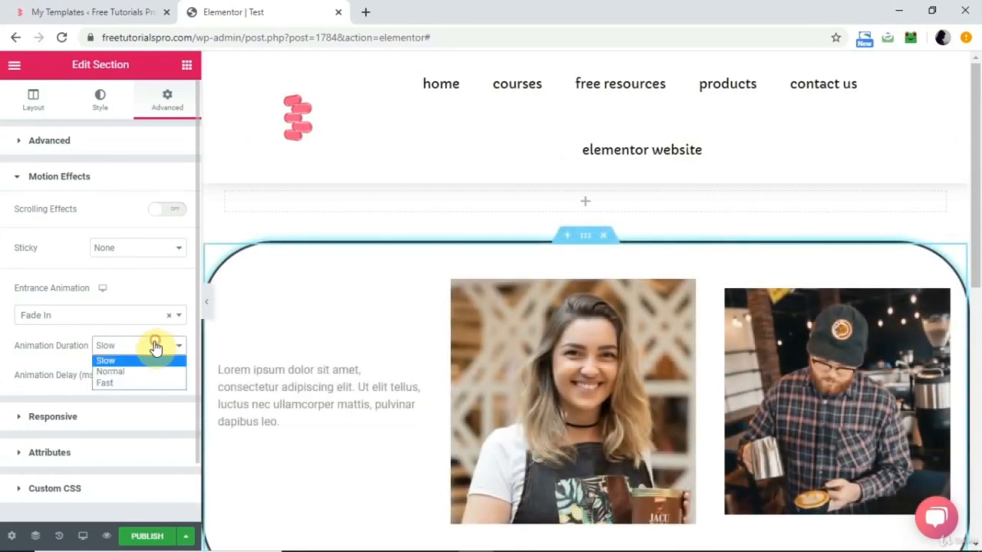
pyautogui.click(123, 372)
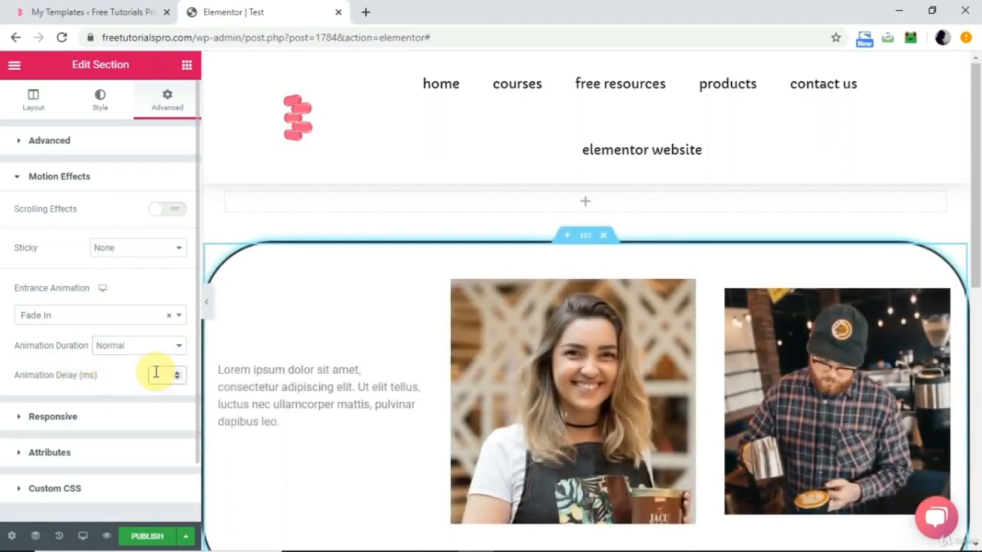
# Set the section's entrance animation to Zoom In and open the middle column's image for editing.
pyautogui.click(121, 317)
pyautogui.scroll(5, 99, 436)
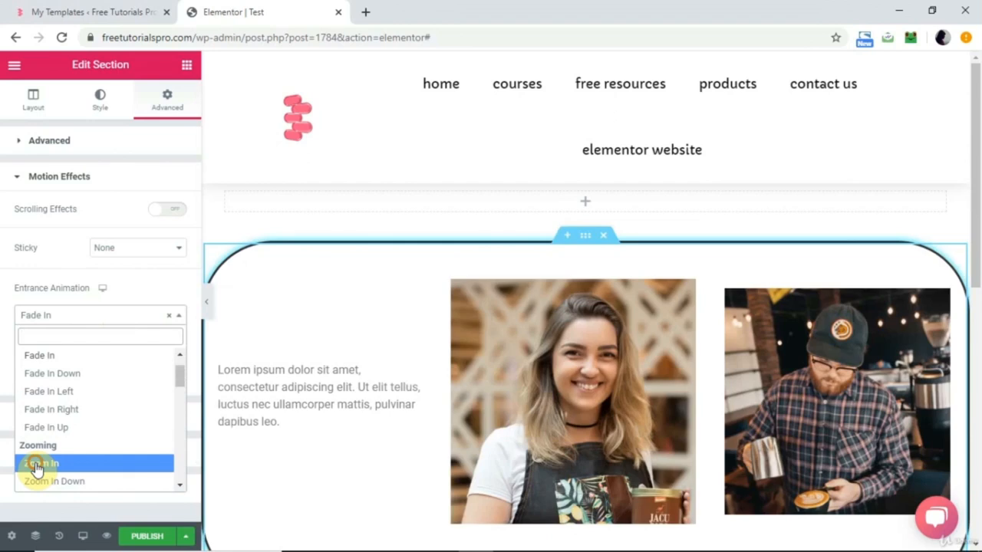
pyautogui.click(38, 465)
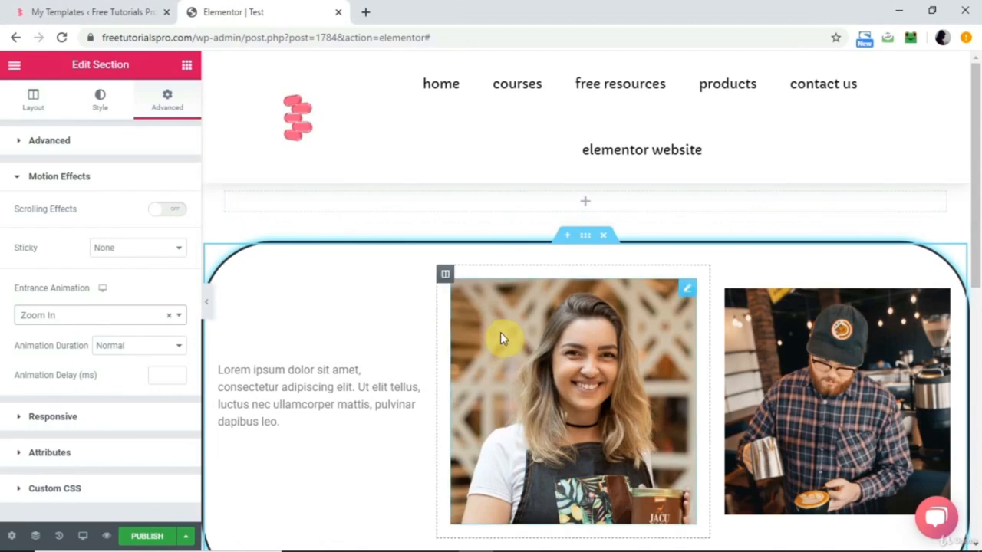
pyautogui.click(520, 335)
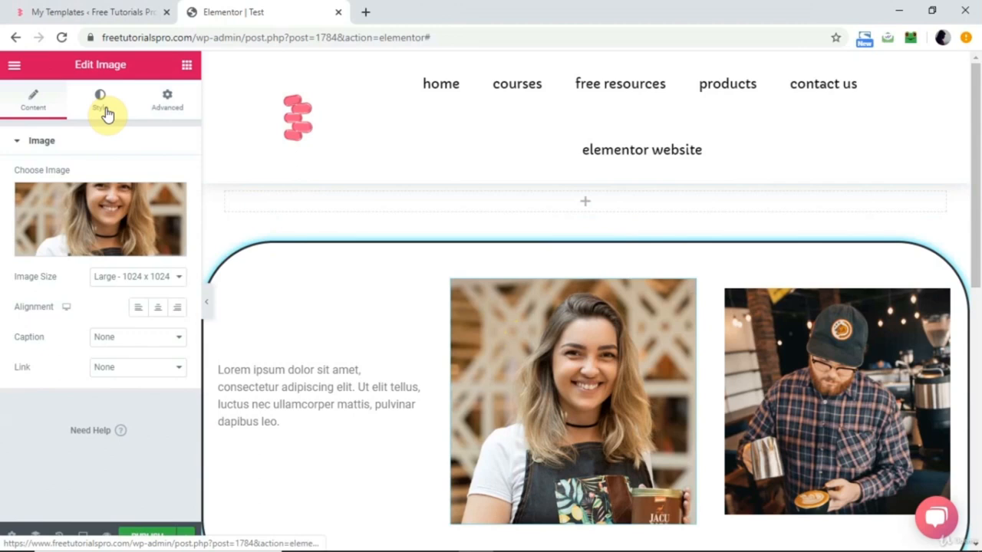
# Look through the Advanced settings of the text widget in the first column and return to the widget list.
pyautogui.click(281, 390)
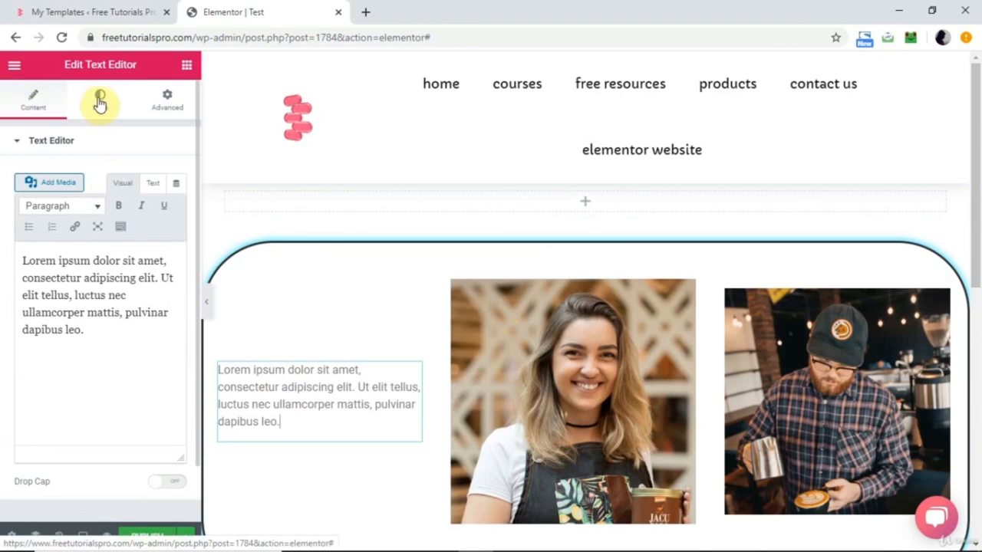
pyautogui.click(165, 102)
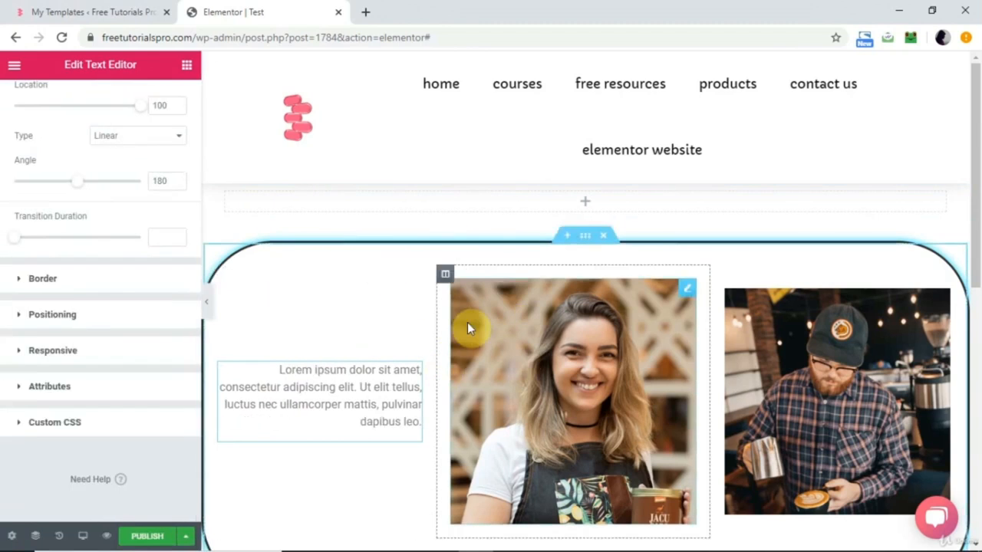
pyautogui.click(189, 61)
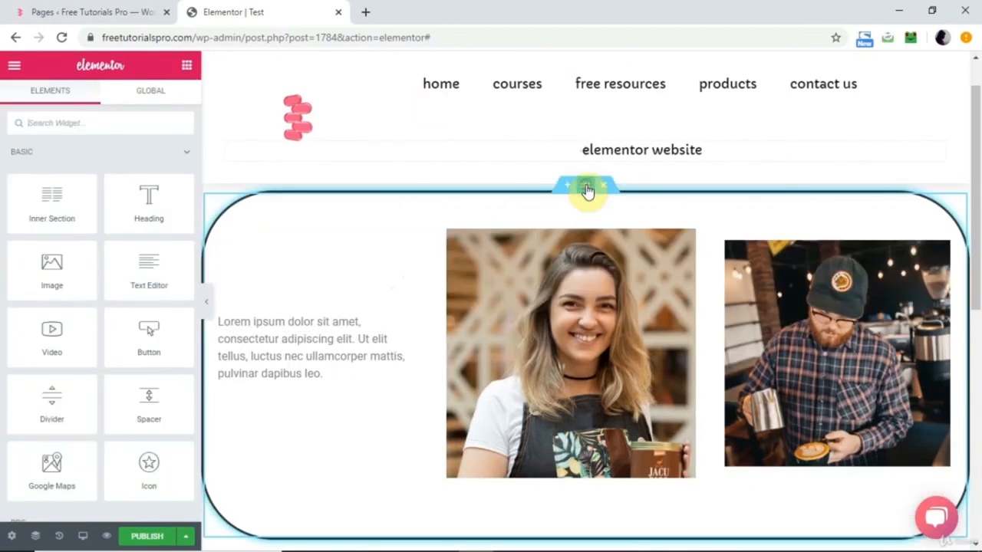
# Remove the three-column section's border by setting its Border Type to None.
pyautogui.click(585, 190)
pyautogui.click(108, 110)
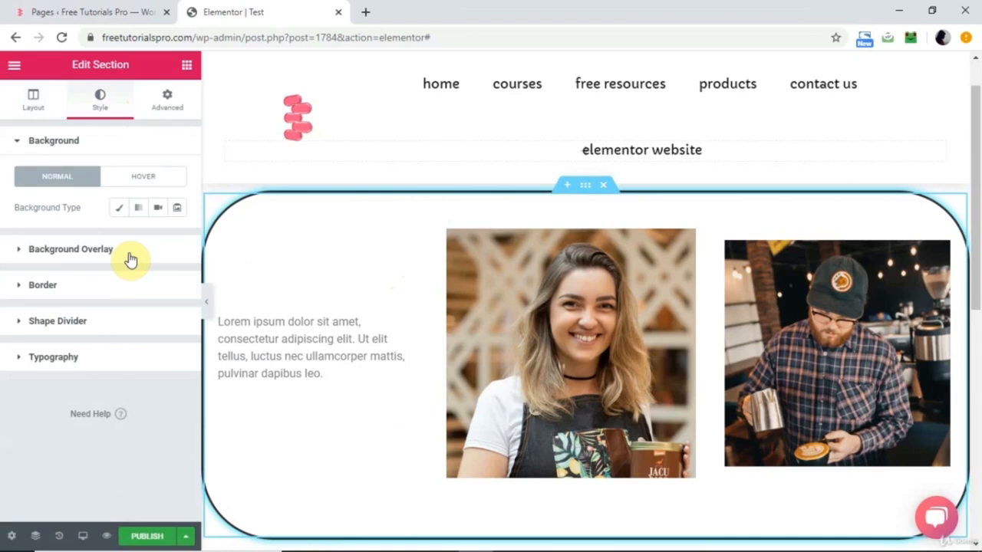
pyautogui.click(107, 290)
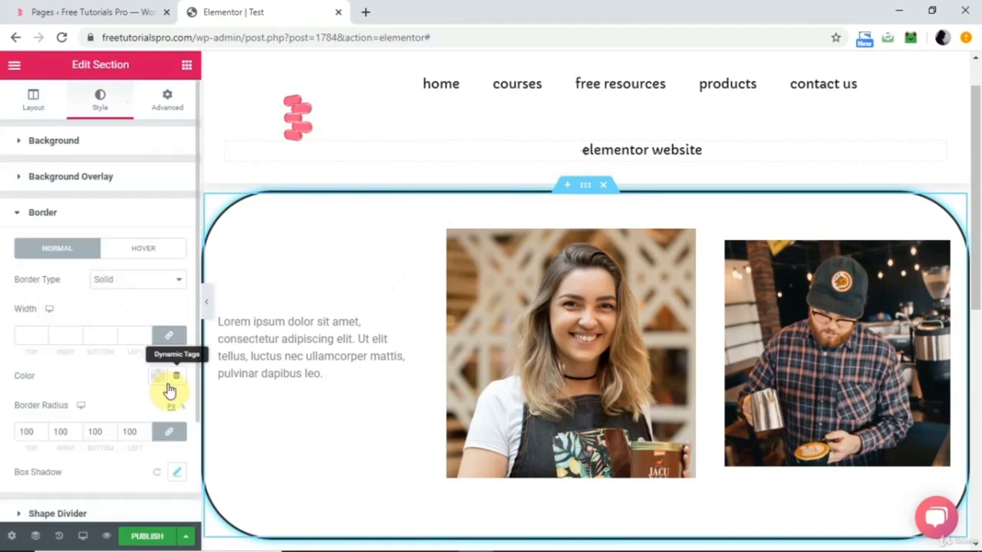
pyautogui.click(140, 281)
pyautogui.click(121, 294)
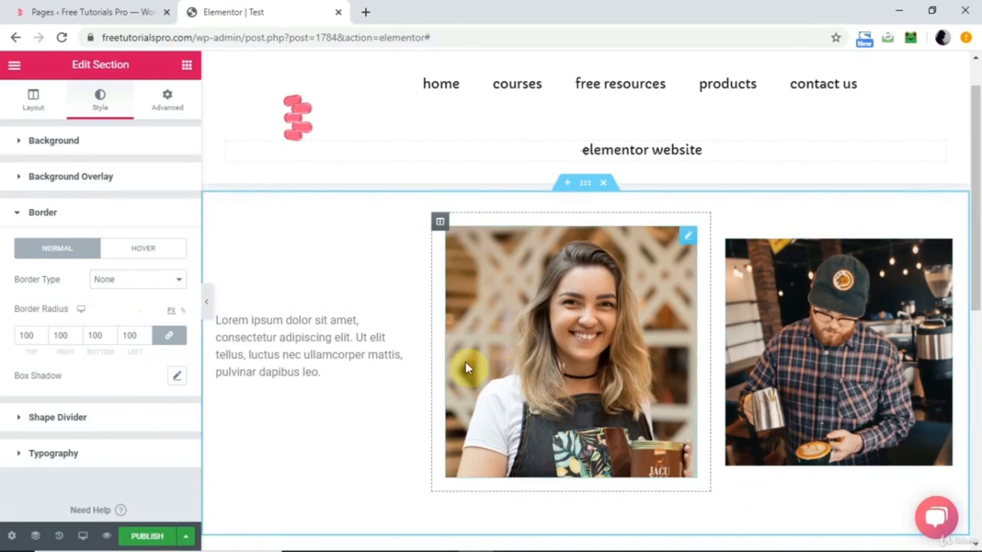
# Resize the three columns on the canvas by shifting both column boundaries until the columns are about equally wide.
pyautogui.moveTo(430, 362)
pyautogui.mouseDown()
pyautogui.moveTo(423, 368)
pyautogui.moveTo(439, 365)
pyautogui.mouseUp()
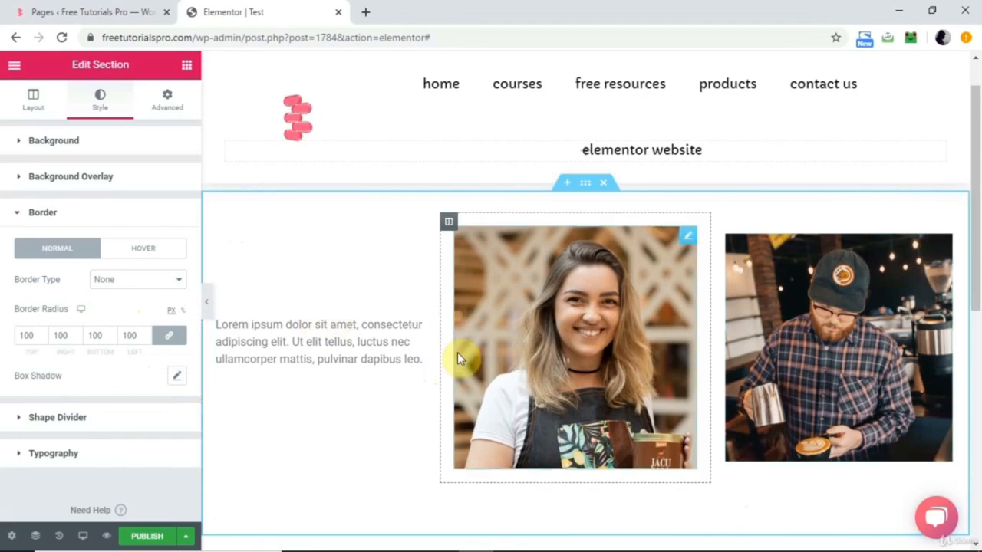
pyautogui.moveTo(438, 369)
pyautogui.mouseDown()
pyautogui.moveTo(458, 373)
pyautogui.moveTo(456, 364)
pyautogui.mouseUp()
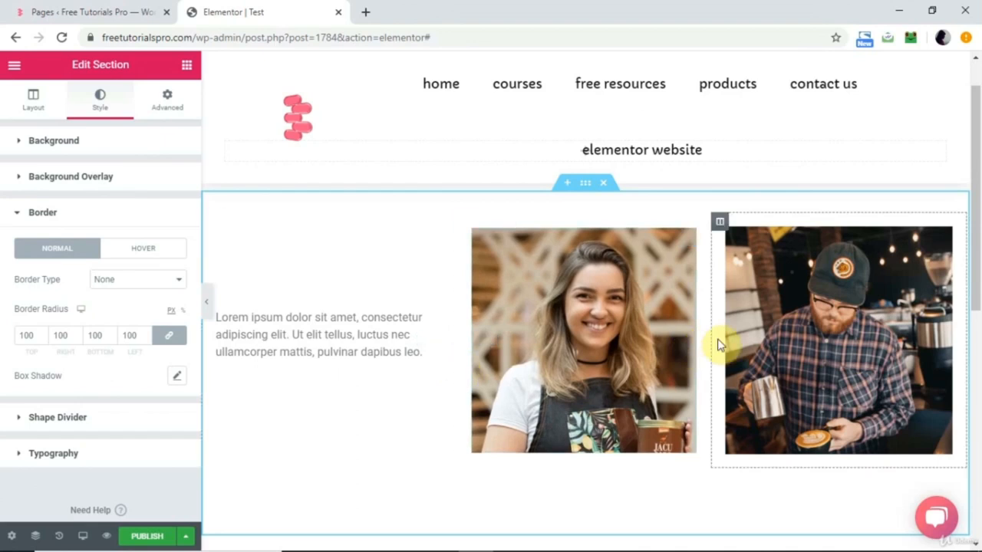
pyautogui.moveTo(711, 338); pyautogui.dragTo(715, 340)
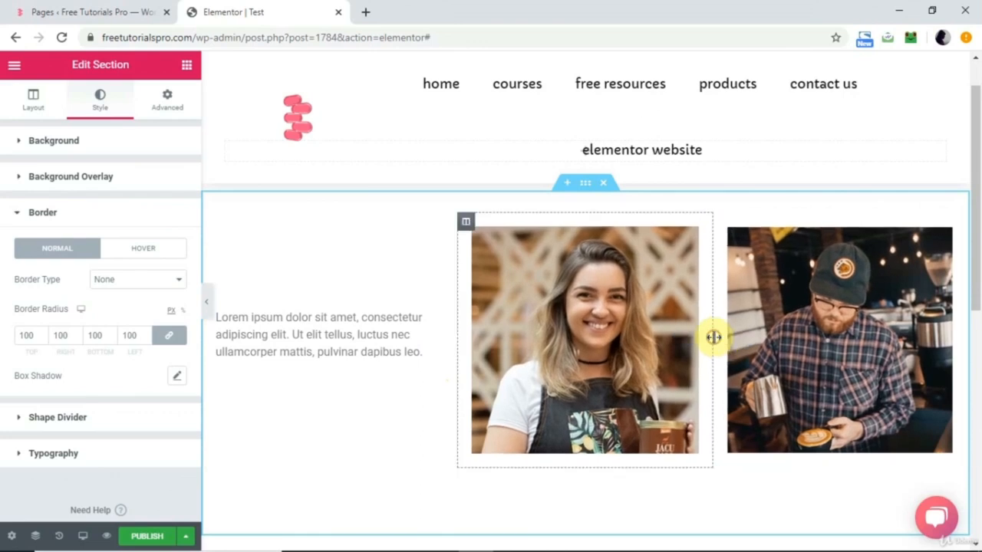
# Set the column width of the middle, first and third columns to 33.33% each.
pyautogui.click(468, 222)
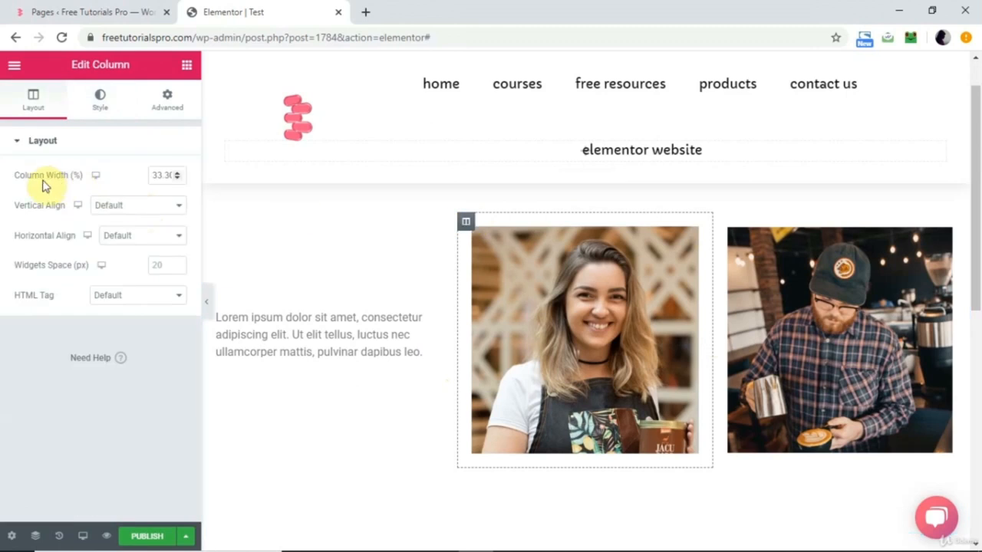
pyautogui.moveTo(155, 175); pyautogui.dragTo(189, 184)
pyautogui.write('33.33')
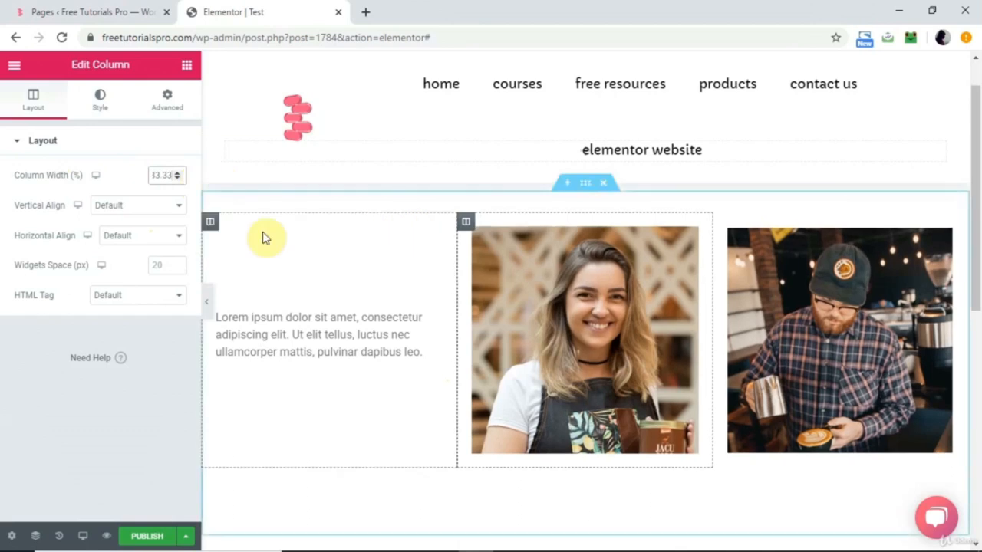
pyautogui.click(211, 223)
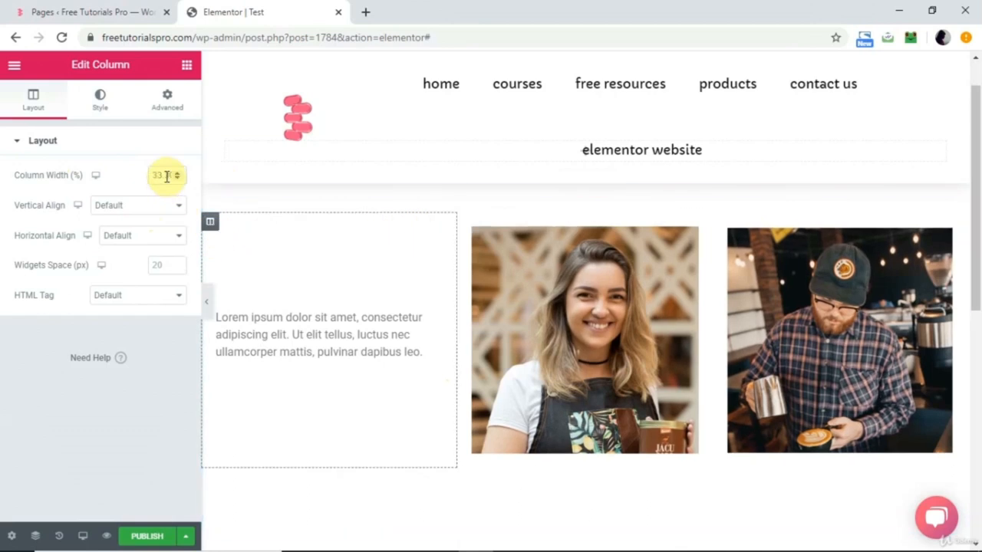
pyautogui.doubleClick(166, 175)
pyautogui.write('33.33')
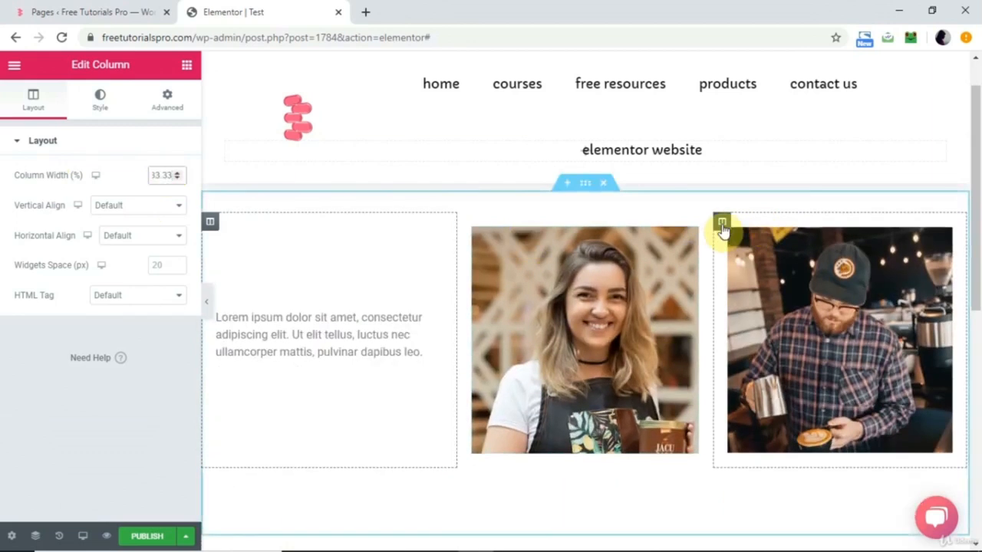
pyautogui.click(722, 222)
pyautogui.doubleClick(159, 173)
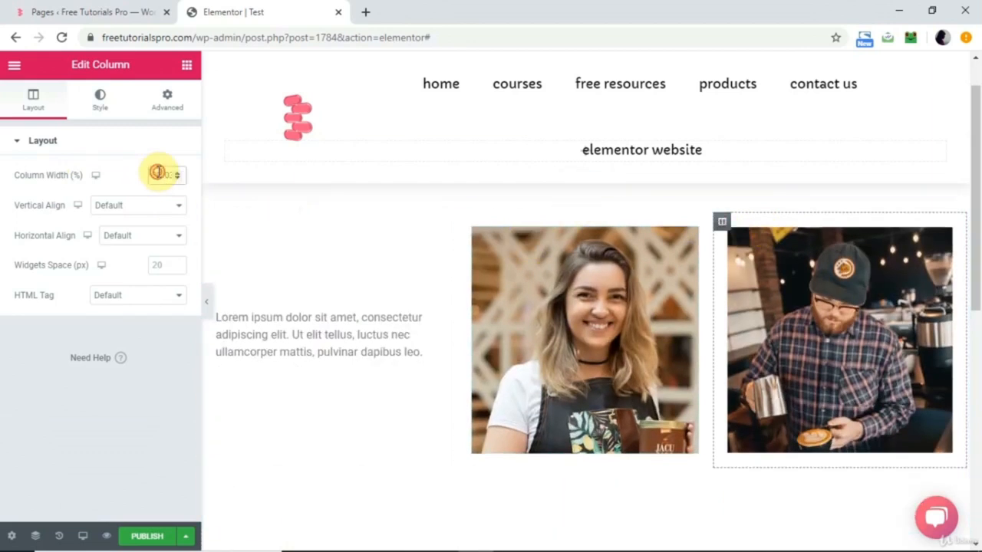
pyautogui.write('33.33')
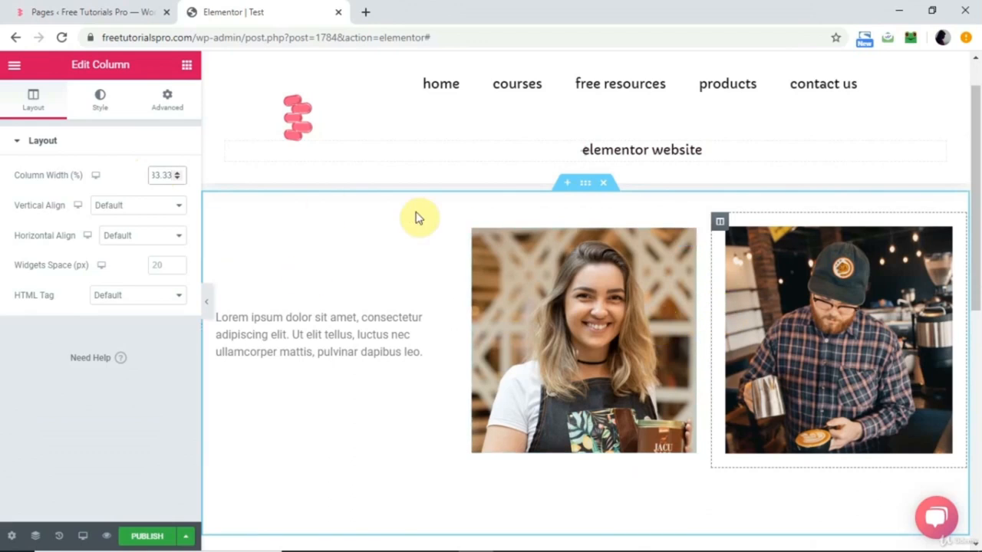
# Open the Layout settings of the three-column section.
pyautogui.click(588, 186)
pyautogui.click(37, 104)
pyautogui.click(130, 289)
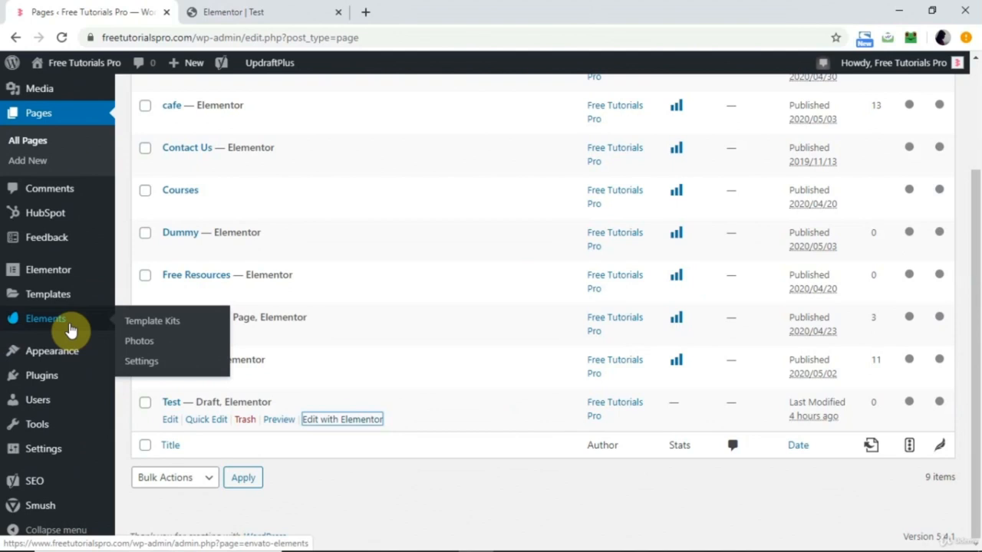
pyautogui.moveTo(66, 300)
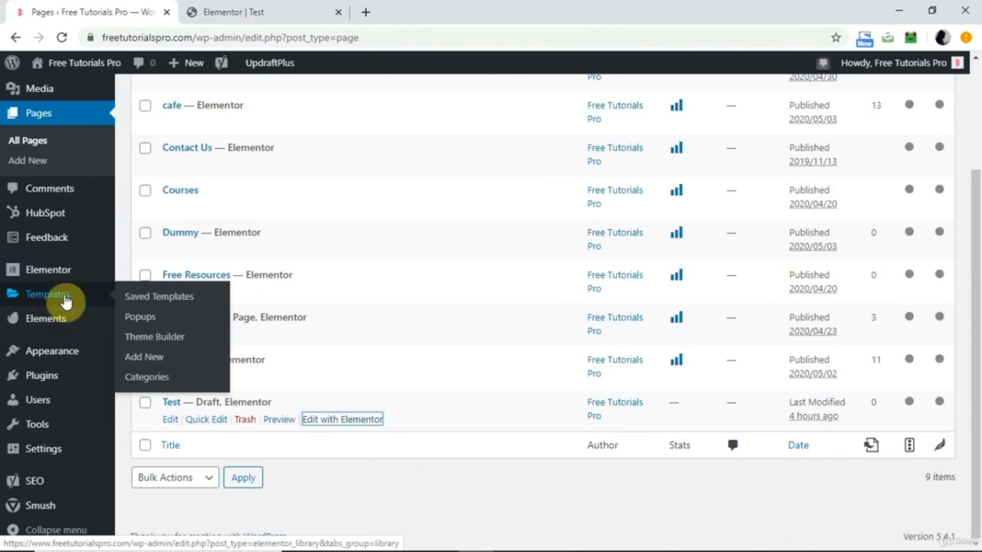
pyautogui.moveTo(65, 328)
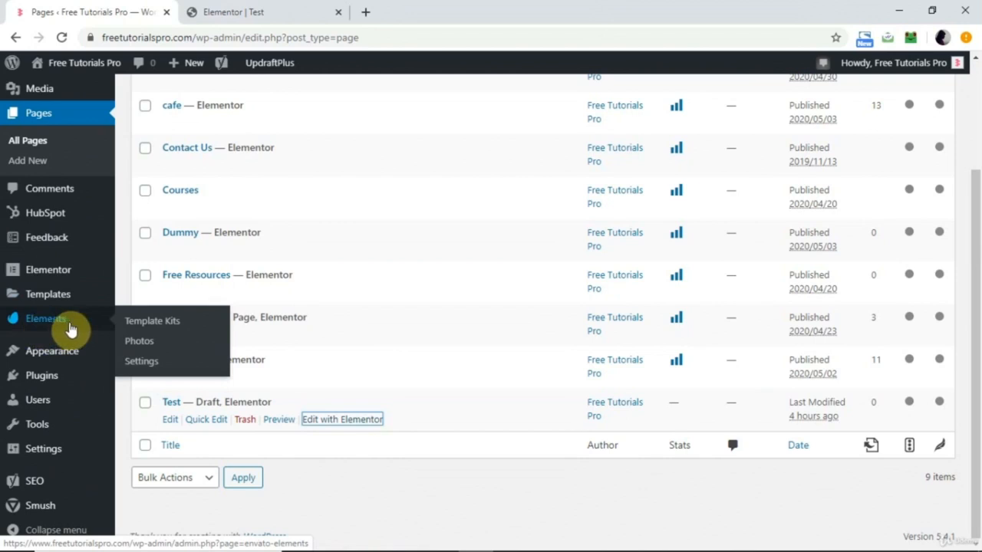
pyautogui.moveTo(386, 170)
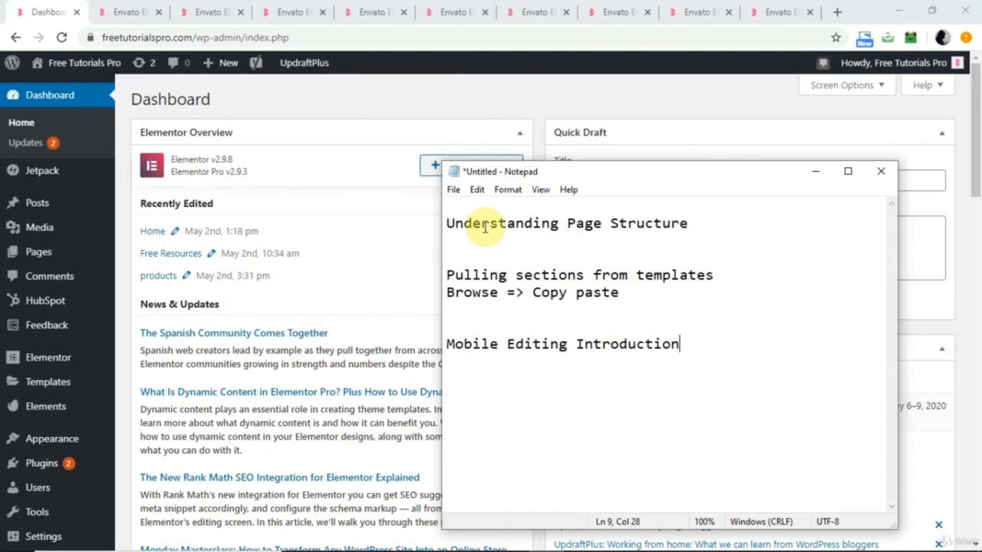
pyautogui.moveTo(48, 414)
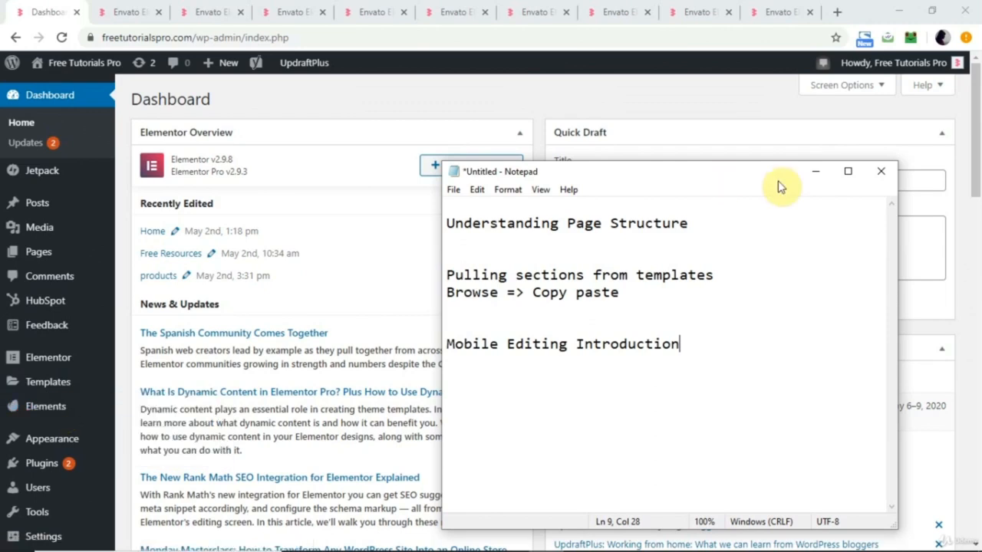
# Minimise the notes window and open the WordPress list of installed plugins to find those with updates available.
pyautogui.click(813, 172)
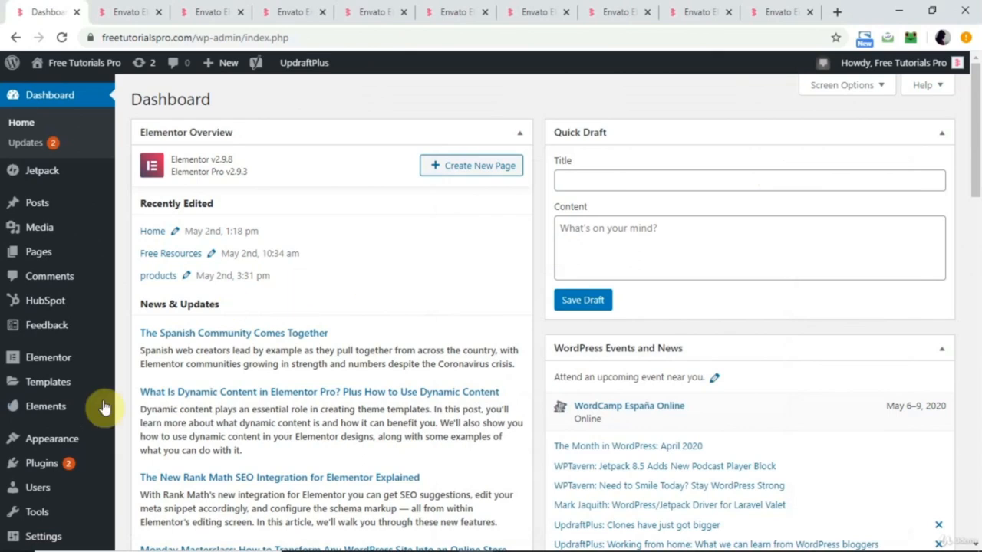
pyautogui.moveTo(68, 469)
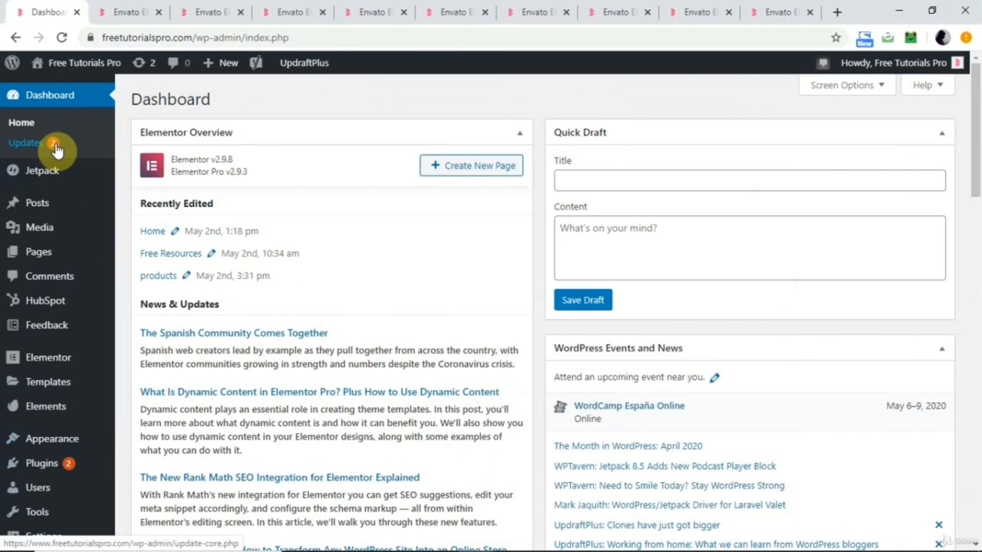
pyautogui.click(30, 468)
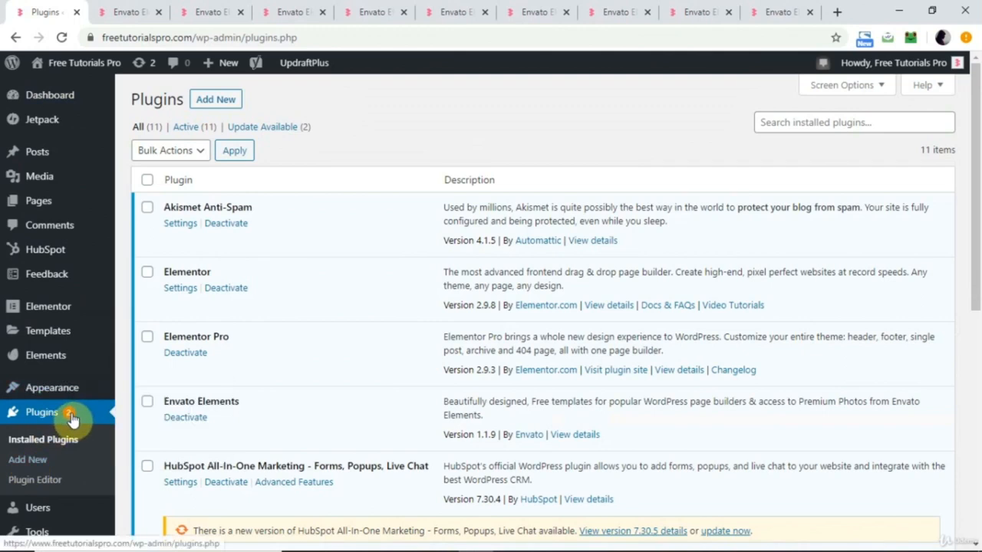
pyautogui.scroll(-6, 285, 350)
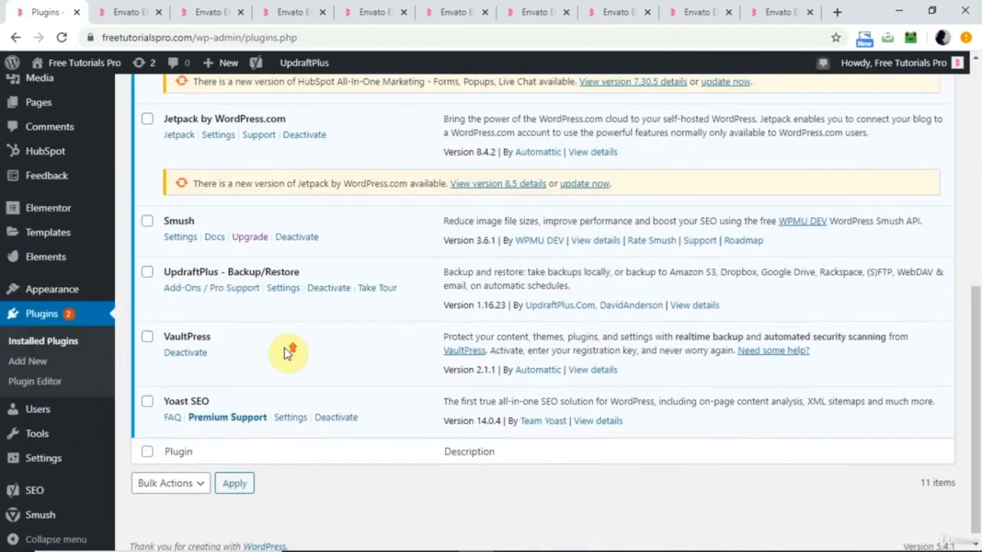
pyautogui.scroll(2, 285, 353)
pyautogui.scroll(1, 285, 352)
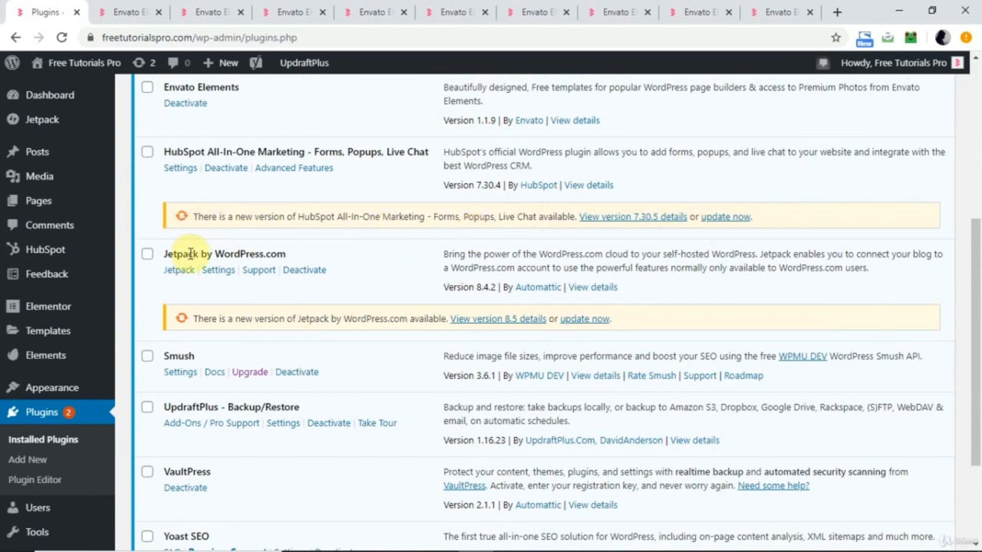
# Bulk update the HubSpot All-In-One Marketing and Jetpack by WordPress.com plugins and check their update status.
pyautogui.click(147, 157)
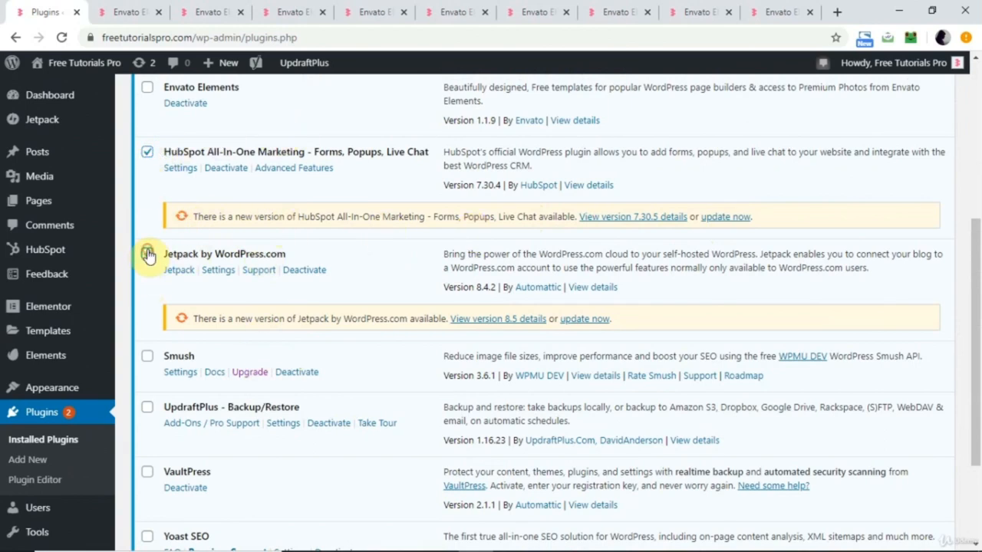
pyautogui.scroll(4, 149, 256)
pyautogui.click(195, 156)
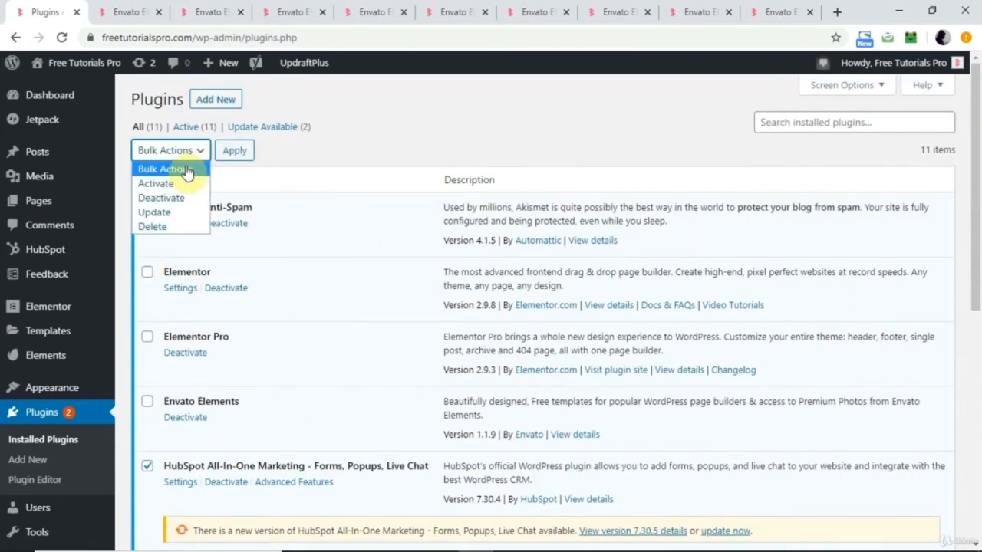
pyautogui.click(157, 212)
pyautogui.click(234, 151)
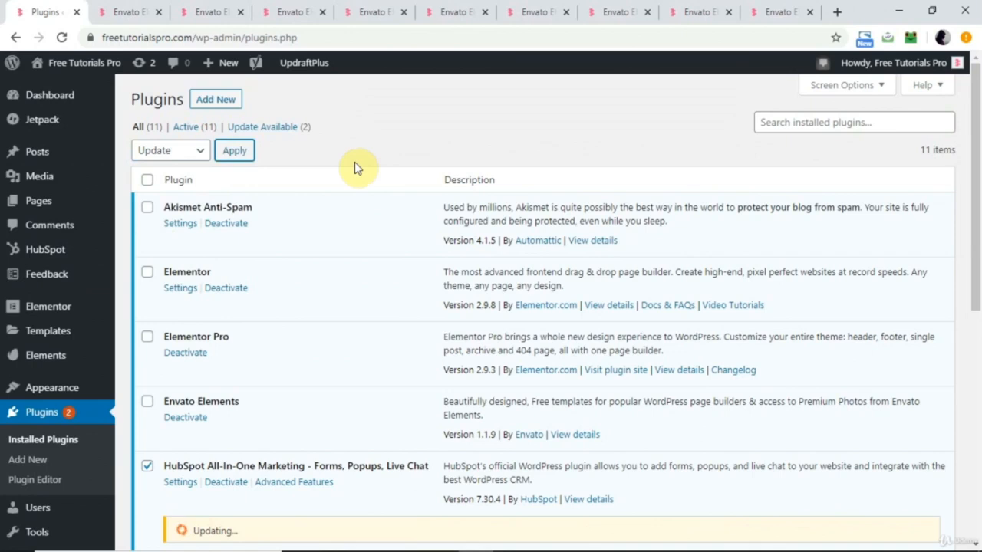
pyautogui.scroll(-1, 354, 167)
pyautogui.scroll(-4, 355, 168)
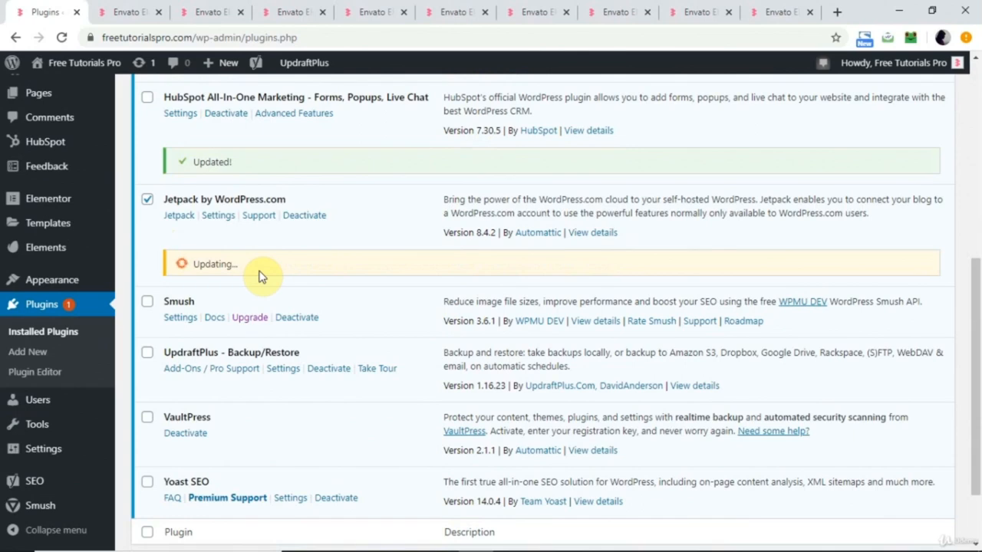
pyautogui.scroll(3, 259, 277)
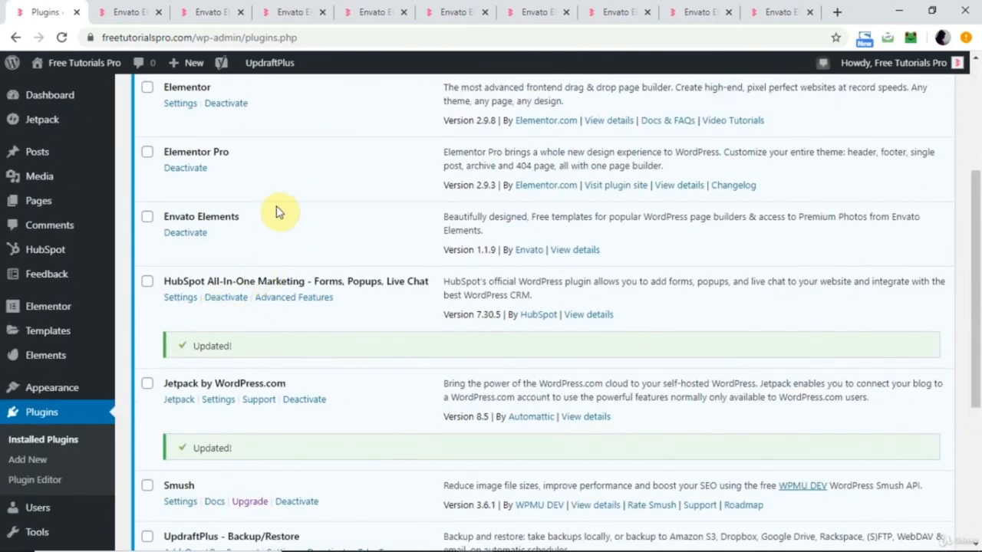
pyautogui.scroll(3, 280, 184)
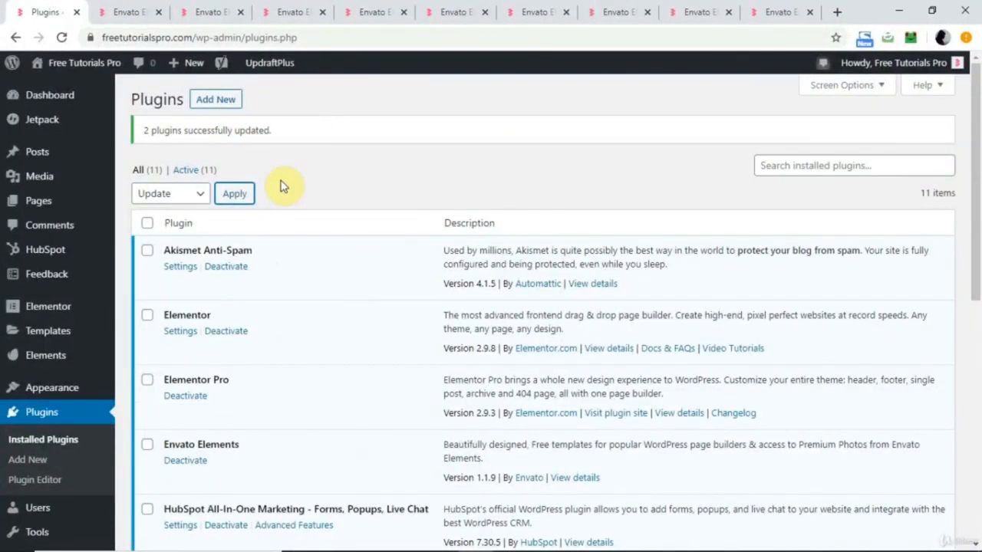
# Browse the Envato Elements template kits for Elementor, from the premium kits down to the free ones.
pyautogui.click(130, 12)
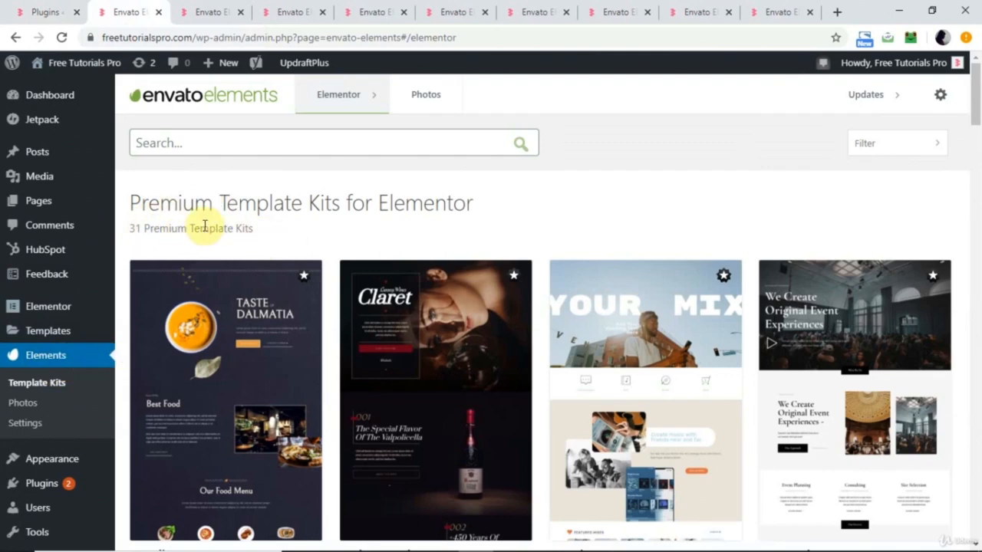
pyautogui.scroll(-15, 295, 237)
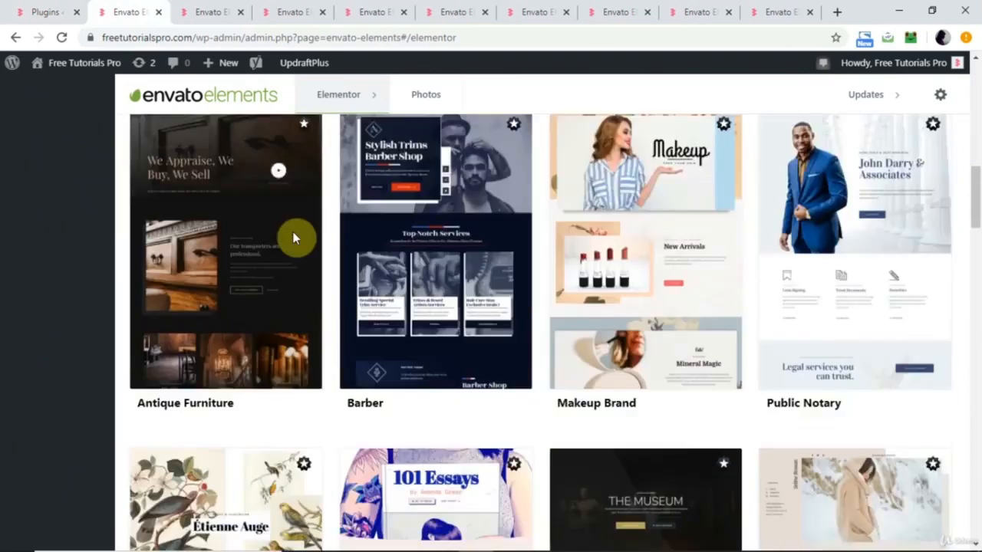
pyautogui.scroll(-10, 295, 237)
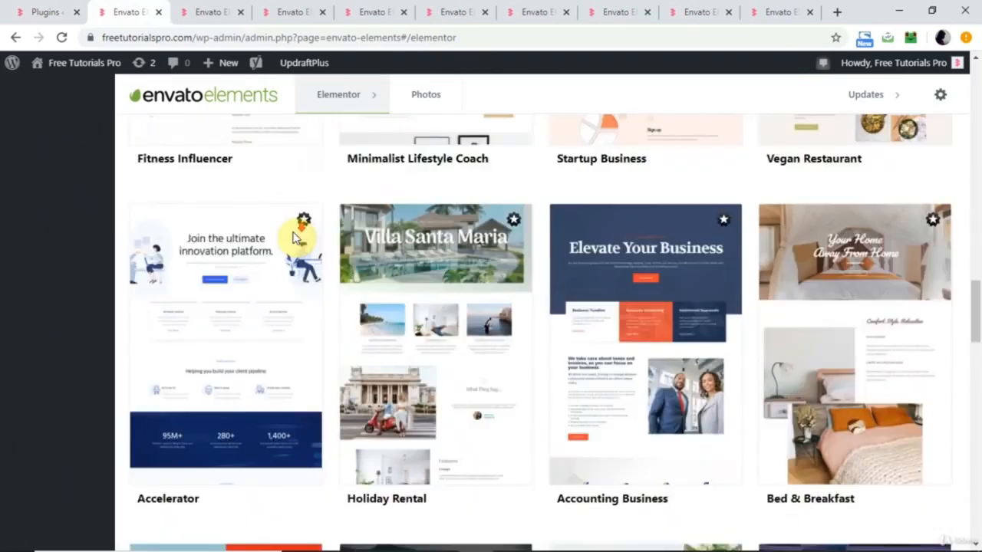
pyautogui.scroll(-5, 296, 237)
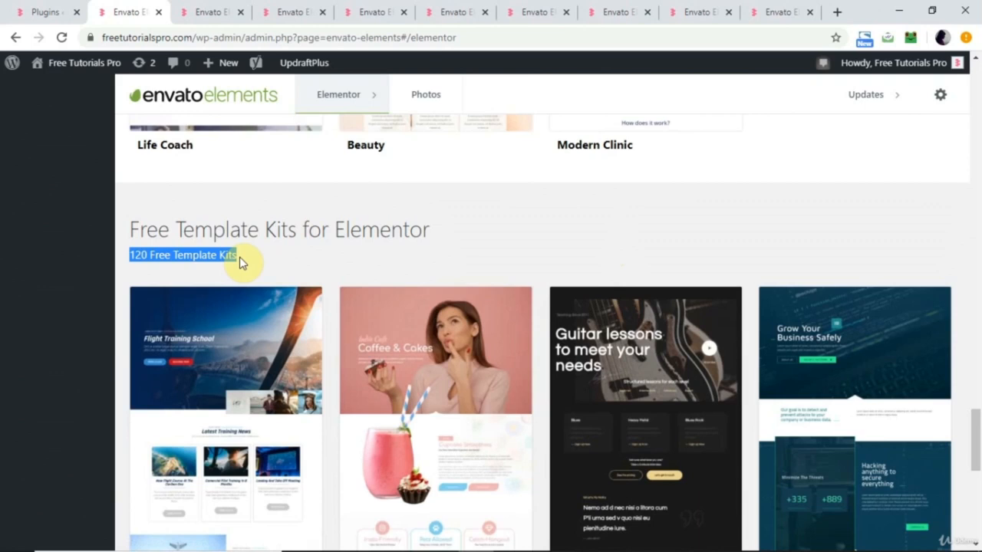
# Look through the page templates of the Therapist kit, from the home pages down to the contact and popup pages.
pyautogui.click(219, 14)
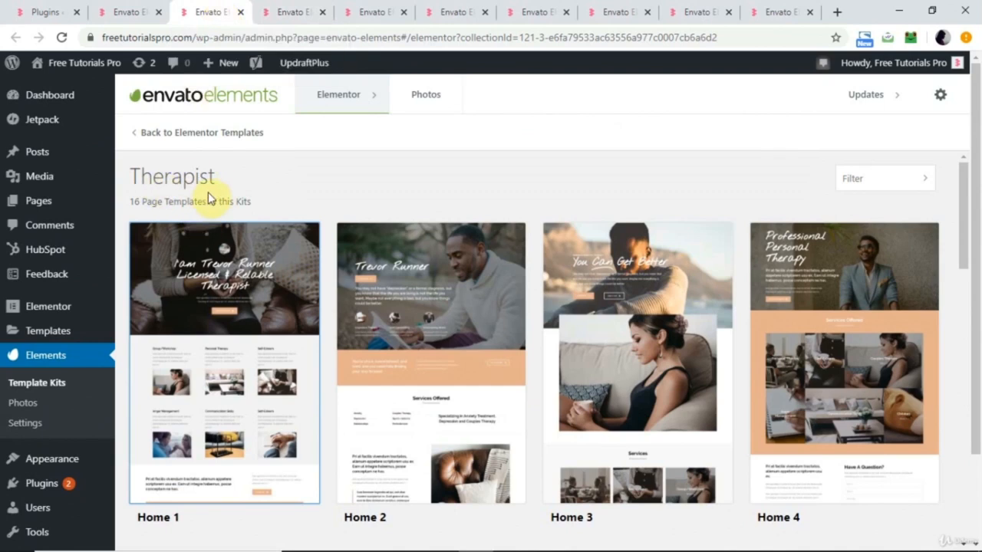
pyautogui.scroll(-4, 331, 246)
pyautogui.scroll(2, 519, 292)
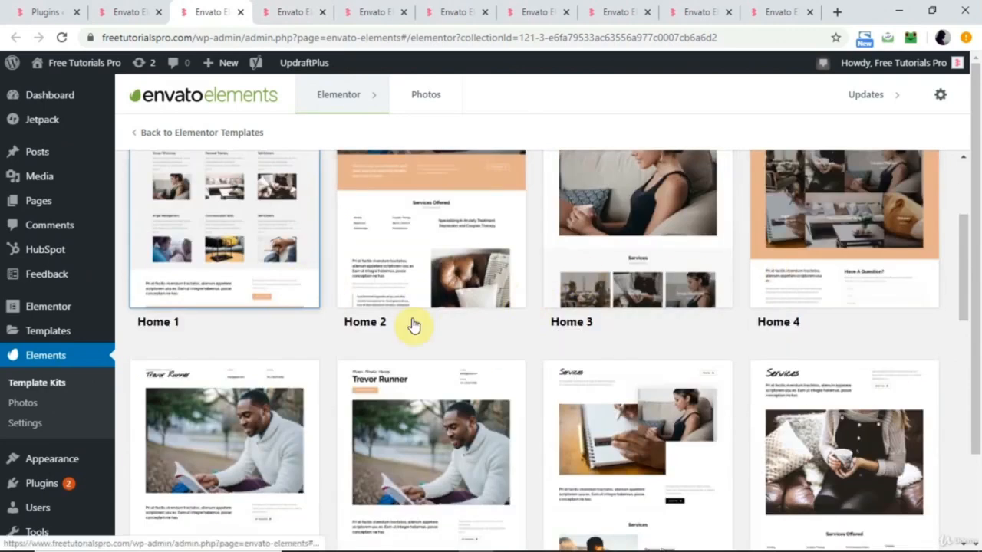
pyautogui.scroll(-3, 455, 324)
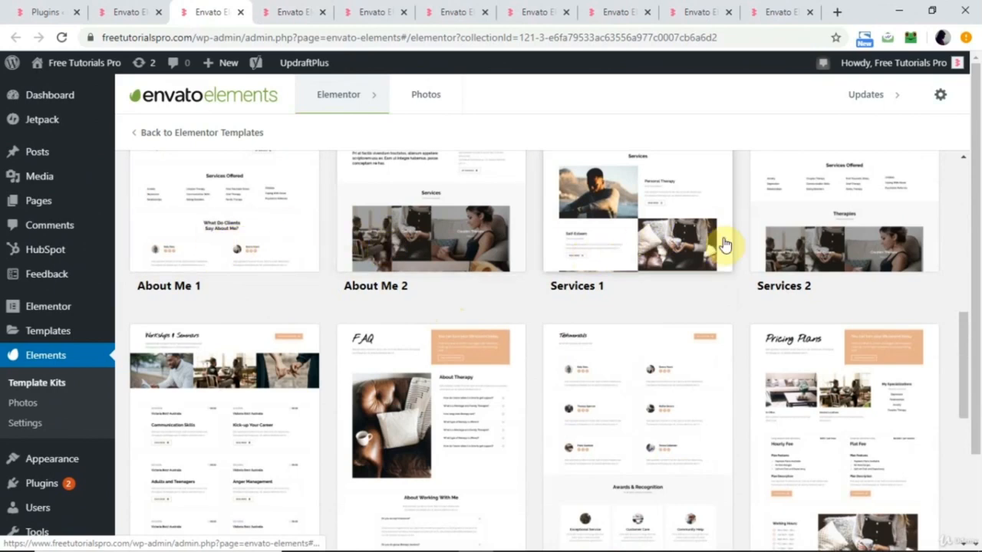
pyautogui.scroll(-3, 724, 241)
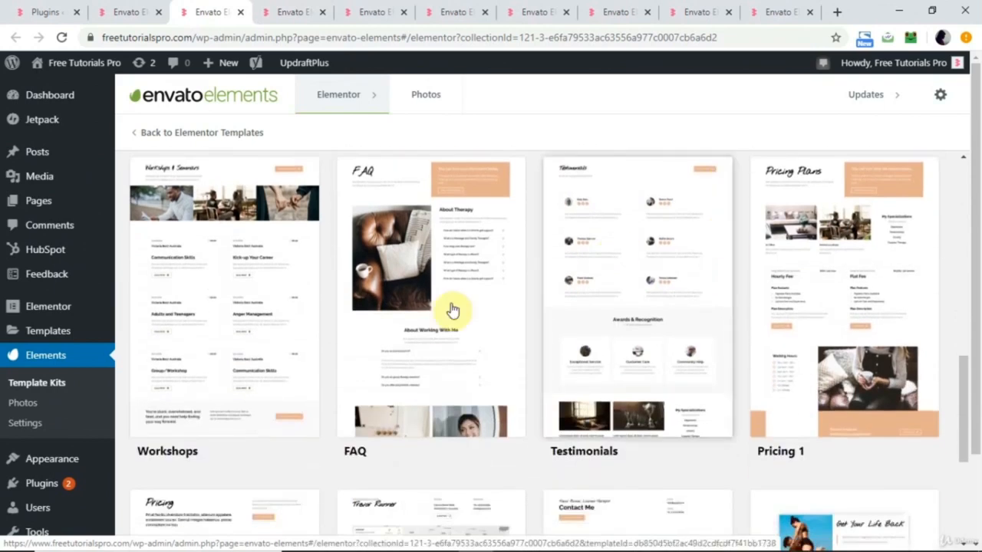
pyautogui.scroll(-3, 388, 346)
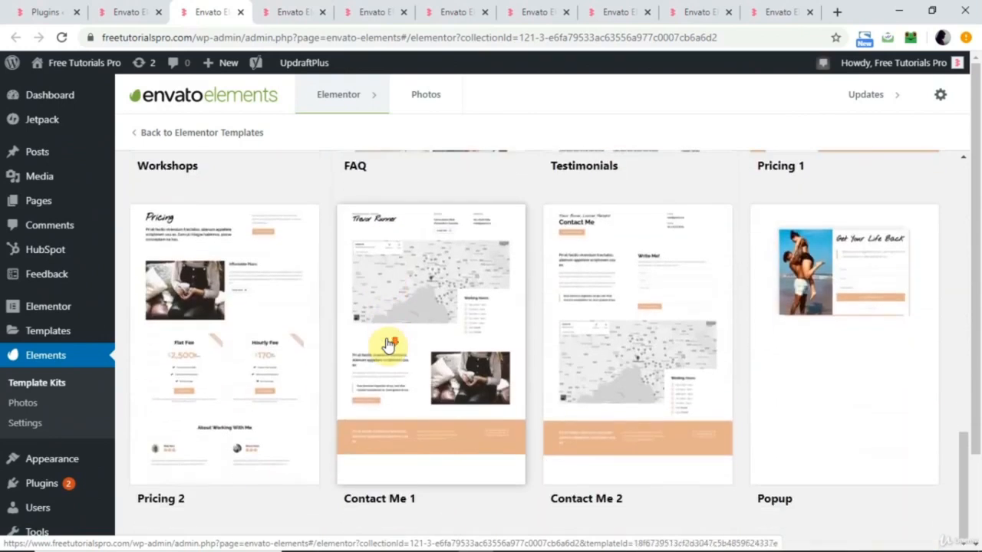
pyautogui.scroll(10, 387, 345)
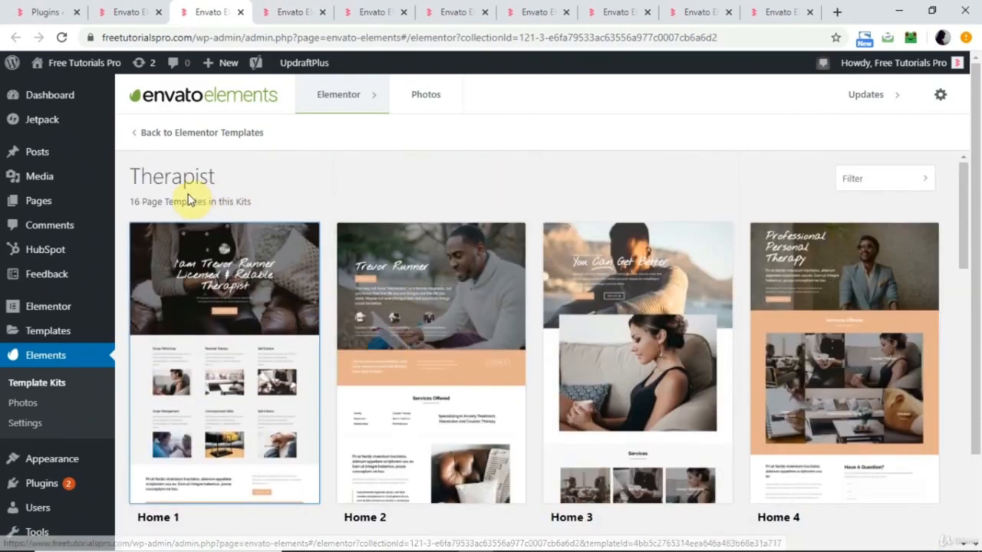
# Examine the full preview of the Therapist kit's Home 1 template, from the hero section down to the footer.
pyautogui.click(284, 12)
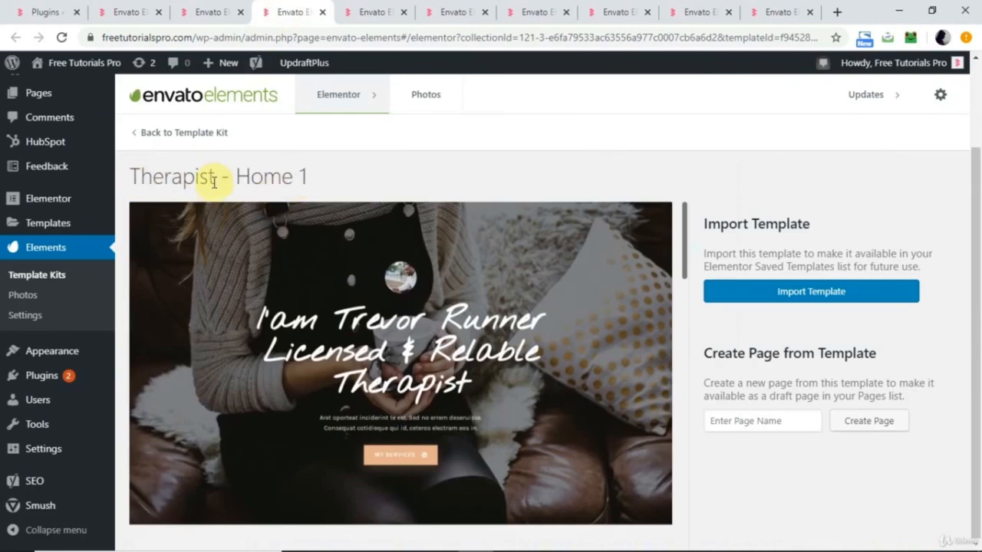
pyautogui.scroll(-3, 296, 301)
pyautogui.scroll(3, 297, 300)
pyautogui.scroll(-1, 296, 299)
pyautogui.scroll(-3, 353, 284)
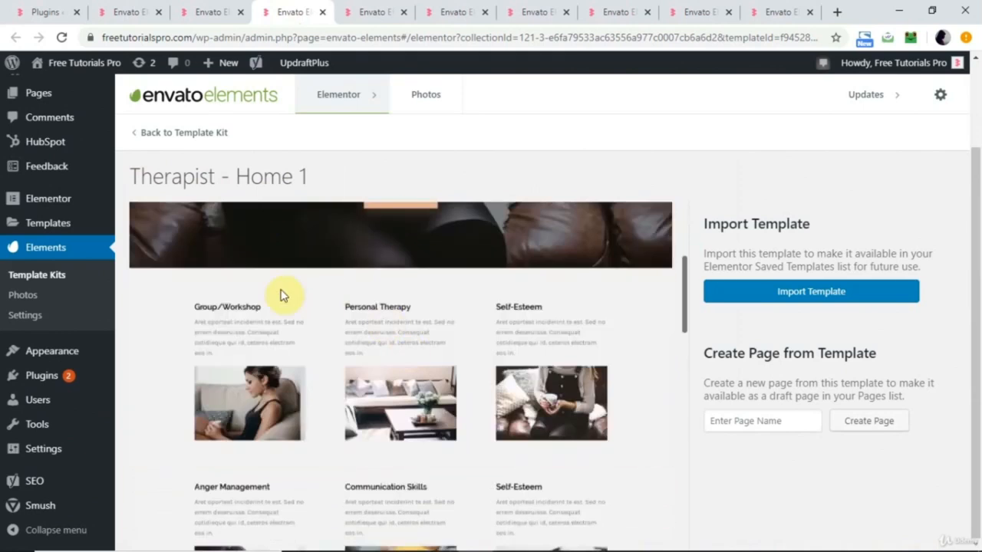
pyautogui.scroll(-5, 341, 367)
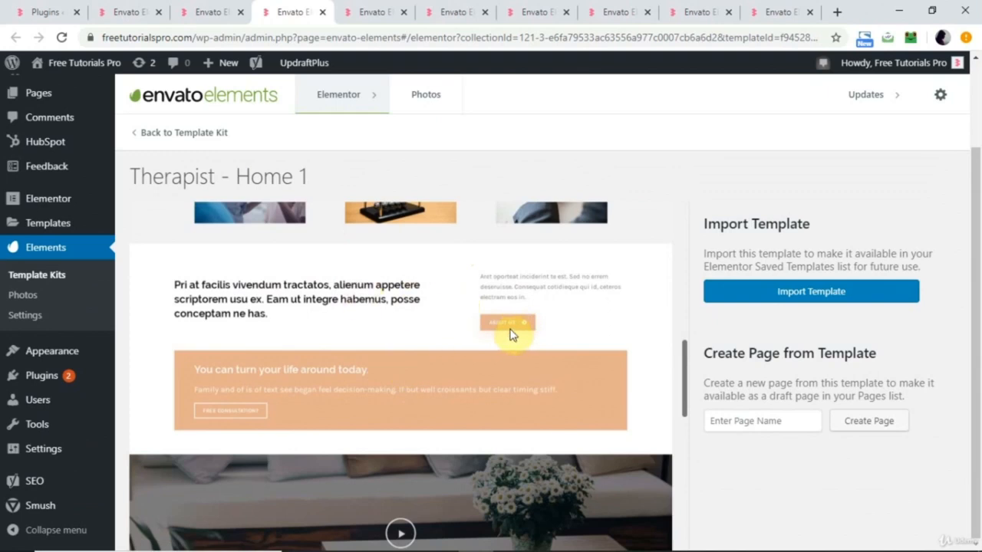
pyautogui.scroll(-3, 512, 333)
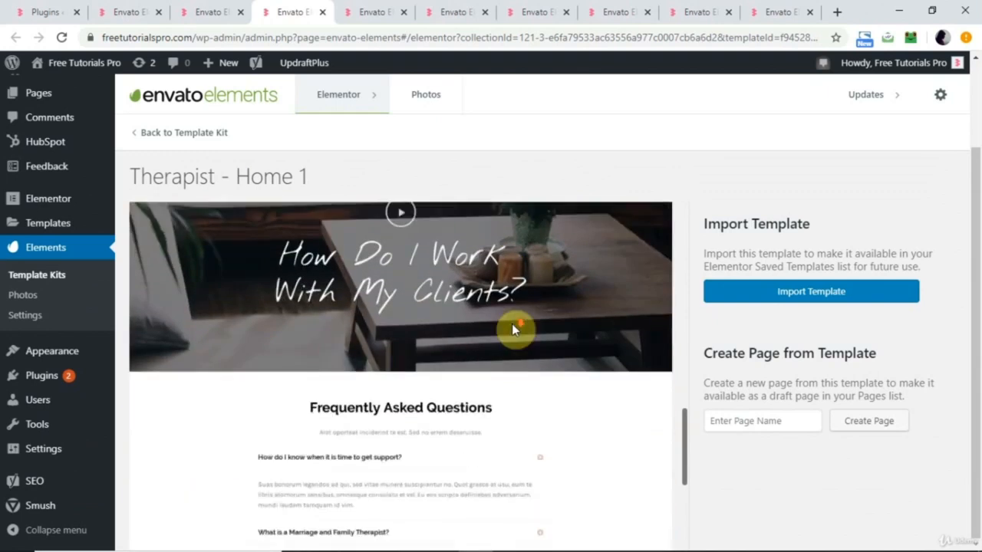
pyautogui.scroll(1, 511, 328)
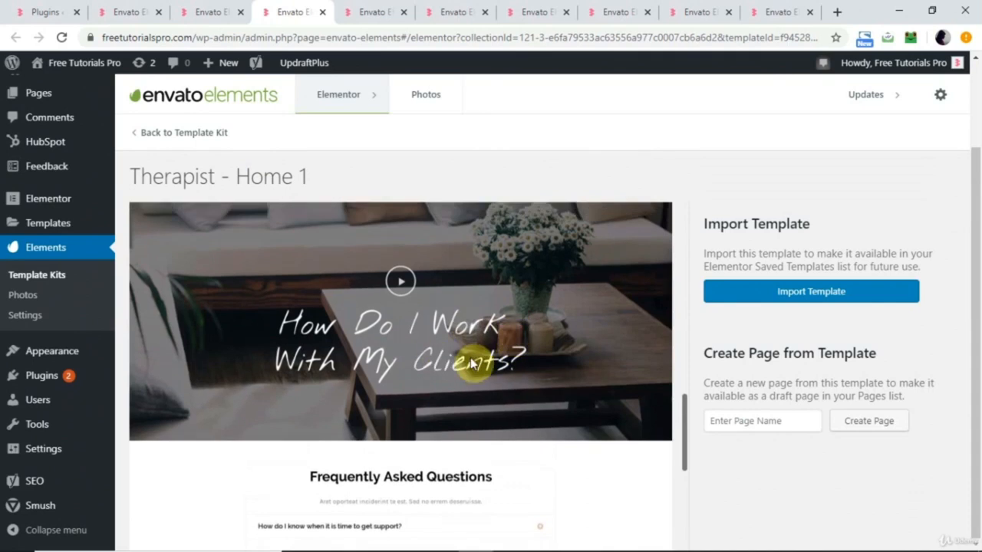
pyautogui.scroll(-2, 472, 364)
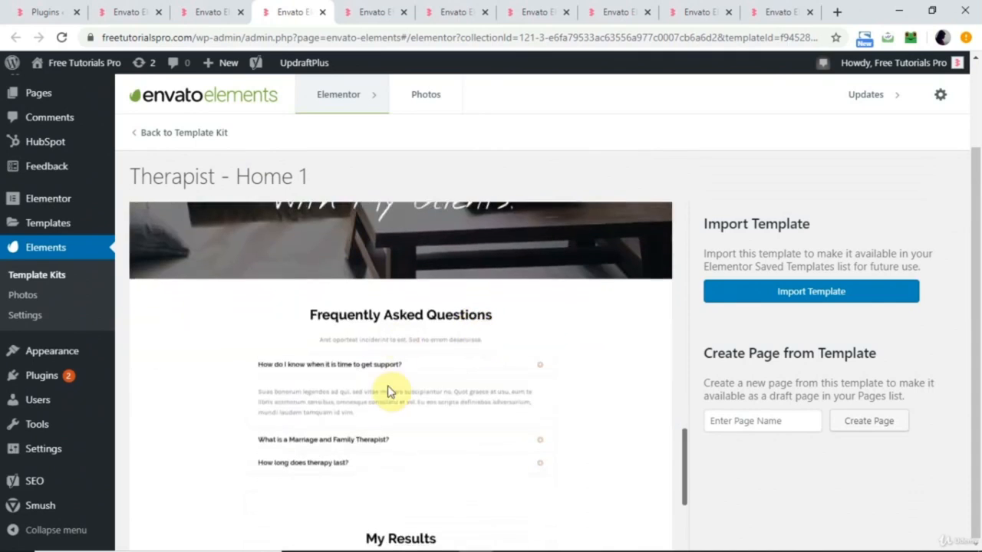
pyautogui.scroll(-3, 391, 388)
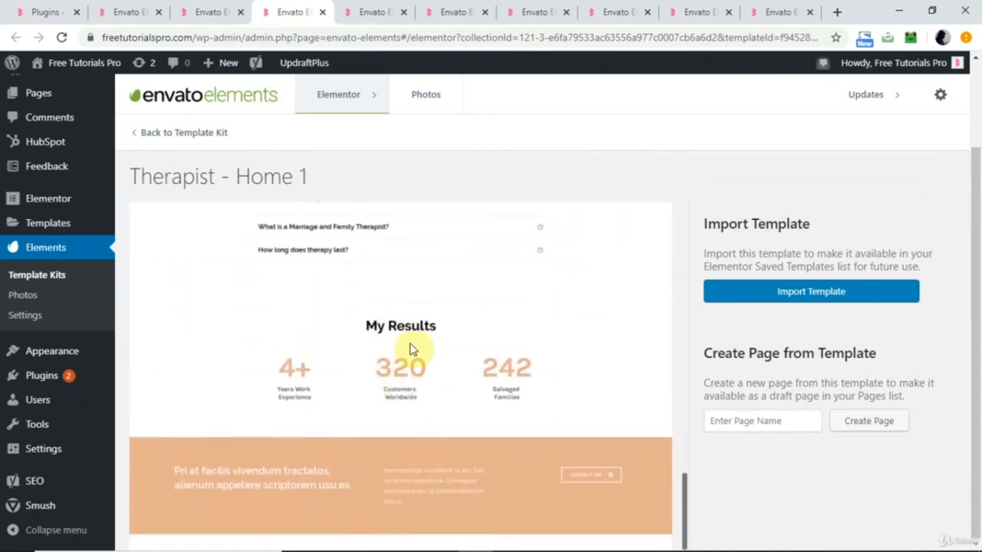
pyautogui.scroll(-1, 429, 383)
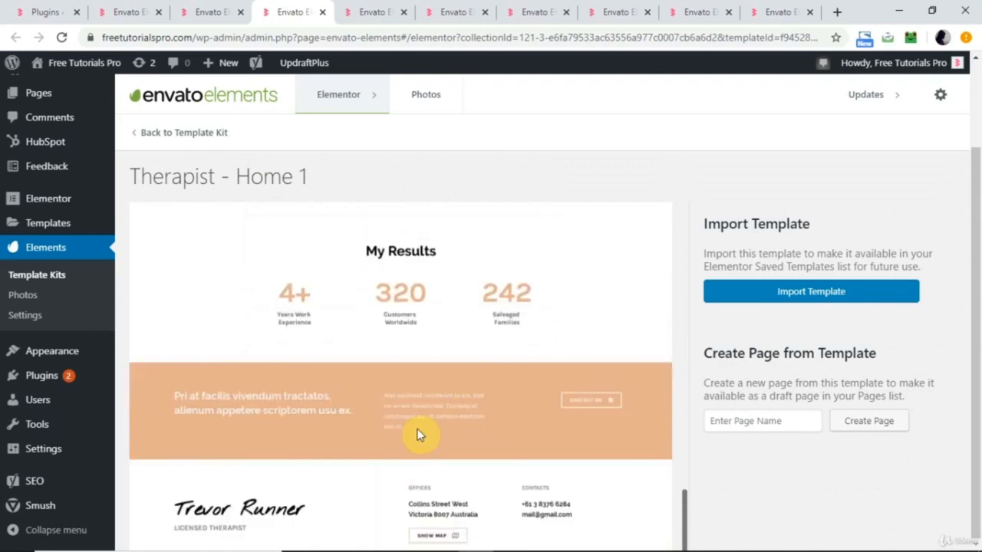
# Look through the page templates of the Music Lessons Teacher kit, including the home, about, courses, pricing and contact pages.
pyautogui.click(370, 11)
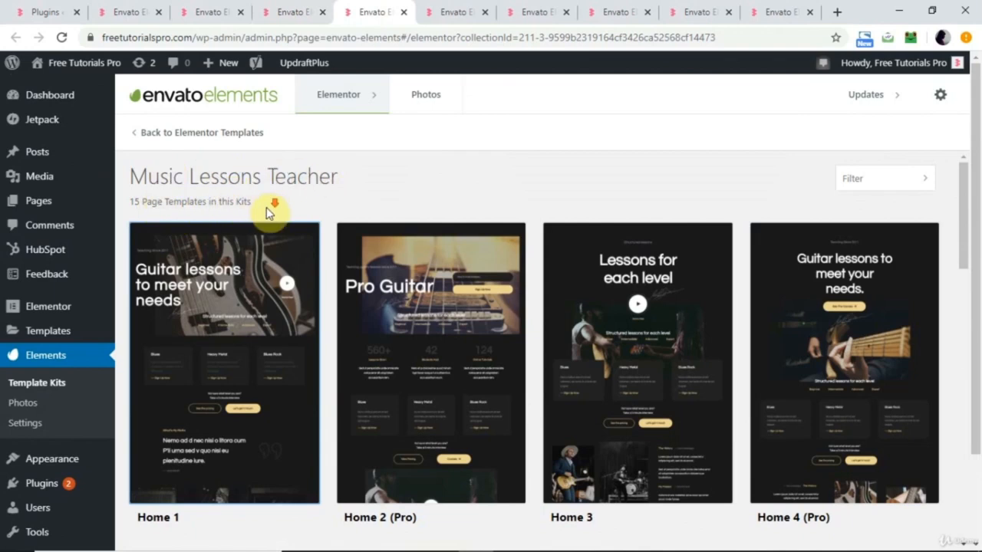
pyautogui.scroll(-2, 267, 207)
pyautogui.scroll(2, 496, 296)
pyautogui.scroll(-1, 401, 305)
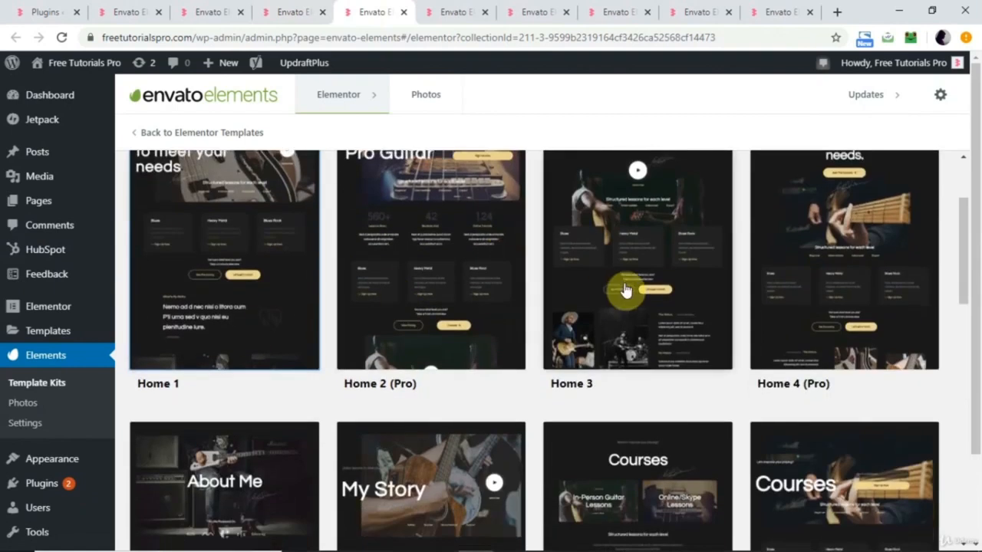
pyautogui.scroll(-3, 303, 363)
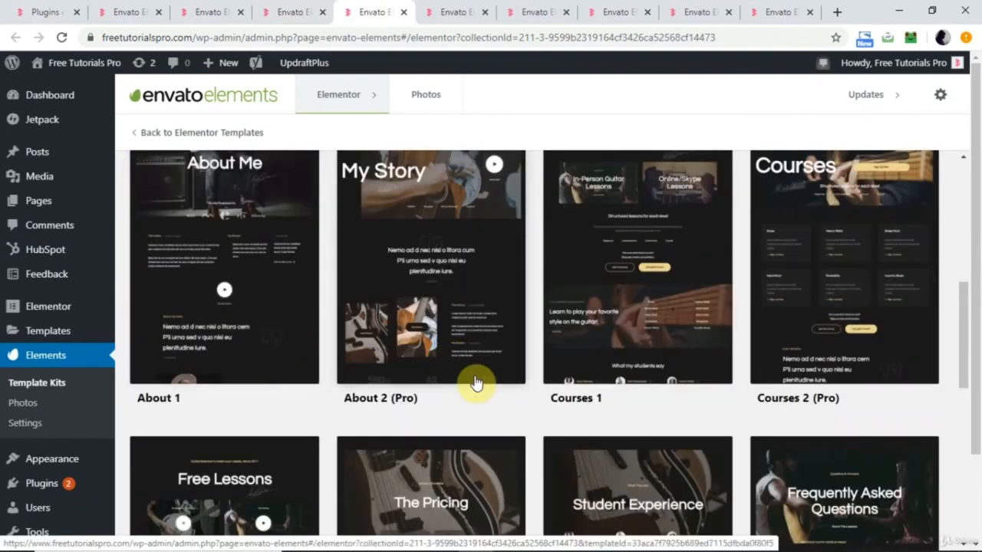
pyautogui.scroll(-5, 724, 344)
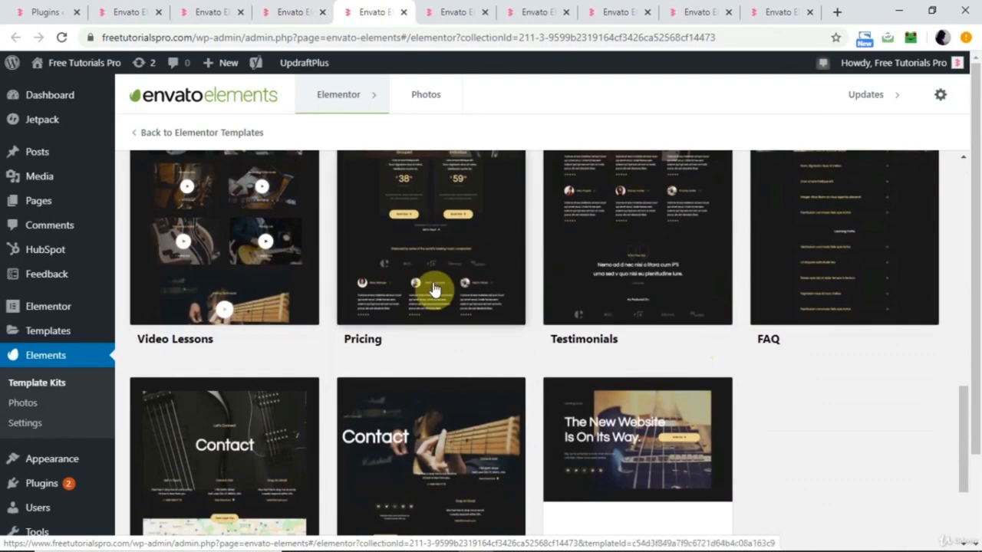
pyautogui.scroll(-2, 540, 379)
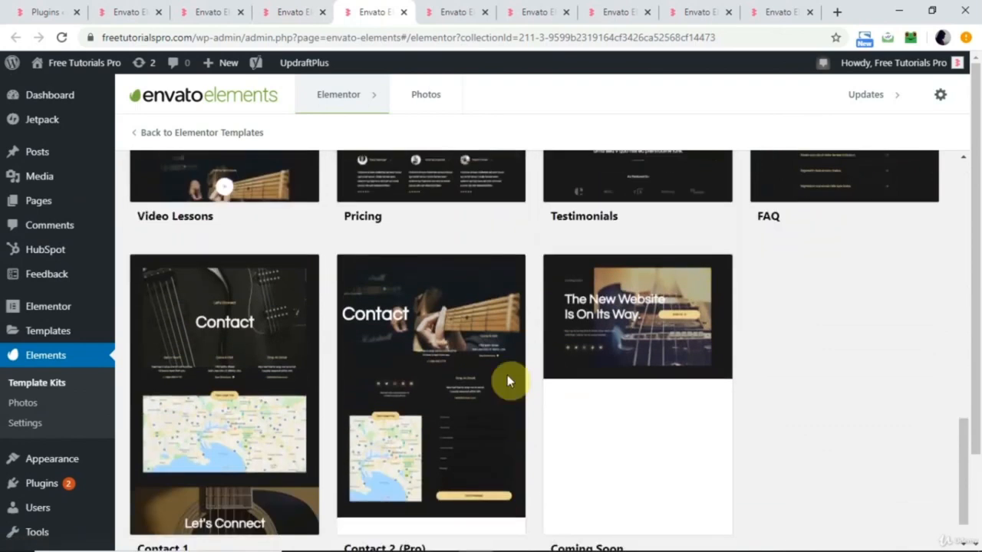
pyautogui.scroll(6, 505, 393)
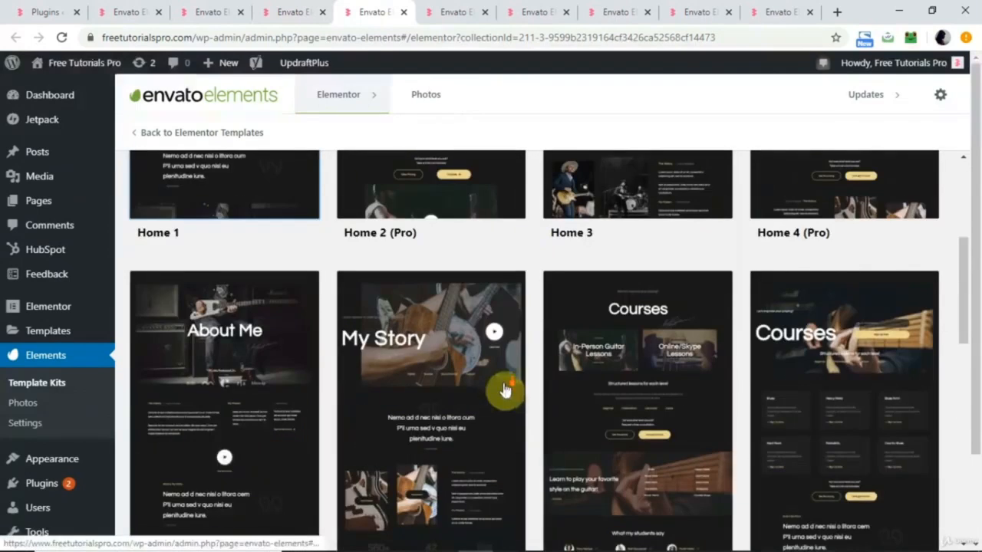
# Examine the full preview of the Music Lessons Teacher kit's Home 1 template, from the hero to the course sign-up section.
pyautogui.click(456, 13)
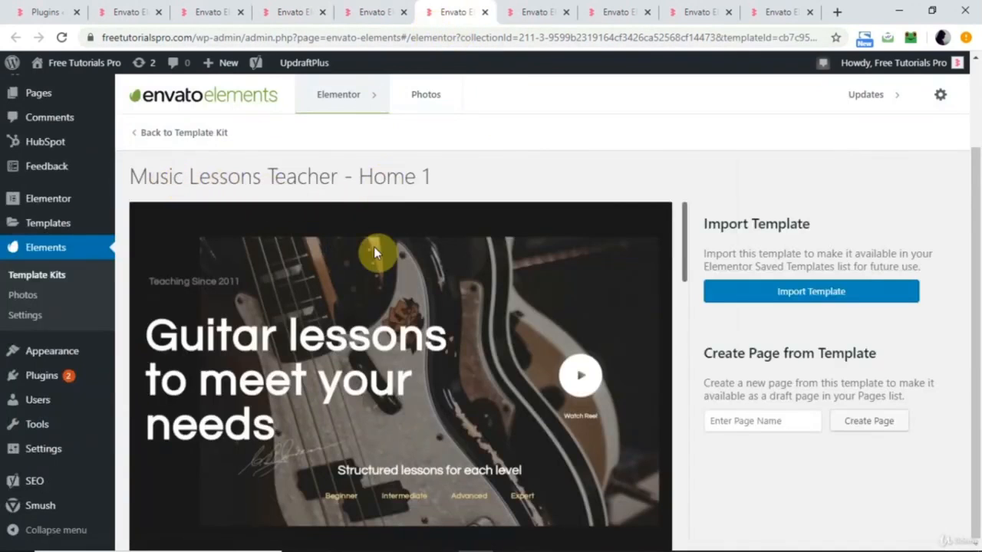
pyautogui.scroll(-1, 383, 319)
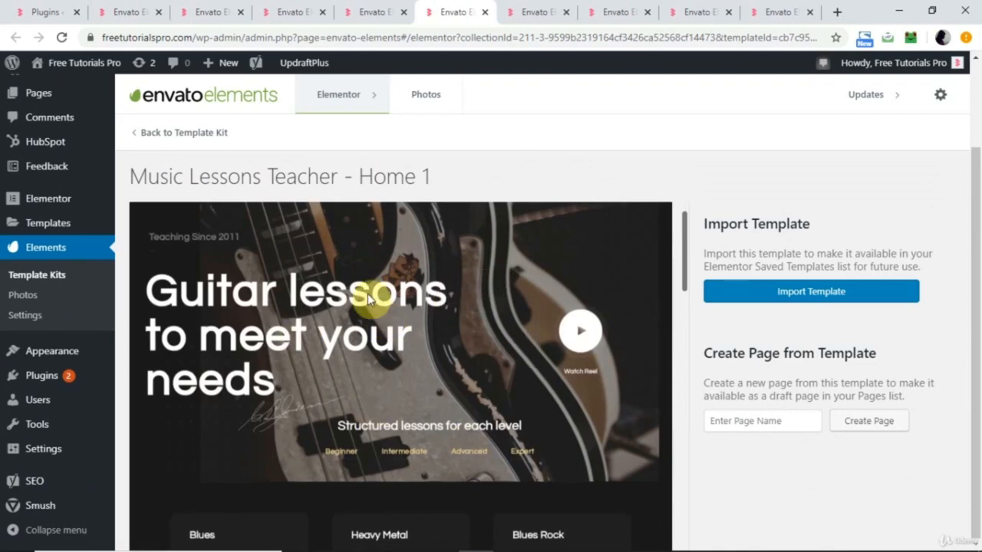
pyautogui.scroll(-1, 439, 417)
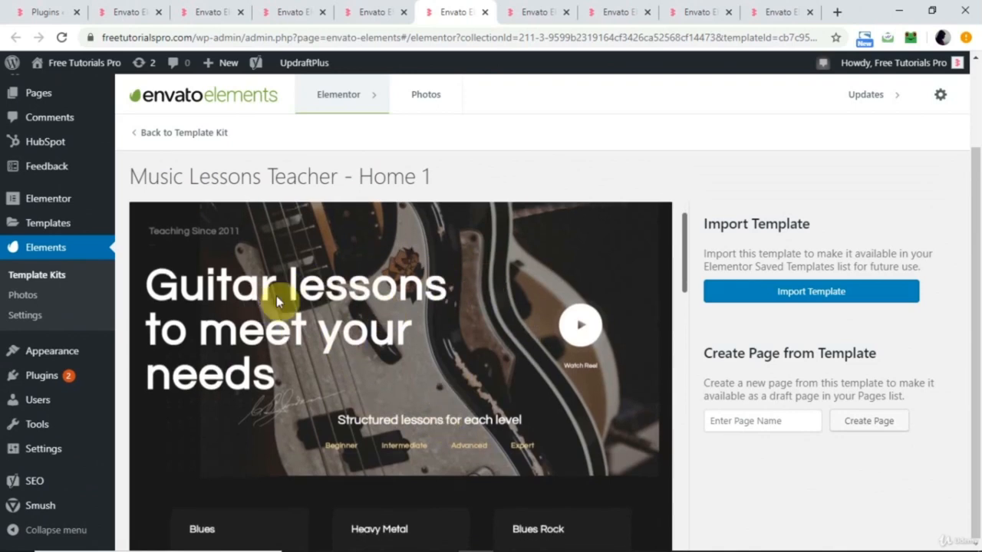
pyautogui.scroll(-5, 424, 386)
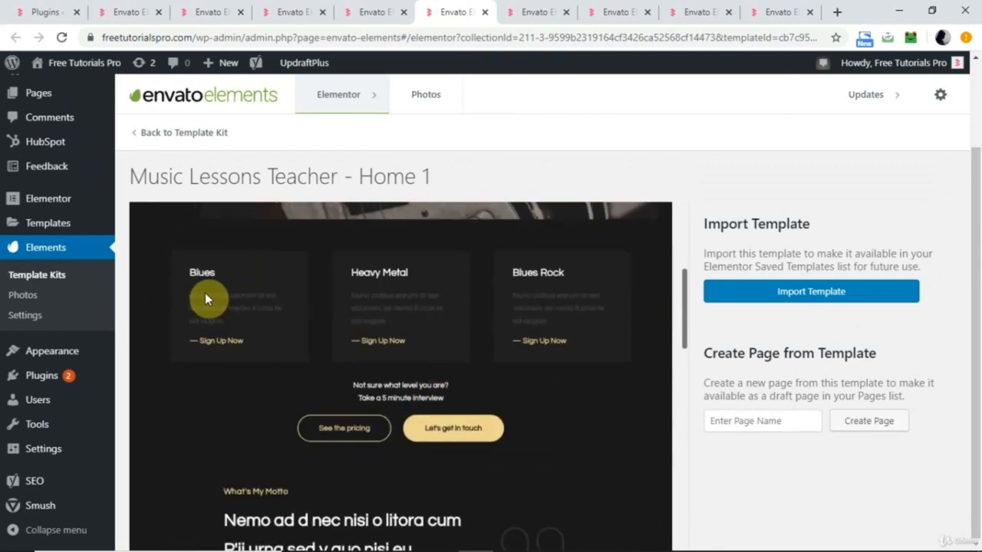
pyautogui.scroll(-4, 567, 287)
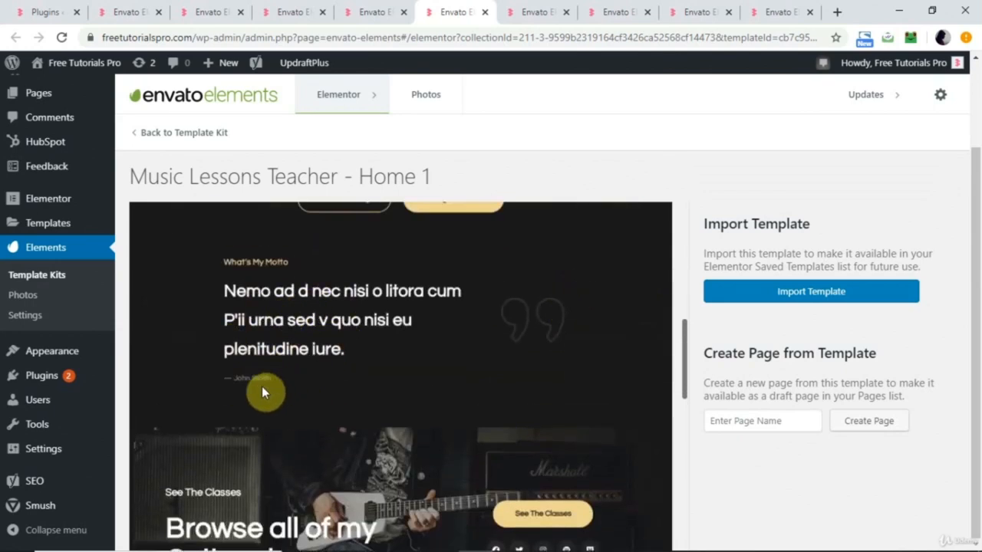
pyautogui.scroll(-3, 304, 388)
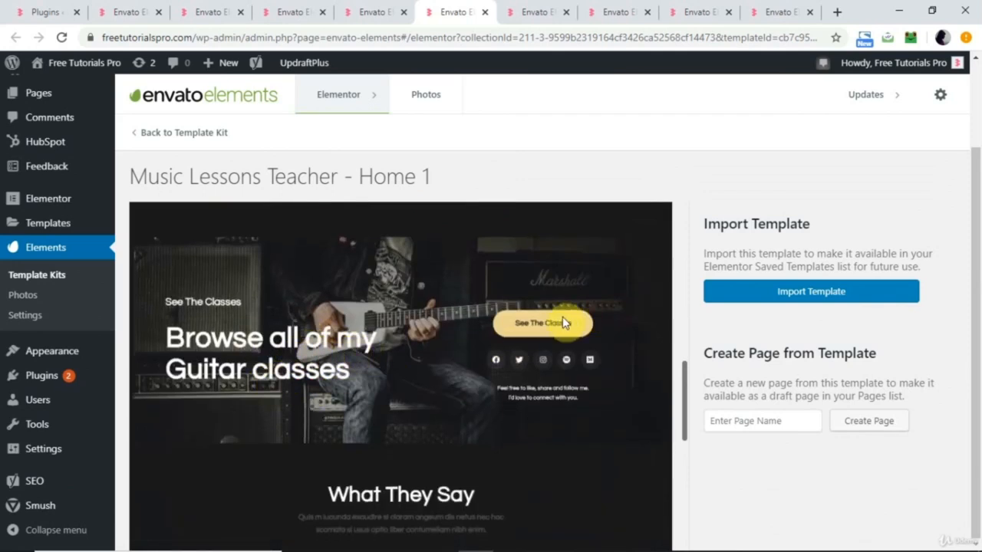
pyautogui.scroll(-3, 547, 327)
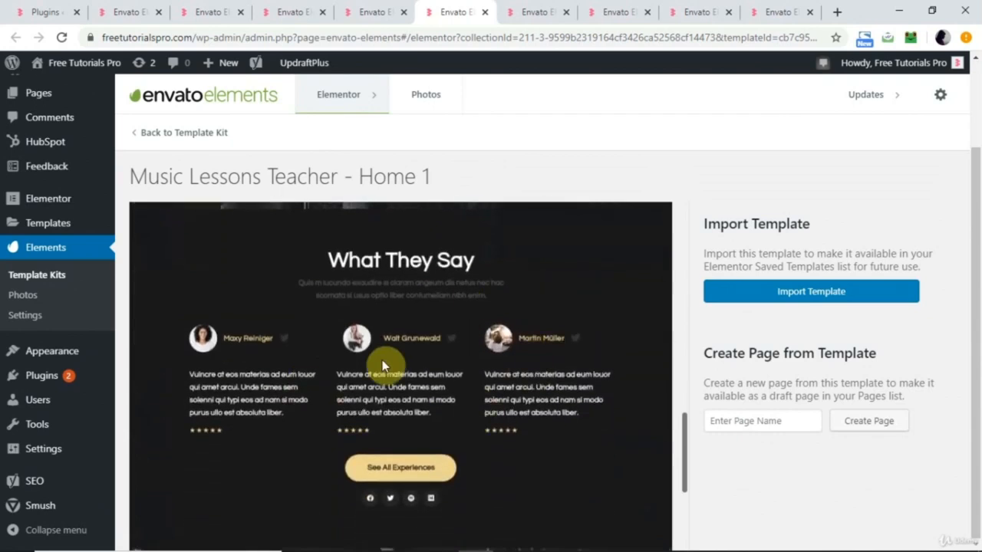
pyautogui.scroll(-2, 363, 384)
pyautogui.scroll(-2, 363, 384)
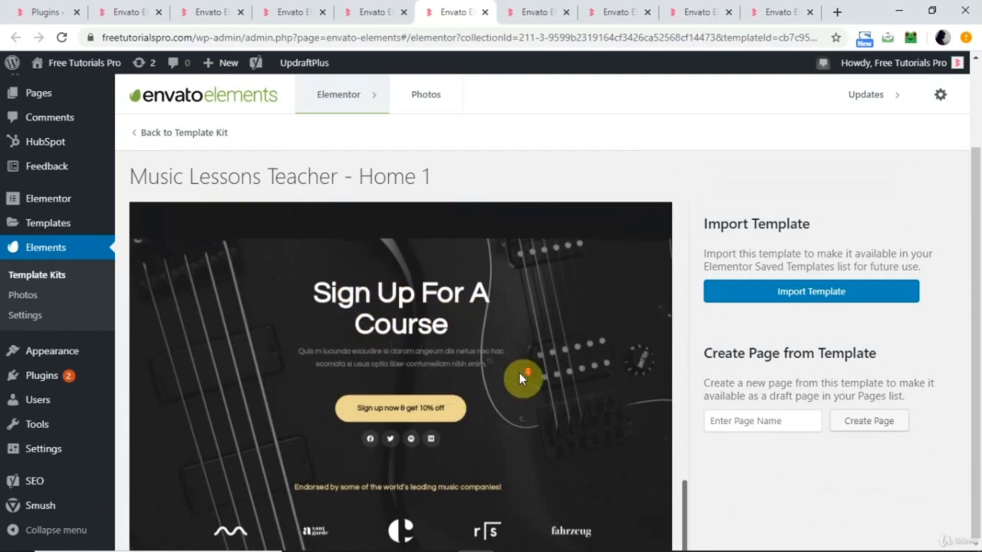
pyautogui.scroll(-1, 520, 373)
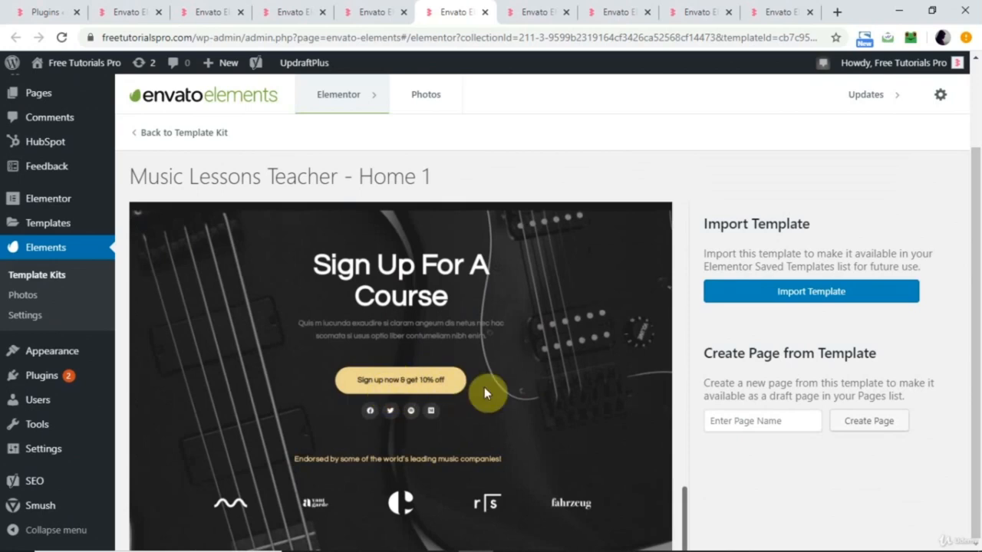
pyautogui.scroll(3, 495, 388)
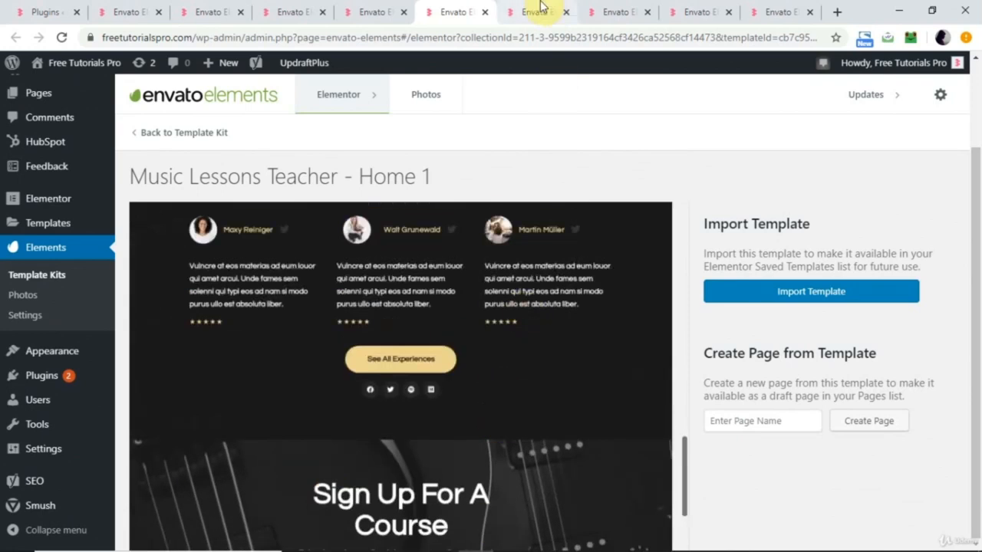
# Look at the Cyber Security kit's page templates and examine its Home 1 preview down to the What We Protect section.
pyautogui.click(537, 9)
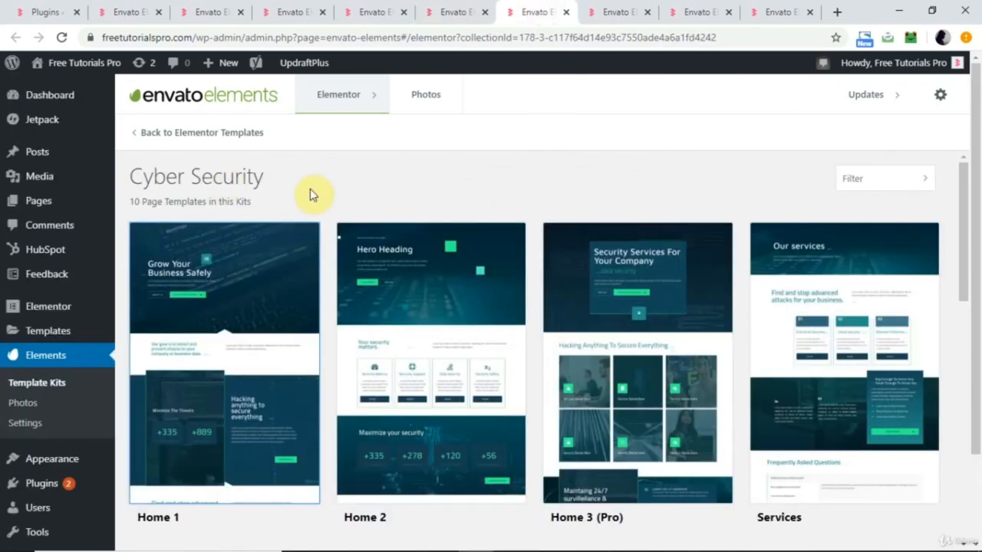
pyautogui.click(619, 11)
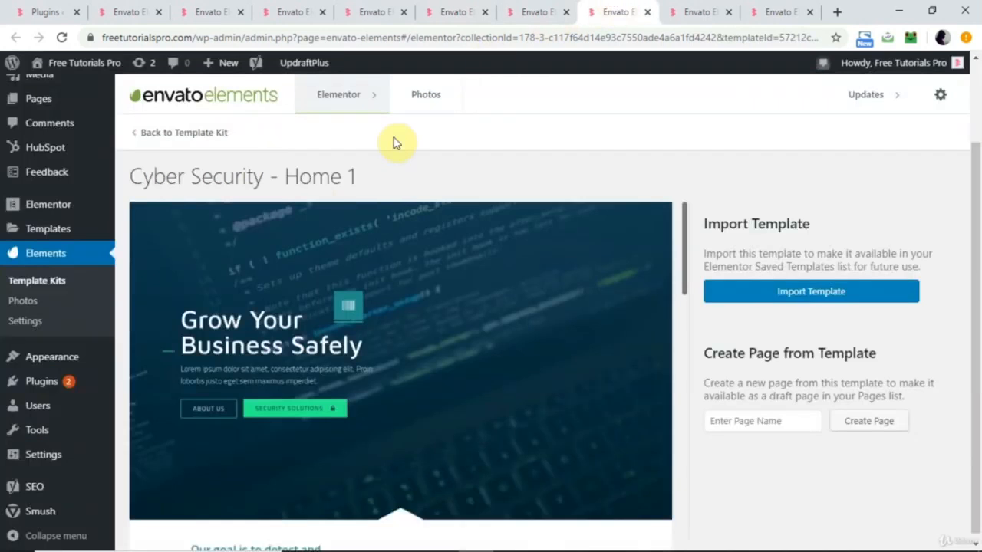
pyautogui.scroll(-3, 422, 416)
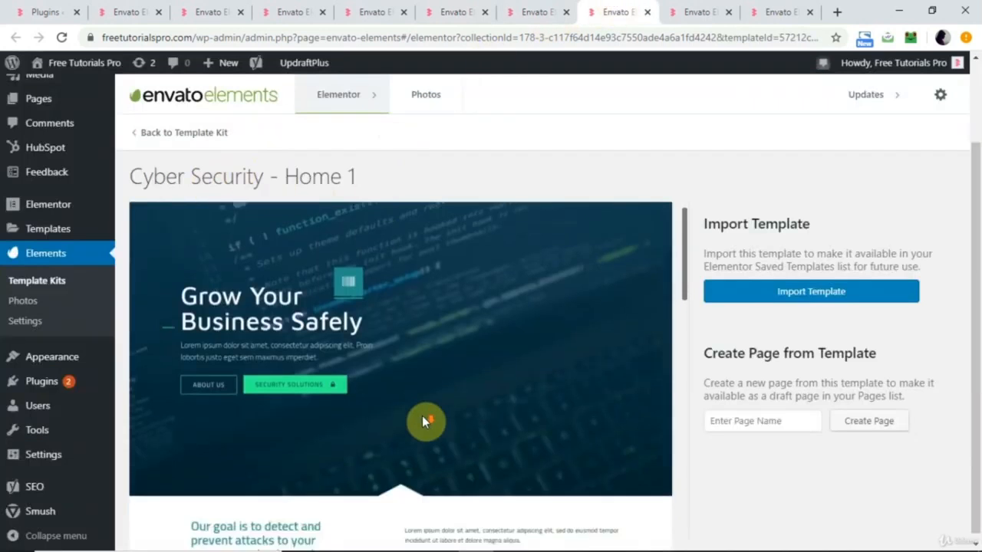
pyautogui.scroll(2, 424, 421)
pyautogui.scroll(-5, 440, 445)
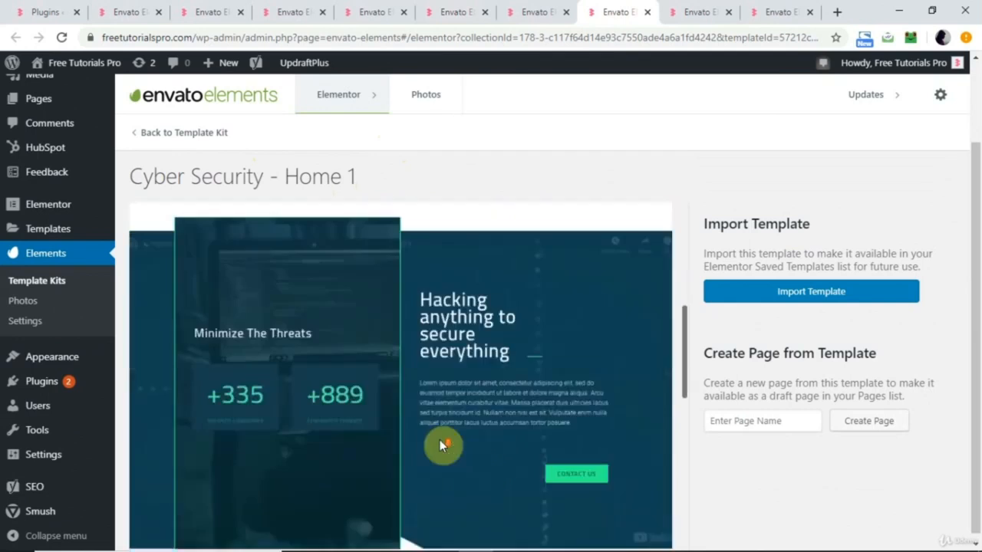
pyautogui.scroll(-1, 440, 440)
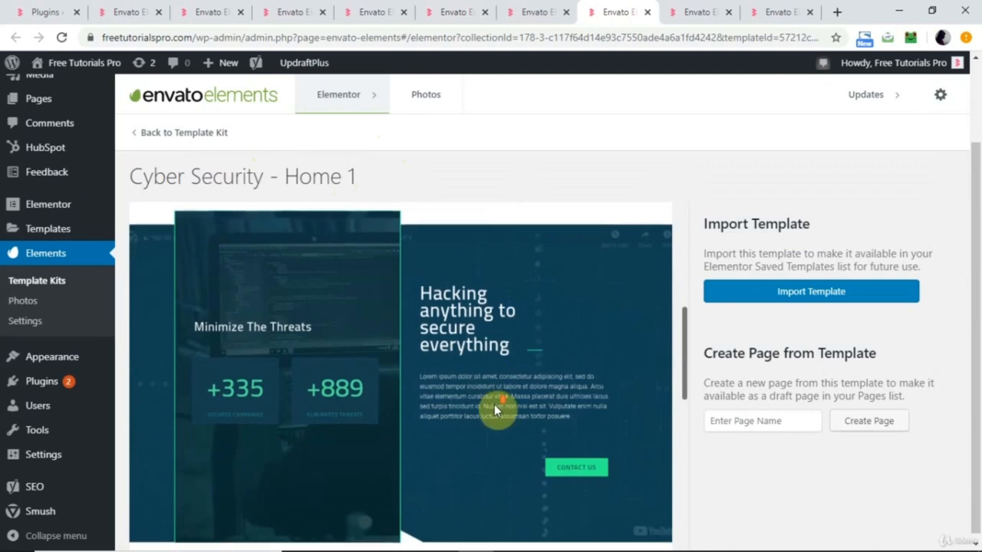
pyautogui.scroll(-2, 566, 419)
pyautogui.scroll(-6, 553, 422)
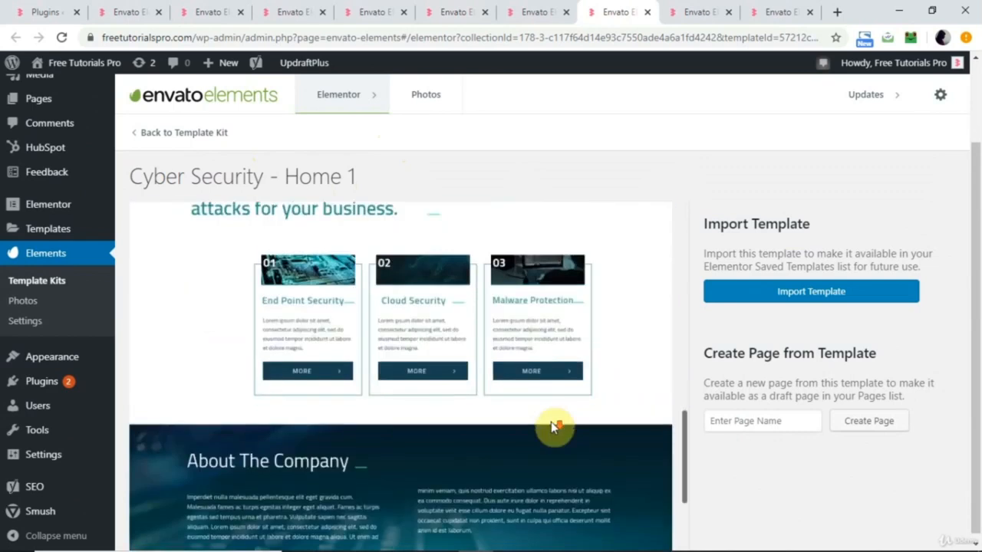
pyautogui.scroll(3, 552, 425)
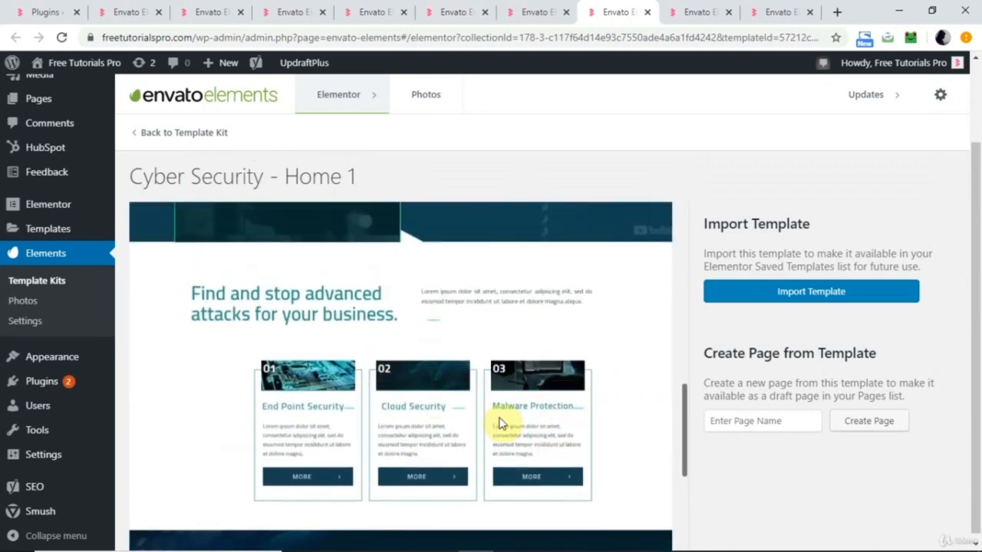
pyautogui.scroll(-2, 593, 420)
pyautogui.scroll(-3, 590, 418)
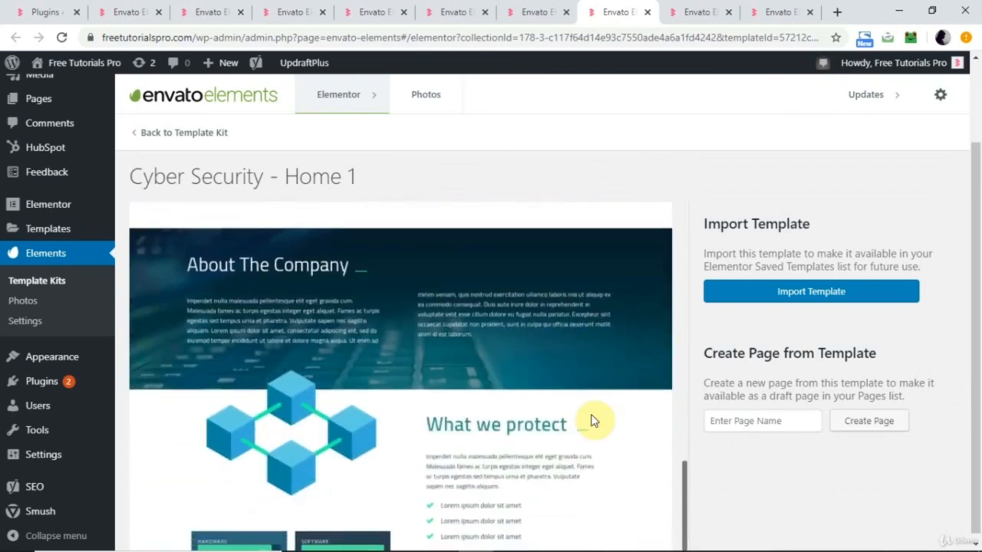
pyautogui.scroll(-1, 437, 333)
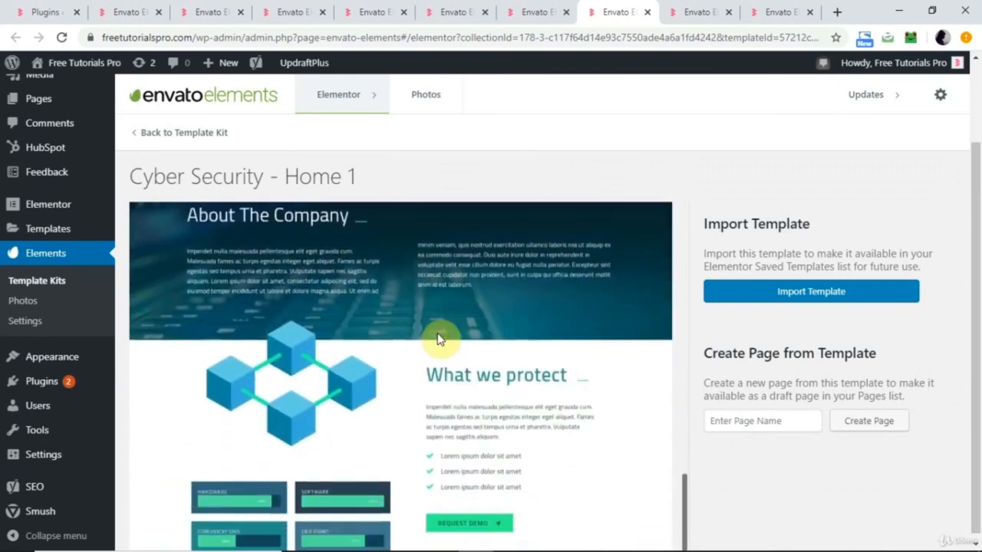
# Look at the Animal Rescue kit's page templates and examine its Home 1 preview from the hero to the social media section.
pyautogui.hotkey('ctrl', 'Tab')
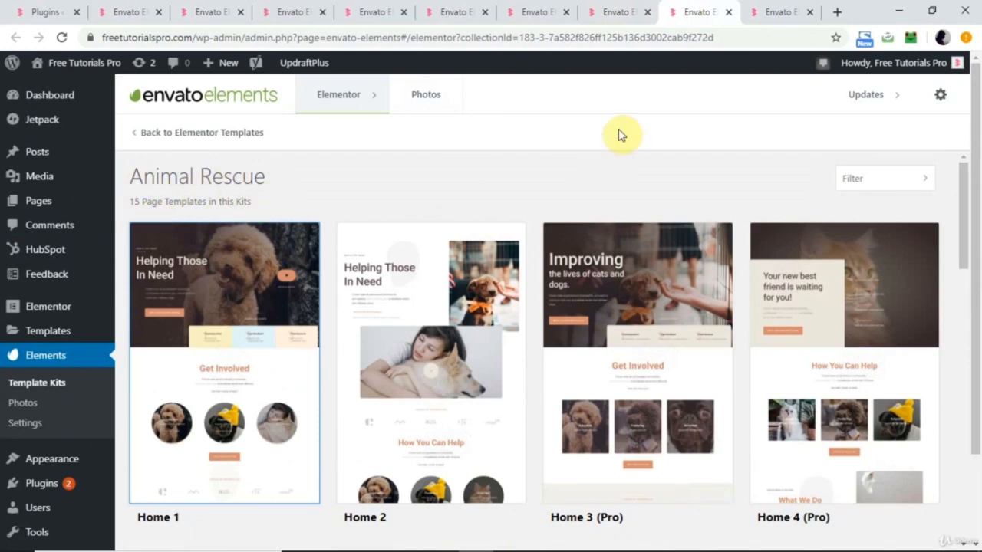
pyautogui.click(771, 12)
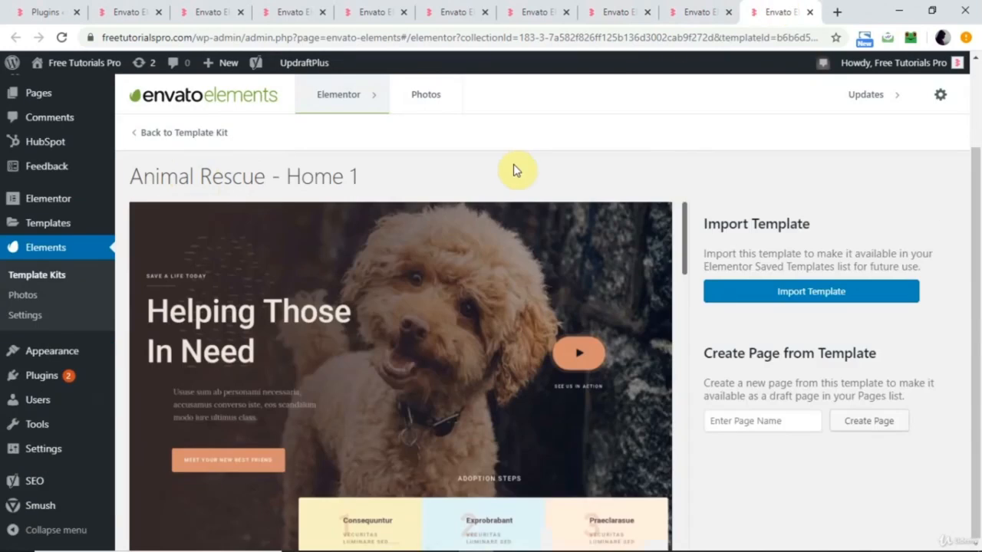
pyautogui.scroll(-2, 453, 299)
pyautogui.scroll(2, 453, 299)
pyautogui.scroll(-4, 452, 356)
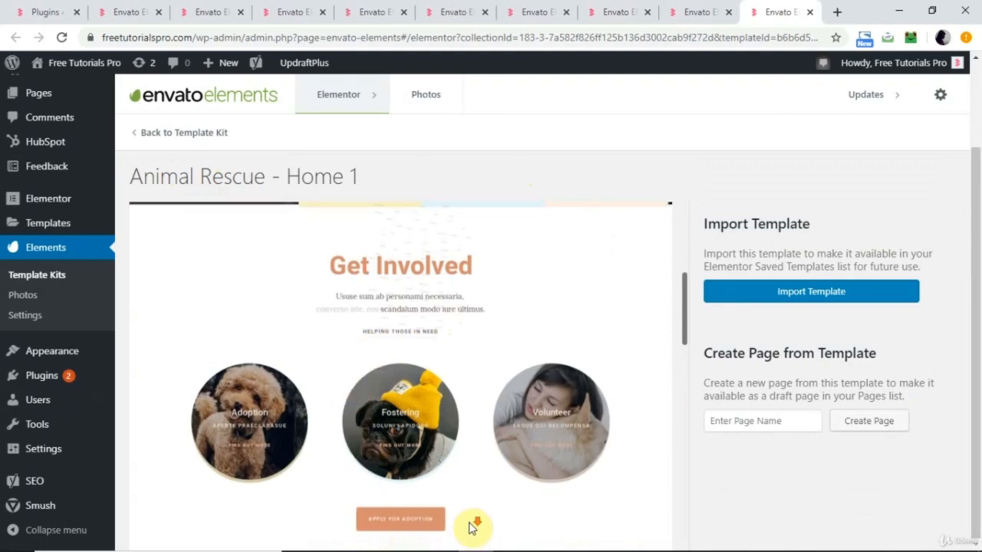
pyautogui.scroll(-5, 470, 528)
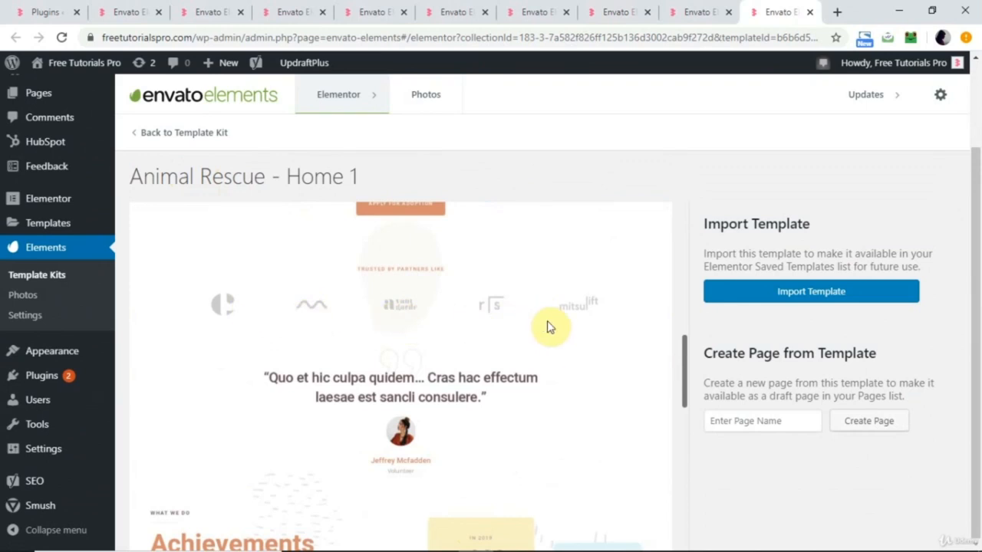
pyautogui.scroll(-2, 550, 324)
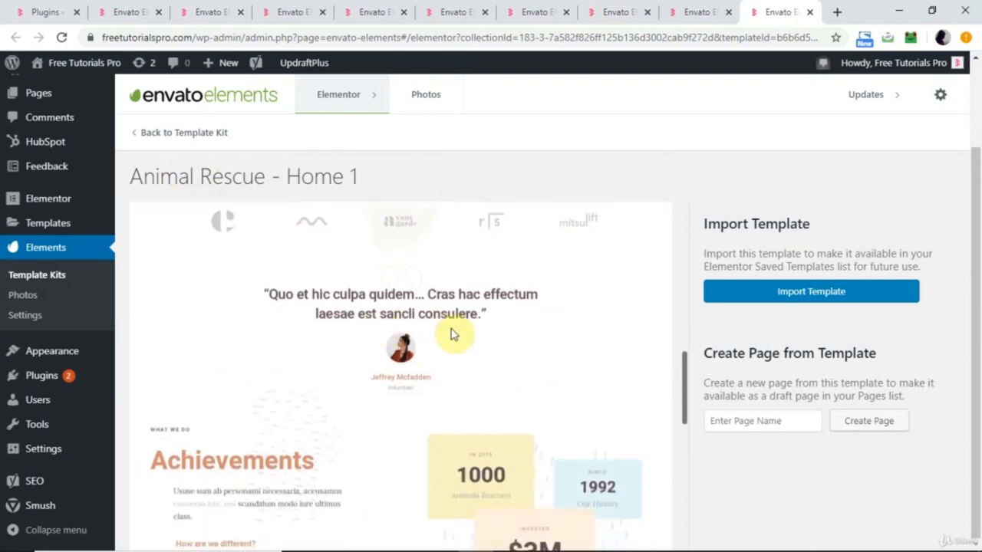
pyautogui.scroll(-3, 433, 343)
pyautogui.scroll(-2, 434, 343)
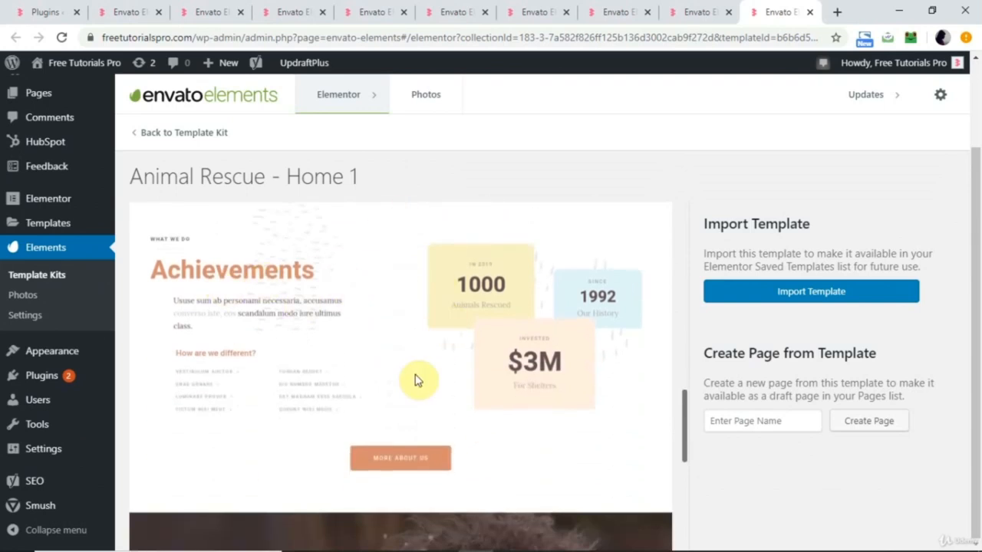
pyautogui.scroll(-3, 415, 380)
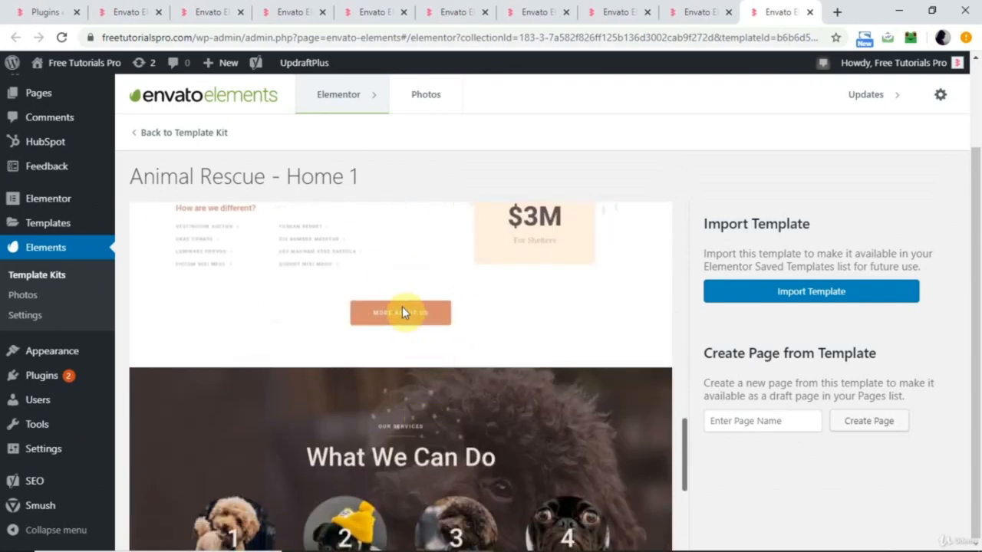
pyautogui.scroll(-5, 433, 311)
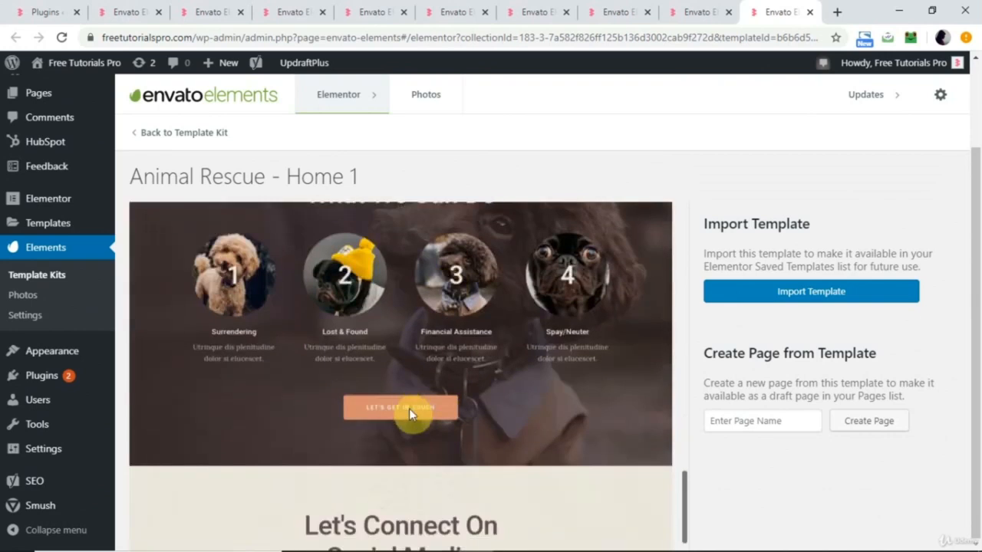
pyautogui.scroll(-2, 455, 438)
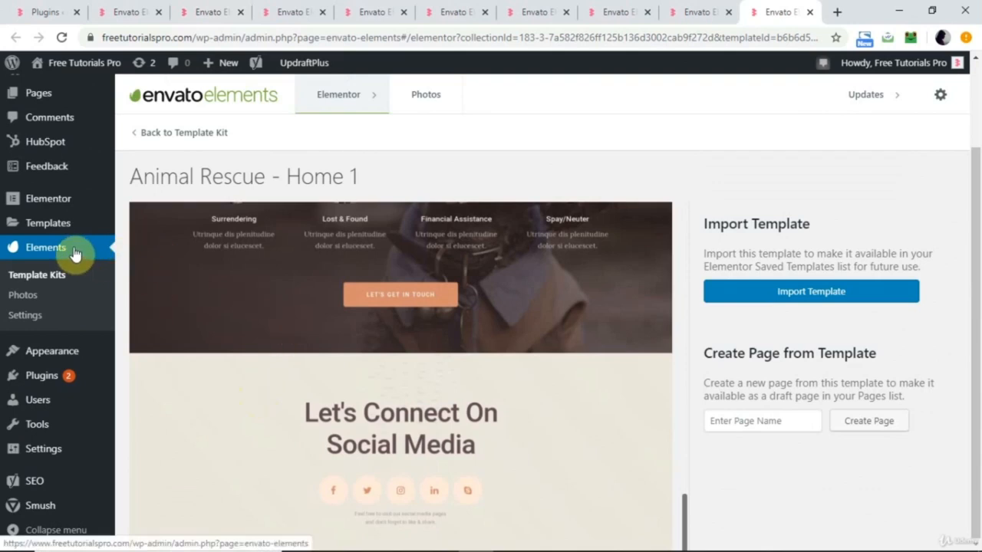
# Import the Therapist kit's Home 1 template into the Elementor library and open the Saved Templates list.
pyautogui.click(138, 13)
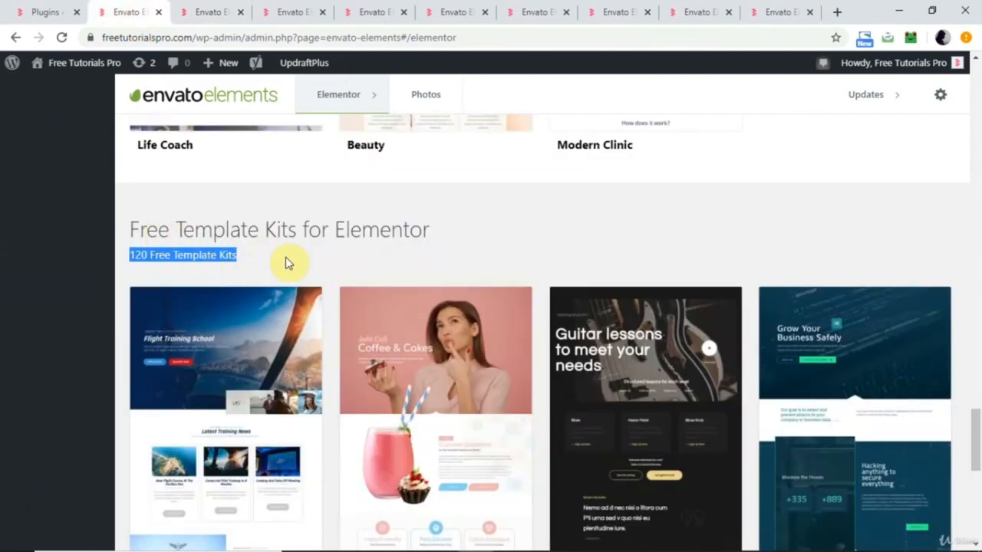
pyautogui.scroll(-2, 285, 263)
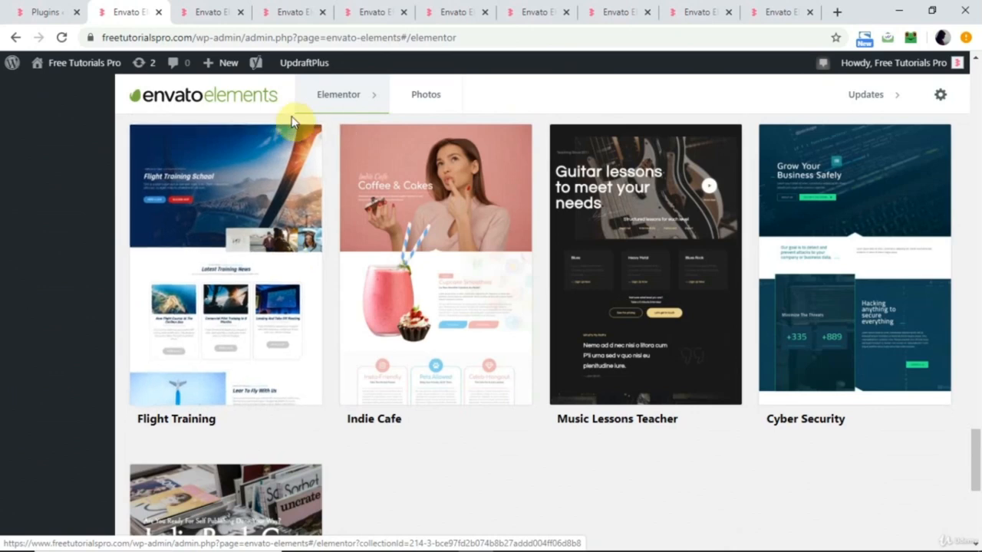
pyautogui.click(291, 12)
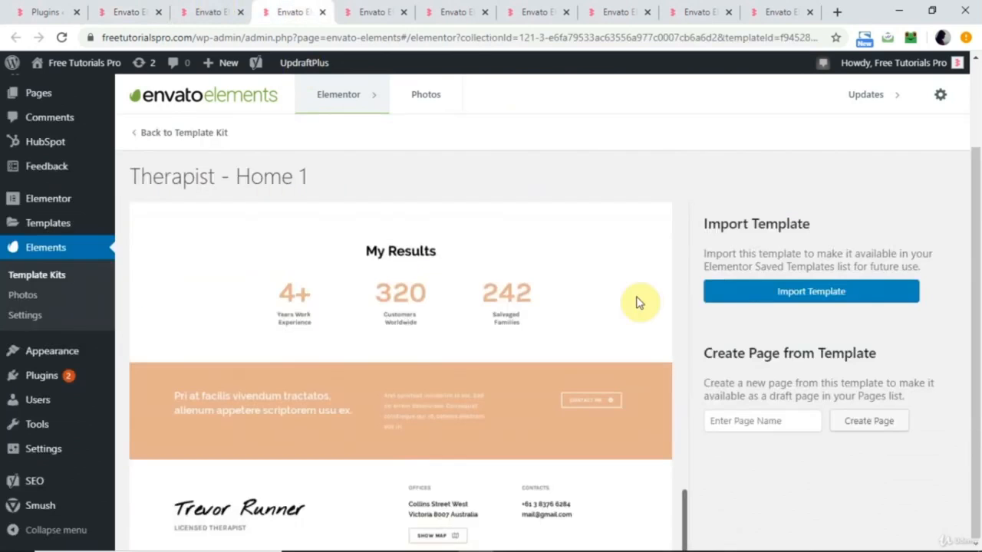
pyautogui.click(775, 293)
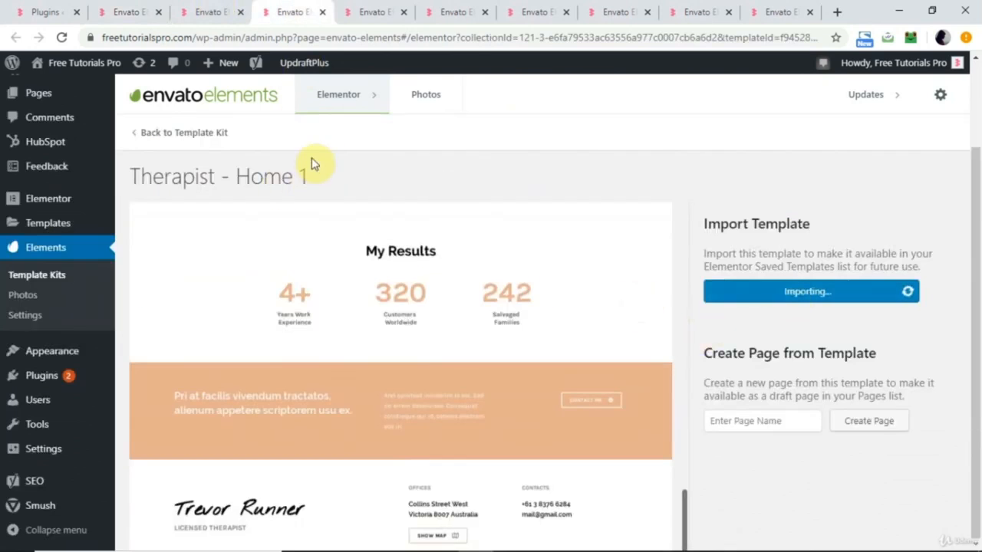
pyautogui.click(61, 228)
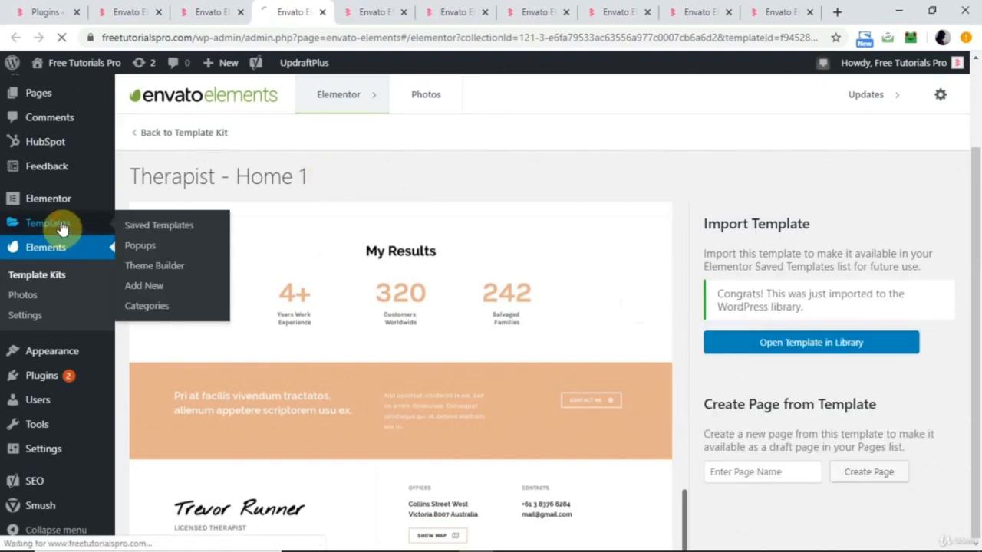
# Close the six browser tabs showing the Music Lessons Teacher, Cyber Security and Animal Rescue kits and their Home 1 previews.
pyautogui.click(401, 15)
pyautogui.click(401, 15)
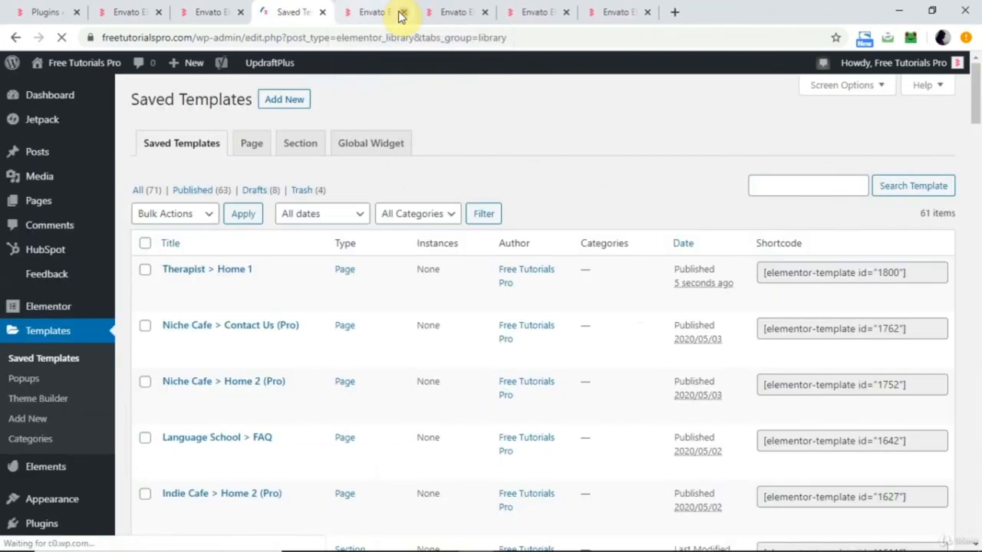
pyautogui.click(402, 12)
pyautogui.click(402, 12)
pyautogui.click(402, 12)
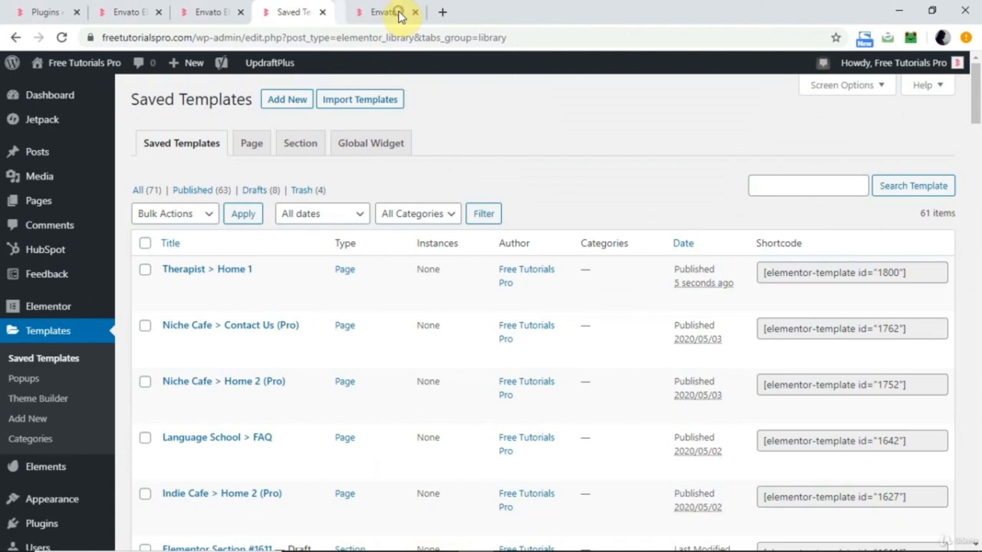
pyautogui.click(399, 12)
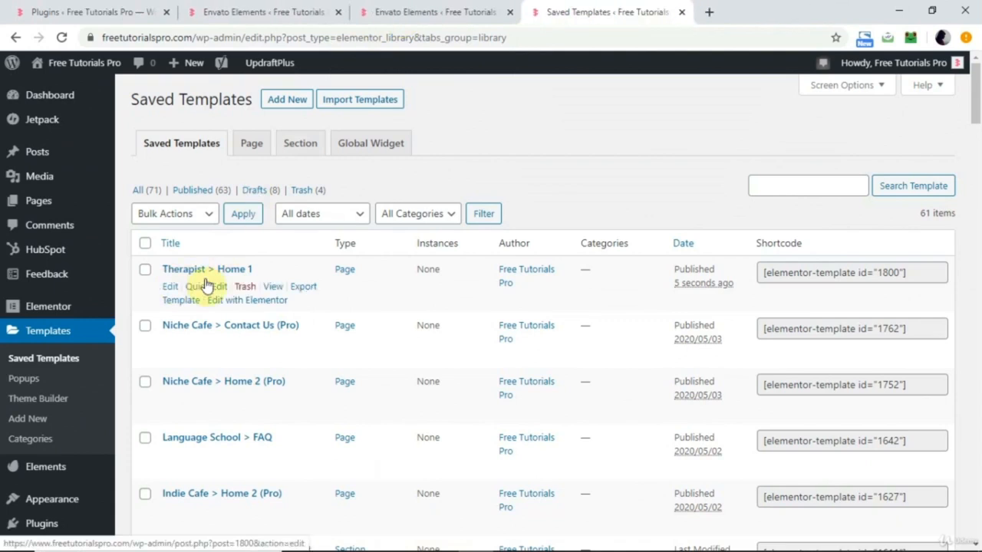
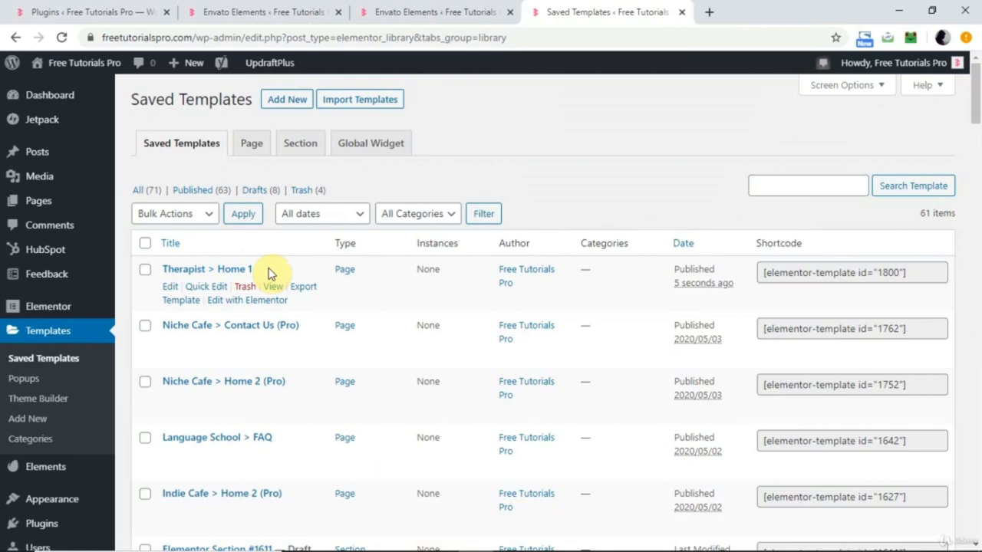
# Open the Tech (general business) > Contact (Pro) template in the Elementor editor and look through its page sections.
pyautogui.scroll(-2, 270, 273)
pyautogui.scroll(-3, 270, 273)
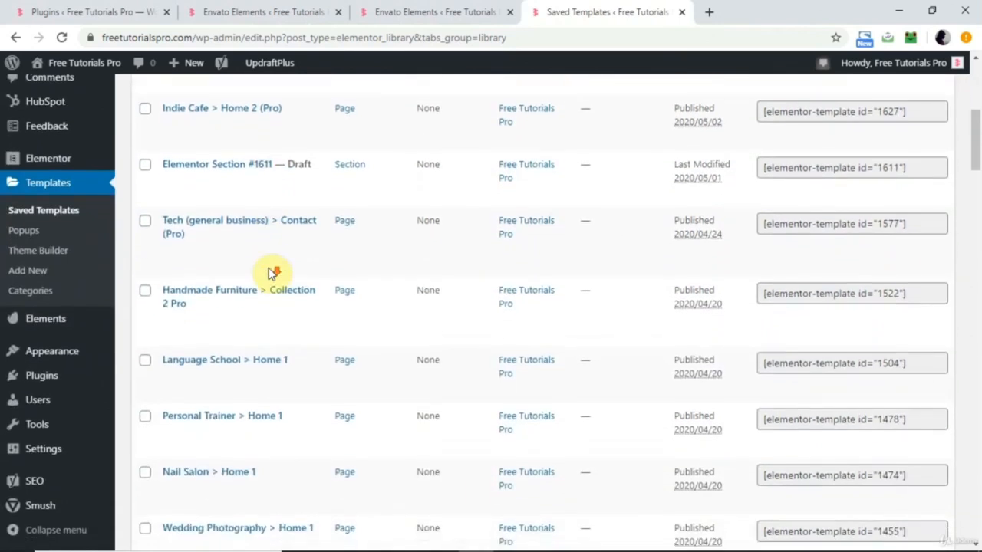
pyautogui.click(271, 273)
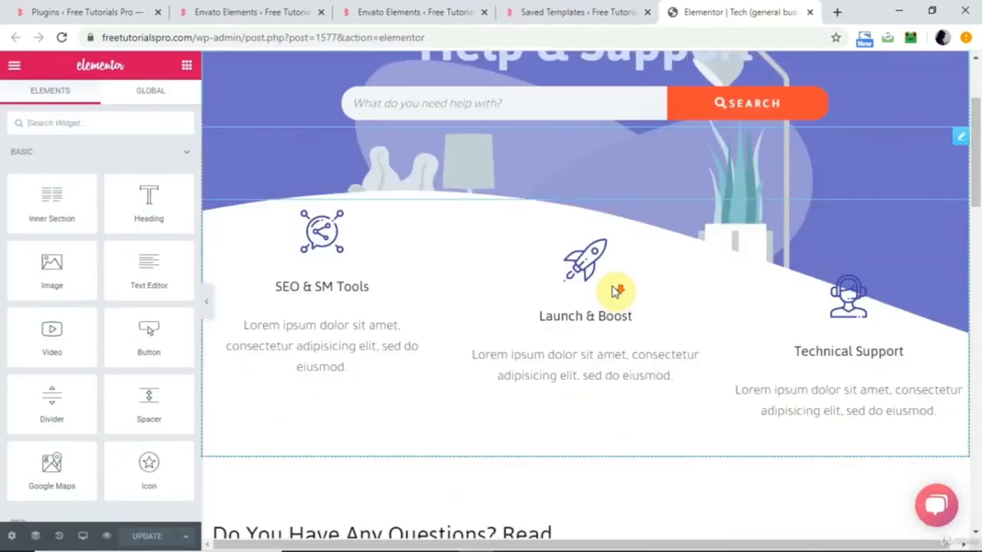
pyautogui.scroll(-10, 613, 291)
pyautogui.scroll(-5, 614, 292)
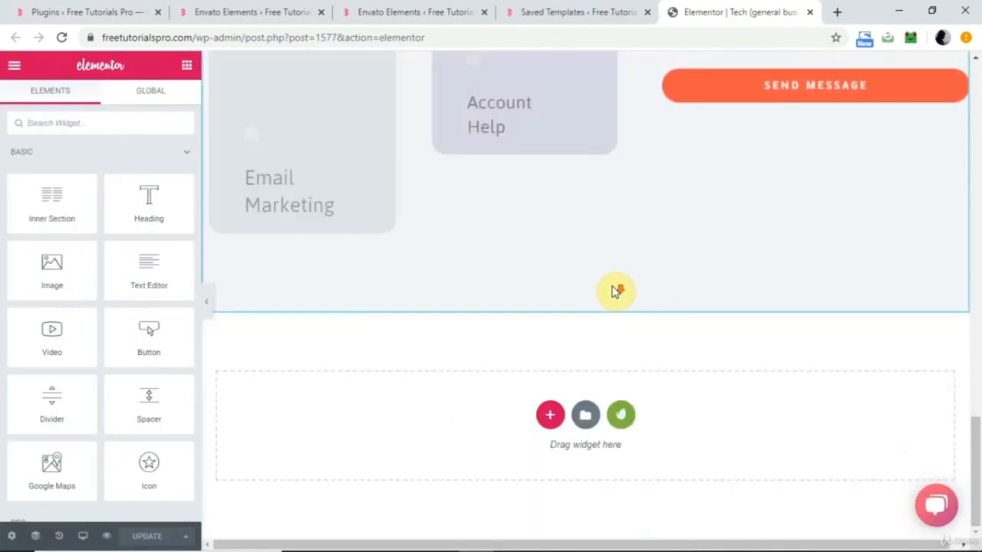
pyautogui.scroll(15, 614, 291)
pyautogui.scroll(-5, 614, 291)
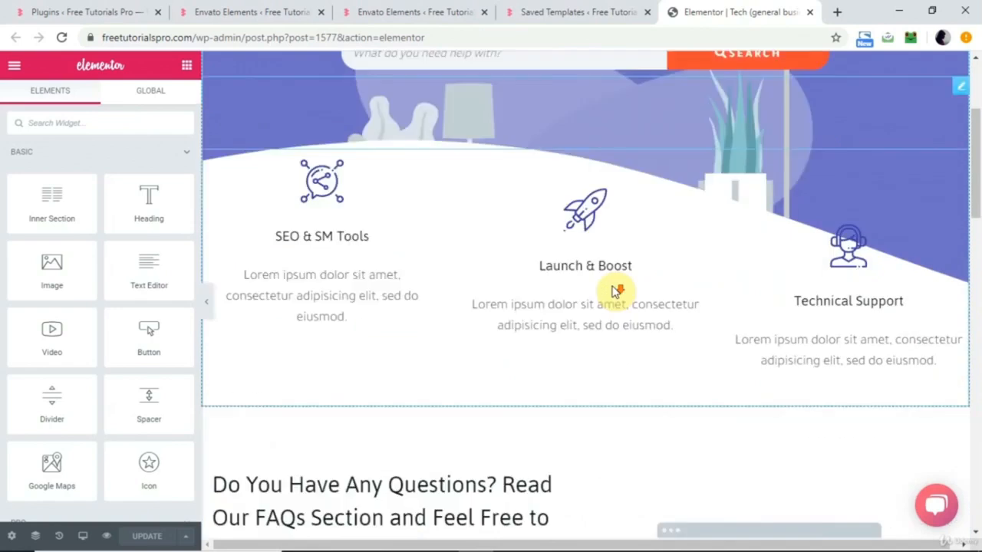
pyautogui.scroll(5, 613, 292)
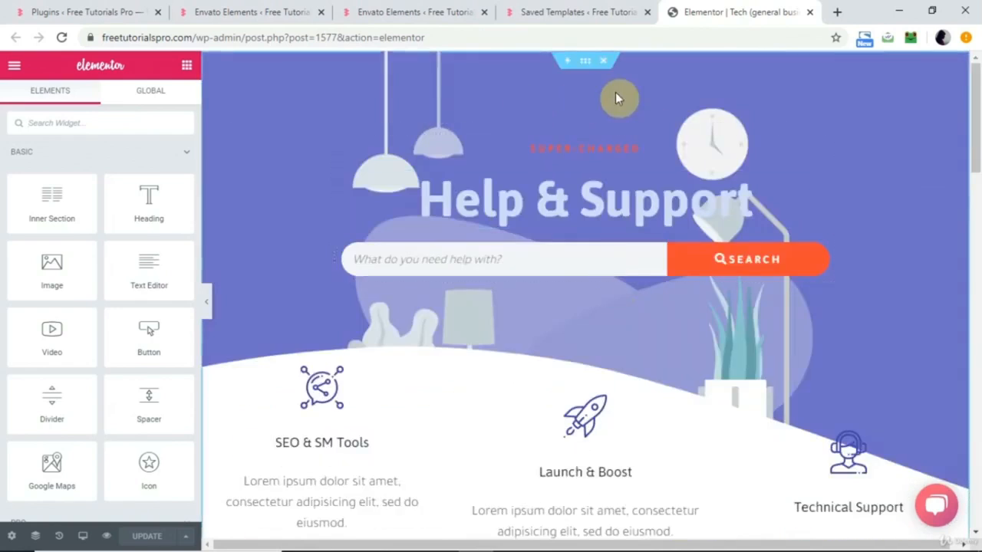
# Set the page layout of the Tech (general business) > Contact (Pro) template to Elementor Full Width.
pyautogui.click(12, 536)
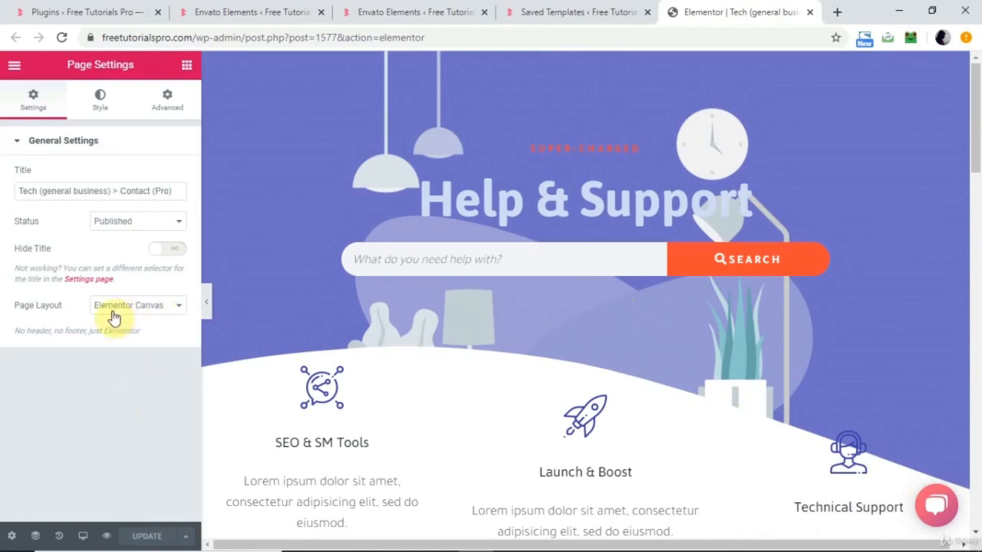
pyautogui.click(170, 307)
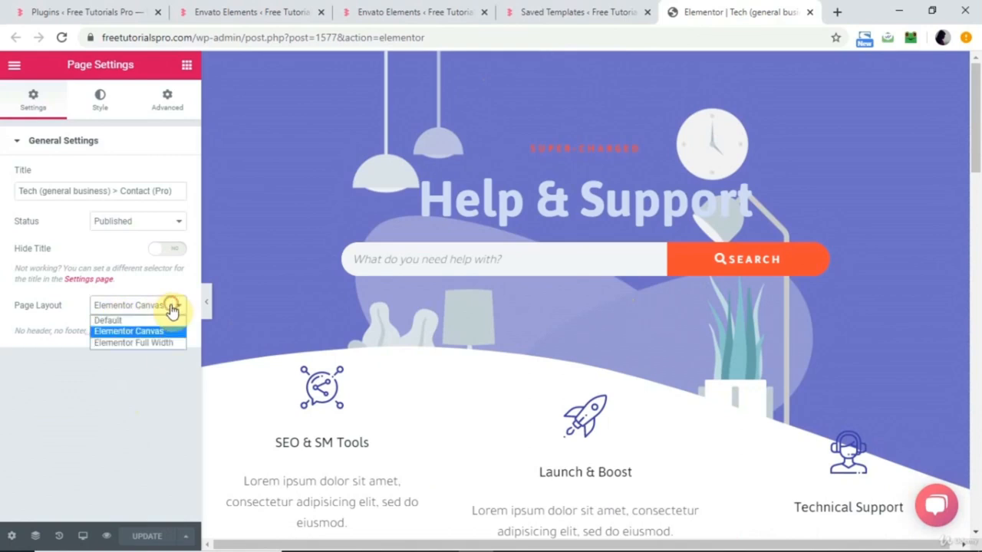
pyautogui.click(155, 342)
pyautogui.click(146, 536)
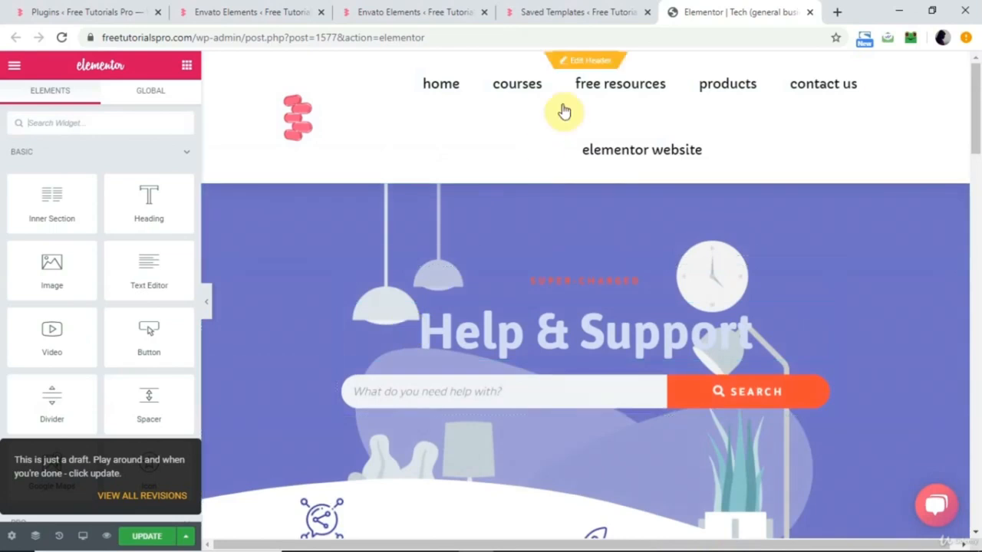
# Examine the Tech contact page under the site header, from the FAQ section down to the empty widget area below the contact form.
pyautogui.scroll(-3, 464, 322)
pyautogui.scroll(-5, 464, 322)
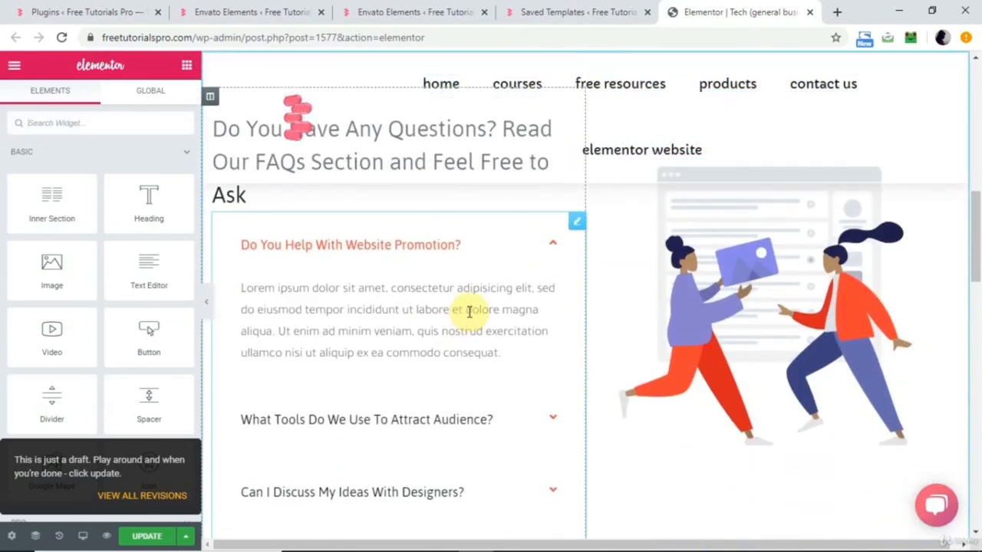
pyautogui.scroll(-4, 458, 386)
pyautogui.scroll(-6, 456, 387)
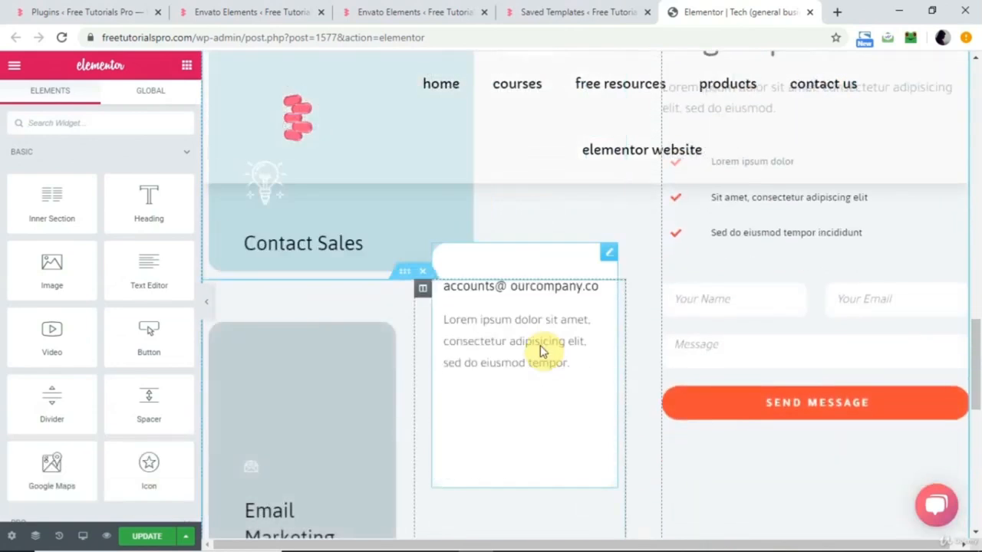
pyautogui.scroll(-3, 540, 351)
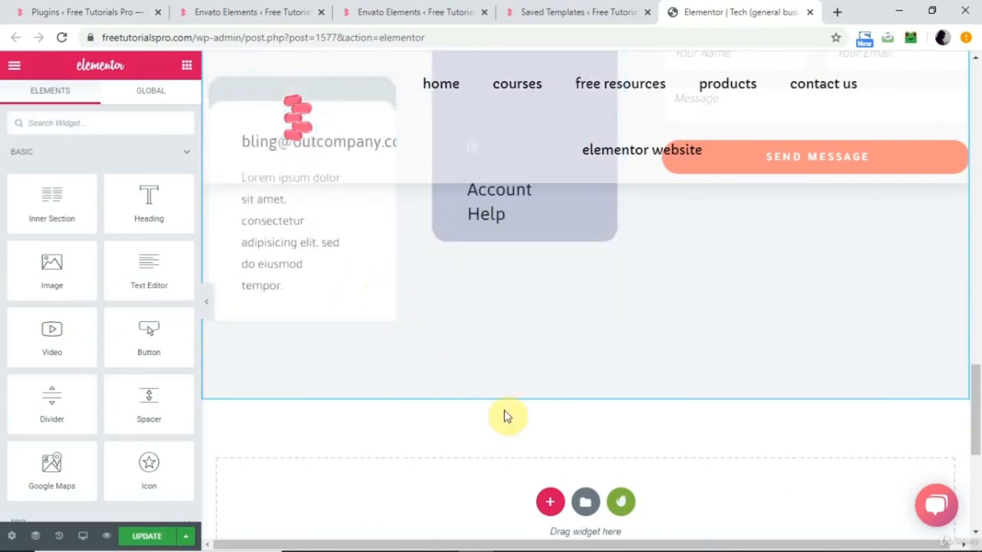
pyautogui.scroll(2, 506, 414)
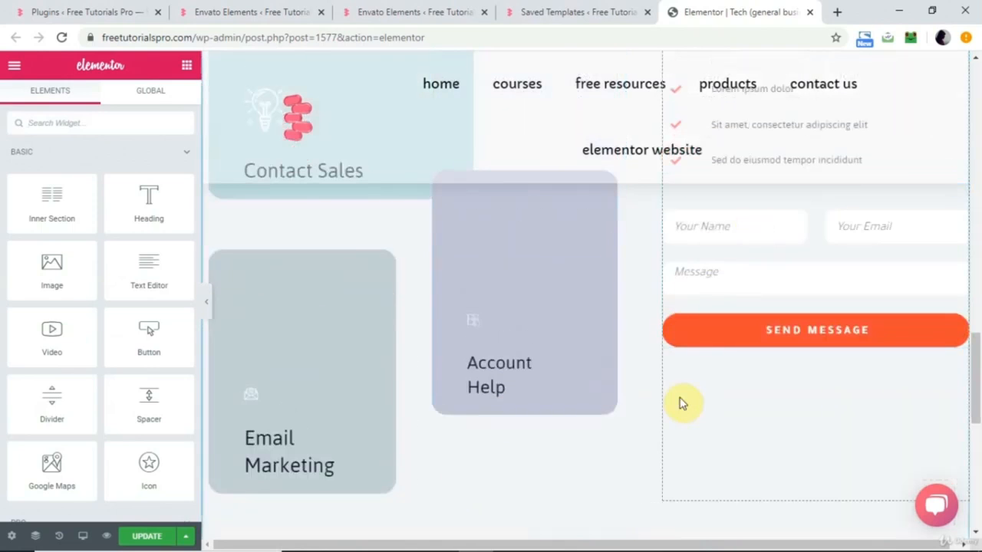
pyautogui.scroll(-5, 683, 403)
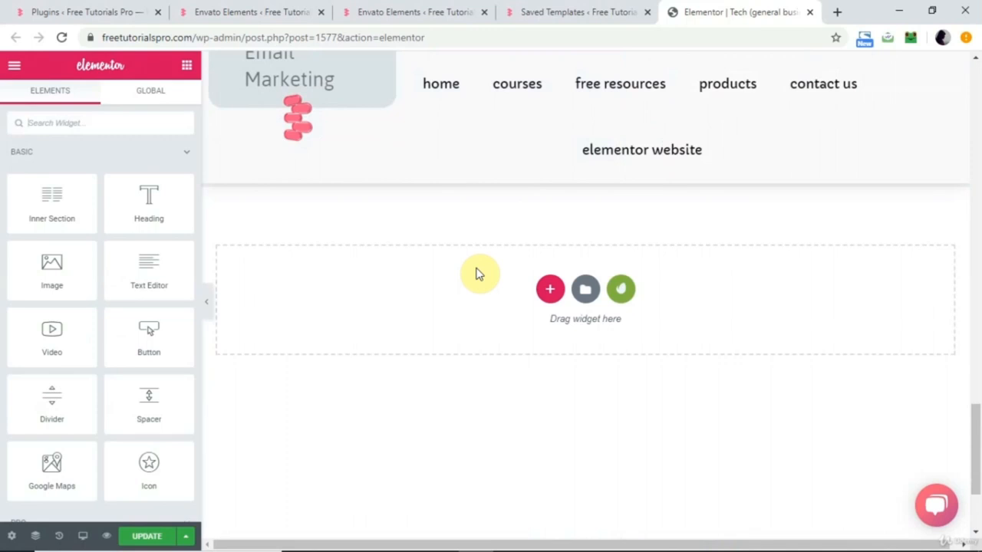
# Open the saved Therapist > Home 1 template for editing with Elementor in a new browser tab.
pyautogui.click(604, 11)
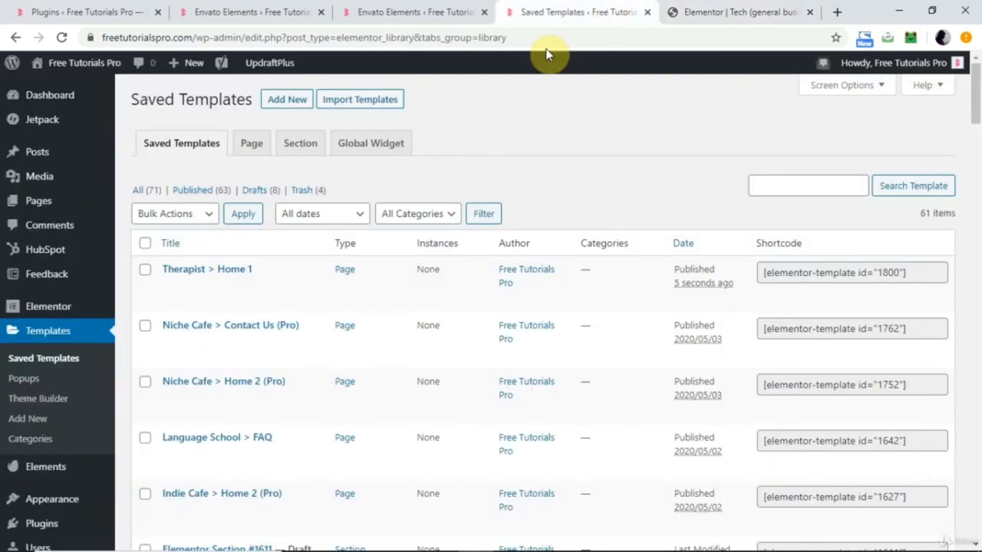
pyautogui.rightClick(273, 301)
pyautogui.click(332, 308)
pyautogui.click(730, 10)
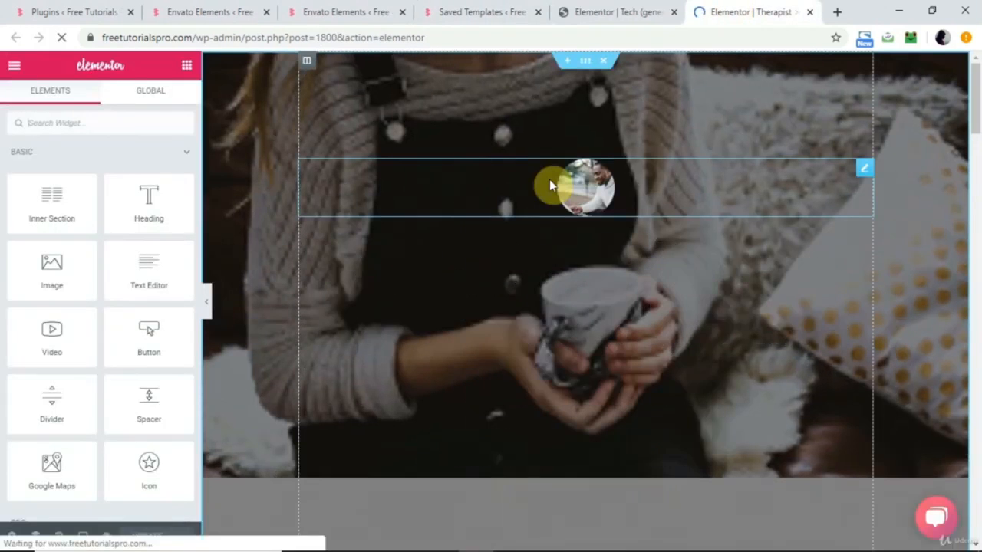
# Find the My Results counter section in the Therapist Home 1 template and copy it.
pyautogui.scroll(-20, 551, 184)
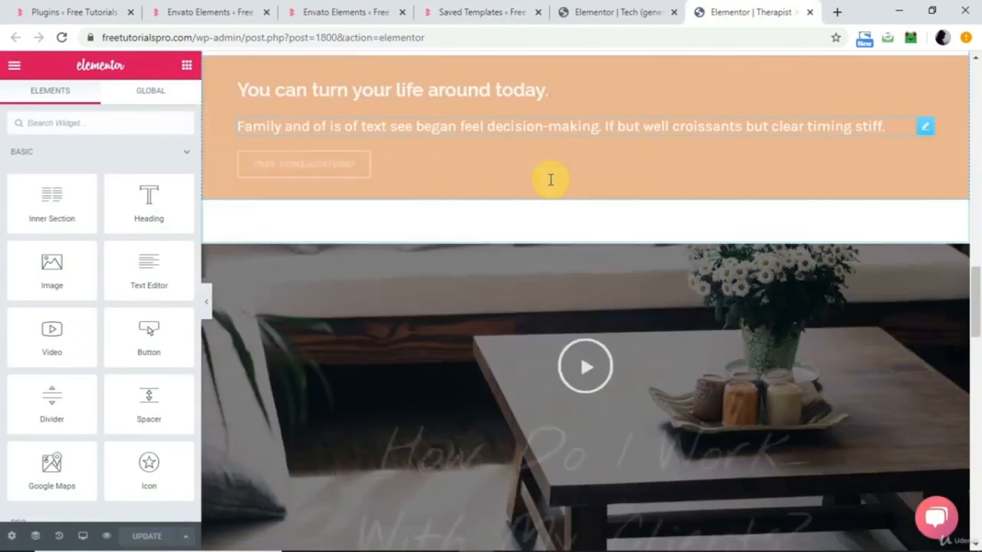
pyautogui.scroll(-5, 551, 184)
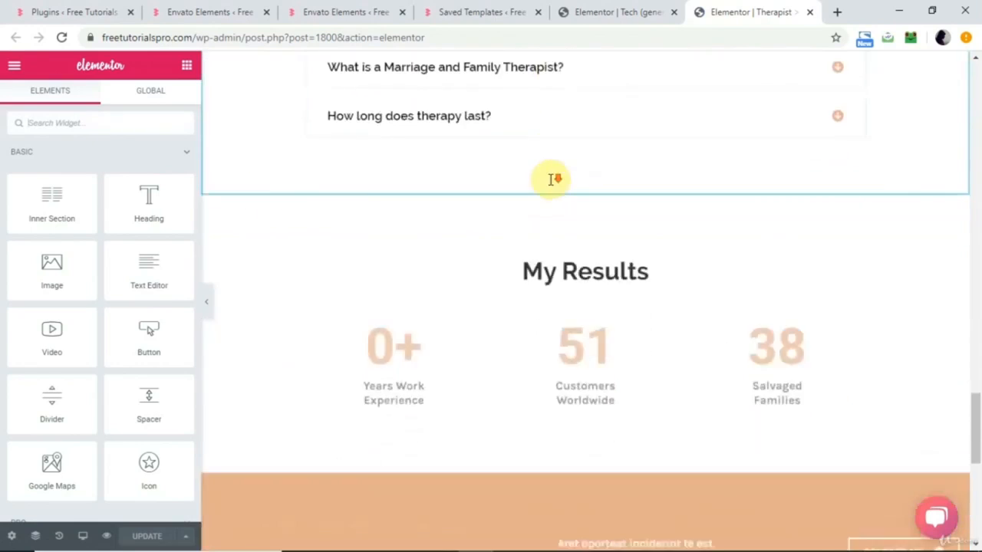
pyautogui.scroll(3, 552, 184)
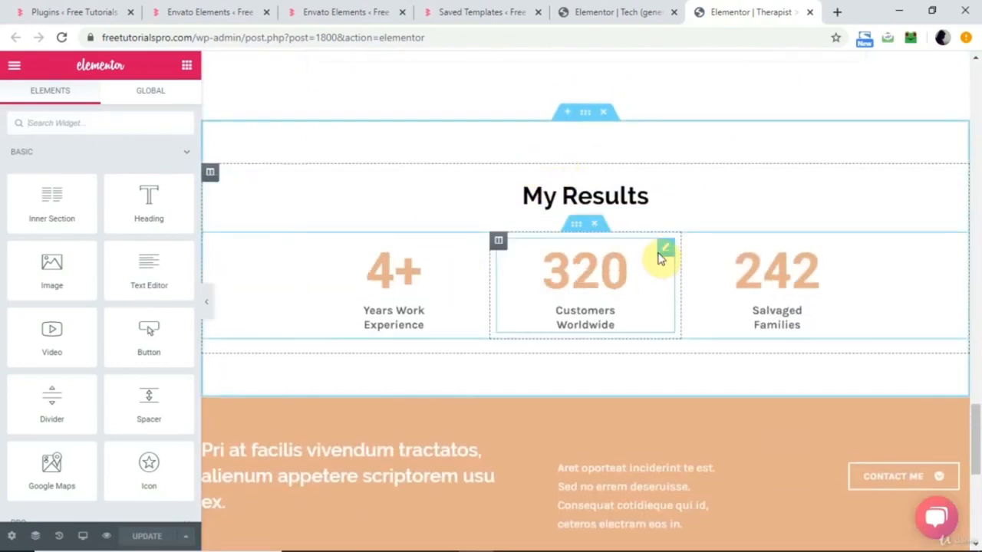
pyautogui.rightClick(585, 116)
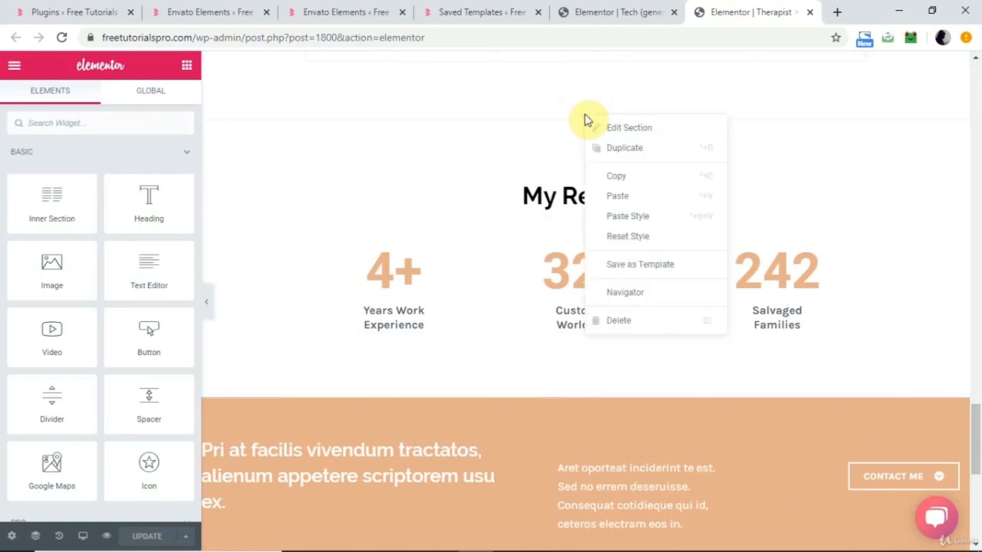
pyautogui.click(607, 177)
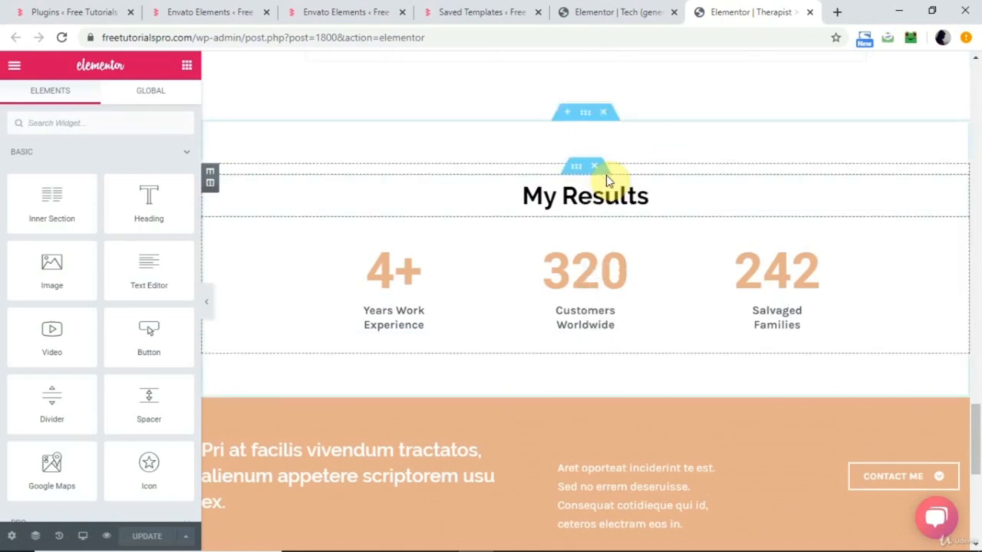
# Paste the copied My Results section into the empty area at the end of the Tech contact template.
pyautogui.click(621, 8)
pyautogui.rightClick(448, 306)
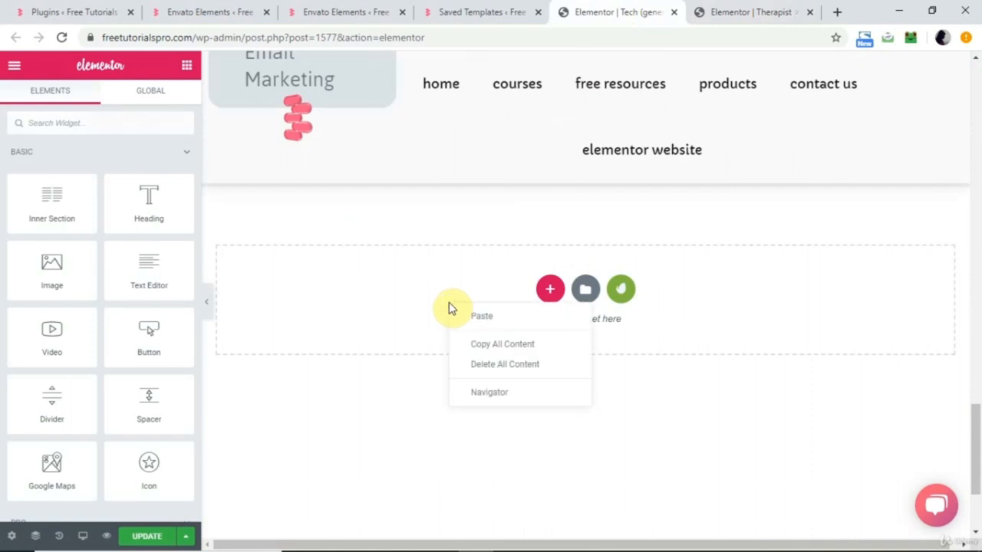
pyautogui.click(500, 330)
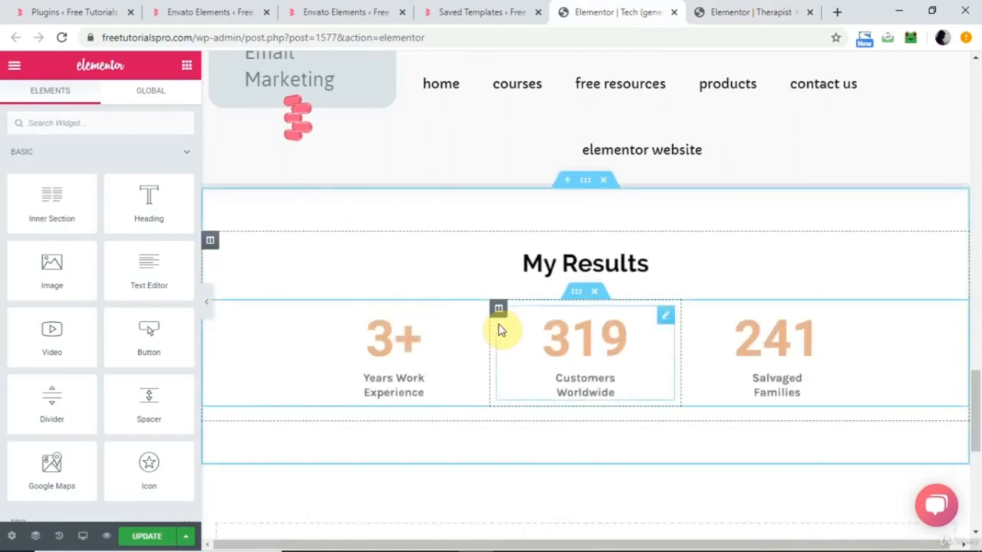
# Move the My Results section up so it sits directly above the Do You Have Any Questions FAQ section.
pyautogui.scroll(15, 500, 330)
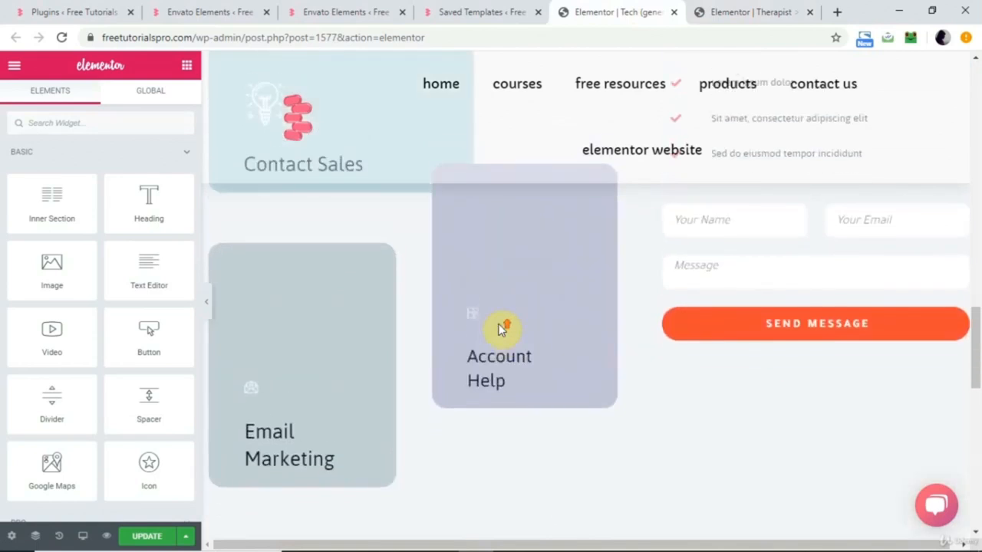
pyautogui.scroll(4, 500, 329)
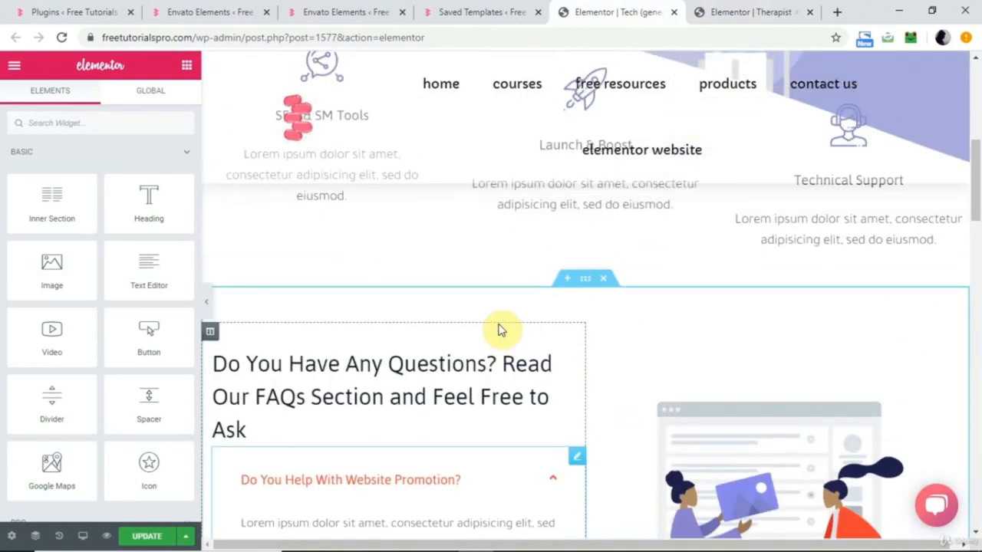
pyautogui.scroll(-10, 501, 330)
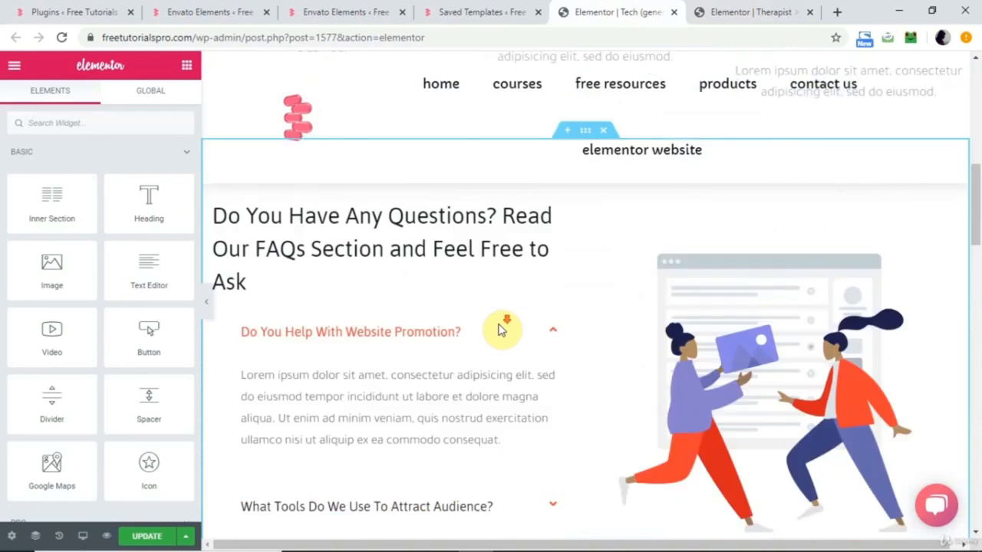
pyautogui.moveTo(593, 324)
pyautogui.moveTo(588, 321); pyautogui.dragTo(565, 352)
pyautogui.scroll(3, 606, 275)
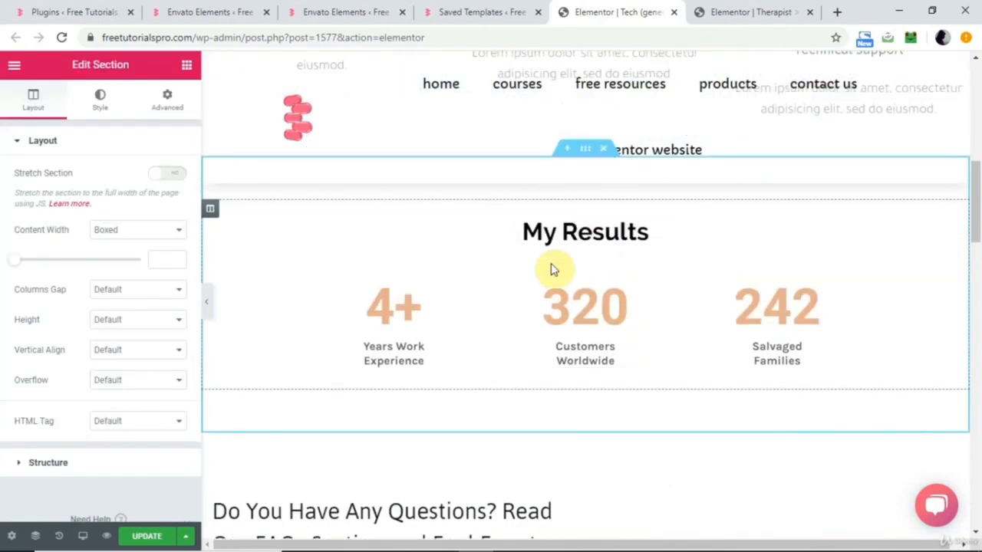
# Set the ending number of the Years Work Experience counter to 10.
pyautogui.click(465, 391)
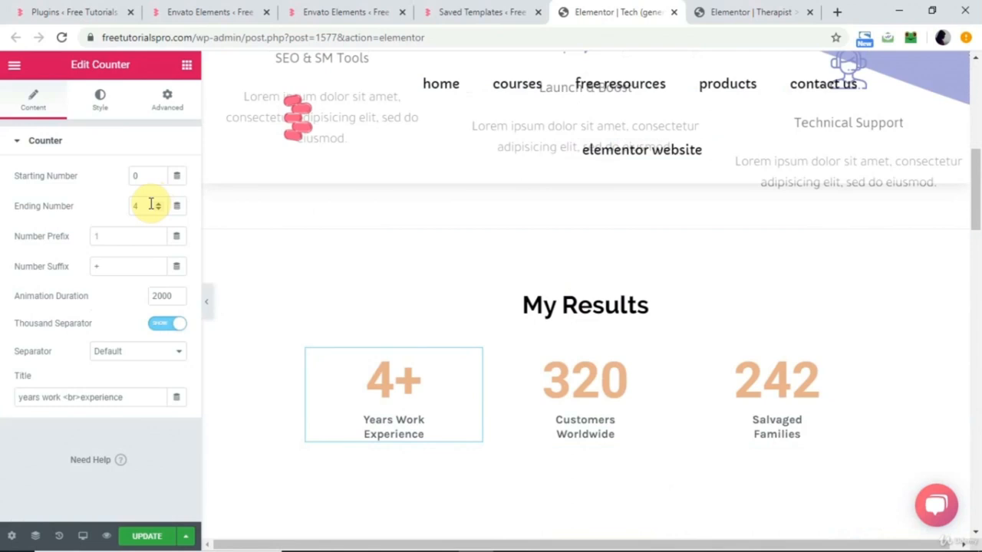
pyautogui.press('BackSpace')
pyautogui.write('10')
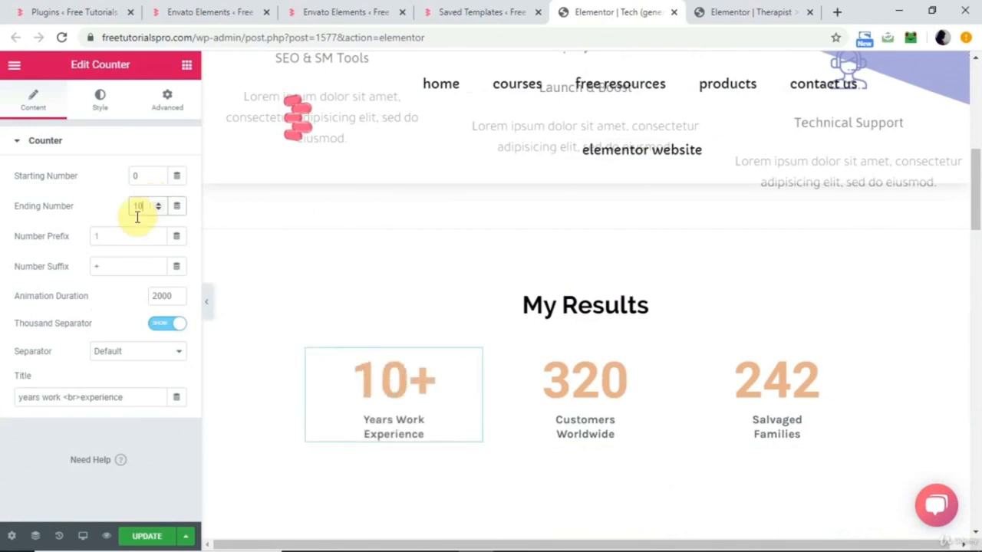
# Set the Customers Worldwide counter's ending number to 1000 and its number suffix to +.
pyautogui.click(588, 374)
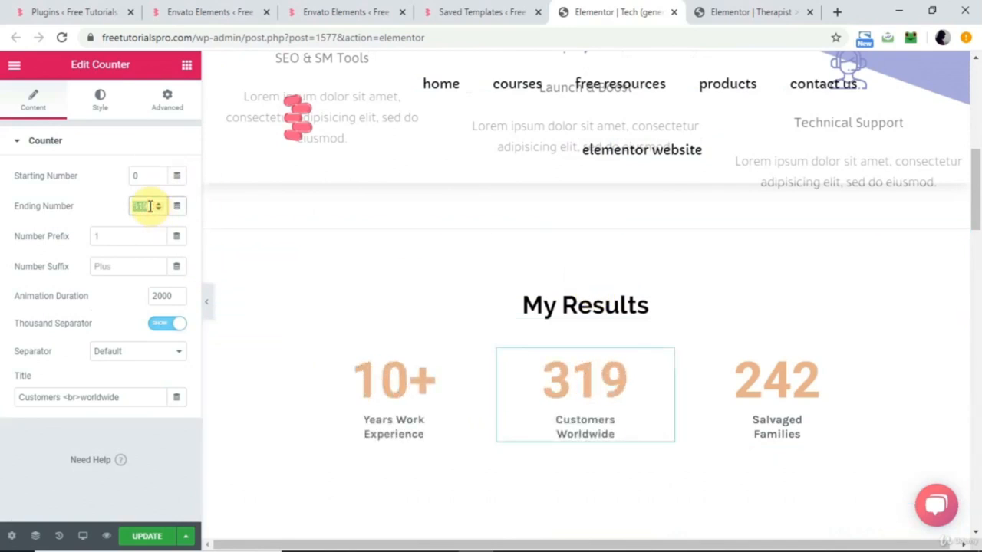
pyautogui.write('1000')
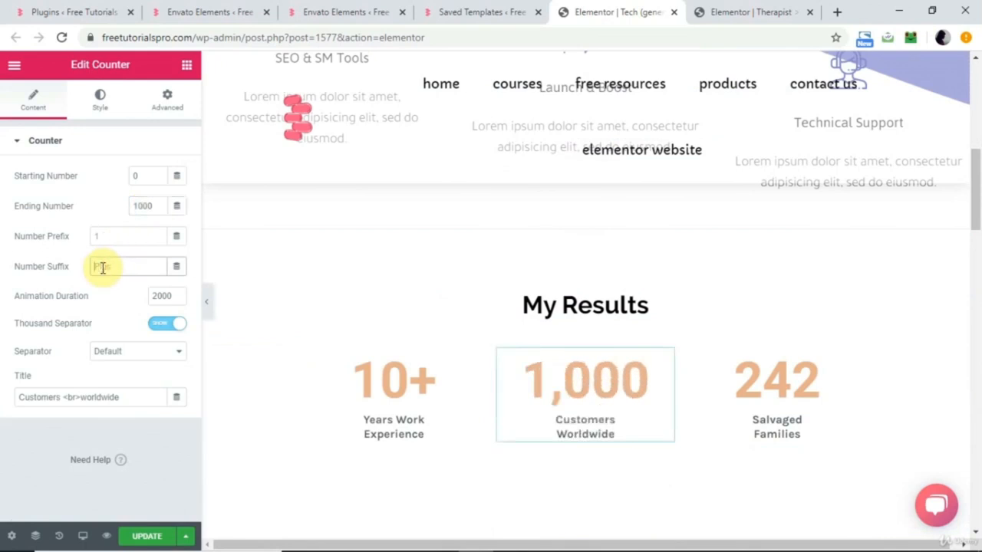
pyautogui.write('+')
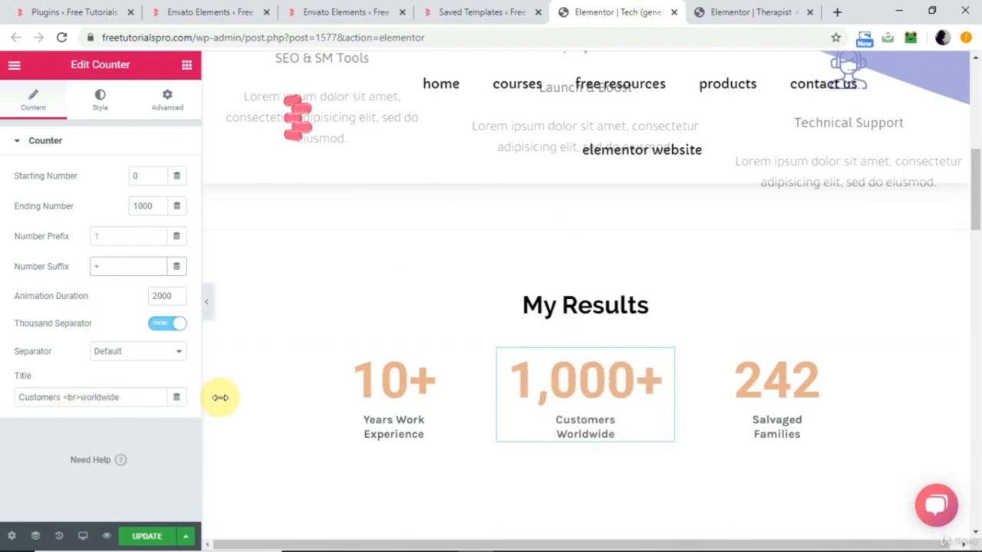
# Set the Salvaged Families counter's ending number to 1000 and its number suffix to +.
pyautogui.click(801, 402)
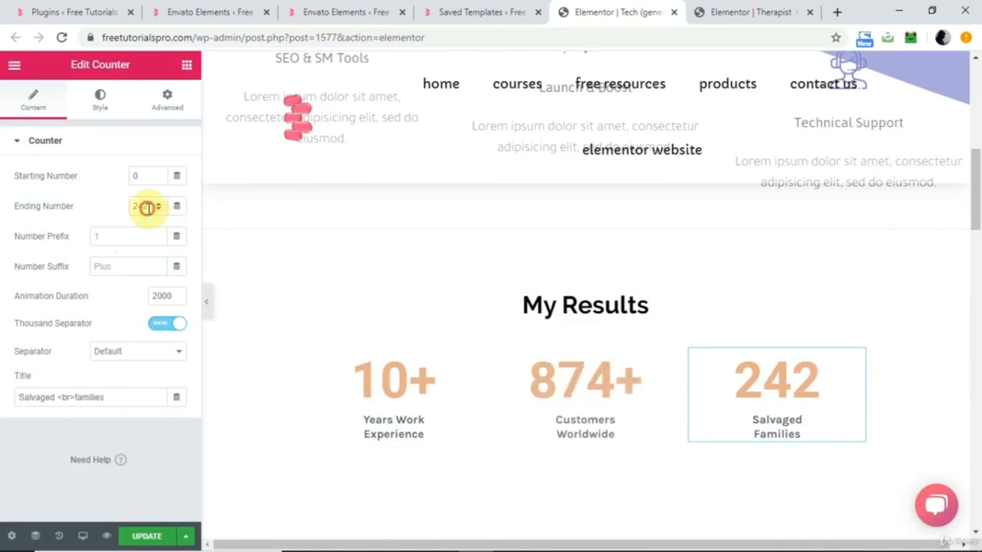
pyautogui.write('100')
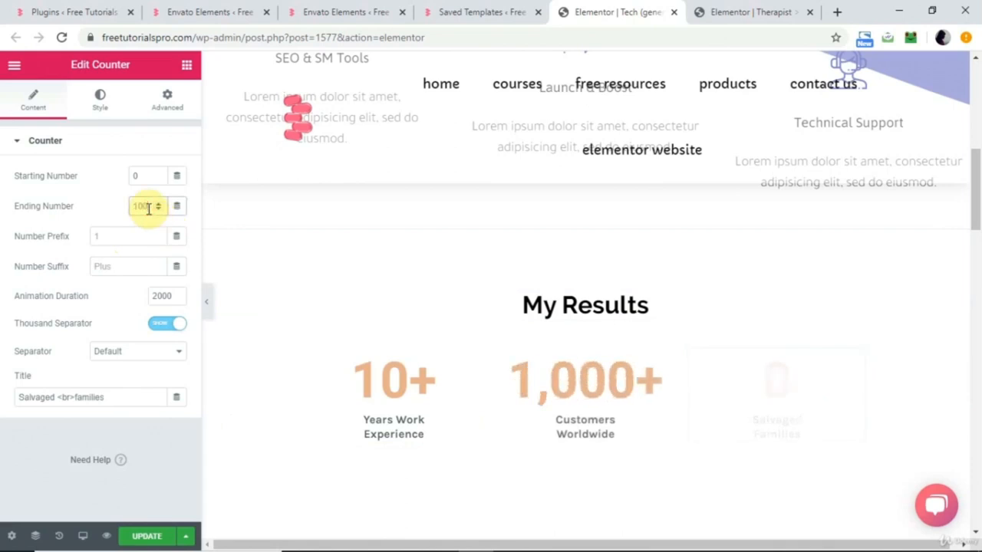
pyautogui.write('0+')
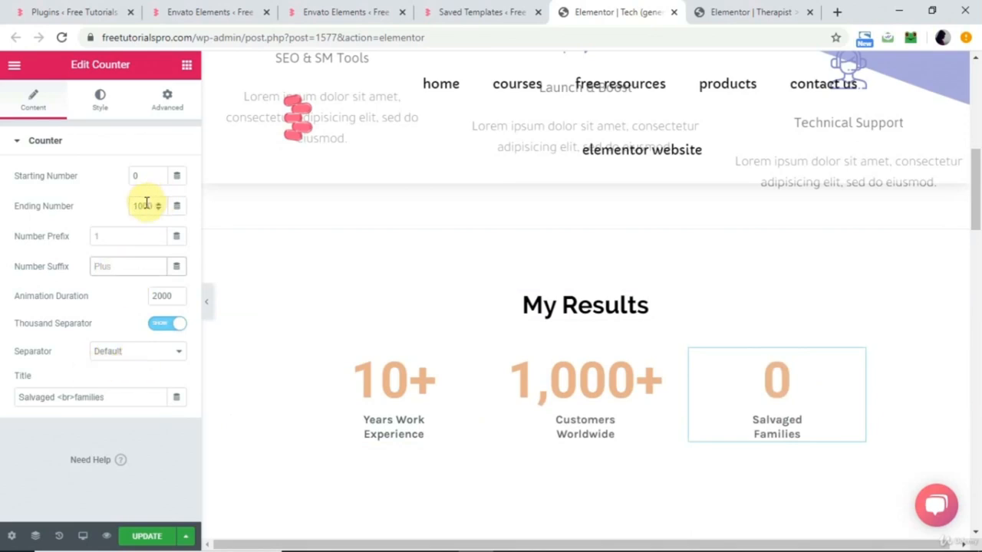
pyautogui.press('BackSpace')
pyautogui.click(115, 265)
pyautogui.write('+')
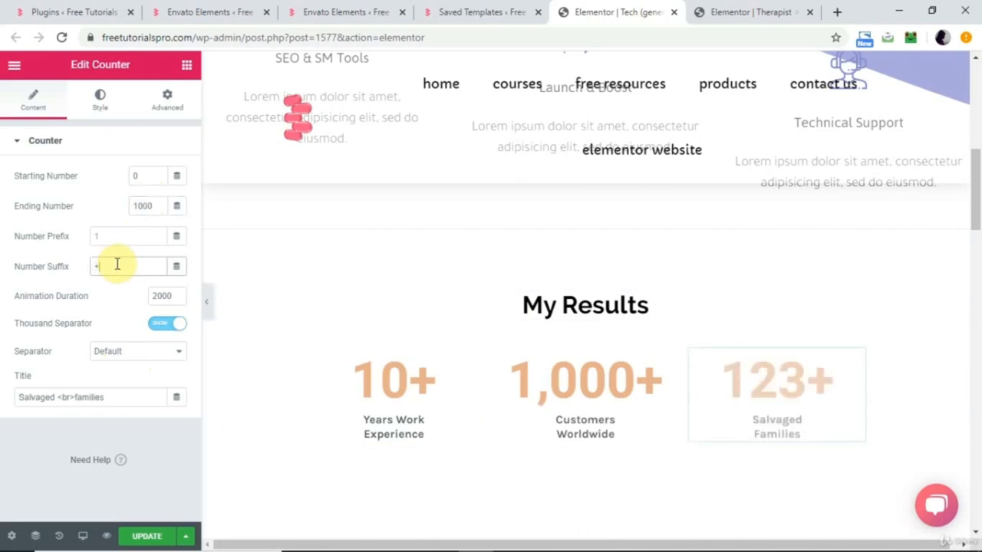
# Change the title of the Salvaged Families counter to Happy Customers.
pyautogui.click(105, 396)
pyautogui.write('H')
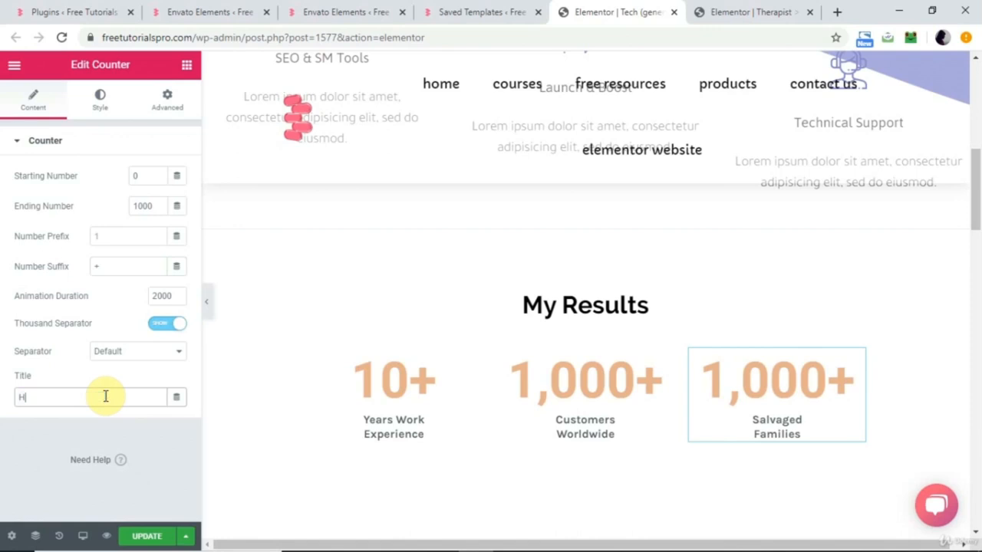
pyautogui.write('appy Customers')
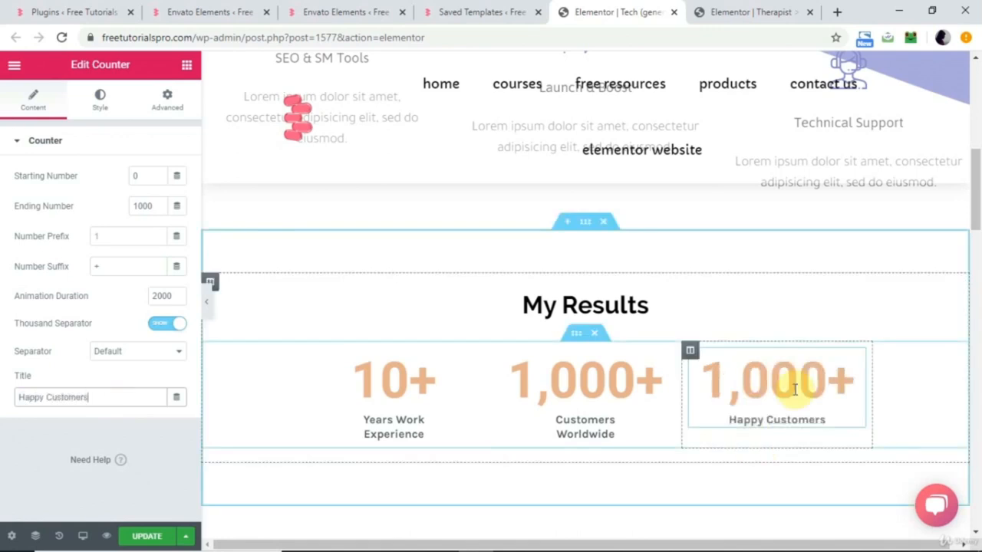
# Add a column after the Happy Customers counter and set the inner section's content width to 1000.
pyautogui.rightClick(691, 354)
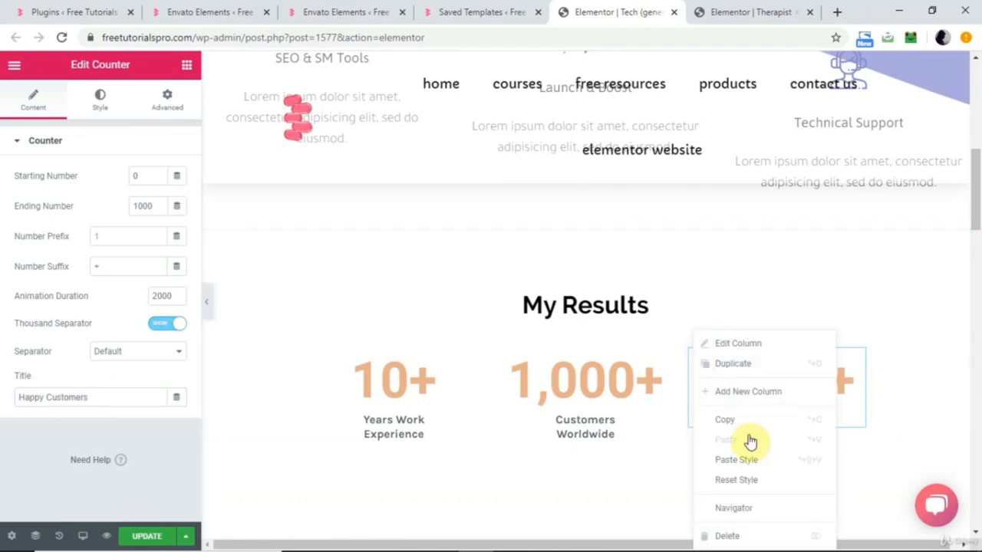
pyautogui.click(773, 394)
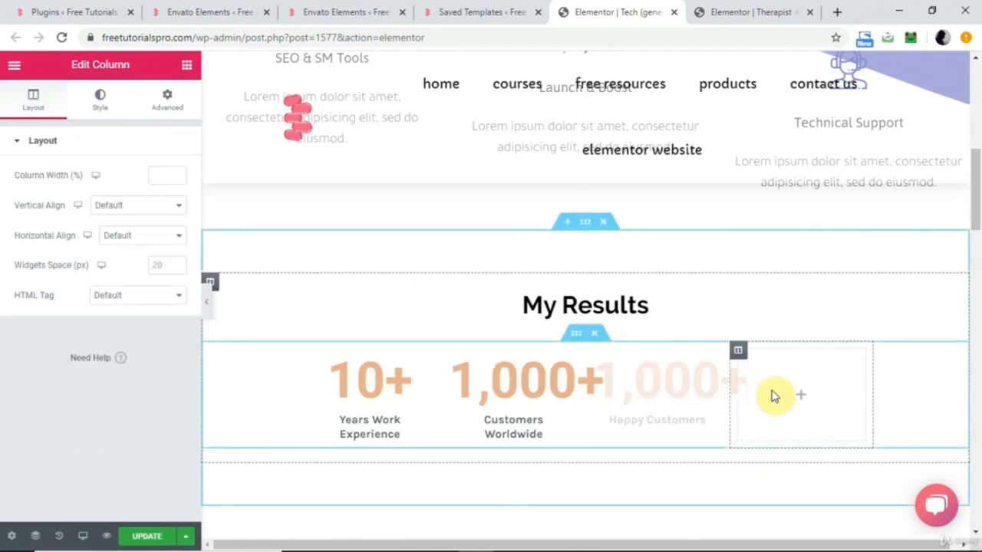
pyautogui.click(641, 390)
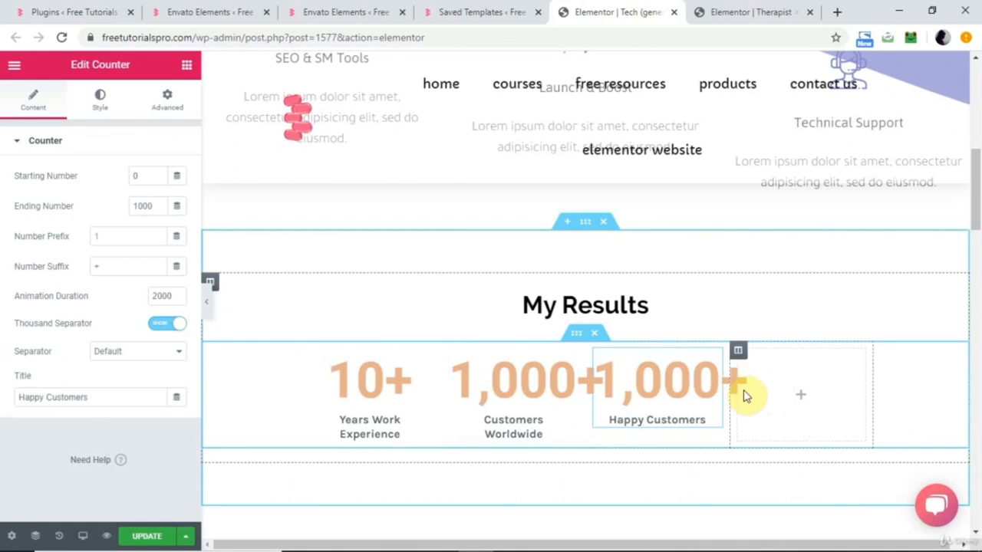
pyautogui.click(573, 338)
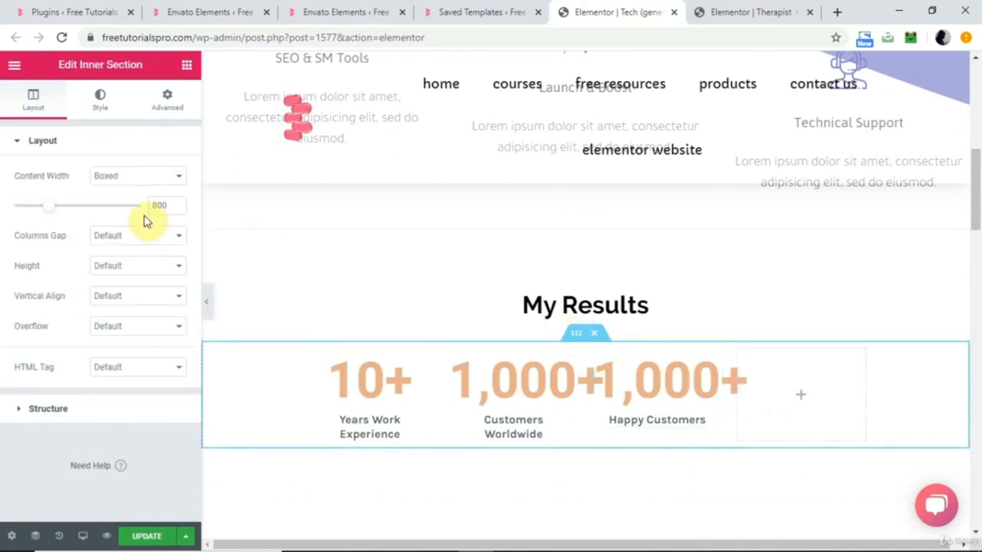
pyautogui.moveTo(51, 210); pyautogui.dragTo(75, 209)
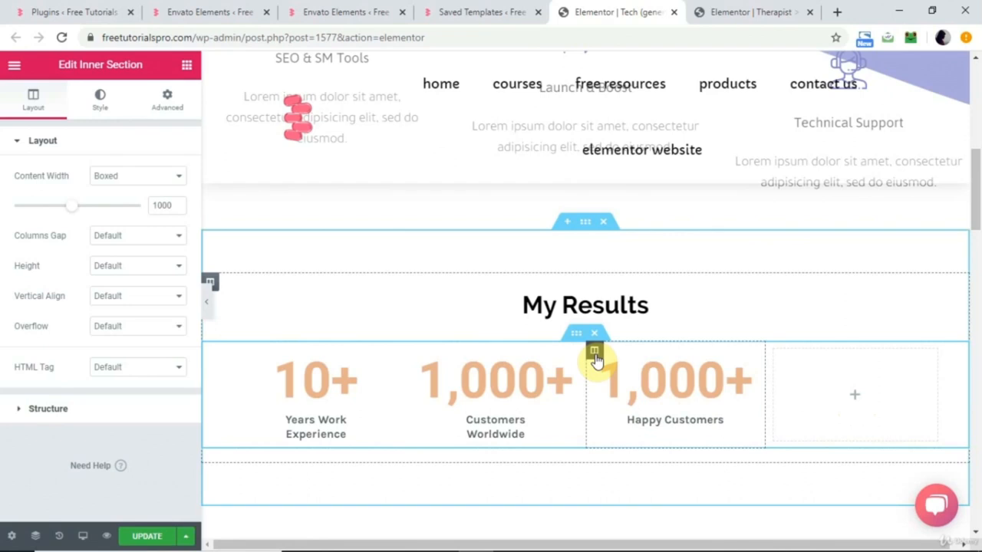
# Copy the Happy Customers counter and paste it into the empty fourth column of the My Results section.
pyautogui.rightClick(595, 355)
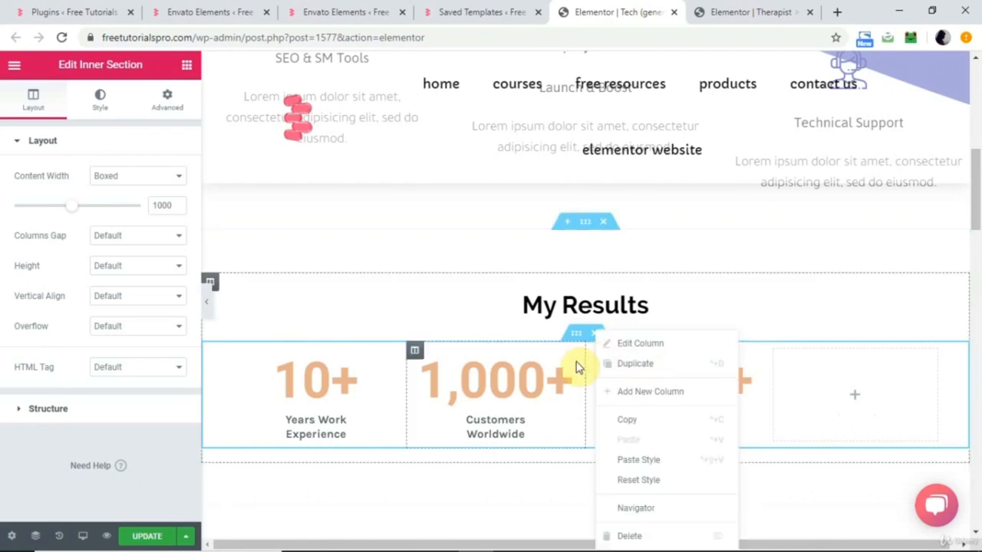
pyautogui.click(549, 381)
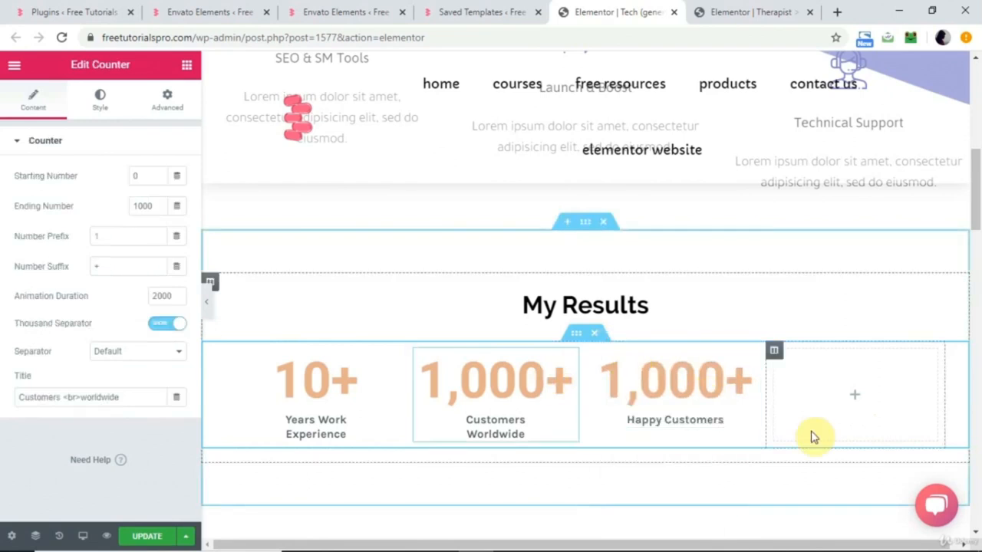
pyautogui.rightClick(672, 389)
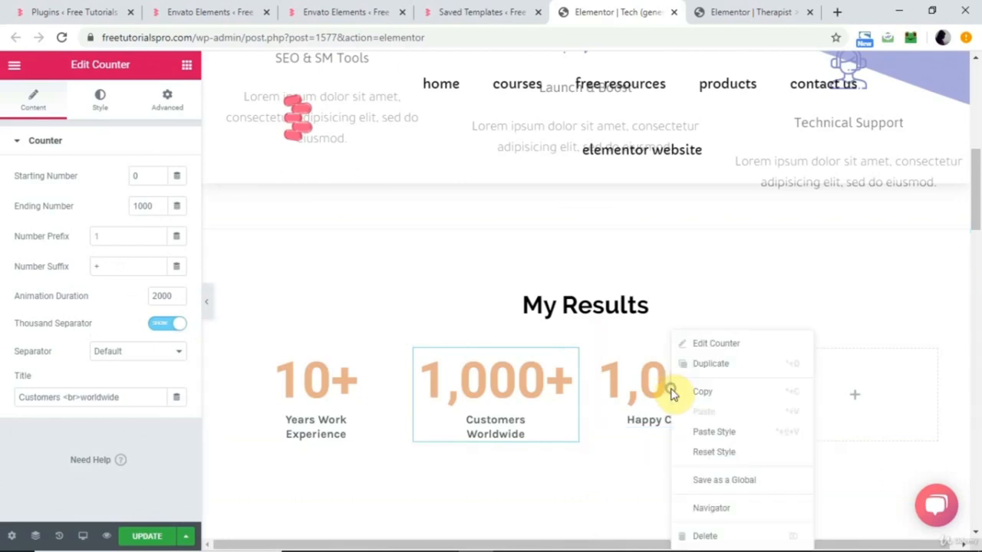
pyautogui.click(707, 393)
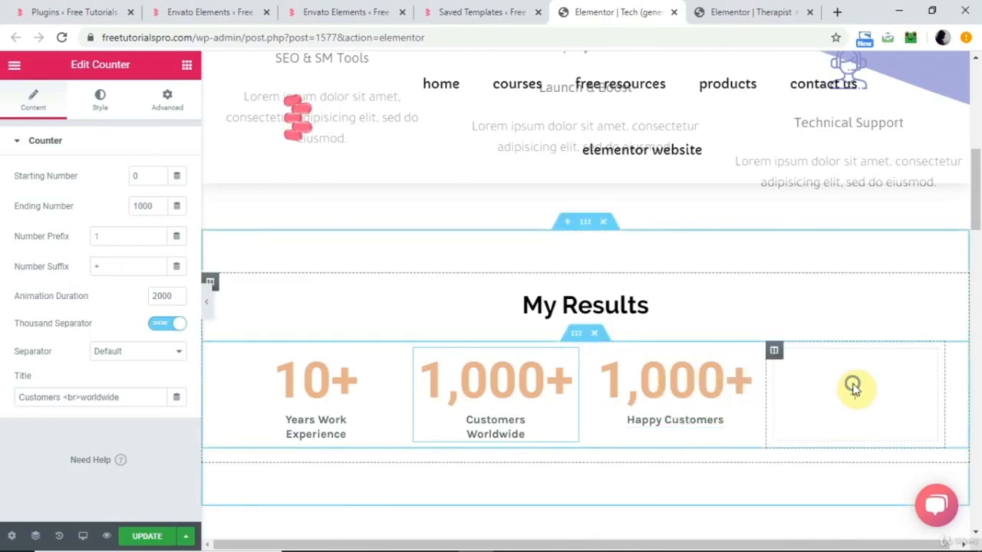
pyautogui.rightClick(854, 388)
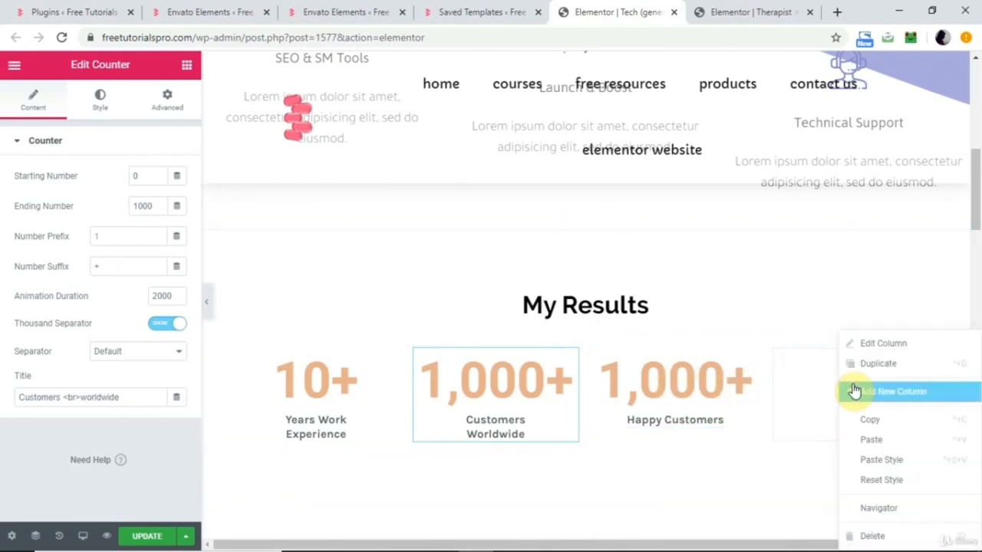
pyautogui.click(869, 443)
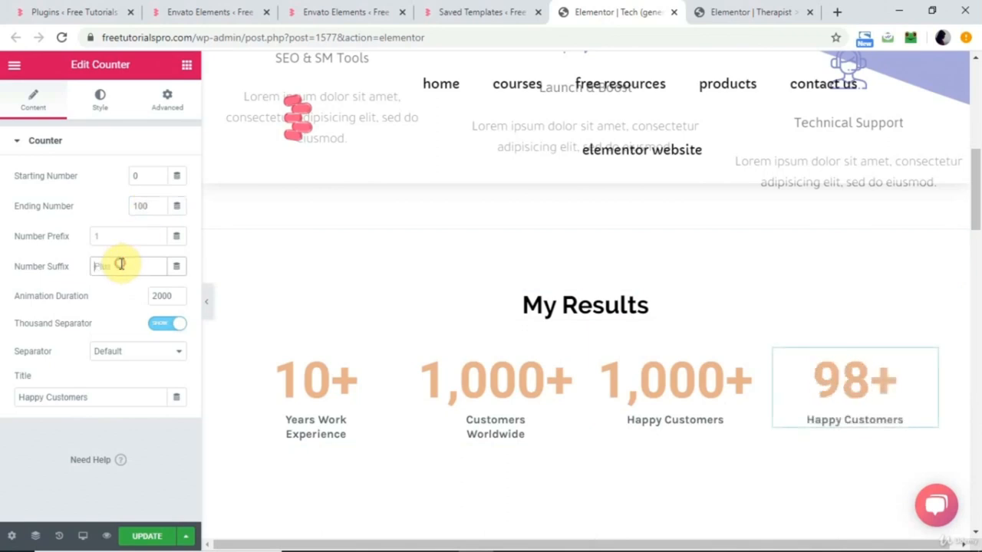
# Set the fourth counter's ending number to 100, clear its number suffix and title it Team Strength.
pyautogui.tripleClick(88, 395)
pyautogui.write('Team Strength')
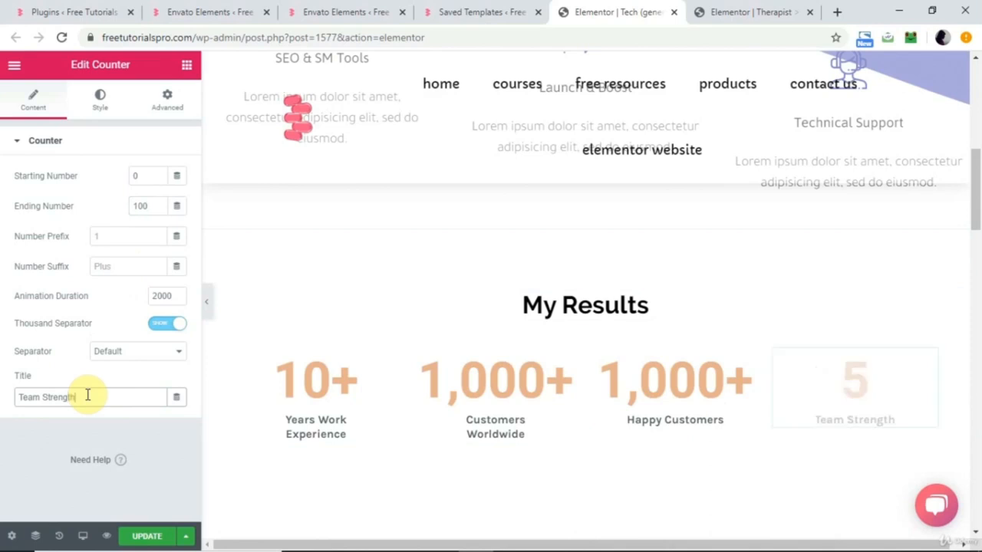
# Review the page from the Help & Support header to the My Results counters, including the Years Work Experience counter's style settings.
pyautogui.scroll(1, 730, 360)
pyautogui.scroll(-1, 730, 363)
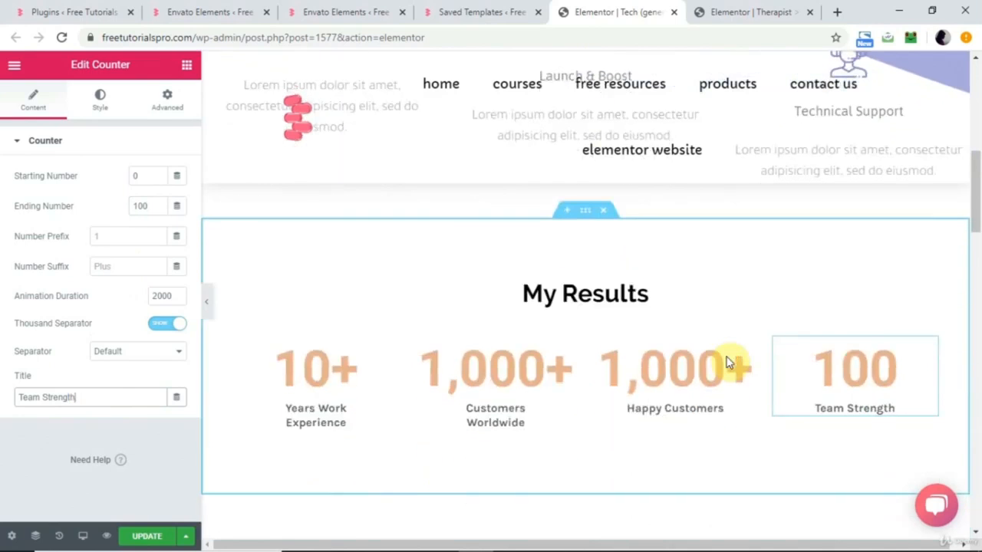
pyautogui.scroll(6, 753, 307)
pyautogui.scroll(-4, 753, 307)
pyautogui.scroll(-1, 316, 312)
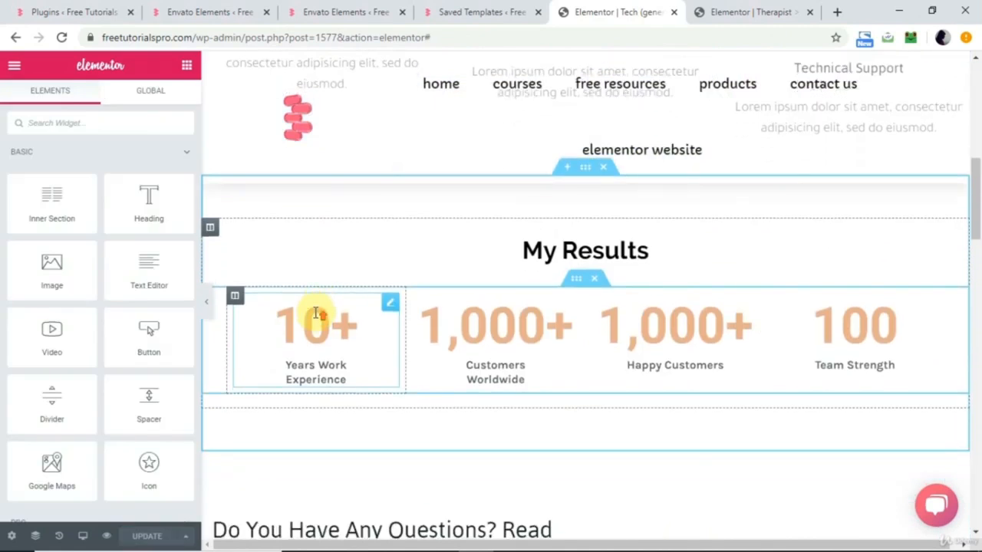
pyautogui.scroll(3, 316, 312)
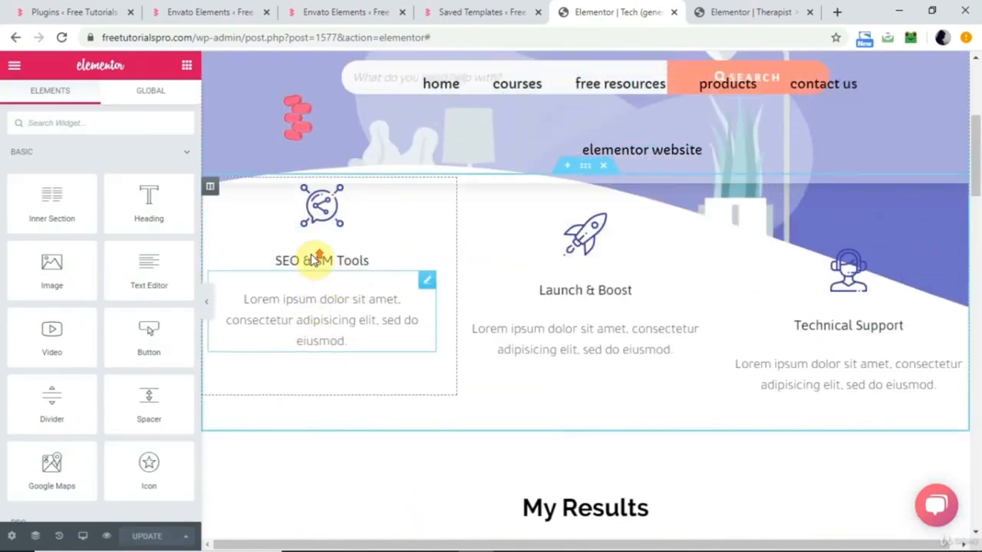
pyautogui.scroll(3, 313, 258)
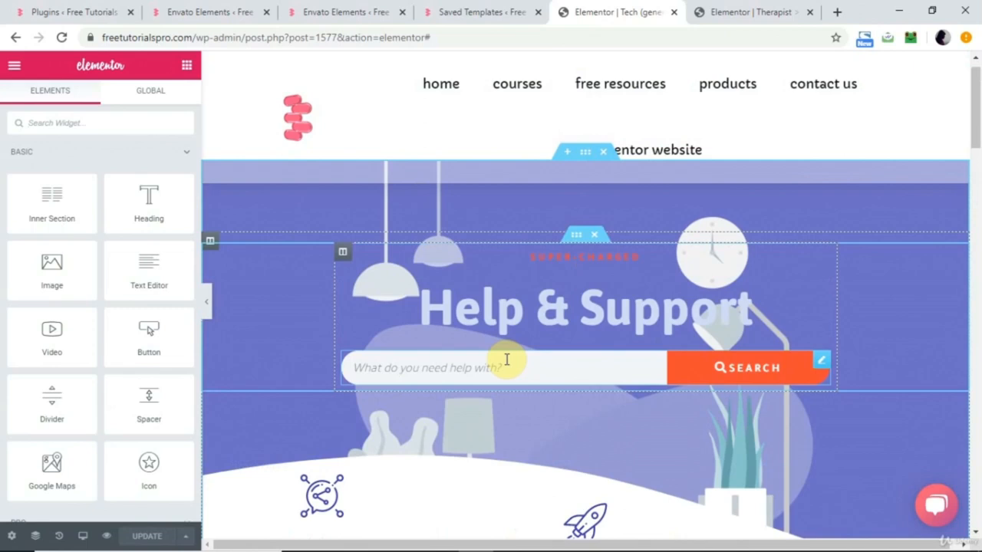
pyautogui.scroll(-5, 507, 359)
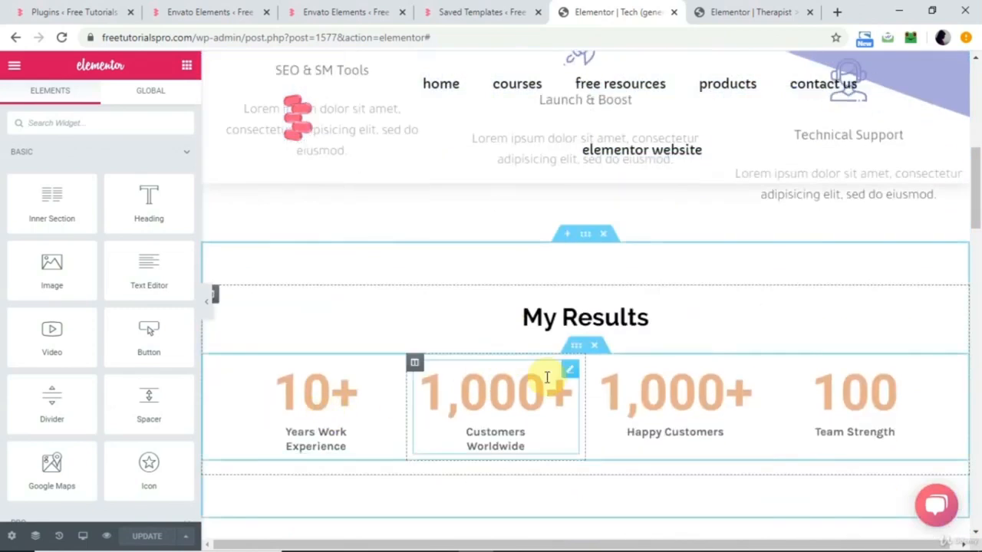
pyautogui.click(327, 386)
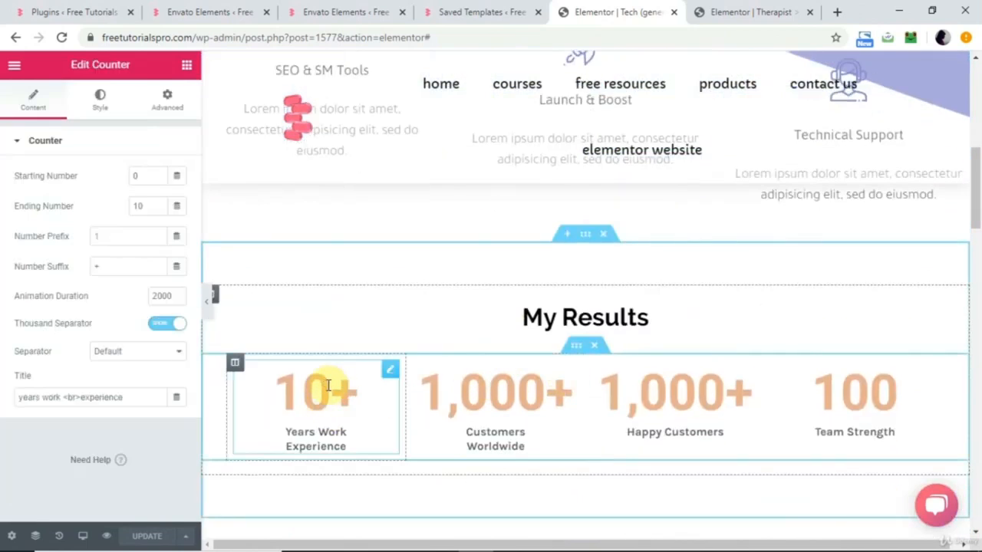
pyautogui.click(100, 109)
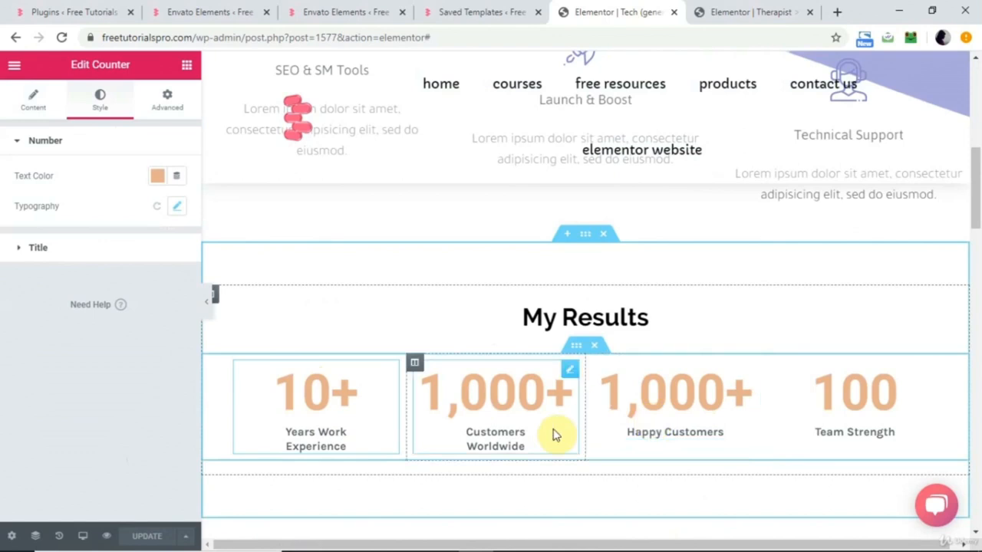
pyautogui.scroll(8, 556, 435)
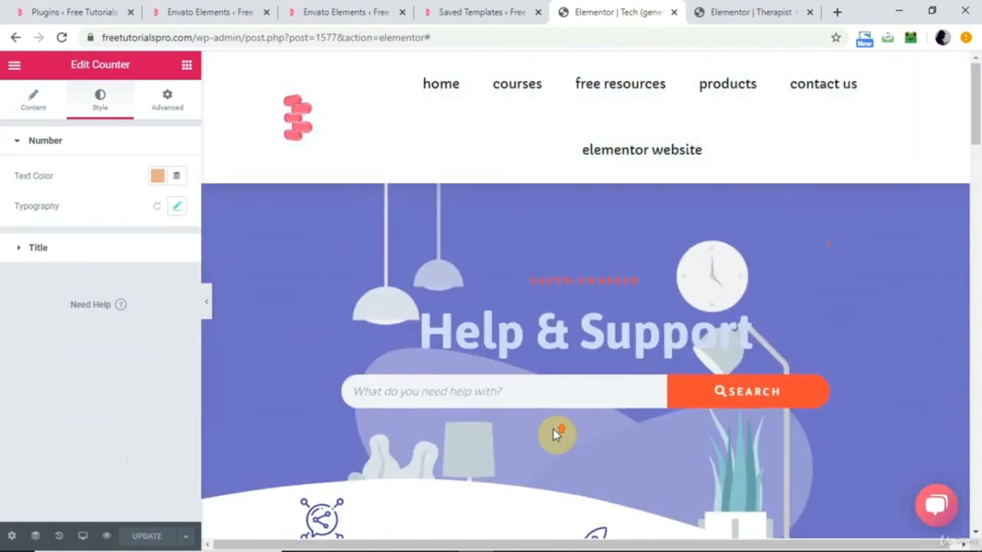
pyautogui.scroll(-2, 556, 435)
pyautogui.scroll(2, 557, 433)
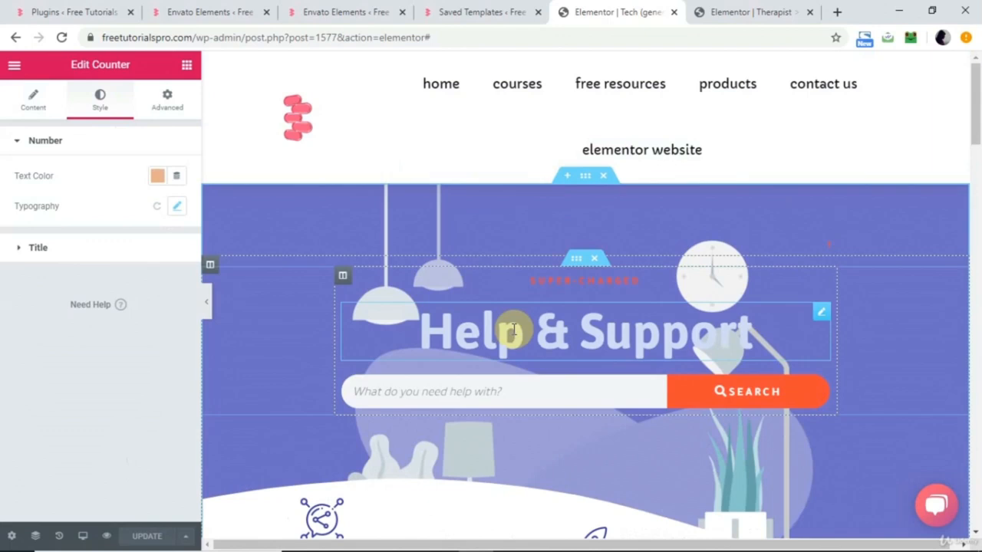
pyautogui.scroll(-3, 616, 350)
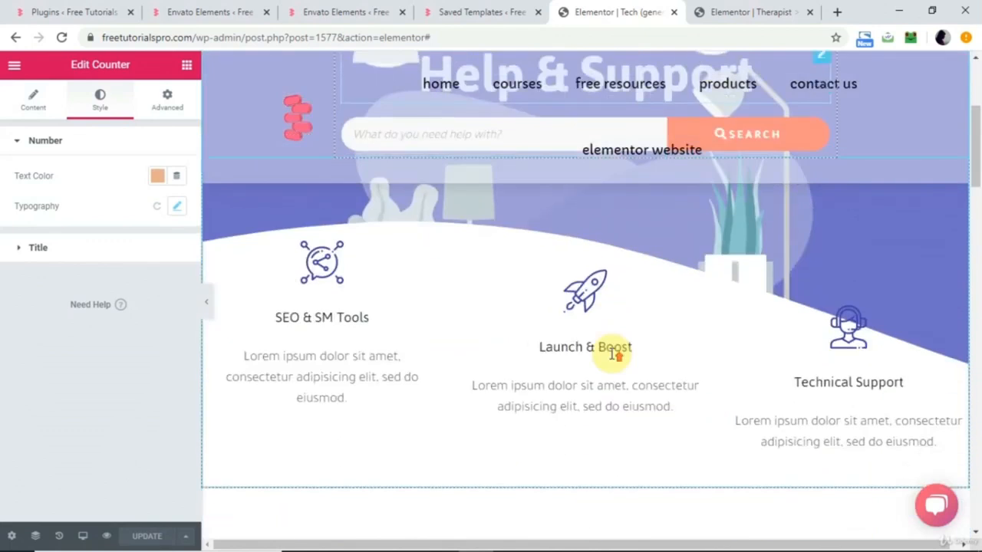
pyautogui.scroll(3, 612, 353)
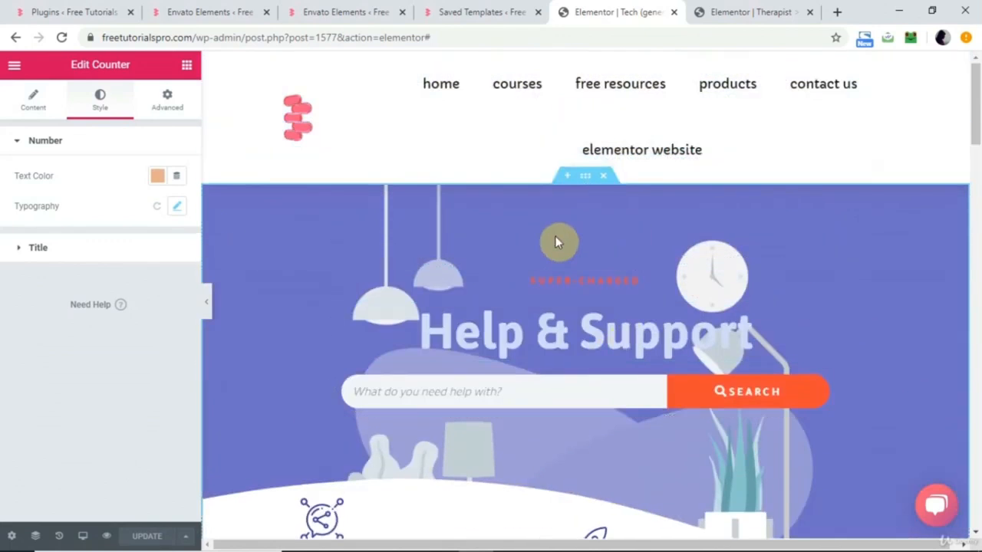
# Switch to the Therapist page and copy its opening hero section with the photo background.
pyautogui.click(731, 10)
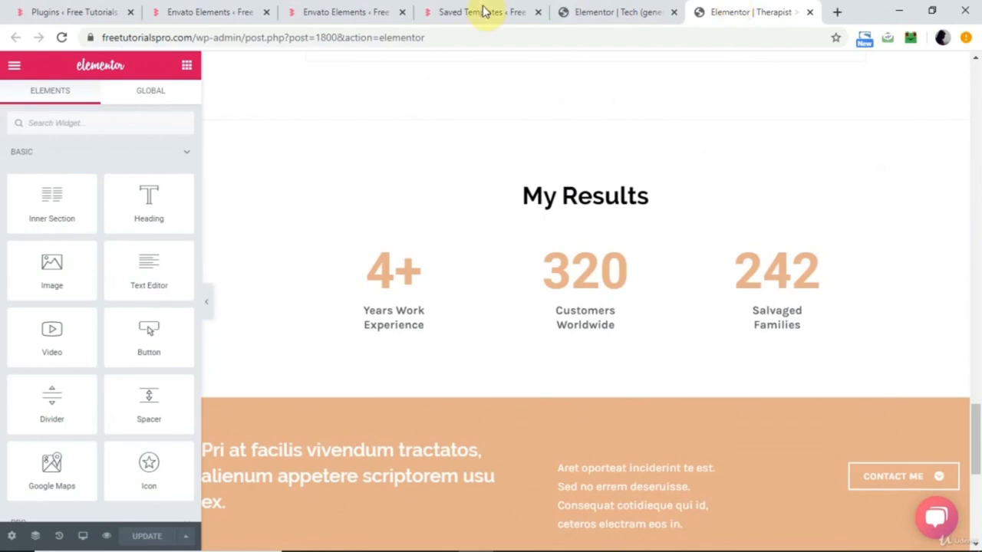
pyautogui.scroll(10, 509, 120)
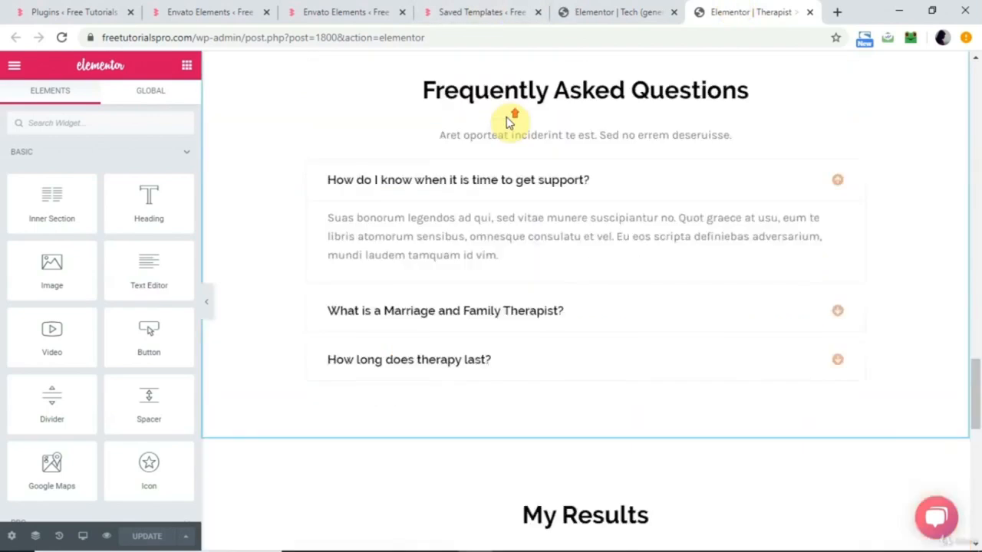
pyautogui.scroll(10, 509, 121)
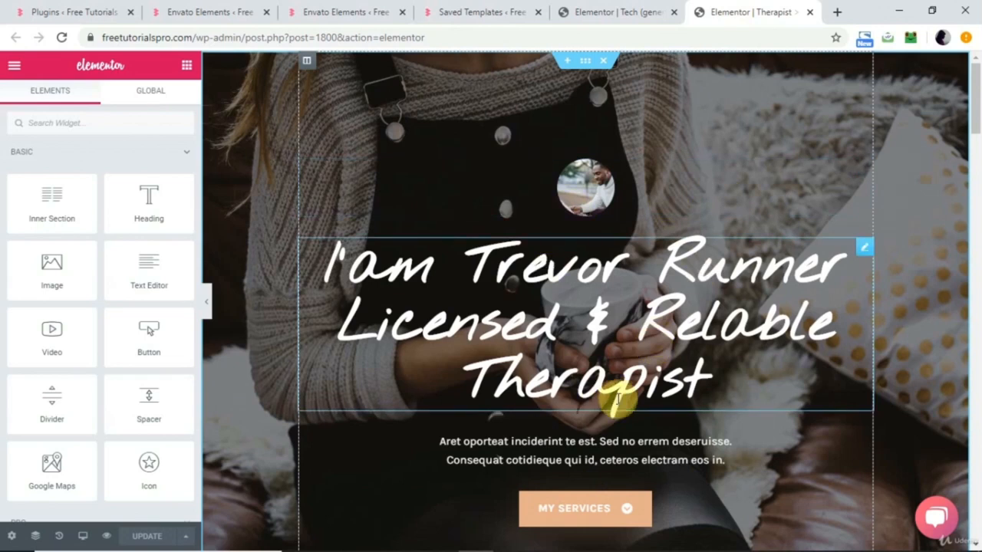
pyautogui.rightClick(585, 61)
pyautogui.click(622, 119)
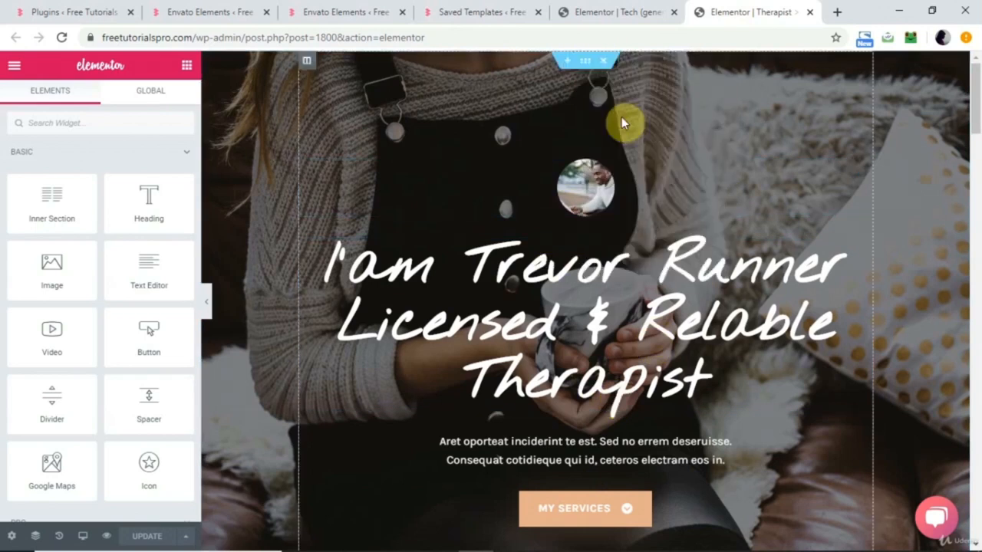
# Return to the Tech page and paste the copied Therapist hero section below the Help & Support section.
pyautogui.click(623, 10)
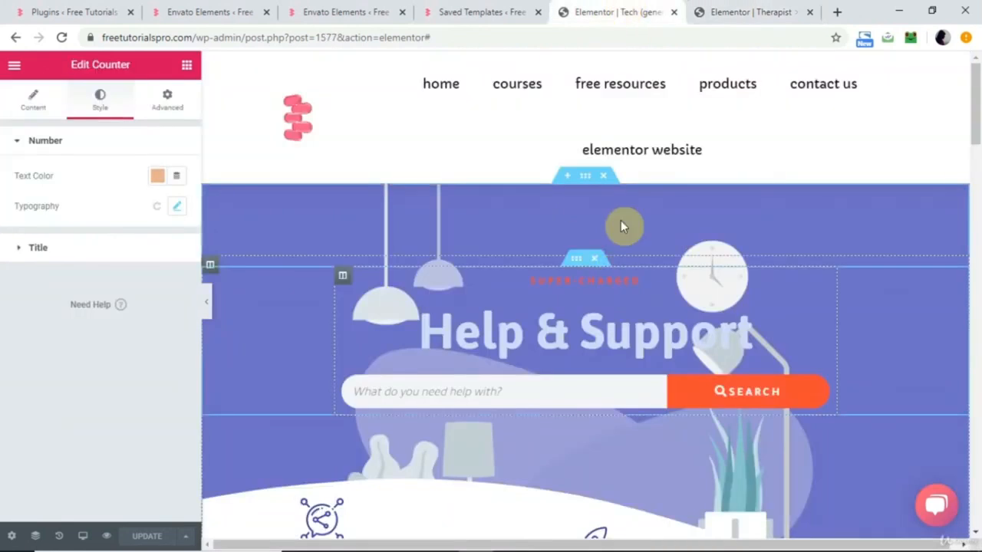
pyautogui.rightClick(584, 182)
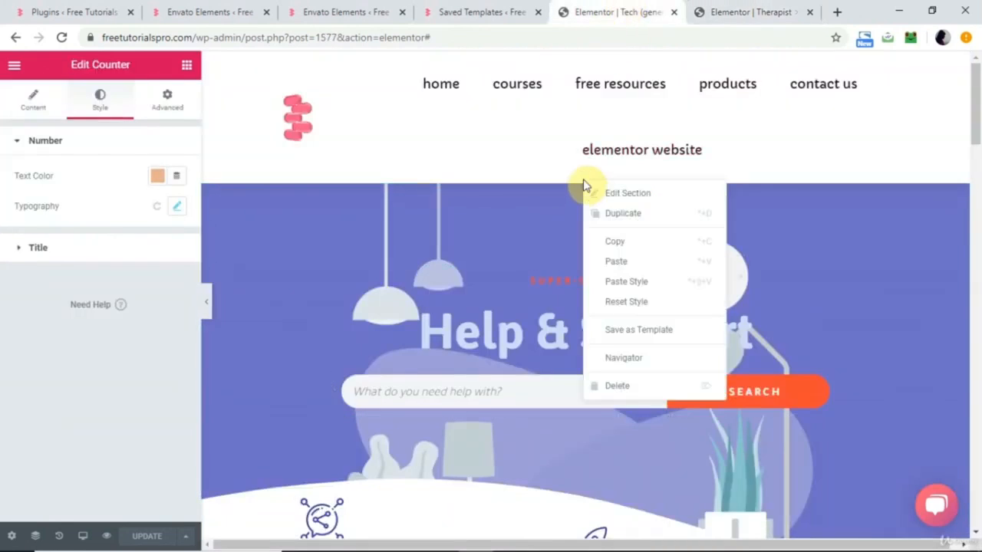
pyautogui.click(644, 262)
pyautogui.scroll(-10, 645, 262)
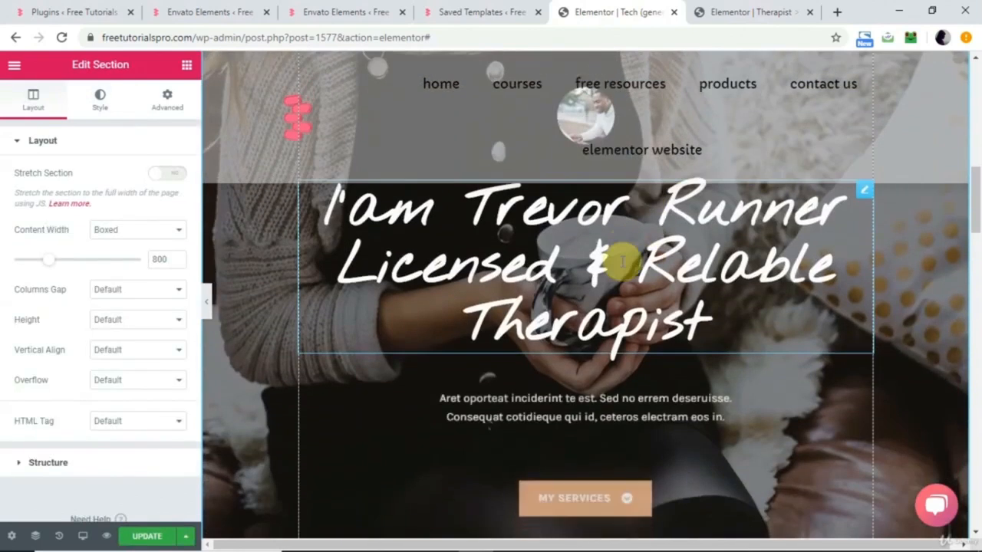
# Delete the Help & Support section above the pasted hero section.
pyautogui.scroll(10, 640, 265)
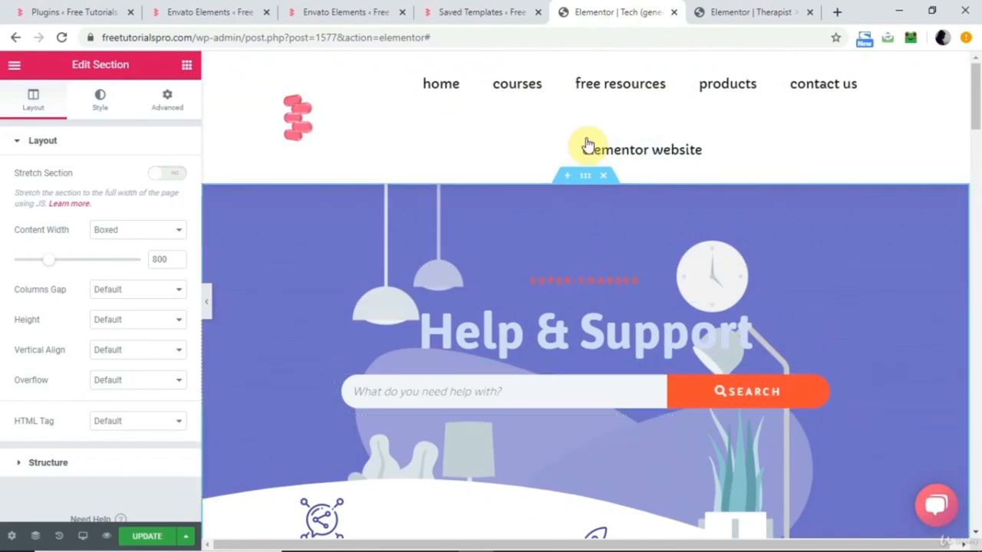
pyautogui.click(603, 184)
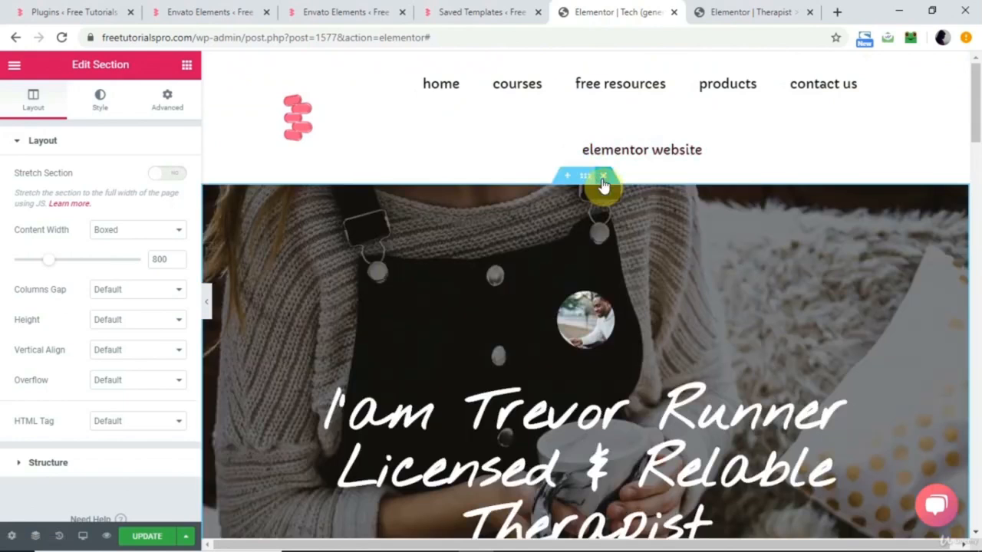
pyautogui.scroll(-5, 526, 350)
pyautogui.scroll(5, 526, 349)
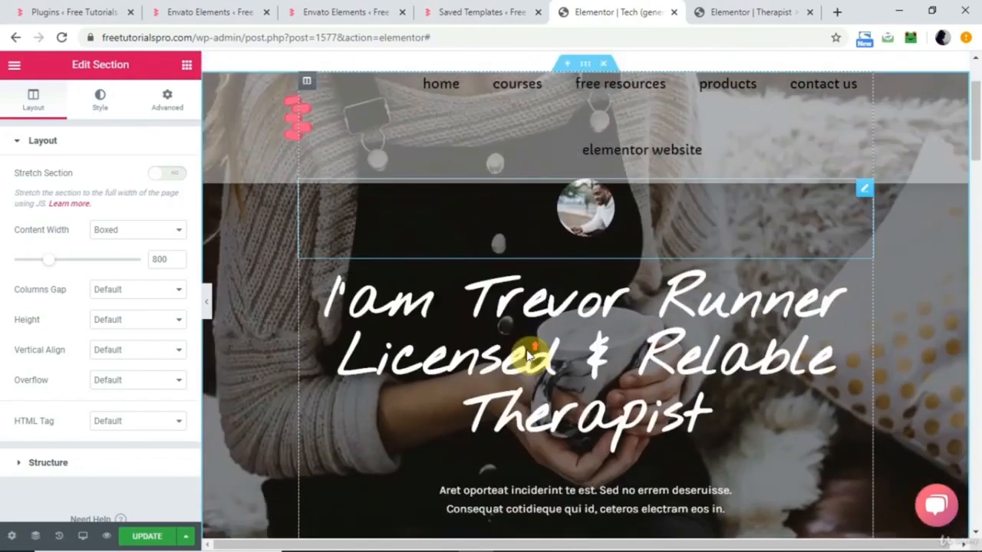
# Review the Tech page from the pasted hero section through the My Results counters to the FAQ section.
pyautogui.scroll(-3, 522, 401)
pyautogui.scroll(-1, 521, 401)
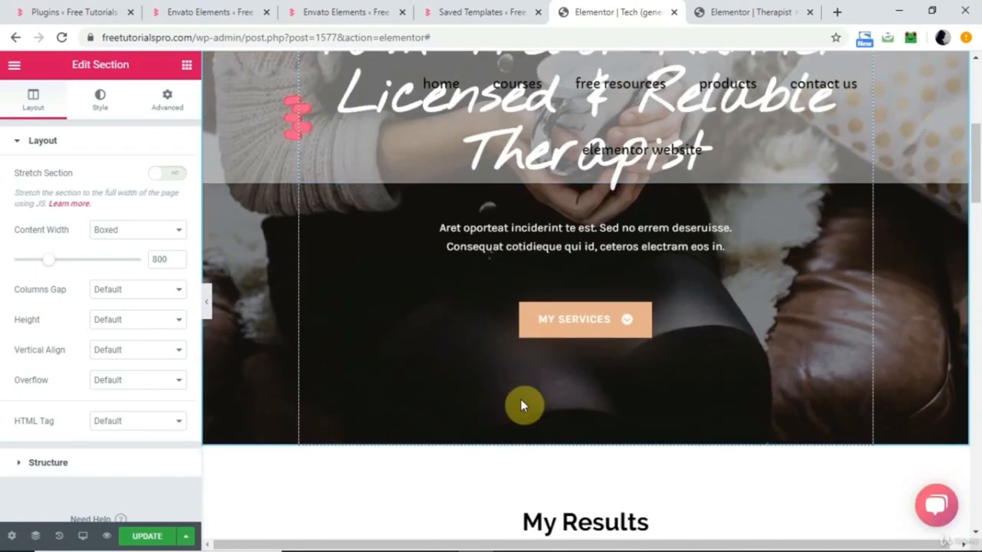
pyautogui.scroll(4, 521, 405)
pyautogui.scroll(-6, 521, 405)
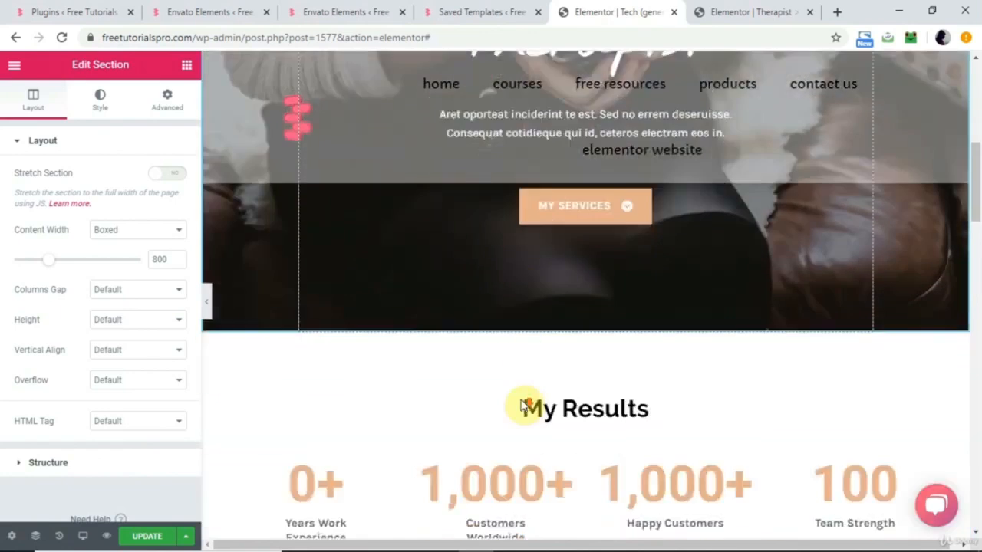
pyautogui.scroll(-4, 523, 404)
pyautogui.scroll(4, 524, 404)
pyautogui.scroll(-3, 525, 405)
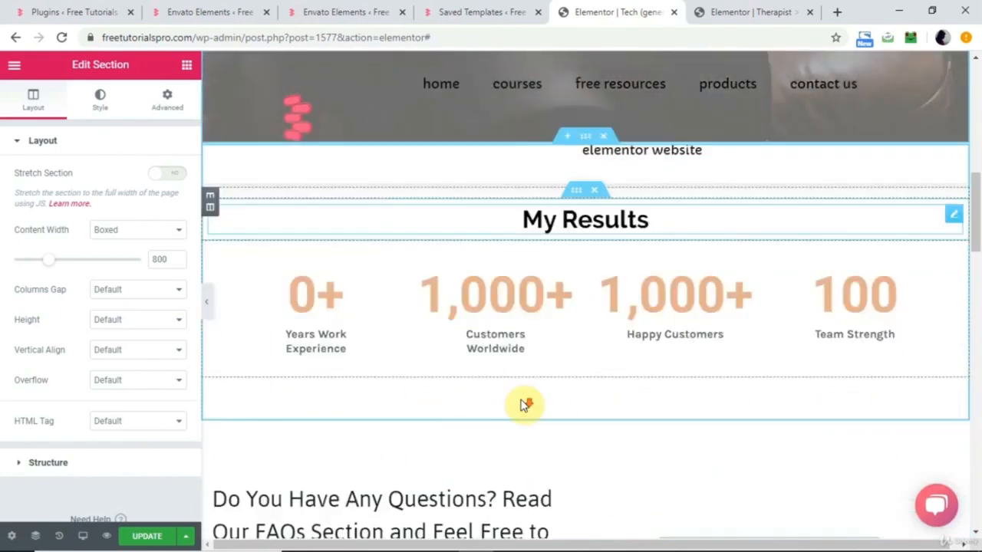
pyautogui.scroll(-5, 525, 405)
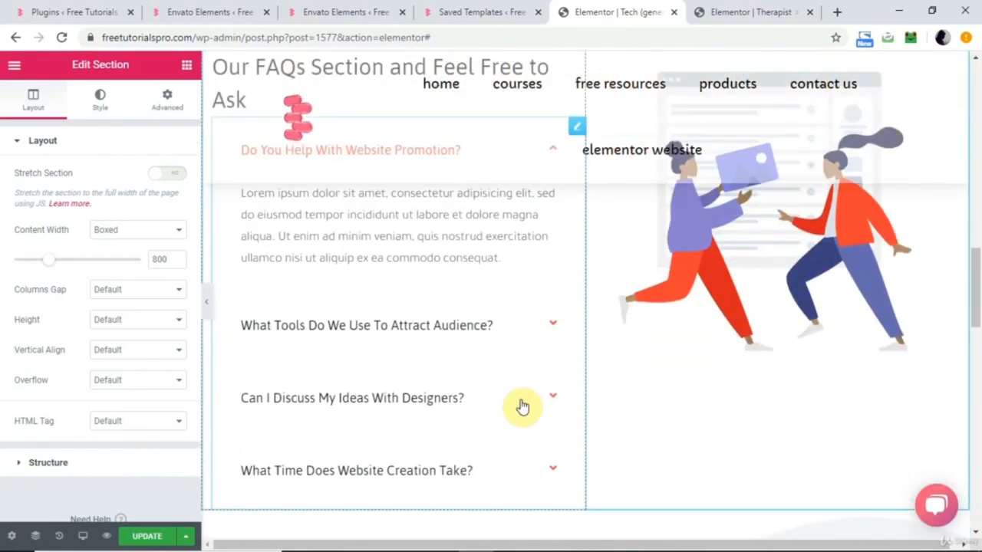
pyautogui.scroll(10, 522, 406)
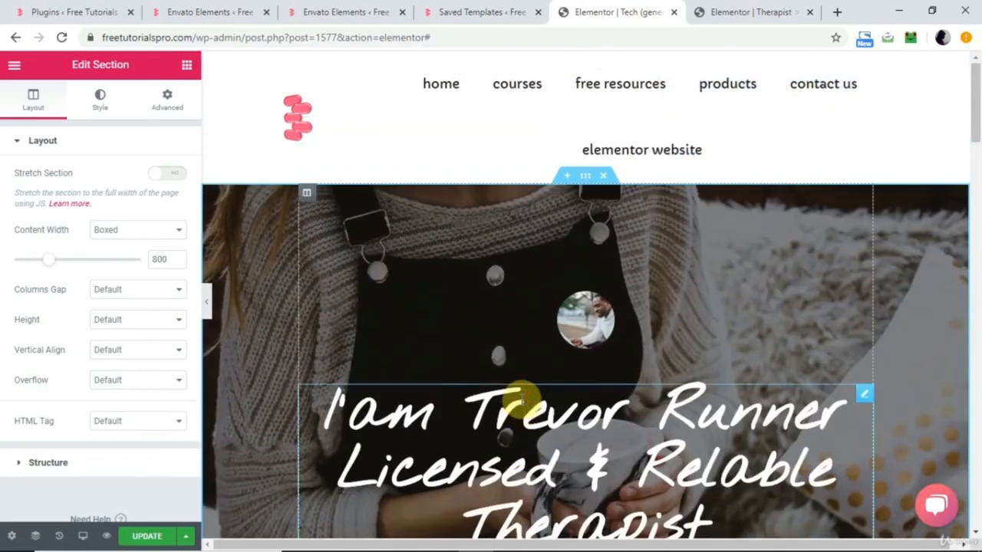
# Open the Home 2 template in the Envato Elements Therapist kit, and return to the WordPress Saved Templates list.
pyautogui.click(332, 21)
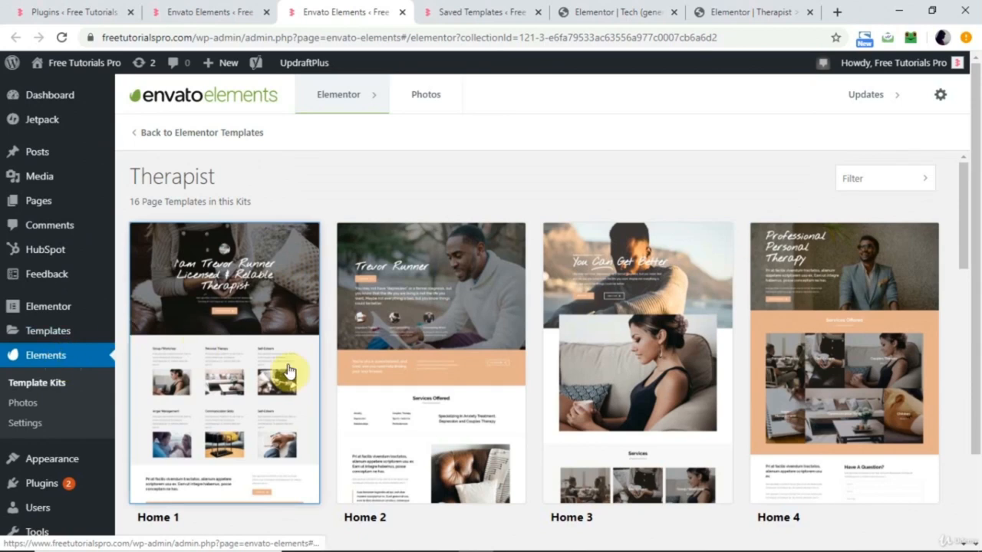
pyautogui.click(432, 365)
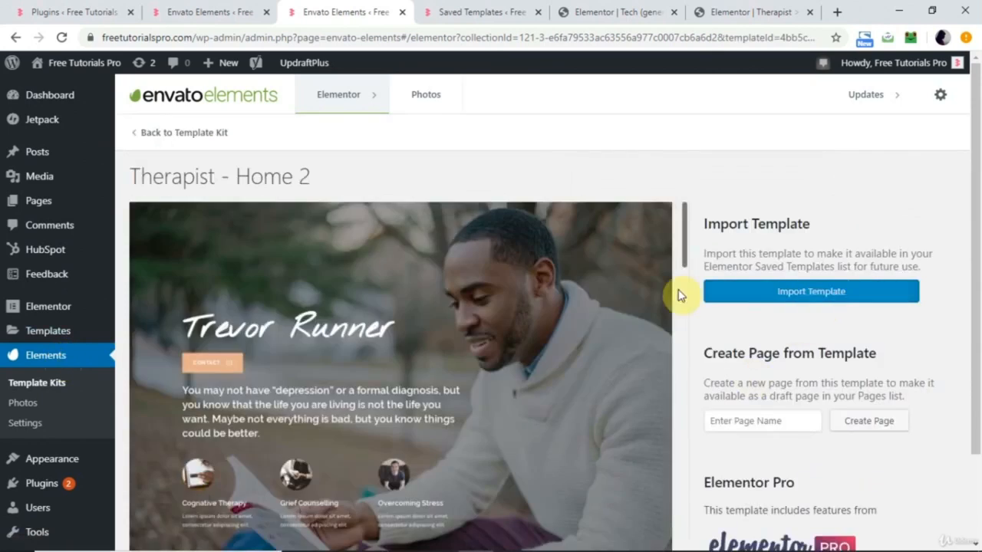
pyautogui.click(63, 335)
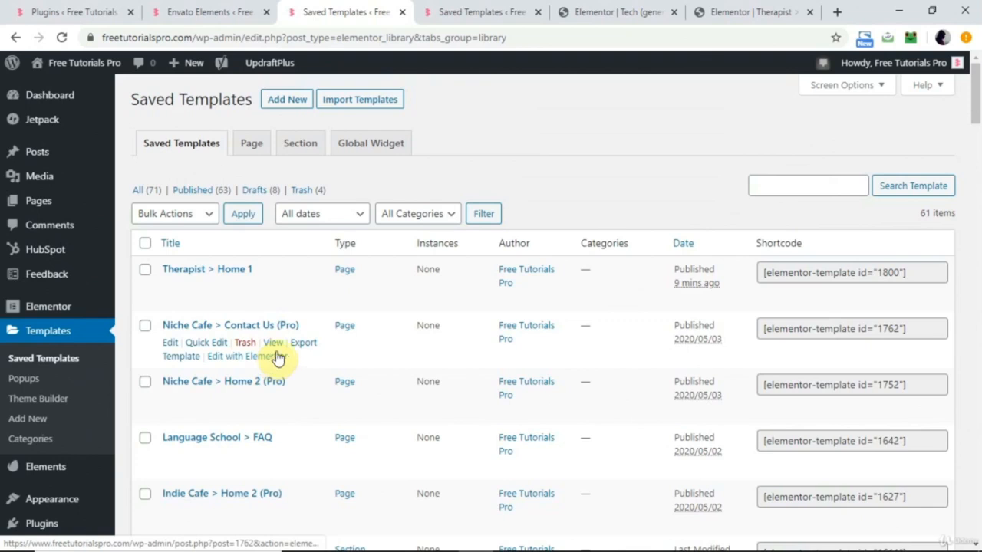
# Compare the Tech and Therapist pages and browse the Saved Templates list down to the Personal Trainer templates.
pyautogui.click(631, 11)
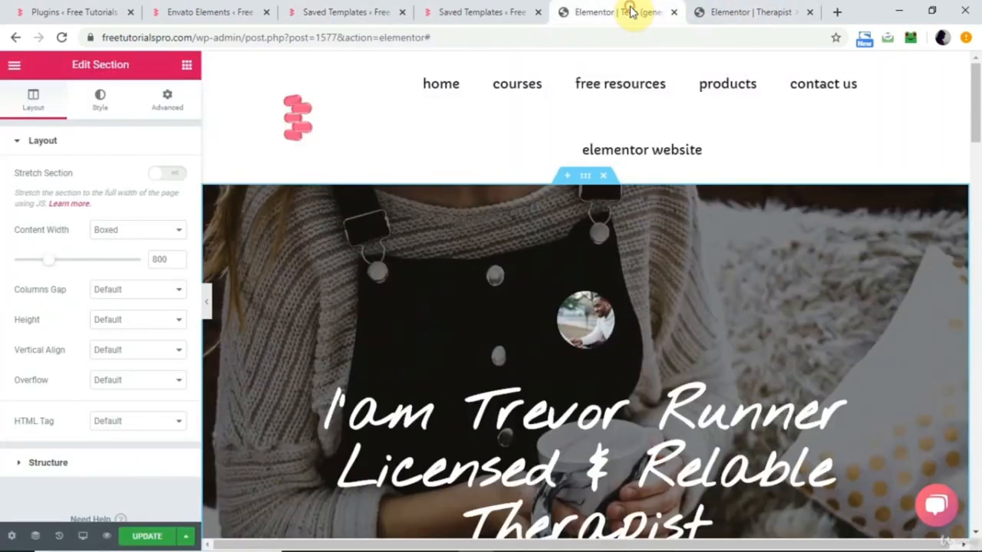
pyautogui.click(764, 9)
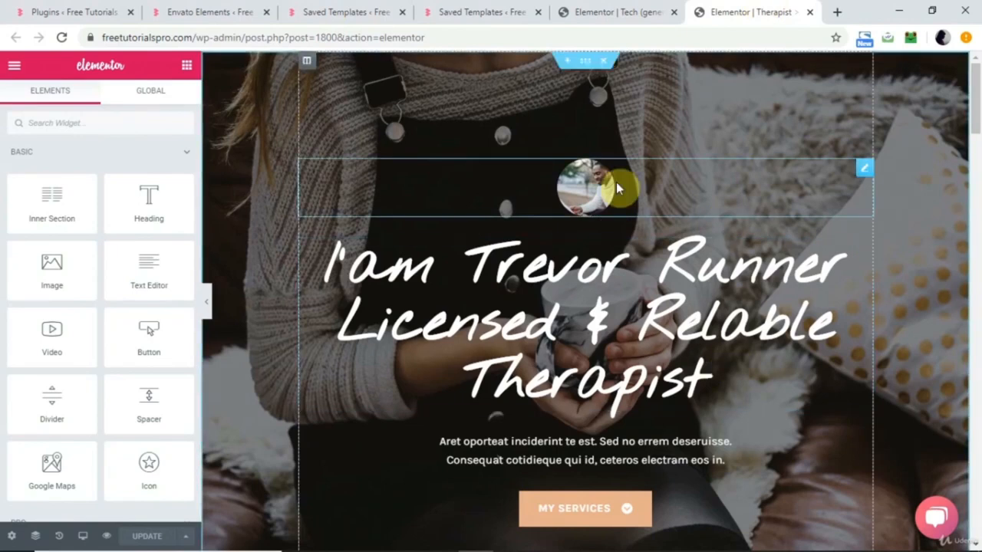
pyautogui.click(610, 11)
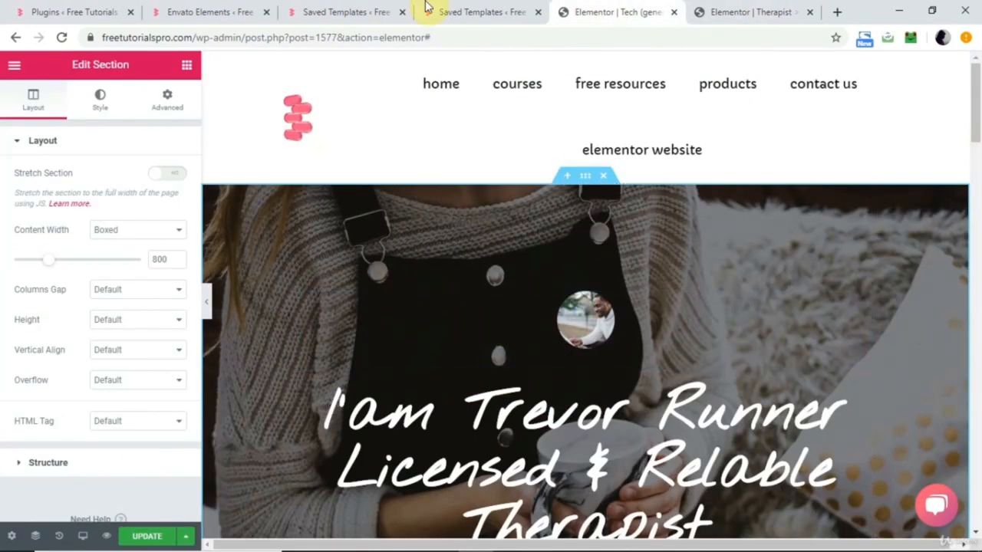
pyautogui.click(452, 11)
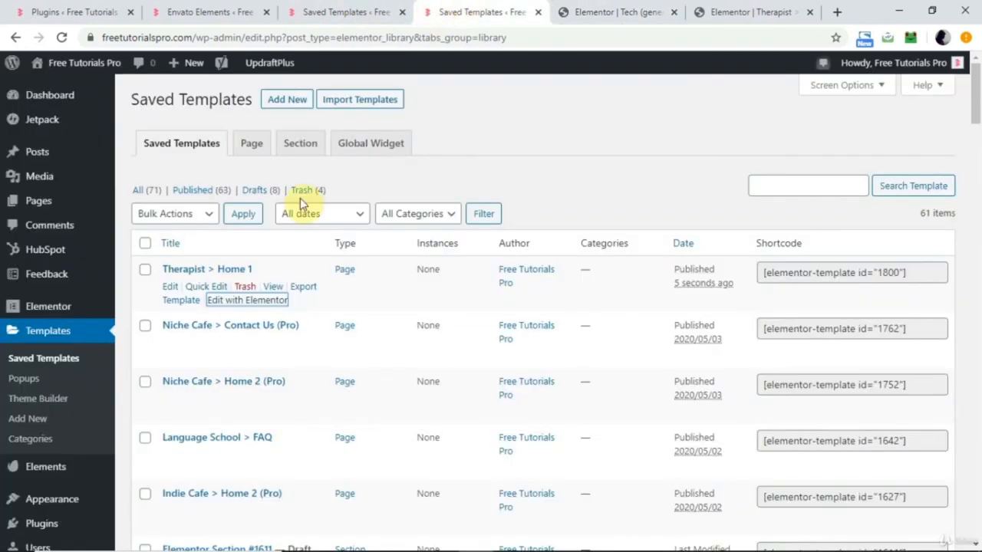
pyautogui.scroll(-10, 338, 328)
pyautogui.scroll(-12, 338, 328)
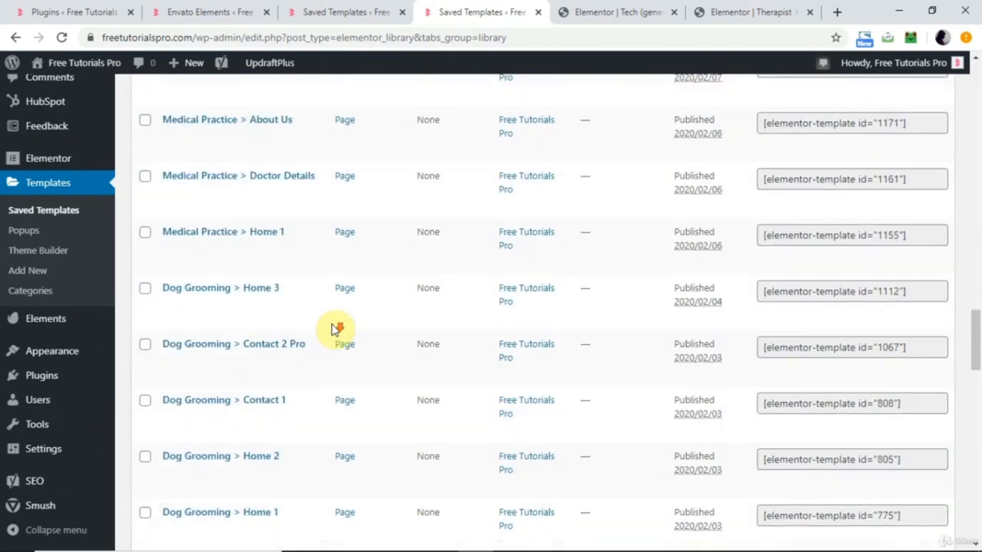
pyautogui.scroll(-6, 337, 329)
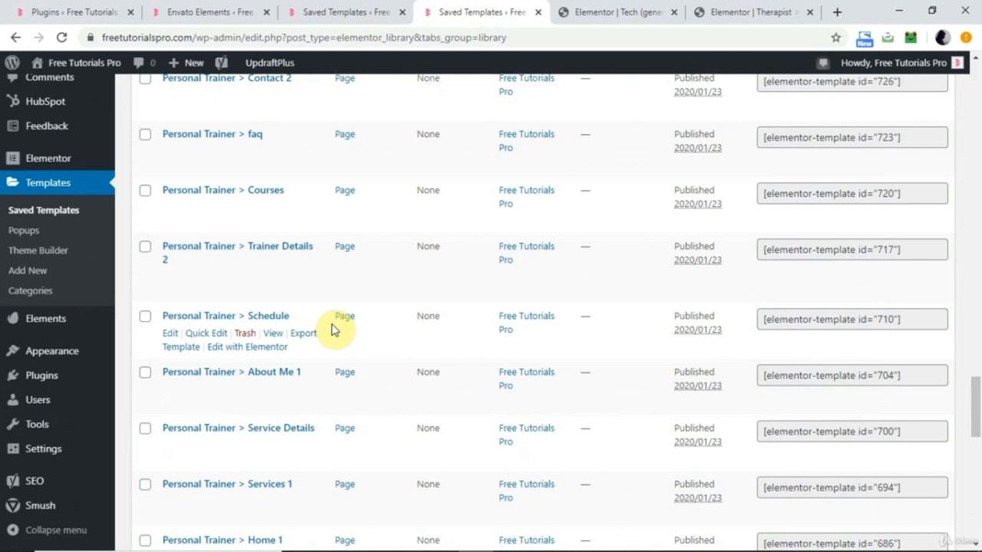
pyautogui.scroll(10, 333, 326)
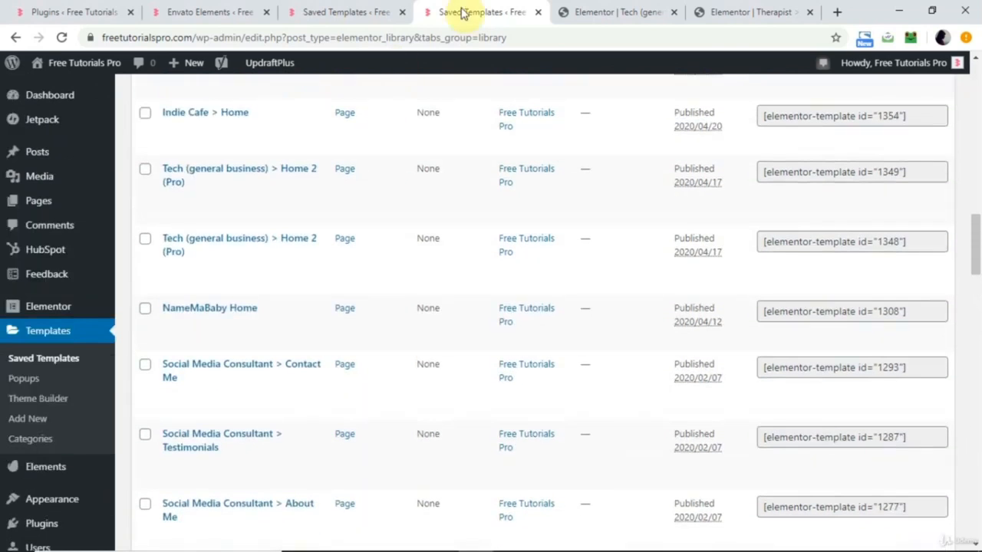
# Return to the Therapist page and examine it from the hero section down to its My Results counters.
pyautogui.click(600, 10)
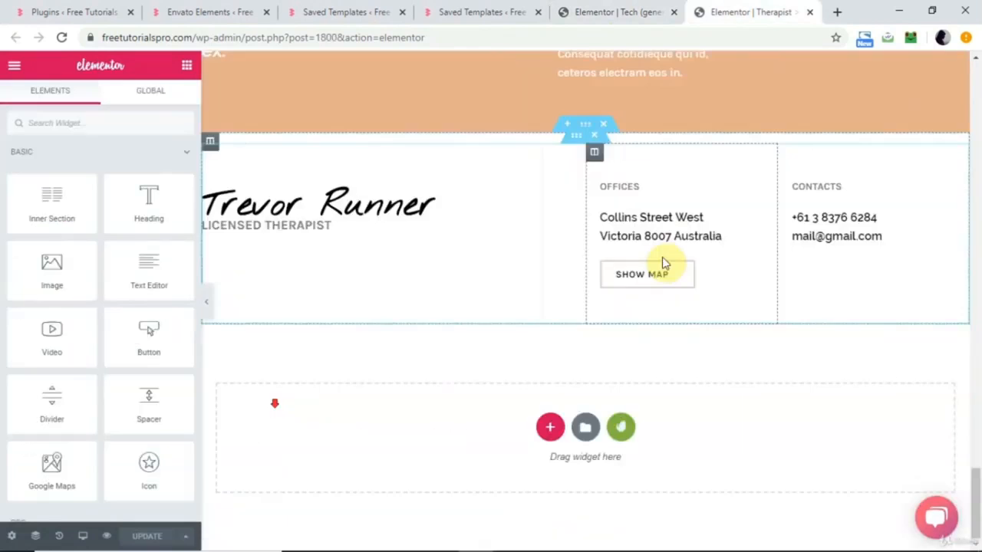
pyautogui.scroll(20, 665, 263)
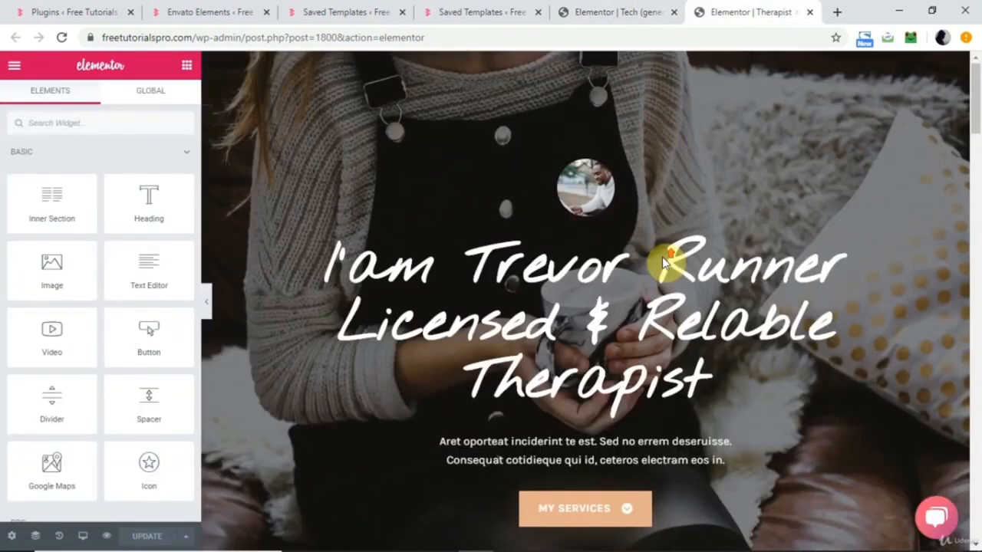
pyautogui.scroll(-20, 666, 264)
pyautogui.scroll(-4, 666, 264)
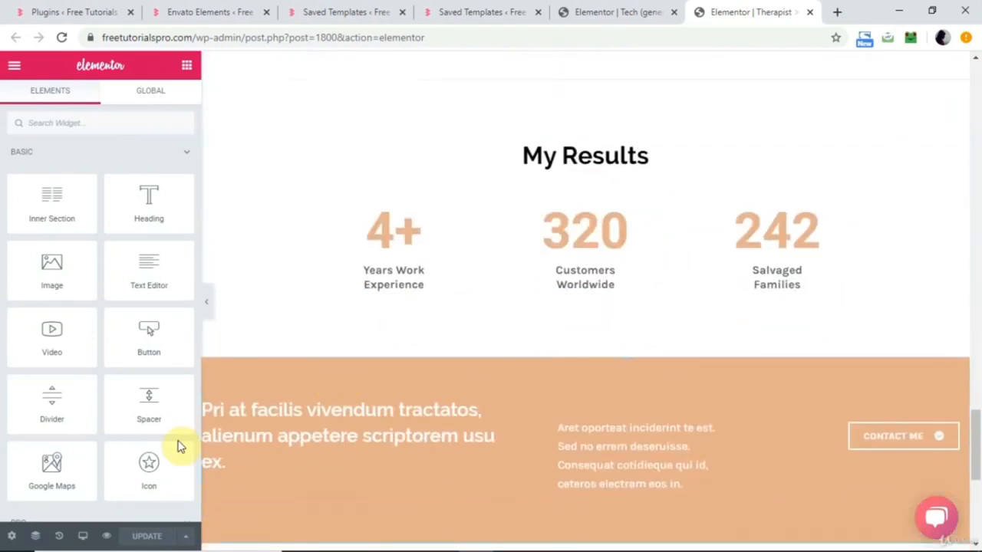
# Preview the Therapist page in Mobile responsive mode and examine its hero, service and About Me sections.
pyautogui.click(82, 539)
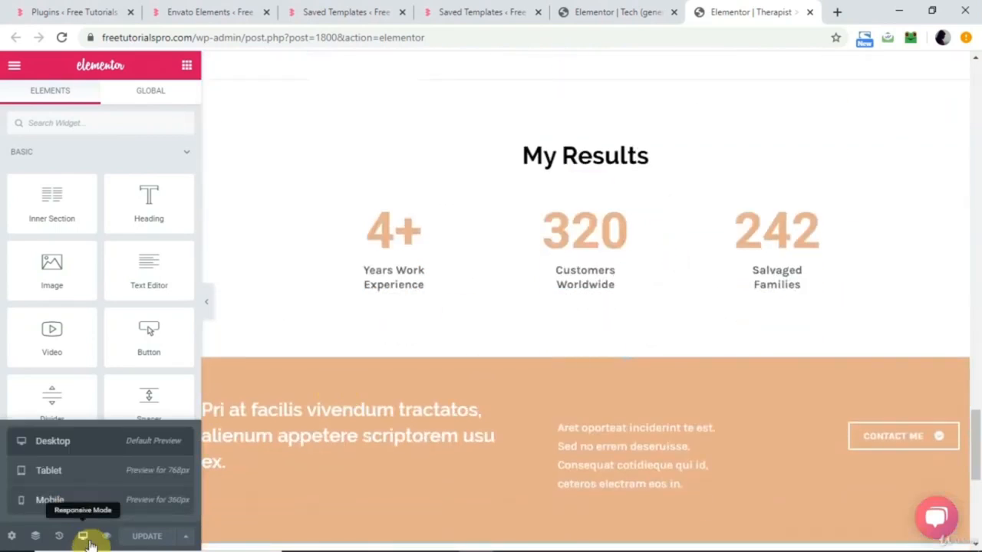
pyautogui.click(55, 508)
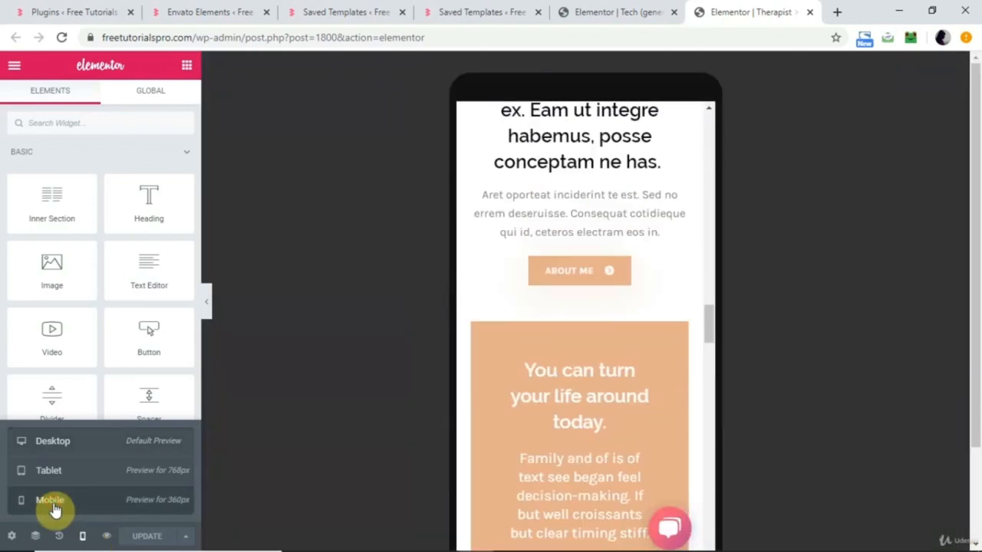
pyautogui.scroll(5, 502, 361)
pyautogui.scroll(10, 503, 360)
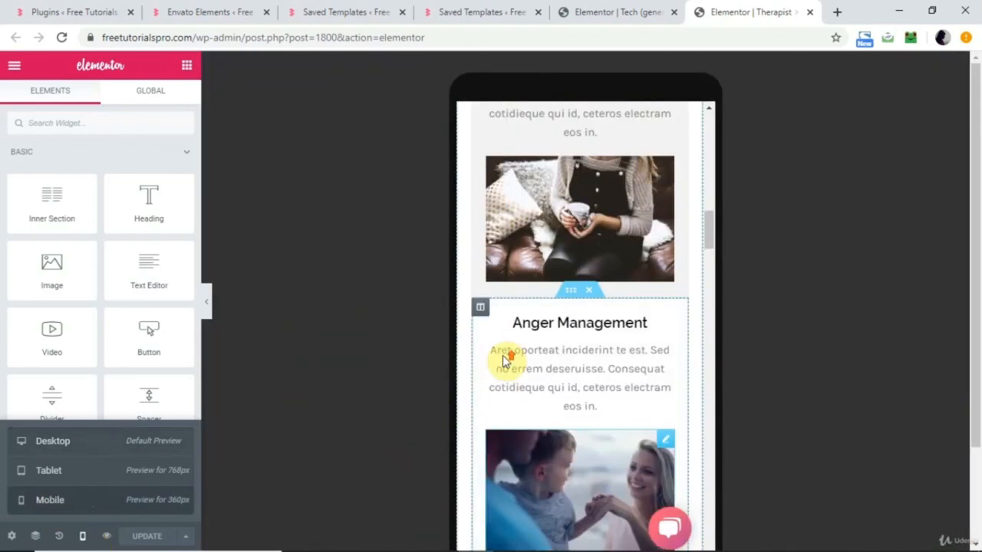
pyautogui.scroll(-15, 503, 361)
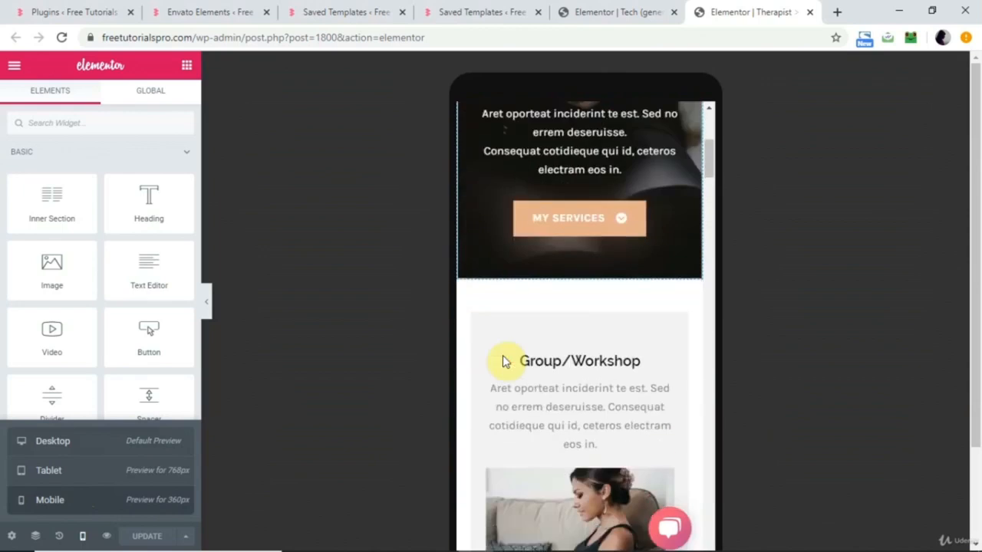
pyautogui.scroll(3, 502, 360)
pyautogui.scroll(-15, 506, 361)
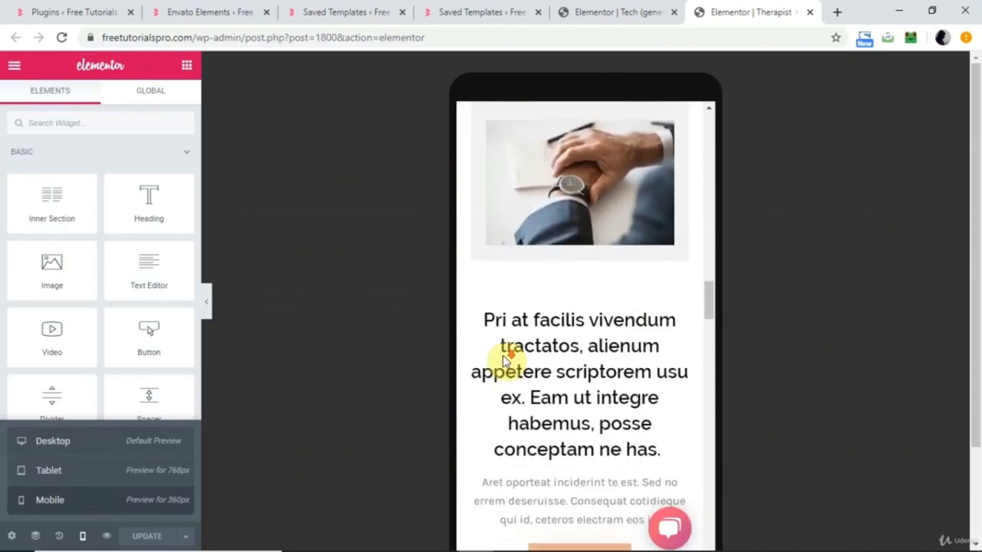
pyautogui.scroll(20, 505, 358)
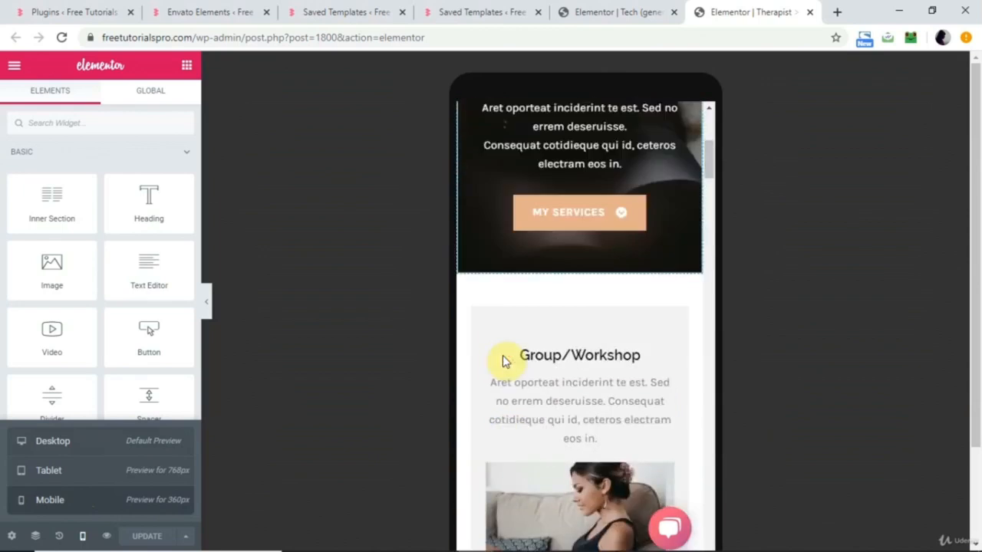
# Show the Tech page in Mobile responsive mode, checking its sections and expanding and collapsing the header menu.
pyautogui.click(629, 8)
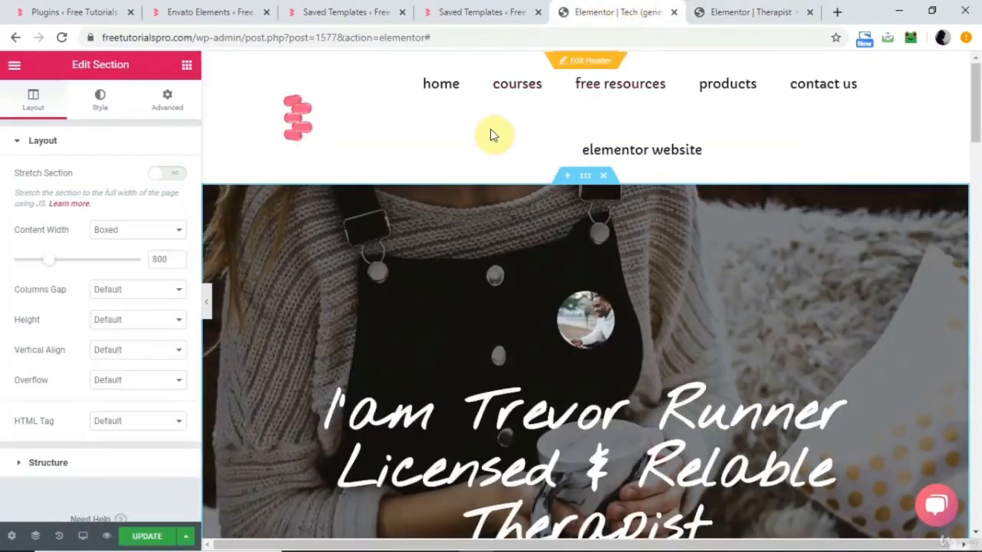
pyautogui.click(83, 536)
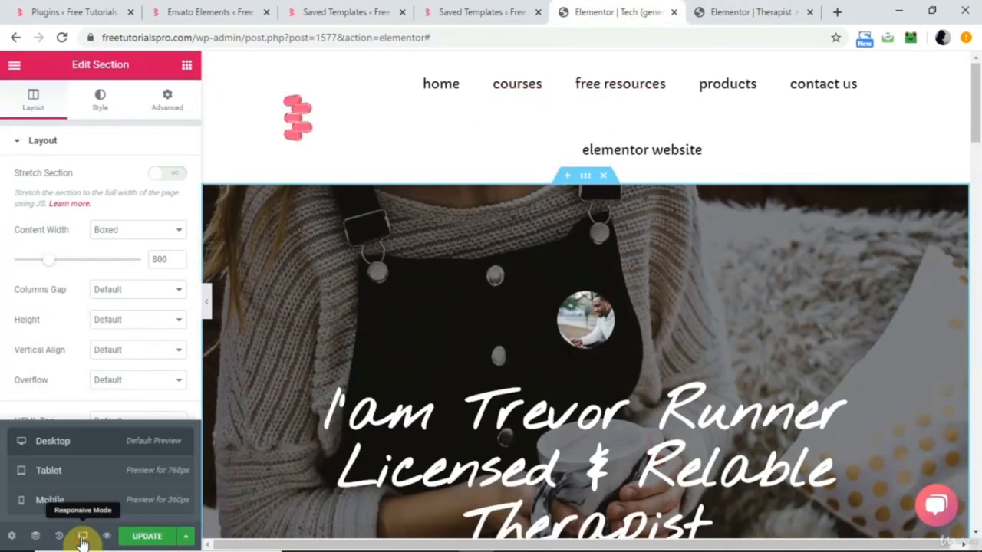
pyautogui.click(83, 501)
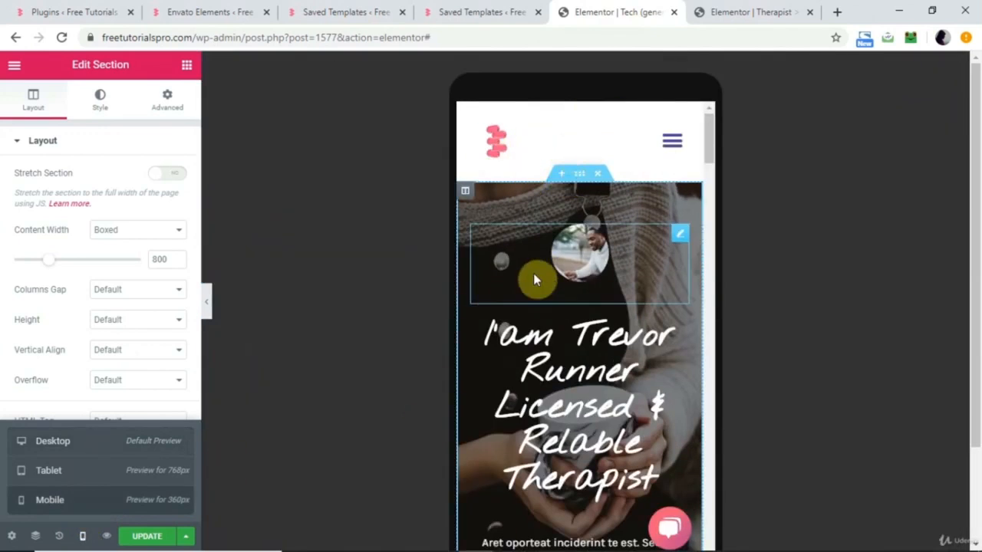
pyautogui.scroll(-8, 583, 315)
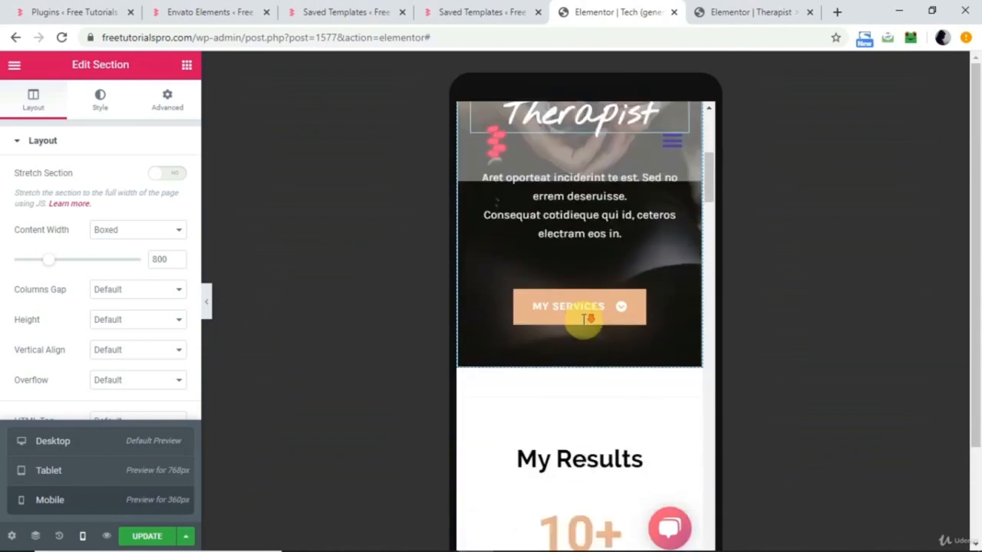
pyautogui.scroll(-15, 528, 247)
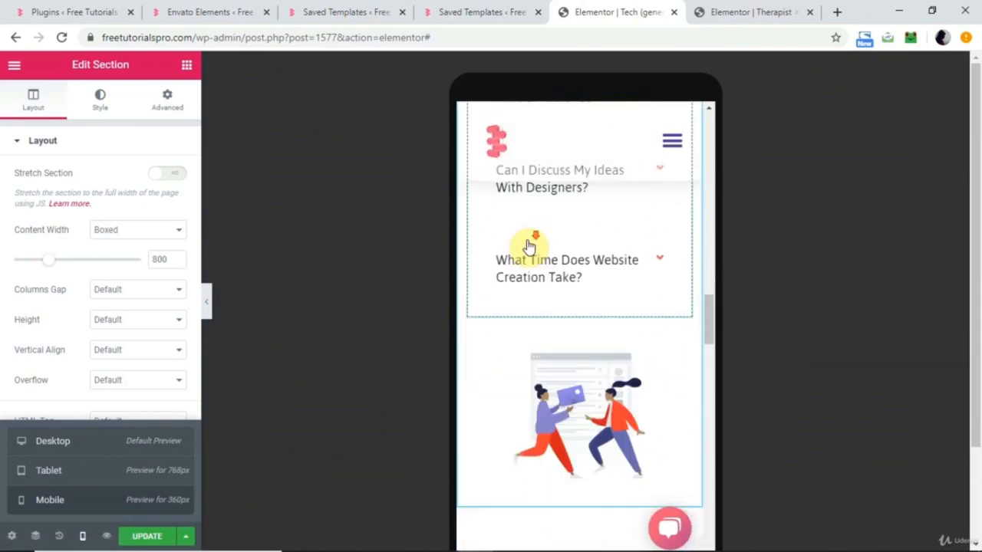
pyautogui.scroll(20, 528, 247)
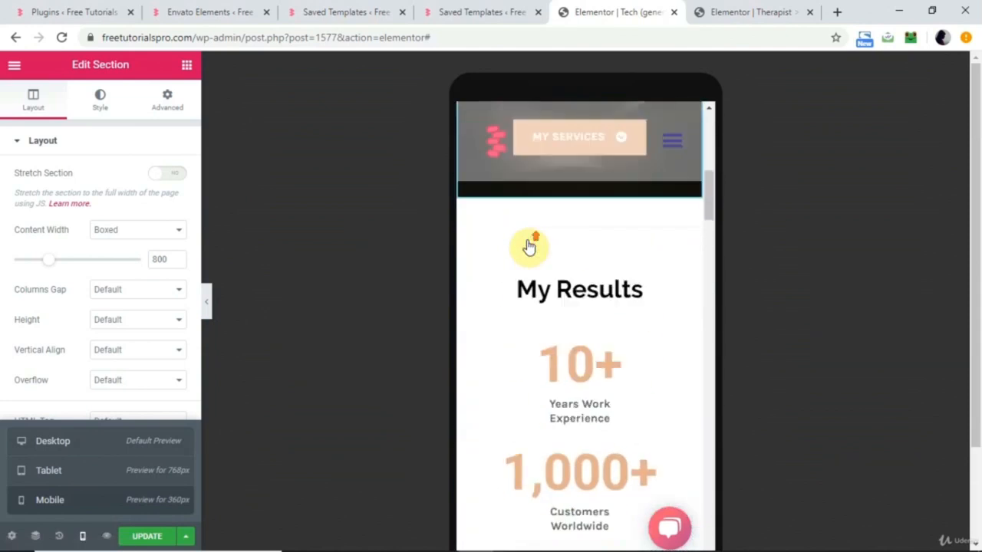
pyautogui.scroll(2, 527, 247)
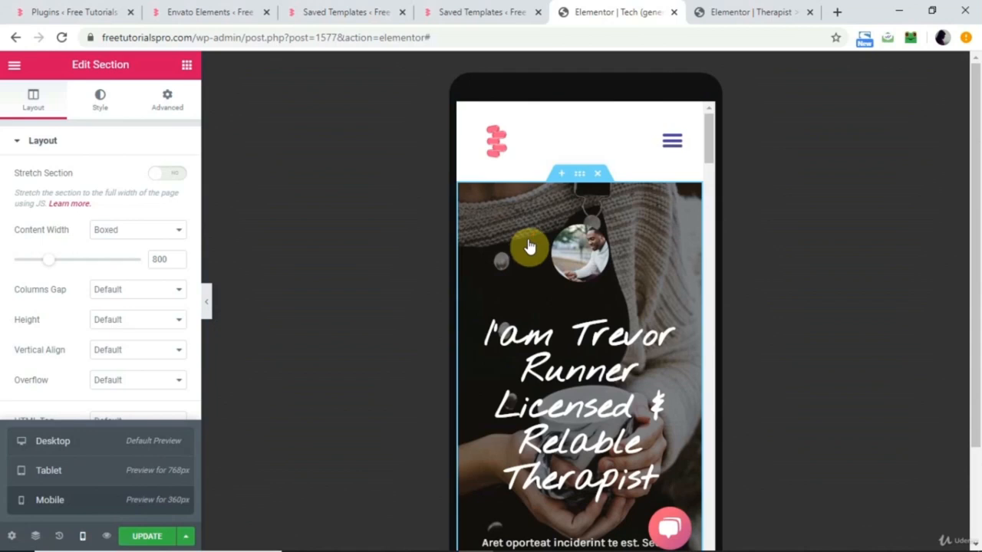
pyautogui.click(672, 141)
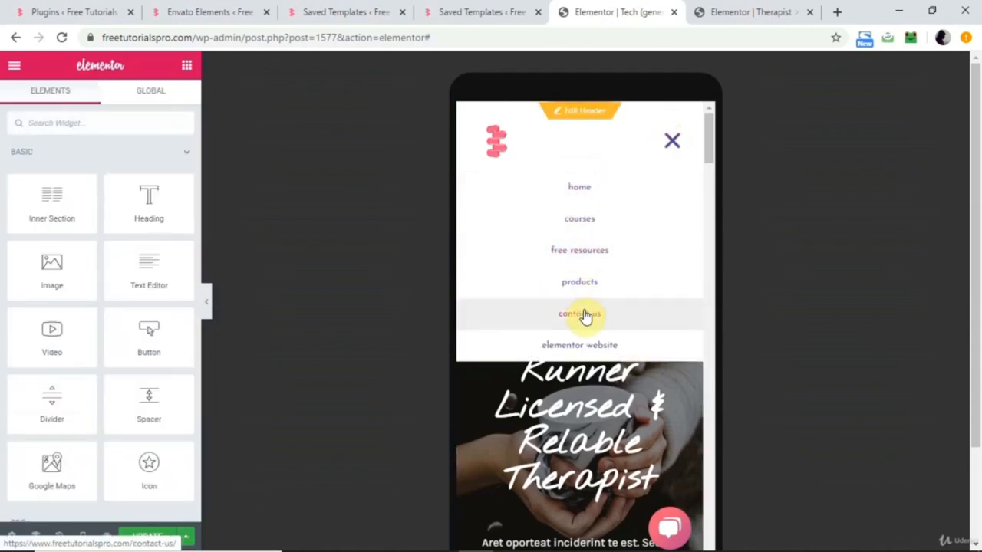
pyautogui.click(671, 143)
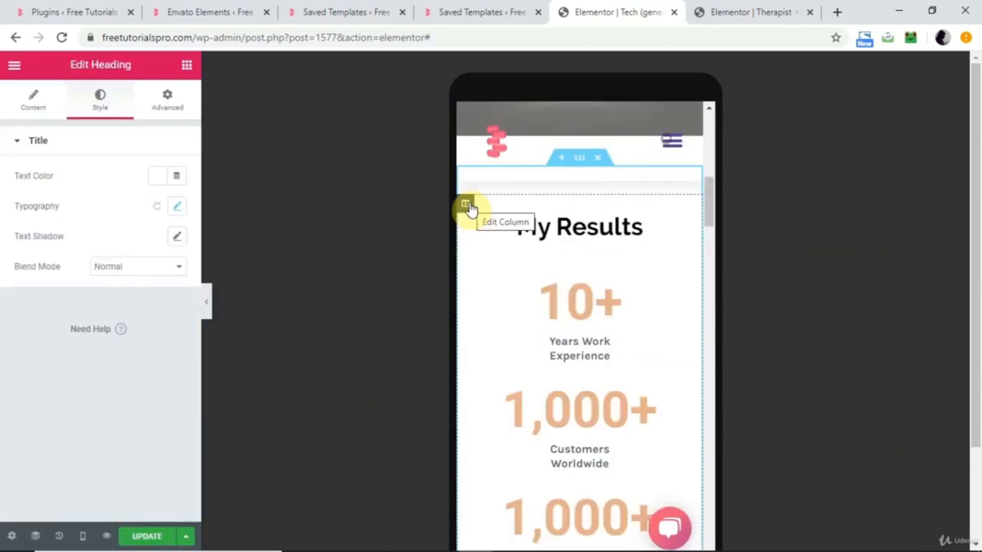
# Show the My Results column's layout settings in the mobile preview and switch its Column Width control to Desktop.
pyautogui.scroll(7, 471, 210)
pyautogui.scroll(-10, 471, 209)
pyautogui.scroll(1, 471, 209)
pyautogui.scroll(3, 471, 210)
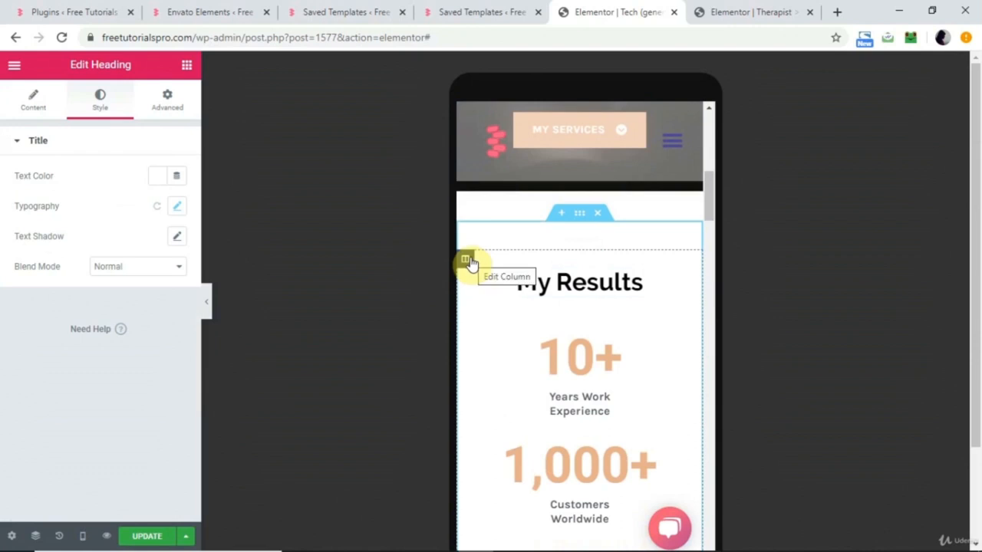
pyautogui.click(468, 262)
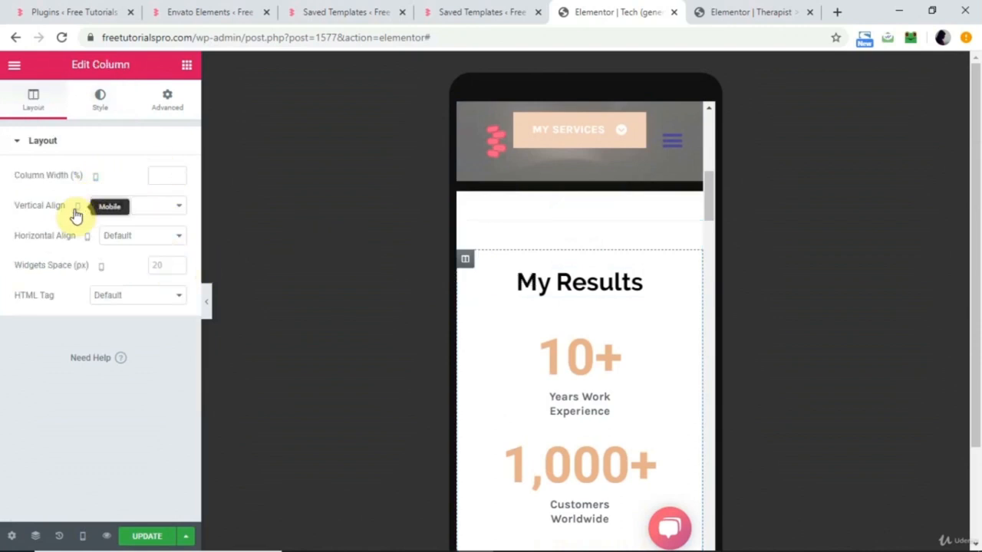
pyautogui.click(97, 180)
pyautogui.click(96, 179)
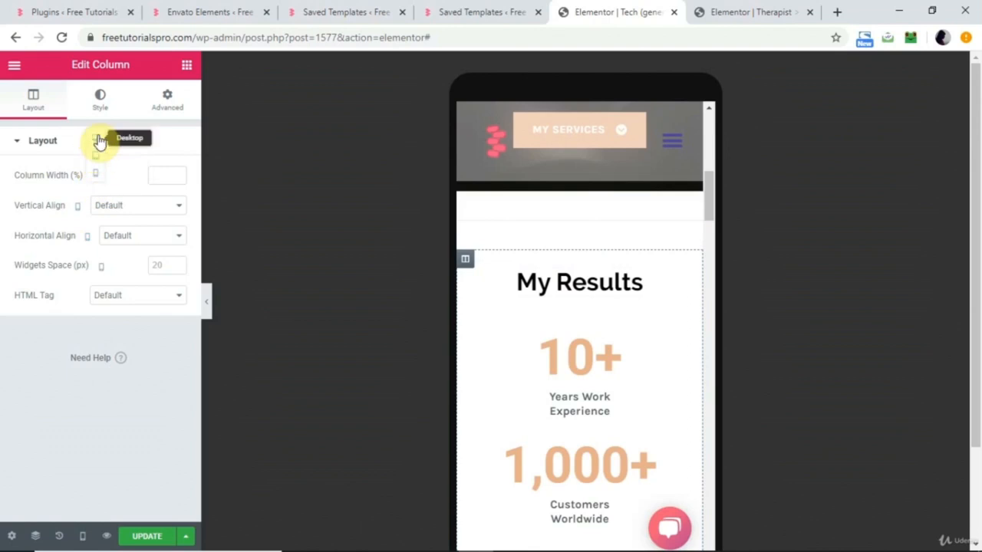
pyautogui.click(98, 139)
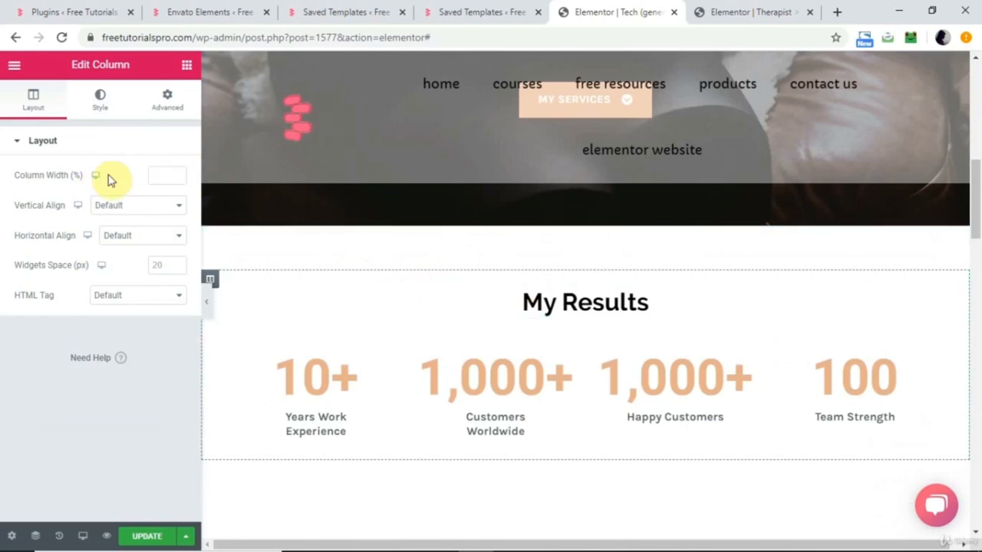
# Return the Tech page to Mobile preview and examine its FAQ, contact form and Account Help sections.
pyautogui.click(78, 538)
pyautogui.click(79, 501)
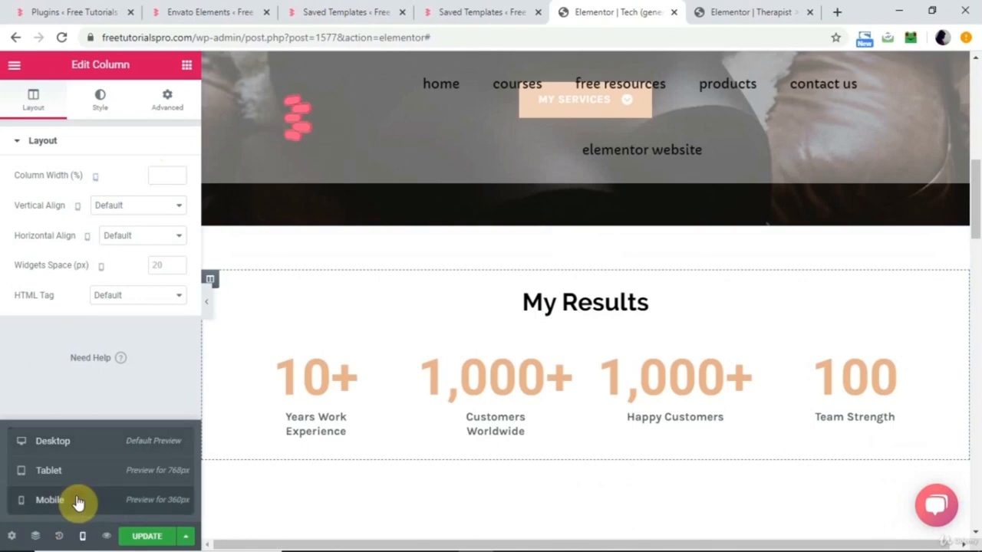
pyautogui.scroll(-10, 592, 423)
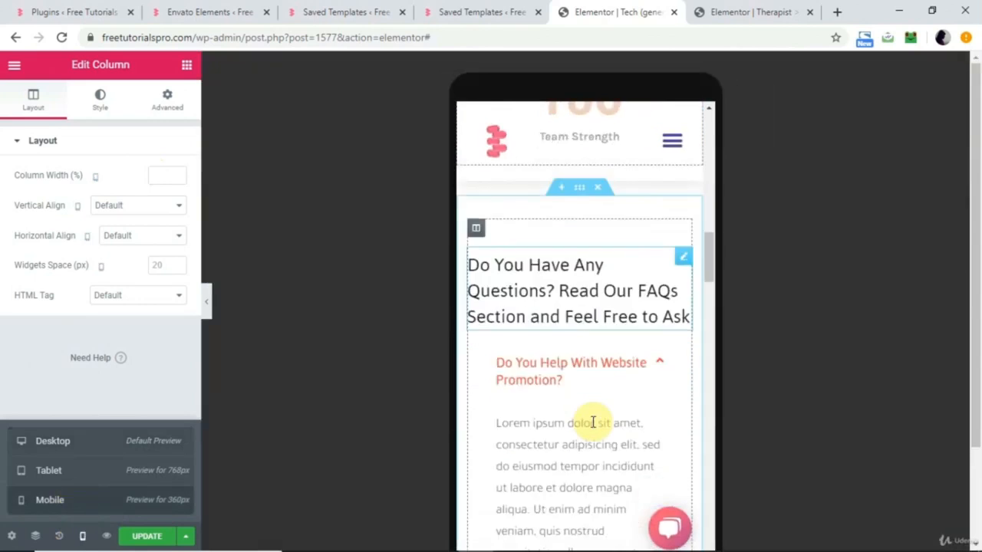
pyautogui.scroll(-5, 593, 424)
pyautogui.scroll(-5, 595, 427)
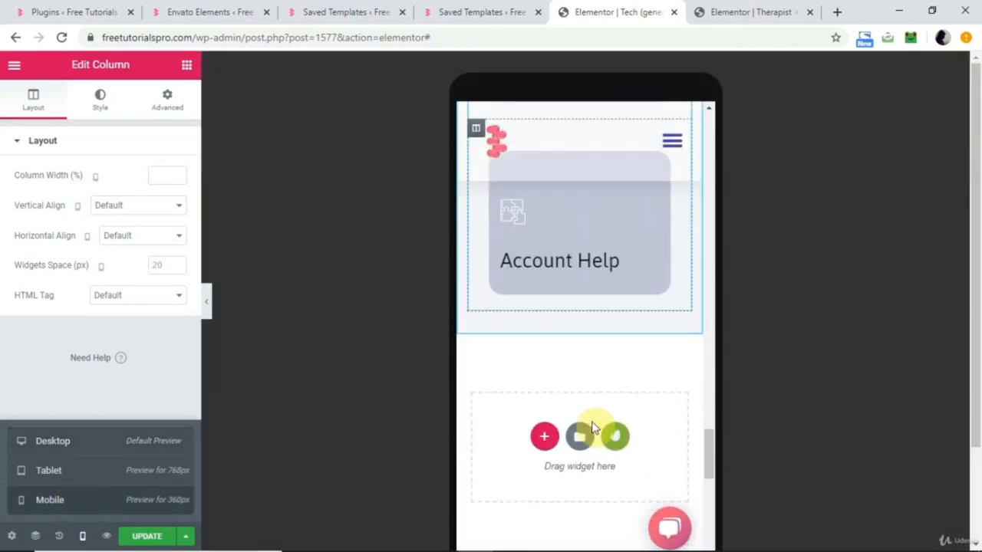
pyautogui.scroll(20, 593, 427)
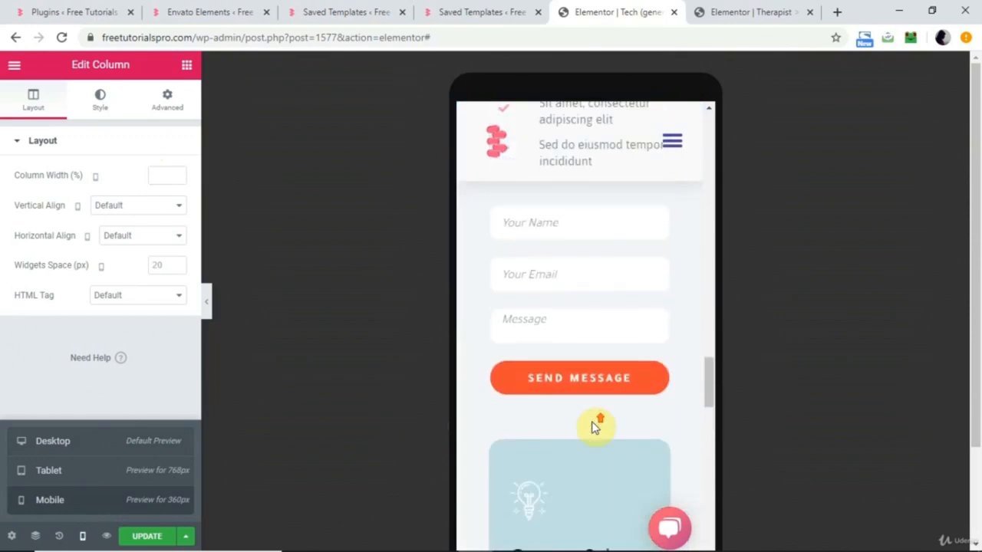
pyautogui.scroll(4, 593, 427)
pyautogui.scroll(-9, 593, 427)
pyautogui.scroll(9, 593, 428)
pyautogui.scroll(2, 593, 427)
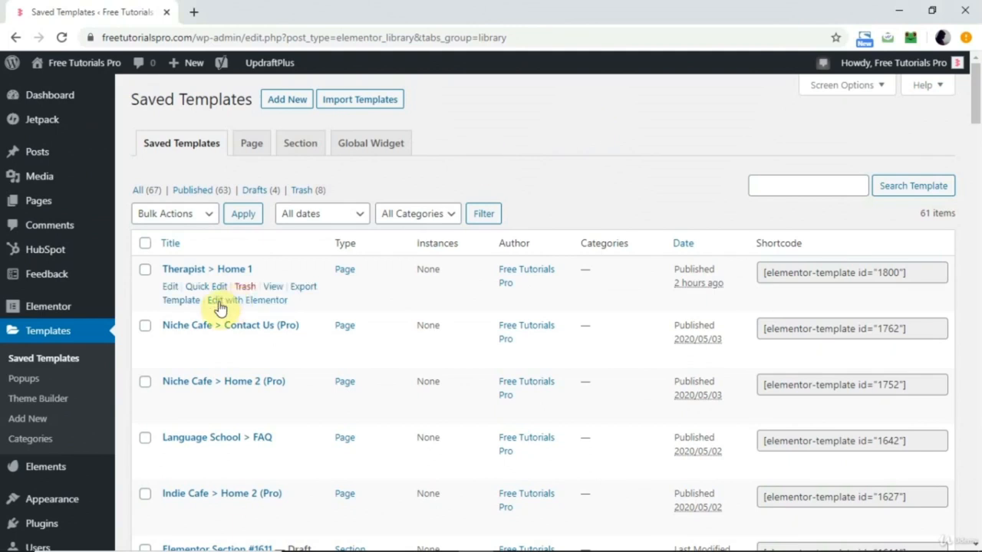
# List the Header templates, inspect the existing header template in Elementor in a new tab, and close it.
pyautogui.click(139, 193)
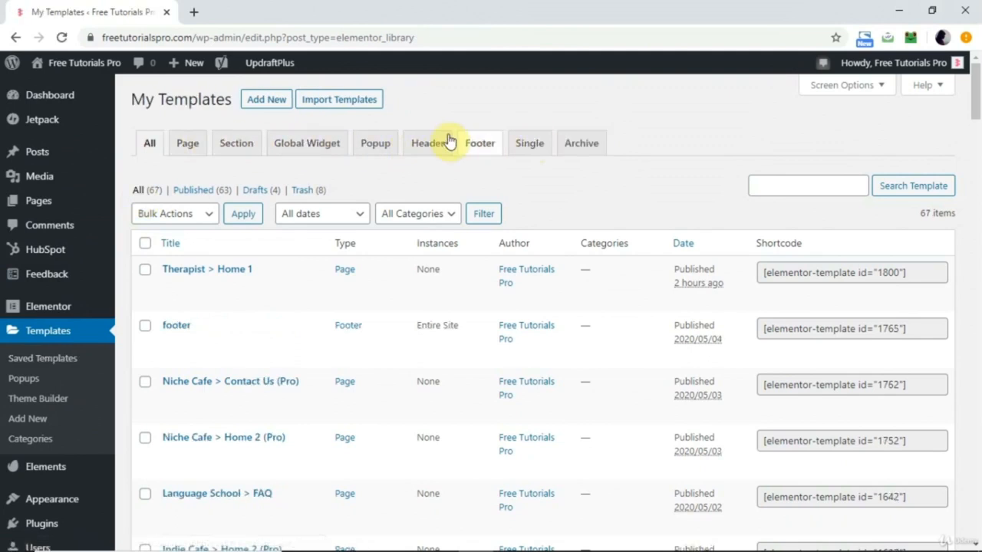
pyautogui.click(429, 148)
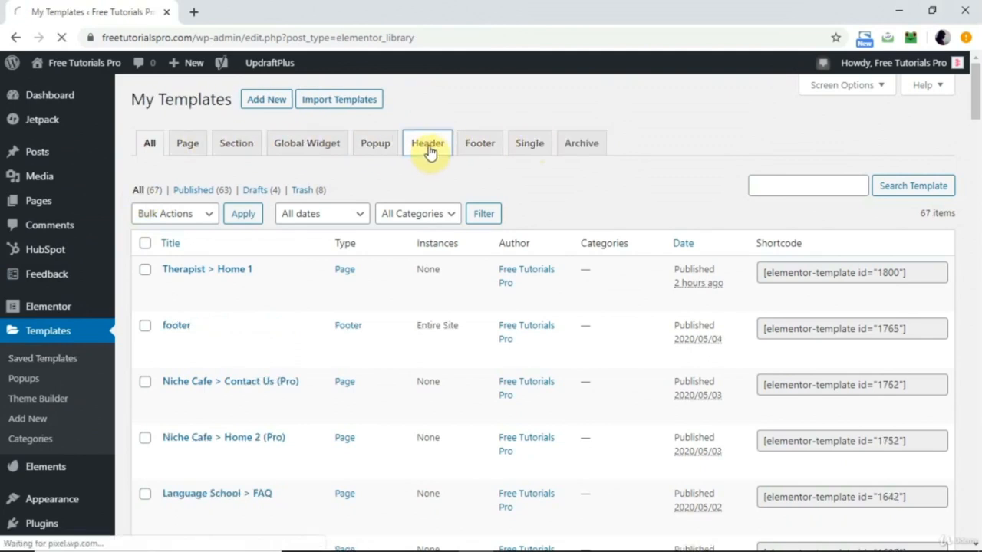
pyautogui.moveTo(225, 306)
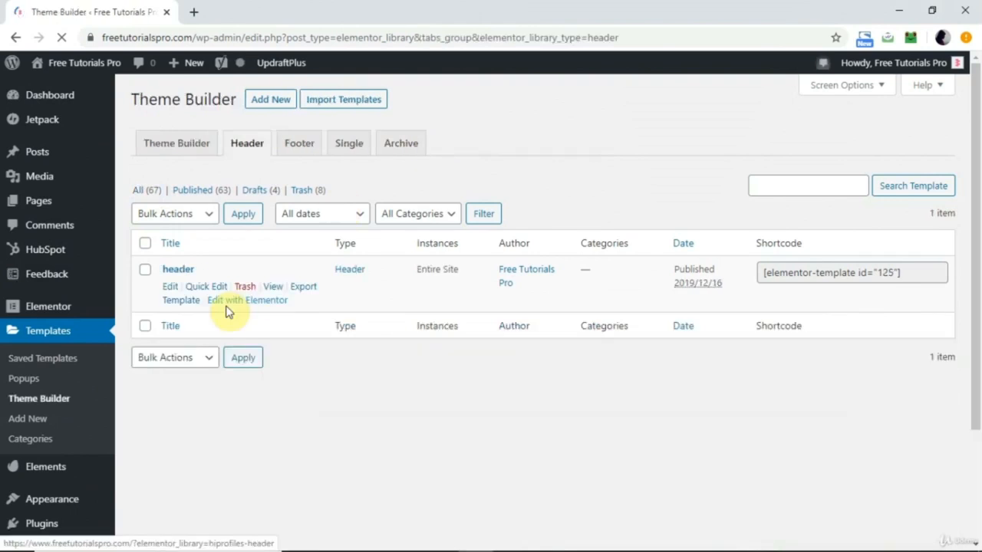
pyautogui.rightClick(265, 305)
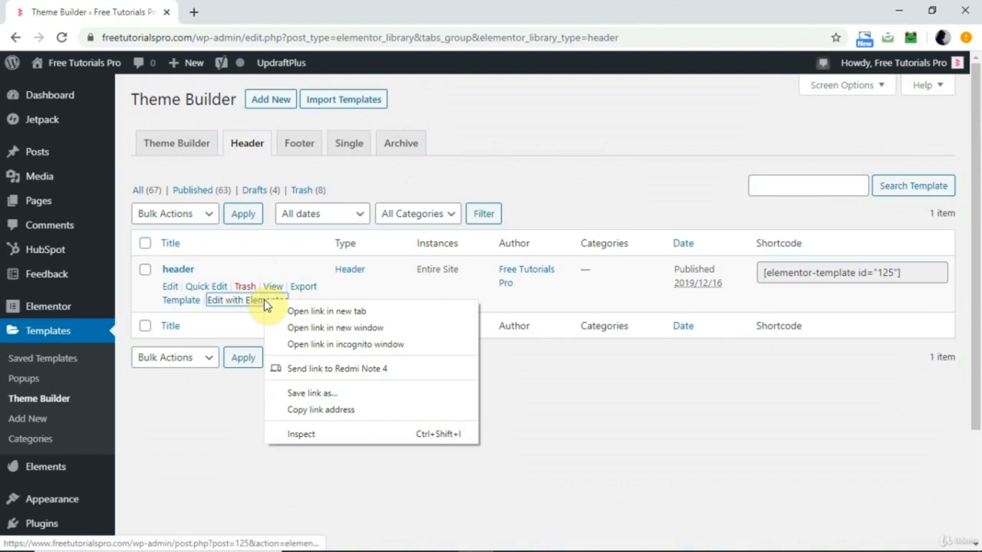
pyautogui.click(300, 313)
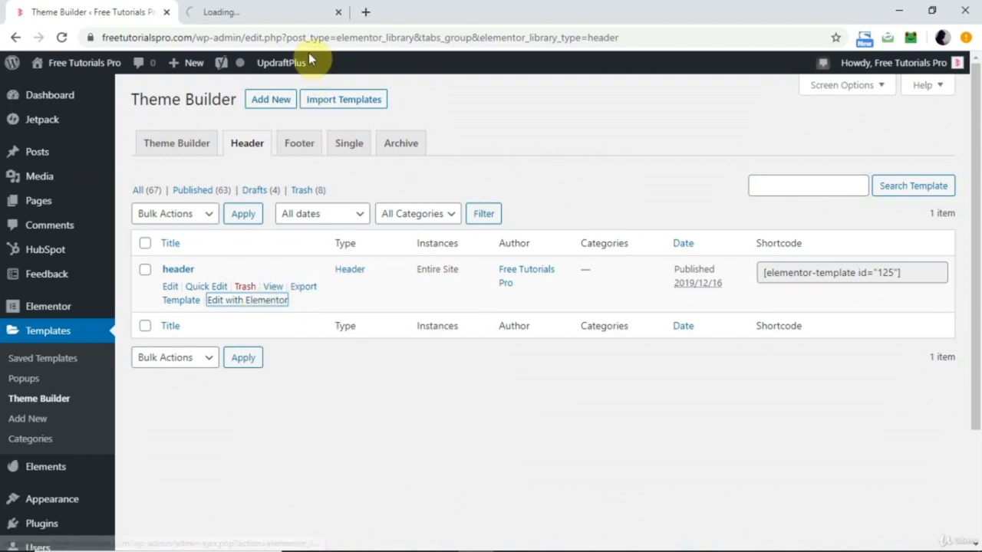
pyautogui.click(246, 12)
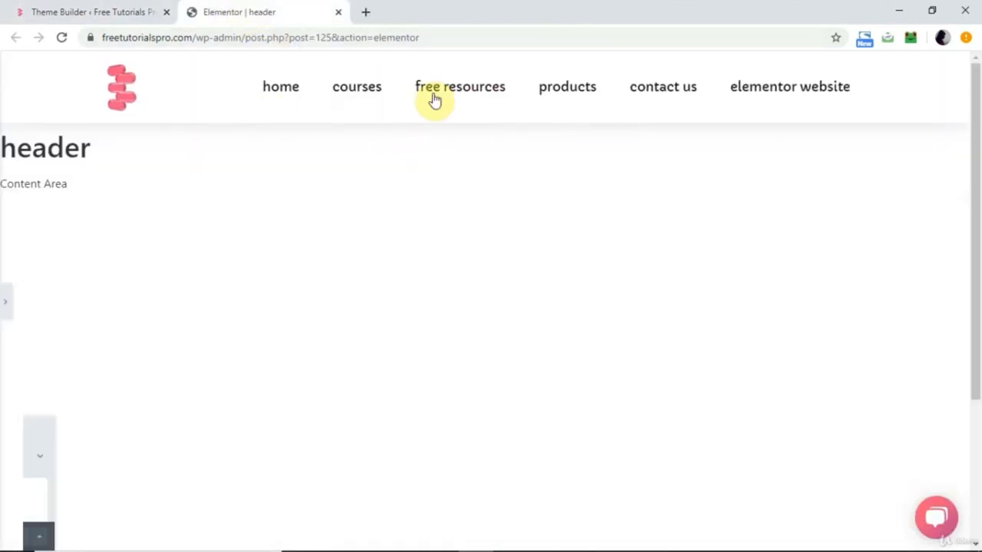
pyautogui.click(6, 307)
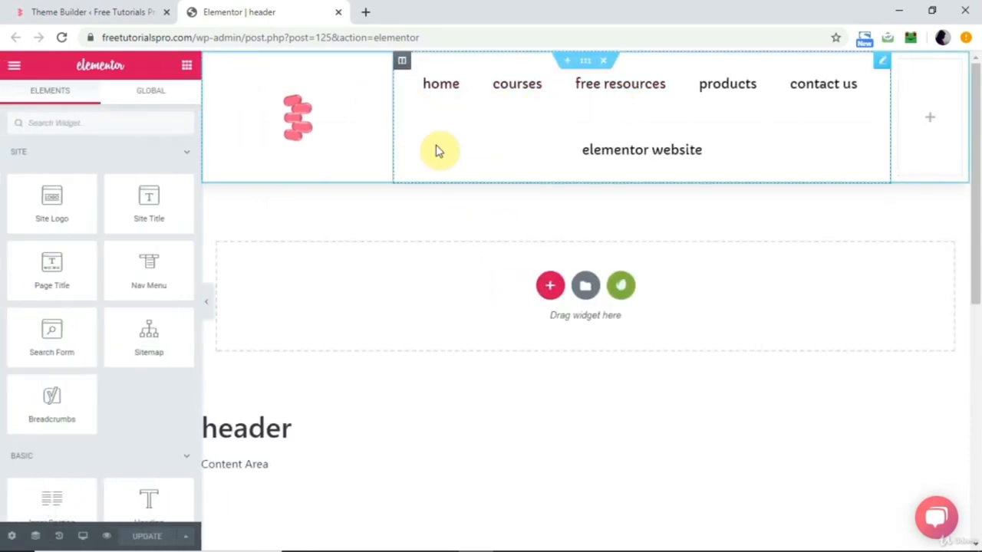
pyautogui.click(338, 13)
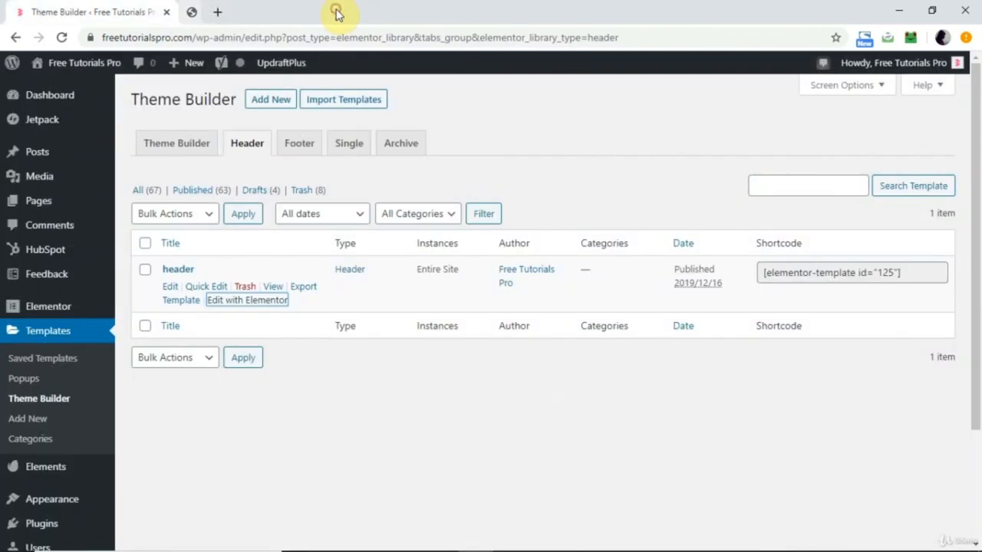
# Create a new Header template named random.
pyautogui.click(276, 102)
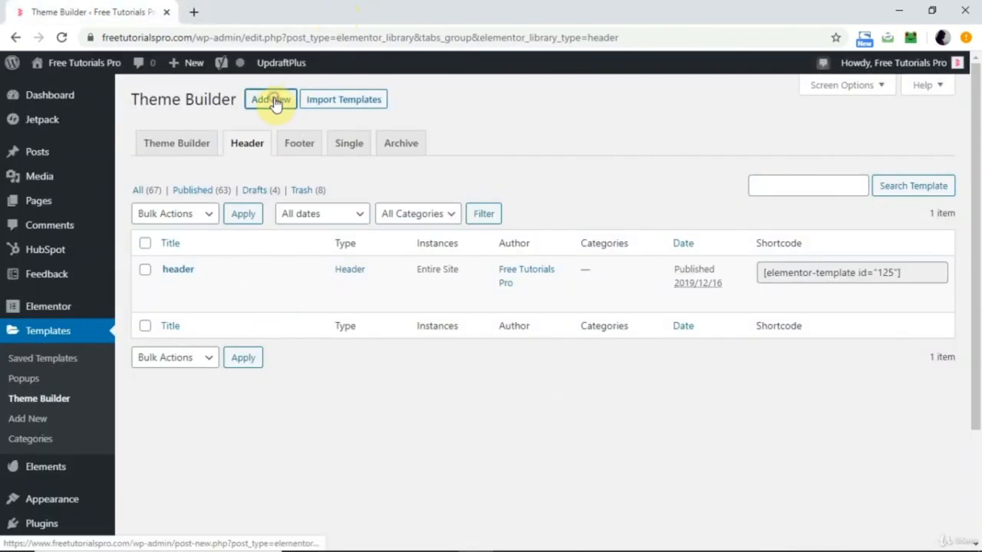
pyautogui.click(565, 376)
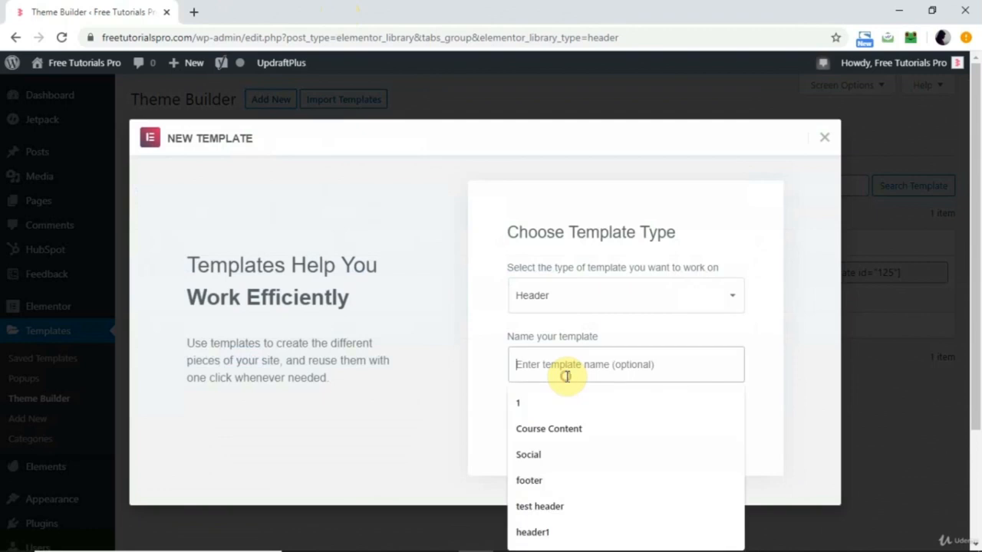
pyautogui.write('random')
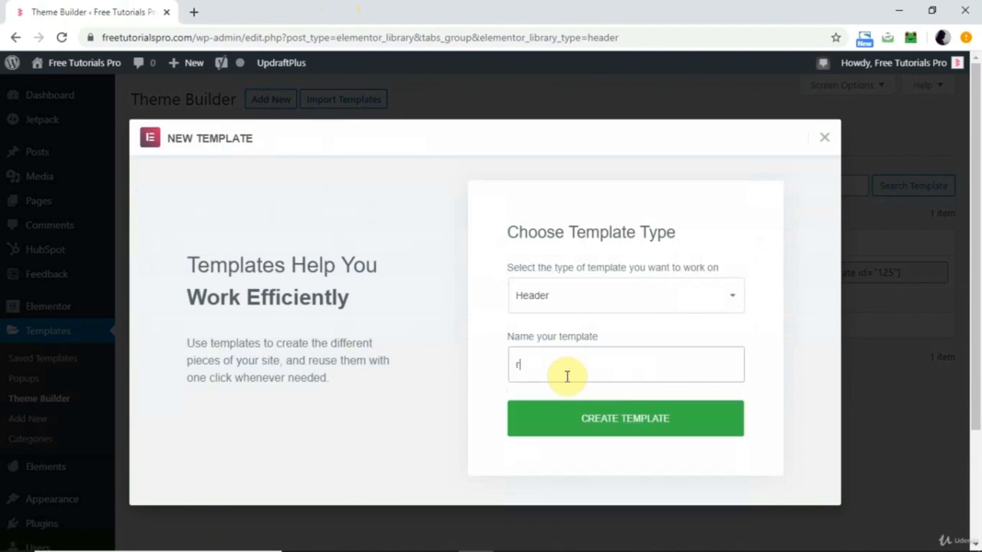
pyautogui.click(643, 421)
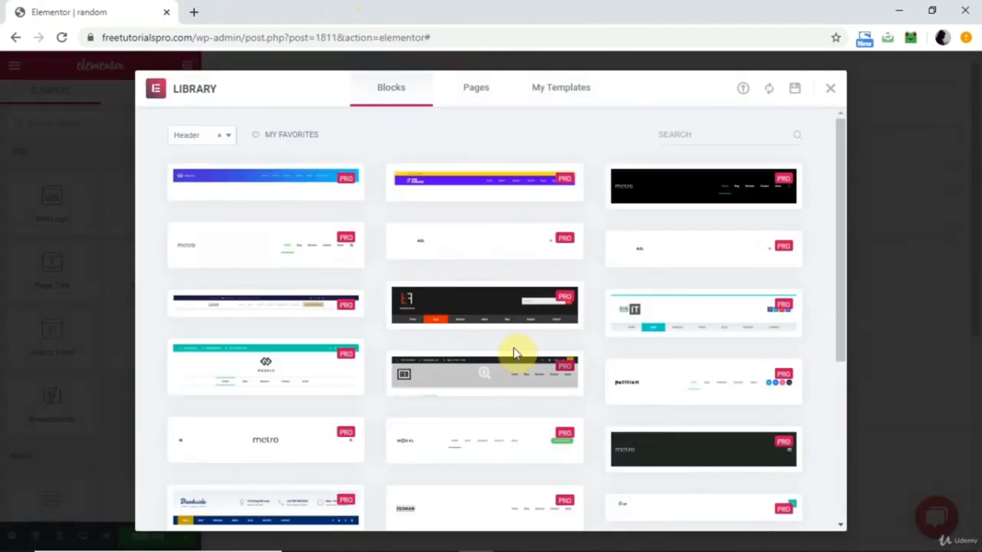
# Browse the library's Header blocks and close the library without inserting one.
pyautogui.moveTo(344, 192)
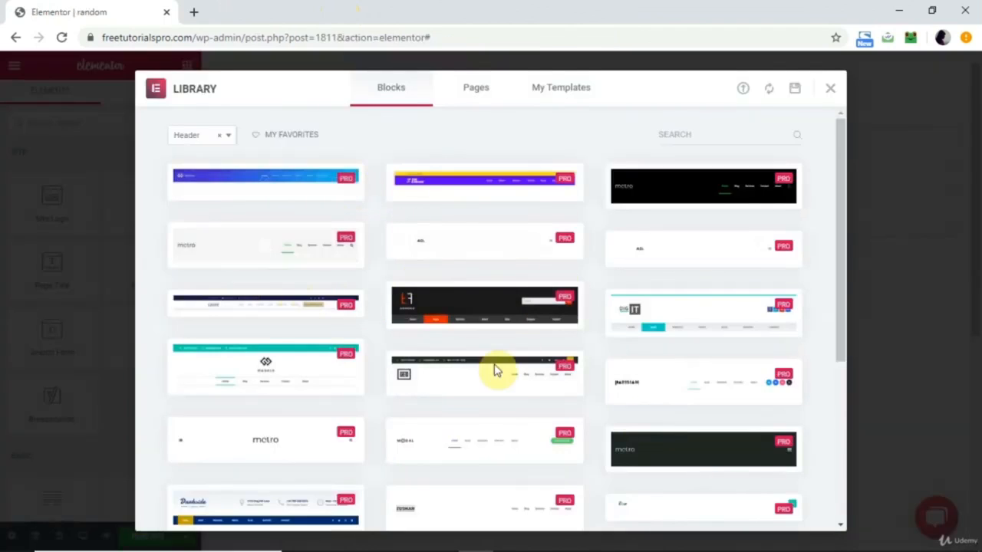
pyautogui.scroll(-4, 491, 396)
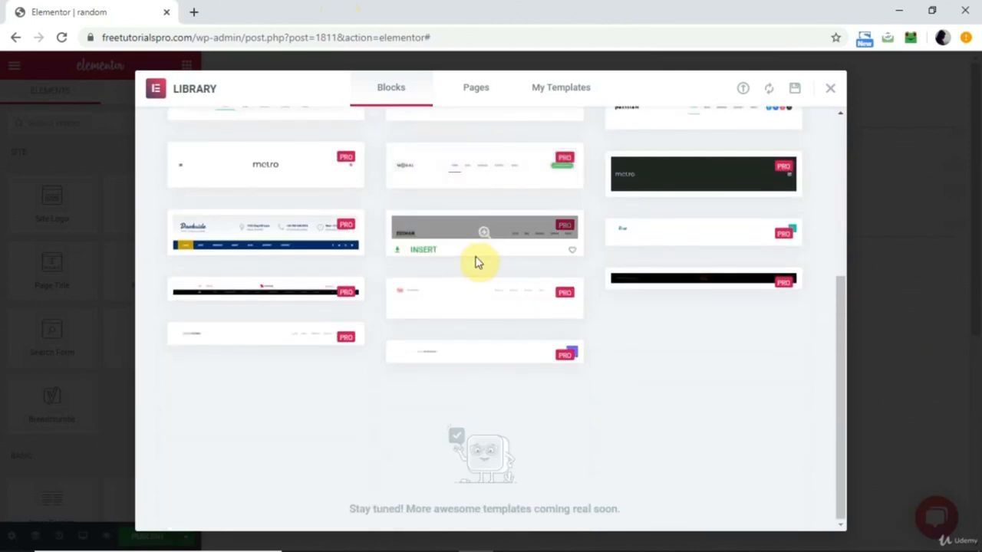
pyautogui.scroll(5, 476, 261)
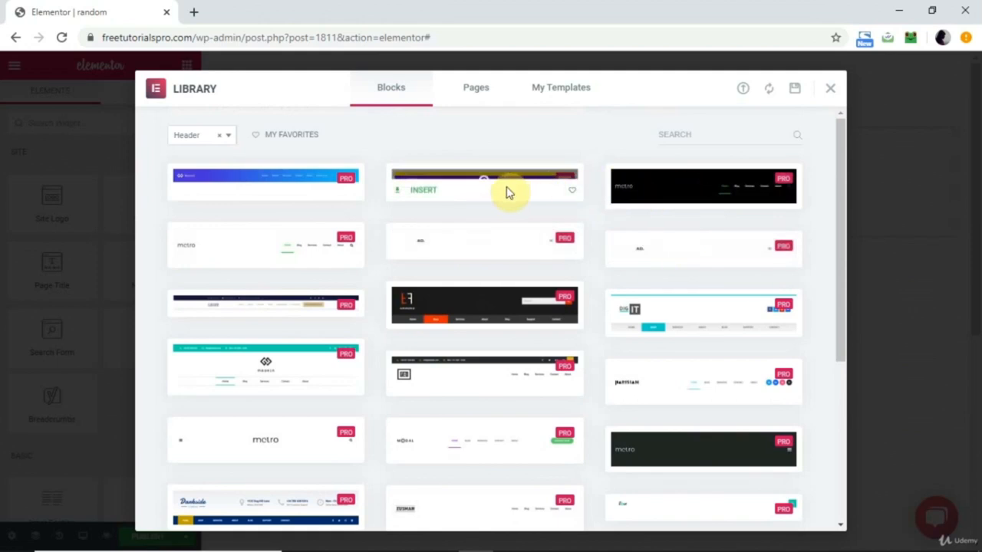
pyautogui.click(833, 88)
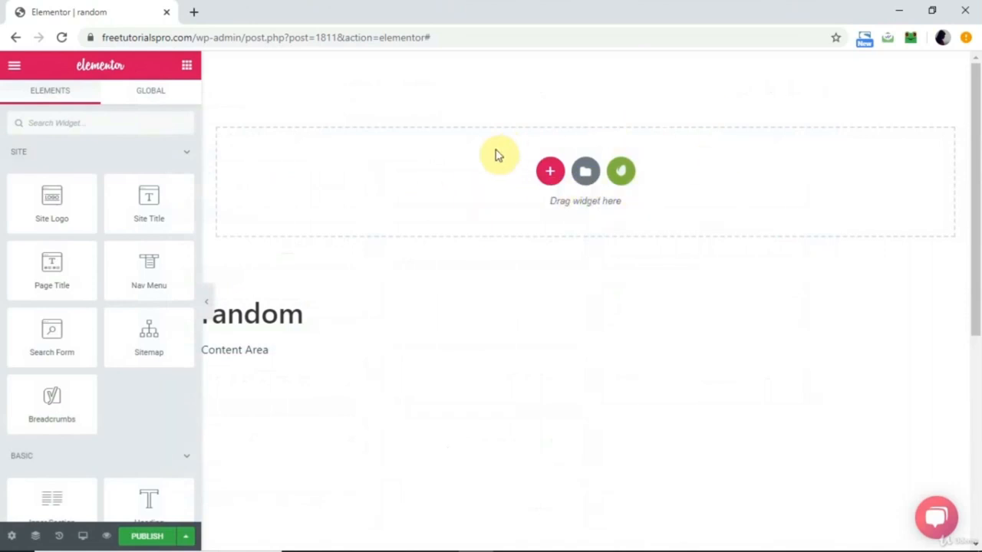
# Add a section with three equal columns to the random header and narrow its first column in favour of the middle one.
pyautogui.click(551, 172)
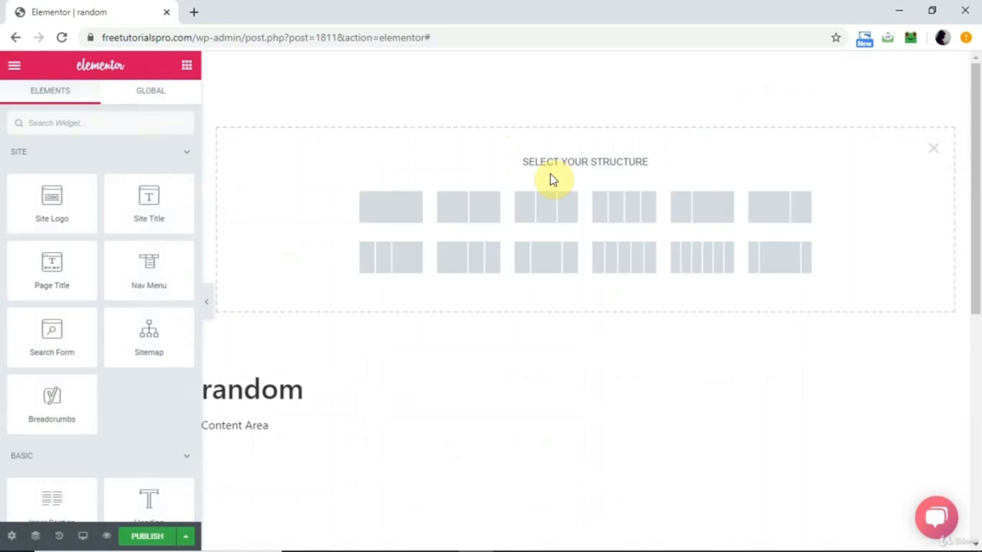
pyautogui.click(539, 218)
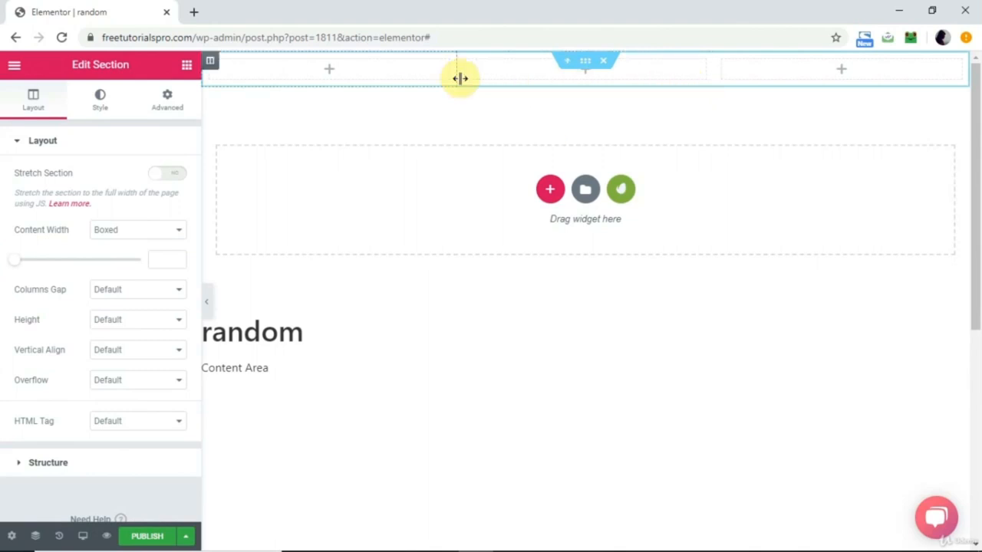
pyautogui.moveTo(457, 73); pyautogui.dragTo(313, 74)
# Place a Site Logo widget in the header's first column and a Nav Menu widget in the middle column.
pyautogui.click(255, 73)
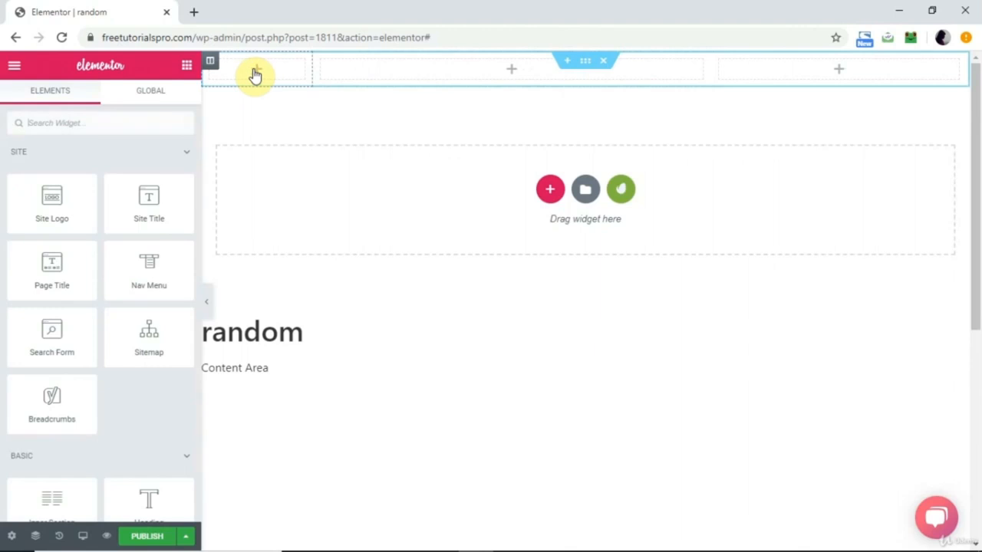
pyautogui.moveTo(90, 167); pyautogui.dragTo(276, 80)
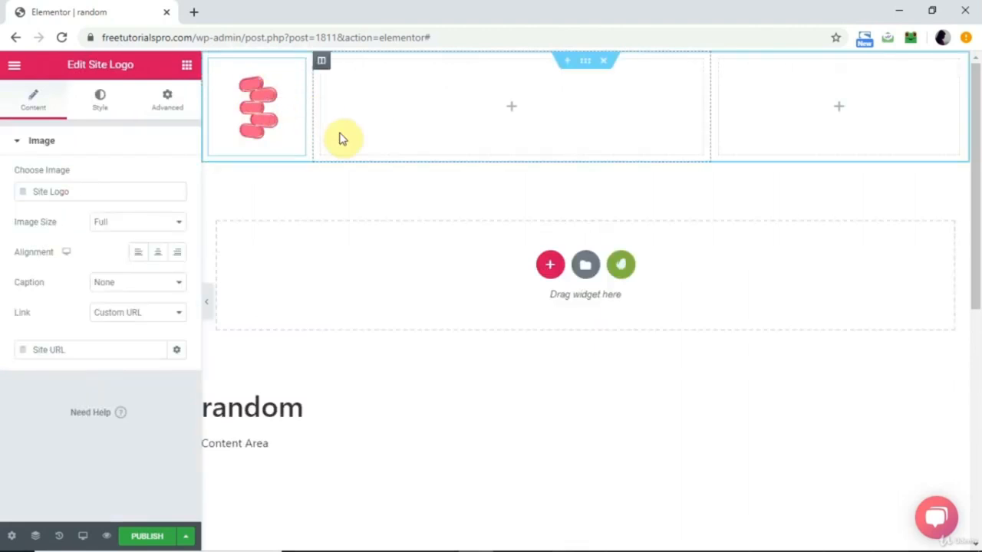
pyautogui.click(511, 112)
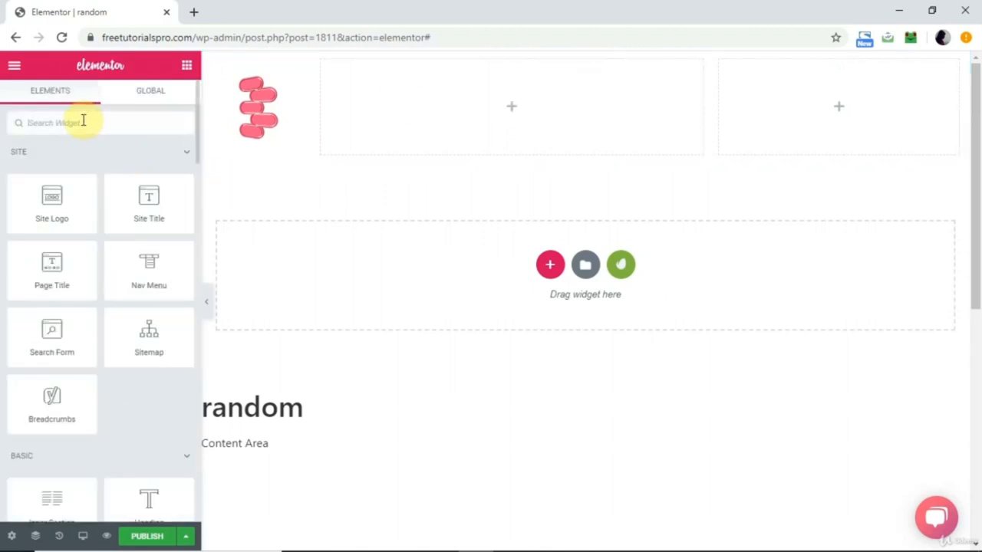
pyautogui.moveTo(163, 279); pyautogui.dragTo(518, 127)
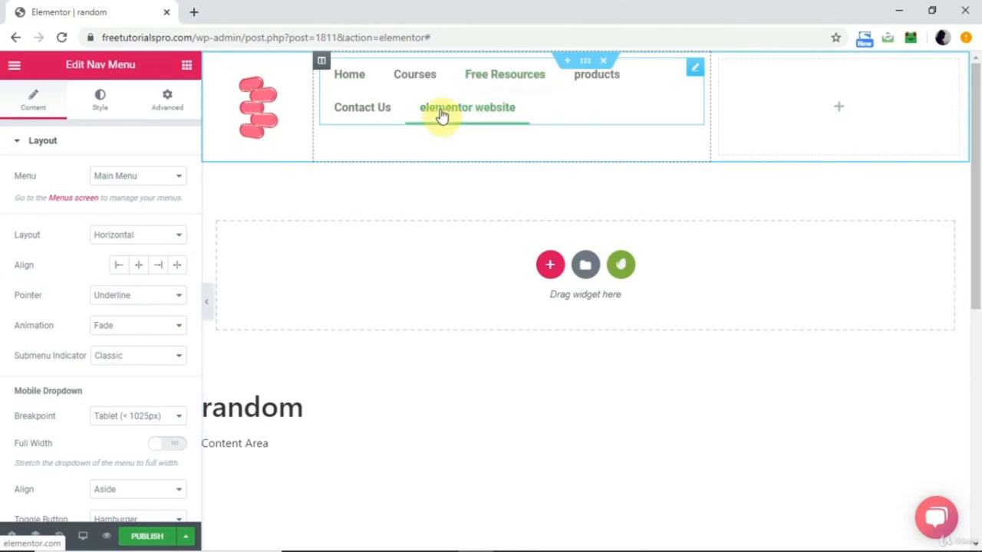
# Open the freetutorialspro.com/wp-admin/ dashboard in a new browser tab and go to the site's Menus page.
pyautogui.click(193, 14)
pyautogui.write('freetutorialspro.com/wp-admin/')
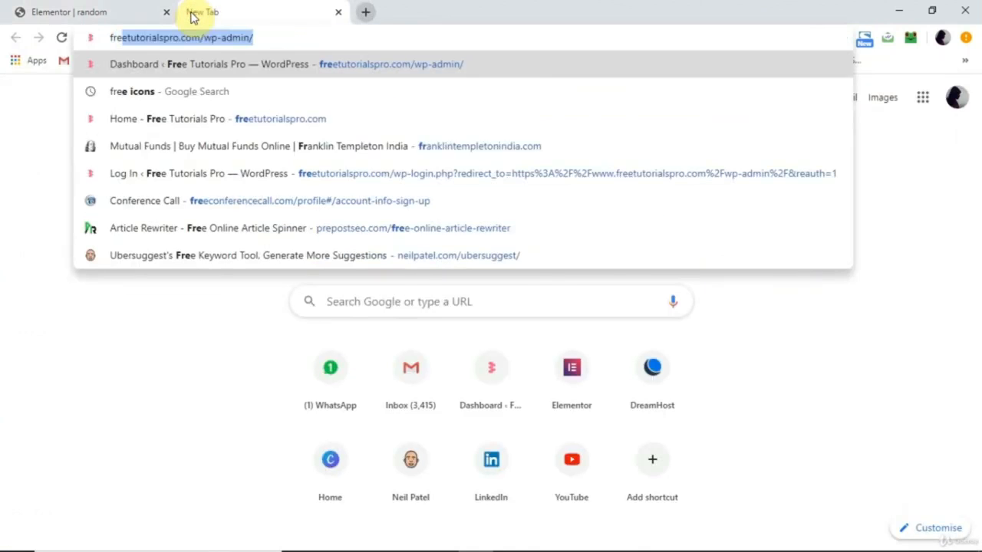
pyautogui.press('Return')
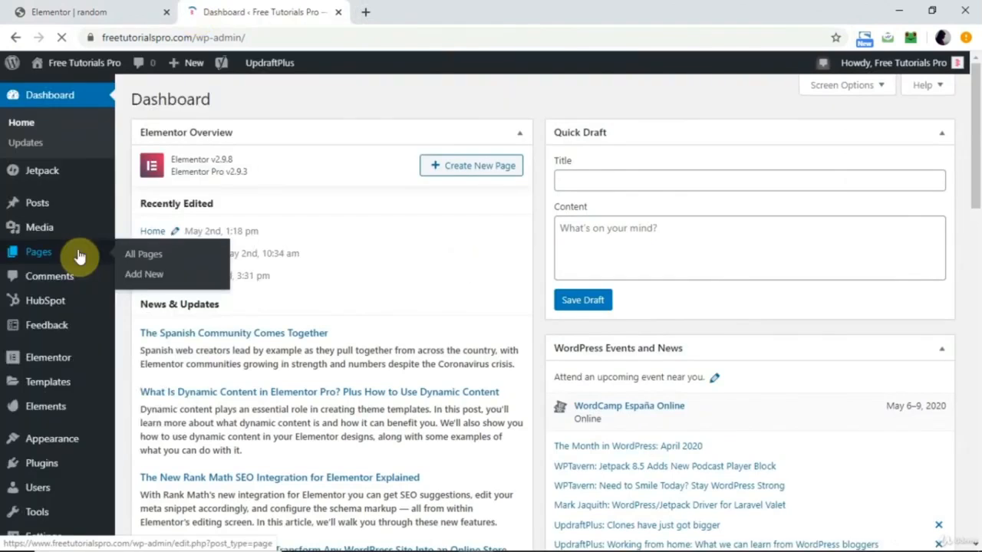
pyautogui.moveTo(52, 445)
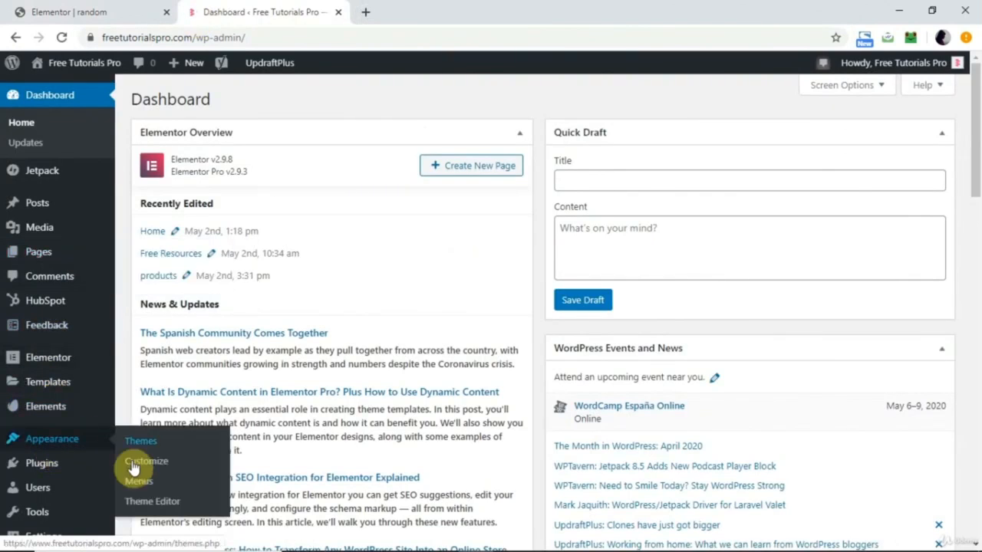
pyautogui.click(135, 490)
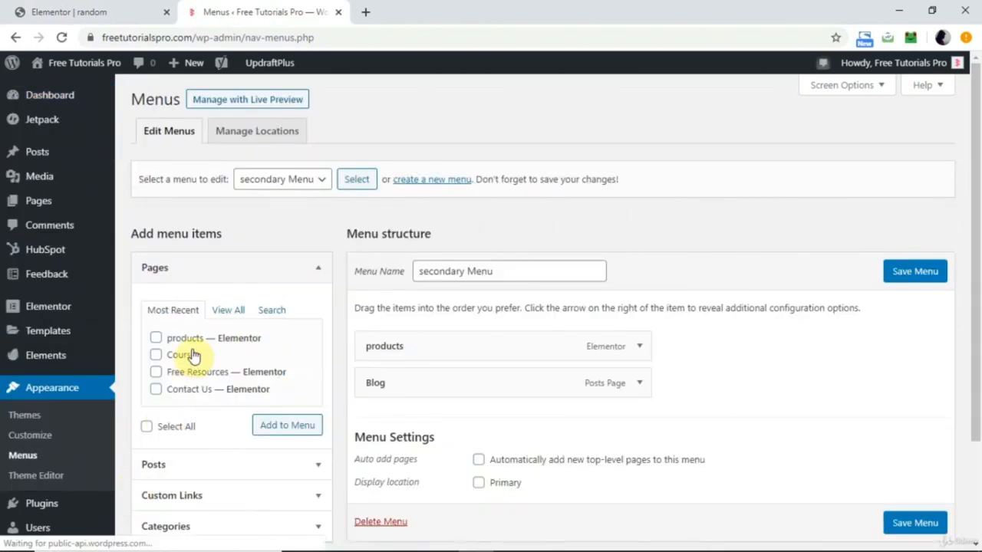
# Load the Main Menu for editing and compare its items with the header's navigation menu in the Elementor tab.
pyautogui.click(323, 181)
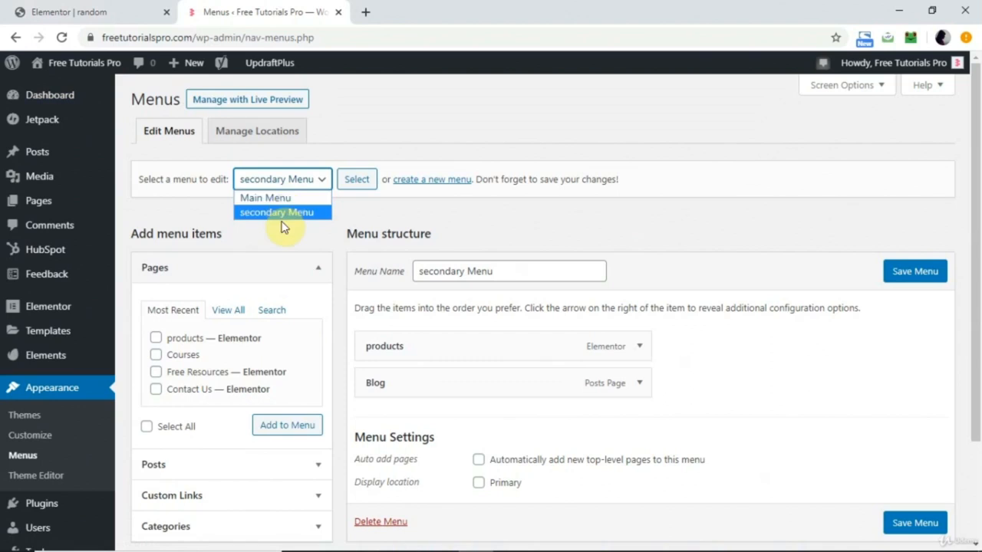
pyautogui.click(283, 198)
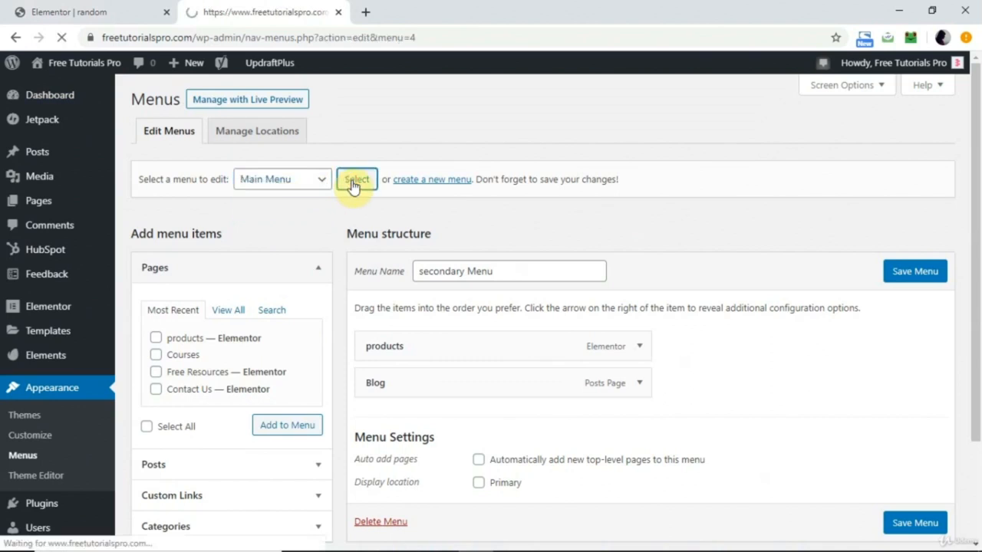
pyautogui.scroll(-2, 486, 422)
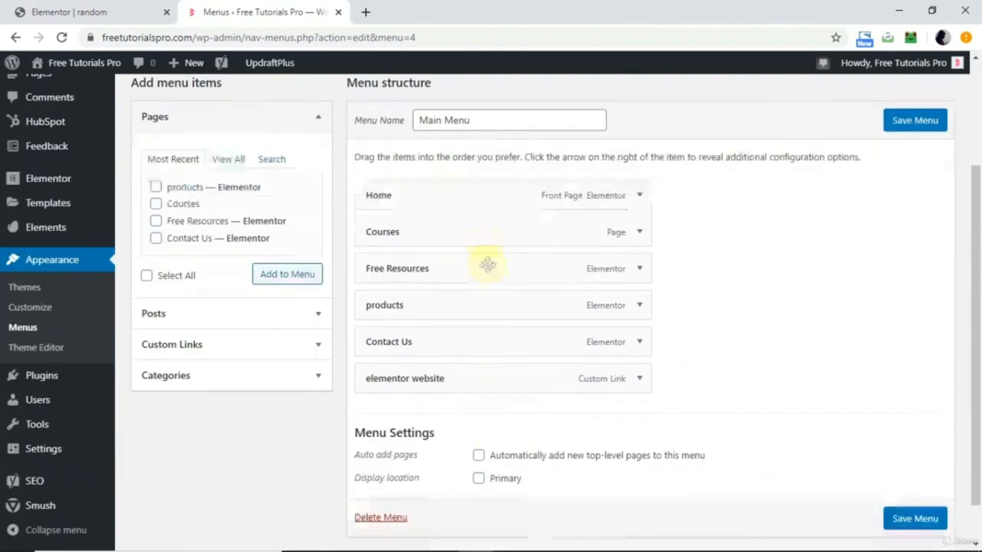
pyautogui.click(88, 13)
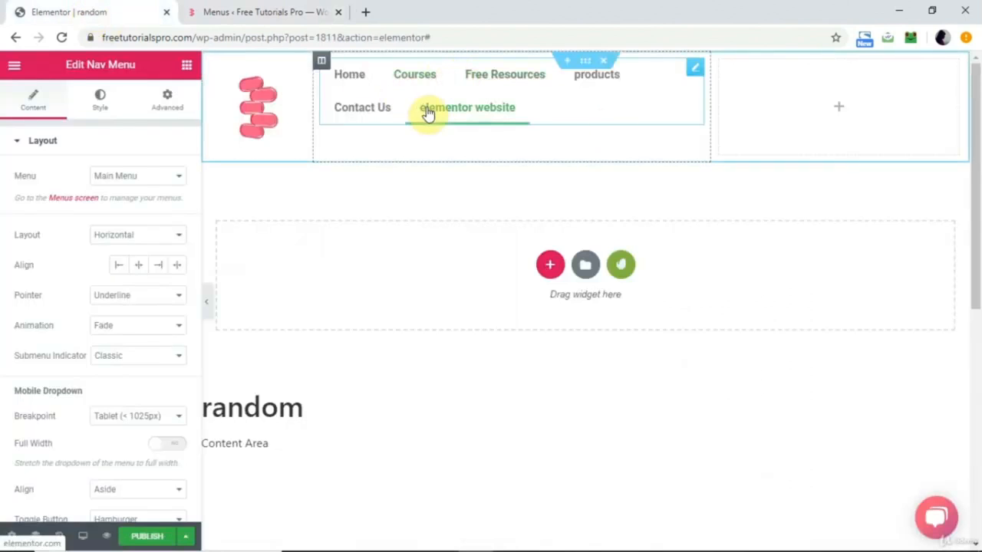
pyautogui.click(234, 12)
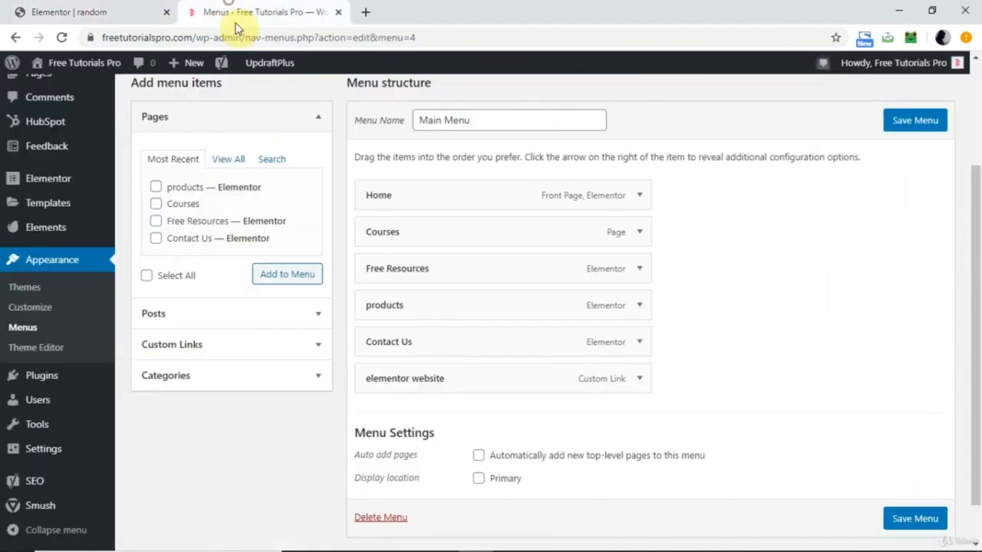
# Remove the "elementor website" custom link from the Main Menu and save the menu.
pyautogui.click(642, 381)
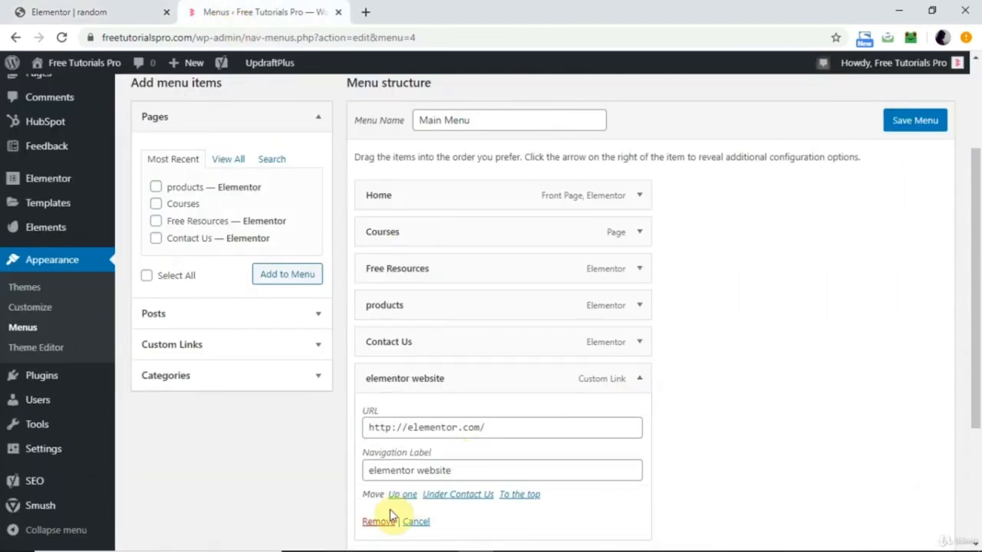
pyautogui.click(376, 522)
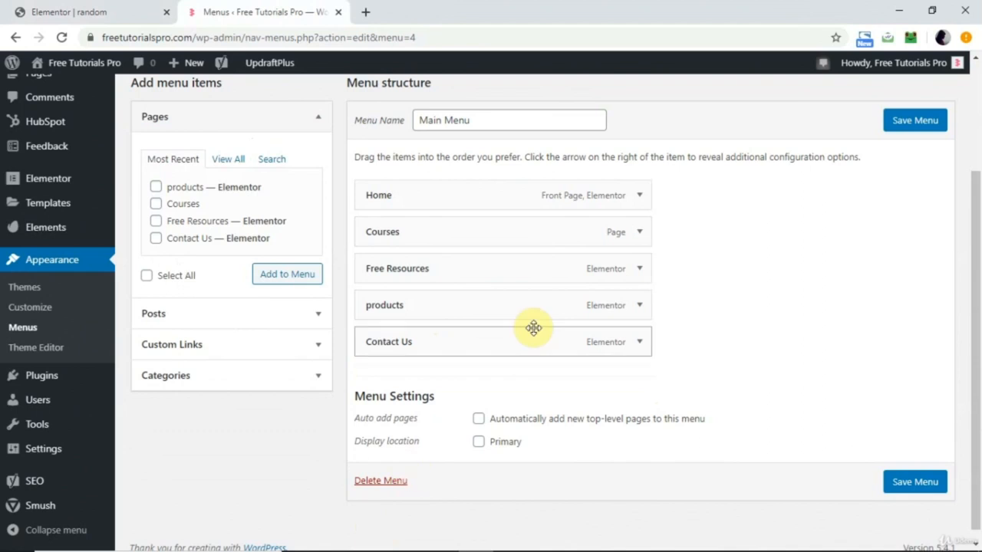
pyautogui.click(912, 123)
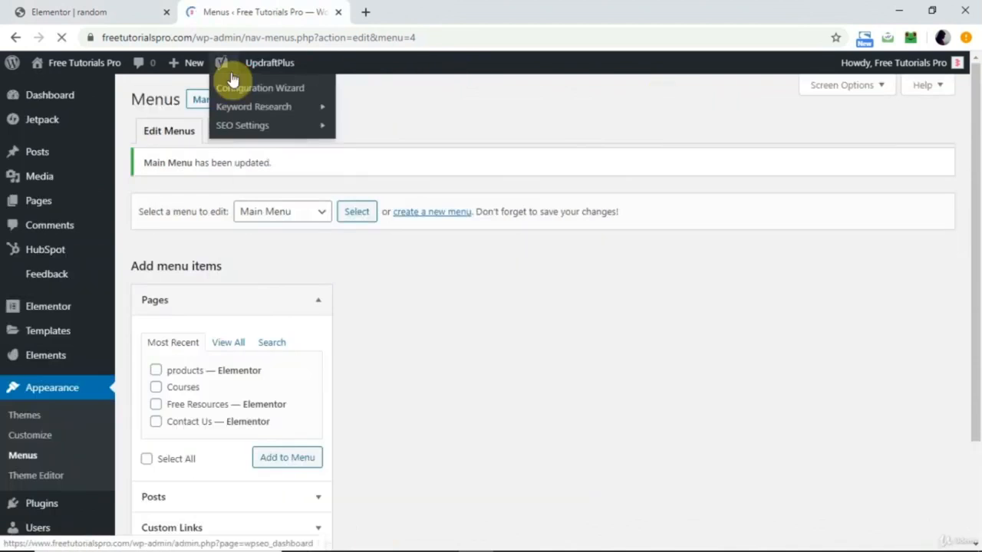
# Return to the random header in the Elementor tab and reload the editor, discarding its unsaved changes.
pyautogui.click(104, 15)
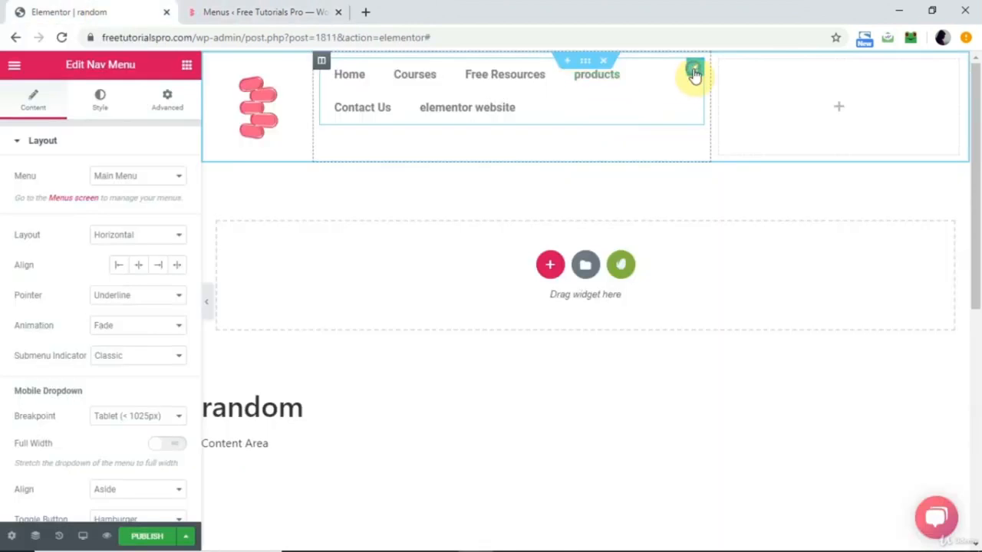
pyautogui.click(62, 37)
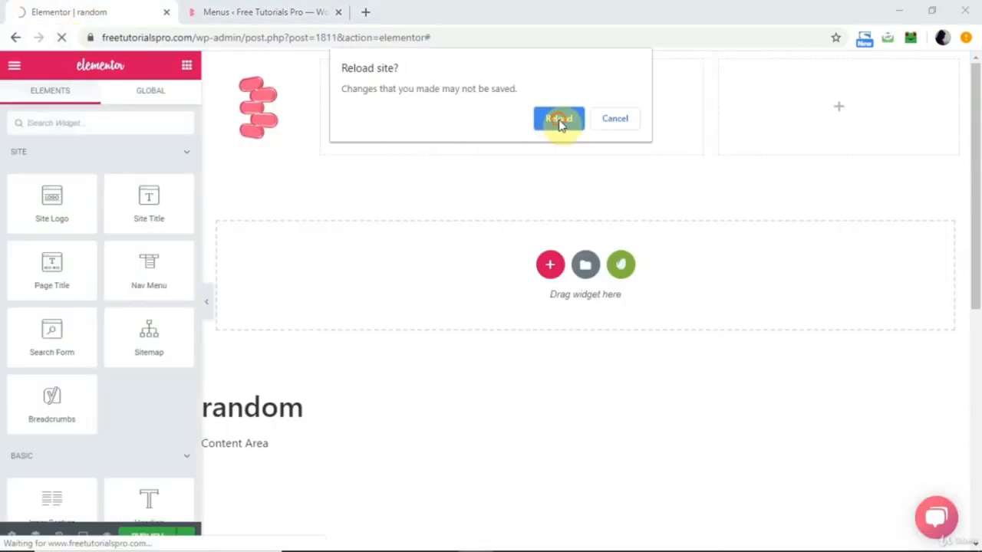
pyautogui.click(559, 120)
# Add a three-column section to the reloaded header and narrow its first column in favour of the middle one.
pyautogui.click(550, 264)
pyautogui.click(537, 198)
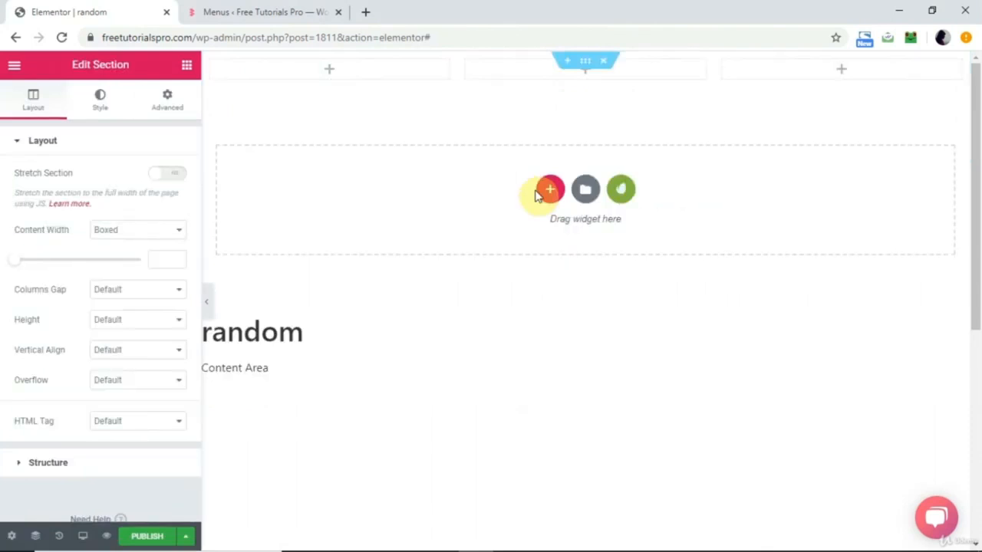
pyautogui.moveTo(456, 72); pyautogui.dragTo(321, 72)
# Insert a Site Logo widget in the narrow first column and a Nav Menu widget in the wide middle column.
pyautogui.click(261, 69)
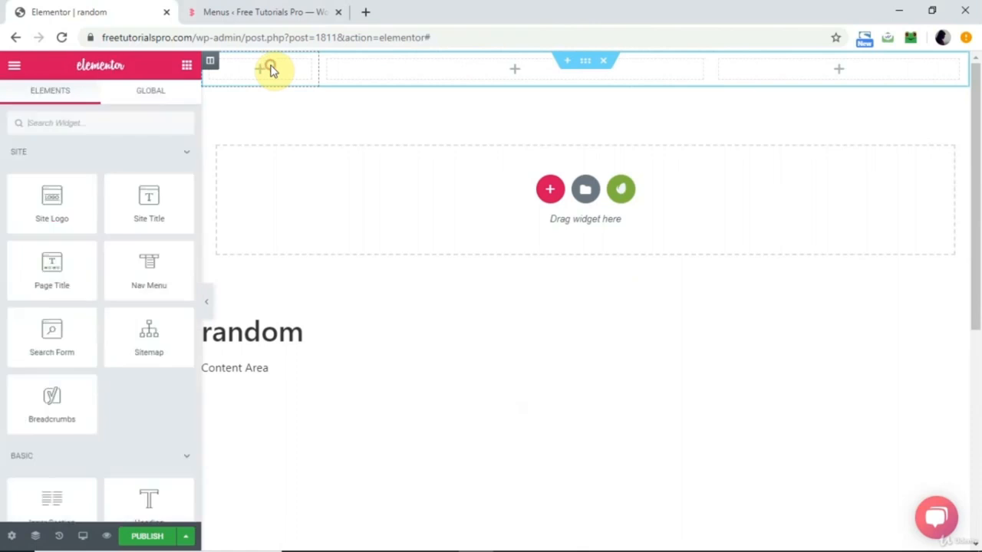
pyautogui.moveTo(66, 202); pyautogui.dragTo(281, 79)
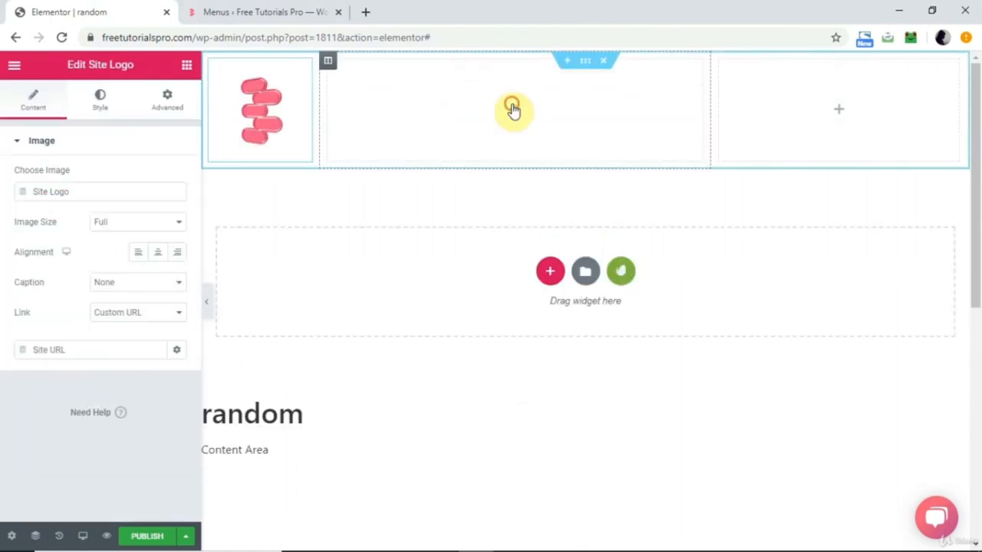
pyautogui.click(513, 108)
pyautogui.moveTo(149, 264); pyautogui.dragTo(482, 112)
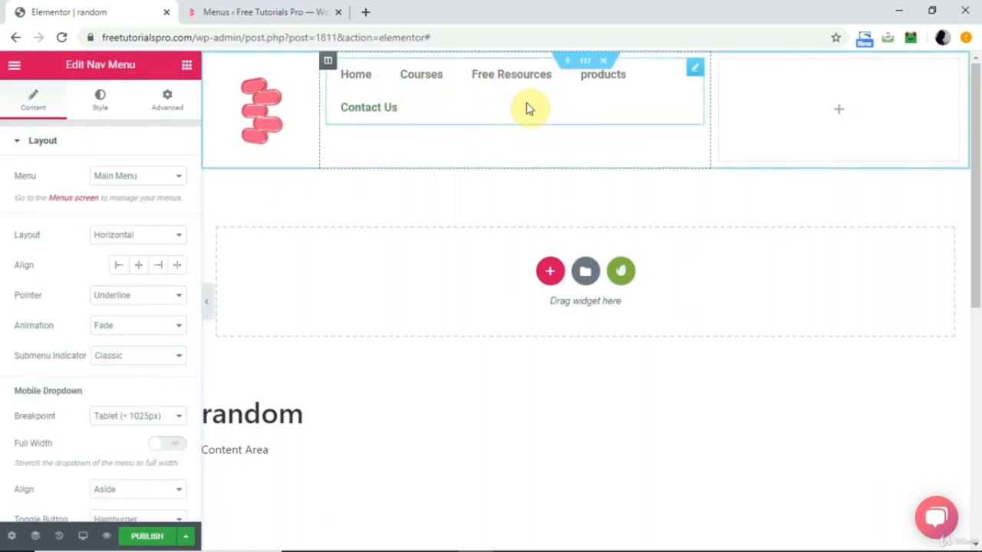
# Widen the middle column on both sides so the navigation menu fits on one line and the logo shrinks.
pyautogui.moveTo(709, 110); pyautogui.dragTo(812, 105)
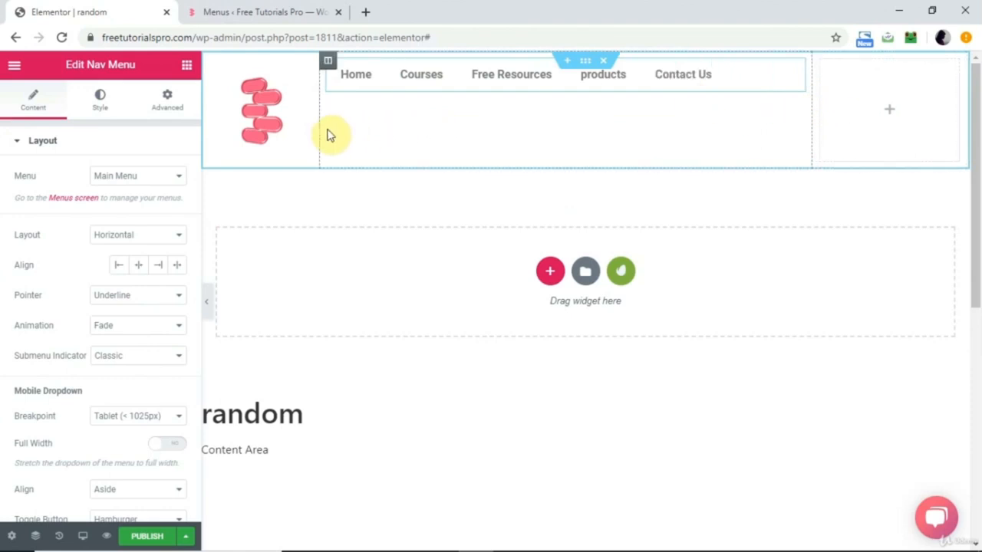
pyautogui.moveTo(319, 129); pyautogui.dragTo(259, 115)
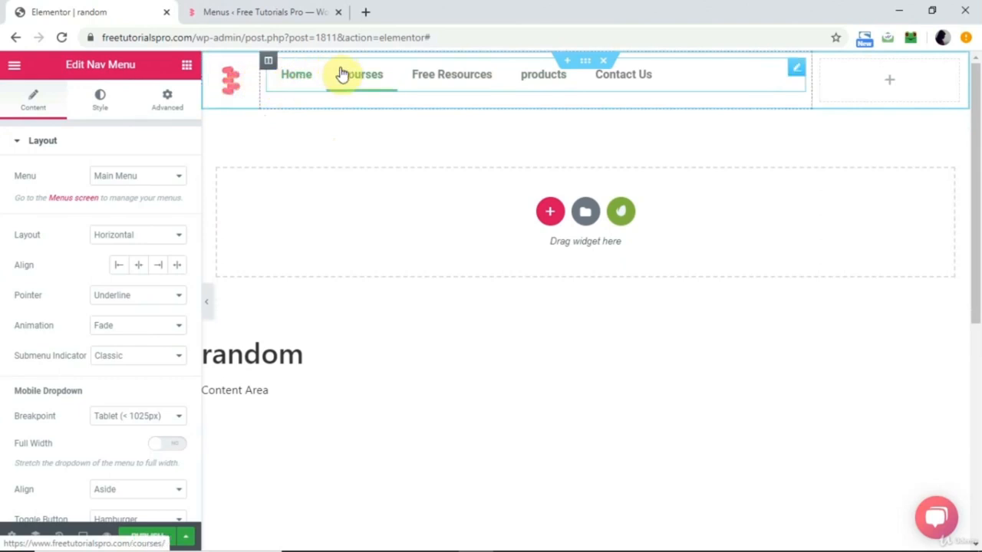
# Set the header section's vertical alignment to Space Evenly and center the Nav Menu's items.
pyautogui.click(585, 63)
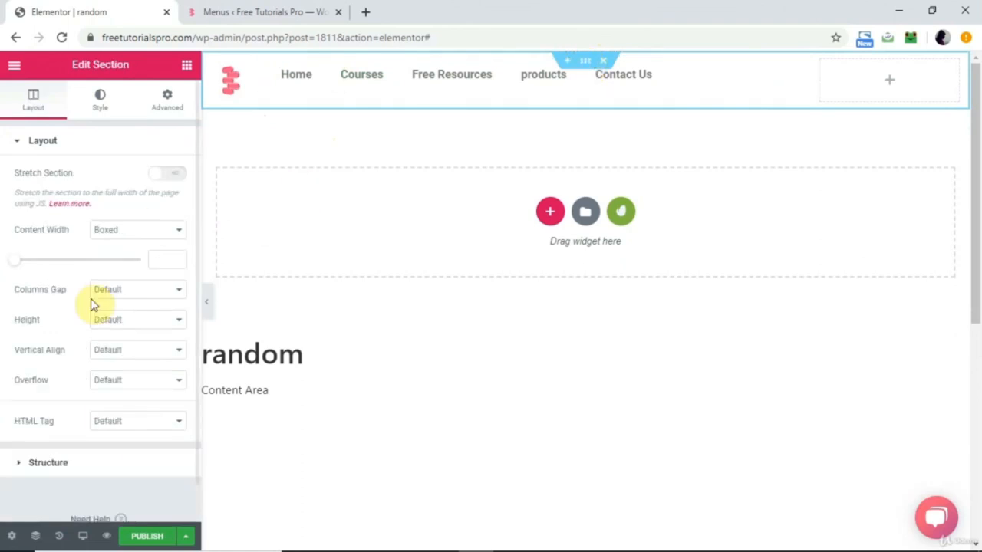
pyautogui.click(126, 358)
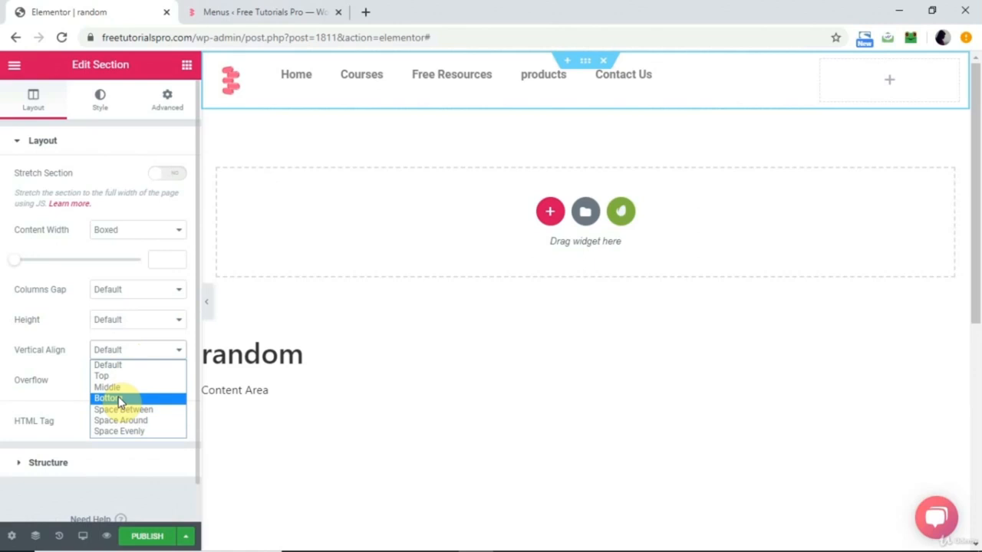
pyautogui.click(121, 432)
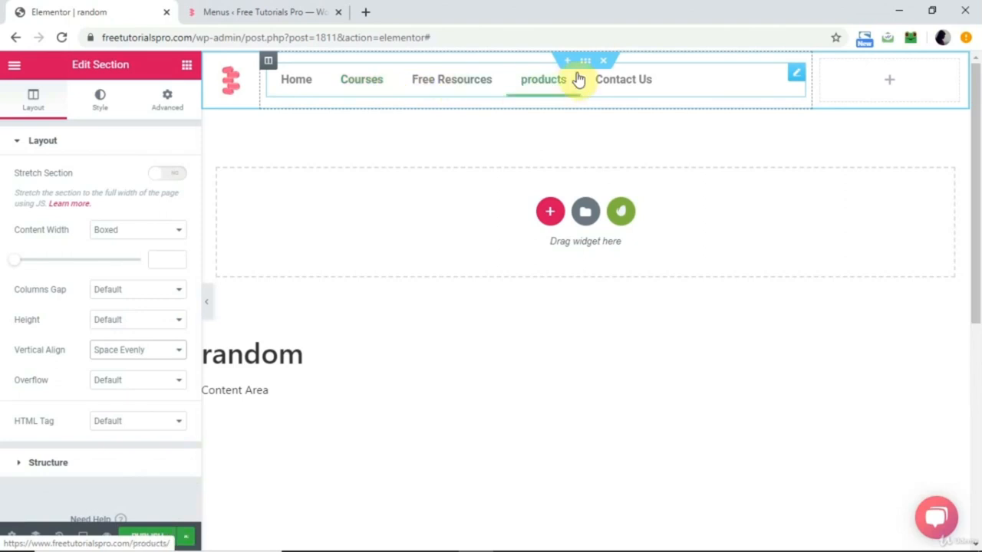
pyautogui.click(676, 84)
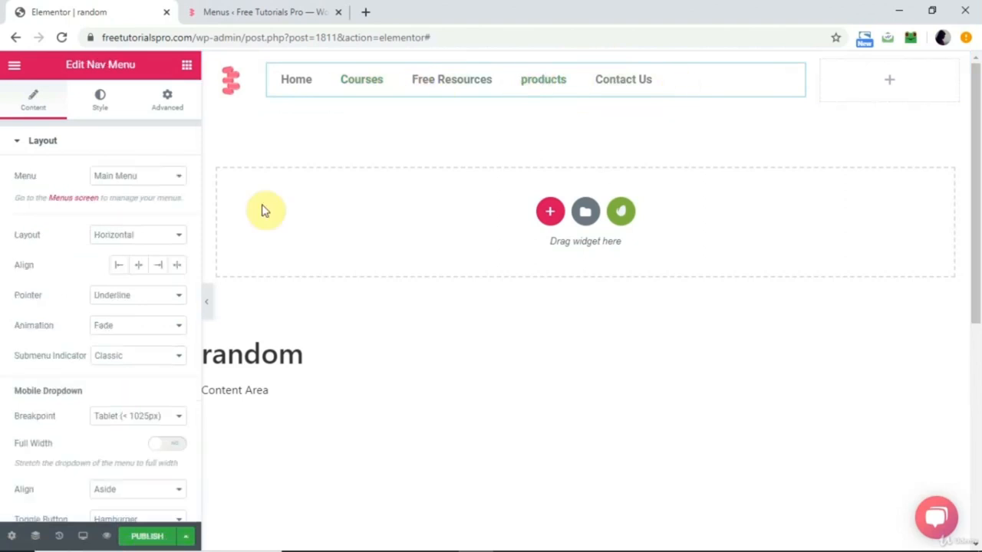
pyautogui.click(139, 267)
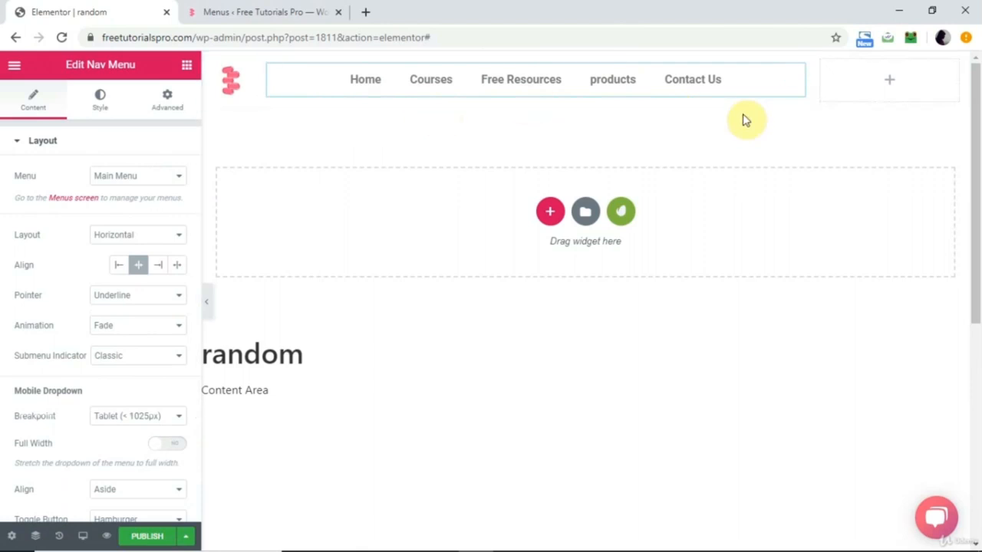
# Add a Social Icons widget to the header's empty third column and set its icon shape to Circle.
pyautogui.click(892, 84)
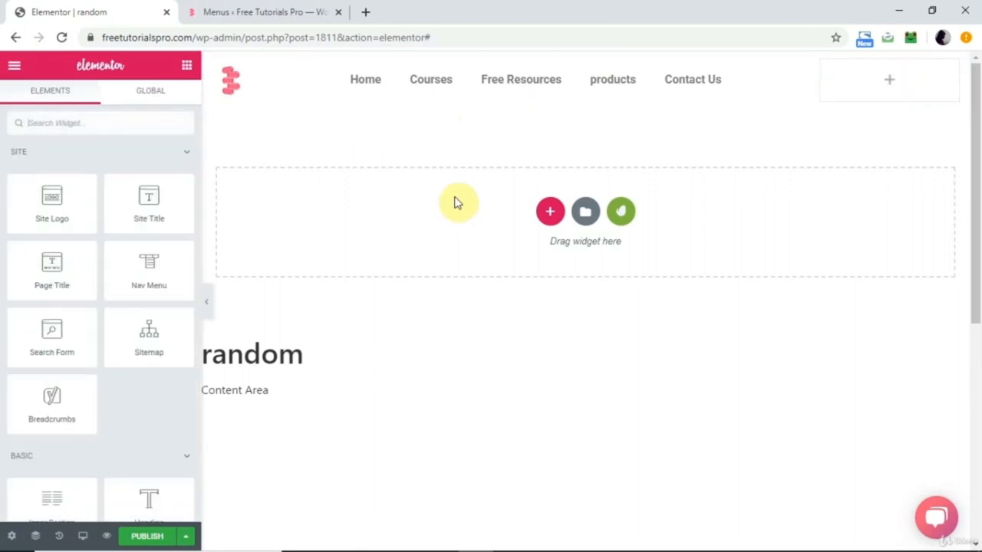
pyautogui.scroll(-6, 105, 412)
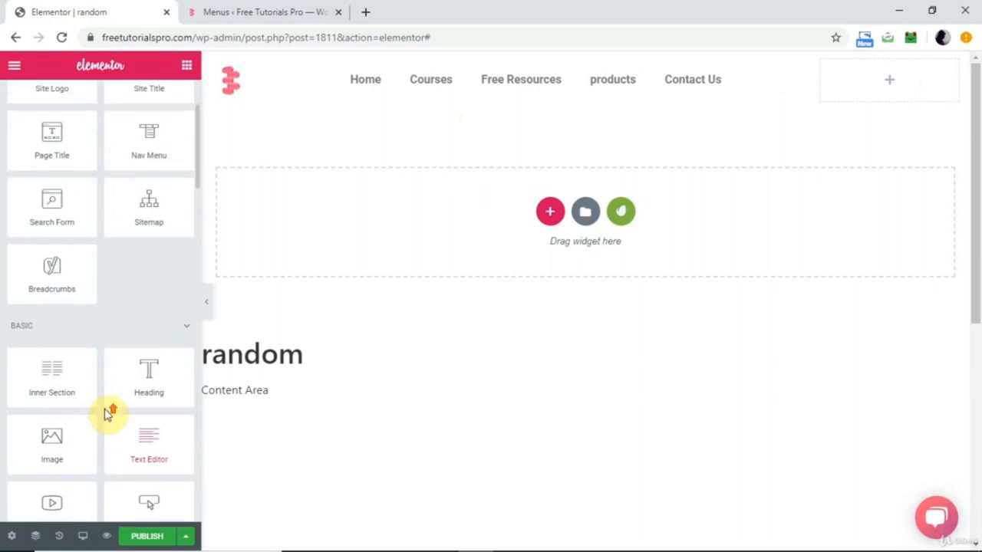
pyautogui.scroll(-8, 105, 415)
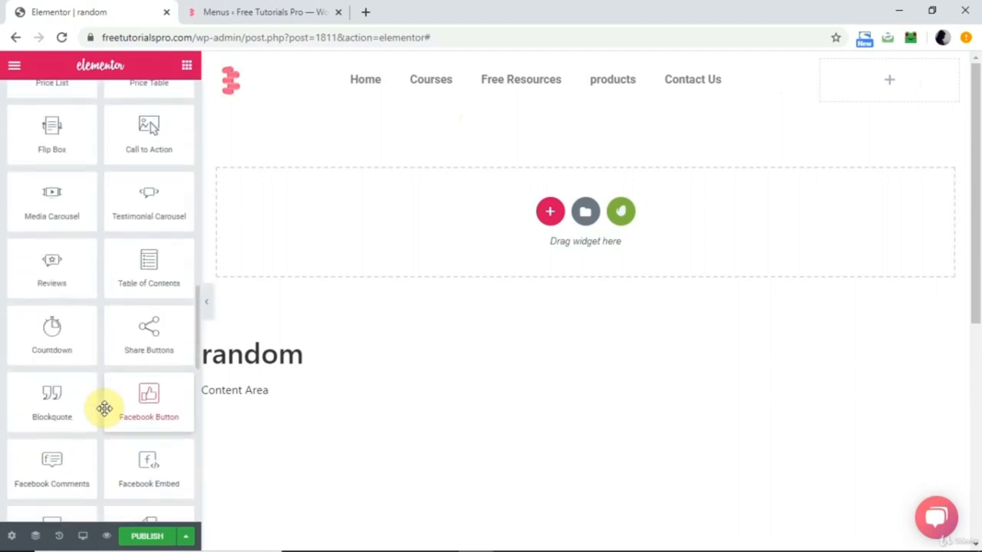
pyautogui.scroll(-10, 105, 408)
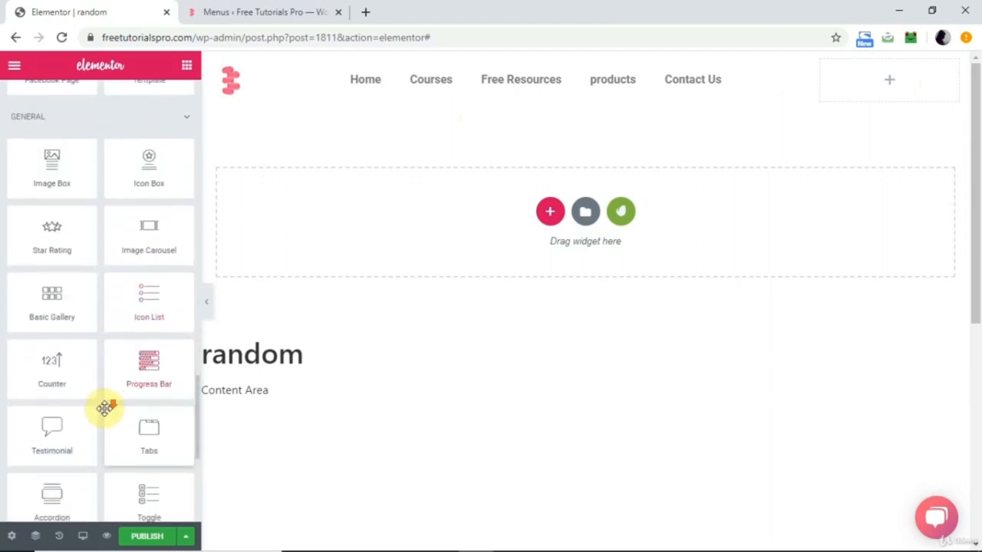
pyautogui.scroll(-2, 105, 408)
pyautogui.scroll(-1, 105, 408)
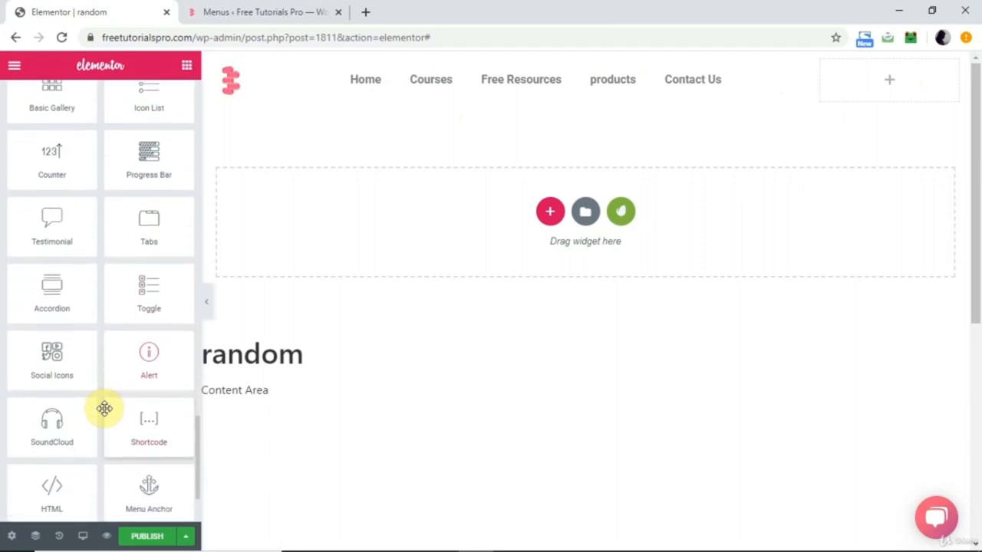
pyautogui.moveTo(59, 357); pyautogui.dragTo(887, 92)
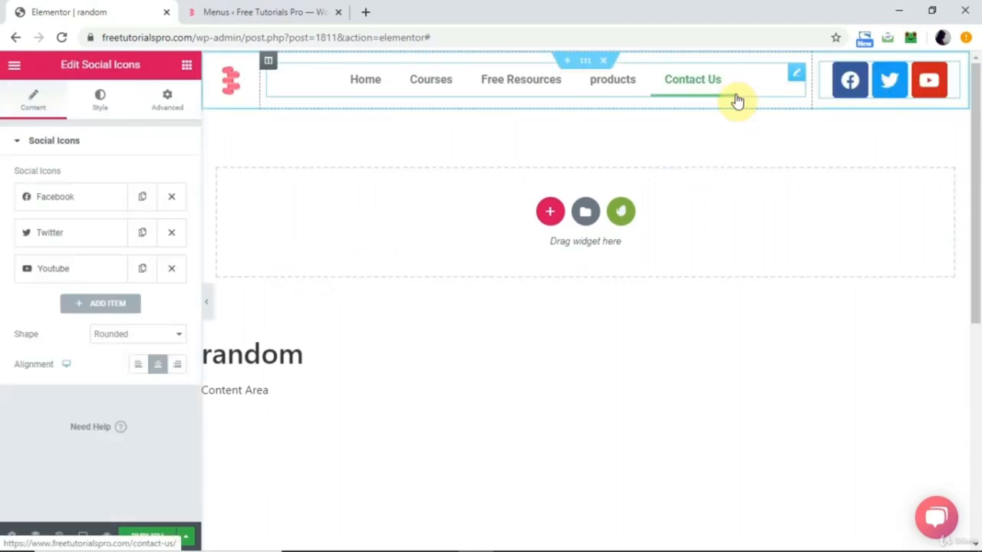
pyautogui.click(126, 338)
pyautogui.click(107, 373)
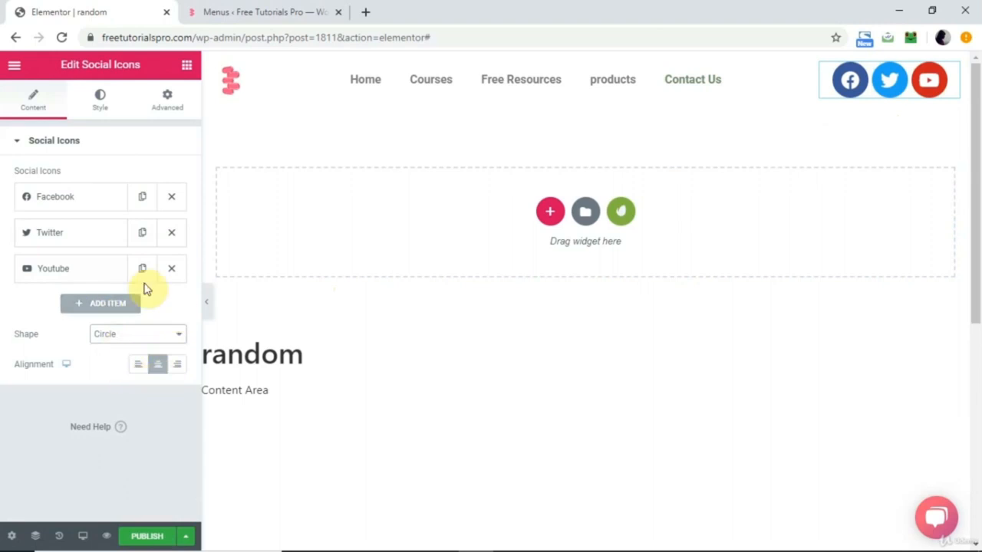
# Give the social icons a custom light red primary color and set their size to 16.
pyautogui.click(99, 106)
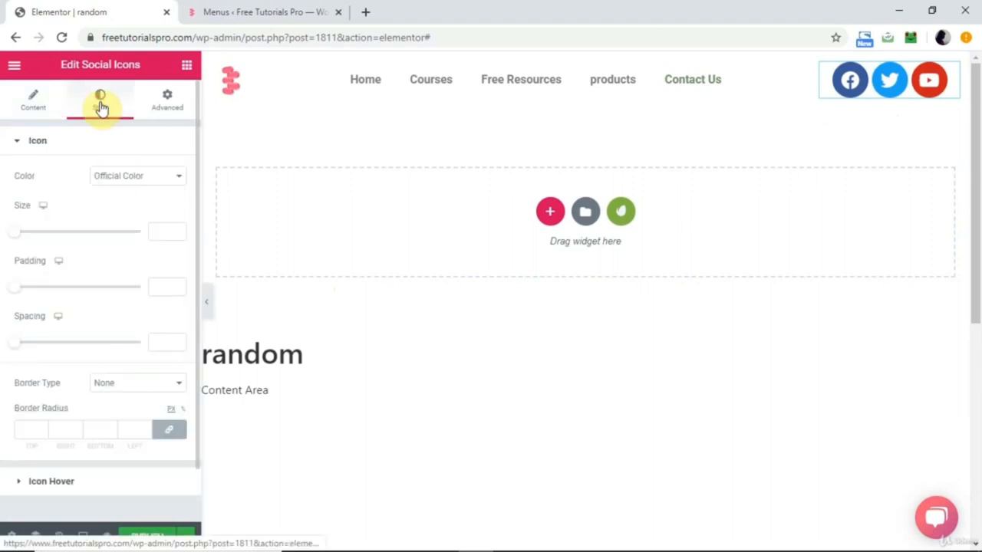
pyautogui.click(170, 175)
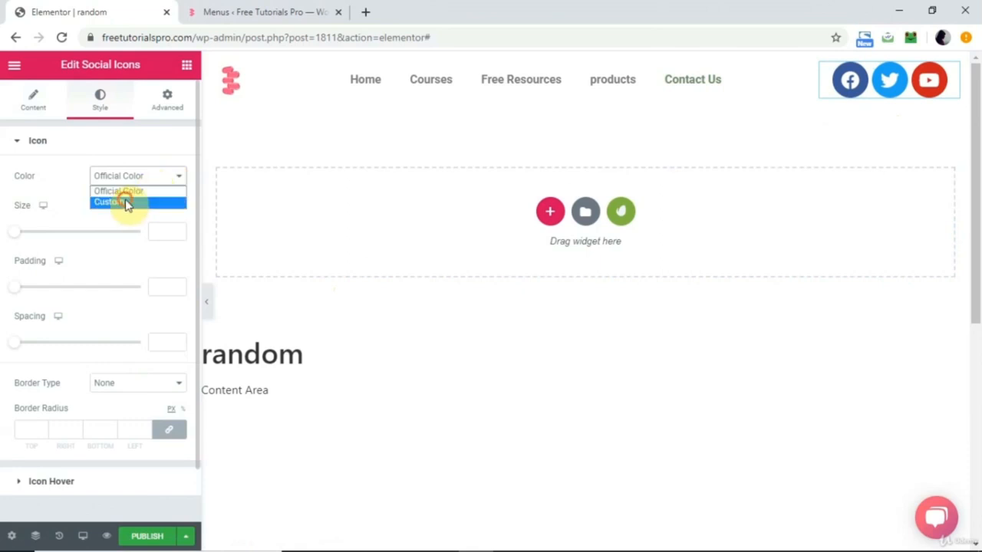
pyautogui.click(127, 203)
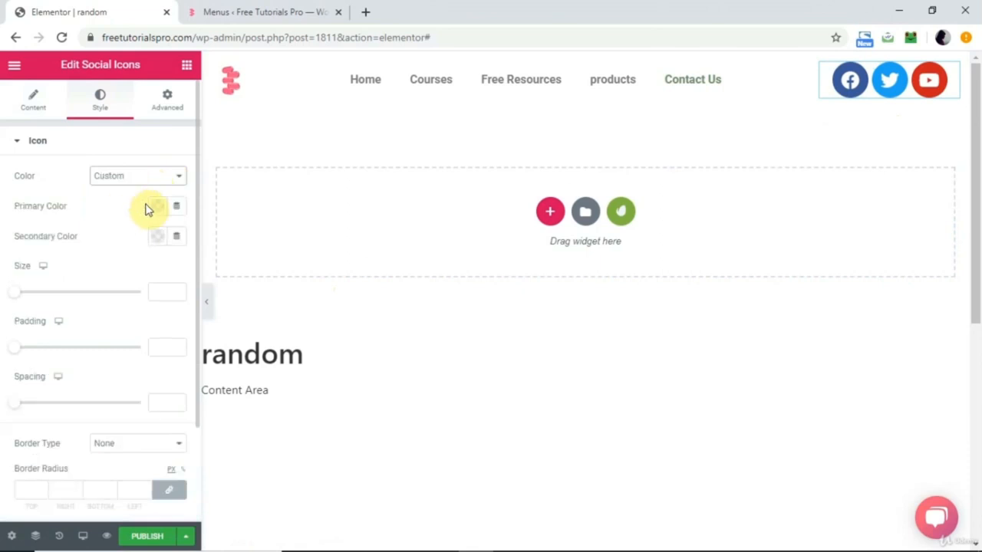
pyautogui.click(163, 216)
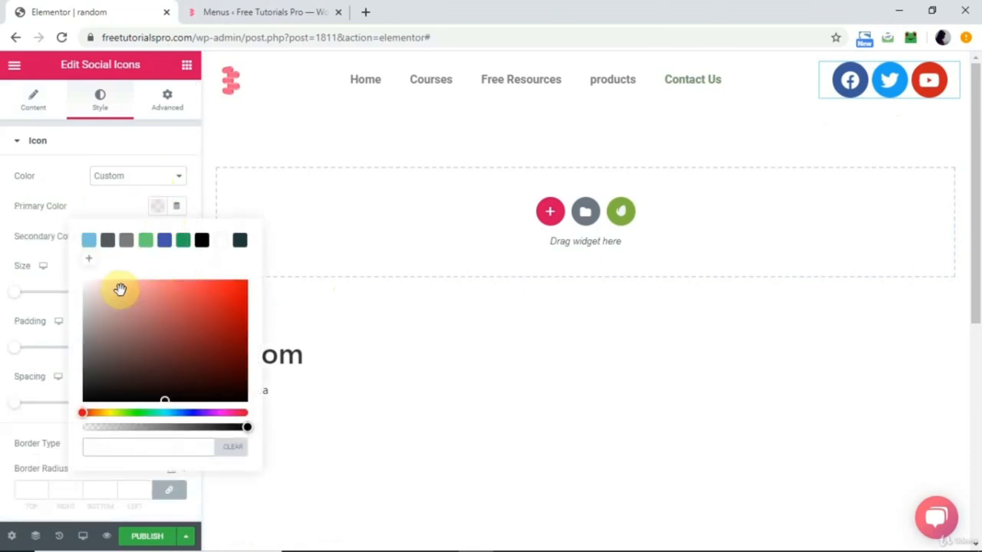
pyautogui.click(175, 289)
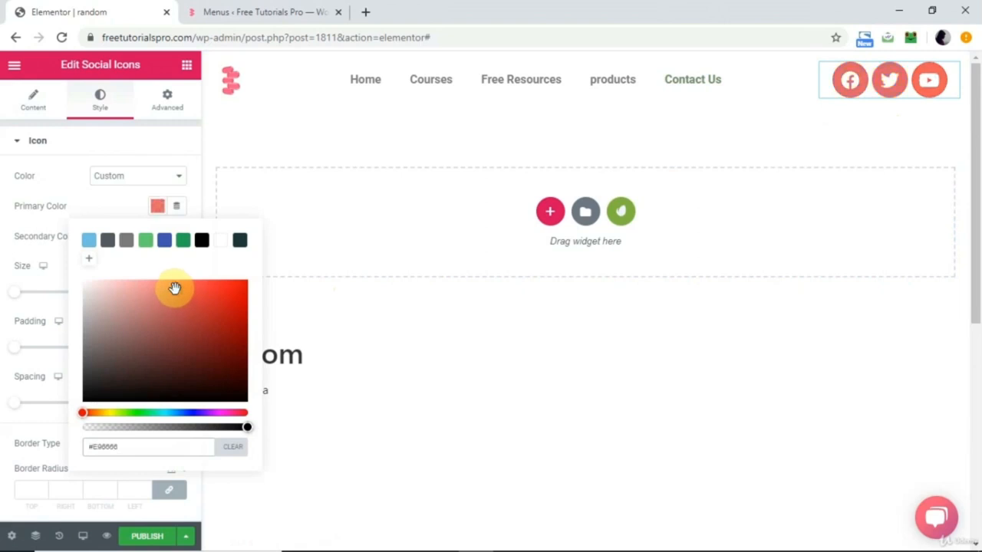
pyautogui.click(106, 206)
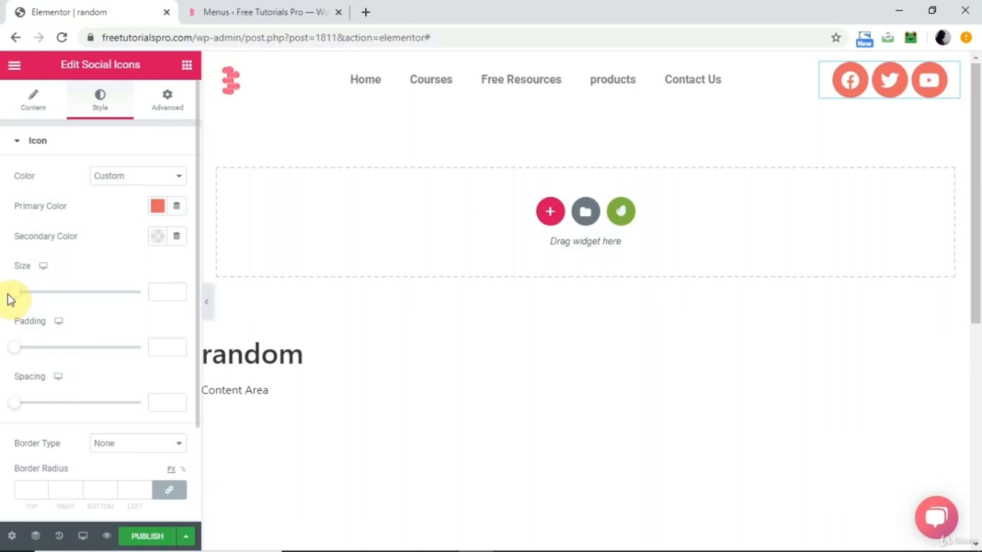
pyautogui.moveTo(17, 298); pyautogui.dragTo(18, 296)
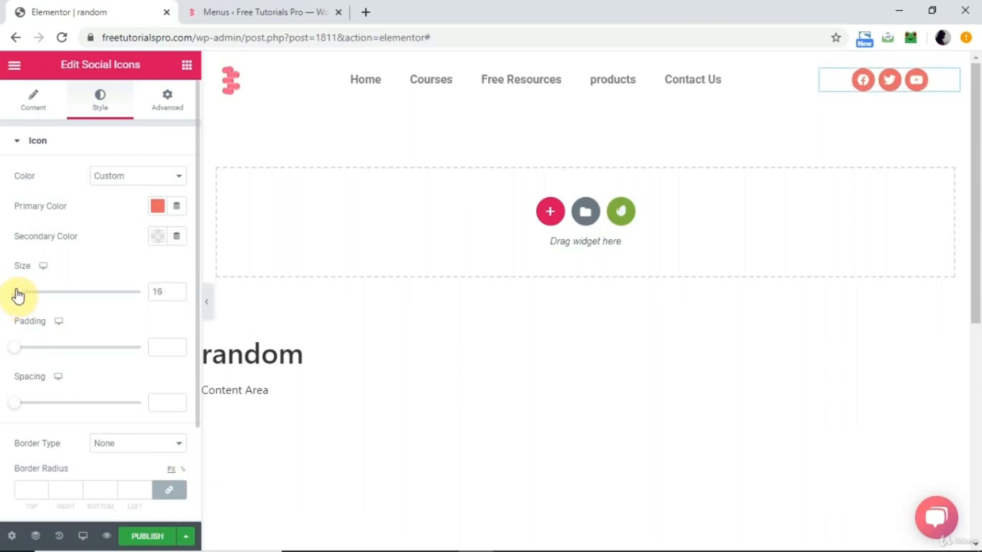
# Add a fourth item to the Social Icons widget and give it the LinkedIn icon from the icon library.
pyautogui.click(25, 98)
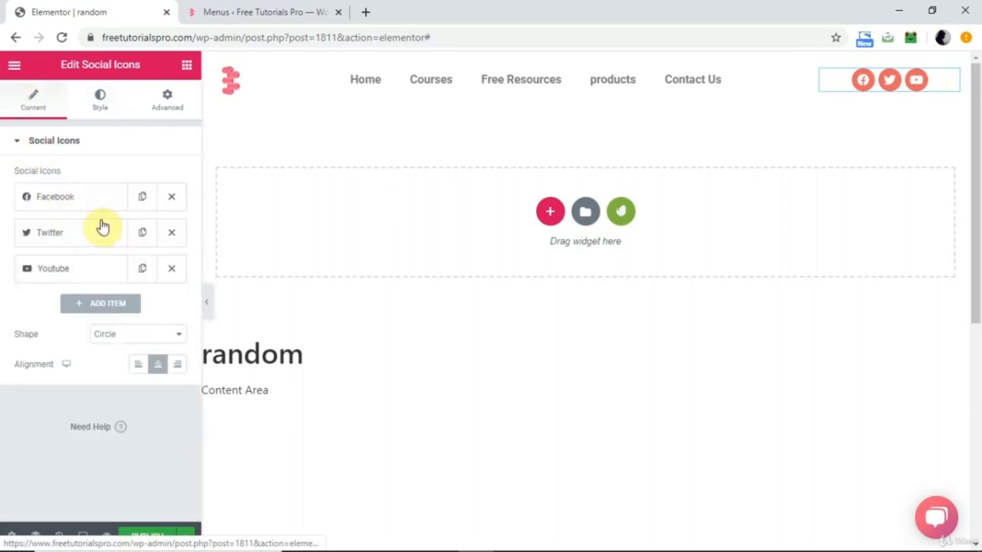
pyautogui.click(100, 304)
pyautogui.moveTo(94, 353)
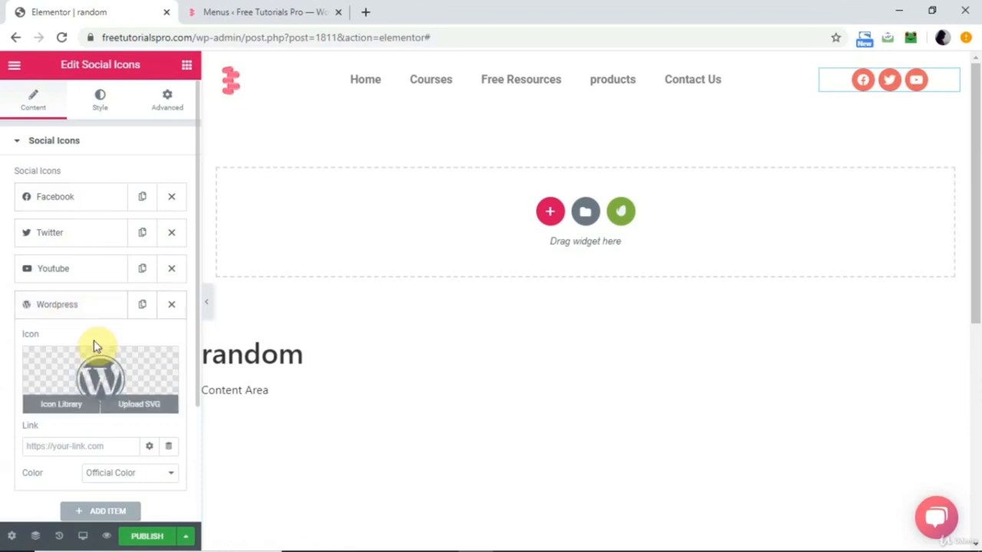
pyautogui.click(89, 371)
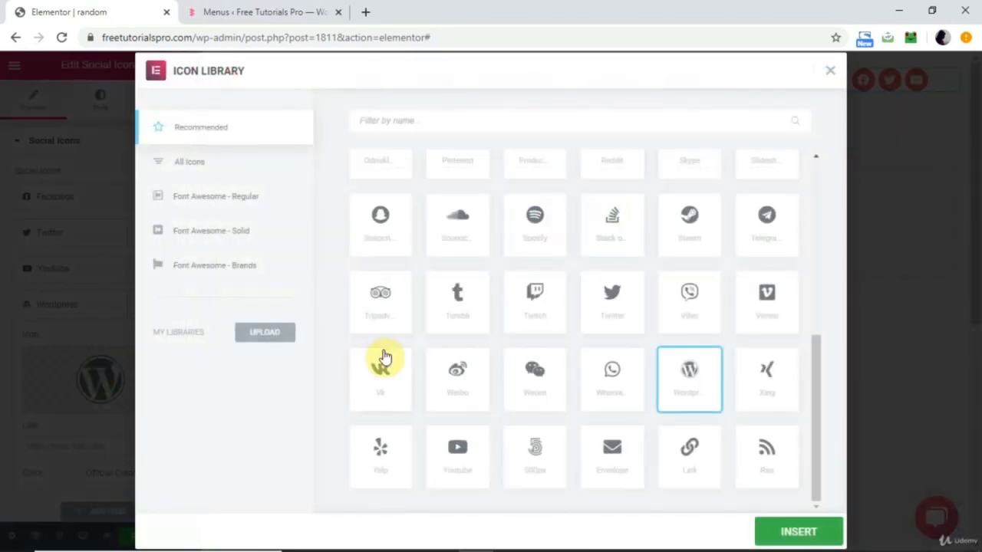
pyautogui.click(484, 113)
pyautogui.write('linked')
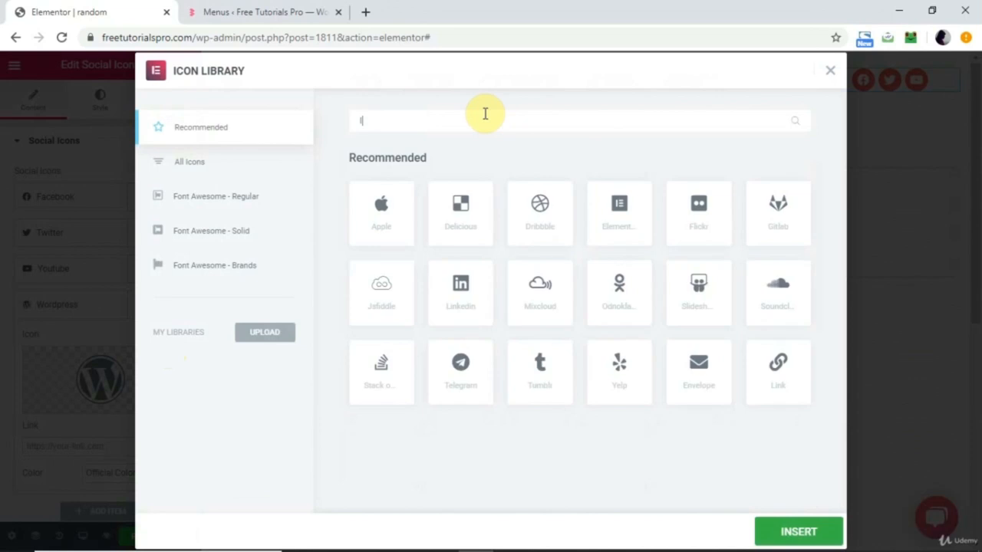
pyautogui.click(378, 215)
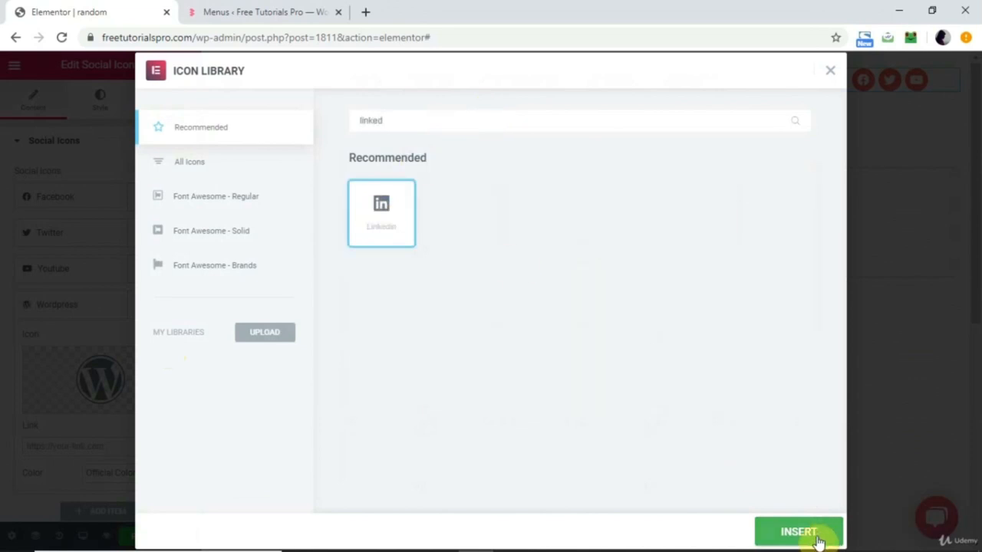
pyautogui.click(816, 532)
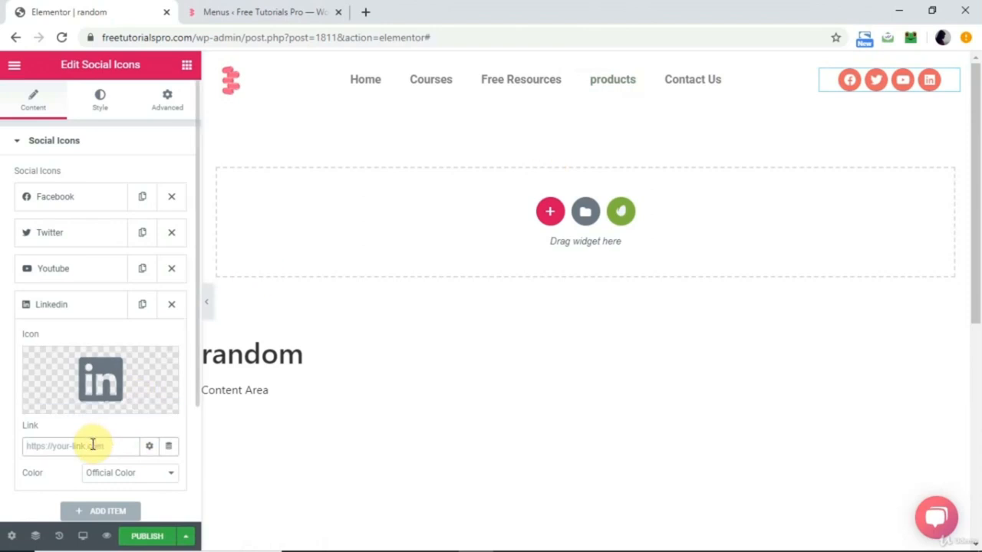
# Open the YouTube, Twitter and Facebook items of the Social Icons widget to review their link settings.
pyautogui.click(90, 270)
pyautogui.click(65, 411)
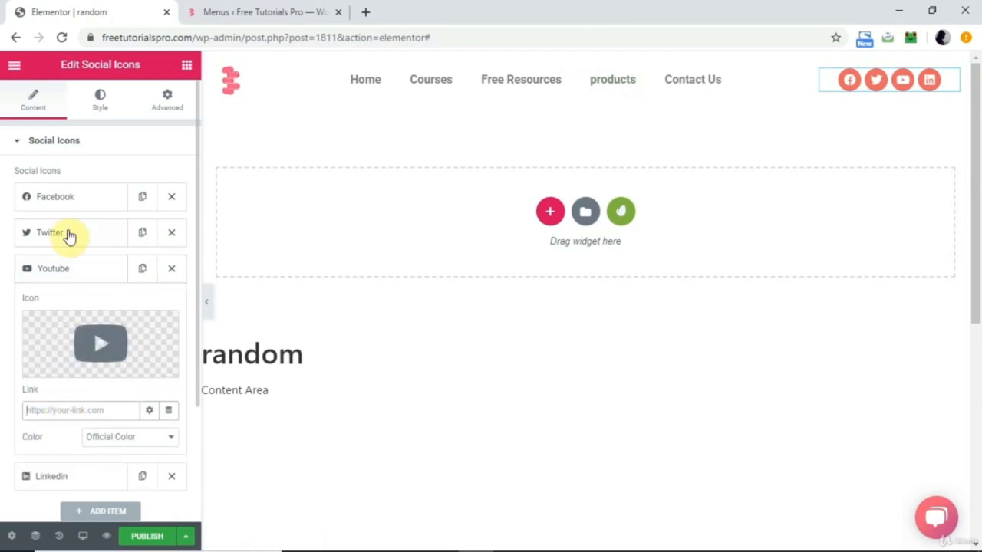
pyautogui.click(65, 234)
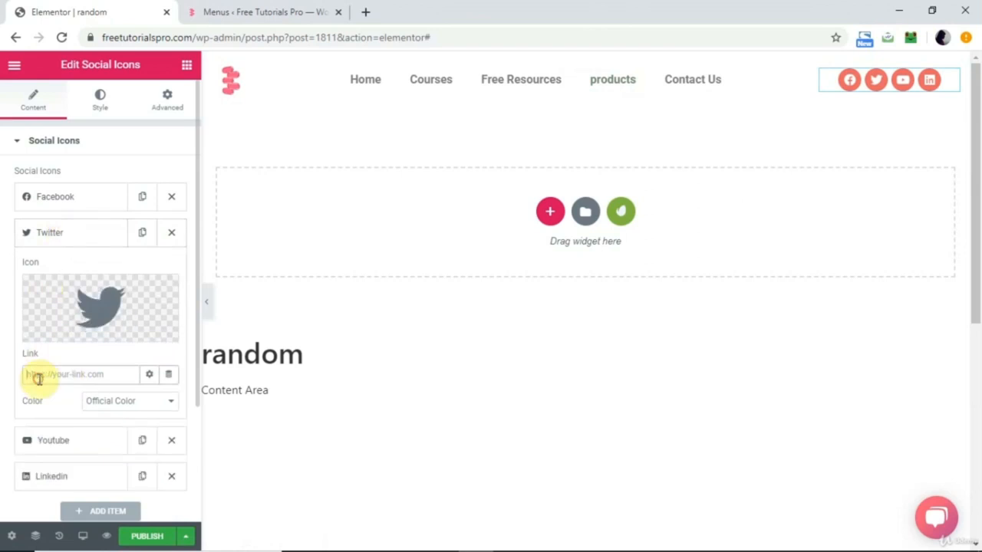
pyautogui.click(66, 194)
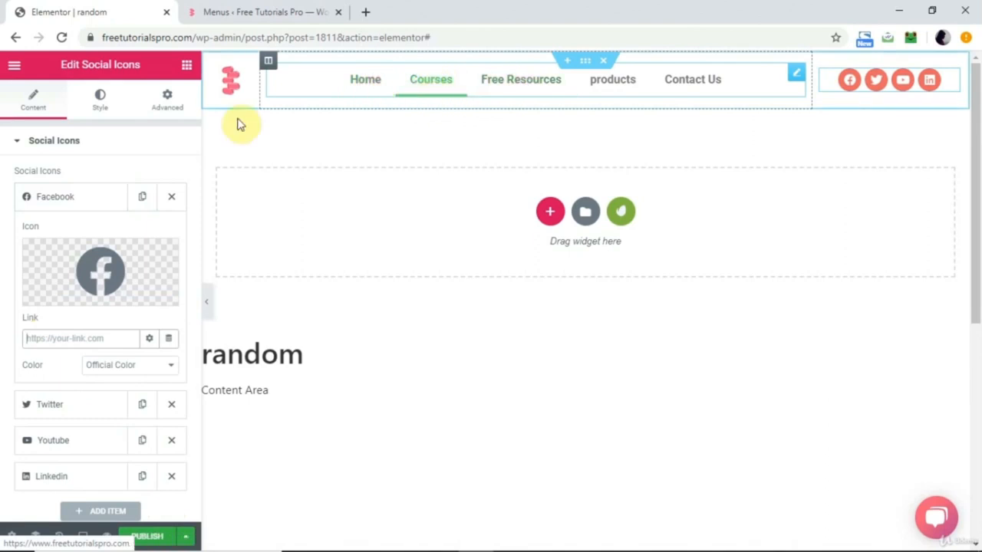
# Copy the color code of the social icons' primary color from the Icon style settings.
pyautogui.click(100, 100)
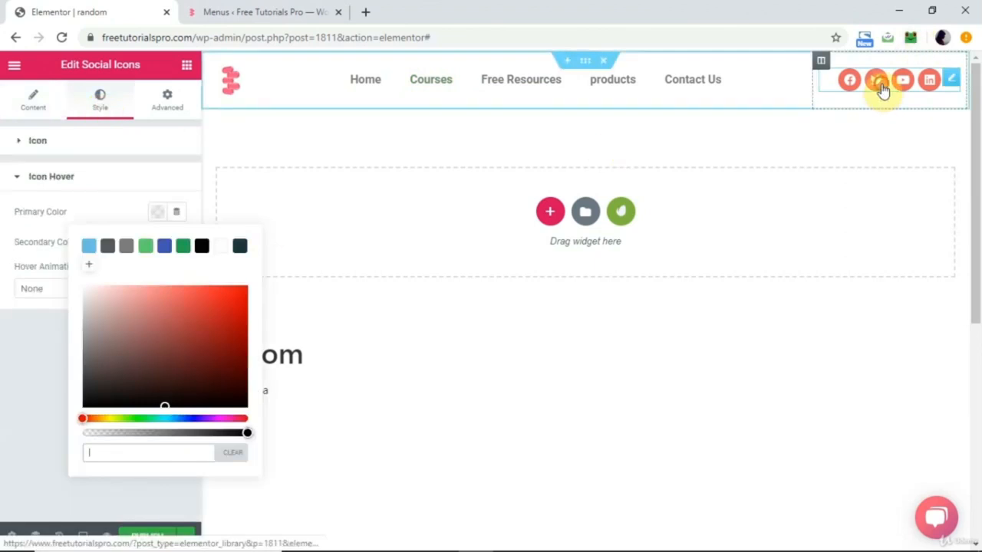
pyautogui.click(881, 86)
pyautogui.click(156, 208)
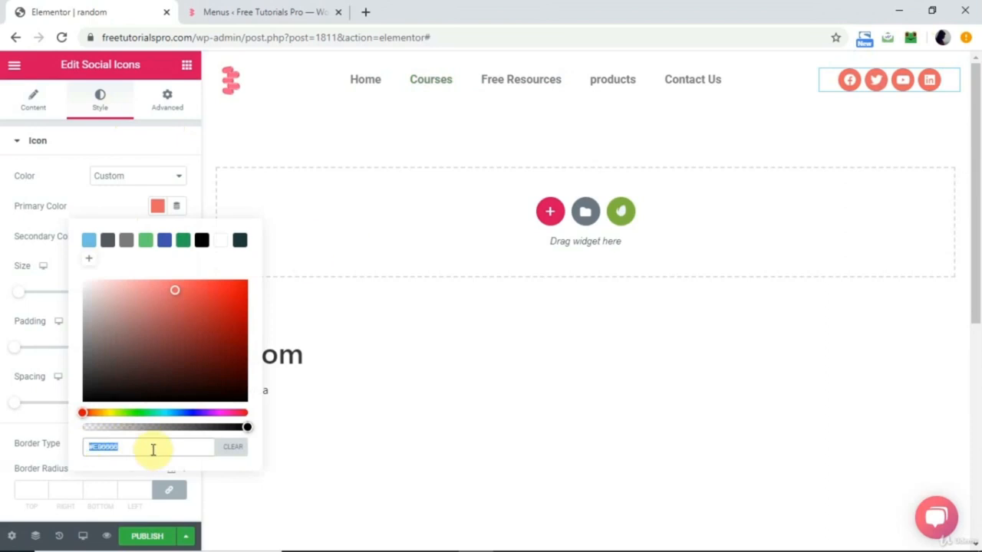
# Set the Nav Menu's hover text color and hover pointer color to #E96666.
pyautogui.click(526, 84)
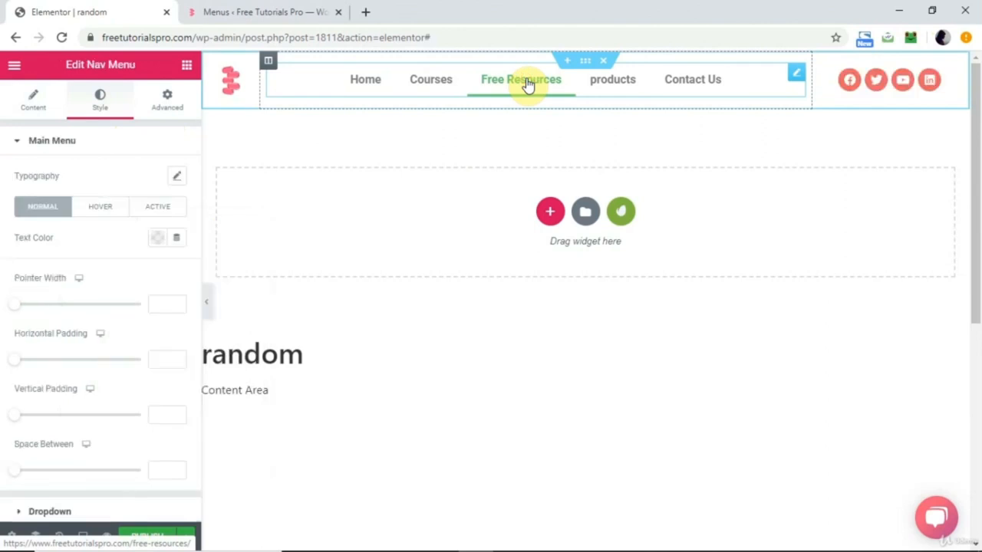
pyautogui.click(100, 215)
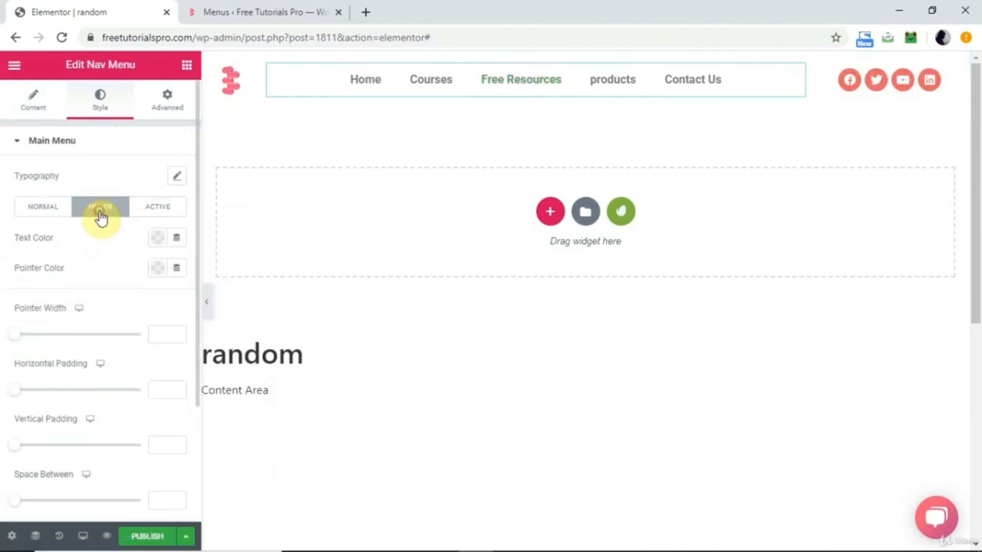
pyautogui.click(159, 243)
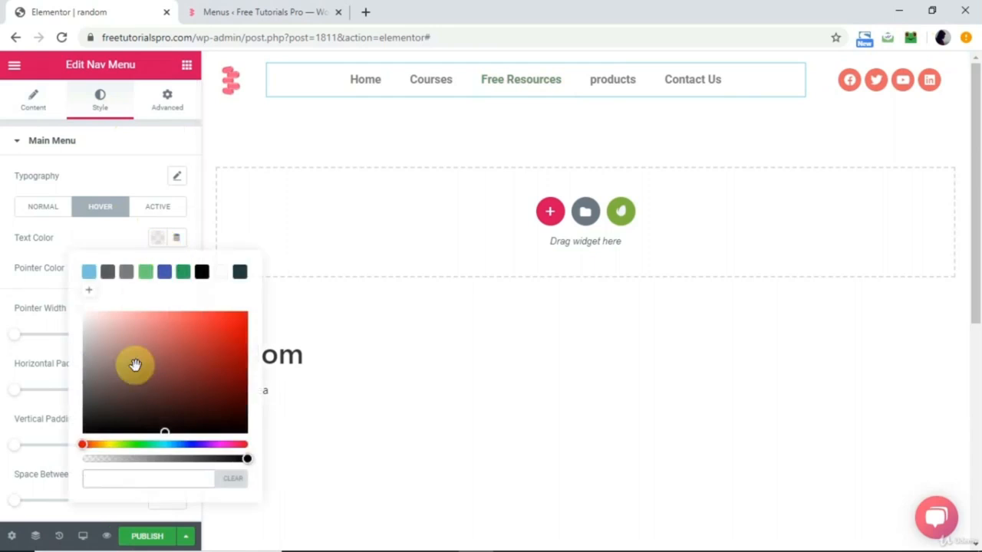
pyautogui.click(108, 240)
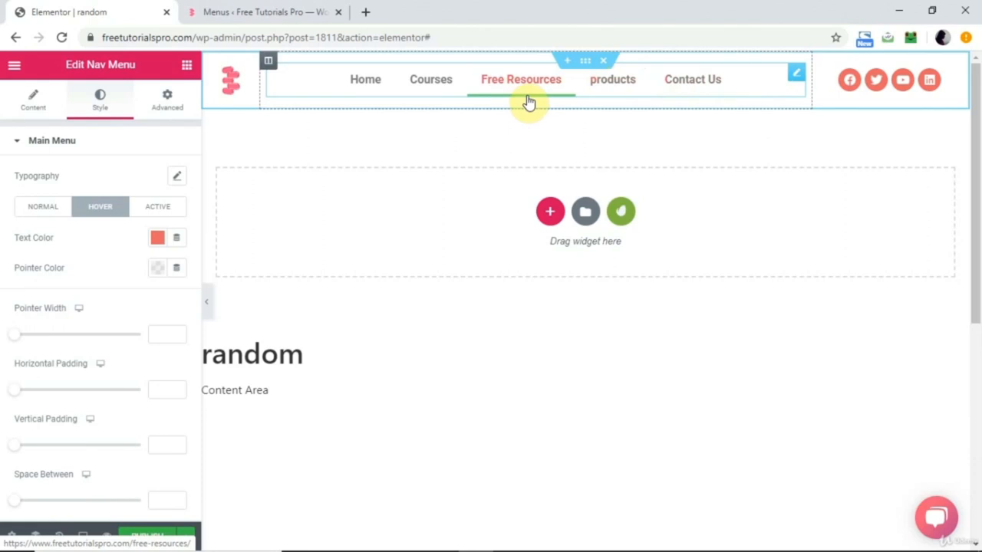
pyautogui.click(156, 270)
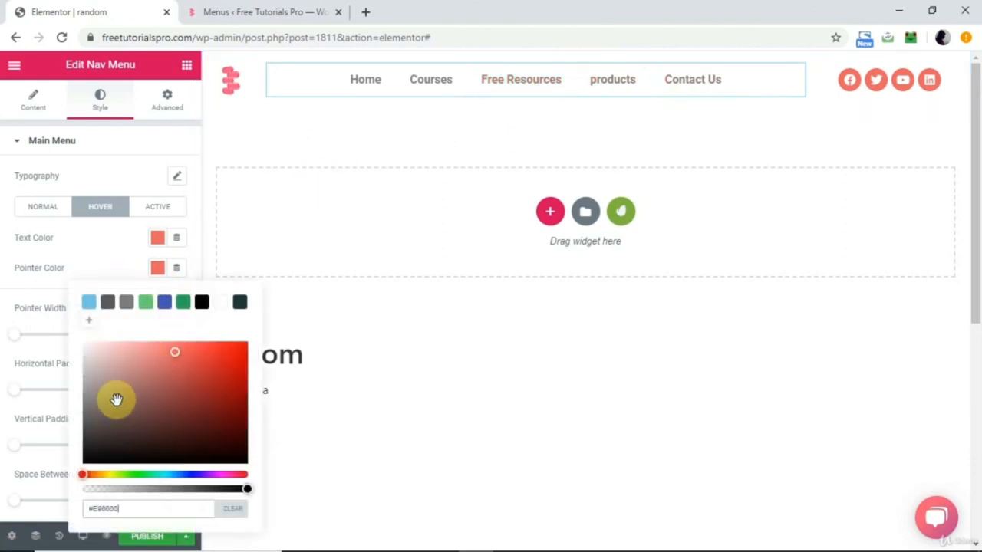
pyautogui.click(99, 232)
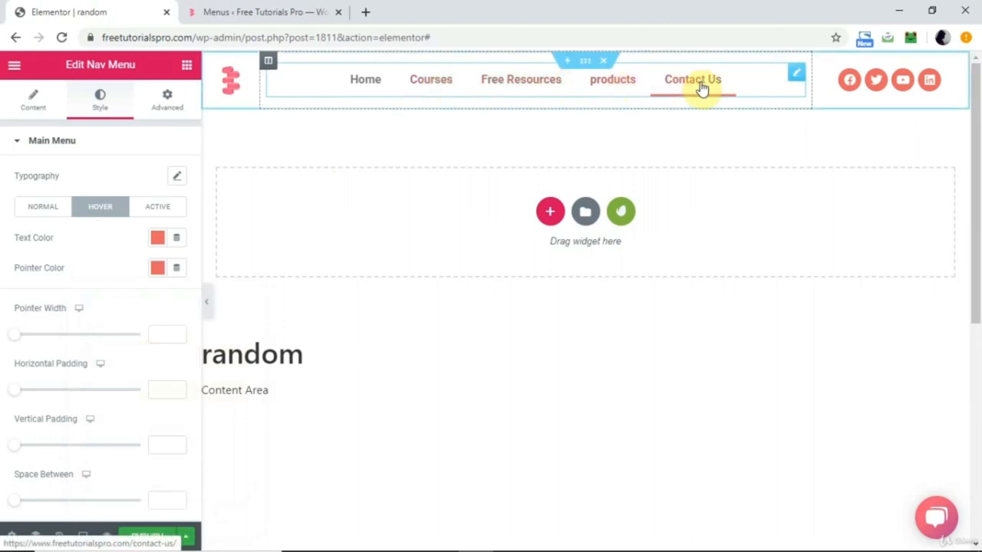
# Try the Framed pointer style on the Nav Menu, and settle on None for the pointer.
pyautogui.scroll(-3, 99, 361)
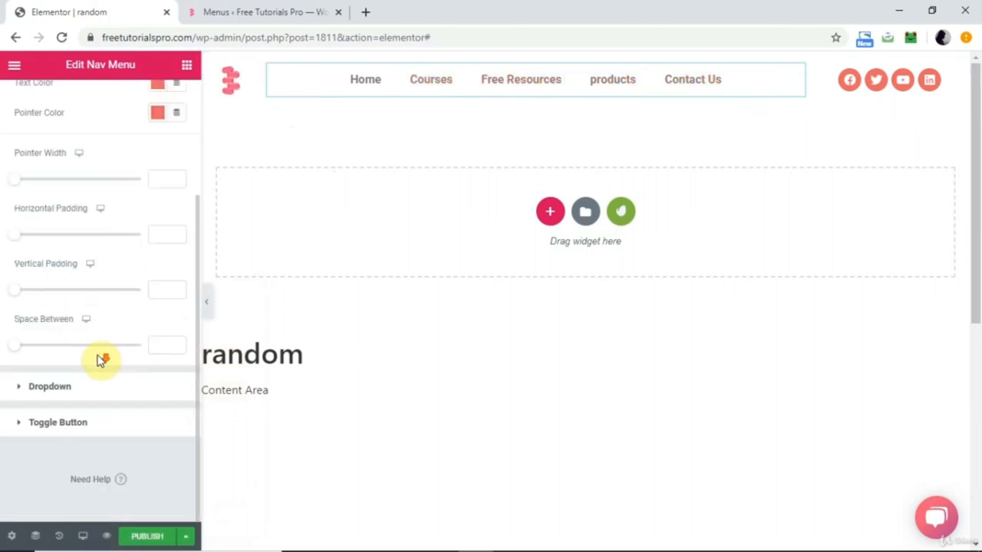
pyautogui.scroll(3, 101, 360)
pyautogui.click(33, 99)
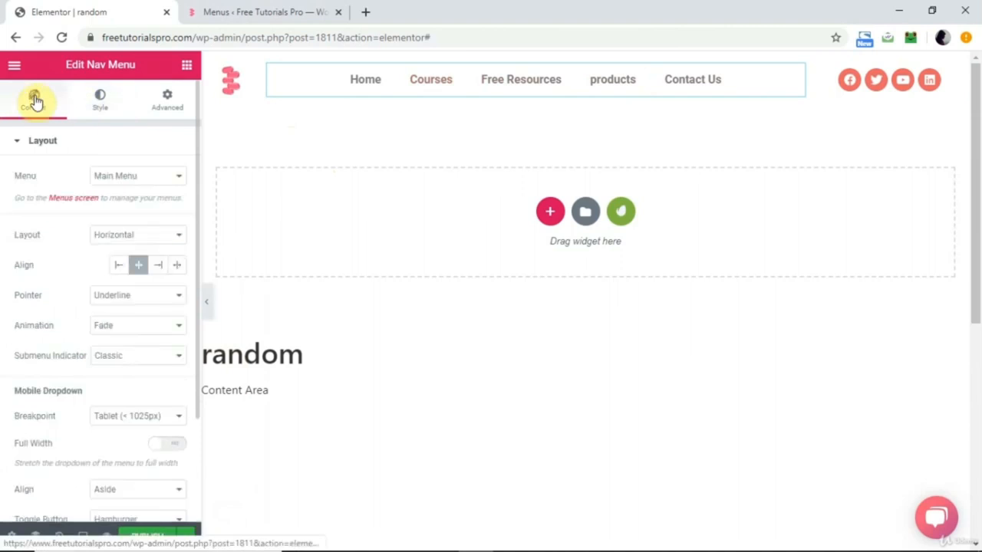
pyautogui.click(128, 300)
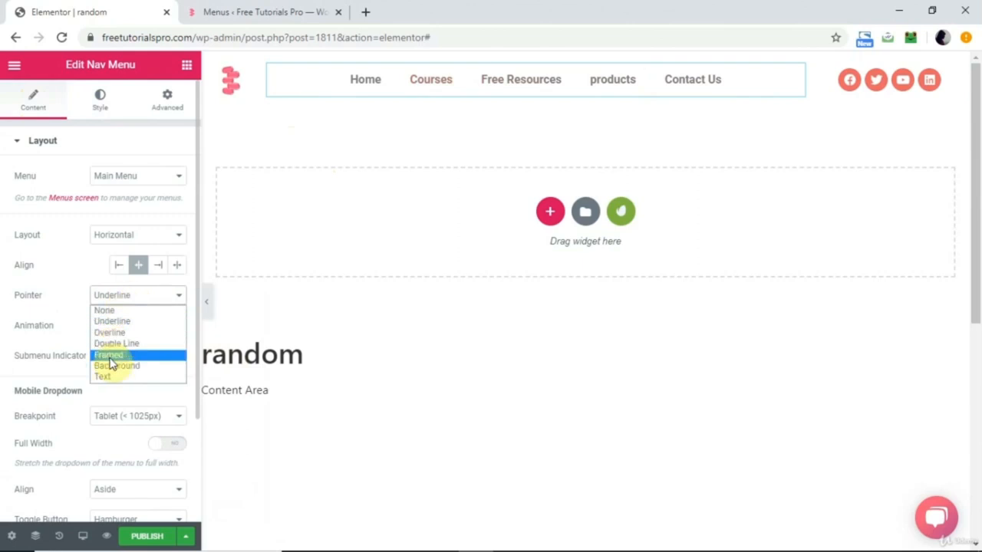
pyautogui.click(110, 357)
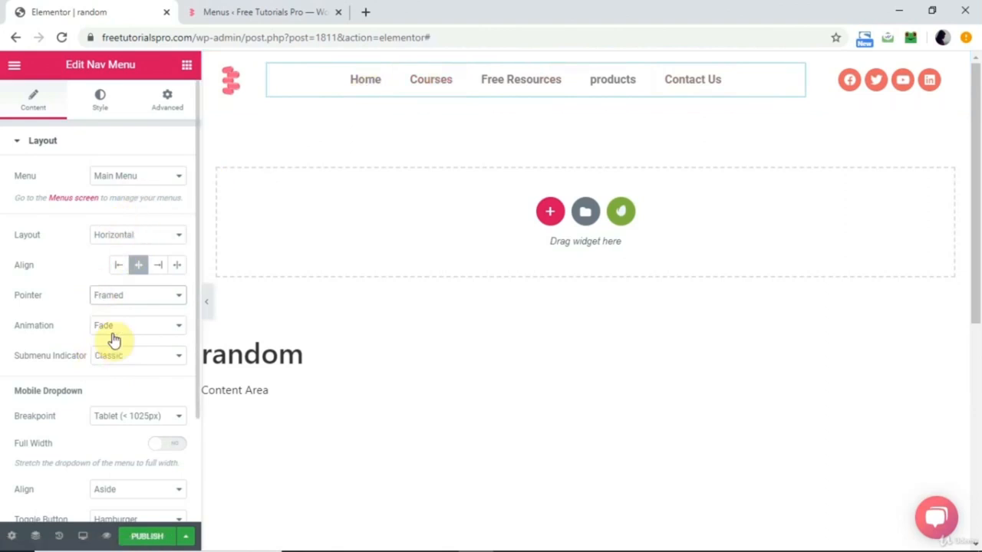
pyautogui.click(156, 295)
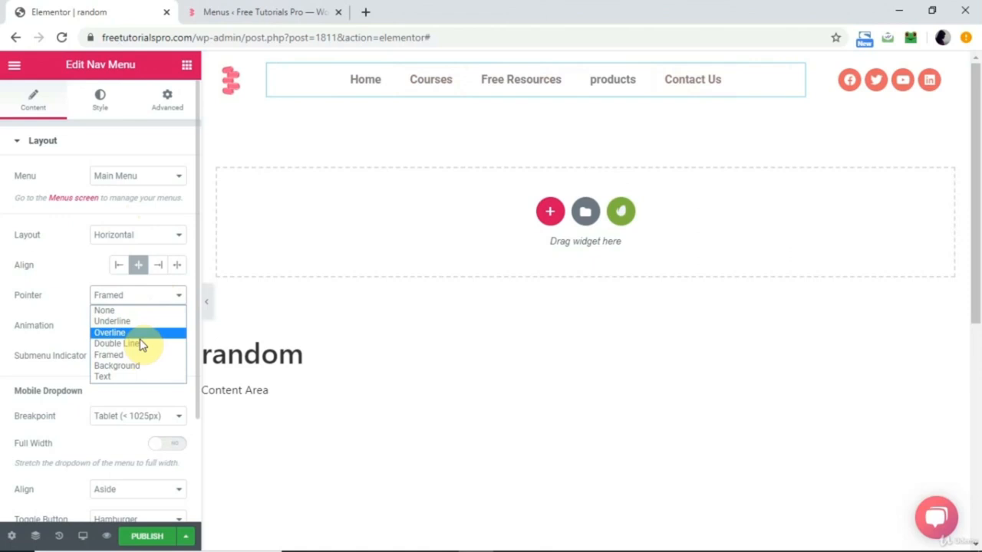
pyautogui.click(108, 309)
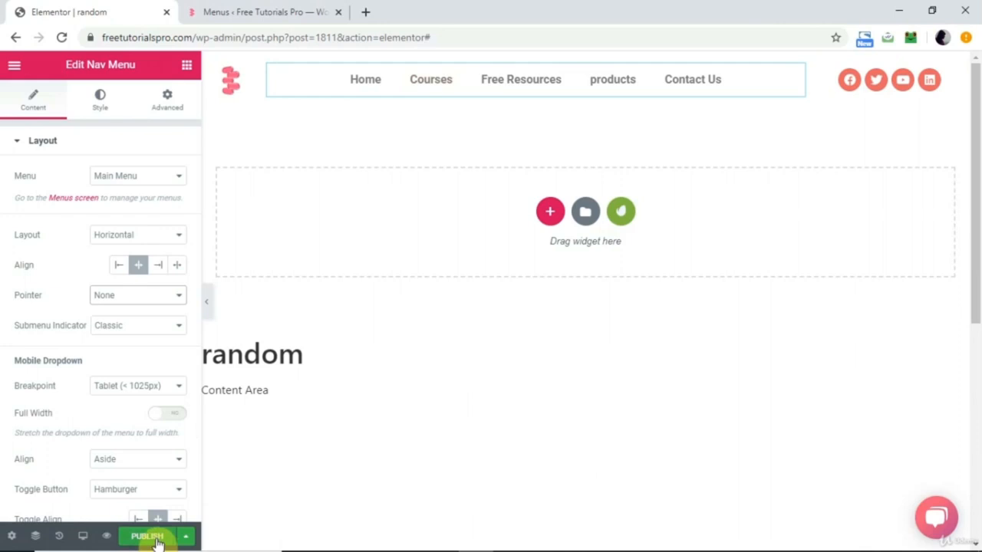
# Add a display condition that includes the header on Singular, Pages, Home, and save it to publish the header.
pyautogui.click(183, 539)
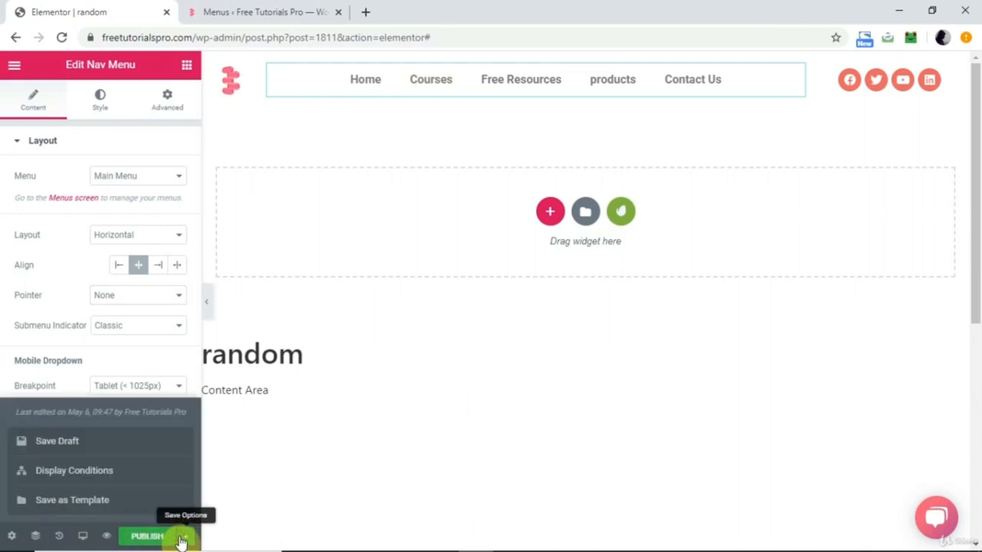
pyautogui.click(89, 473)
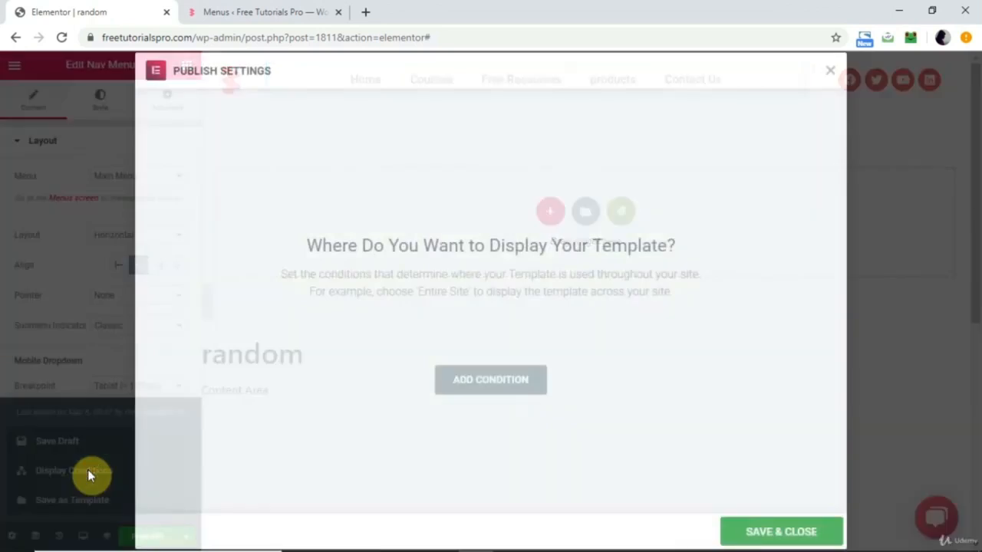
pyautogui.click(478, 393)
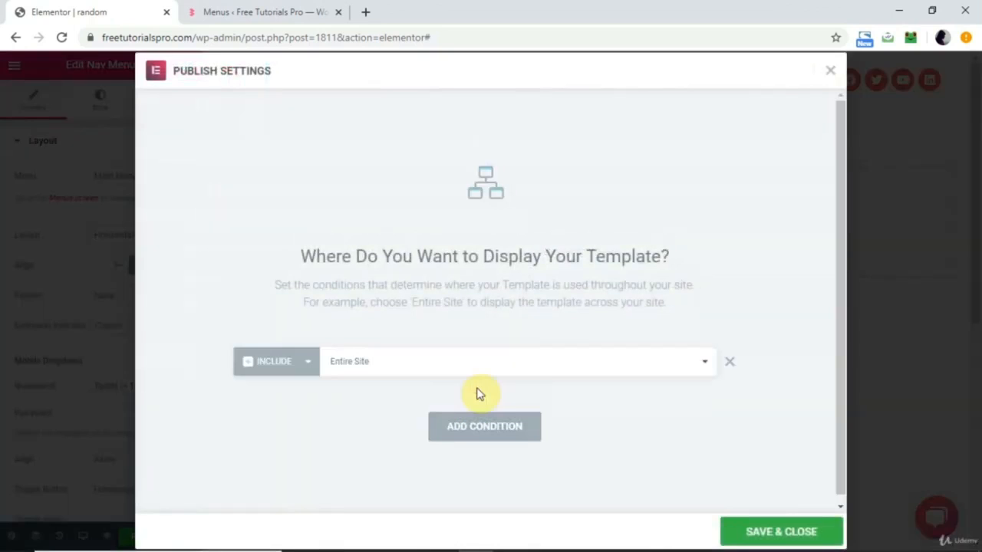
pyautogui.click(390, 364)
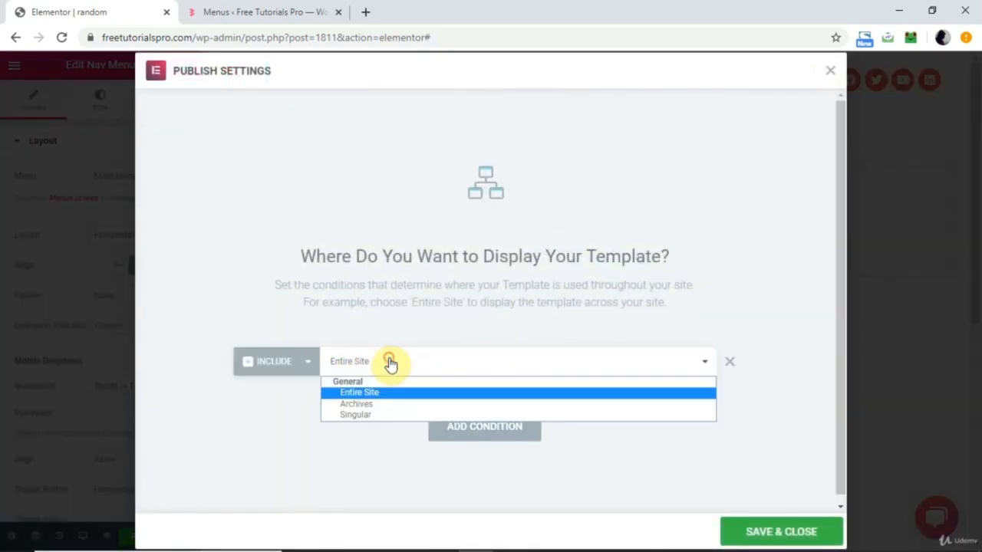
pyautogui.click(365, 418)
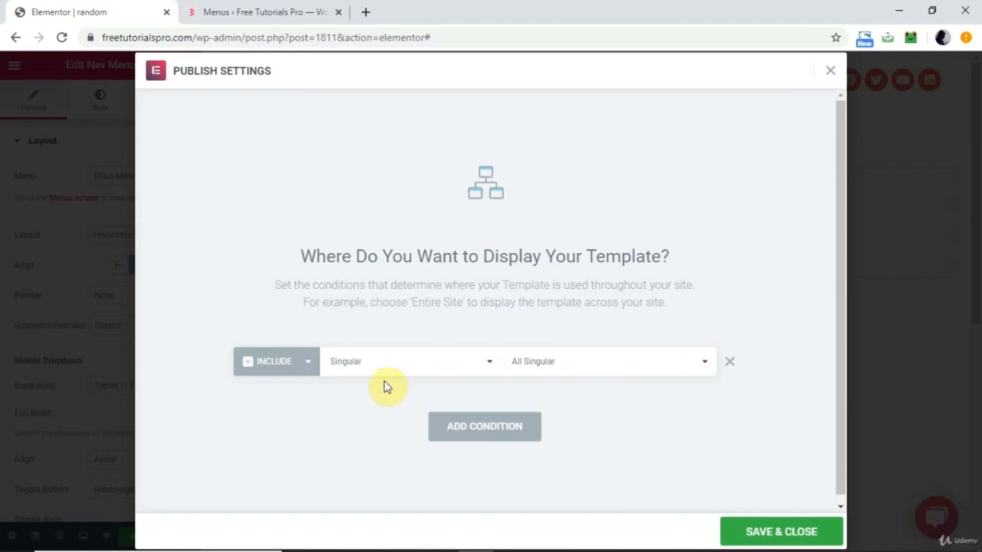
pyautogui.click(585, 369)
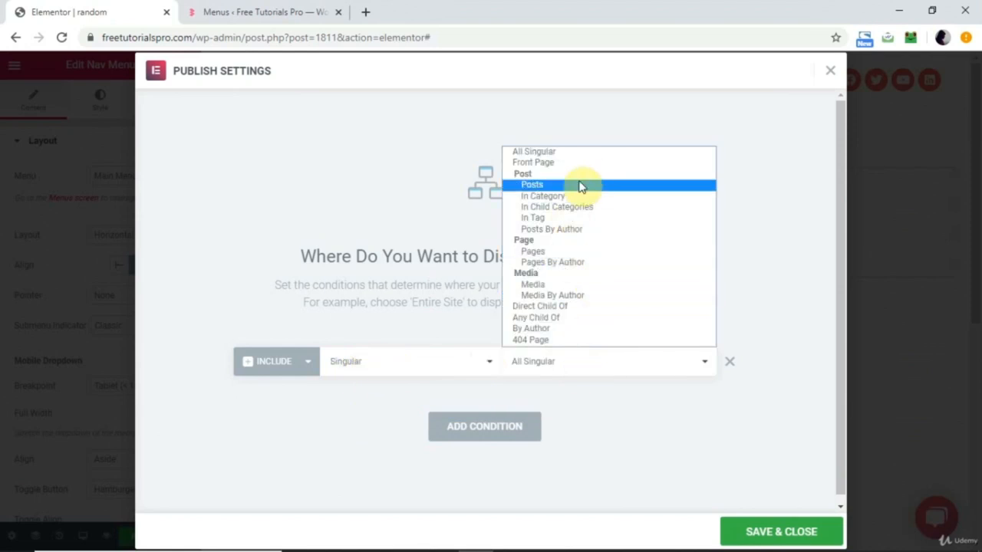
pyautogui.click(568, 251)
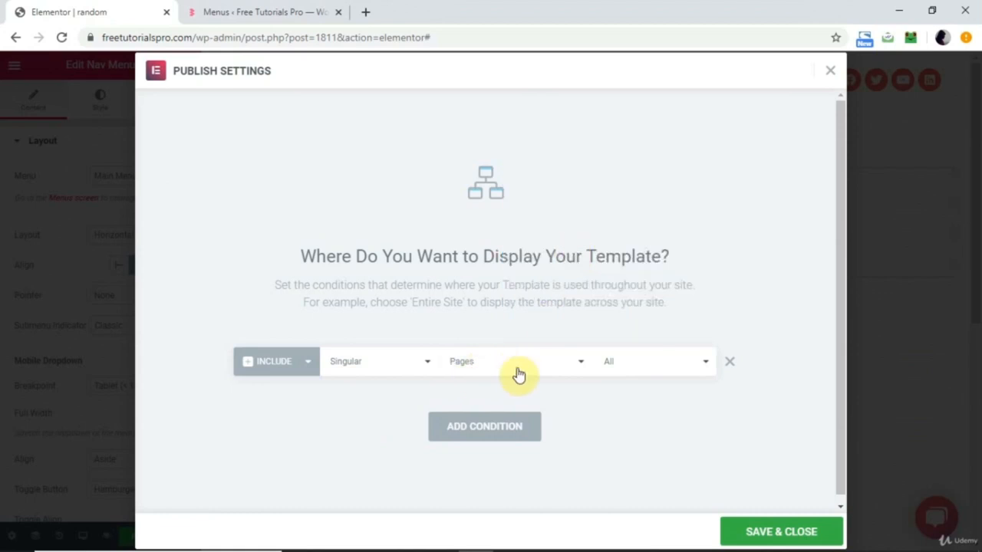
pyautogui.click(649, 364)
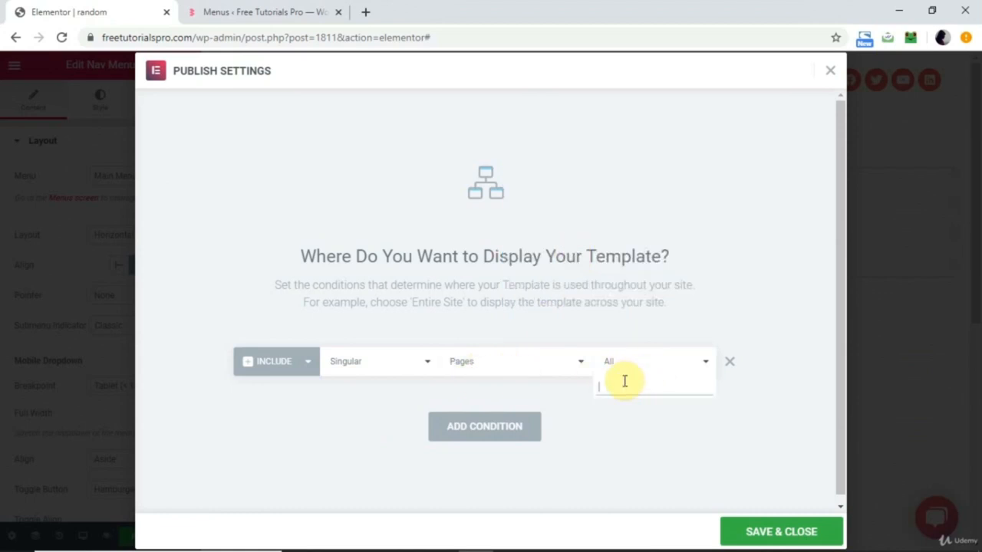
pyautogui.write('home')
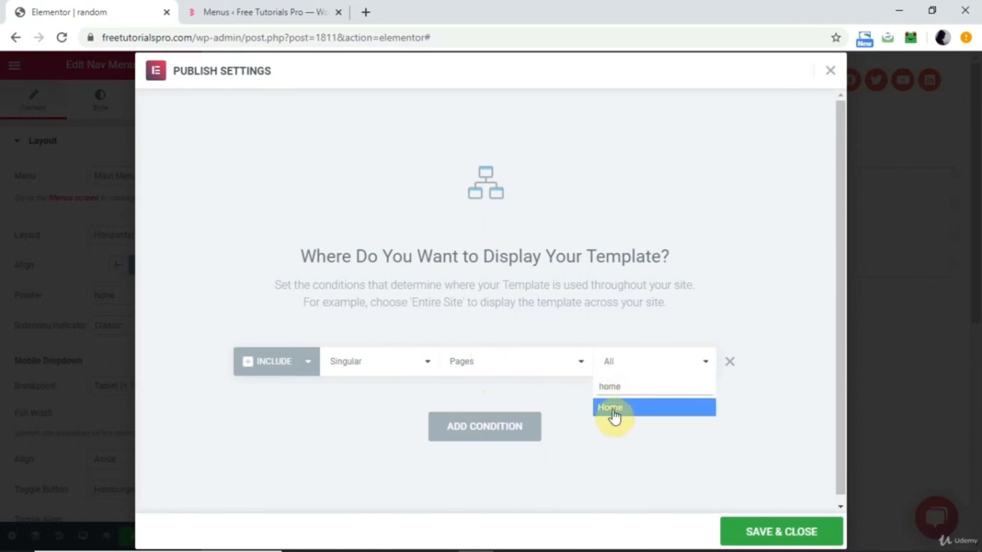
pyautogui.click(613, 411)
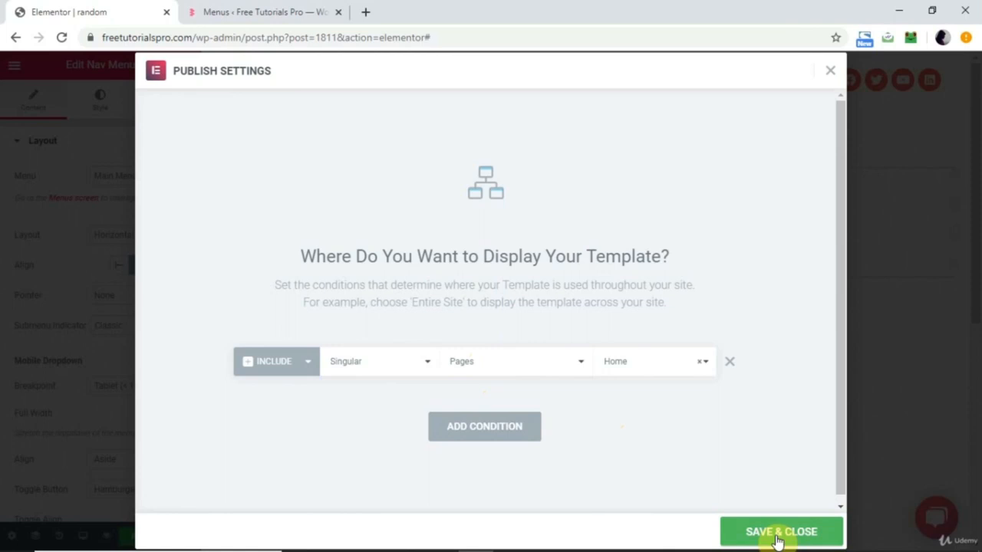
pyautogui.click(802, 530)
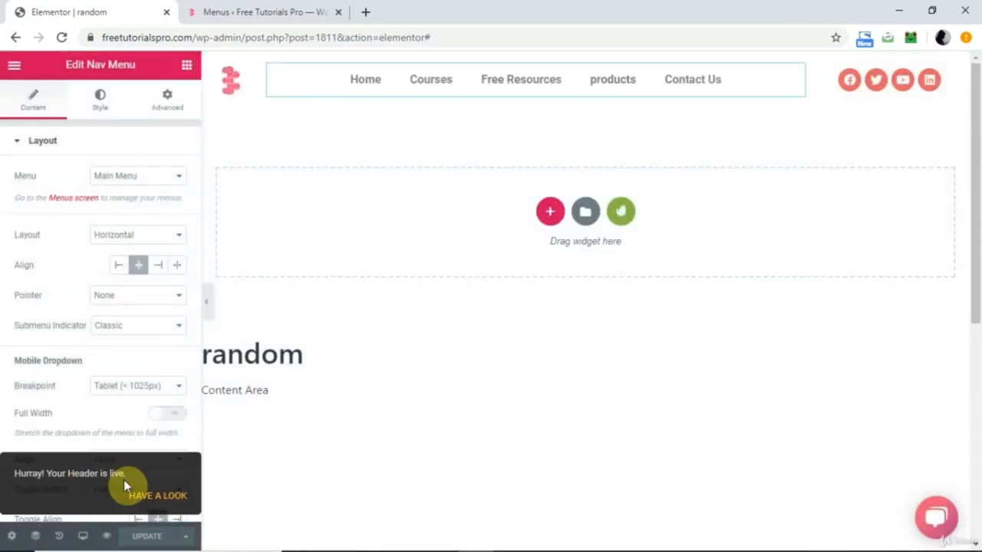
# Open freetutorialspro.com in a new browser tab to view the published header on the home page.
pyautogui.click(368, 11)
pyautogui.write('fre')
pyautogui.press('Right')
pyautogui.press('BackSpace')
pyautogui.press('BackSpace')
pyautogui.press('BackSpace')
pyautogui.press('BackSpace')
pyautogui.press('BackSpace')
pyautogui.press('BackSpace')
pyautogui.press('BackSpace')
pyautogui.press('BackSpace')
pyautogui.press('BackSpace')
pyautogui.press('BackSpace')
pyautogui.press('Return')
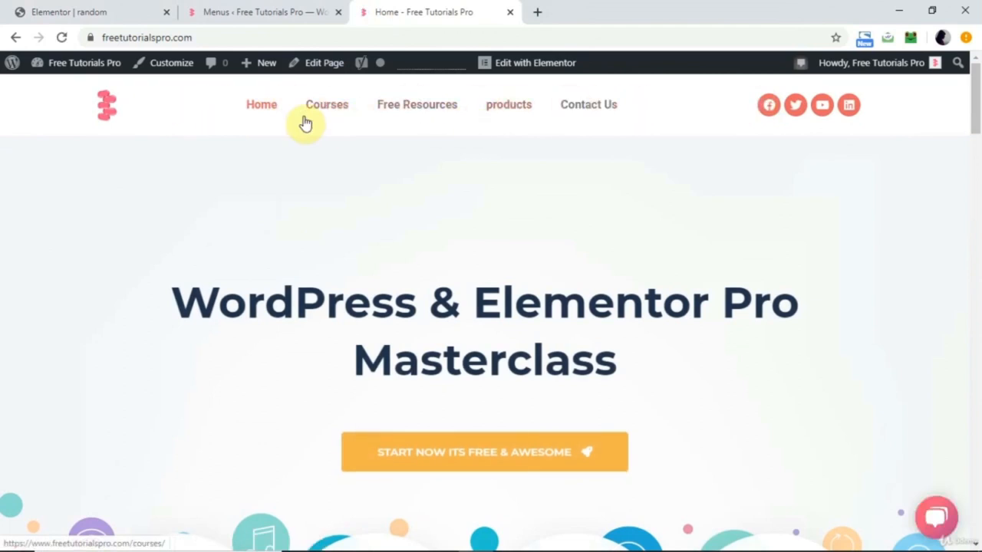
# Check the header on the Courses page, and exit the header editor to list the site's footer templates.
pyautogui.click(326, 108)
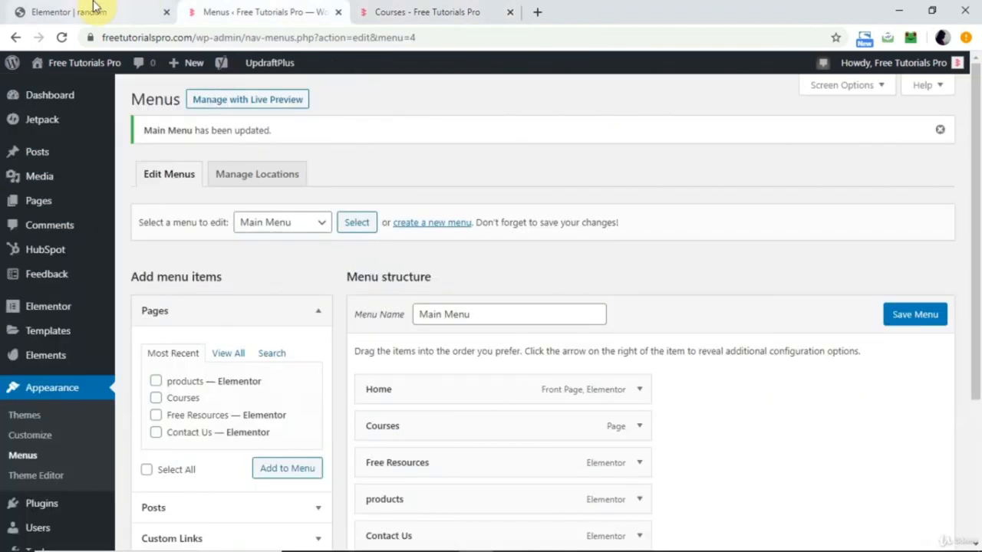
pyautogui.click(94, 6)
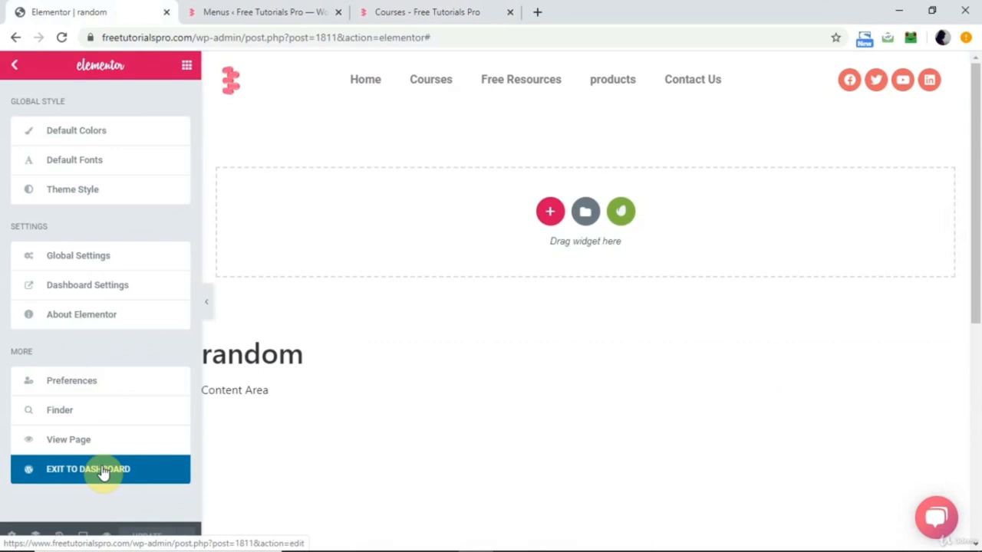
pyautogui.click(104, 473)
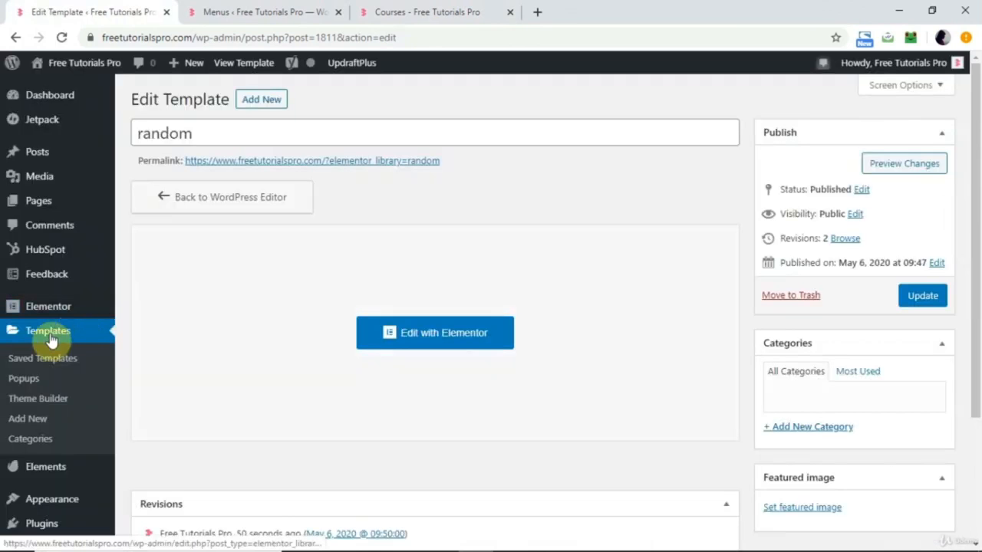
pyautogui.click(50, 338)
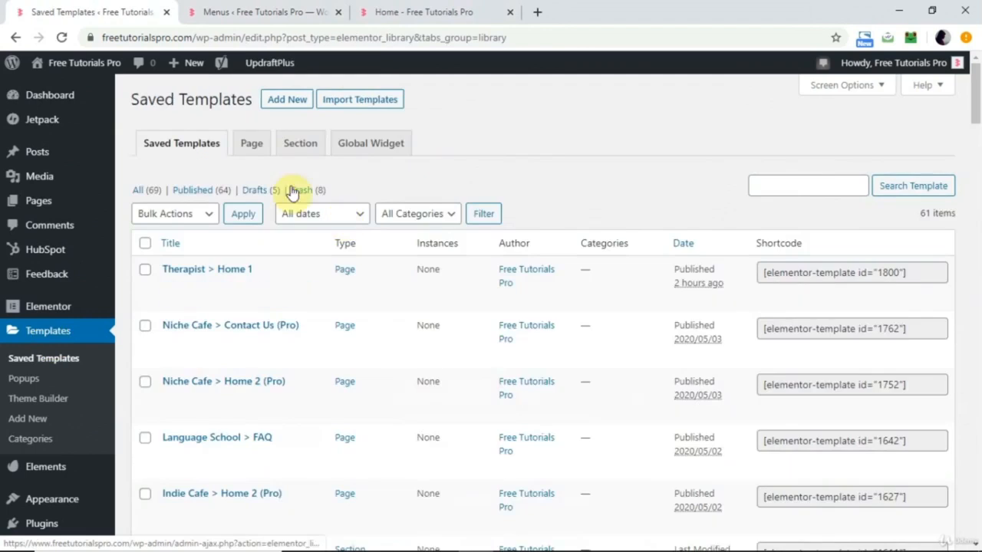
pyautogui.click(143, 198)
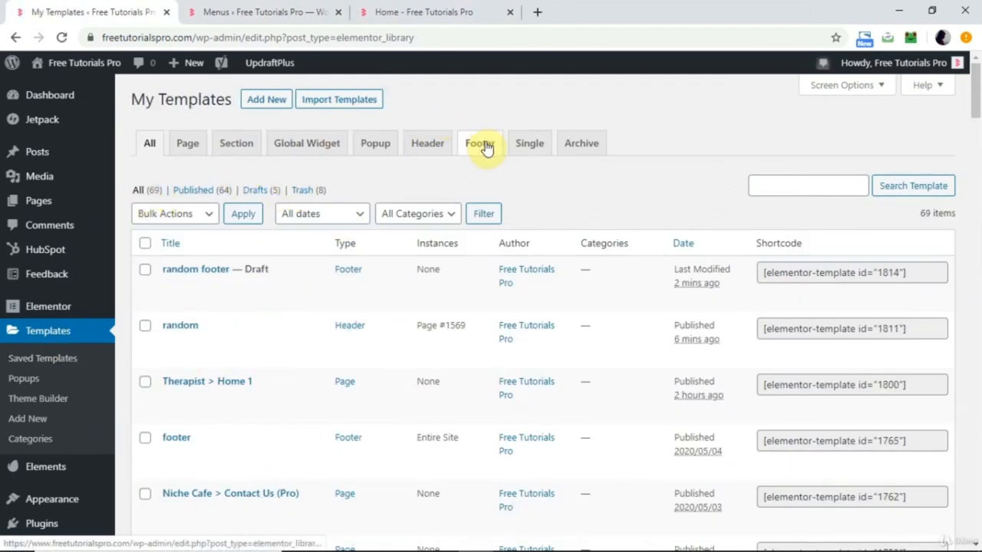
pyautogui.click(484, 148)
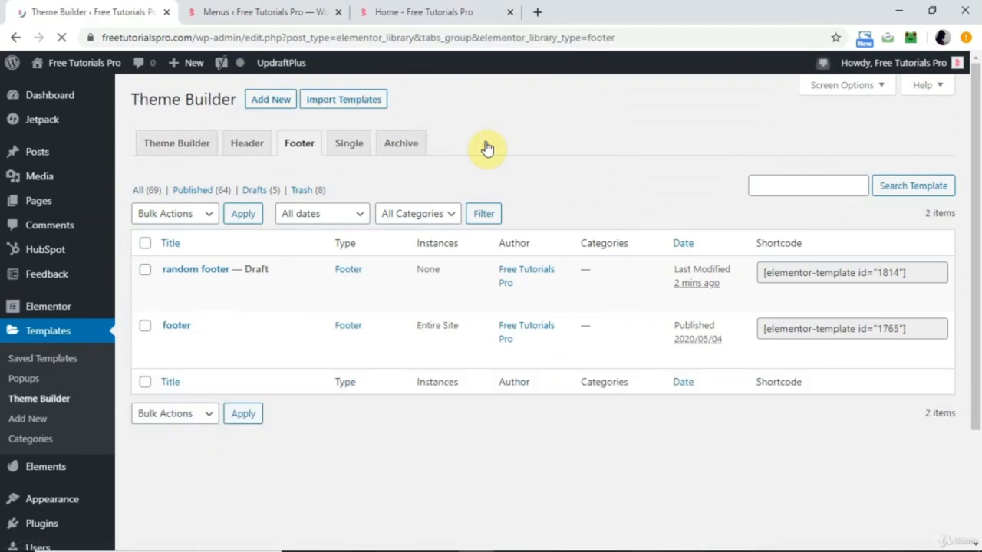
# Open the published "footer" template for editing with Elementor in a new browser tab.
pyautogui.moveTo(204, 304)
pyautogui.moveTo(208, 345)
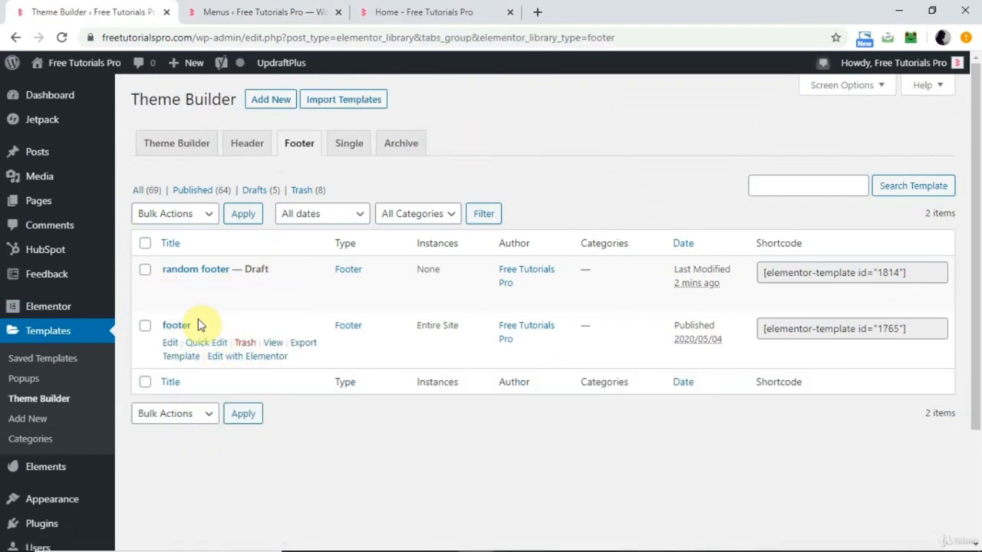
pyautogui.rightClick(248, 364)
pyautogui.click(307, 371)
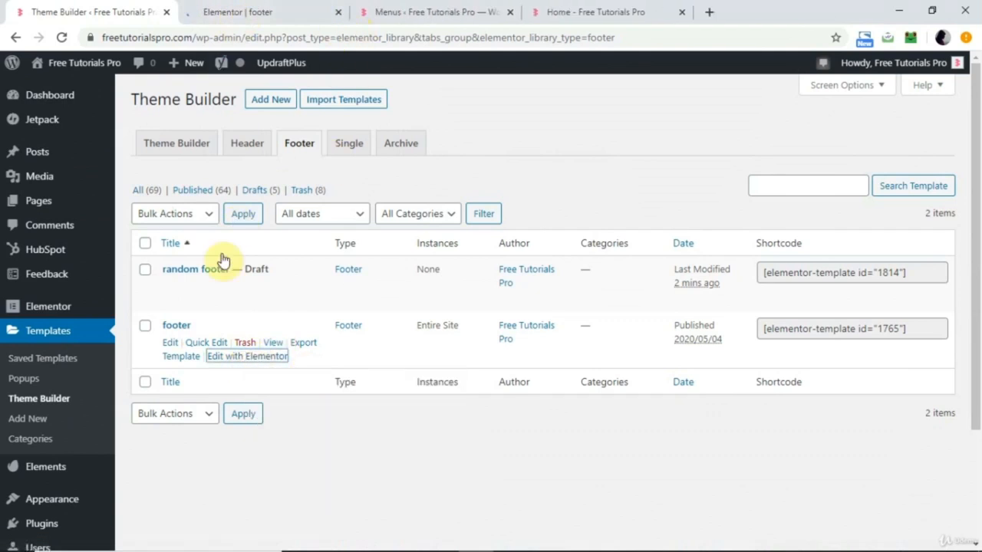
# Move the "random footer" draft template to the trash.
pyautogui.click(144, 272)
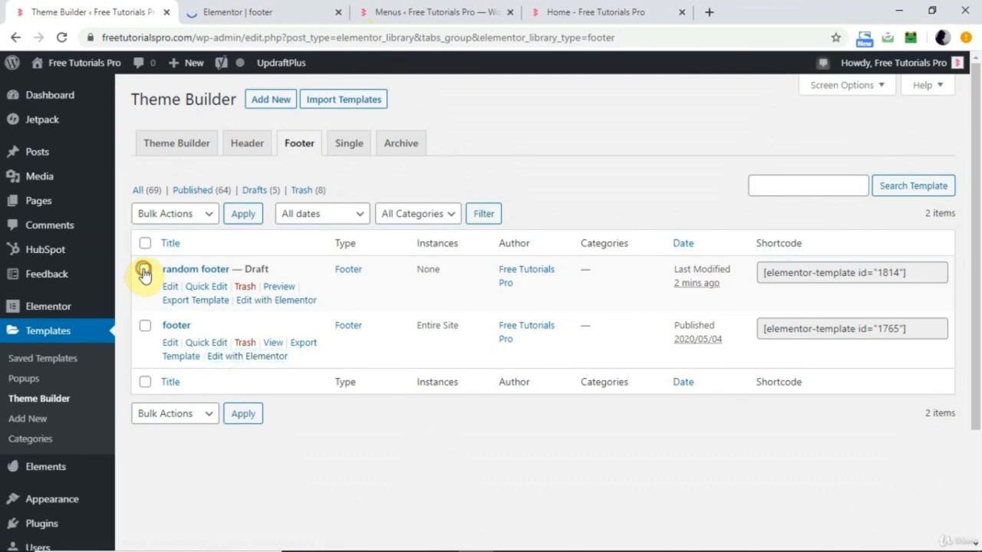
pyautogui.click(198, 221)
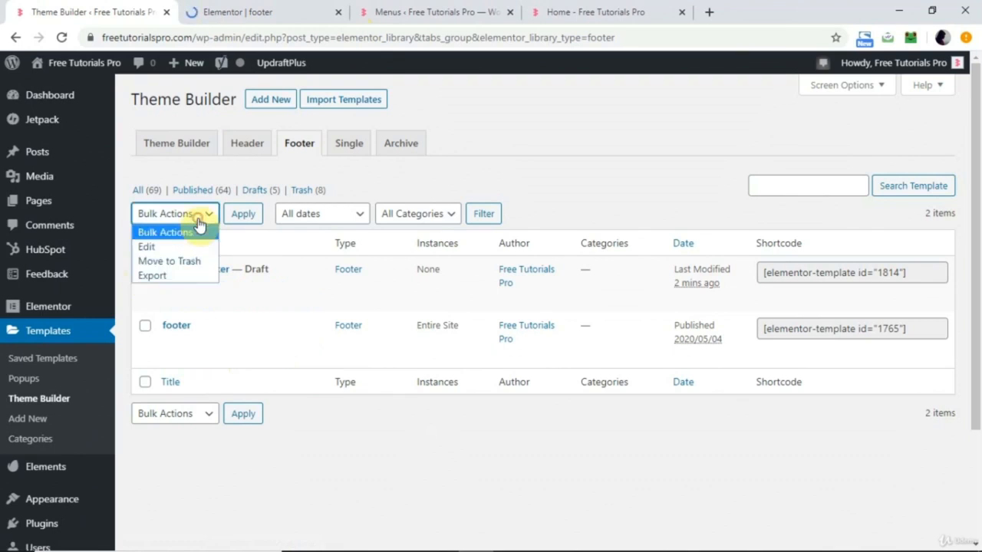
pyautogui.click(167, 262)
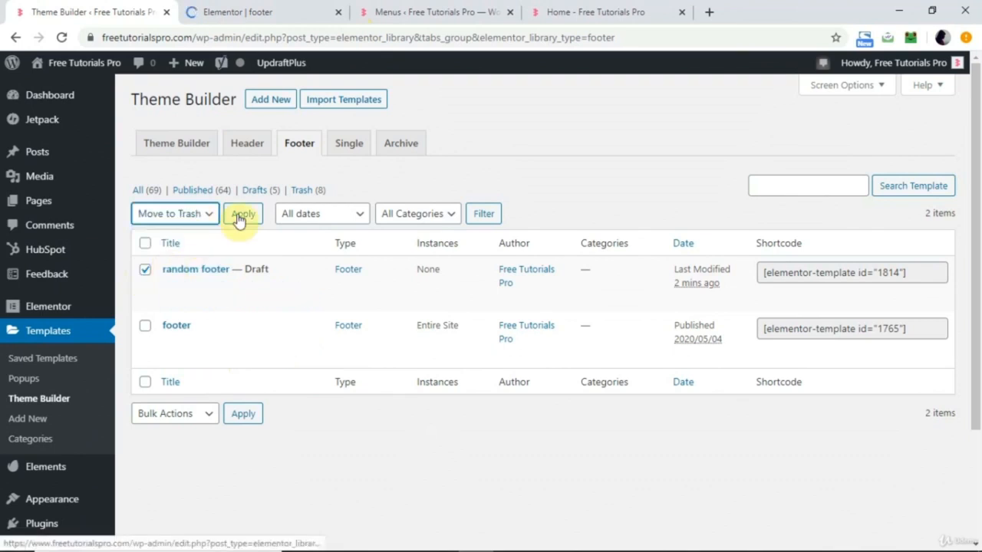
pyautogui.click(240, 216)
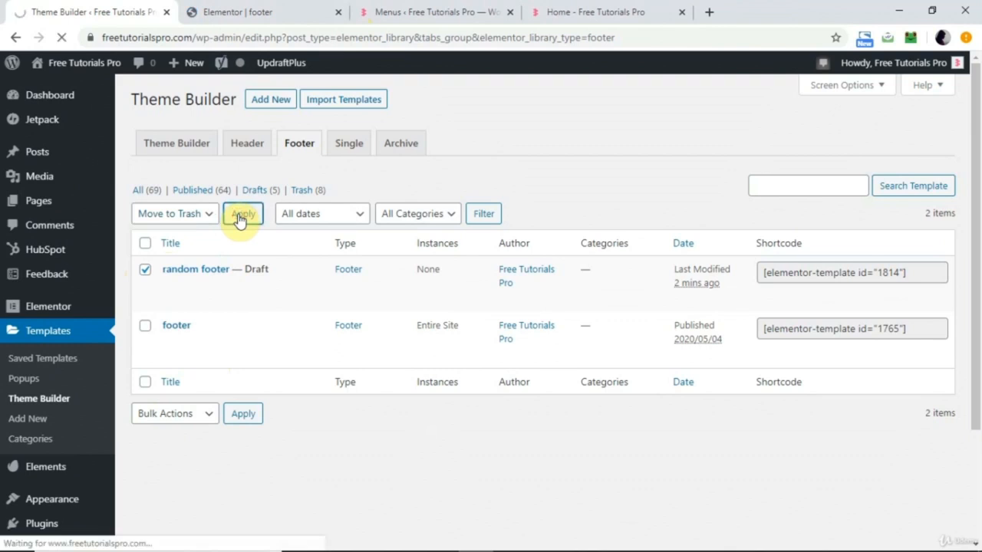
# Review the existing footer in the Elementor editor and at the end of the published home page.
pyautogui.click(247, 6)
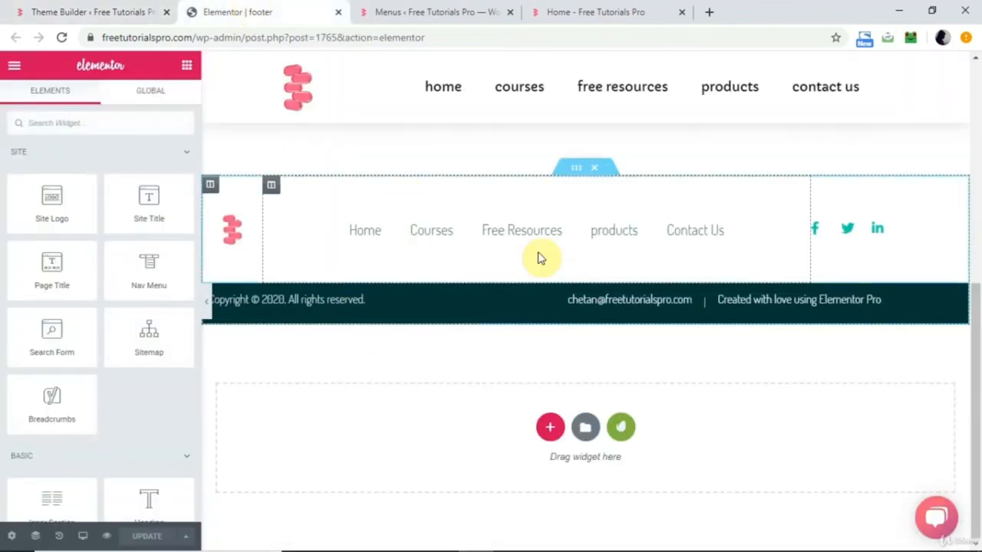
pyautogui.click(566, 9)
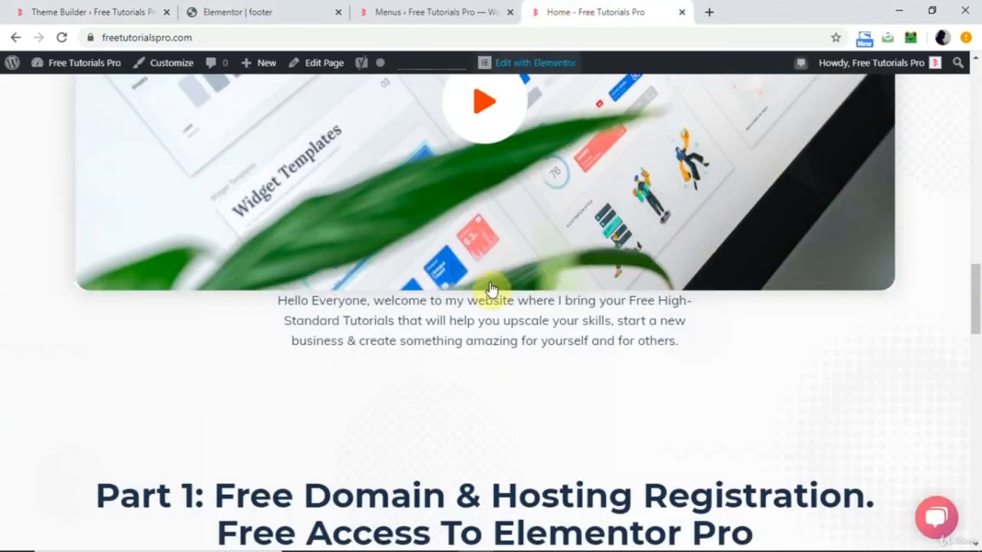
pyautogui.scroll(16, 499, 373)
pyautogui.scroll(-20, 499, 373)
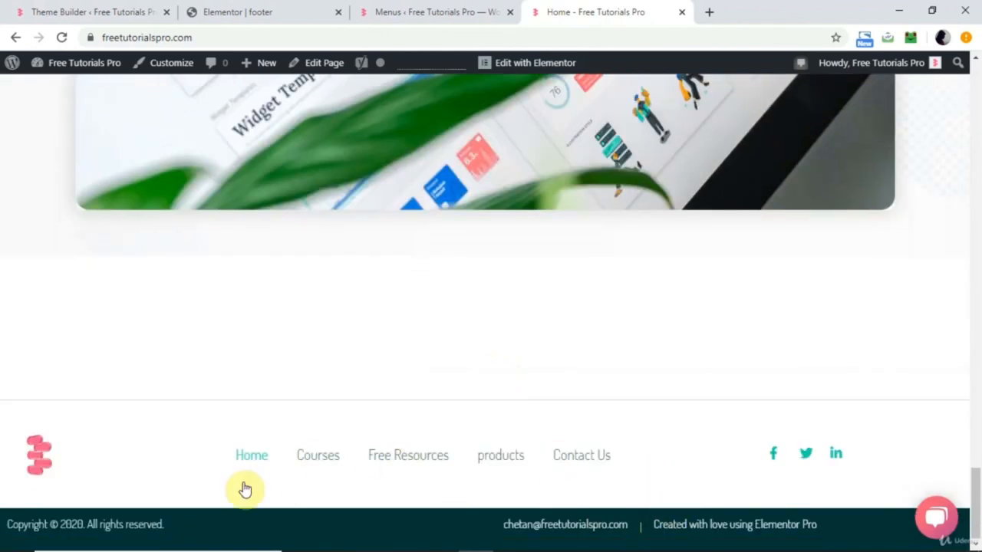
pyautogui.click(247, 11)
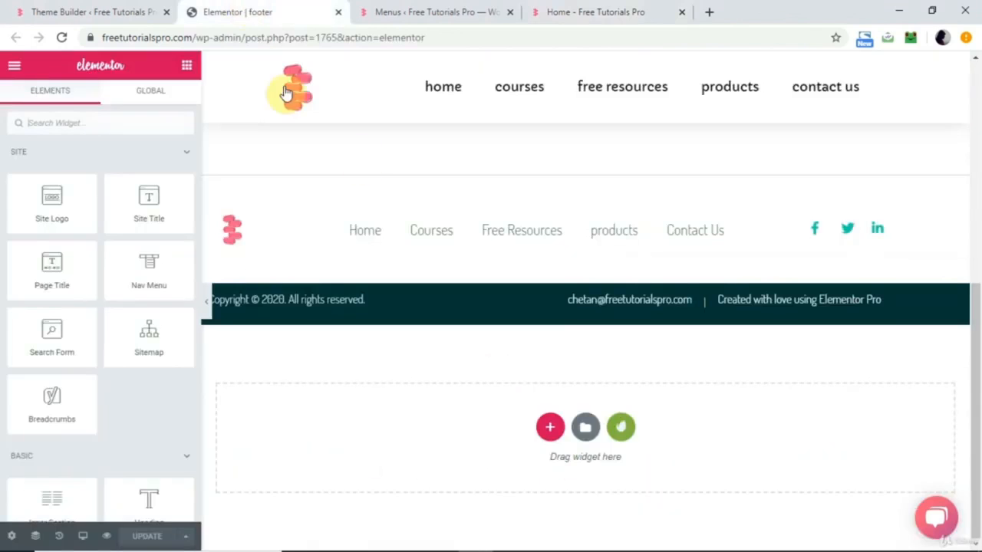
# Create a new Footer template named 12 from the Theme Builder.
pyautogui.click(131, 17)
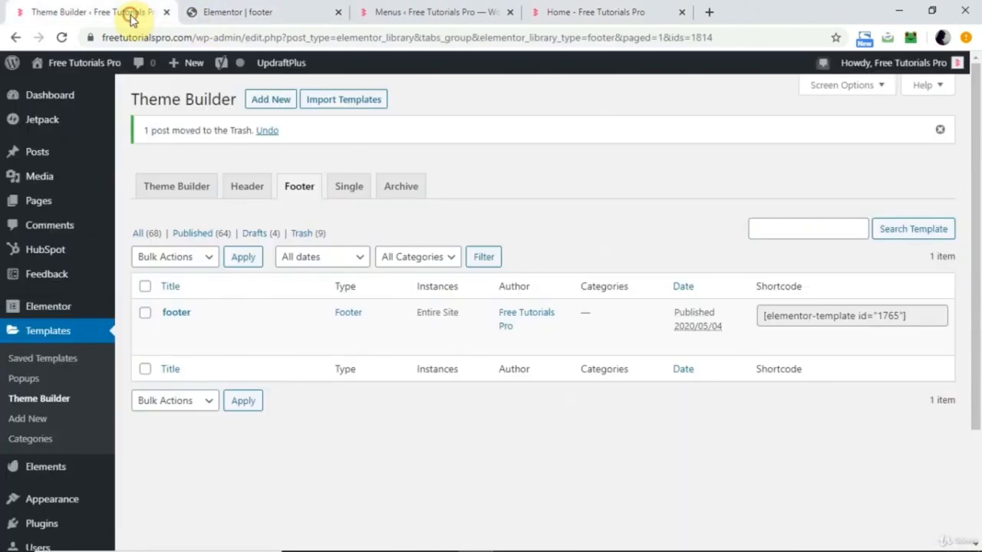
pyautogui.click(268, 106)
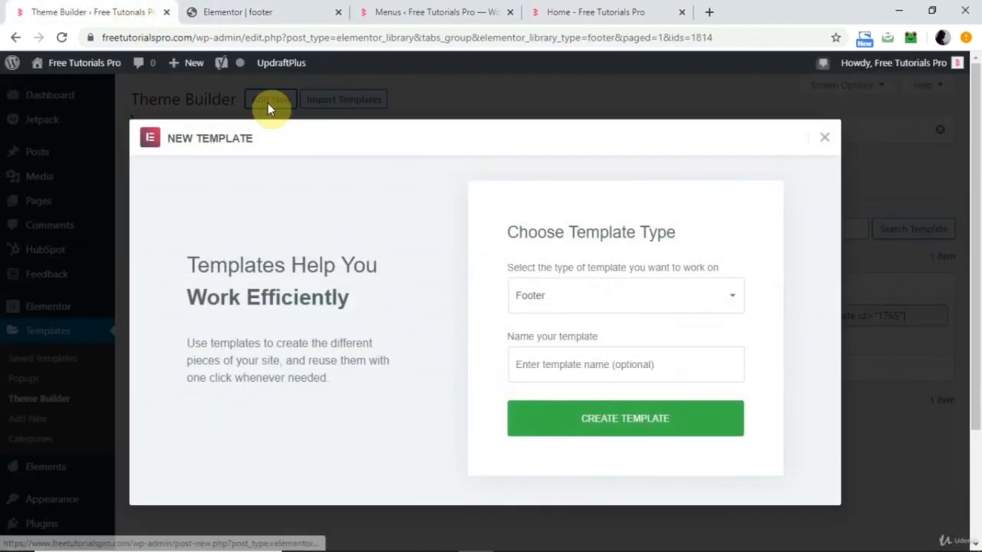
pyautogui.click(568, 372)
pyautogui.write('12')
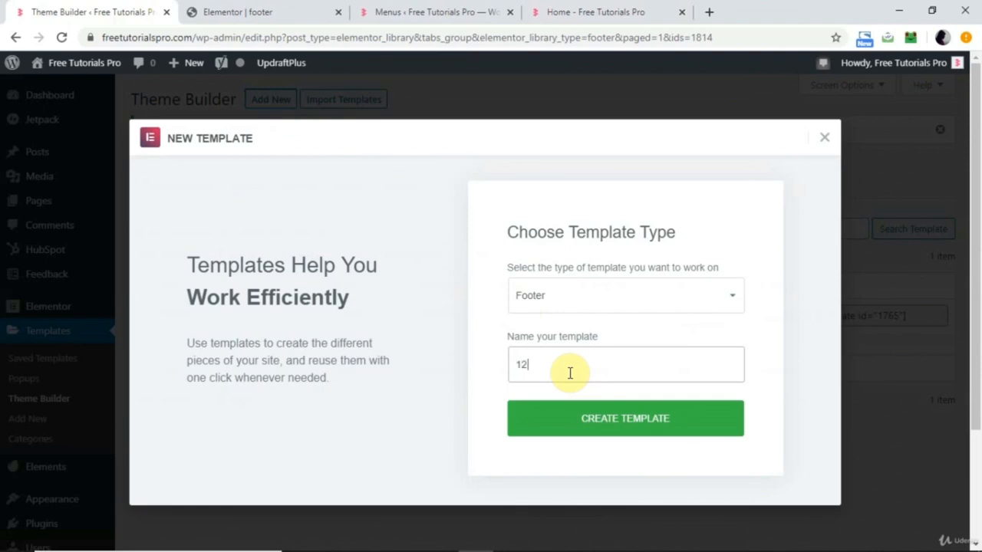
pyautogui.click(583, 423)
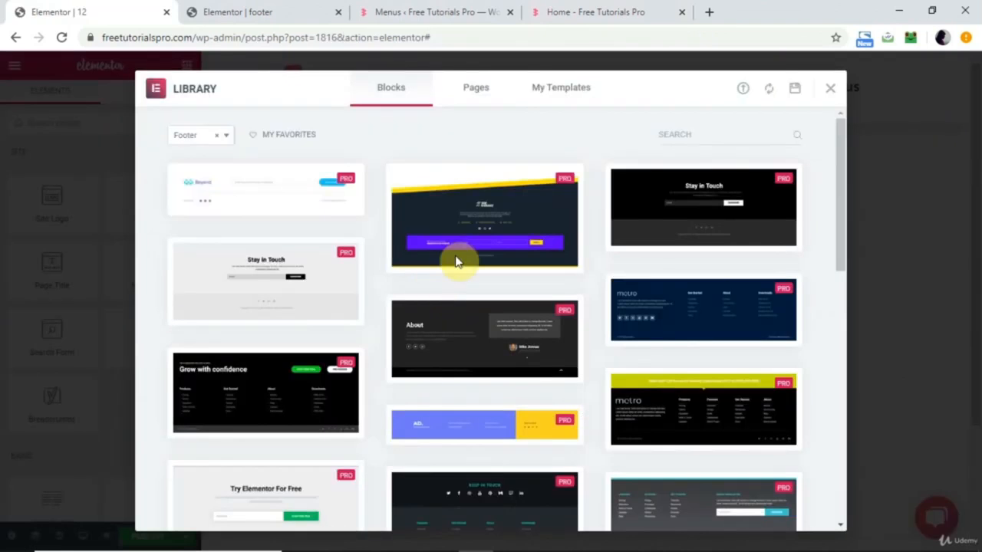
# Browse the library's footer blocks and insert the light grey "Stay in Touch" block with the email subscription form.
pyautogui.scroll(-10, 447, 399)
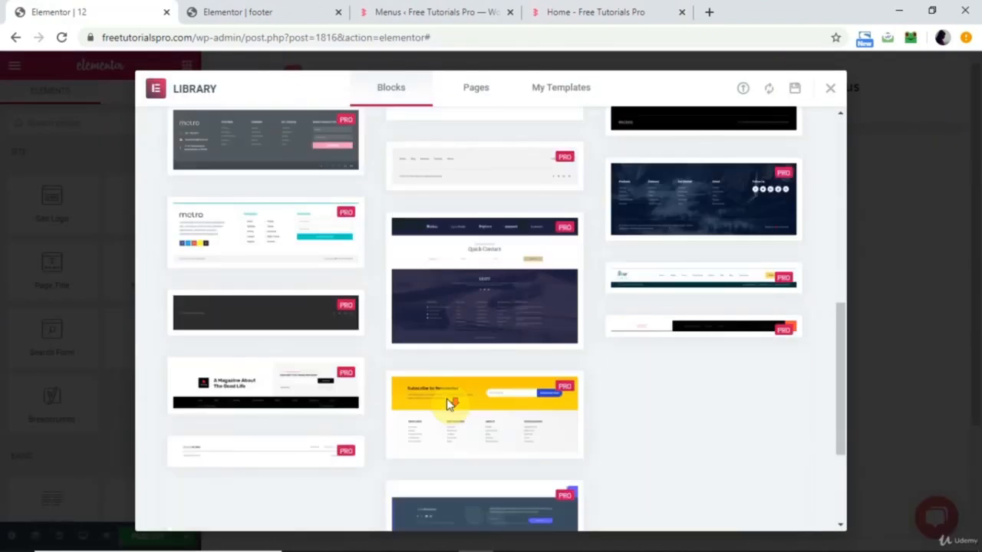
pyautogui.scroll(-2, 461, 346)
pyautogui.scroll(12, 486, 232)
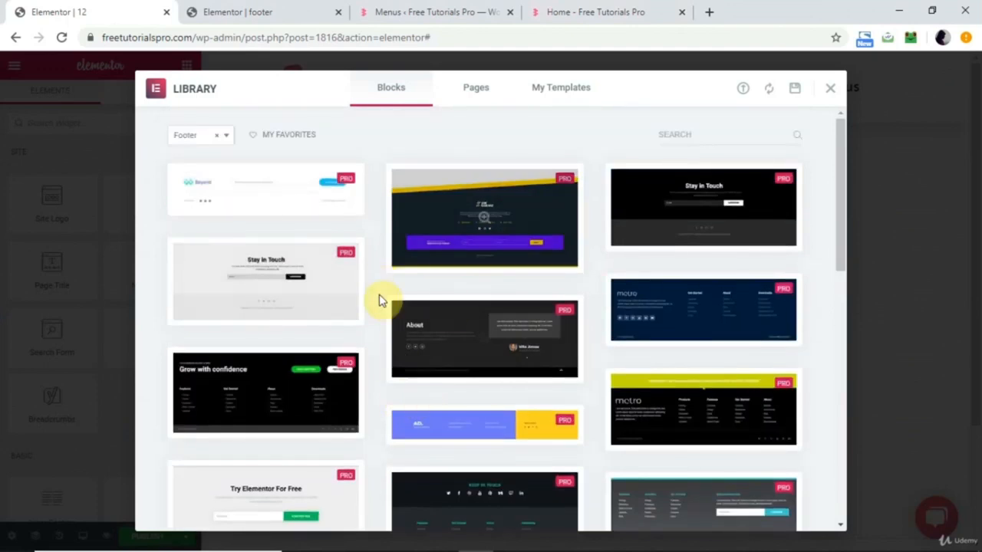
pyautogui.click(290, 287)
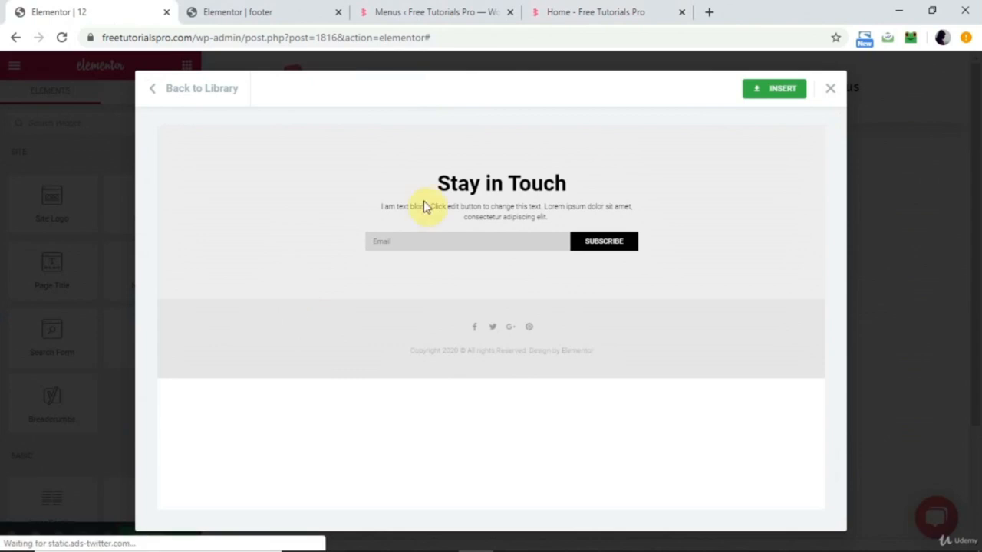
pyautogui.click(783, 87)
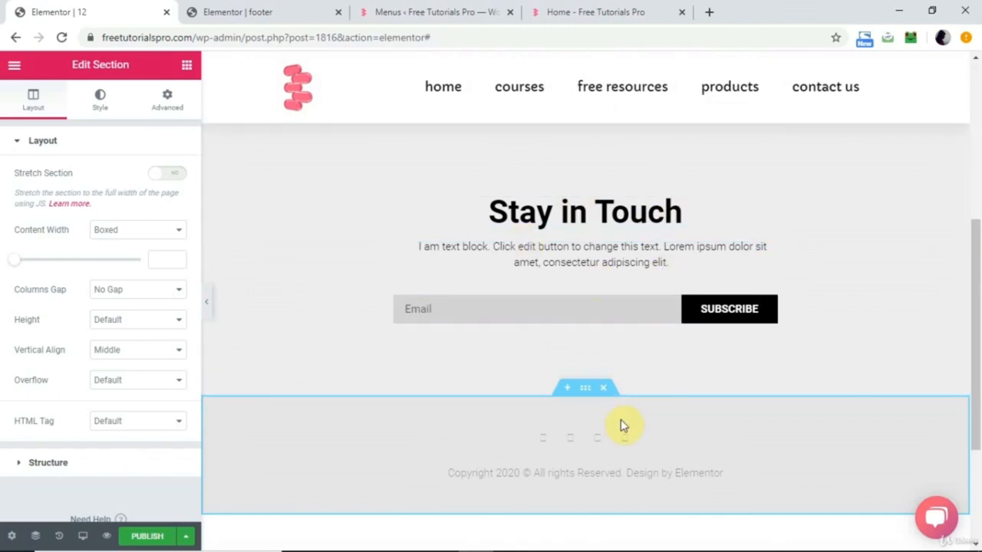
# Inspect the footer's social icons, text and section settings, and add a Nav Menu widget below the email subscription form.
pyautogui.click(580, 442)
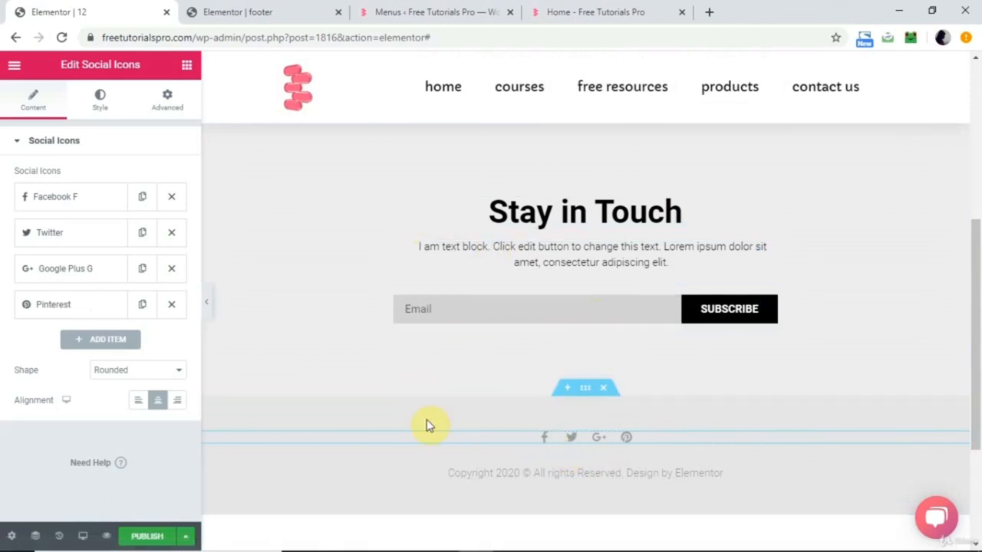
pyautogui.click(561, 259)
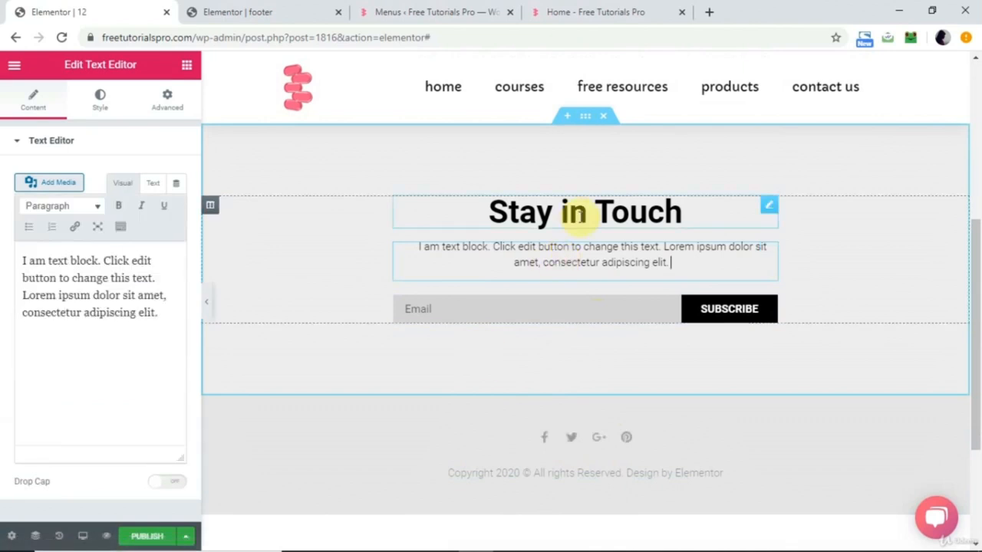
pyautogui.click(588, 119)
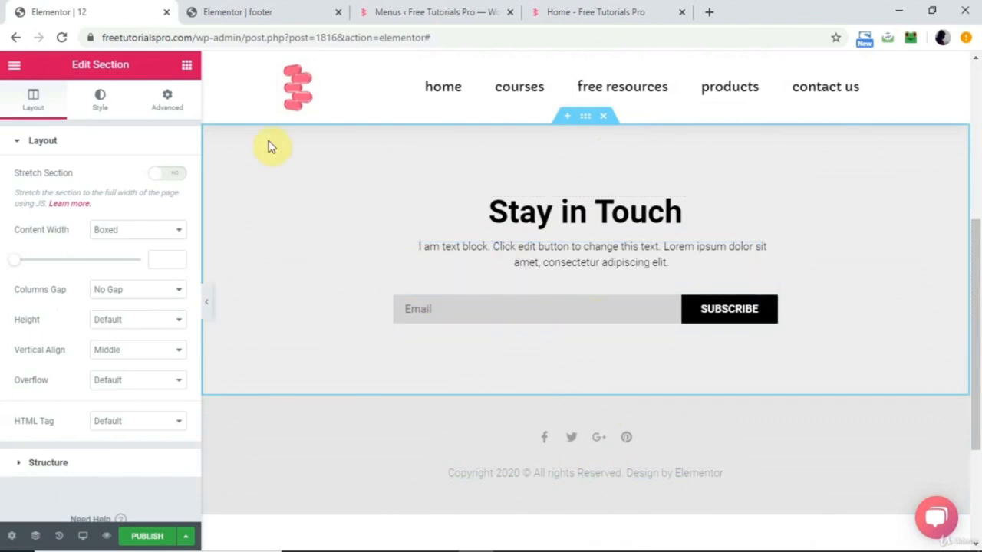
pyautogui.click(187, 67)
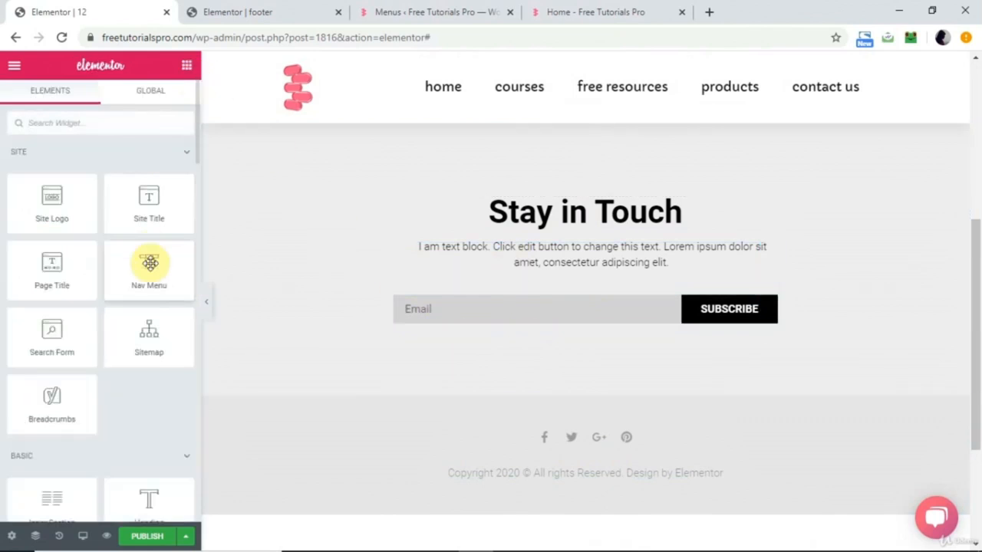
pyautogui.moveTo(149, 264); pyautogui.dragTo(543, 326)
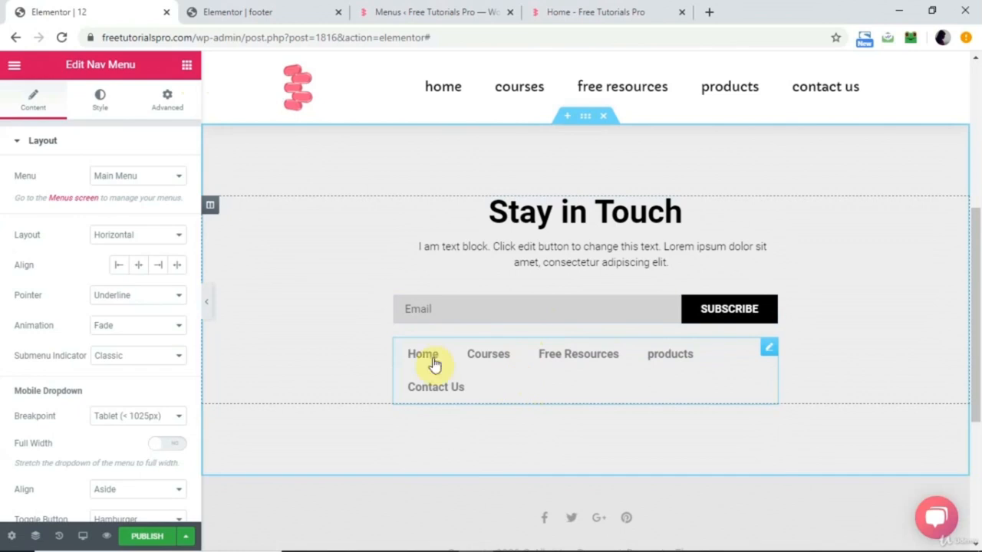
# Set the footer Nav Menu's font family to ABeeZee at 13 px and align the menu to the center.
pyautogui.click(107, 94)
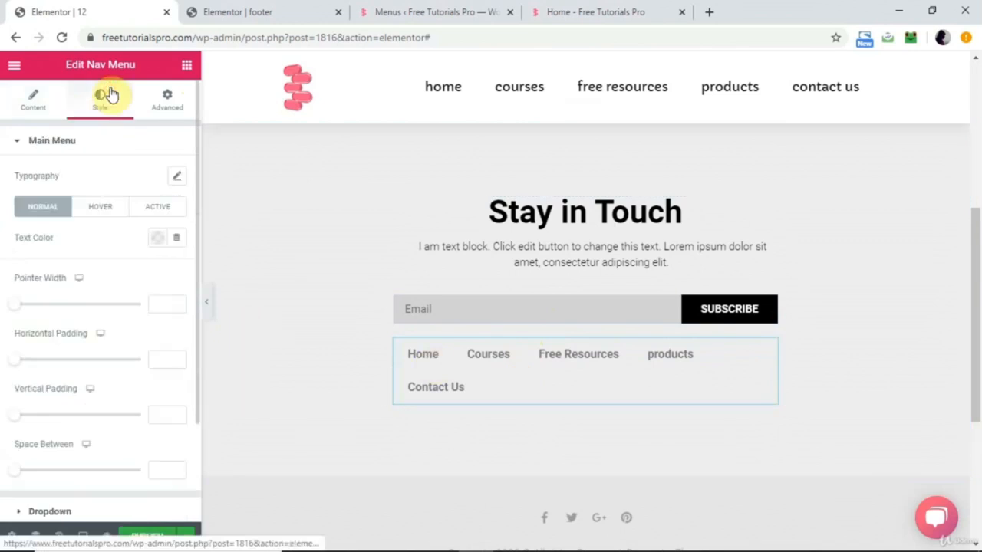
pyautogui.click(176, 177)
pyautogui.click(128, 216)
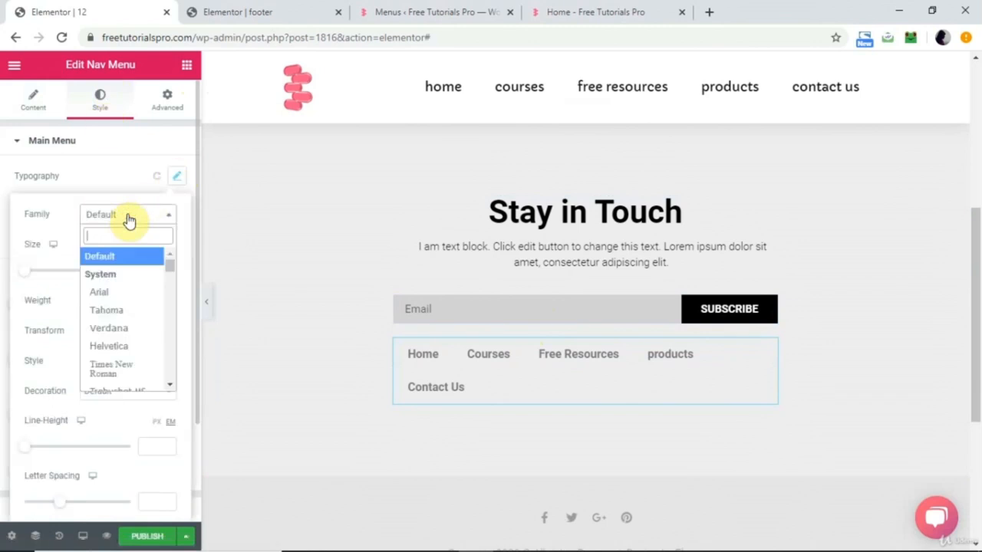
pyautogui.scroll(-5, 125, 246)
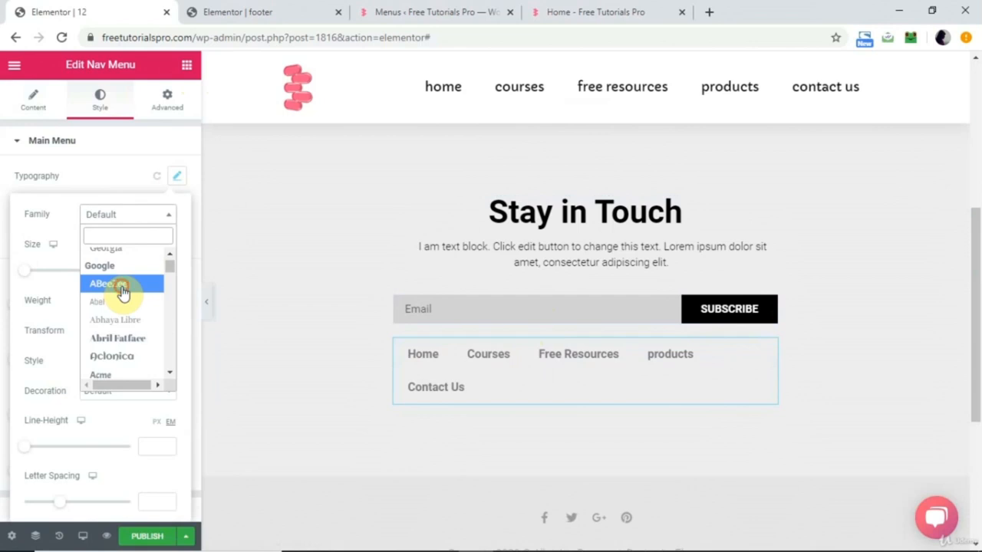
pyautogui.click(123, 290)
pyautogui.moveTo(25, 270); pyautogui.dragTo(35, 275)
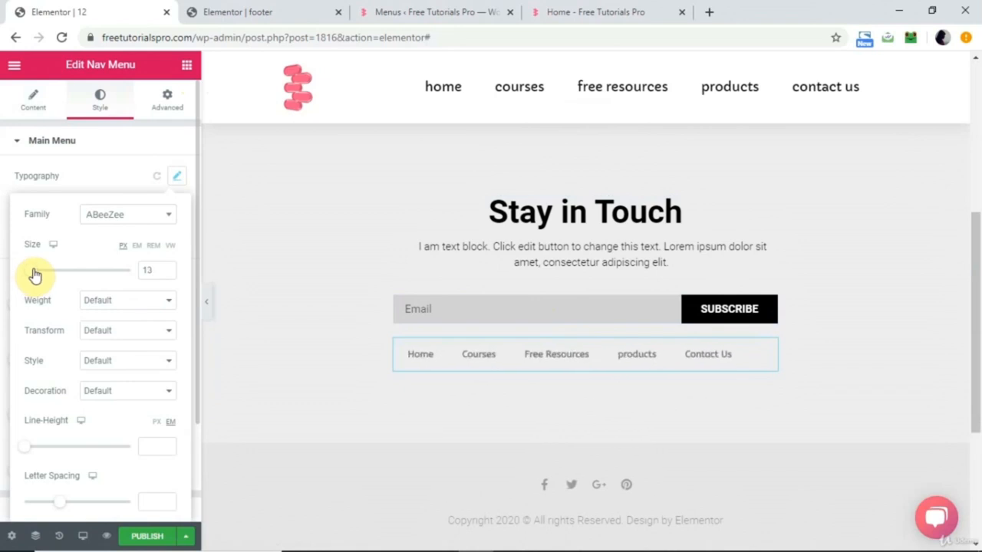
pyautogui.click(40, 101)
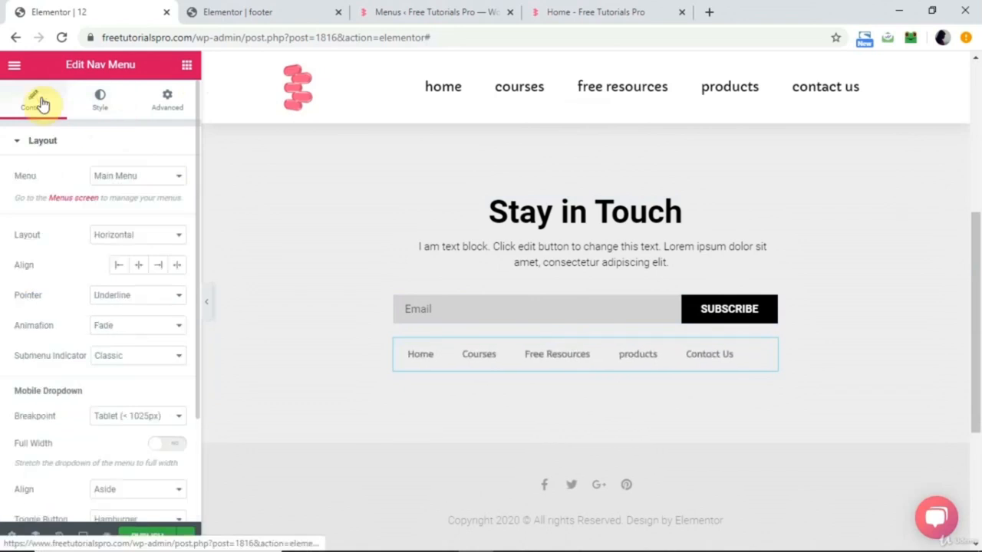
pyautogui.click(136, 267)
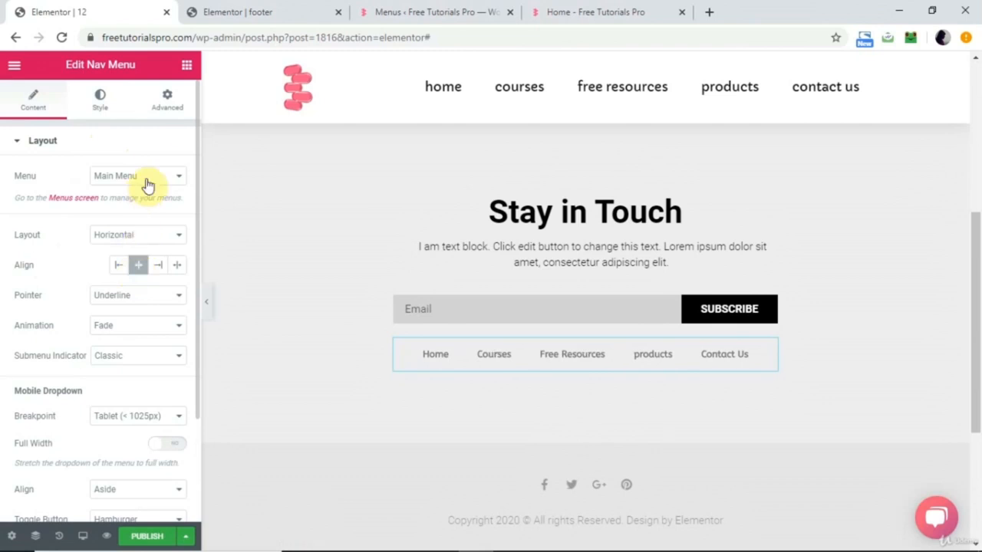
# Set the font weight of the footer Nav Menu's typography to 400.
pyautogui.click(101, 115)
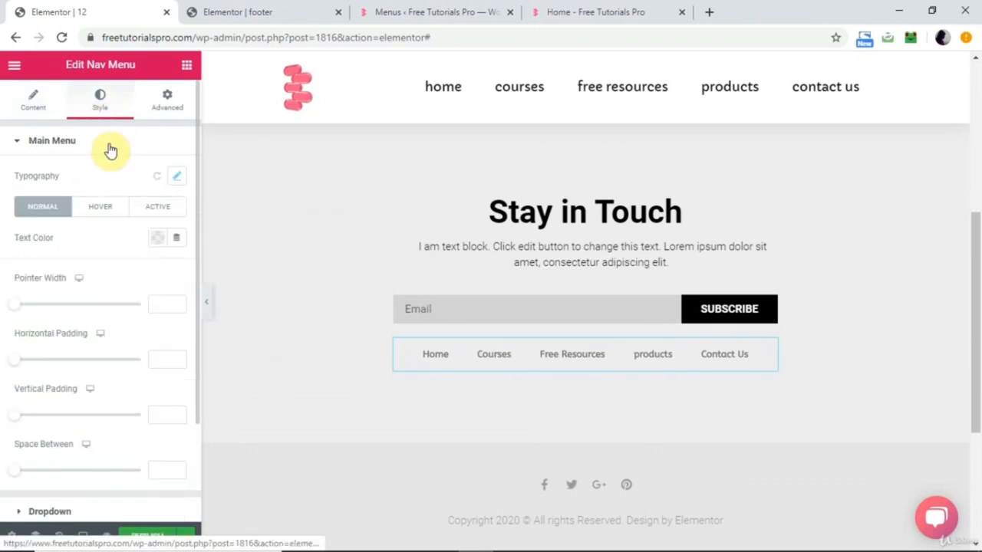
pyautogui.click(176, 177)
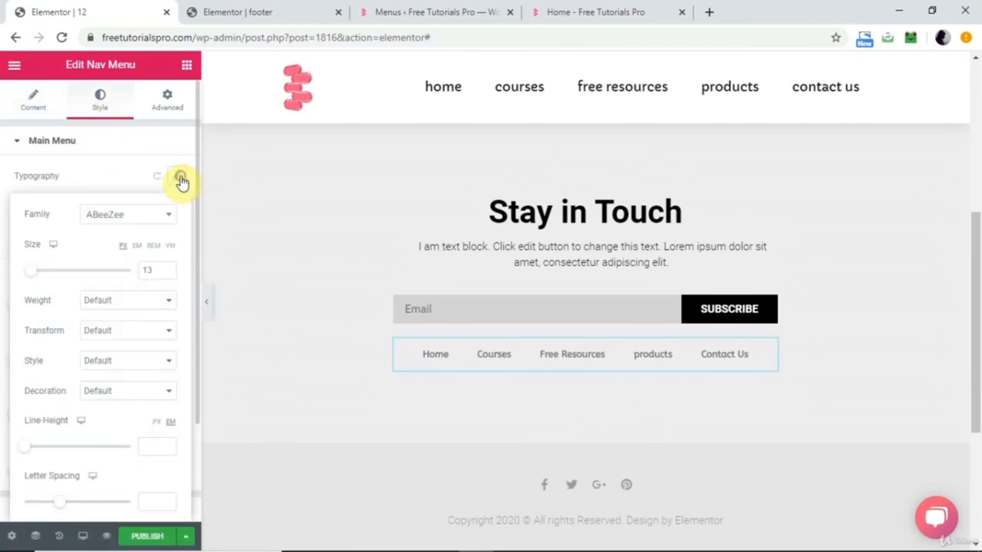
pyautogui.click(139, 301)
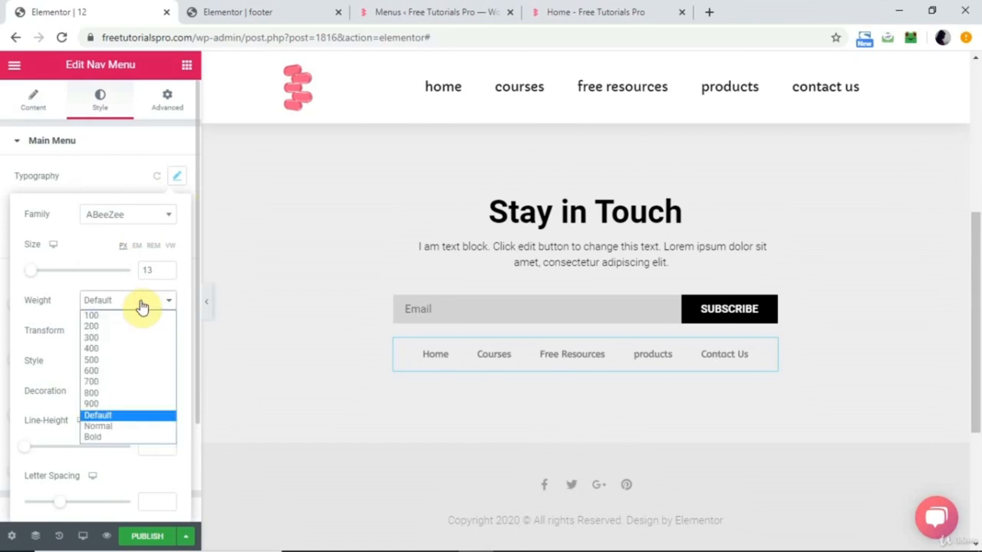
pyautogui.click(105, 350)
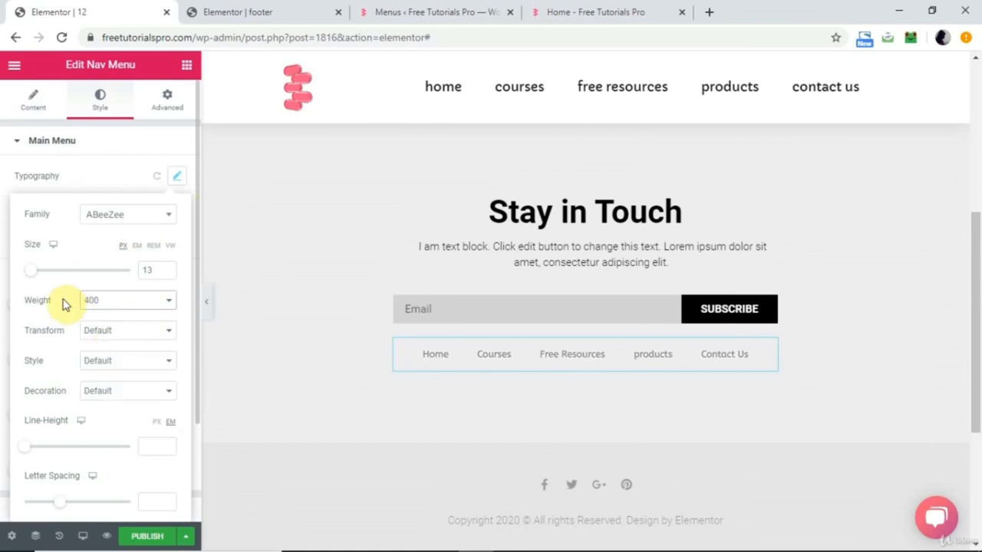
pyautogui.click(362, 412)
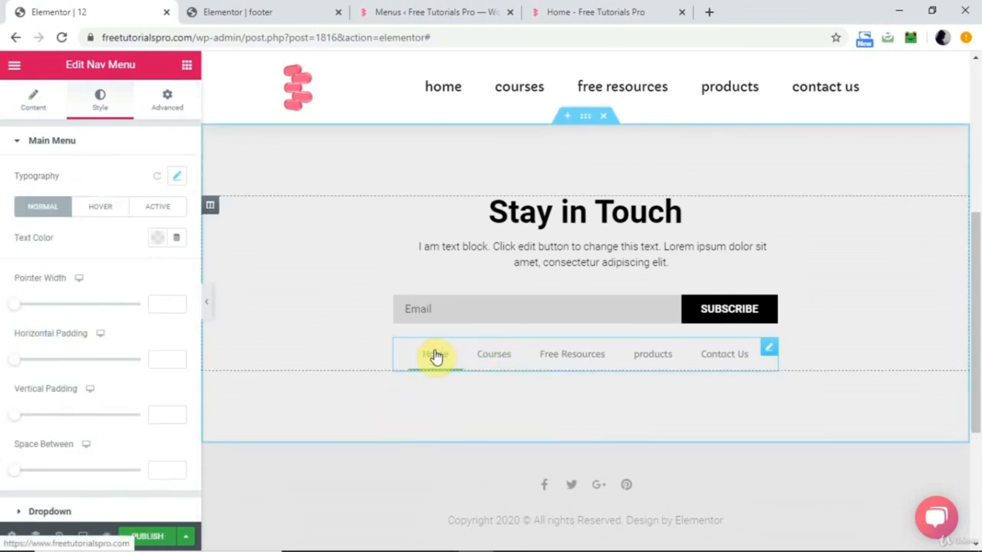
# Set the footer Nav Menu's pointer to None.
pyautogui.click(33, 98)
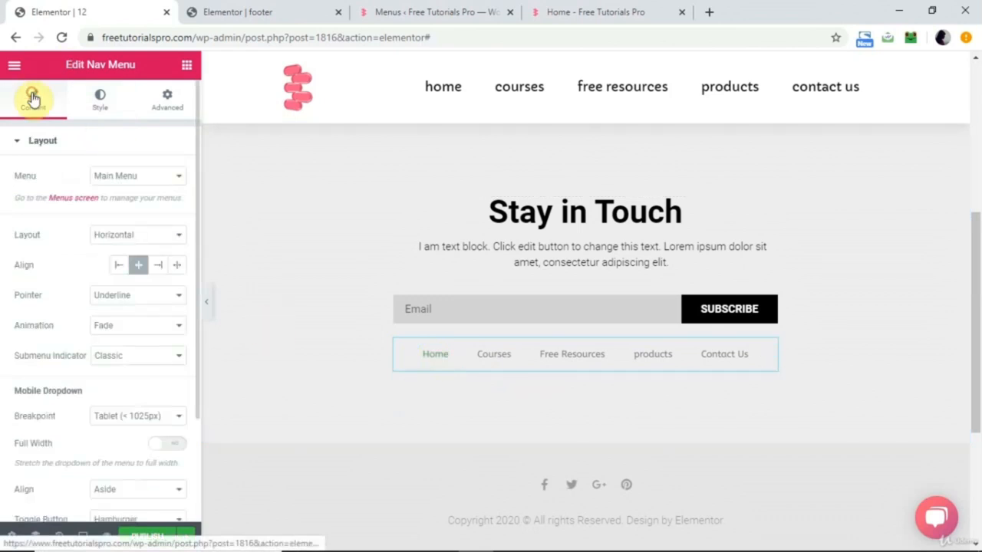
pyautogui.click(136, 298)
pyautogui.click(122, 312)
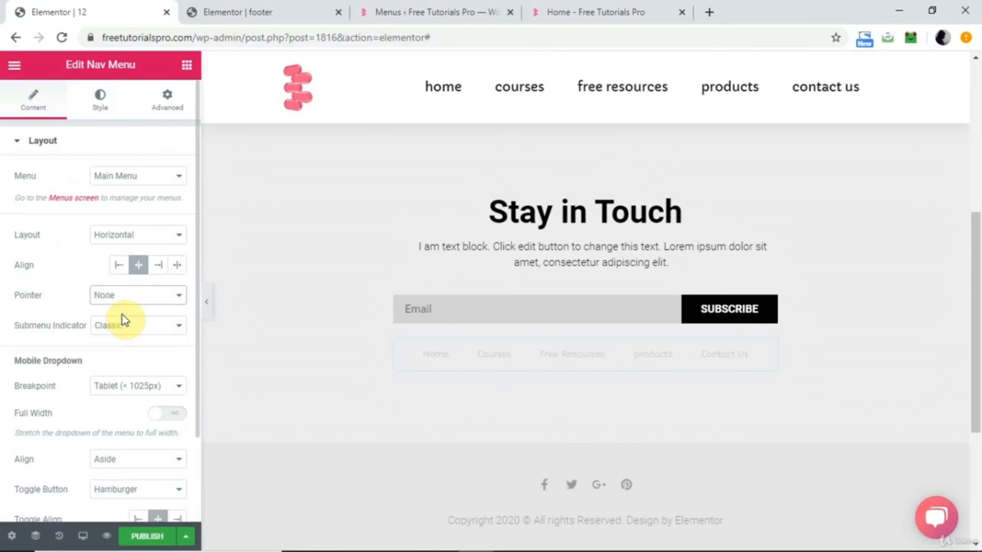
# Set the footer Nav Menu's hover text color to coral red.
pyautogui.click(100, 107)
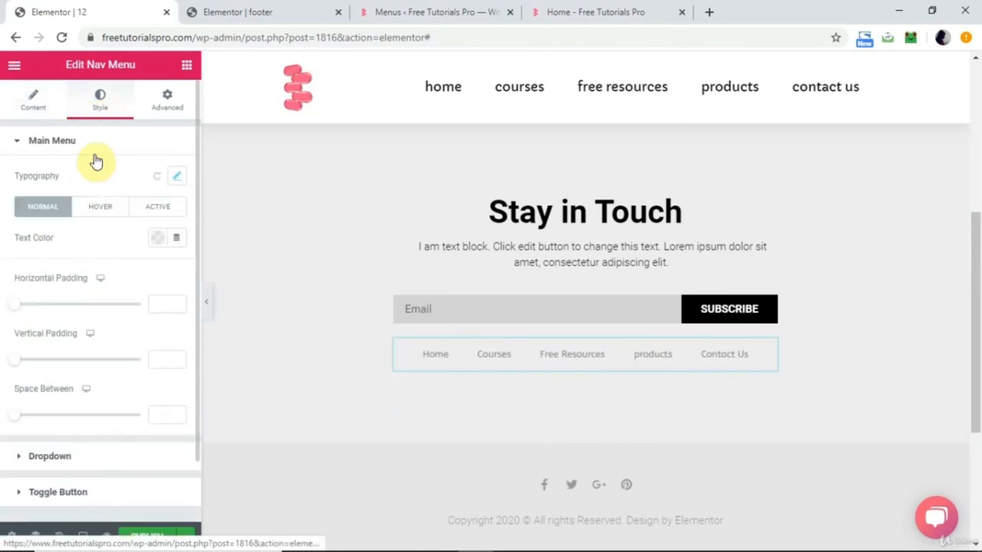
pyautogui.click(100, 206)
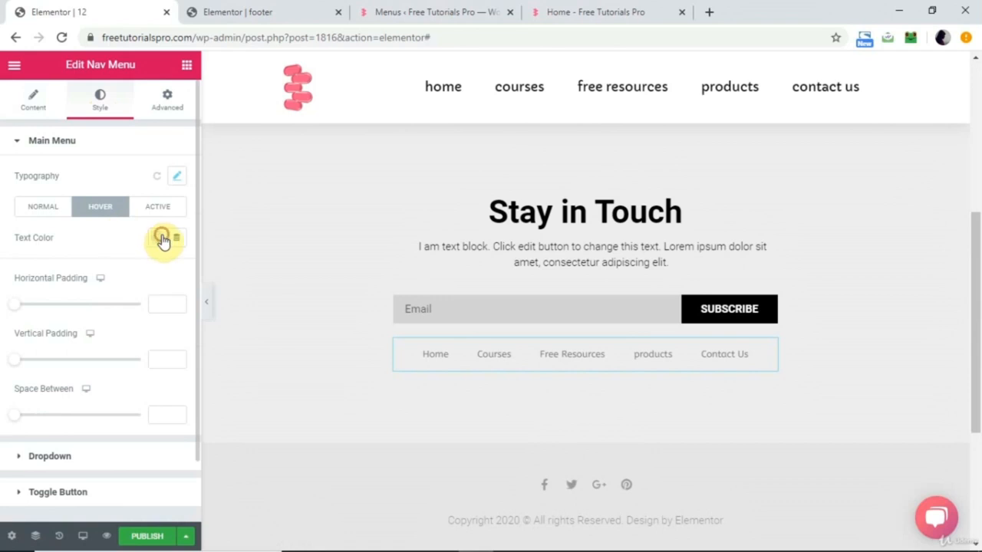
pyautogui.click(162, 239)
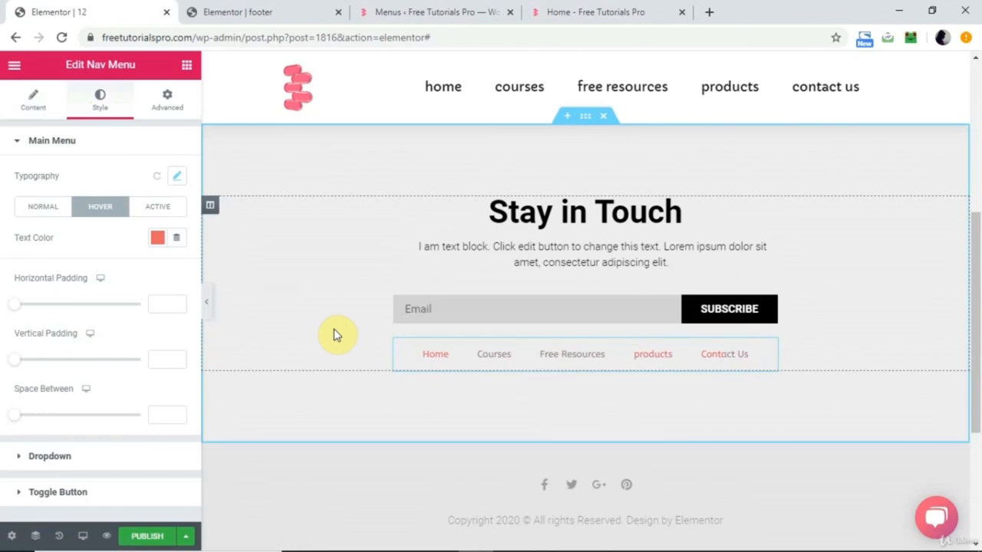
# Add a display condition that includes the Entire Site to the footer template and save the publish settings.
pyautogui.click(186, 536)
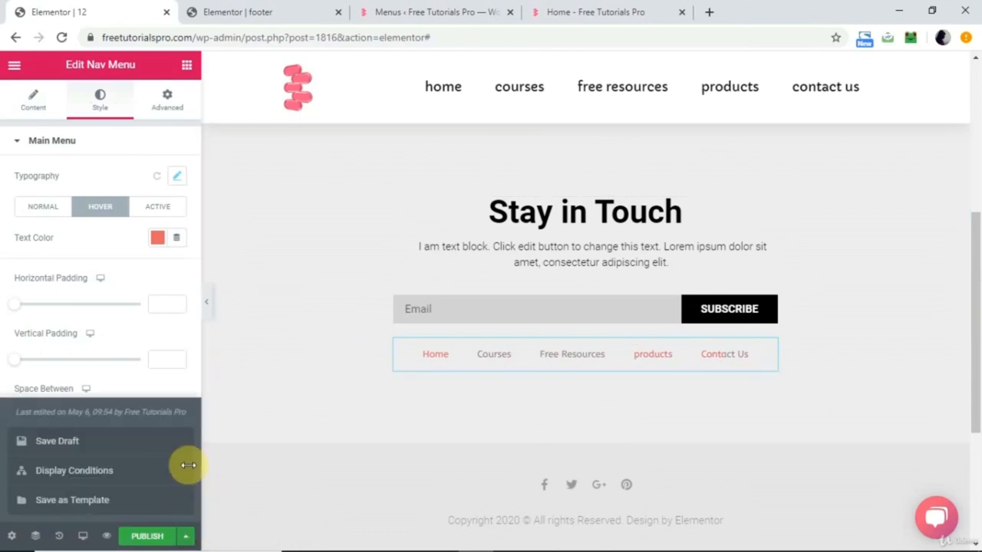
pyautogui.click(124, 469)
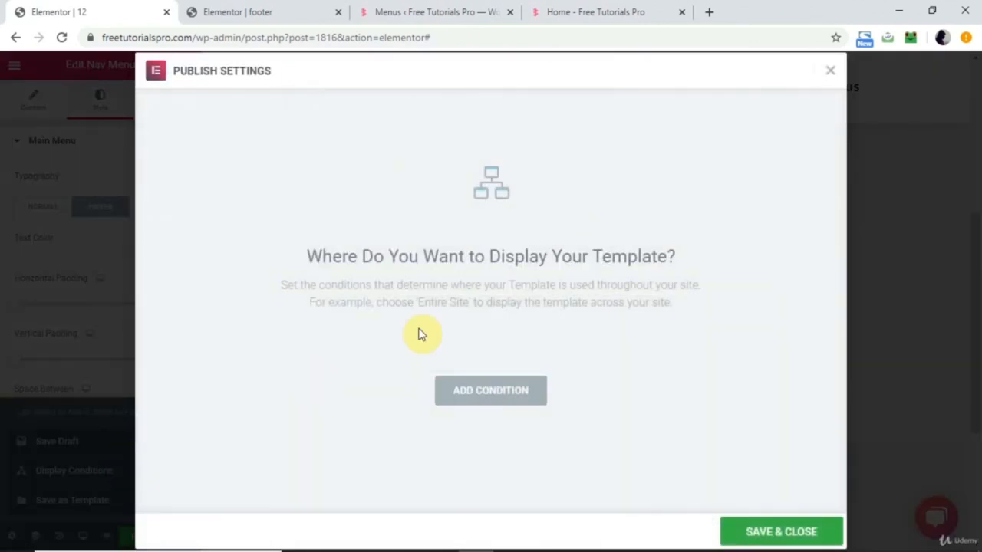
pyautogui.click(481, 394)
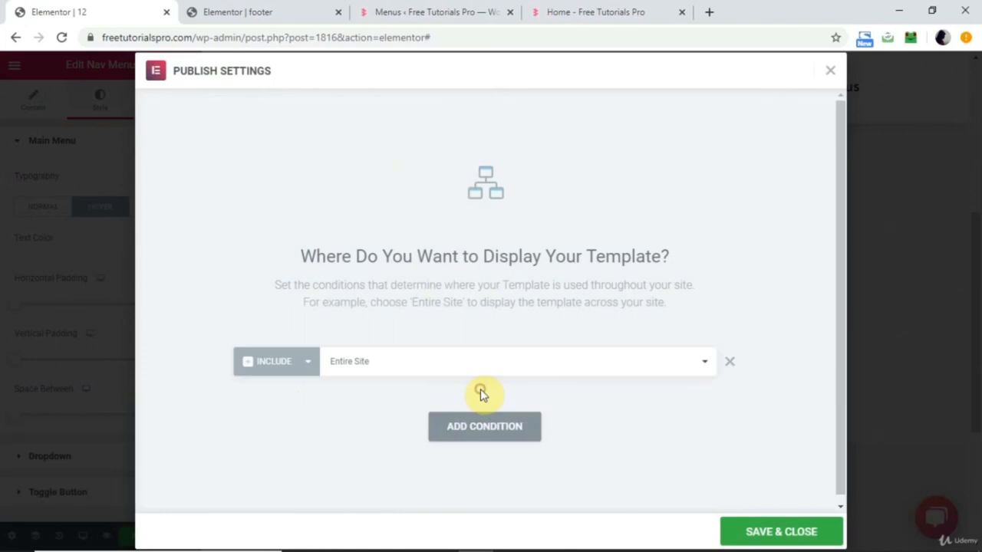
pyautogui.click(434, 368)
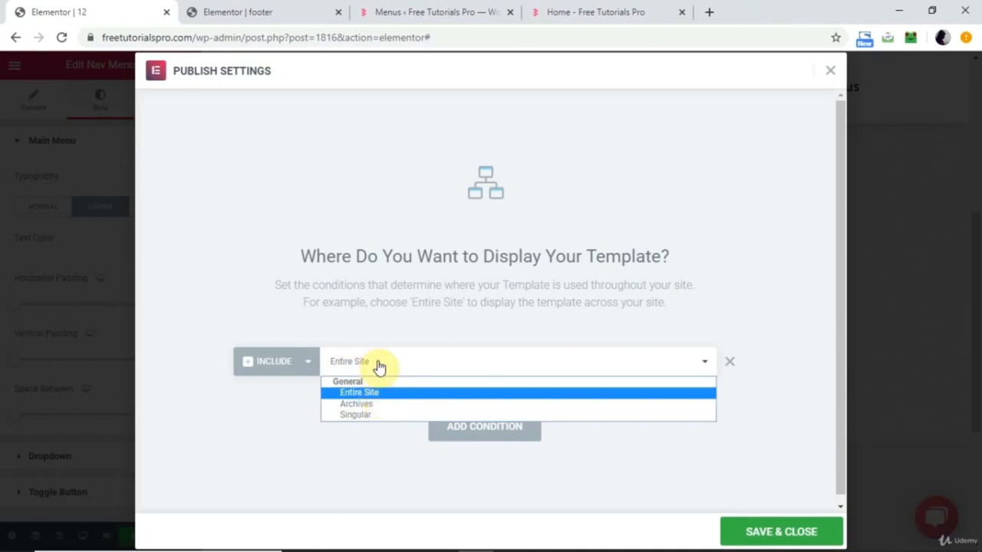
pyautogui.click(248, 411)
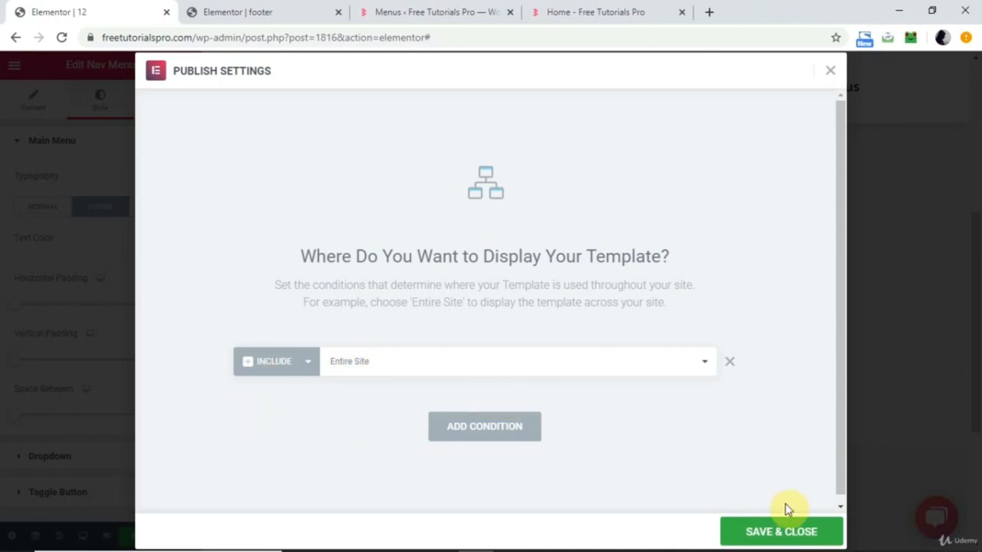
pyautogui.click(801, 533)
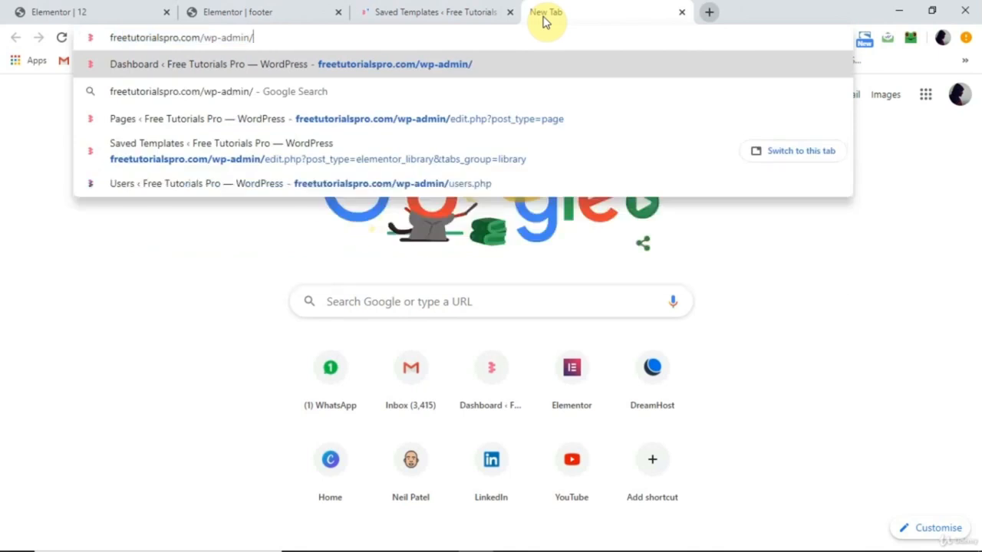
# Load the live home page at freetutorialspro.com and check the footer at the end of the page.
pyautogui.press('BackSpace')
pyautogui.press('BackSpace')
pyautogui.press('BackSpace')
pyautogui.press('BackSpace')
pyautogui.press('BackSpace')
pyautogui.press('BackSpace')
pyautogui.press('BackSpace')
pyautogui.press('BackSpace')
pyautogui.press('BackSpace')
pyautogui.press('BackSpace')
pyautogui.press('Return')
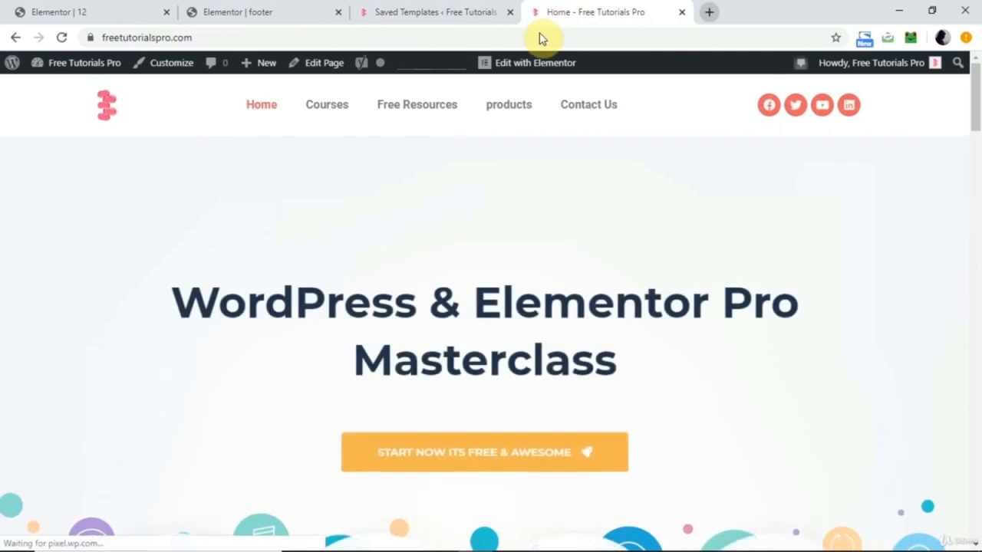
pyautogui.scroll(-10, 548, 248)
pyautogui.scroll(-3, 547, 247)
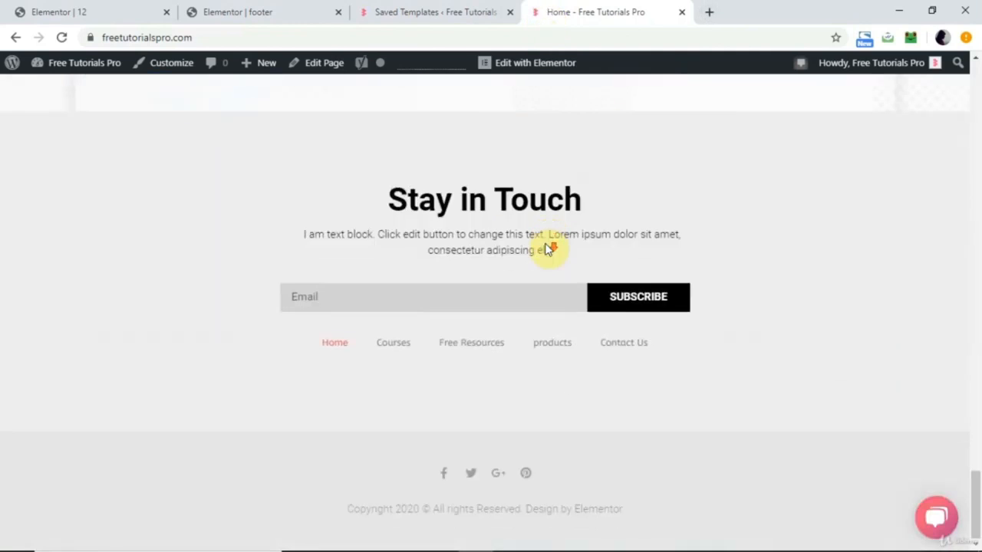
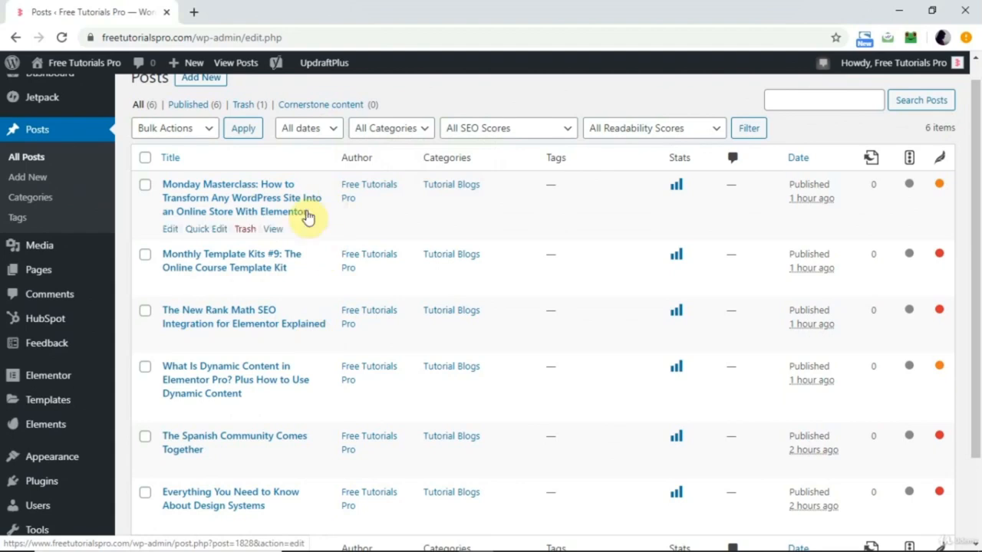
# Open freetutorialspro.com in a new browser tab and go to its Blog page.
pyautogui.click(194, 11)
pyautogui.write('freetutorialspro.com/wp-admin/')
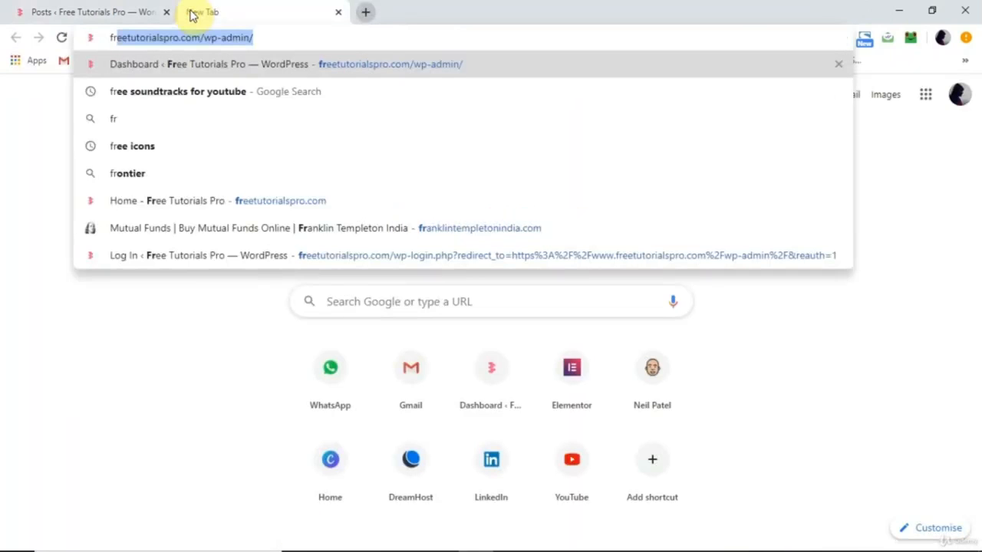
pyautogui.press('End')
pyautogui.press('BackSpace')
pyautogui.press('BackSpace')
pyautogui.press('BackSpace')
pyautogui.press('BackSpace')
pyautogui.press('BackSpace')
pyautogui.press('BackSpace')
pyautogui.press('BackSpace')
pyautogui.press('BackSpace')
pyautogui.press('BackSpace')
pyautogui.press('BackSpace')
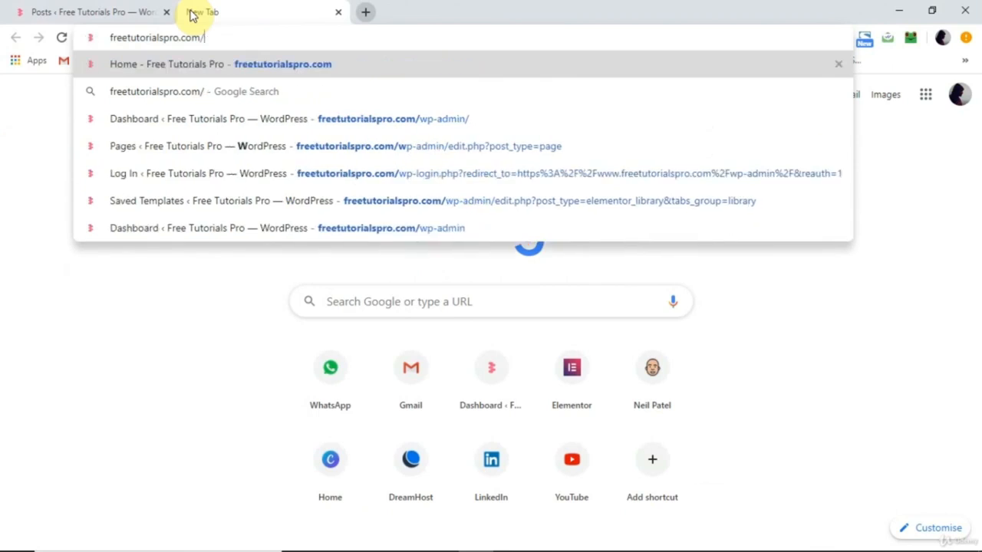
pyautogui.press('Return')
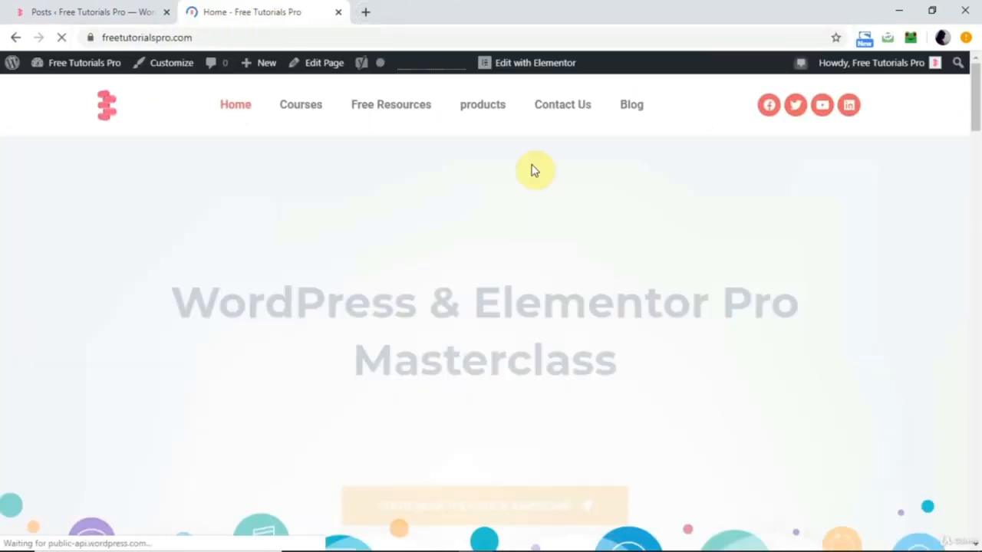
pyautogui.click(637, 103)
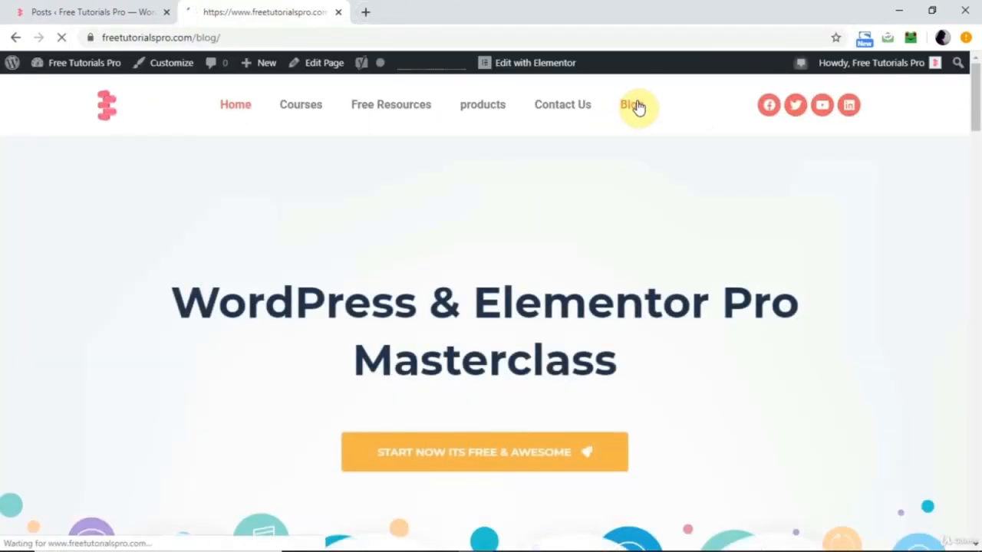
# Look through the whole blog archive page to examine how the posts are laid out.
pyautogui.scroll(-2, 544, 278)
pyautogui.scroll(1, 544, 278)
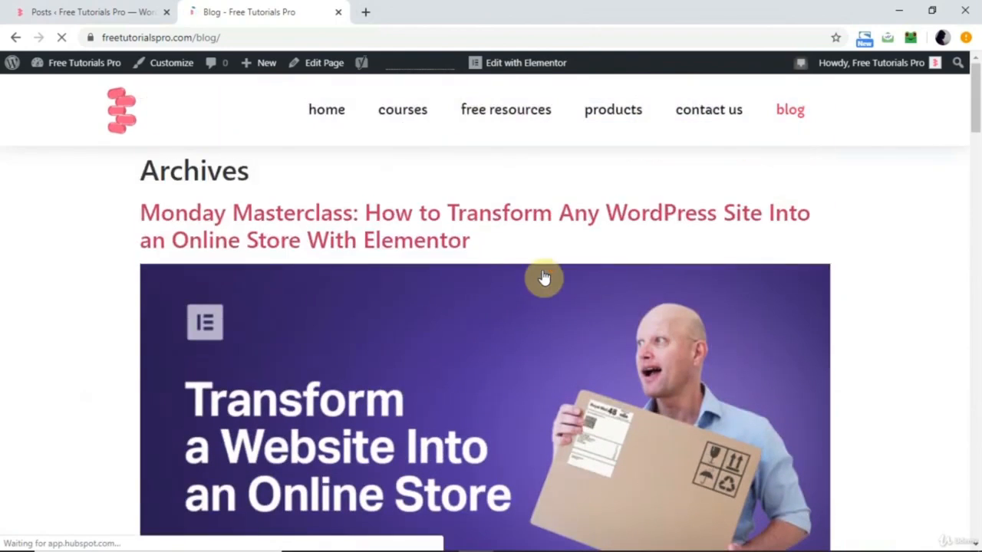
pyautogui.scroll(-3, 462, 273)
pyautogui.scroll(3, 462, 273)
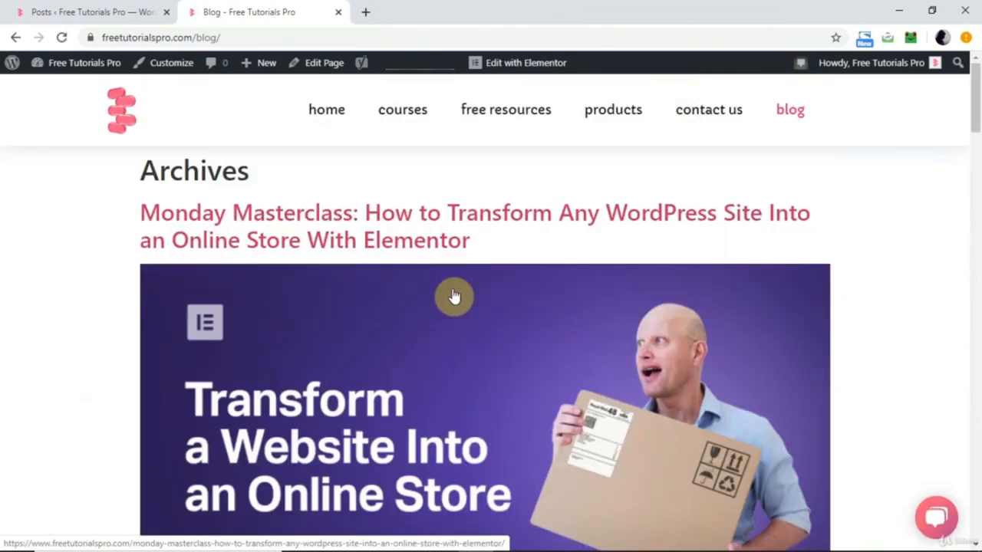
pyautogui.scroll(-5, 509, 340)
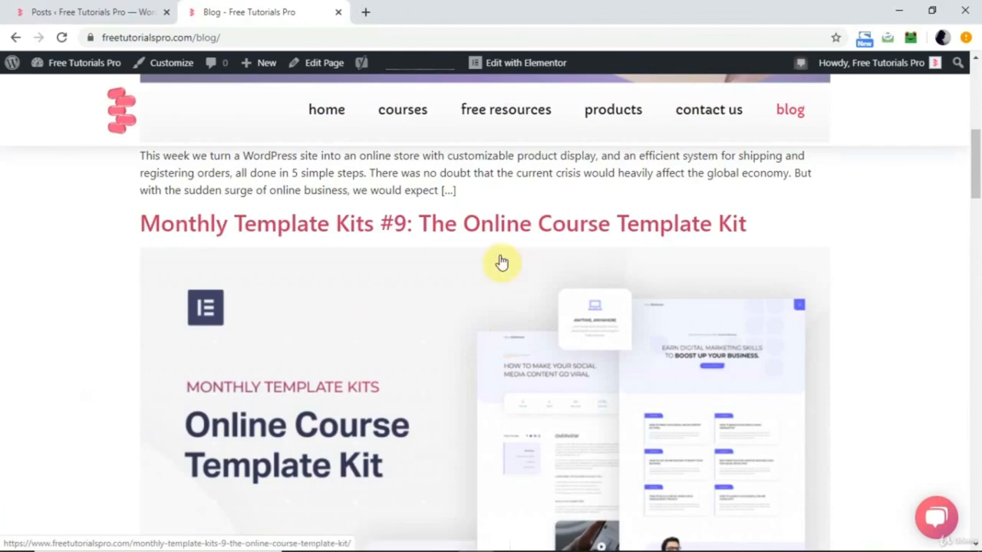
pyautogui.scroll(-5, 491, 366)
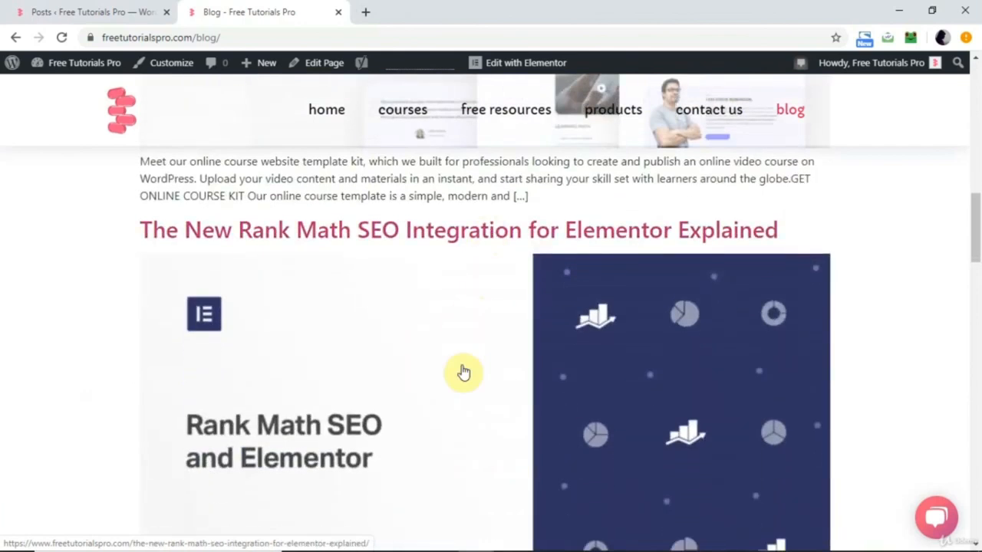
pyautogui.scroll(-10, 460, 373)
pyautogui.scroll(-10, 463, 372)
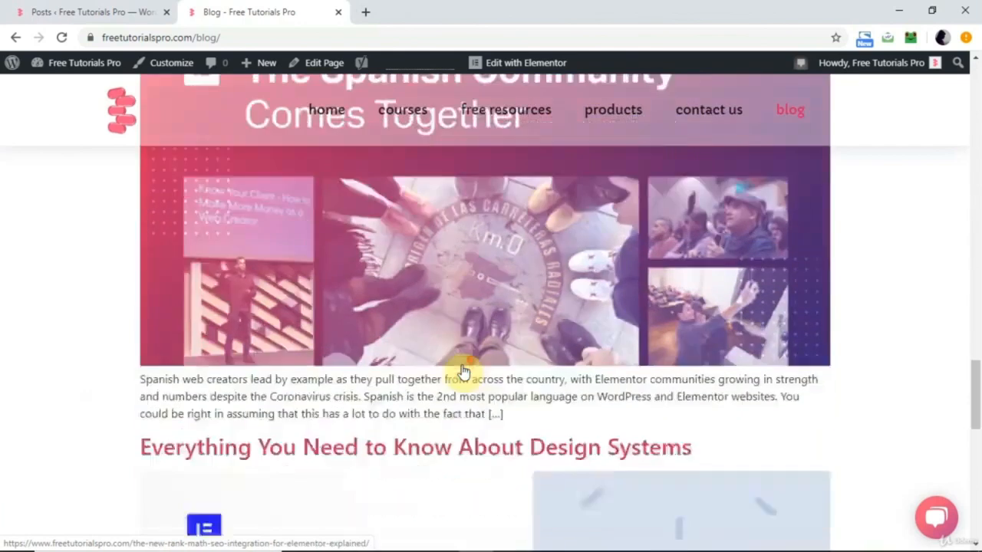
pyautogui.scroll(5, 464, 372)
pyautogui.scroll(15, 463, 372)
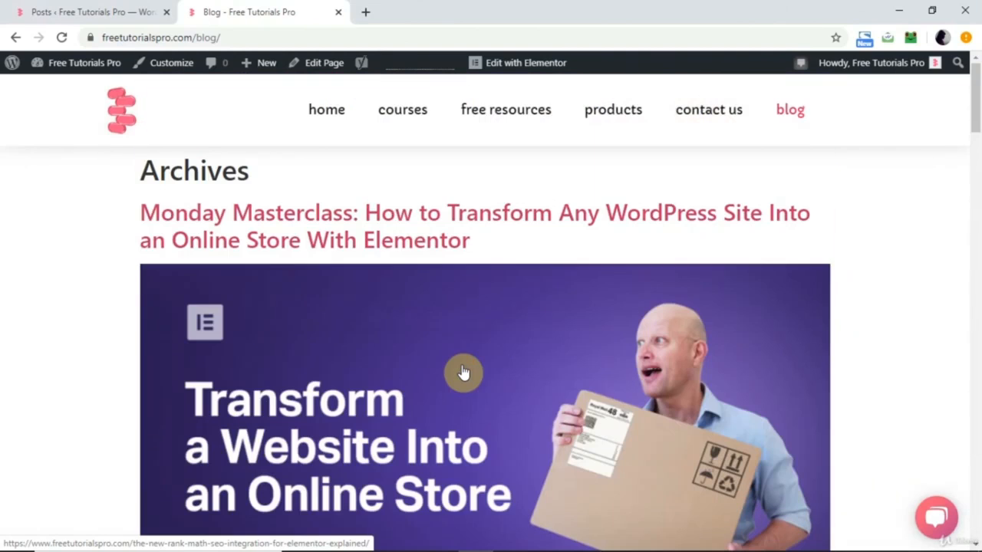
# Open the Monday Masterclass post from the blog archive in a new tab and examine its single-post layout.
pyautogui.rightClick(388, 244)
pyautogui.click(432, 256)
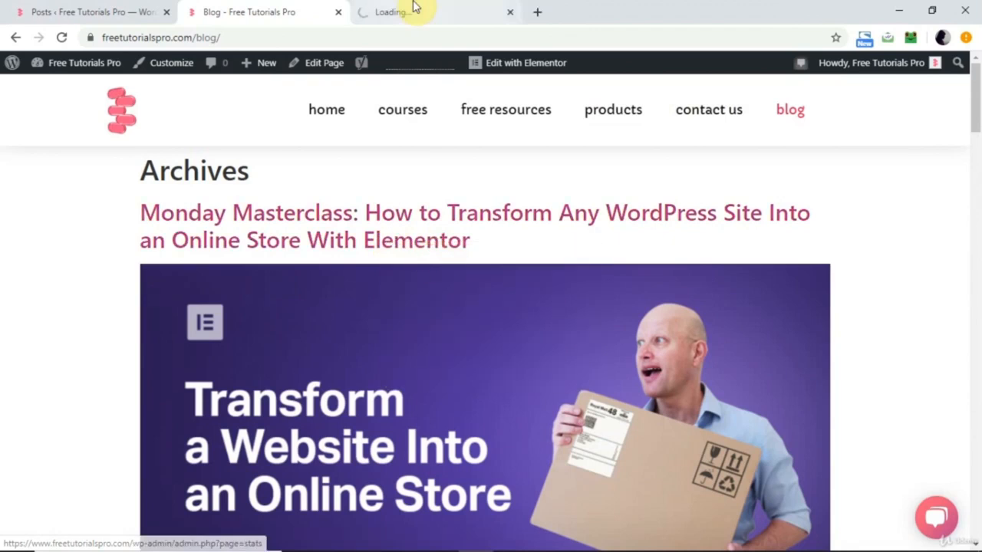
pyautogui.click(413, 8)
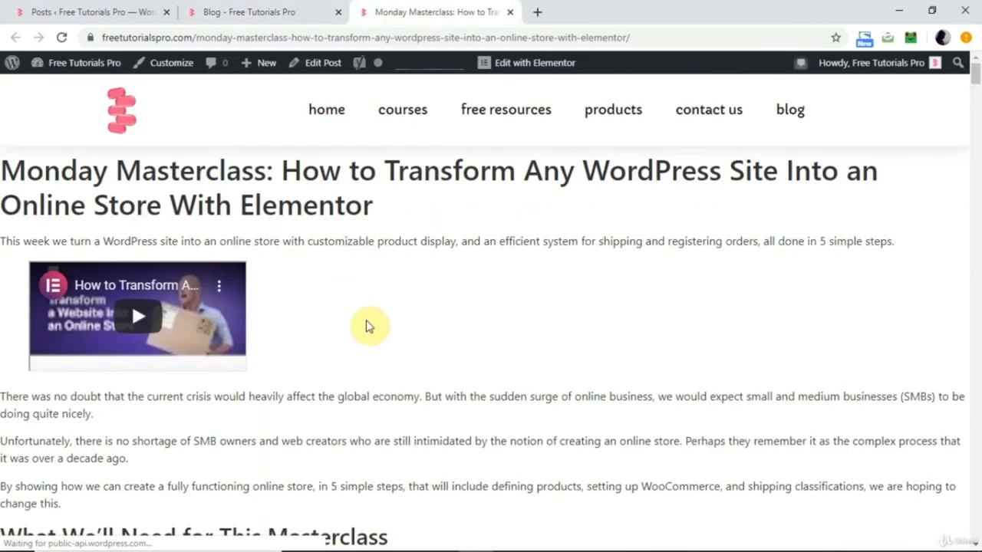
pyautogui.scroll(-2, 369, 325)
pyautogui.scroll(-2, 369, 324)
pyautogui.scroll(4, 369, 322)
pyautogui.scroll(-7, 368, 322)
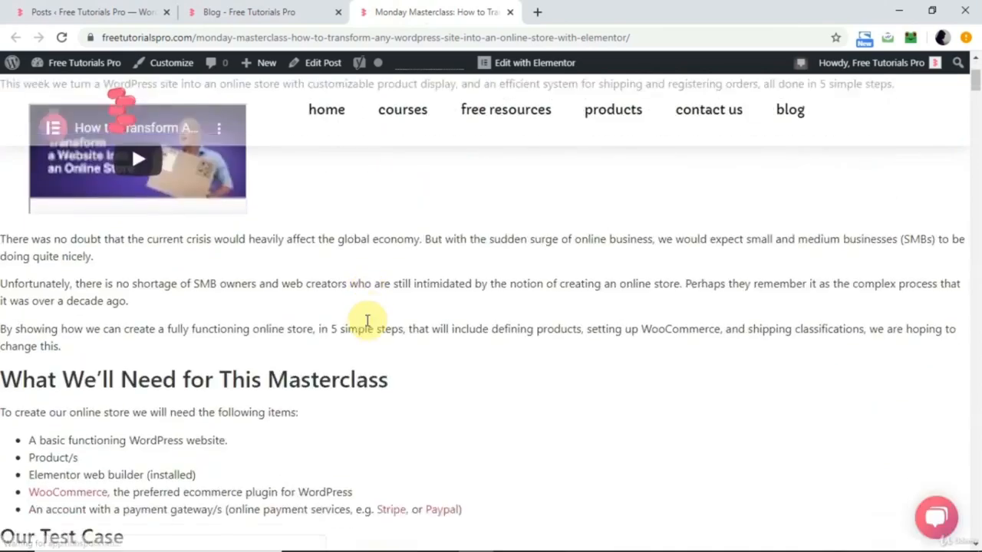
pyautogui.scroll(-15, 368, 322)
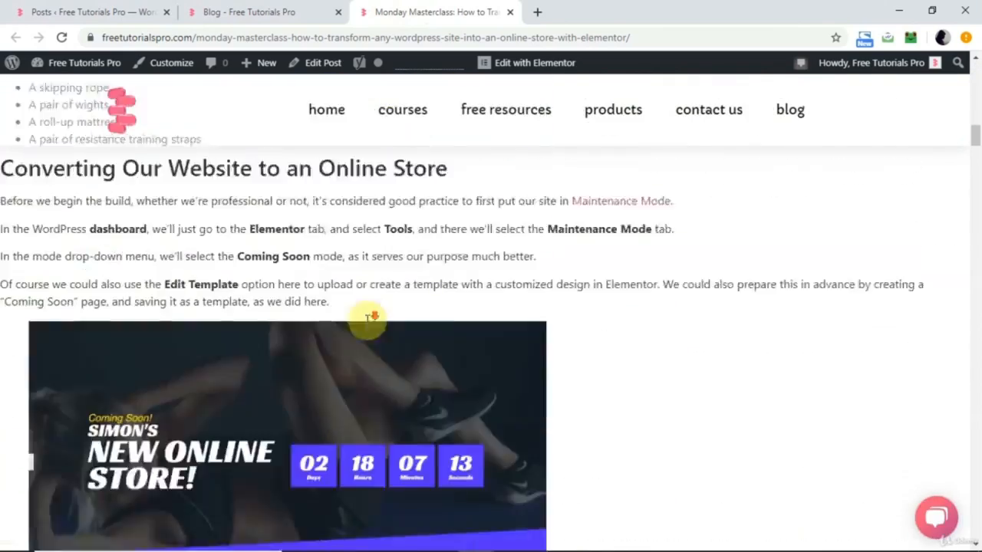
pyautogui.scroll(-4, 368, 323)
pyautogui.scroll(15, 368, 323)
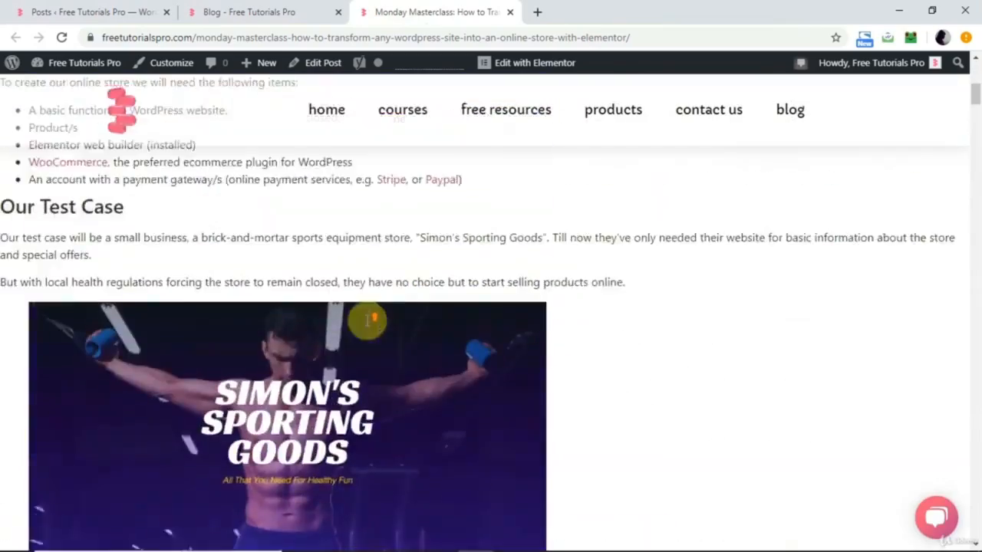
# Open the blog on elementor.com in a new tab and examine its post grid as a reference design.
pyautogui.click(535, 14)
pyautogui.write('el')
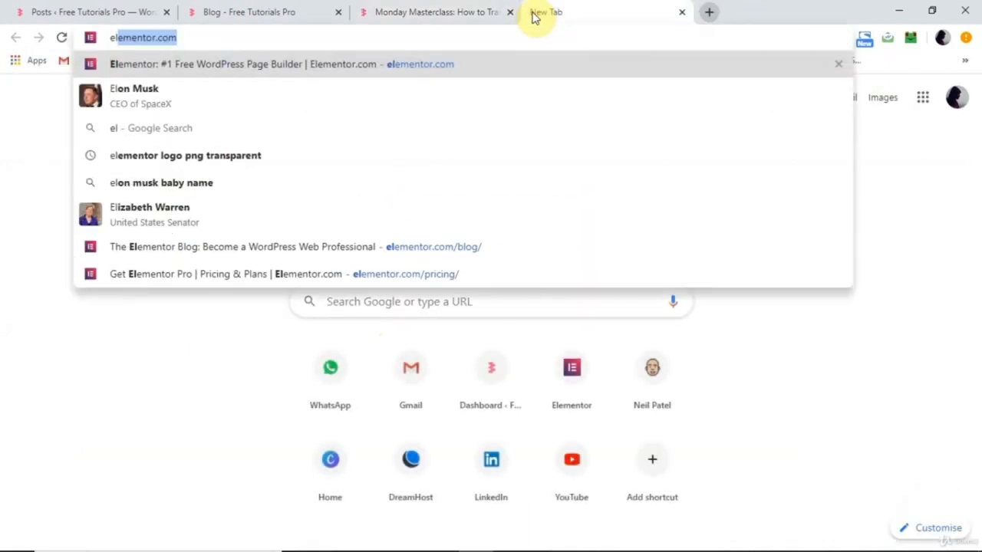
pyautogui.press('Right')
pyautogui.press('Return')
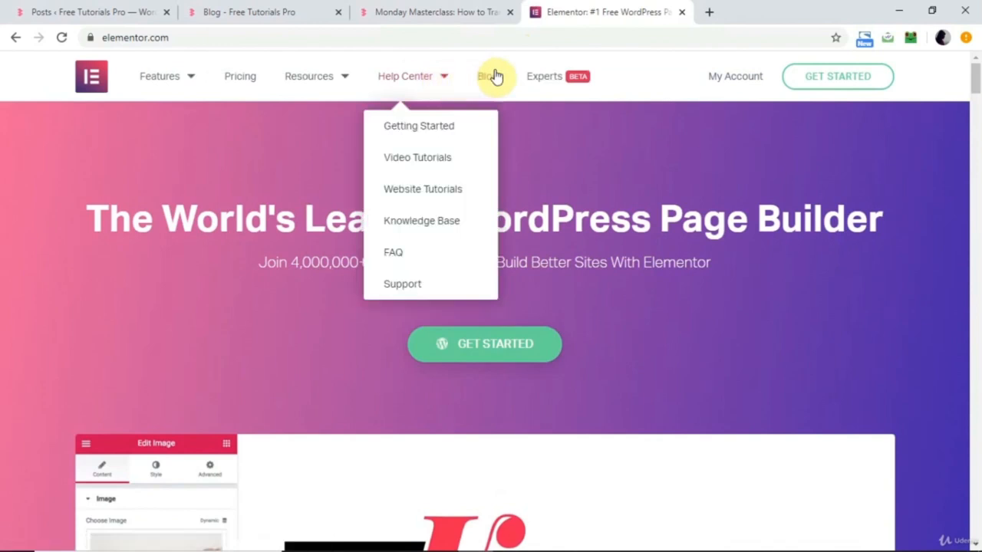
pyautogui.click(494, 75)
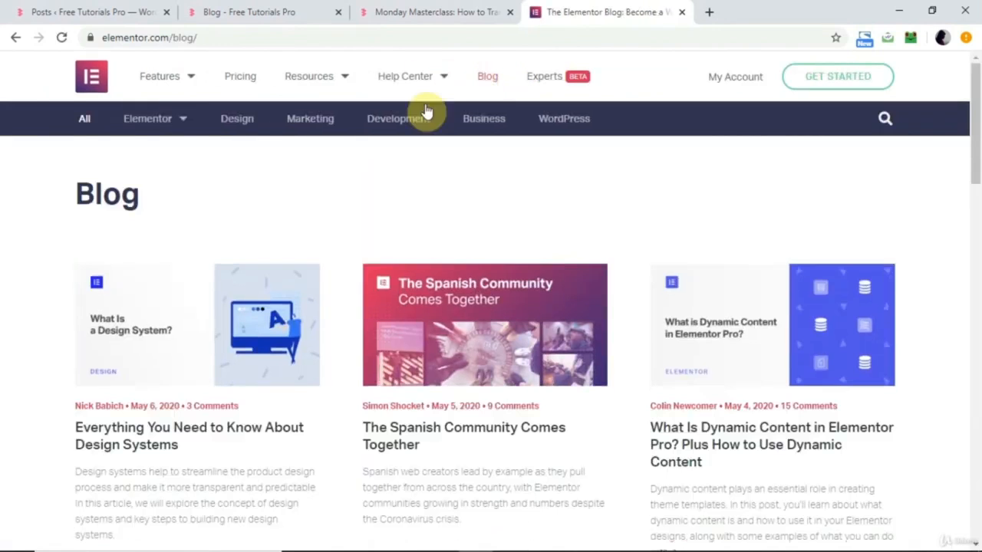
pyautogui.scroll(-2, 405, 241)
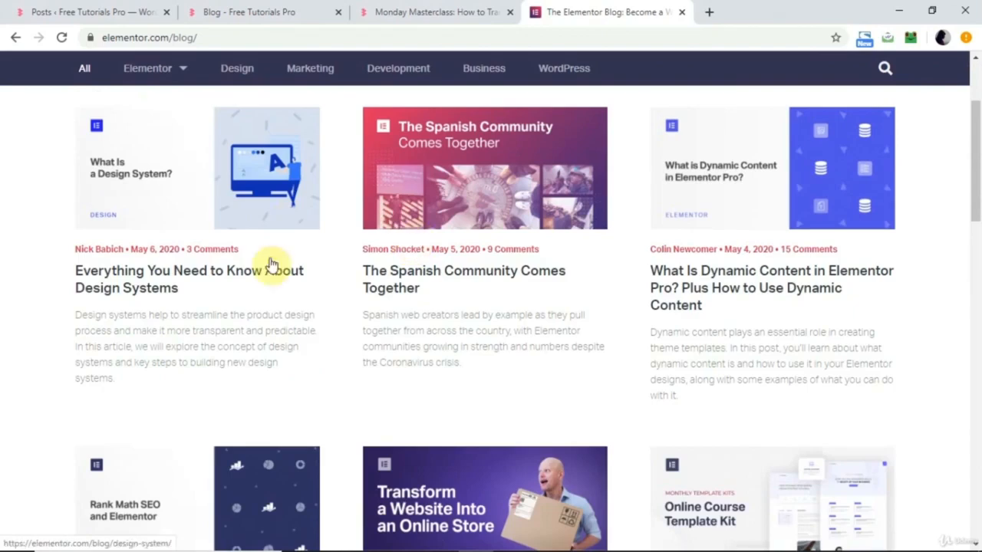
pyautogui.scroll(-14, 434, 348)
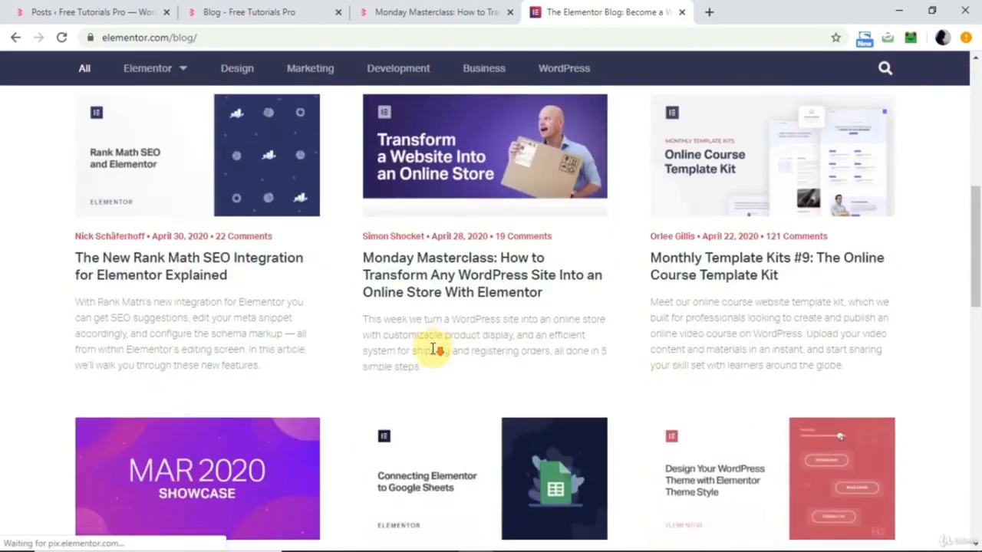
pyautogui.scroll(15, 435, 347)
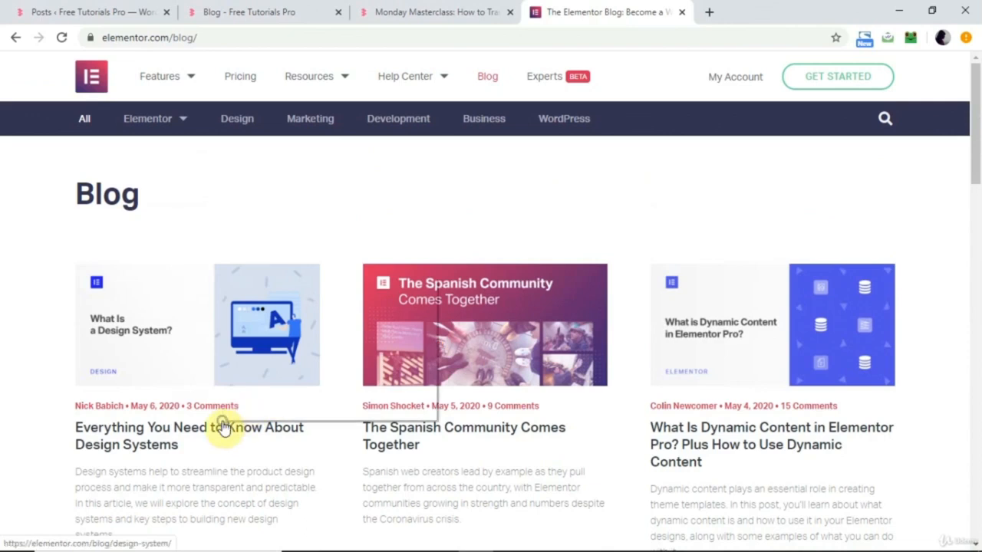
# Open Elementor's article "Everything You Need to Know About Design Systems" in a new tab and examine its layout.
pyautogui.rightClick(220, 422)
pyautogui.click(312, 288)
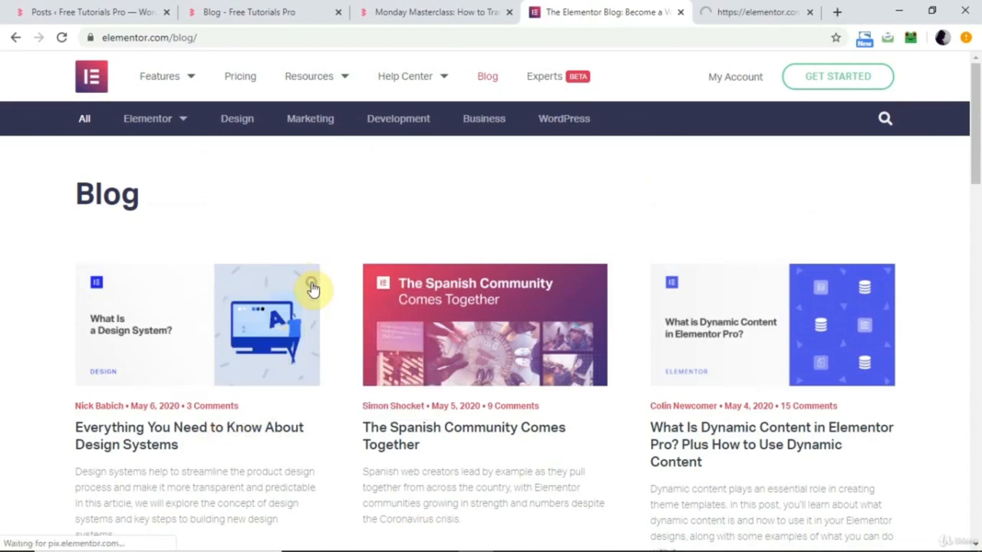
pyautogui.click(723, 9)
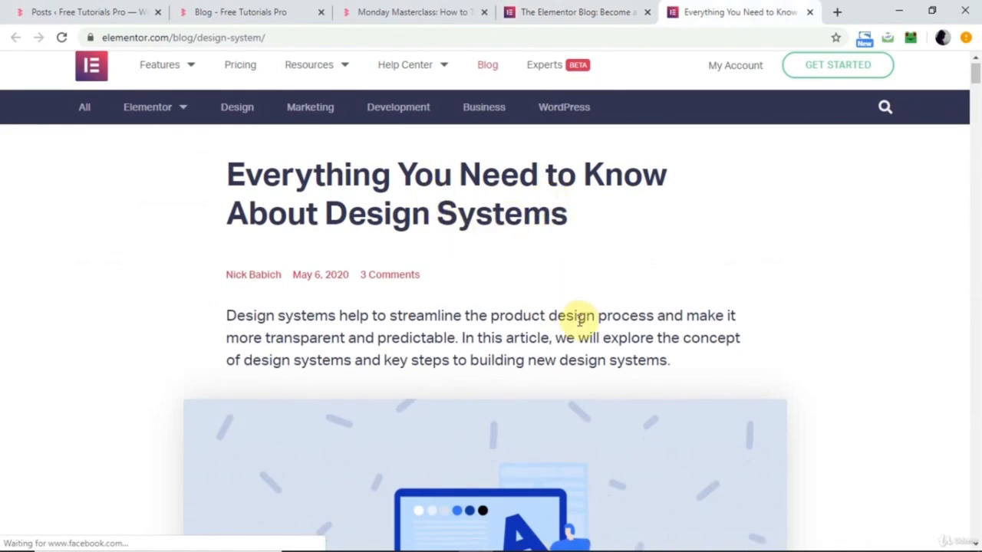
pyautogui.scroll(-3, 636, 320)
pyautogui.scroll(-10, 647, 334)
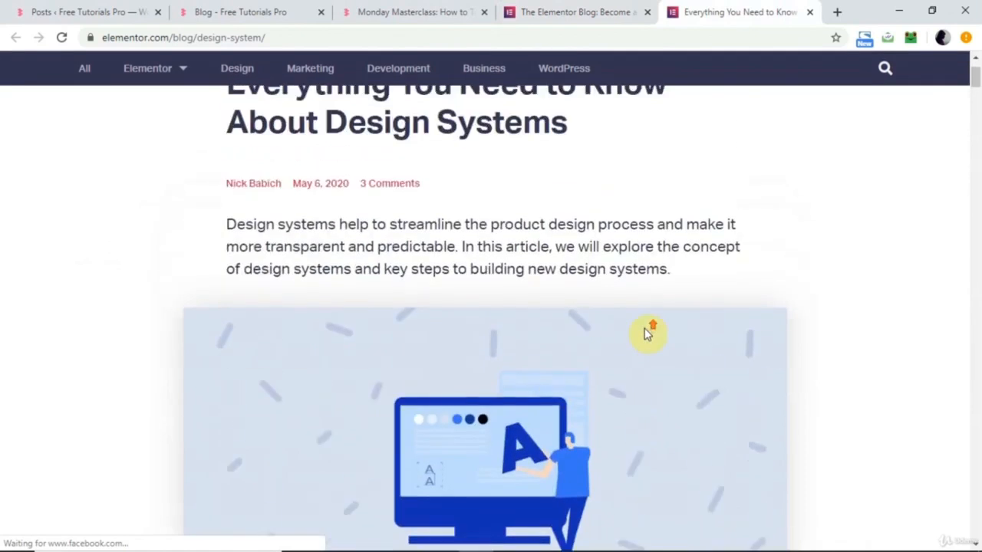
pyautogui.scroll(-11, 647, 334)
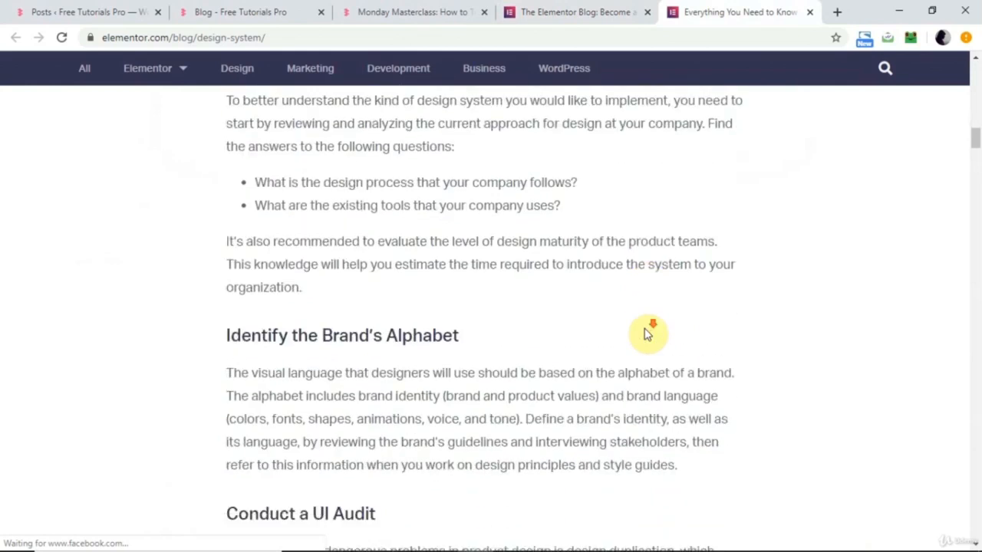
pyautogui.scroll(20, 646, 330)
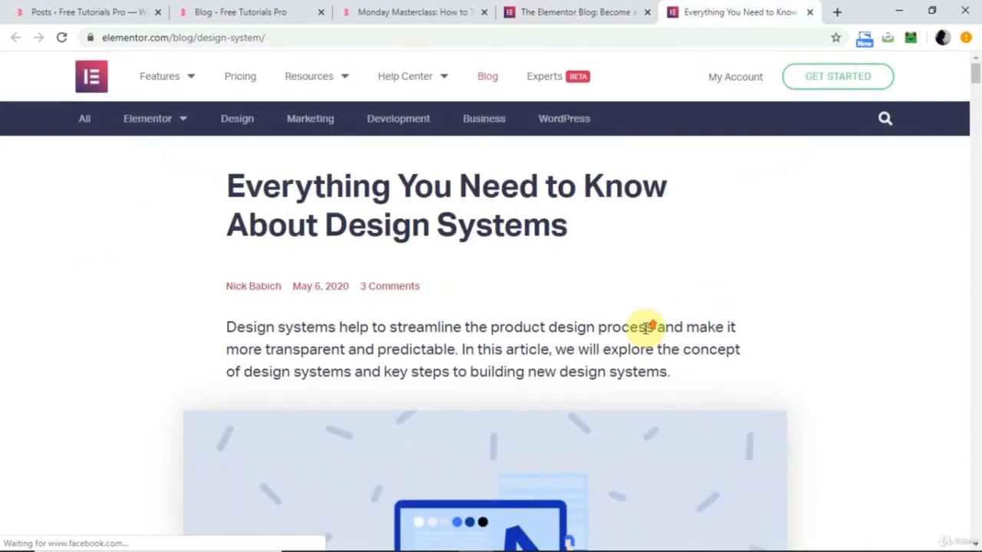
# Revisit the open Free Tutorials Pro blog archive and Monday Masterclass post, and return to the WordPress Posts list.
pyautogui.click(273, 11)
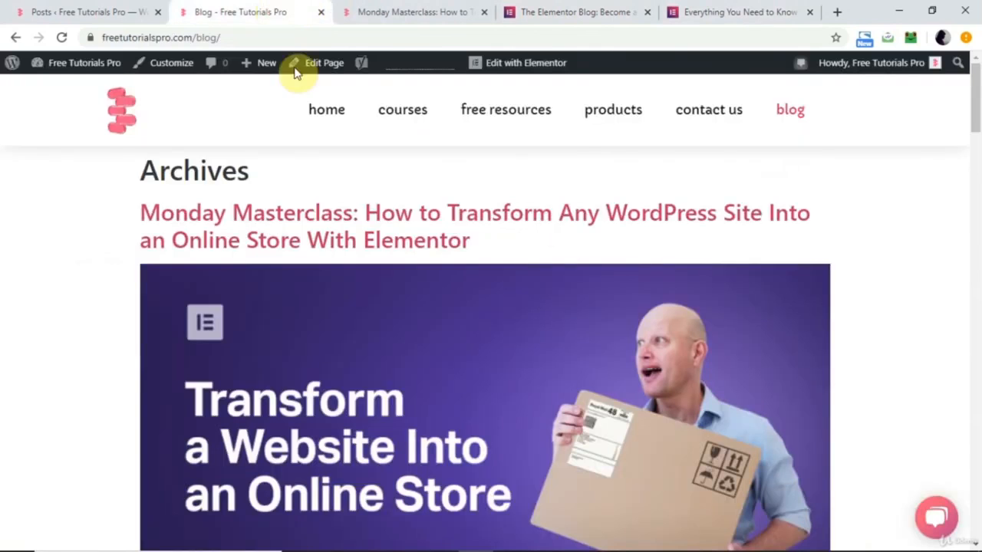
pyautogui.click(396, 9)
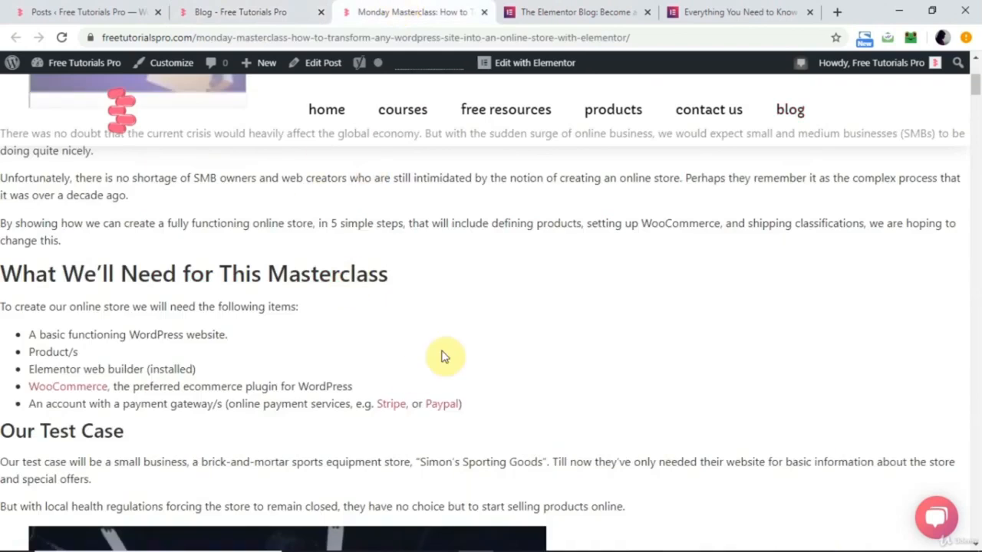
pyautogui.click(104, 6)
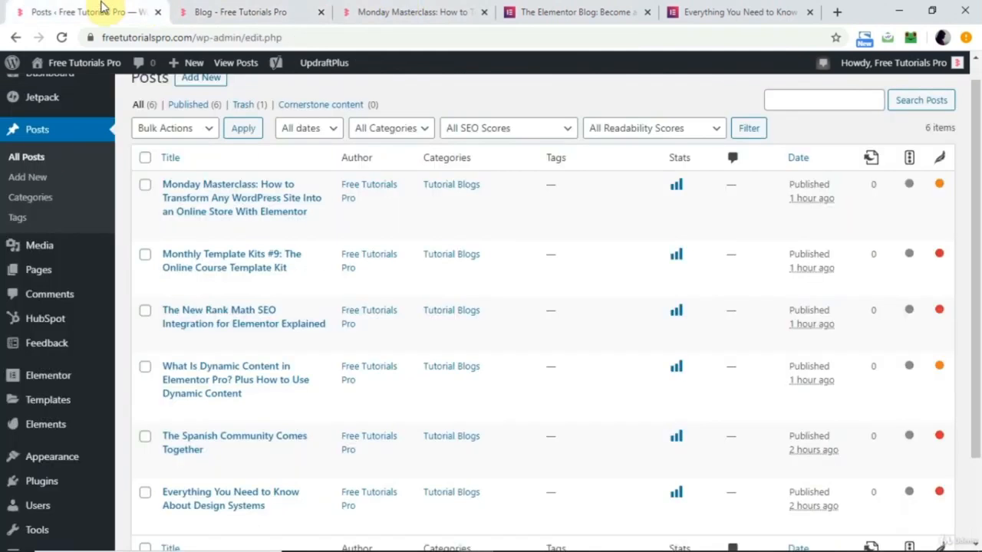
# Create a new Elementor template of type Archive named "archive" from the saved templates page.
pyautogui.click(47, 402)
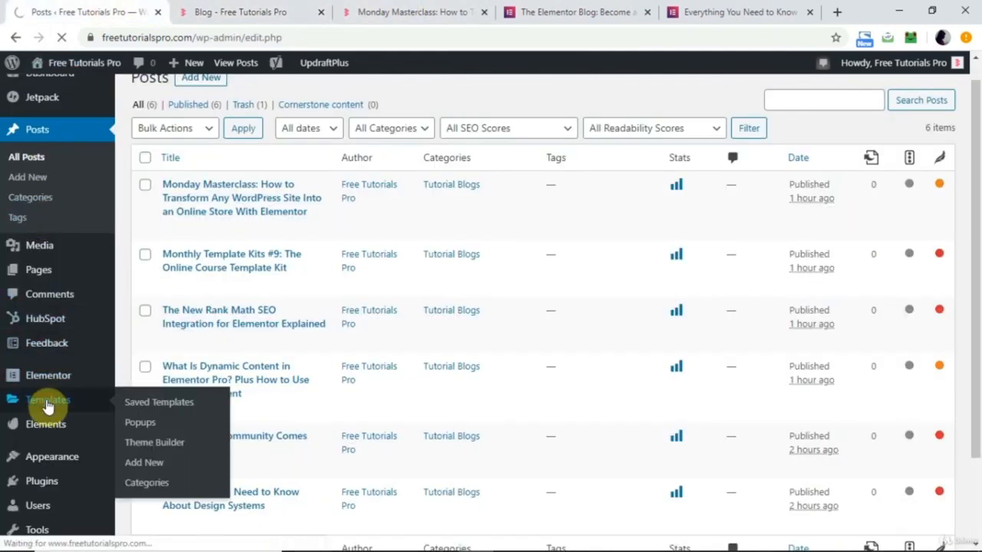
pyautogui.click(298, 103)
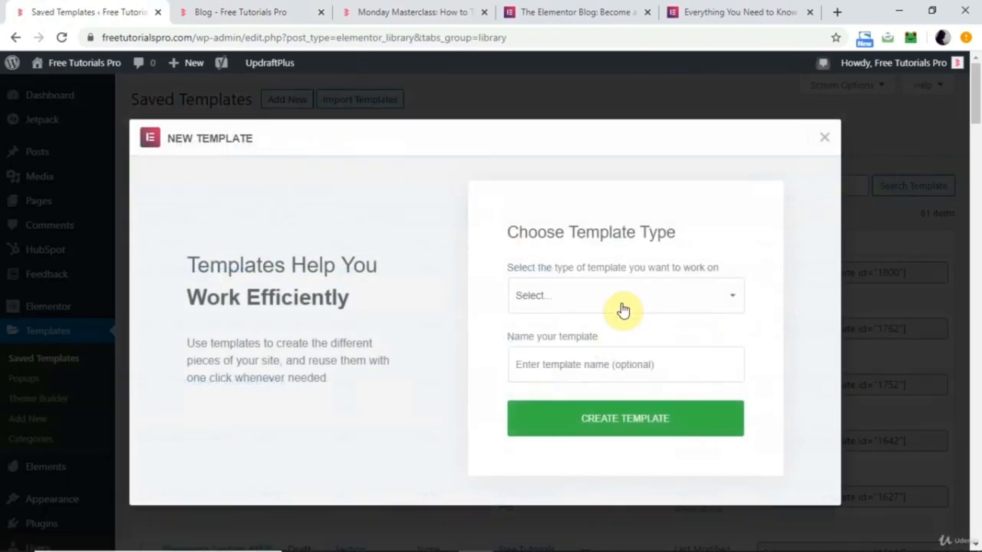
pyautogui.click(623, 307)
pyautogui.click(552, 412)
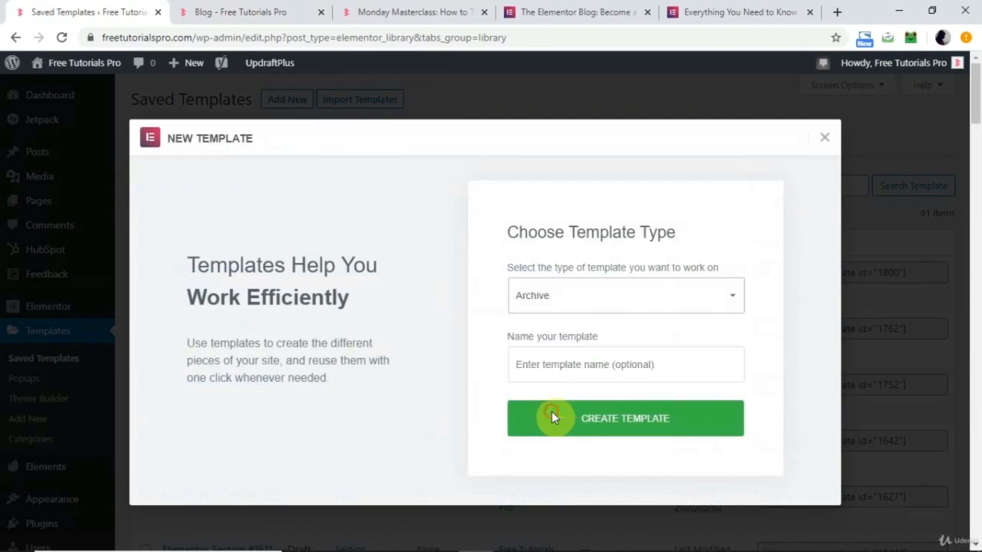
pyautogui.click(580, 364)
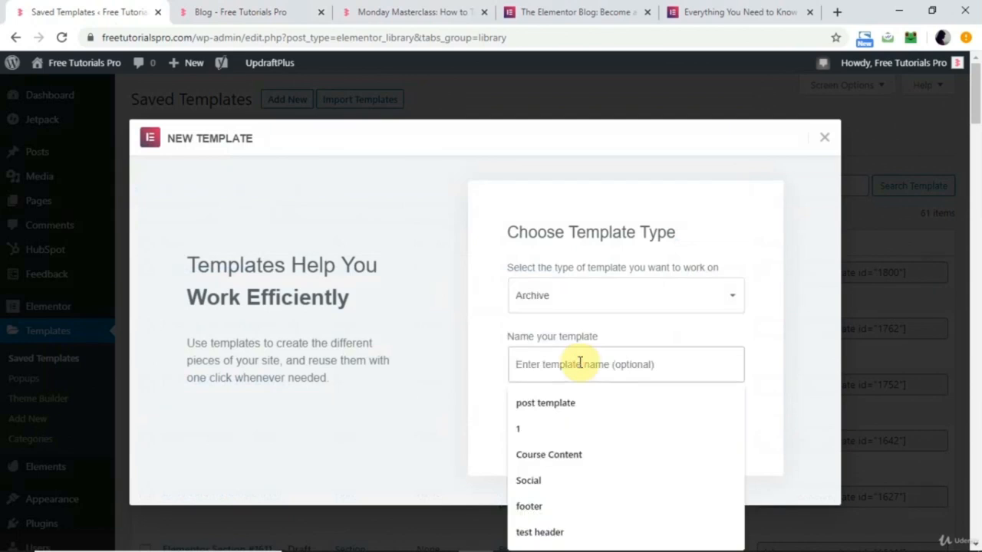
pyautogui.write('archive')
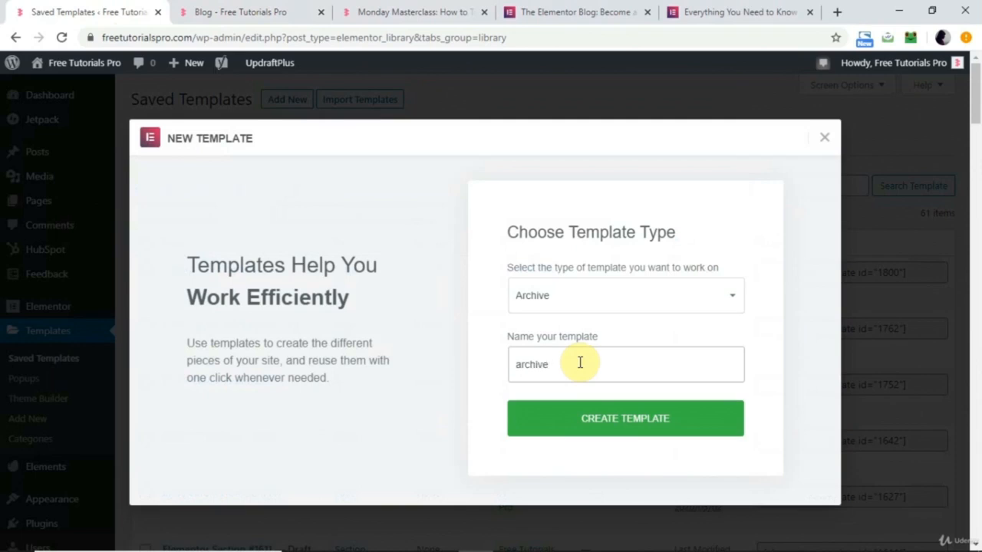
pyautogui.click(600, 416)
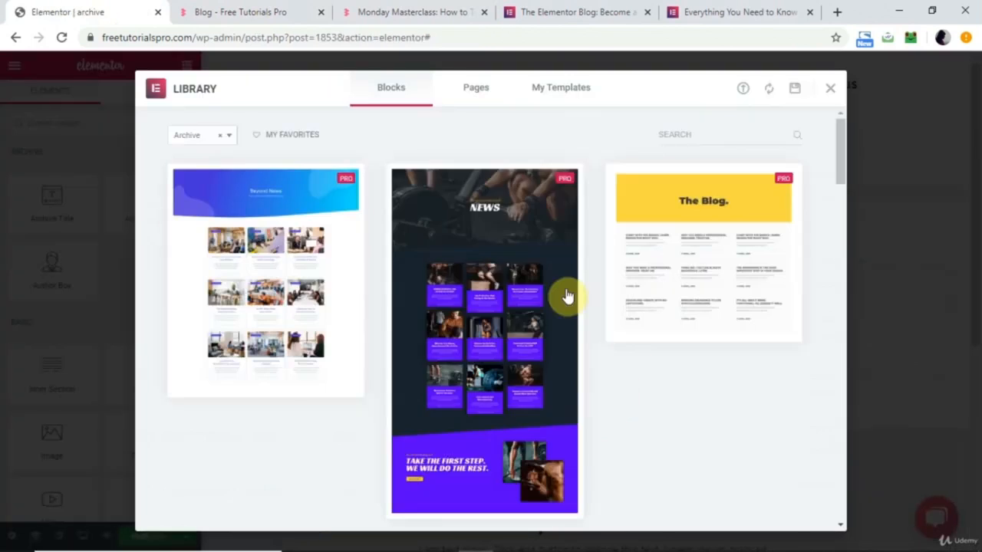
# Browse the archive blocks in the template library and insert the centred "Archives" block with three columns of dark post cards.
pyautogui.scroll(-2, 606, 347)
pyautogui.scroll(-8, 606, 349)
pyautogui.scroll(-10, 606, 349)
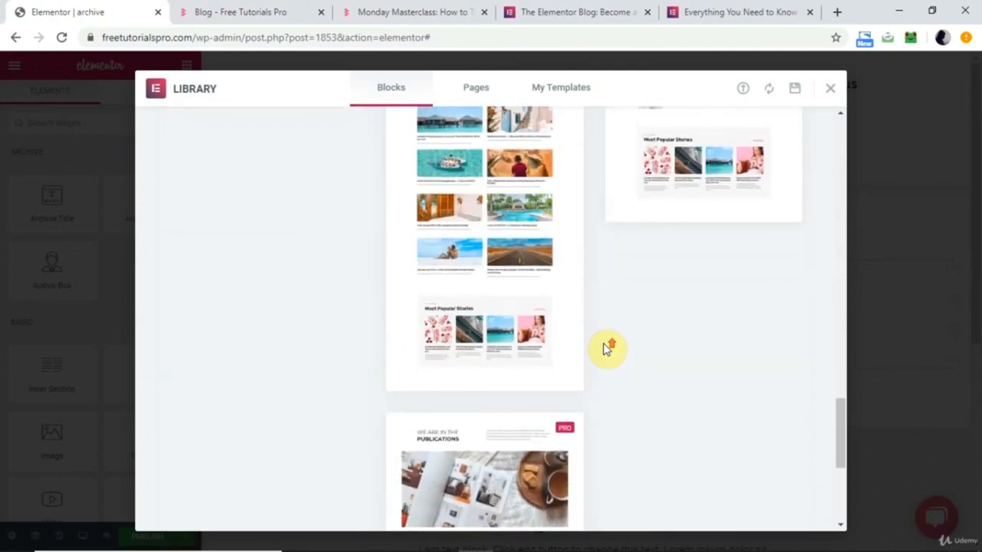
pyautogui.scroll(5, 606, 349)
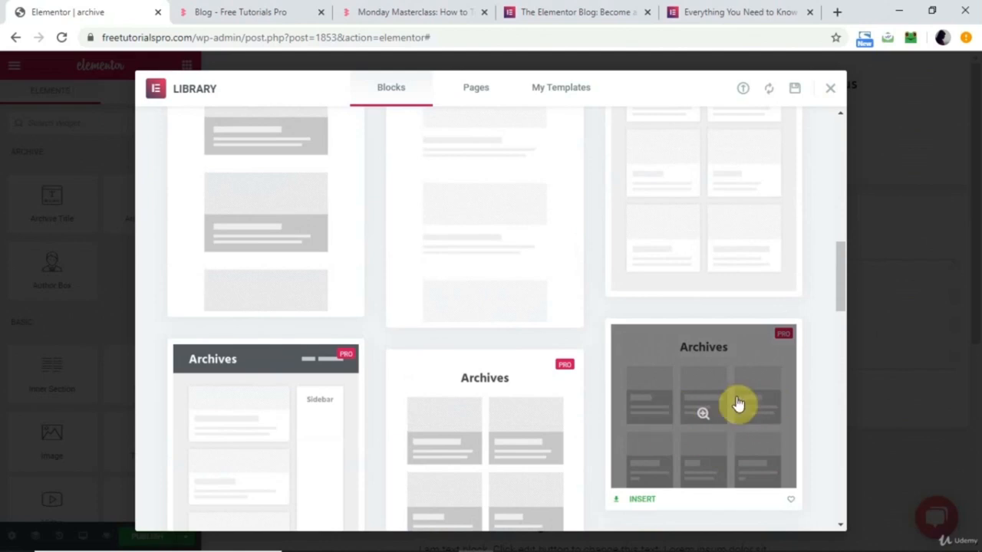
pyautogui.click(734, 454)
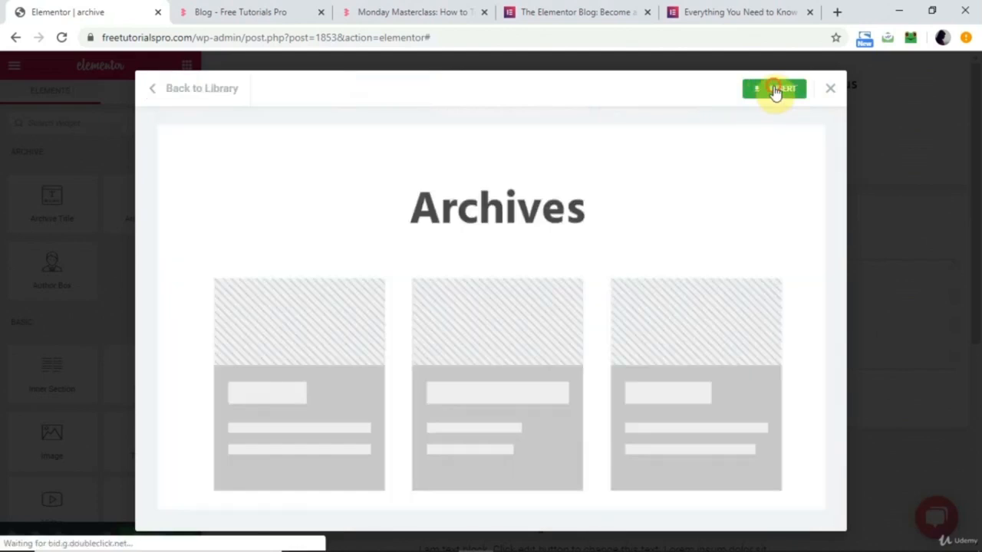
pyautogui.click(776, 91)
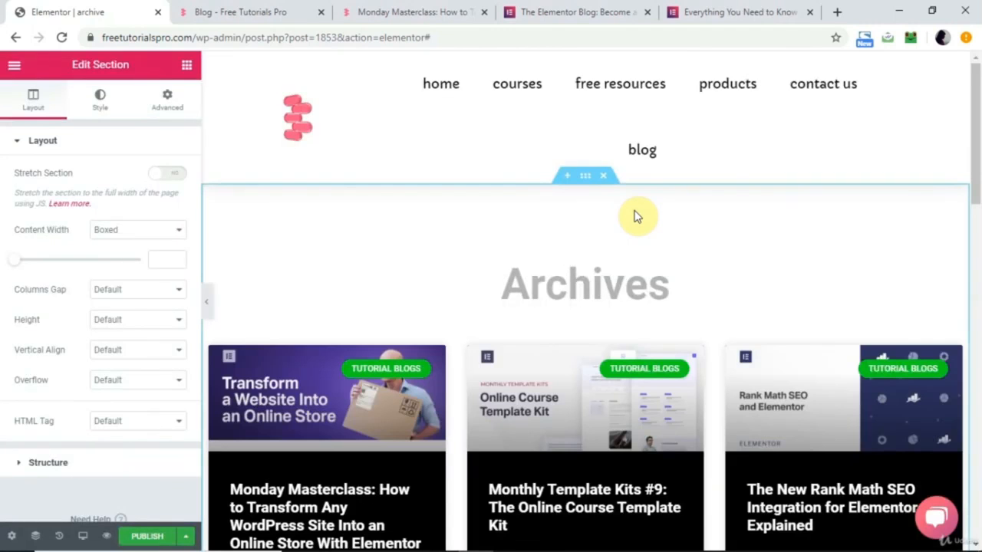
# Delete the "Archives" title widget above the post grid in the inserted block.
pyautogui.scroll(-6, 693, 306)
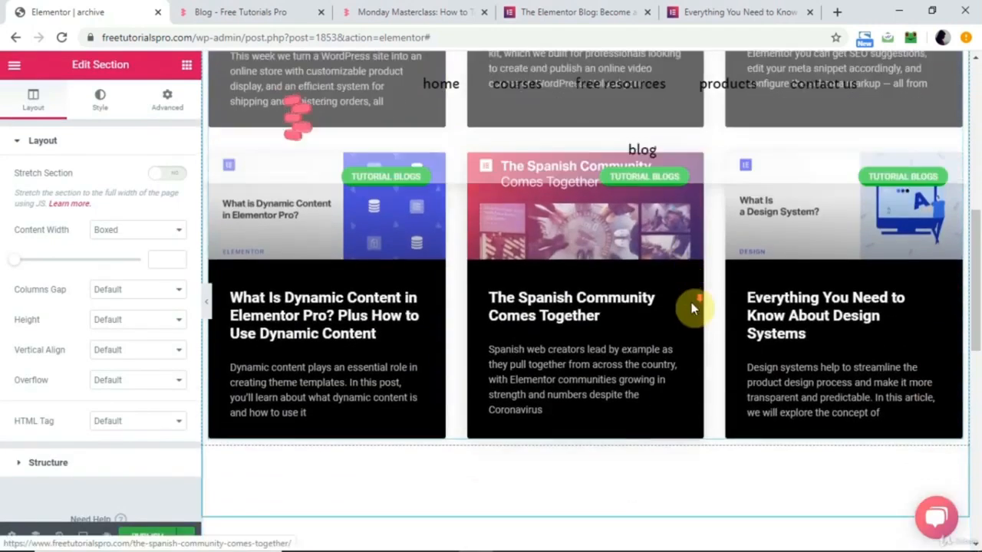
pyautogui.scroll(6, 693, 307)
pyautogui.scroll(-1, 694, 309)
pyautogui.scroll(2, 652, 211)
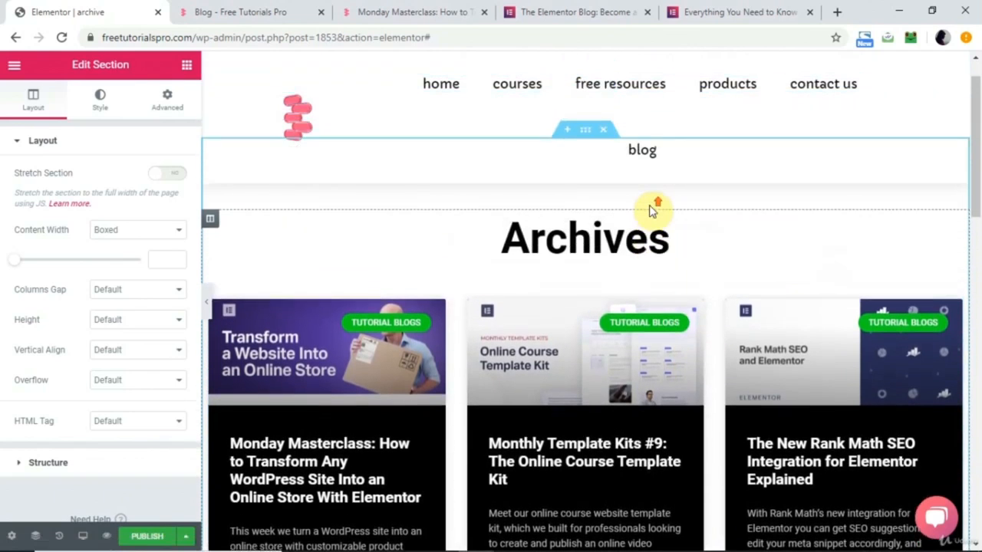
pyautogui.rightClick(631, 252)
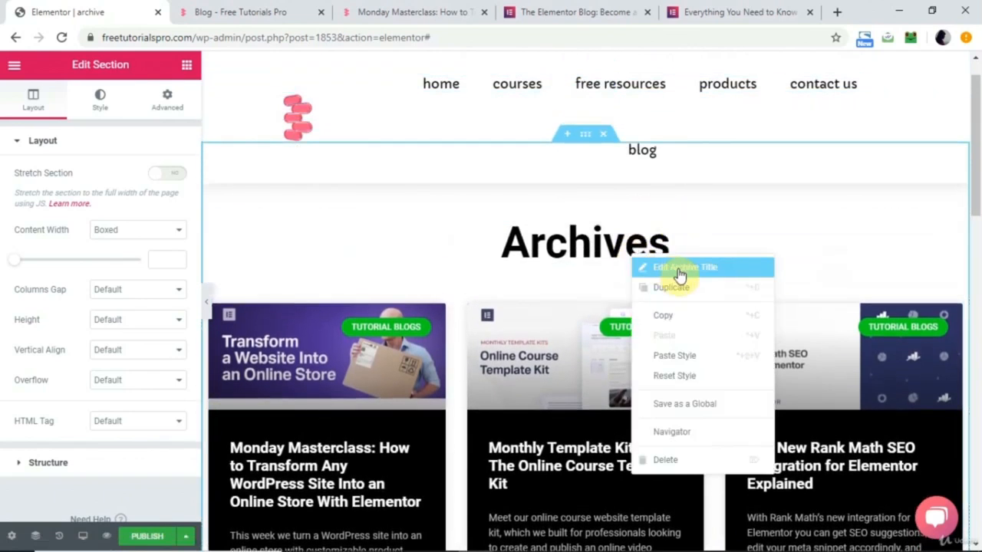
pyautogui.click(668, 461)
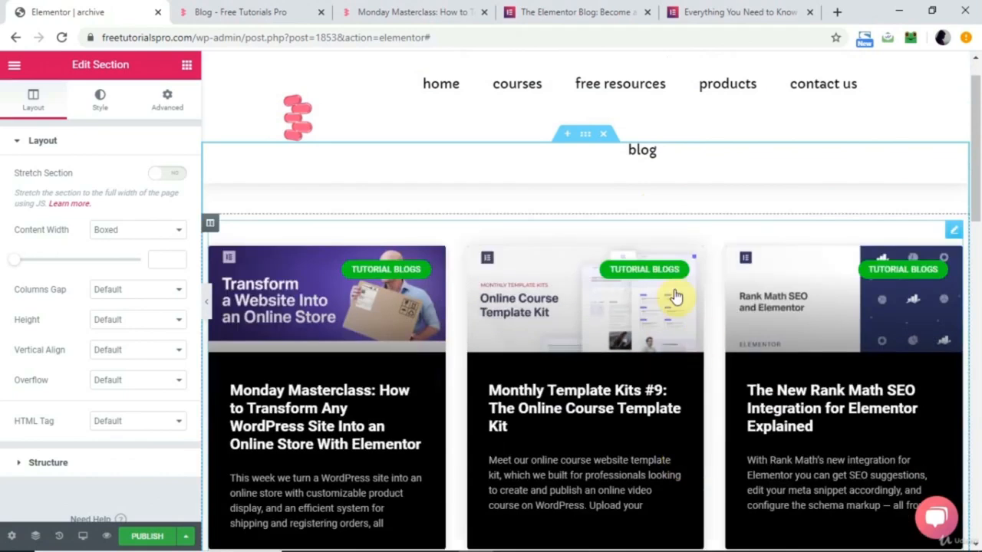
# Set the Archive Posts widget to 2 columns and review the resulting card grid.
pyautogui.scroll(-9, 495, 458)
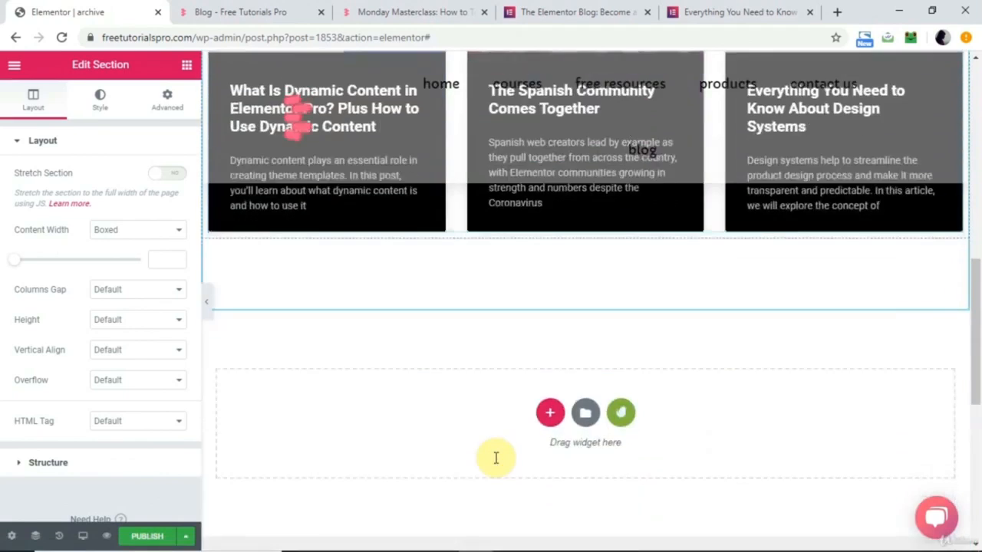
pyautogui.scroll(5, 495, 458)
pyautogui.scroll(4, 495, 457)
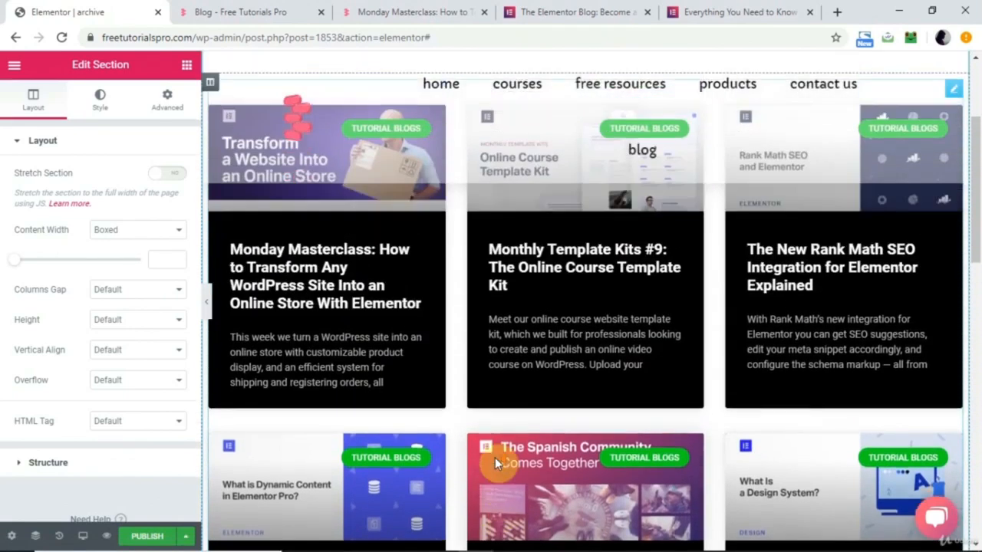
pyautogui.scroll(-3, 495, 457)
pyautogui.scroll(3, 409, 373)
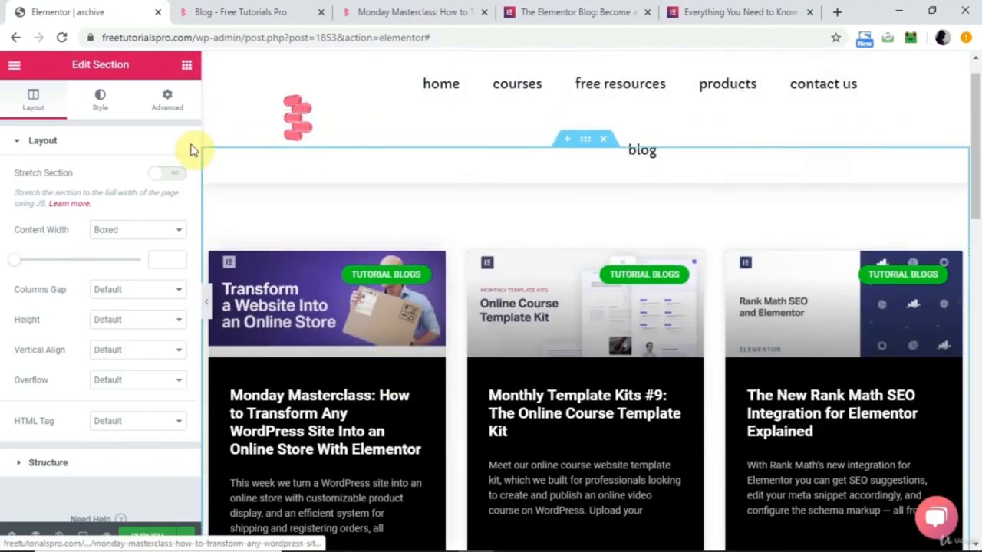
pyautogui.click(99, 105)
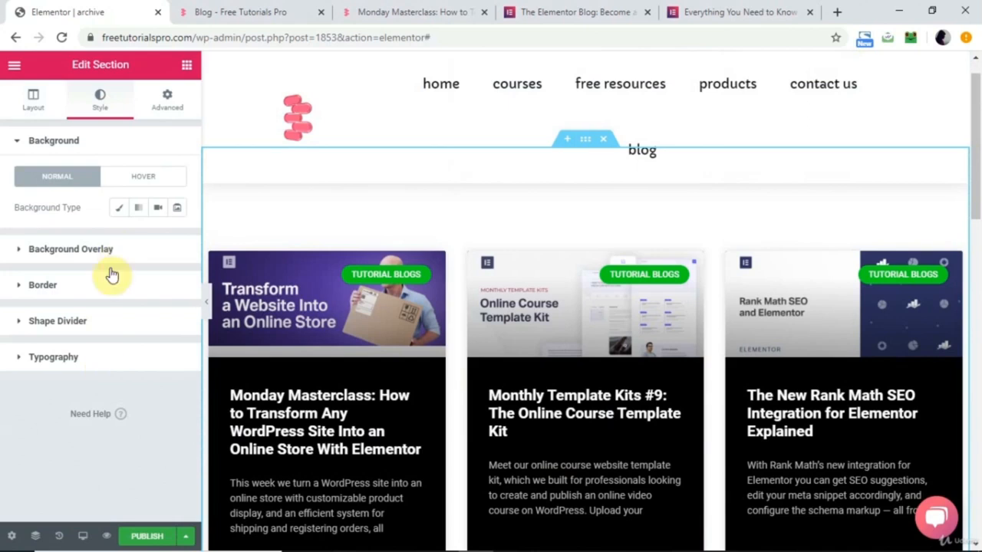
pyautogui.click(329, 270)
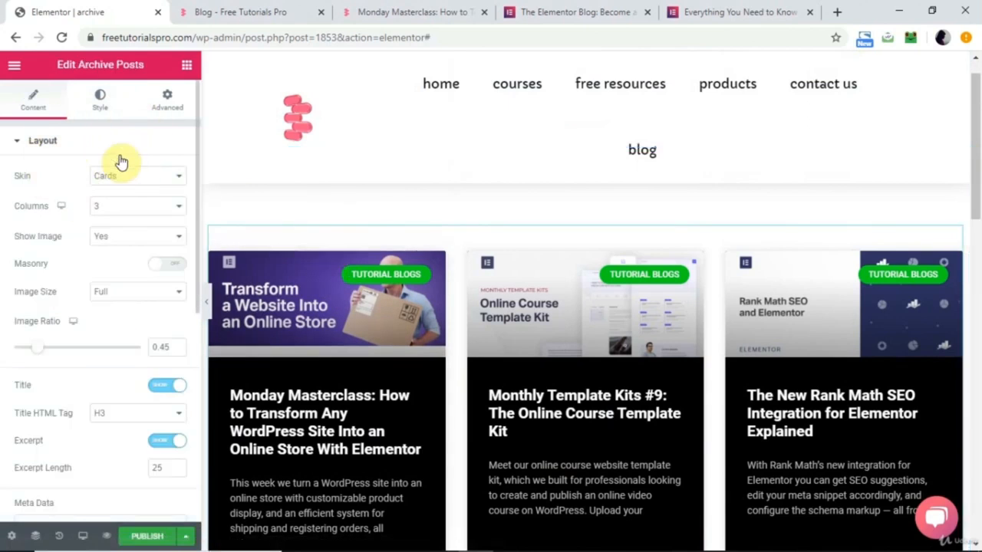
pyautogui.click(116, 205)
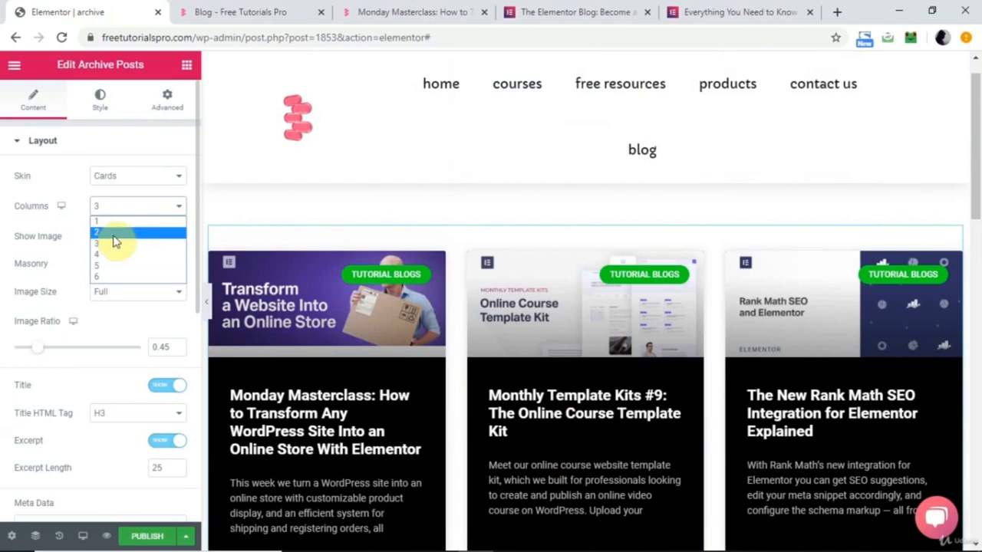
pyautogui.click(113, 233)
pyautogui.scroll(-2, 415, 417)
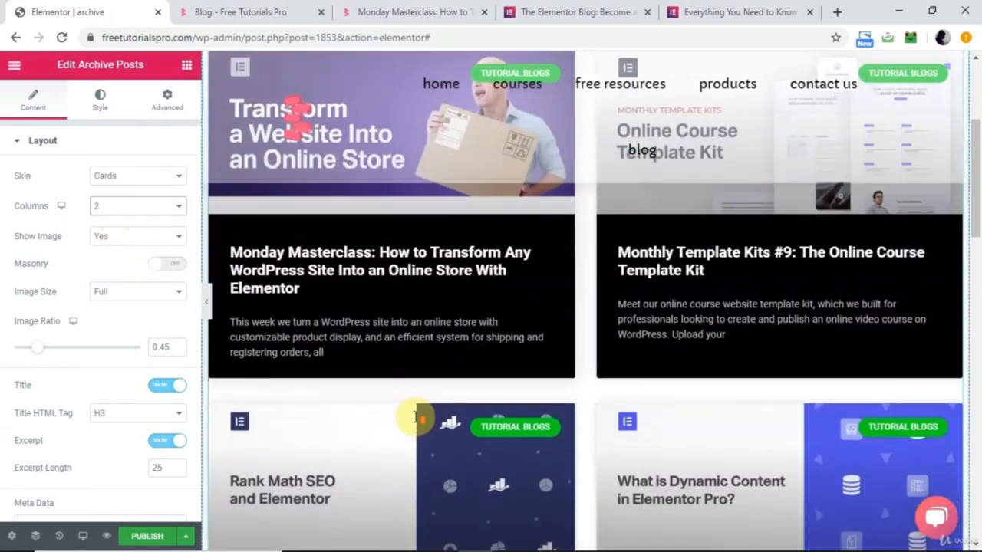
pyautogui.scroll(-5, 416, 418)
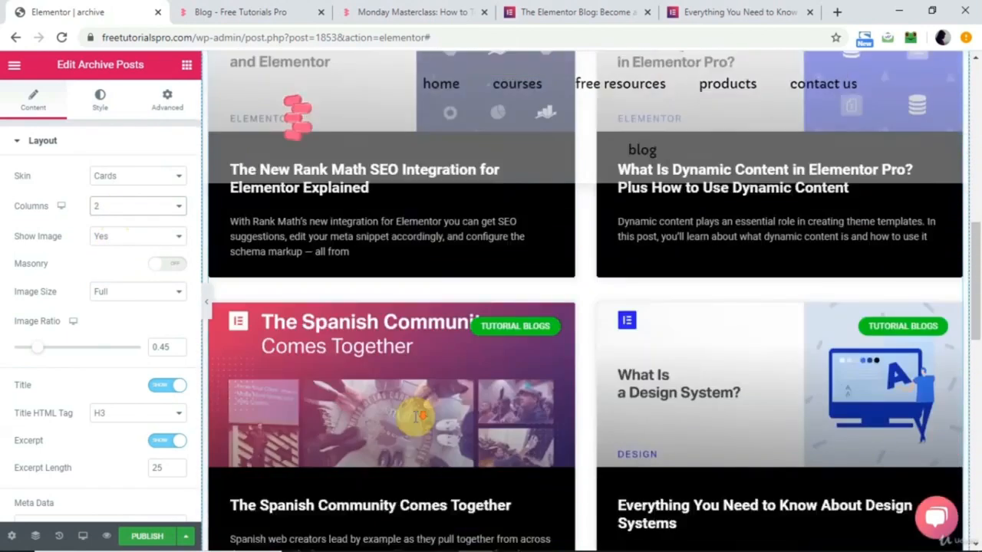
pyautogui.scroll(4, 419, 420)
pyautogui.scroll(2, 416, 424)
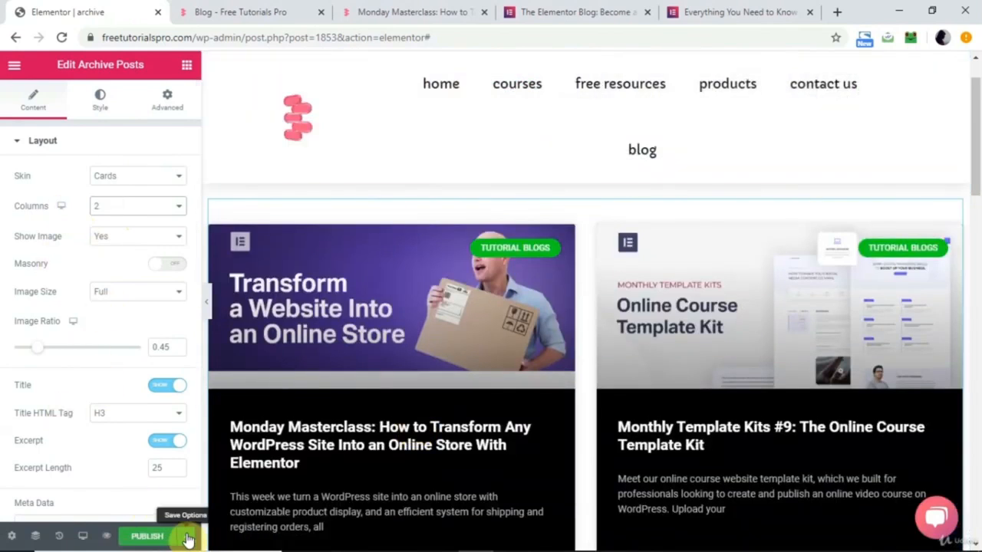
# Add a display condition that includes All Archives, and publish the template by saving the publish settings.
pyautogui.click(186, 537)
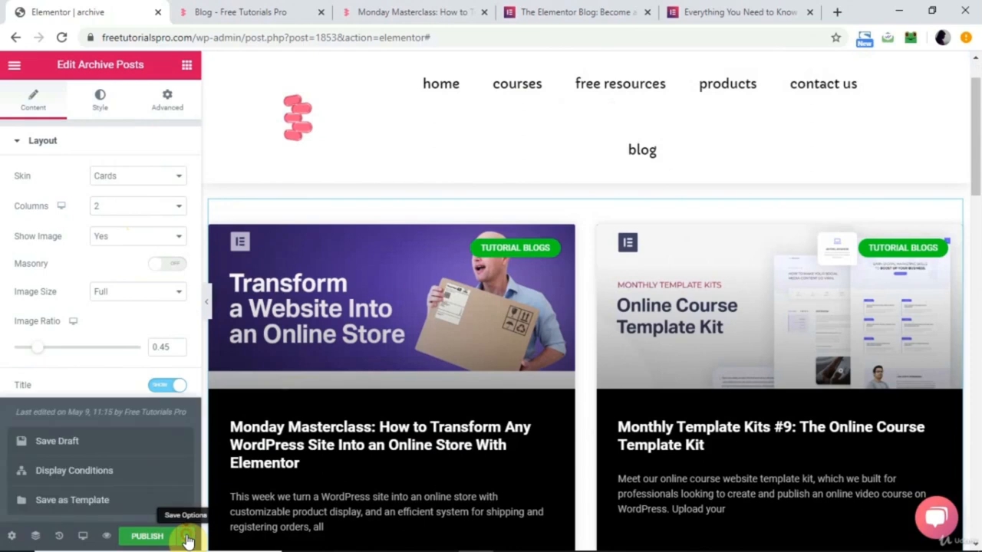
pyautogui.click(100, 471)
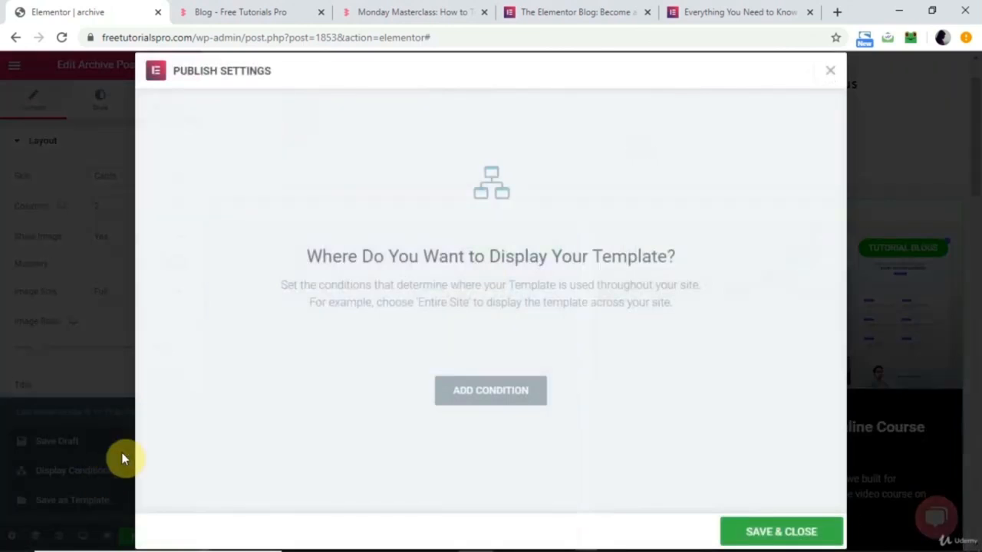
pyautogui.click(494, 393)
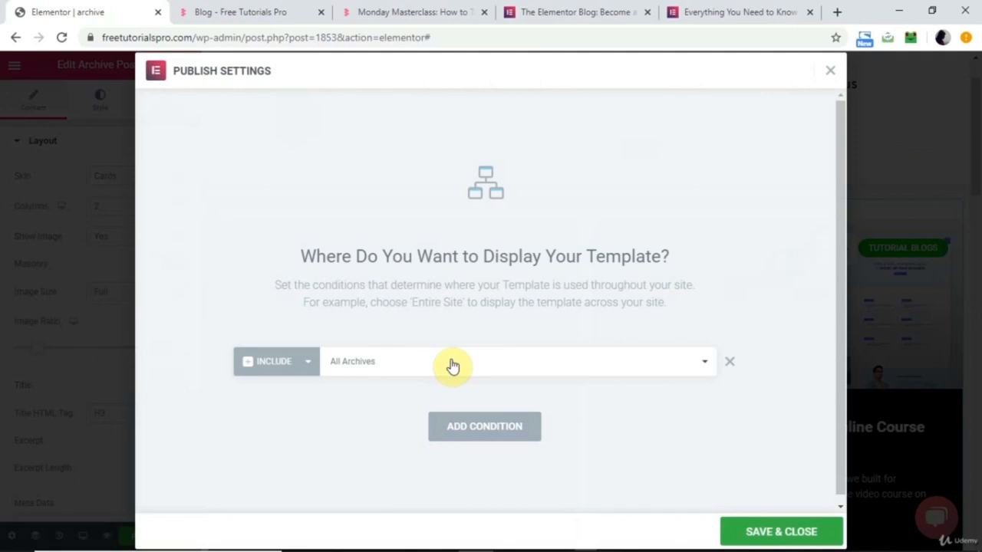
pyautogui.click(389, 374)
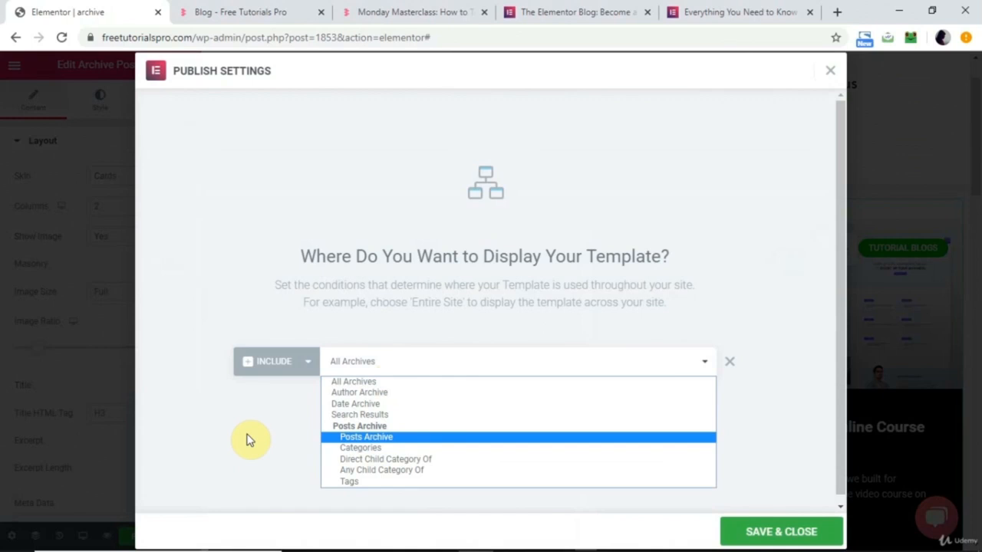
pyautogui.click(469, 362)
pyautogui.click(762, 531)
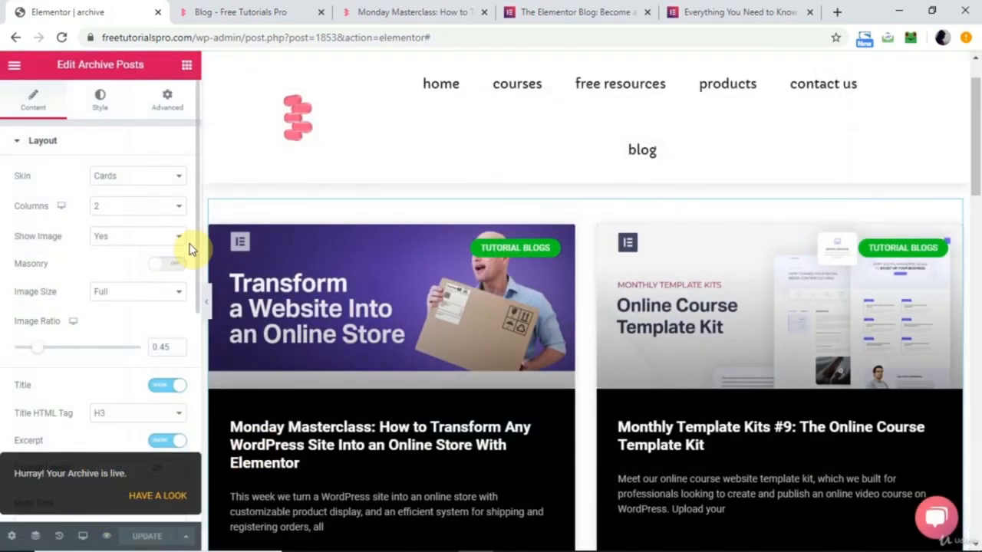
# Reload the live Free Tutorials Pro blog page and examine how its posts are laid out.
pyautogui.click(266, 7)
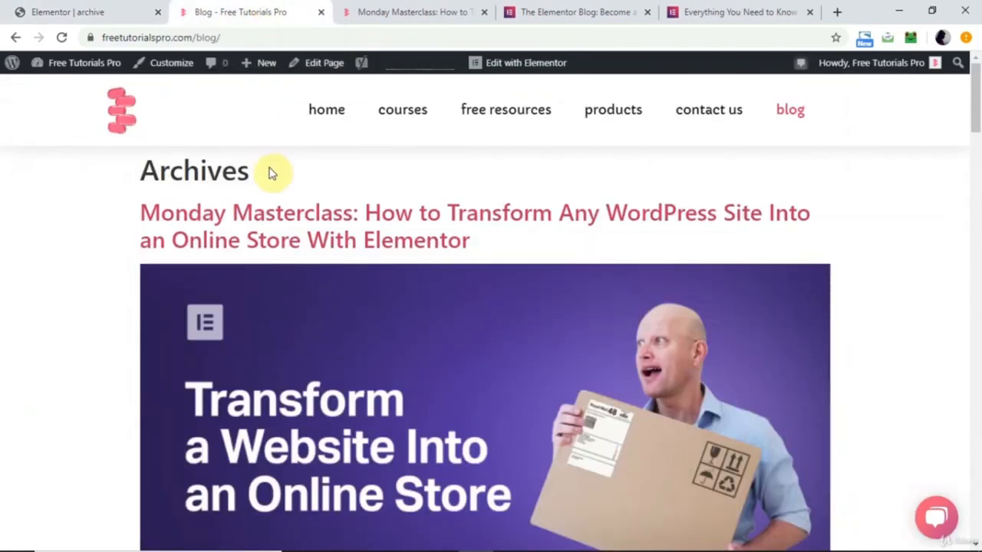
pyautogui.scroll(-10, 254, 274)
pyautogui.scroll(8, 254, 274)
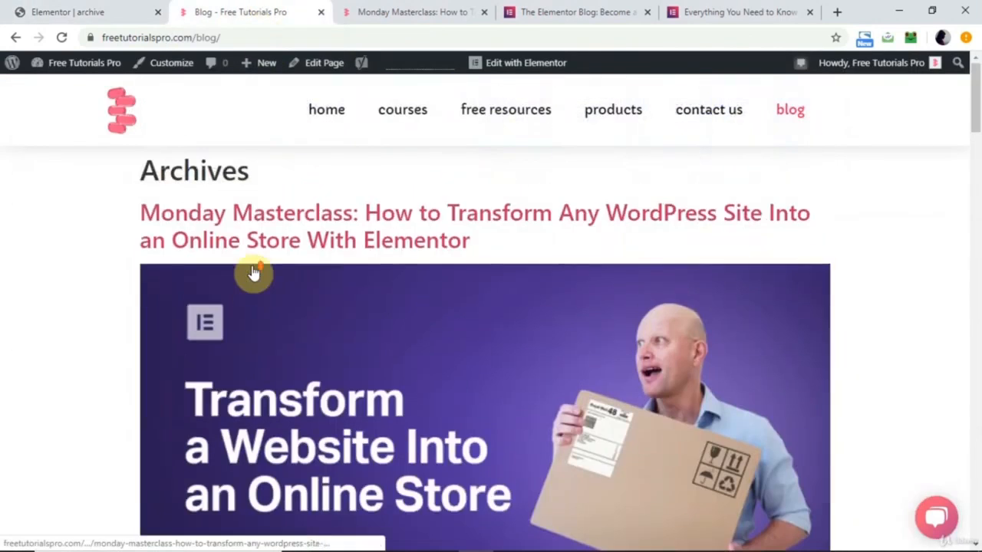
pyautogui.scroll(-8, 254, 274)
pyautogui.scroll(5, 254, 274)
pyautogui.scroll(3, 254, 274)
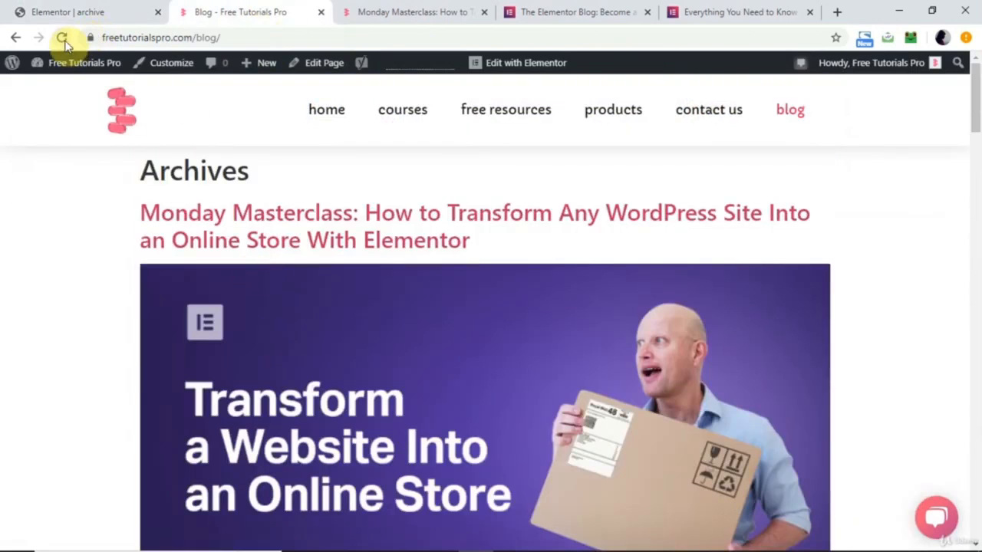
pyautogui.click(64, 38)
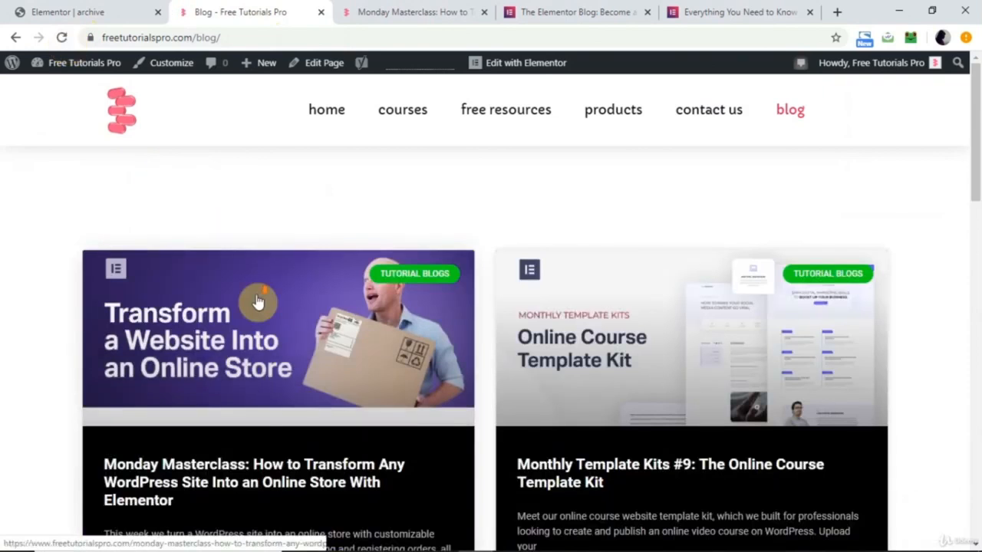
pyautogui.scroll(-6, 259, 300)
pyautogui.scroll(-10, 259, 300)
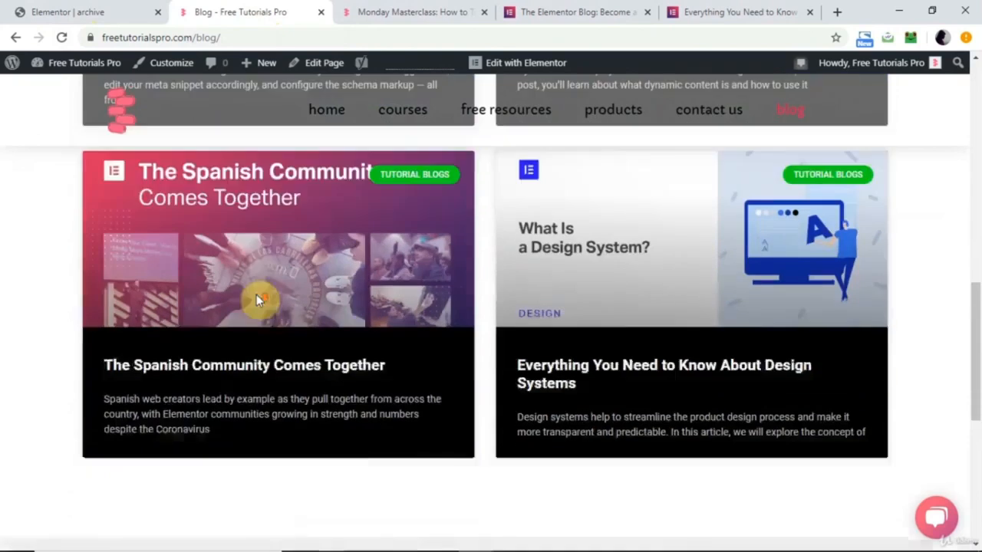
pyautogui.scroll(8, 257, 300)
pyautogui.scroll(8, 257, 301)
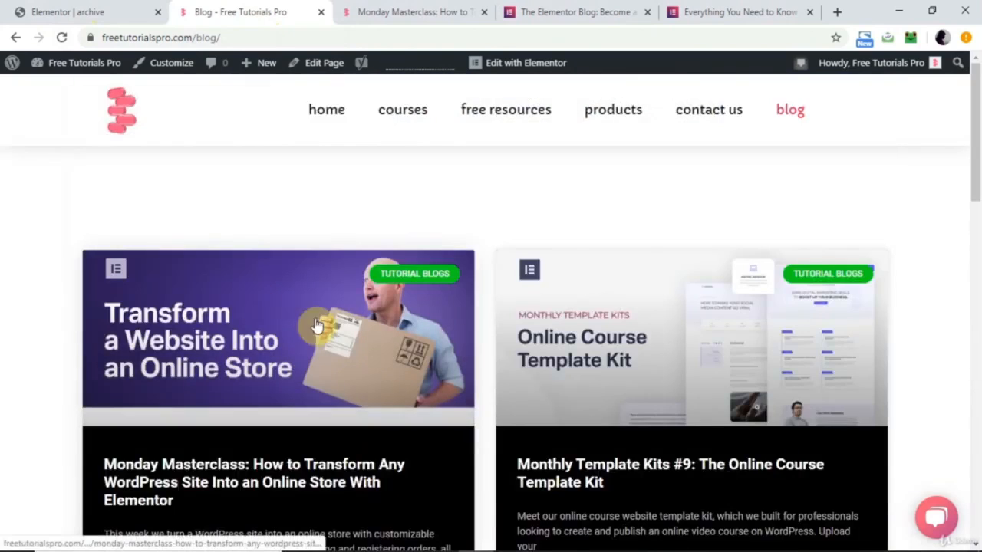
# Compare the live blog archive with the open Monday Masterclass post and examine the single post's layout.
pyautogui.click(108, 9)
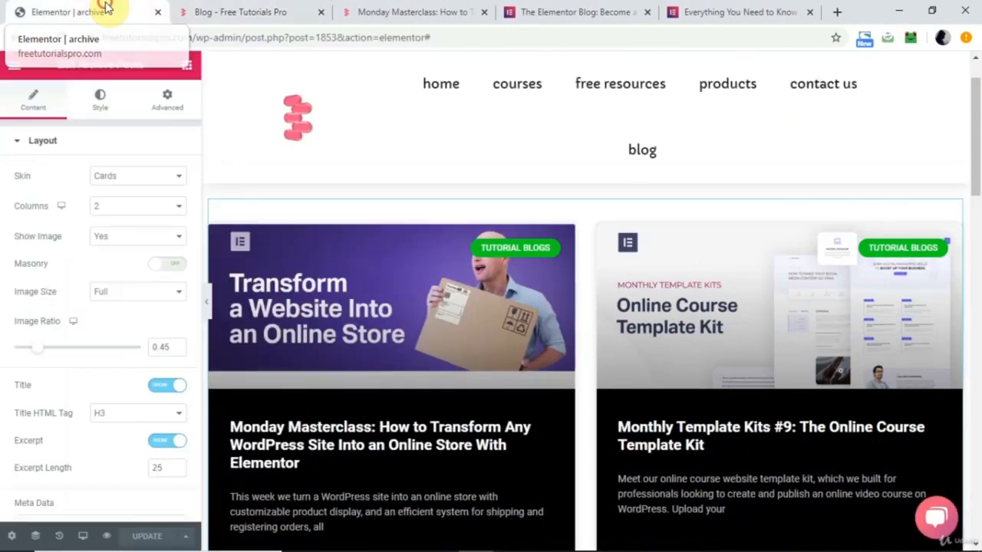
pyautogui.click(257, 9)
pyautogui.scroll(-11, 376, 345)
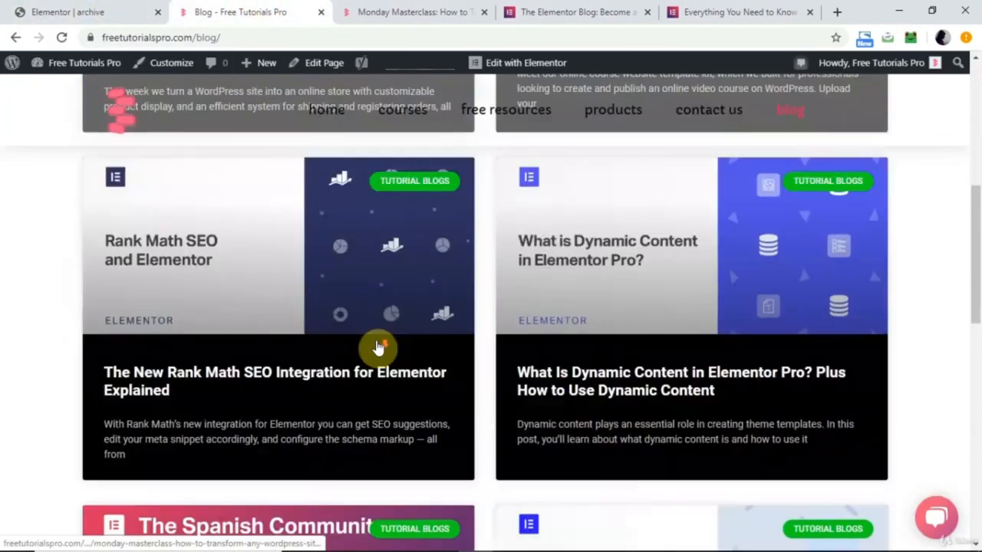
pyautogui.scroll(11, 377, 345)
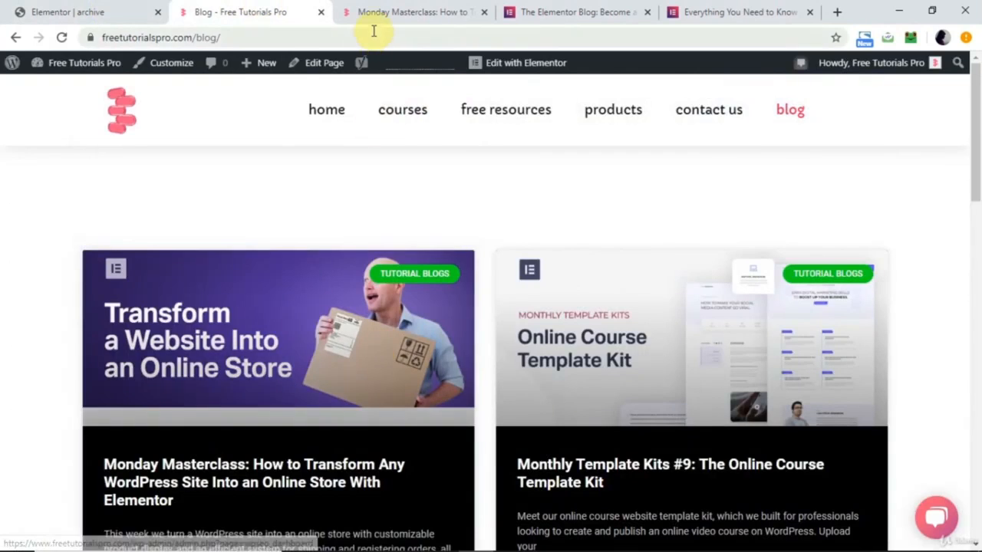
pyautogui.click(404, 8)
pyautogui.scroll(3, 366, 308)
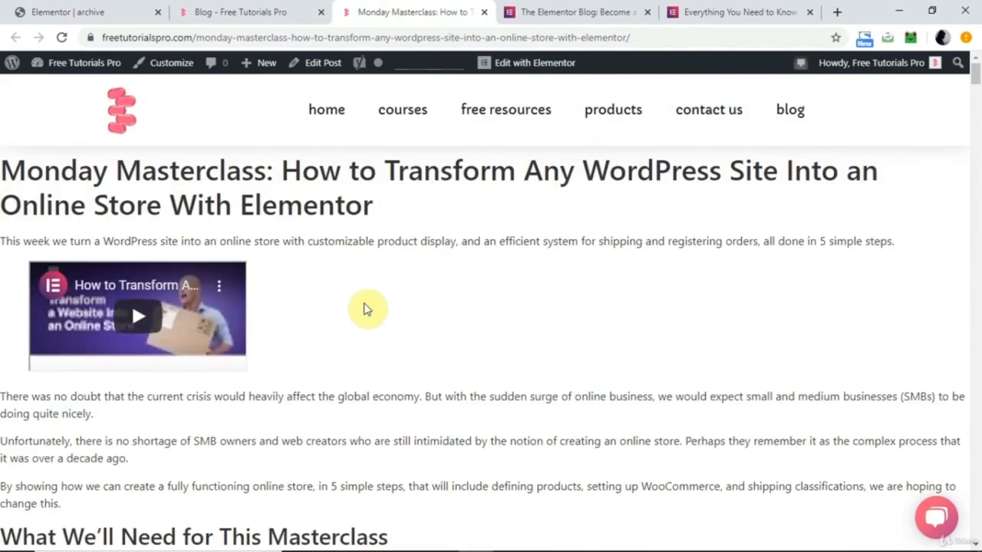
pyautogui.scroll(-6, 367, 309)
pyautogui.scroll(6, 367, 308)
pyautogui.scroll(-2, 373, 307)
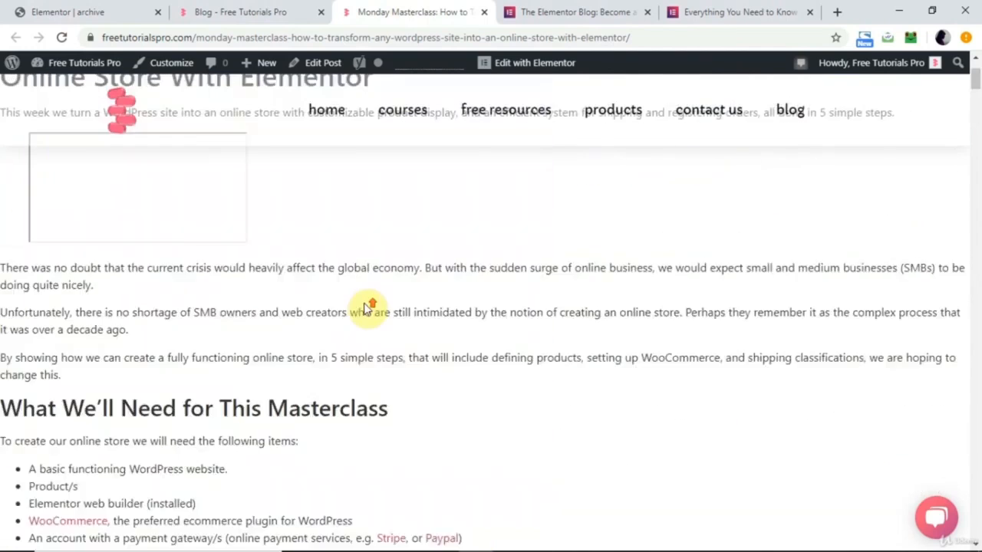
pyautogui.scroll(2, 372, 306)
# Return to the archive template in Elementor and exit the editor to the WordPress dashboard.
pyautogui.click(96, 9)
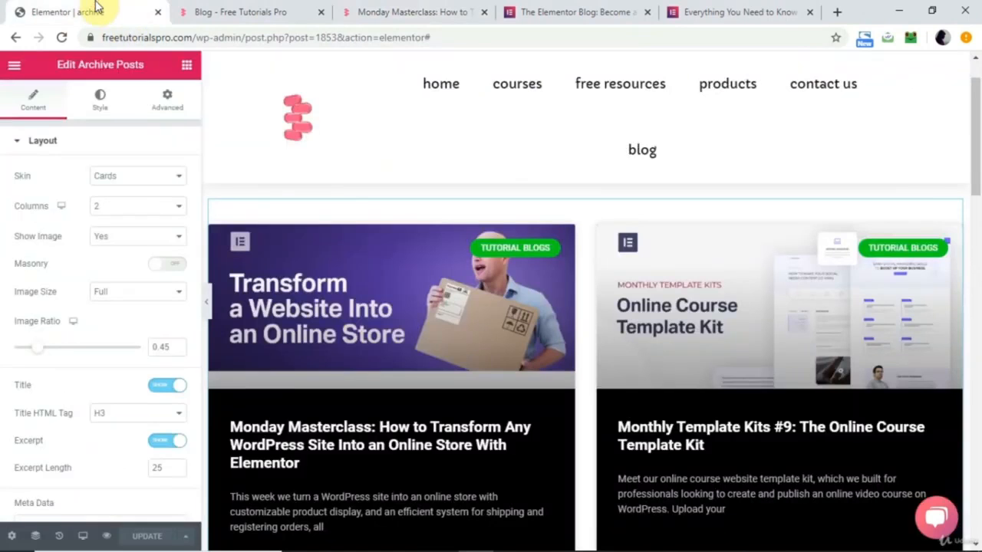
pyautogui.click(14, 71)
pyautogui.click(83, 469)
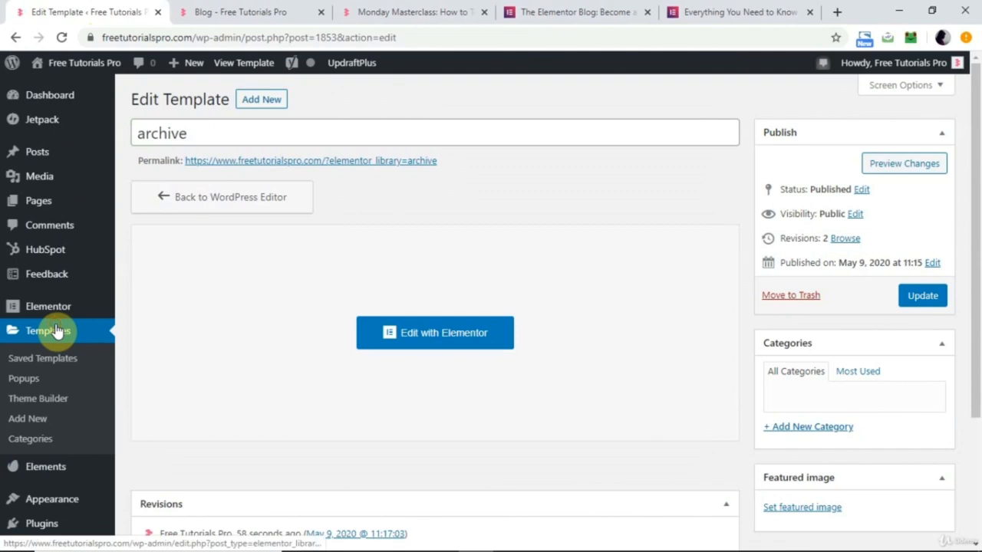
# Create a new Single template for the Post post type, named "post template".
pyautogui.click(57, 331)
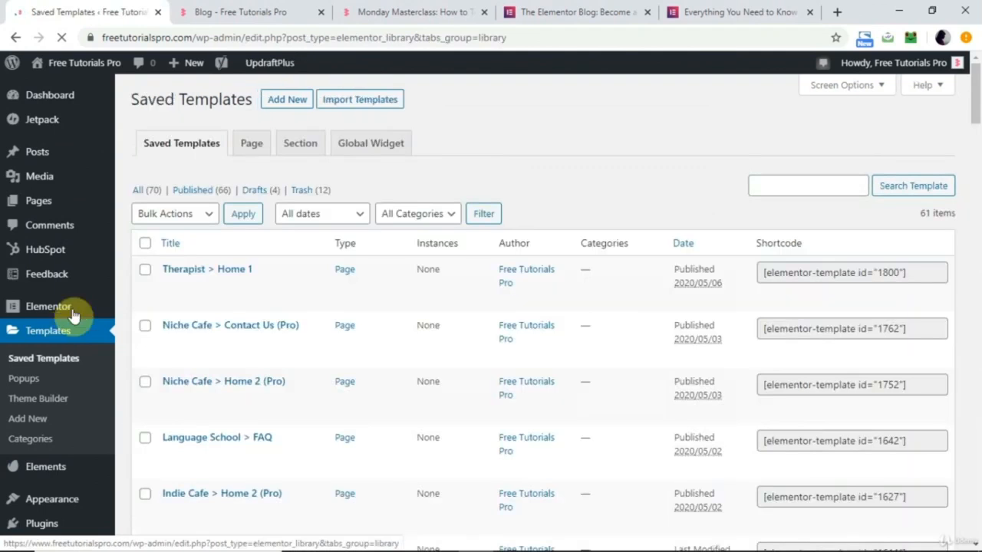
pyautogui.click(297, 106)
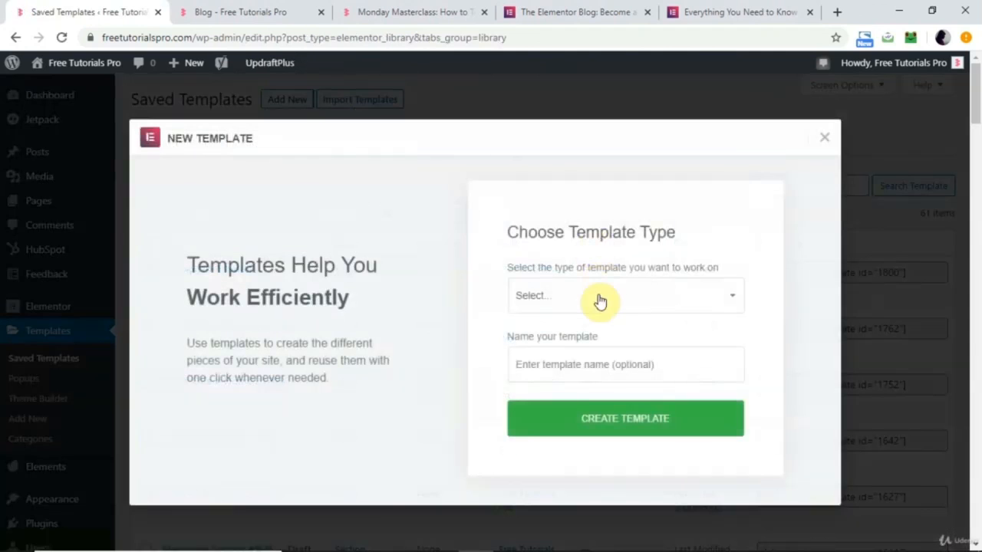
pyautogui.click(600, 299)
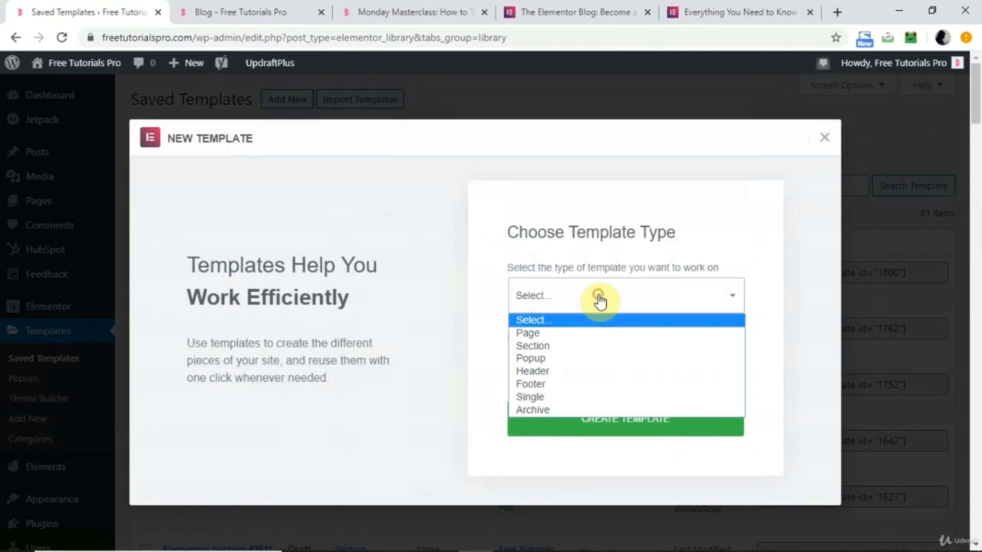
pyautogui.click(556, 397)
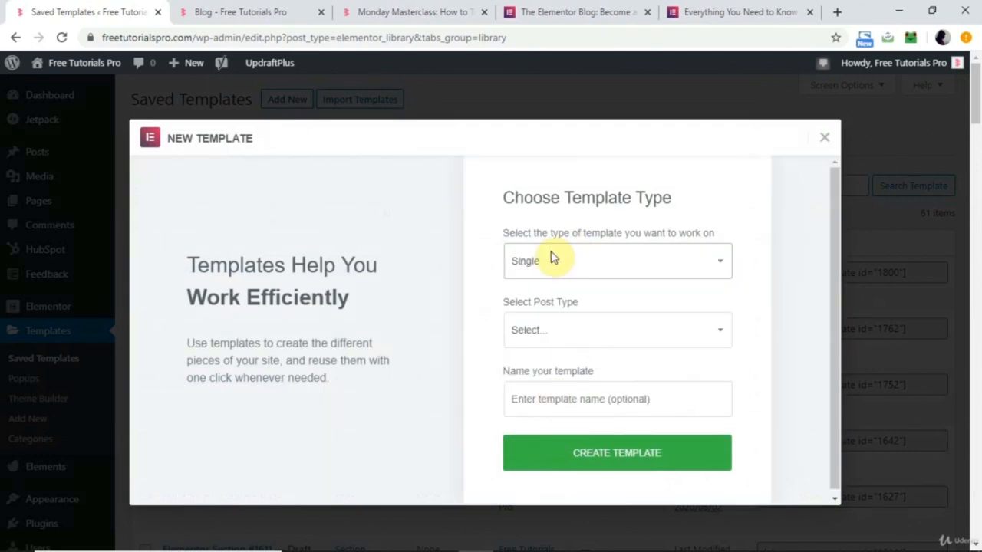
pyautogui.click(584, 330)
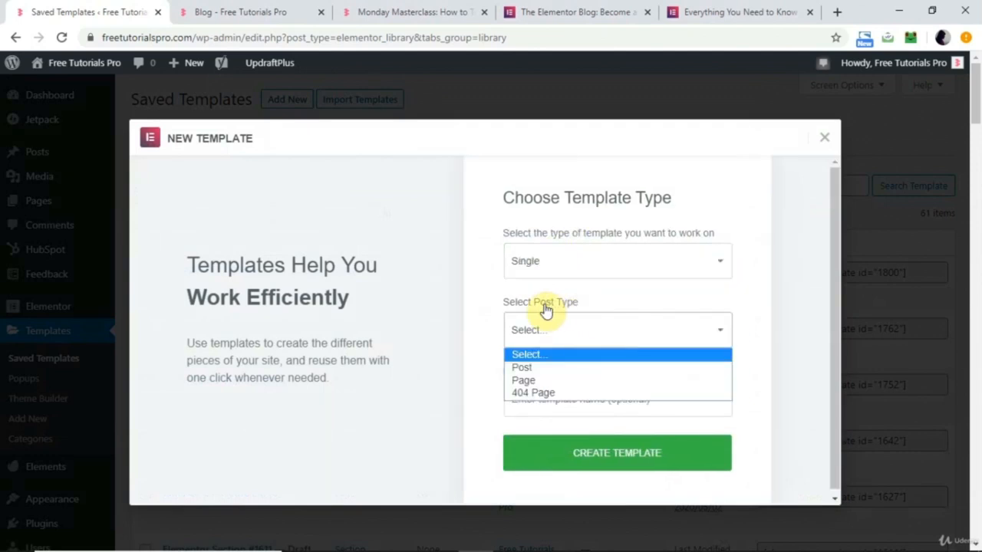
pyautogui.click(537, 370)
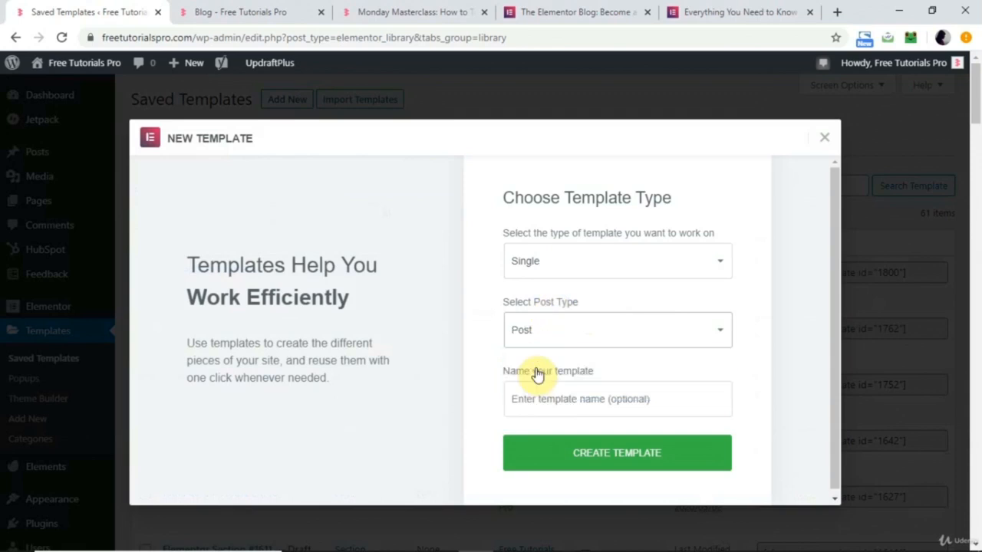
pyautogui.click(558, 397)
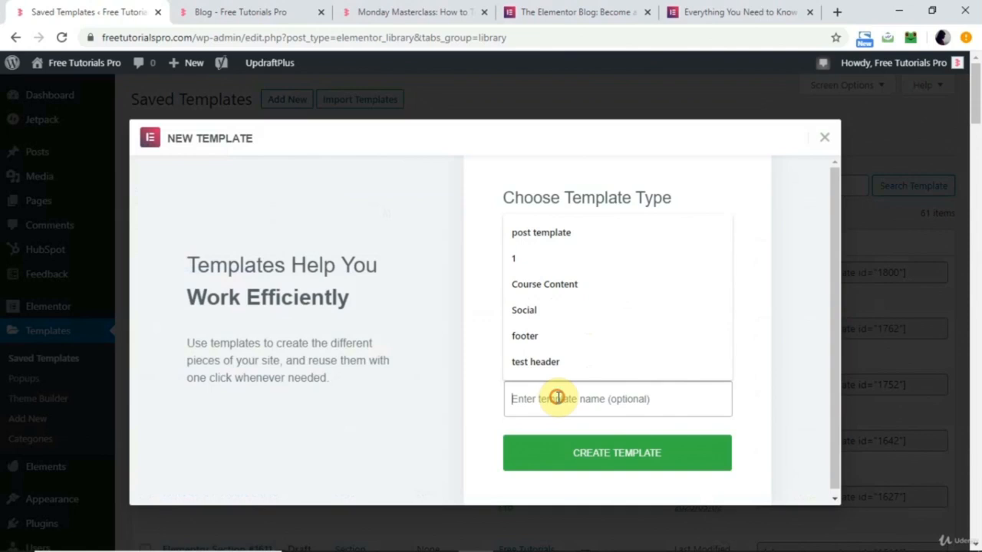
pyautogui.click(579, 234)
pyautogui.click(627, 465)
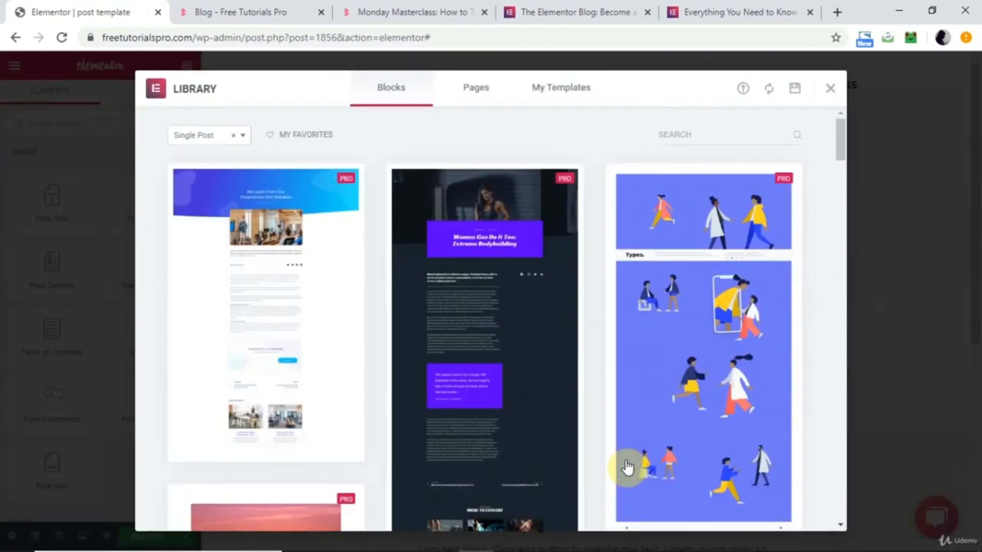
# Browse the Single Post blocks and insert the first design, with the blue gradient header, into the template.
pyautogui.scroll(-14, 627, 464)
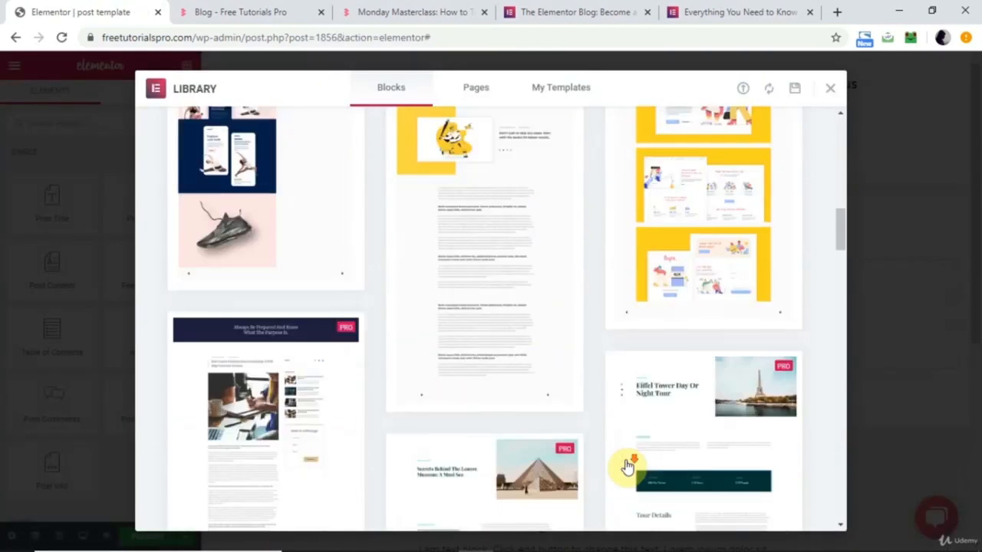
pyautogui.scroll(-8, 627, 467)
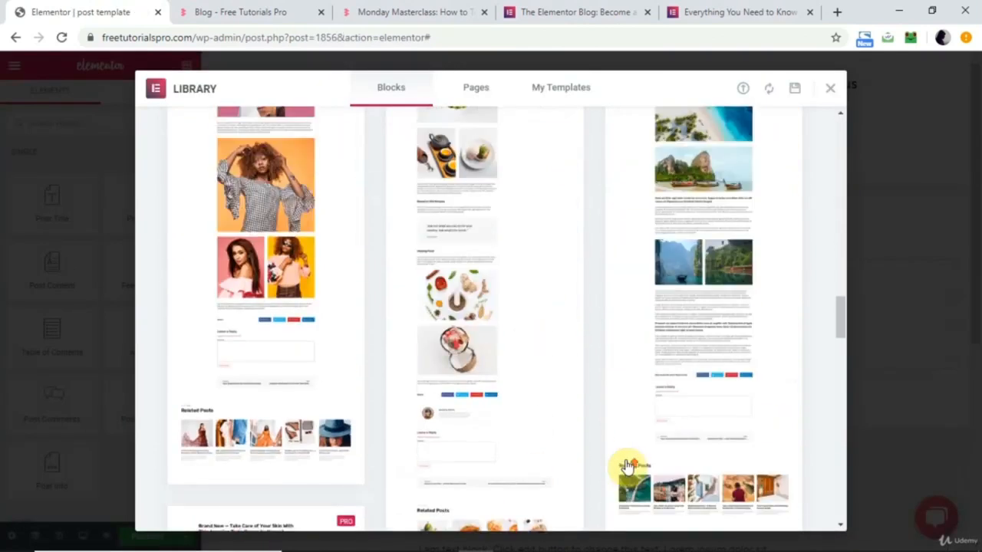
pyautogui.scroll(20, 627, 467)
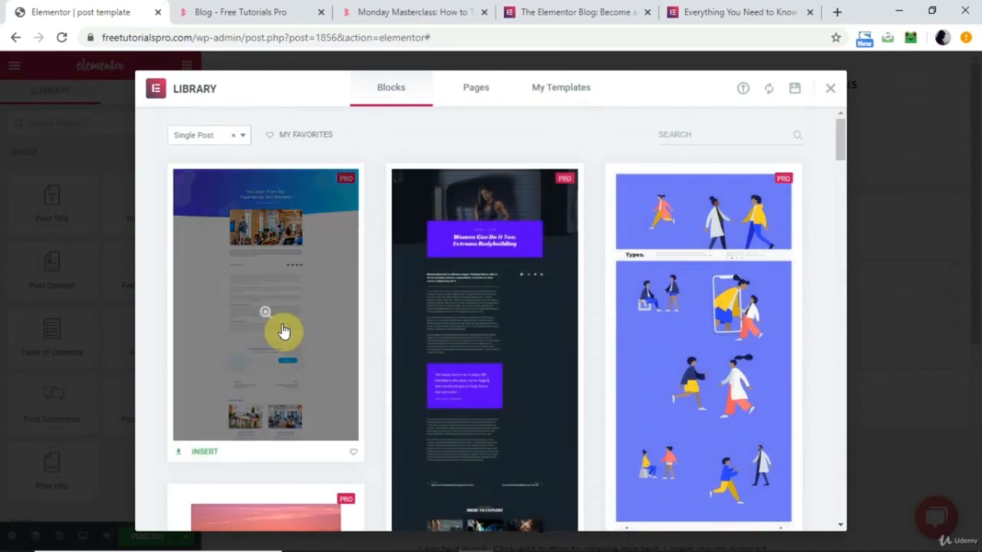
pyautogui.click(283, 332)
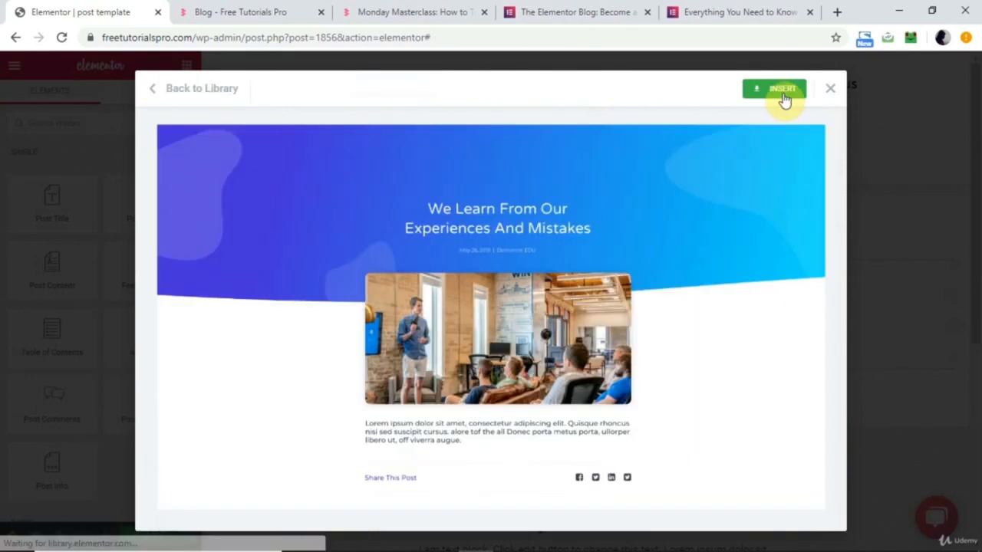
pyautogui.click(782, 91)
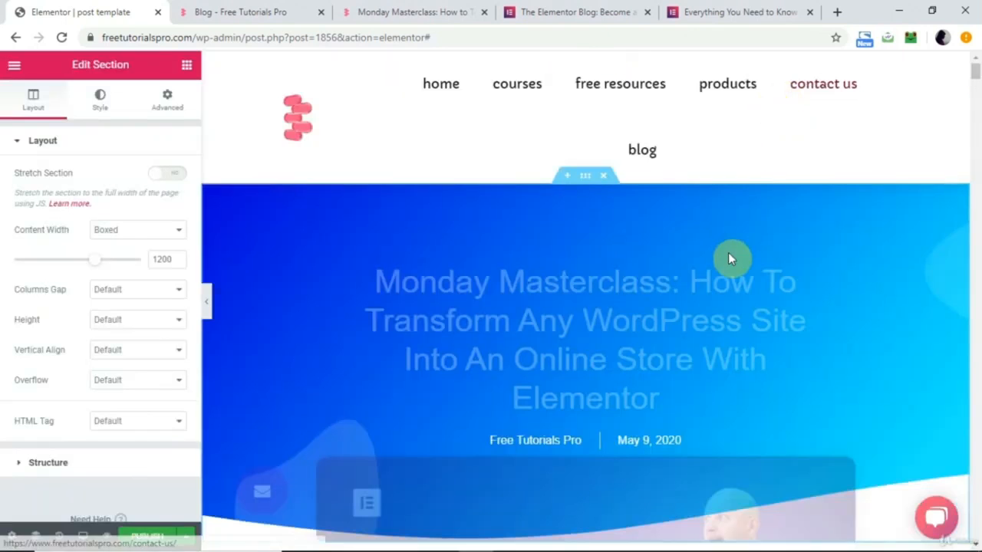
# Examine the inserted post layout and review the section's background style settings.
pyautogui.scroll(-20, 728, 252)
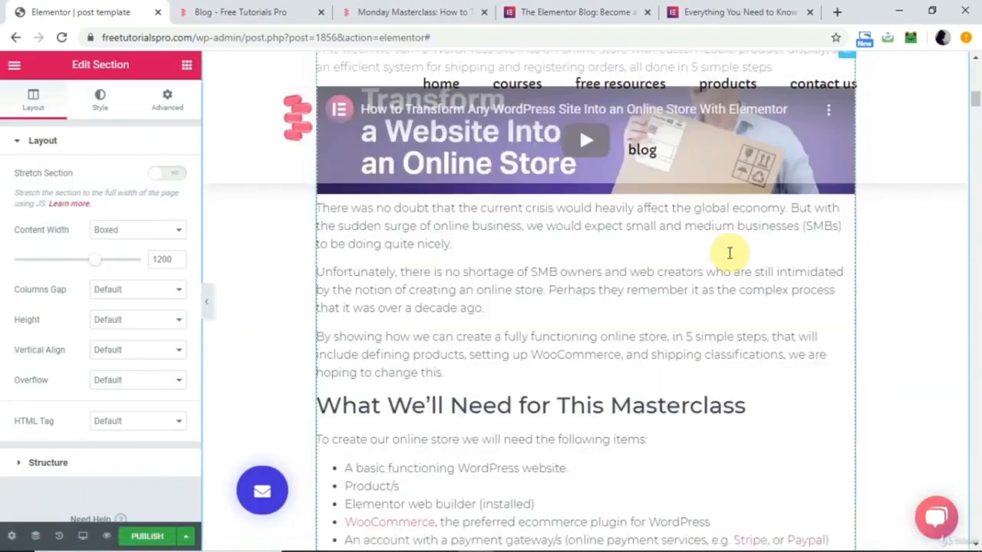
pyautogui.scroll(20, 728, 252)
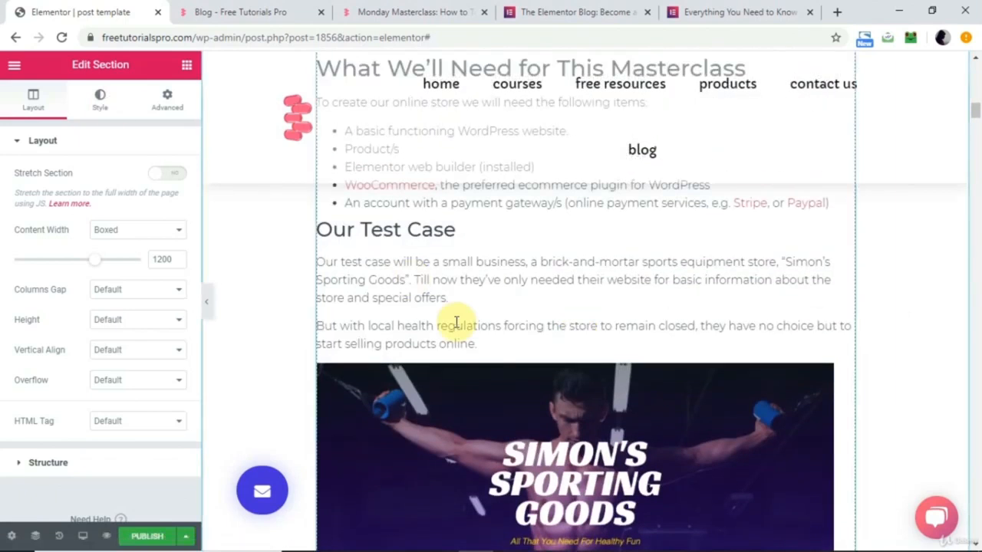
pyautogui.click(106, 105)
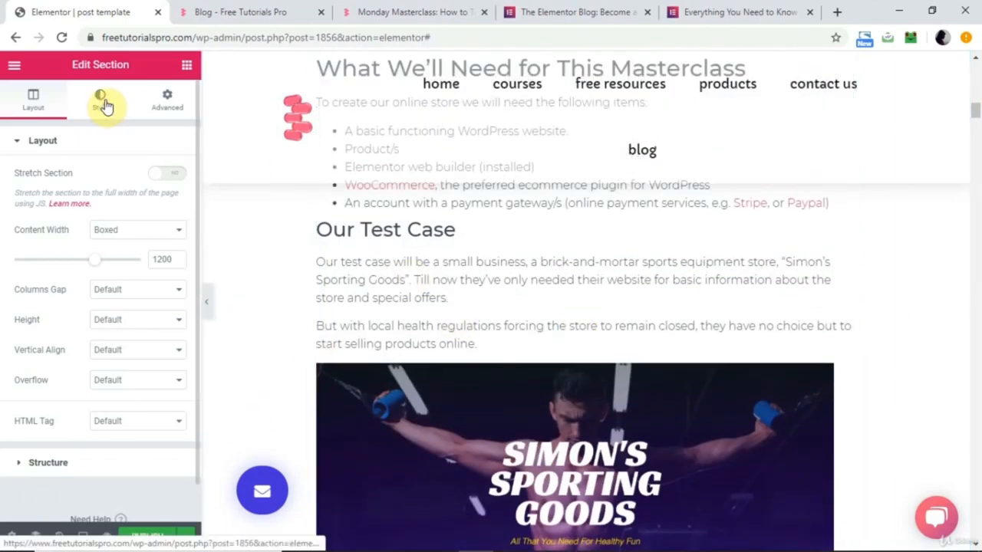
pyautogui.scroll(-3, 99, 369)
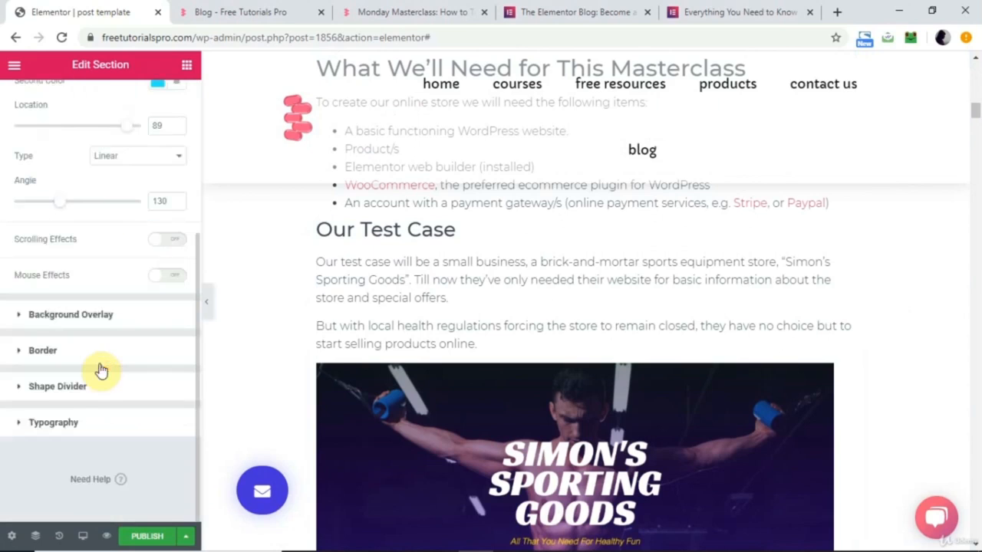
pyautogui.scroll(3, 96, 244)
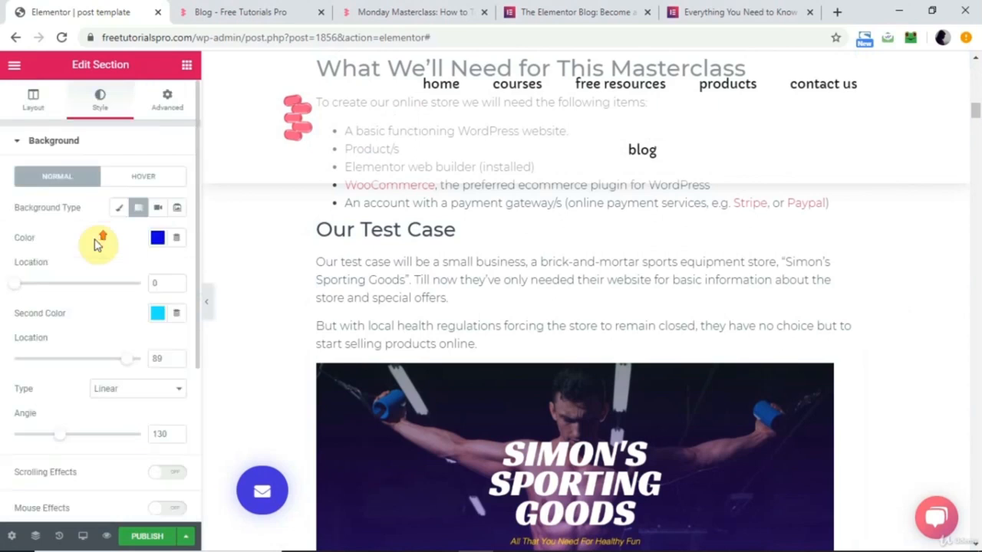
# Set the template's display condition to include all Posts, then save the publish settings so the template goes live.
pyautogui.click(185, 536)
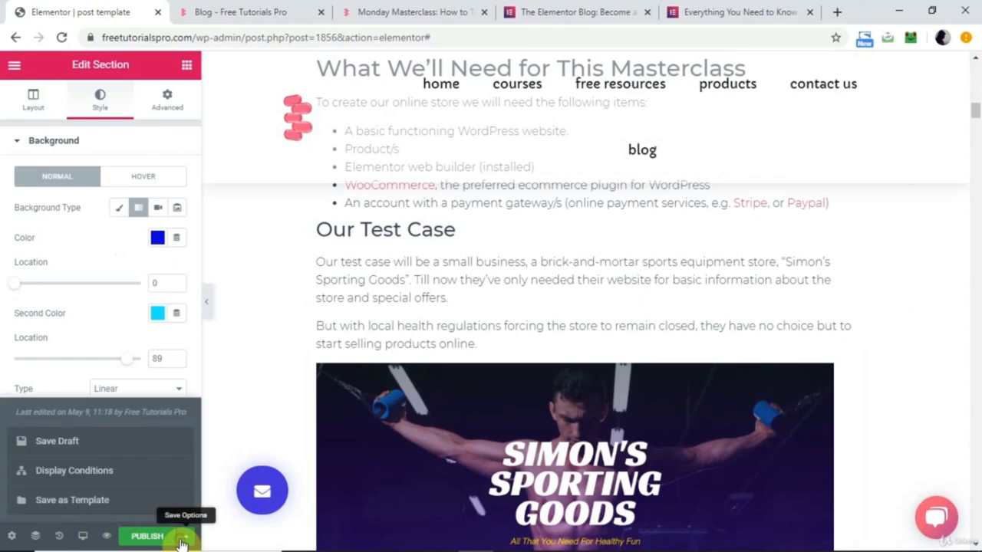
pyautogui.click(112, 475)
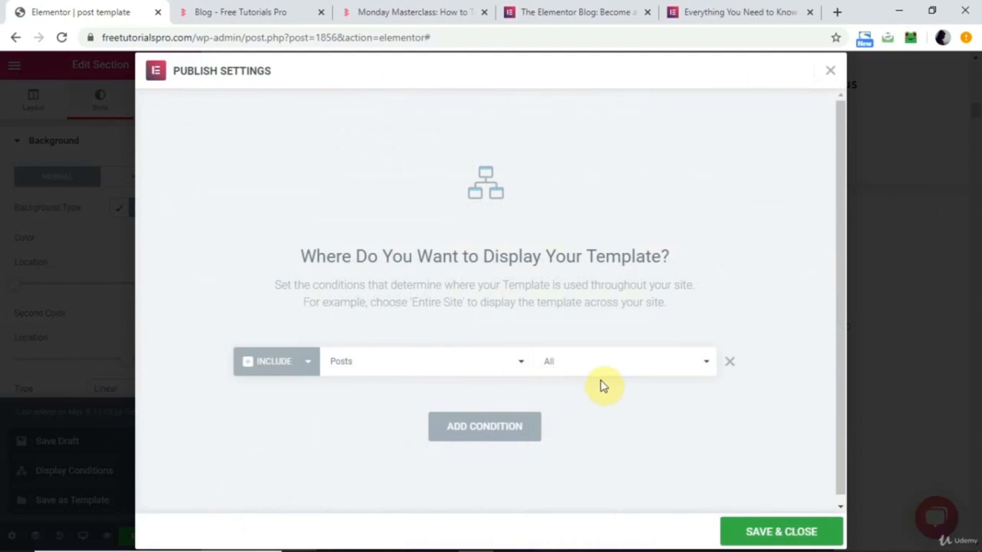
pyautogui.click(505, 364)
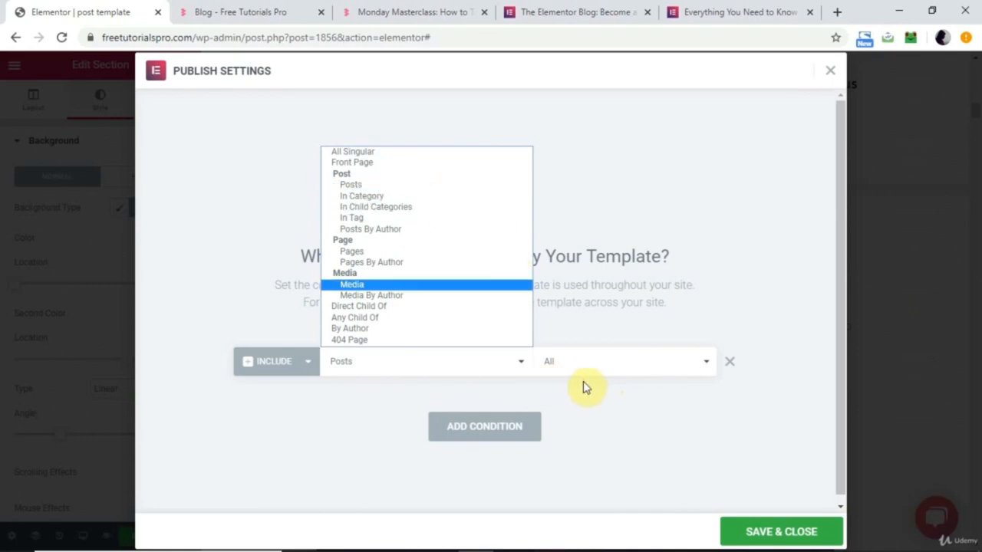
pyautogui.click(626, 405)
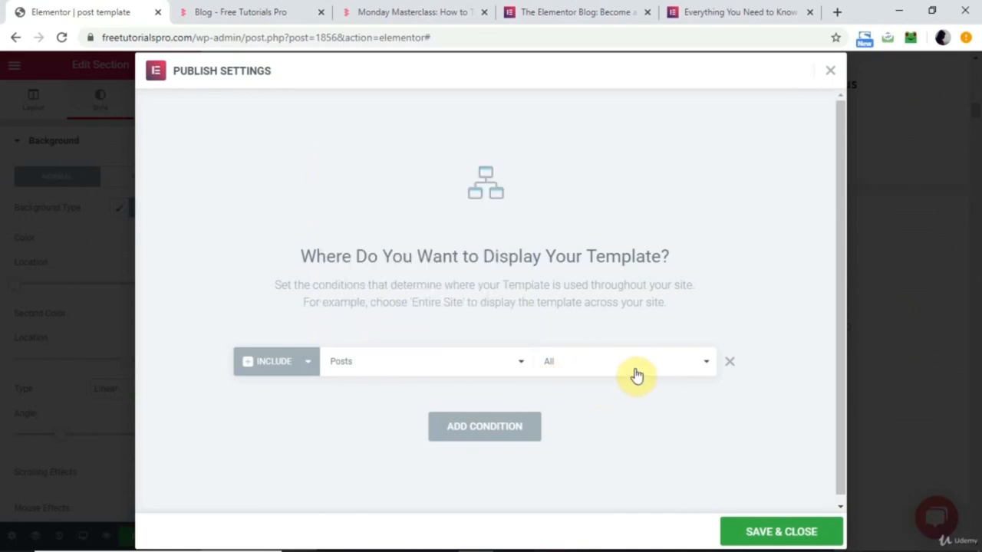
pyautogui.click(634, 369)
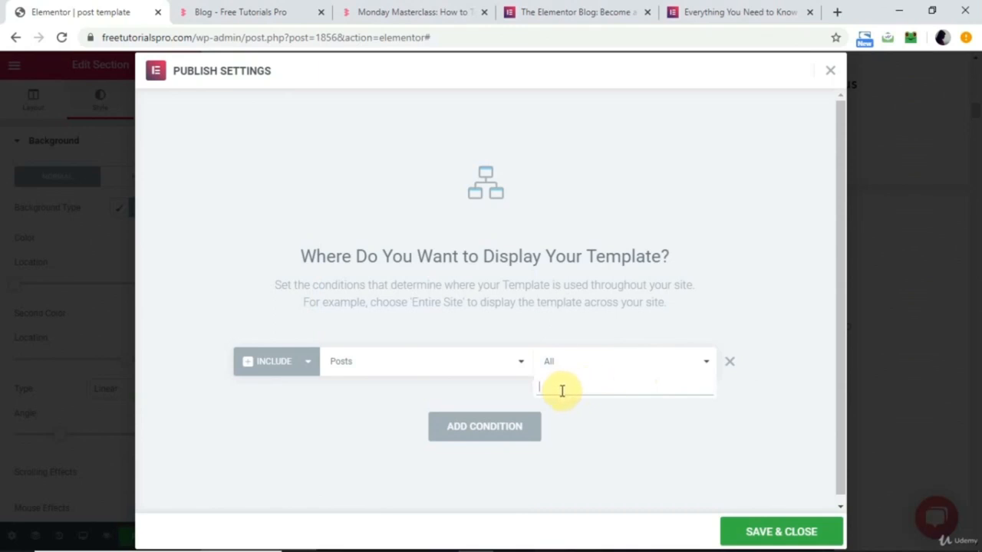
pyautogui.click(599, 447)
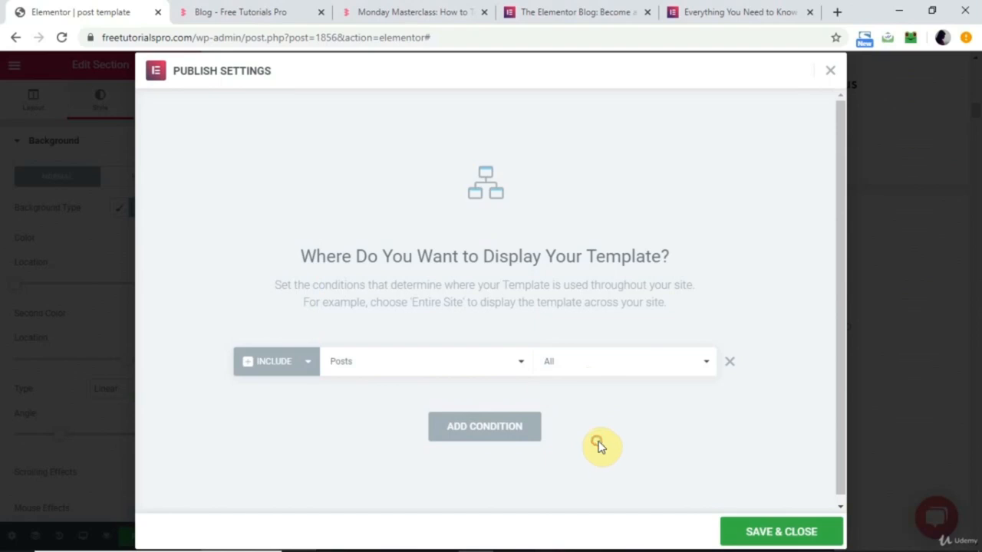
pyautogui.click(790, 532)
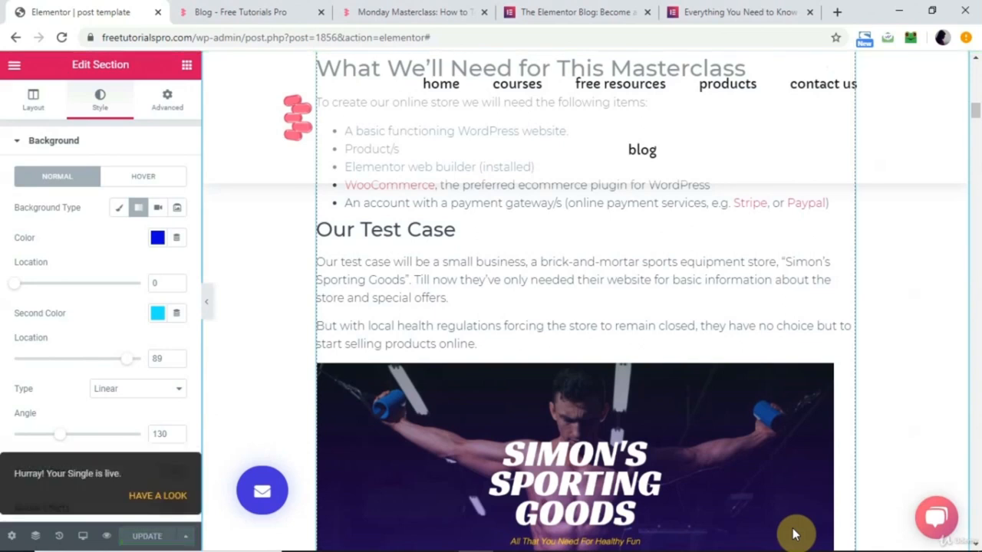
# Reload the live Monday Masterclass post and examine its layout from the header down to the page footer.
pyautogui.click(421, 11)
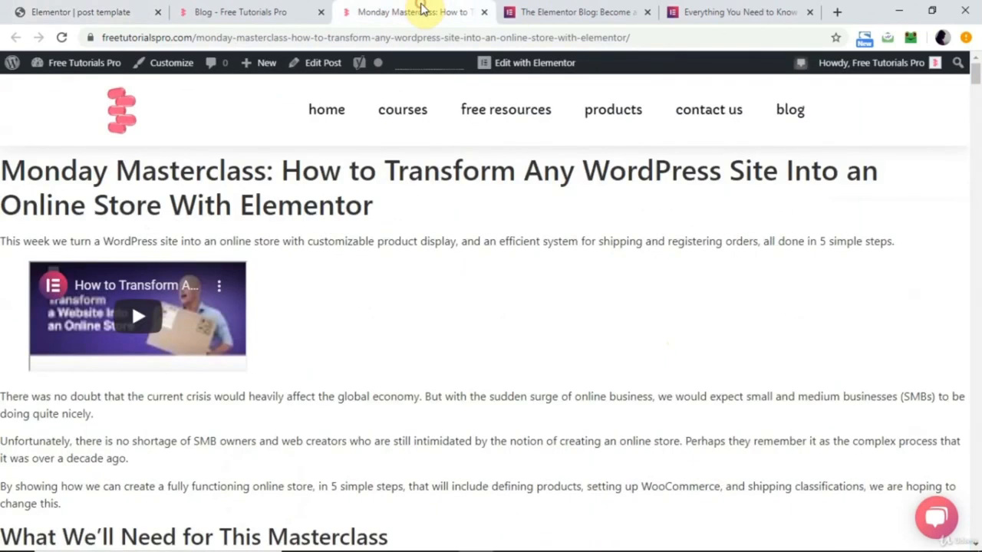
pyautogui.click(64, 39)
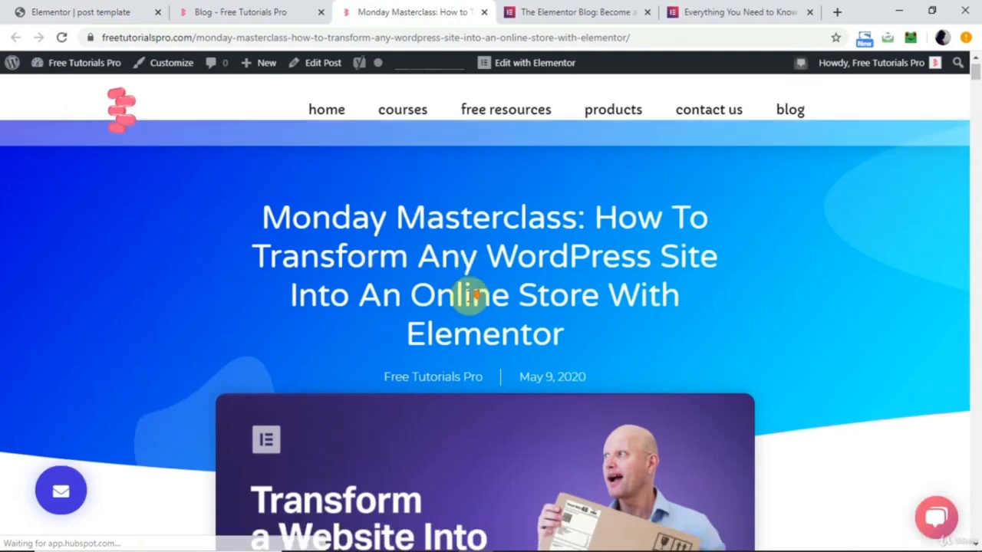
pyautogui.scroll(-1, 456, 335)
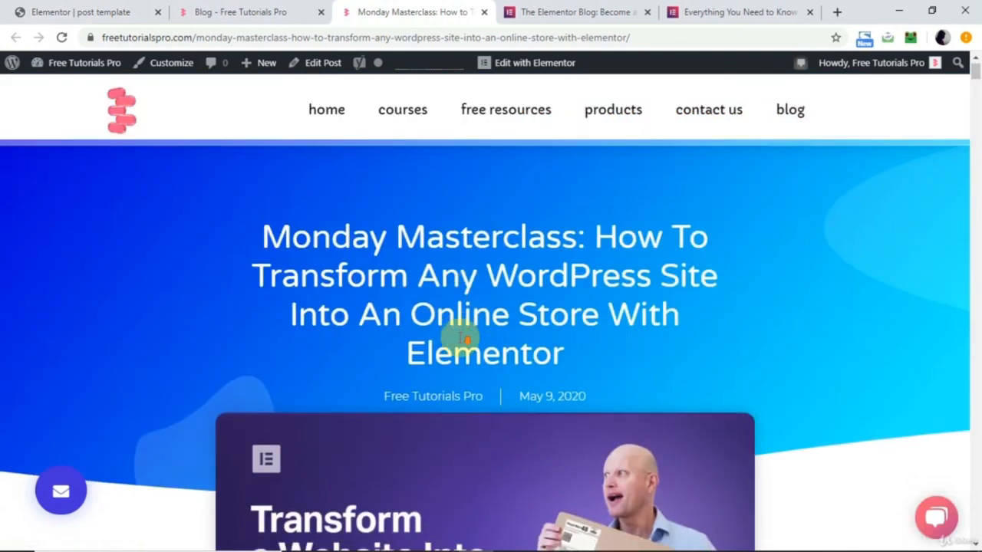
pyautogui.scroll(-4, 588, 392)
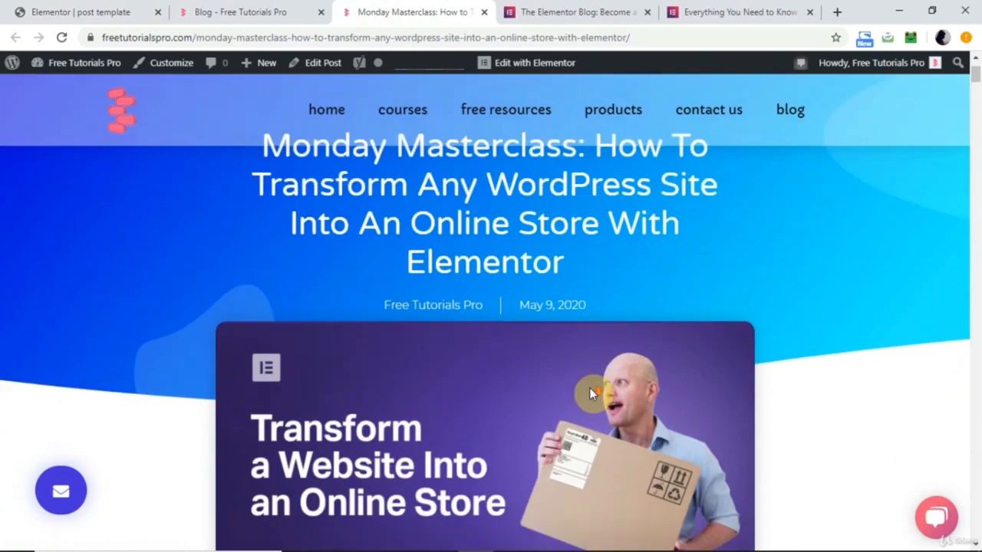
pyautogui.scroll(1, 582, 333)
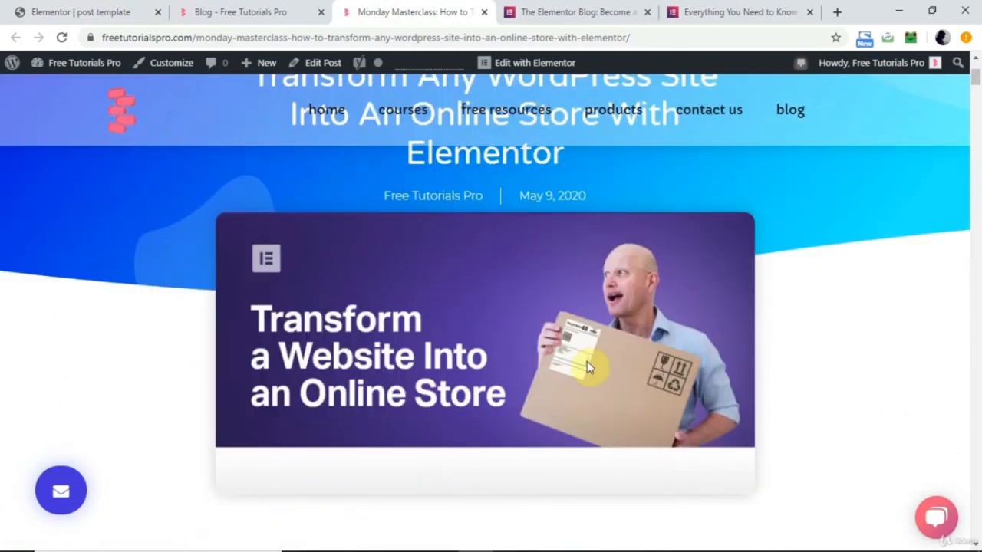
pyautogui.scroll(-20, 585, 362)
pyautogui.scroll(-20, 587, 361)
pyautogui.scroll(-20, 587, 361)
pyautogui.scroll(-20, 591, 358)
pyautogui.scroll(-8, 591, 359)
pyautogui.scroll(-2, 592, 358)
pyautogui.scroll(6, 592, 358)
pyautogui.scroll(-3, 591, 358)
pyautogui.scroll(-8, 592, 358)
pyautogui.scroll(1, 589, 352)
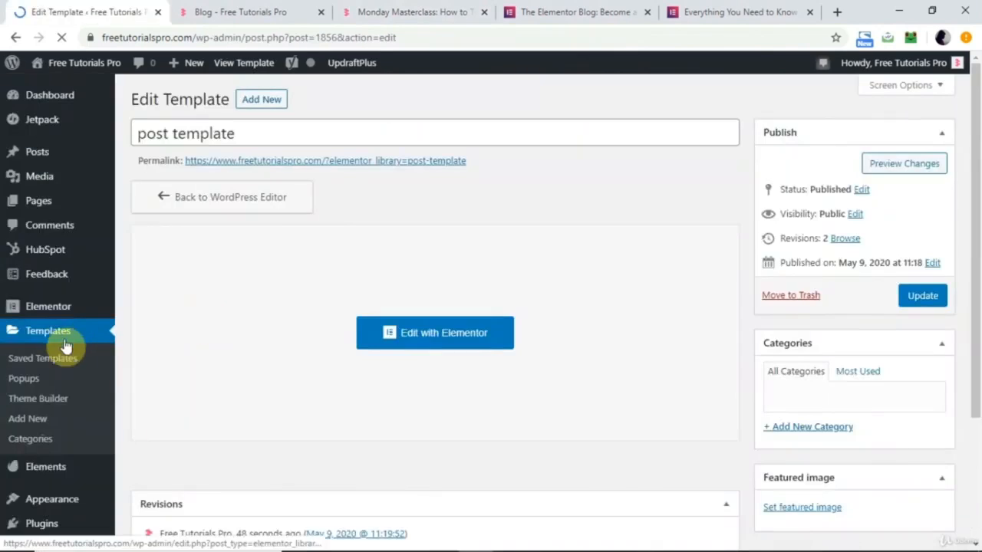
# Start a new template from the saved templates list and review the available template types.
pyautogui.click(60, 329)
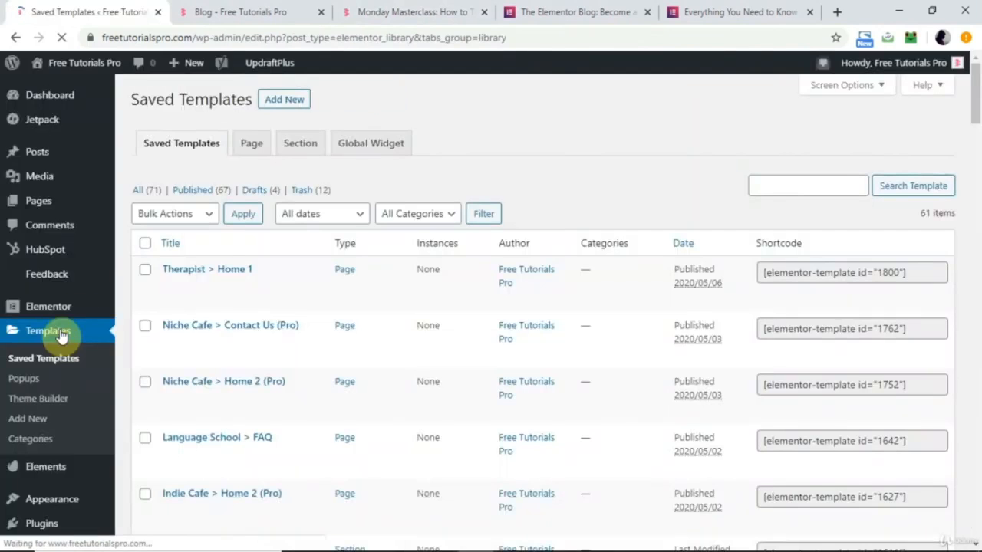
pyautogui.click(286, 104)
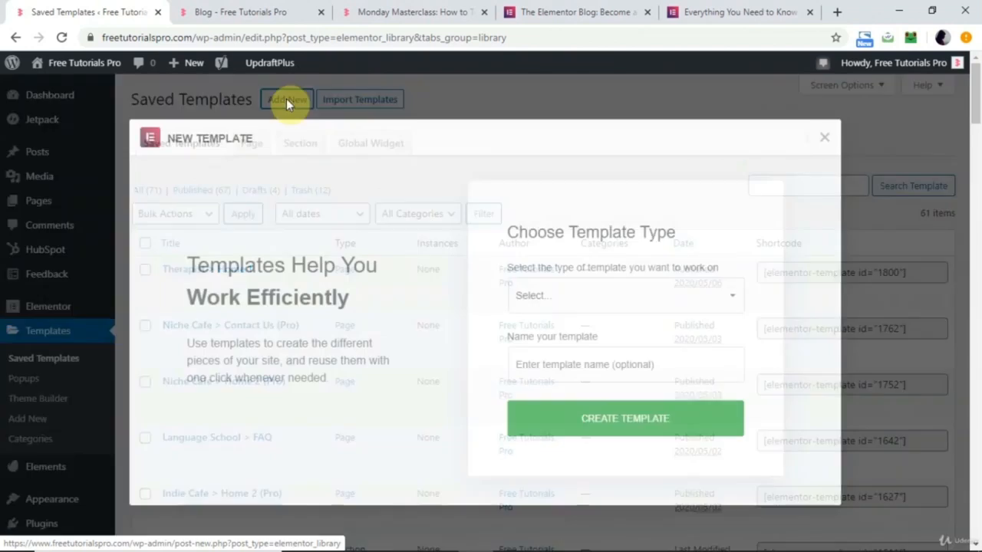
pyautogui.click(610, 307)
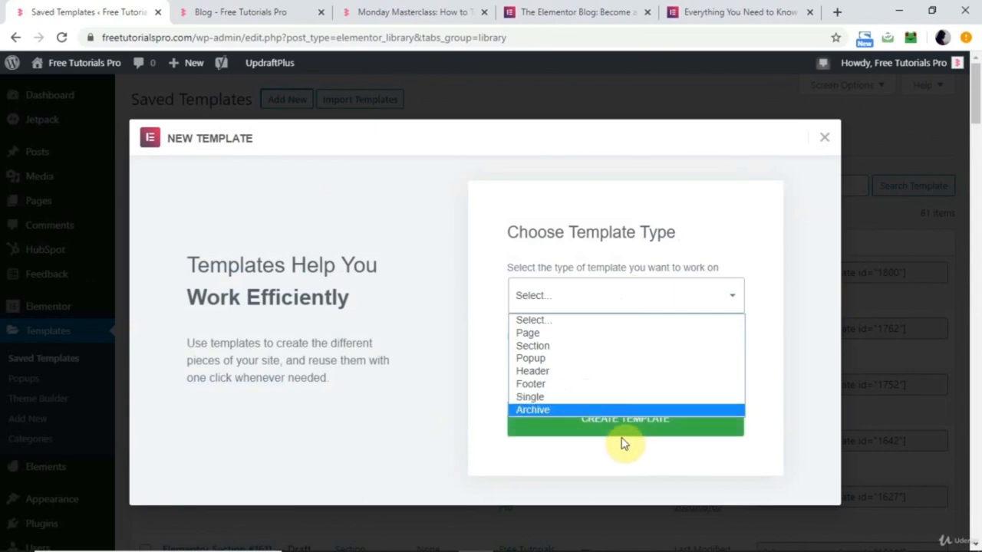
pyautogui.click(432, 425)
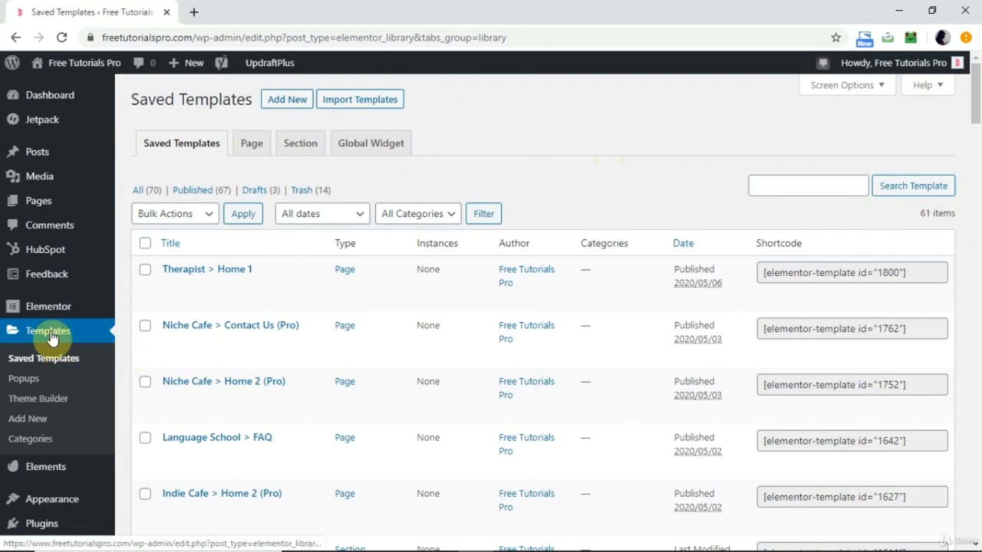
# Create a new popup template named "Social Pop up" from the Popups list.
pyautogui.click(25, 381)
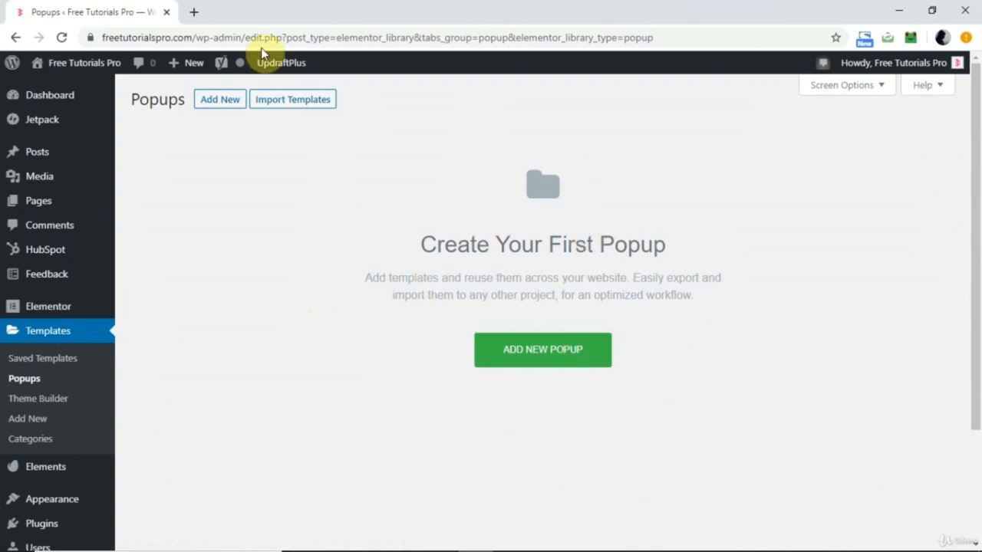
pyautogui.click(217, 98)
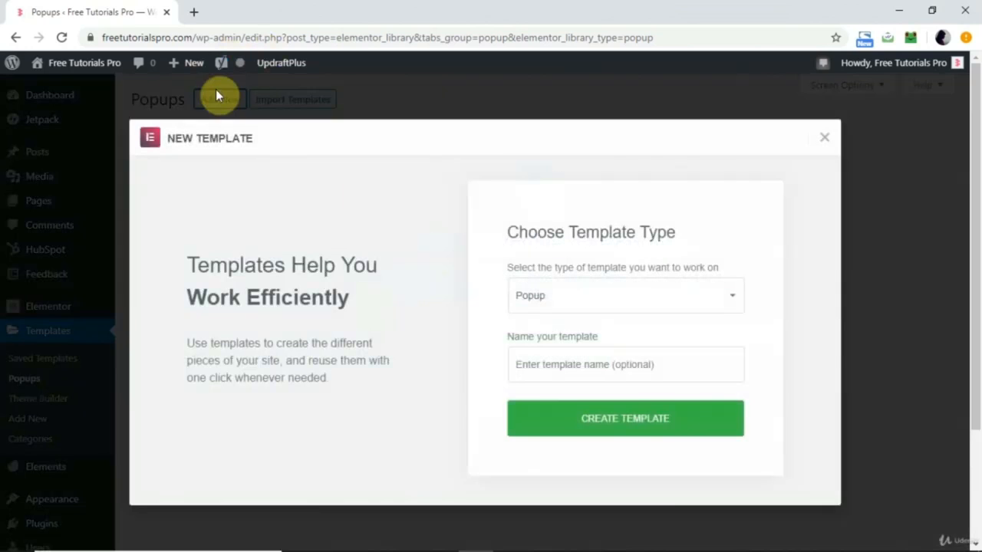
pyautogui.click(583, 365)
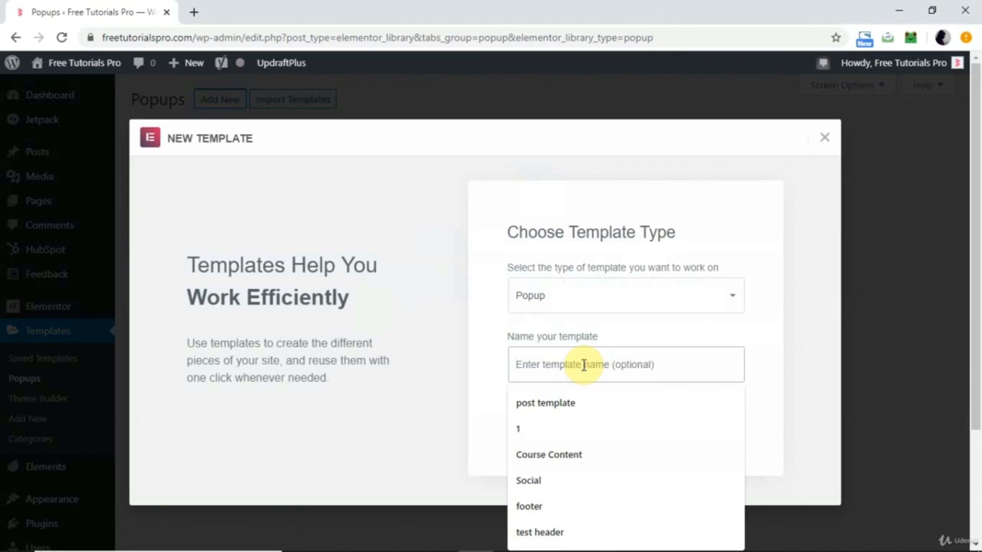
pyautogui.write('p')
pyautogui.press('BackSpace')
pyautogui.write('Social Pop up')
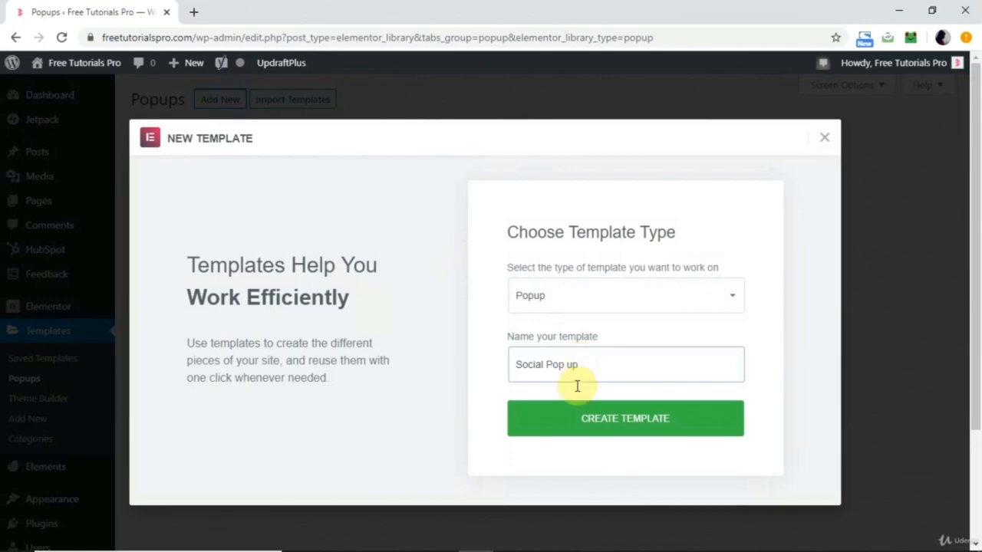
pyautogui.click(595, 429)
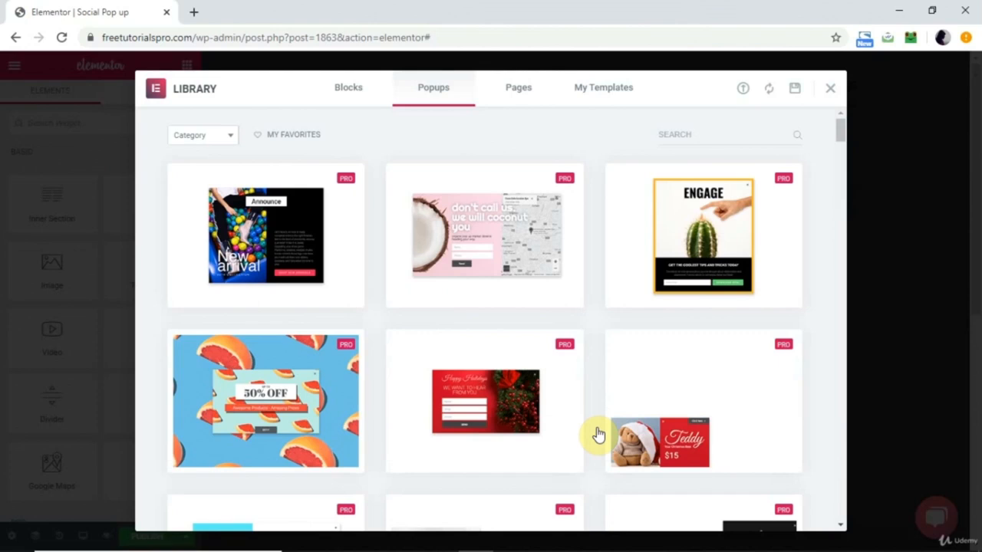
# Browse the popup template library and preview the pink cookie notice bar, then return to the library.
pyautogui.moveTo(280, 251)
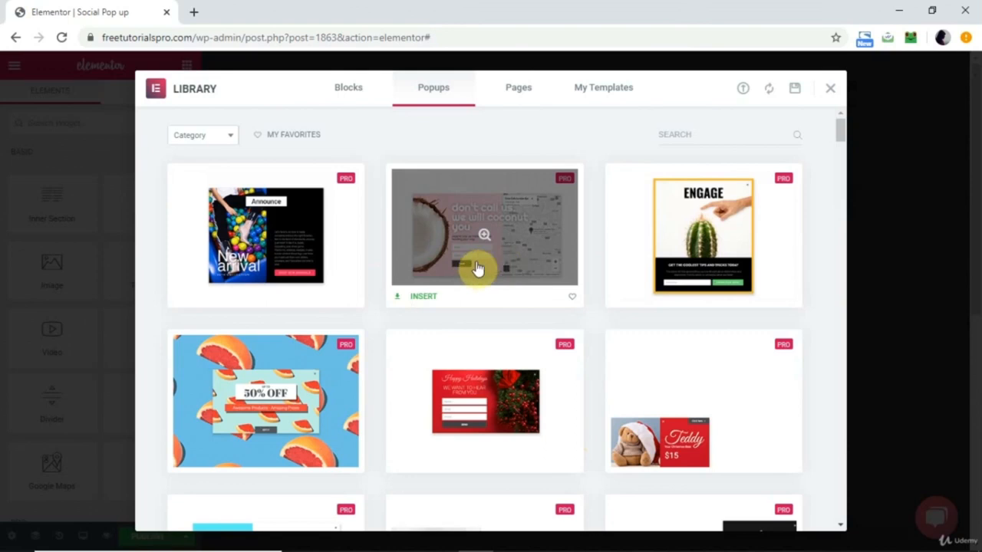
pyautogui.scroll(-3, 476, 265)
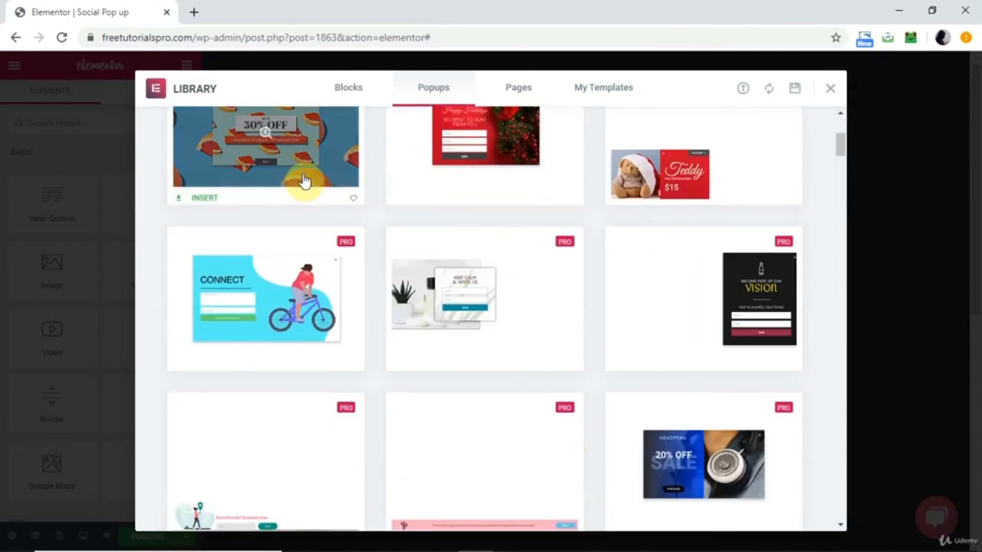
pyautogui.scroll(-3, 424, 257)
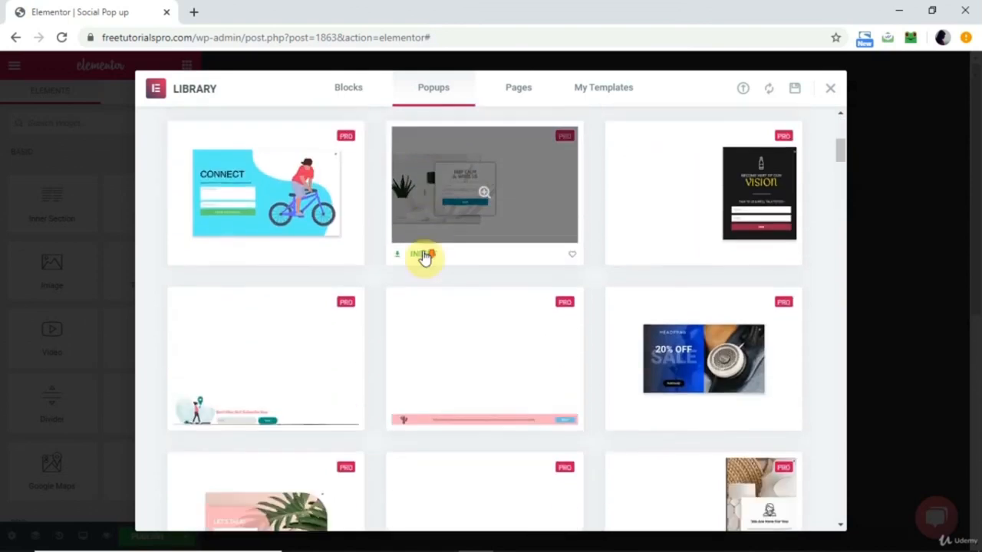
pyautogui.scroll(-3, 425, 257)
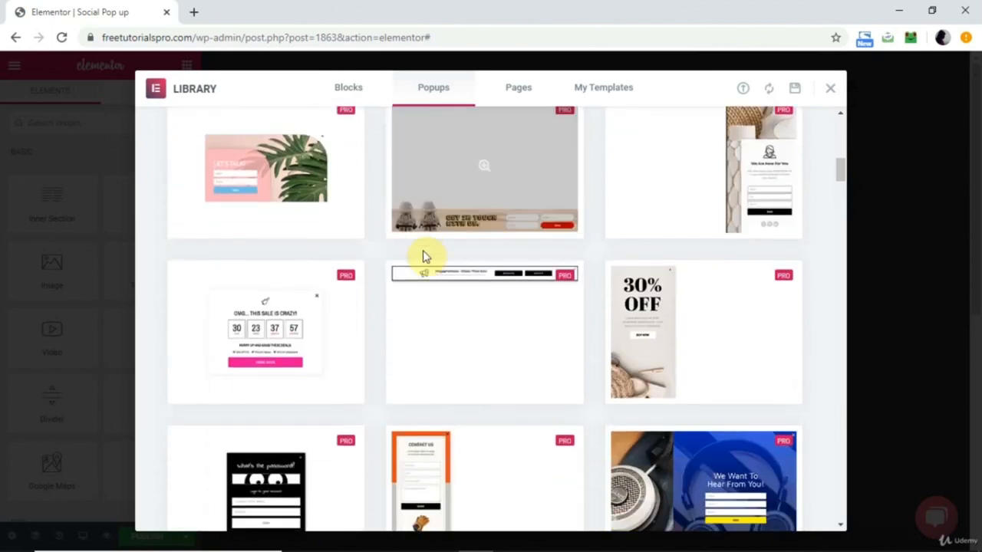
pyautogui.scroll(1, 427, 257)
pyautogui.scroll(3, 425, 255)
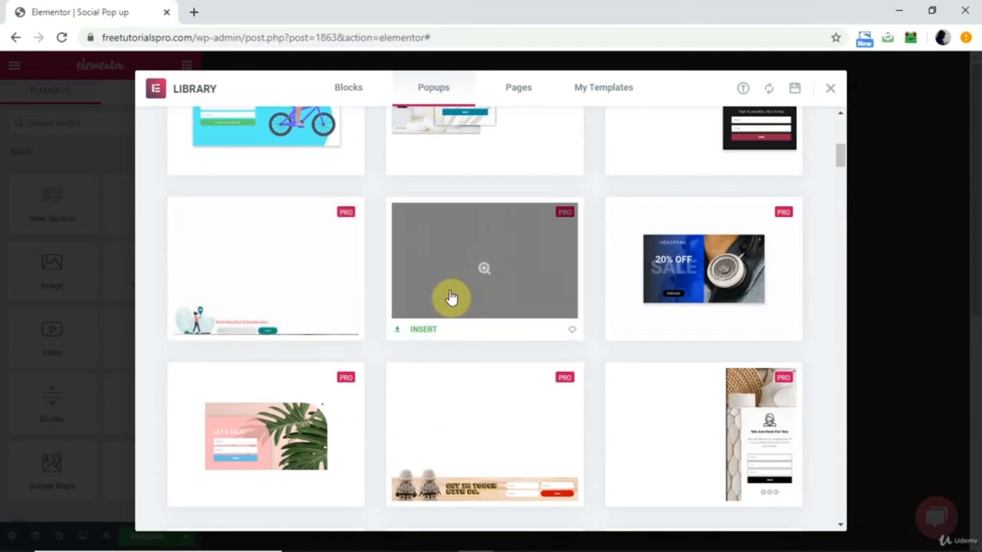
pyautogui.click(515, 305)
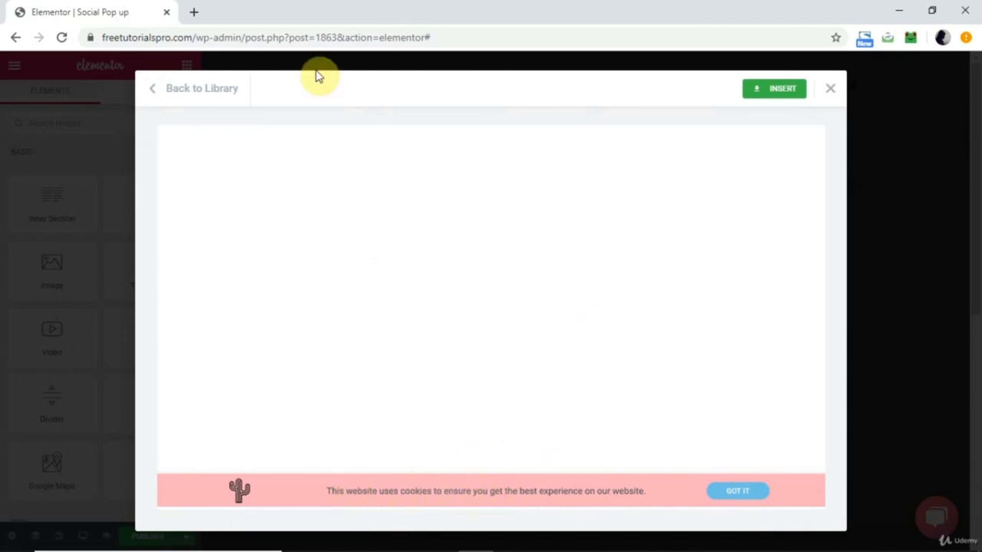
pyautogui.click(204, 89)
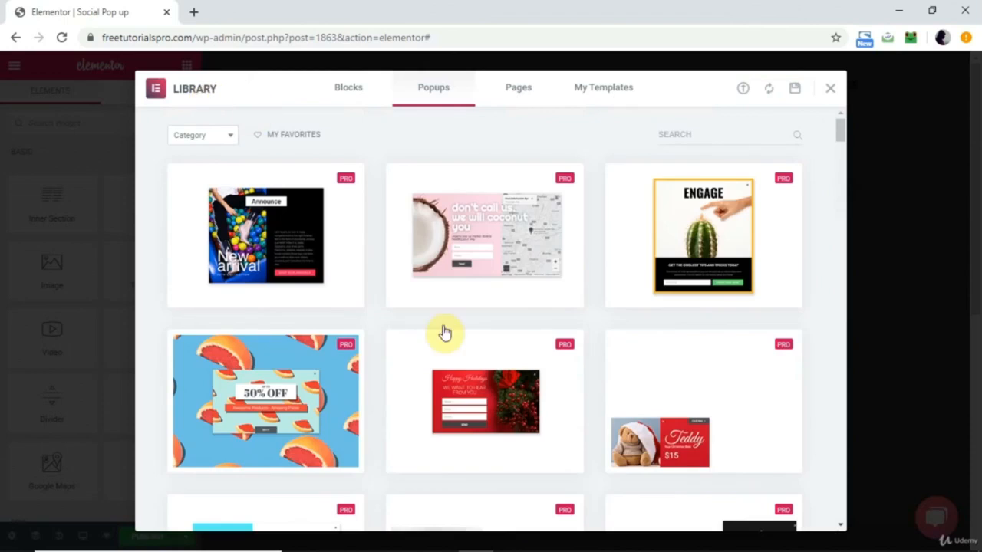
# Preview the countdown sale popup with the pink "Come On In" button, then return to the library.
pyautogui.scroll(-8, 440, 346)
pyautogui.scroll(3, 445, 359)
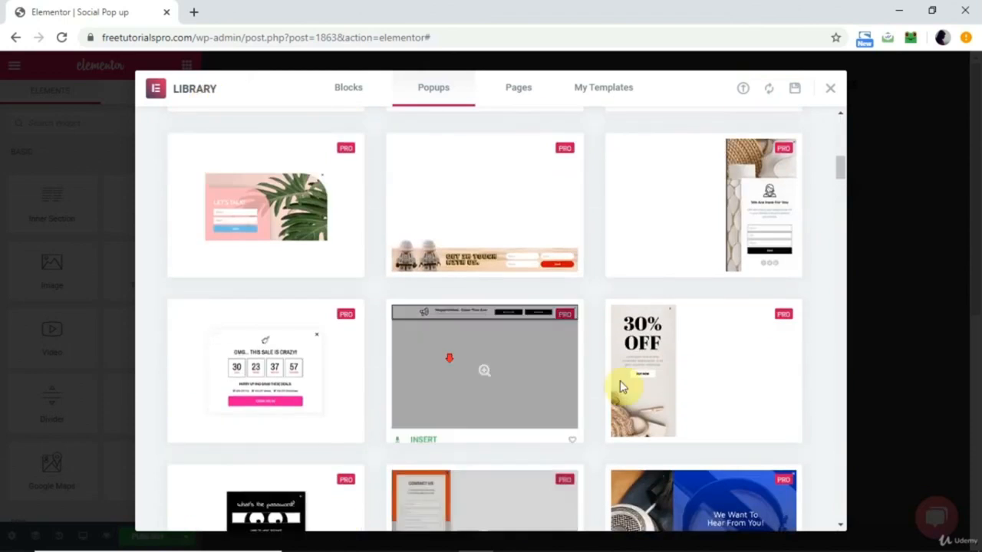
pyautogui.scroll(-1, 662, 388)
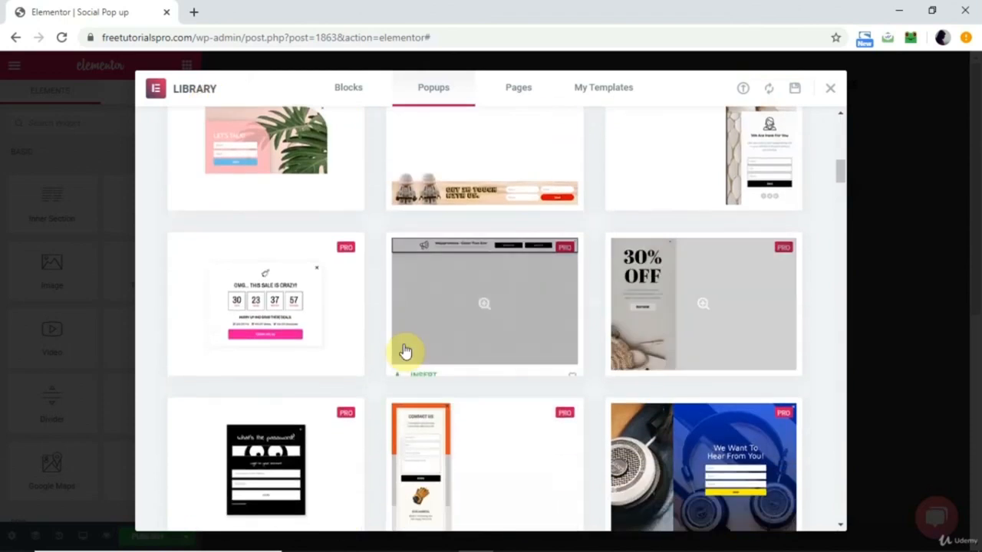
pyautogui.click(285, 322)
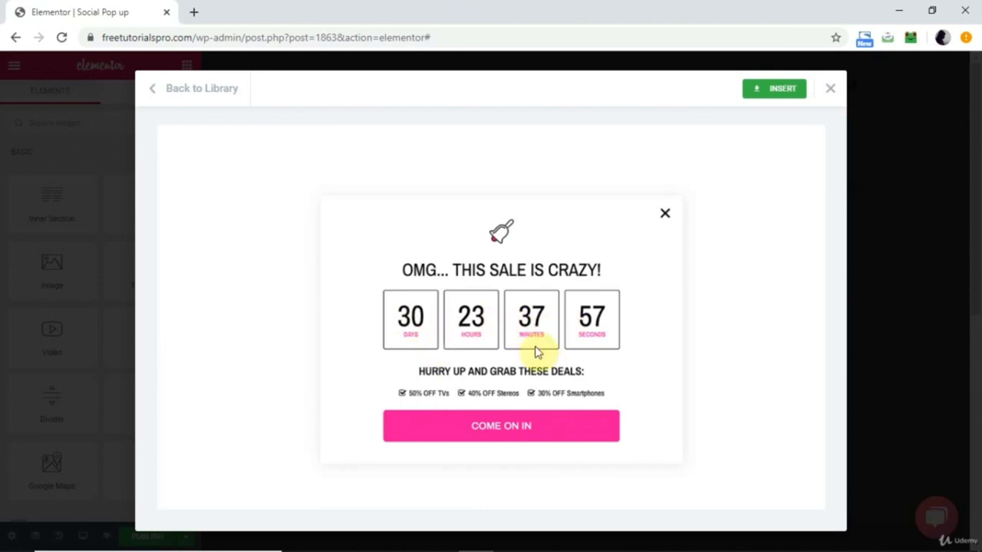
pyautogui.click(191, 95)
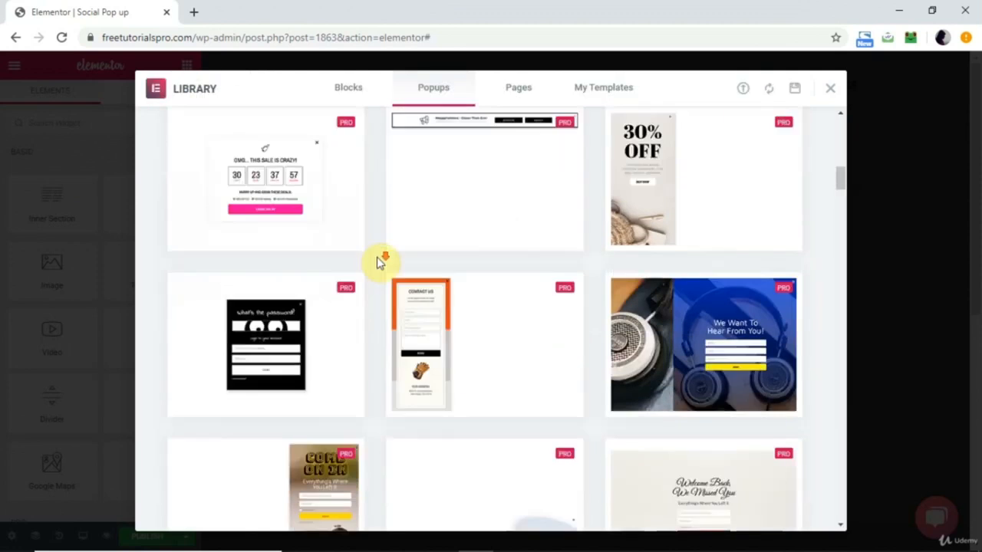
# Browse further popup designs and preview the one with the product menu and newsletter signup, then return to the library.
pyautogui.scroll(-2, 380, 261)
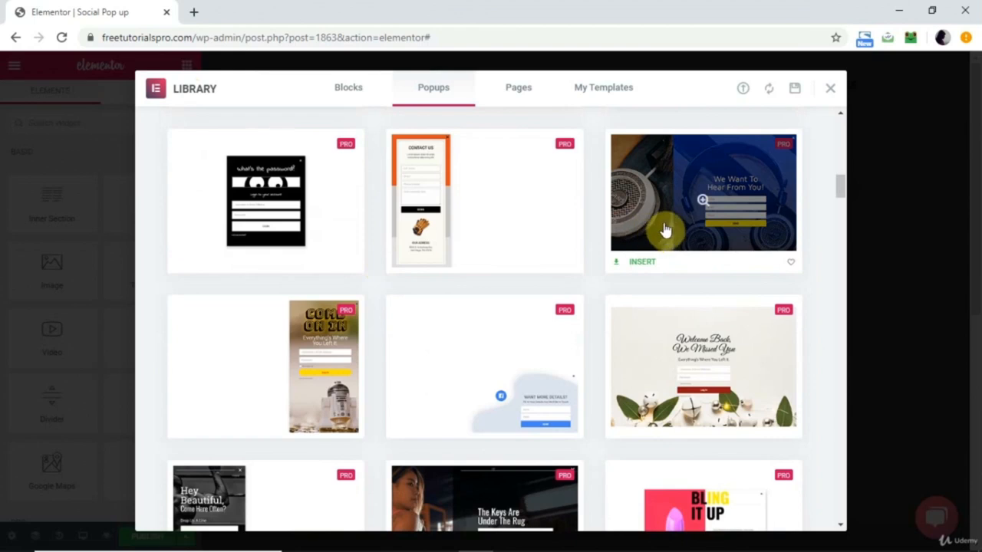
pyautogui.scroll(-6, 510, 348)
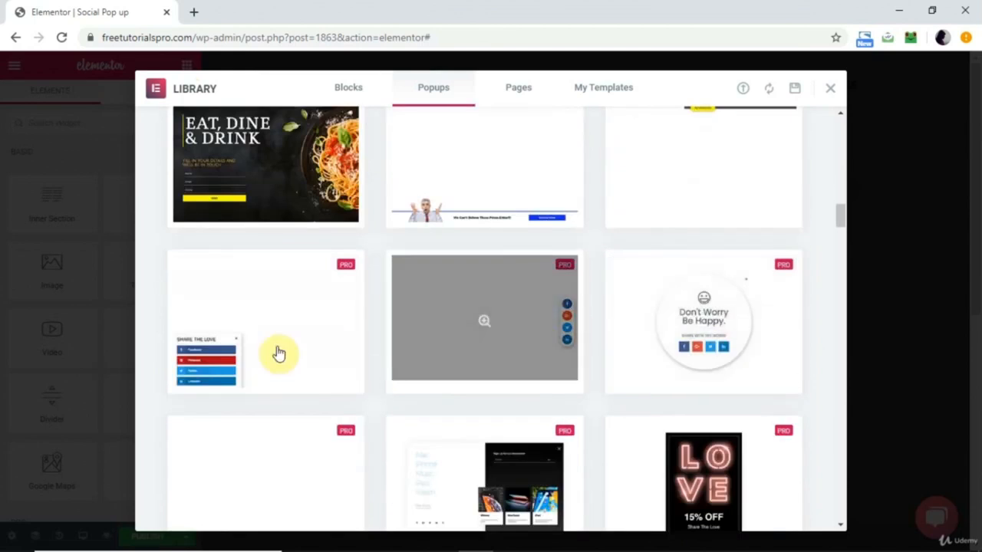
pyautogui.scroll(-3, 454, 354)
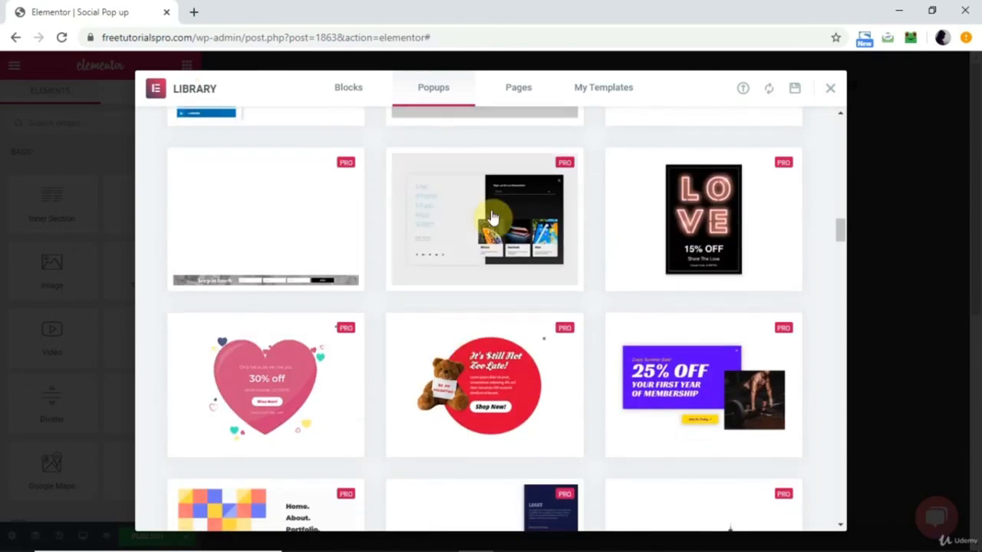
pyautogui.click(466, 228)
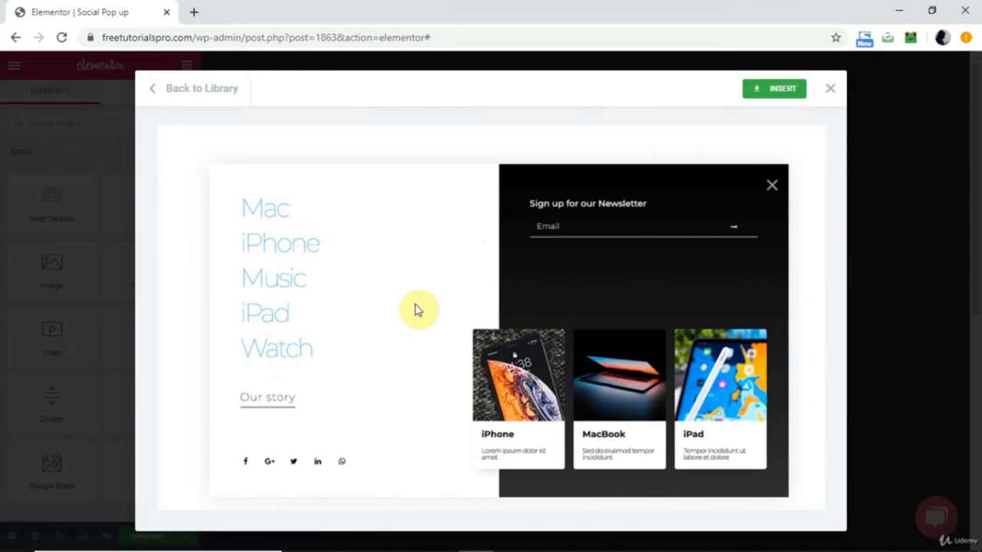
pyautogui.click(215, 100)
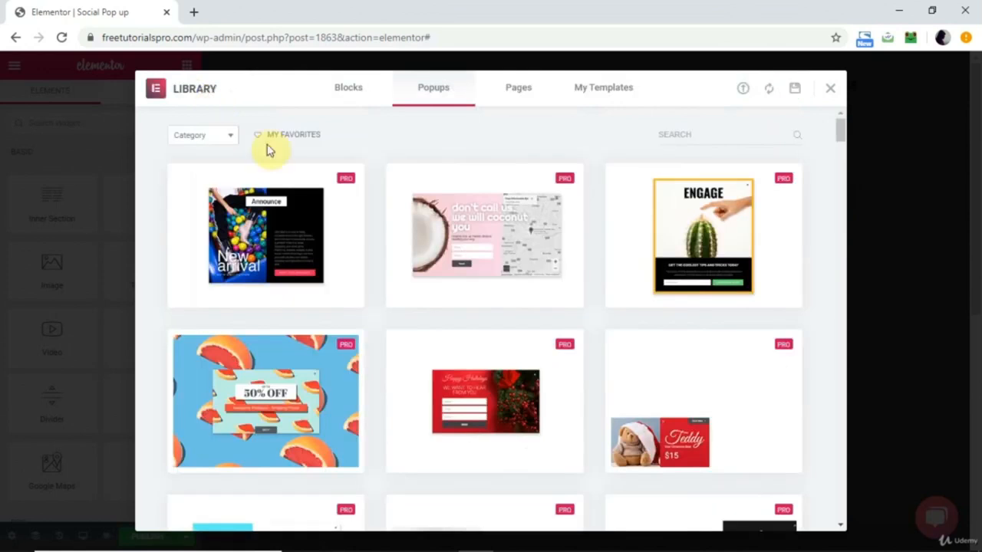
# Find the popup design with a vertical strip of round social media icons and insert it into the template.
pyautogui.scroll(-2, 410, 335)
pyautogui.scroll(-8, 410, 336)
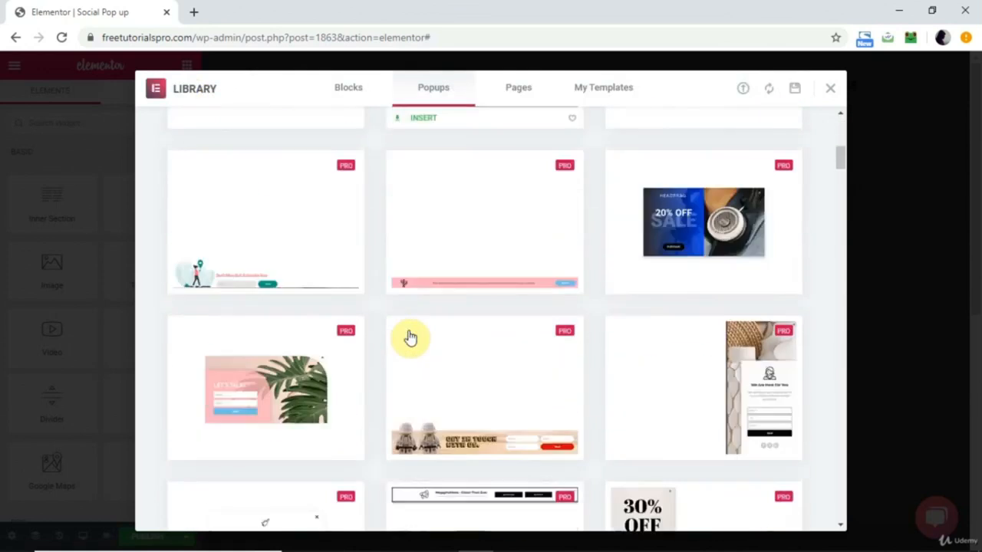
pyautogui.scroll(-4, 409, 336)
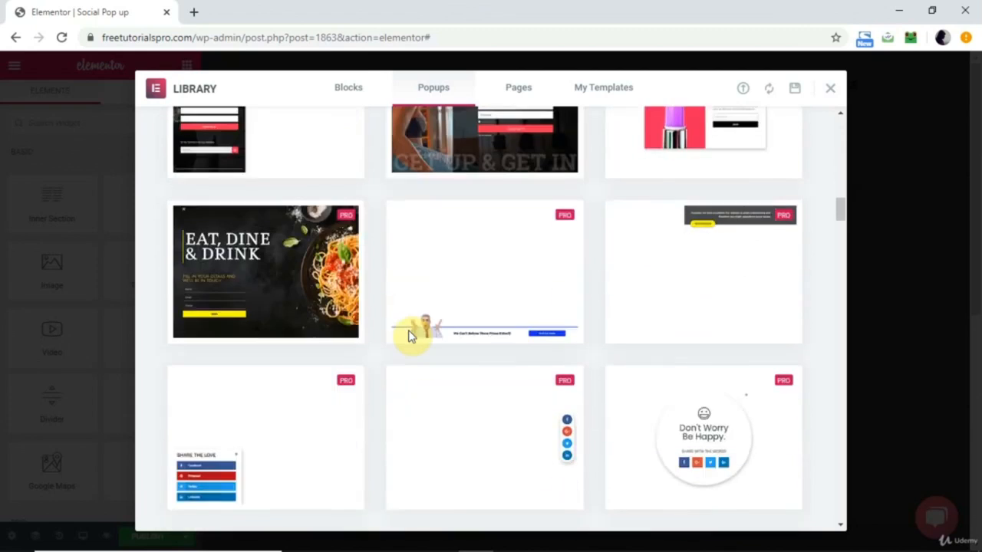
pyautogui.scroll(8, 410, 335)
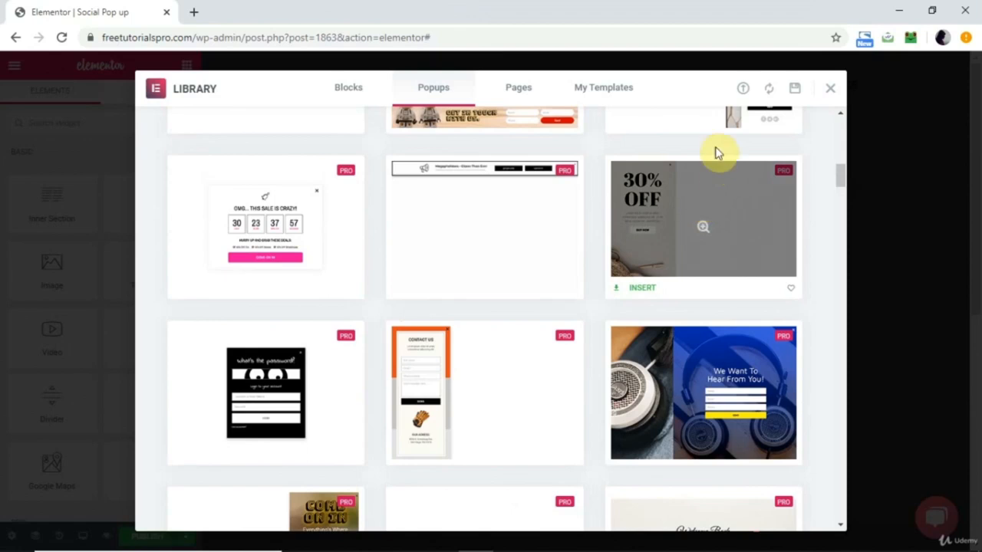
pyautogui.scroll(1, 656, 199)
pyautogui.scroll(10, 656, 200)
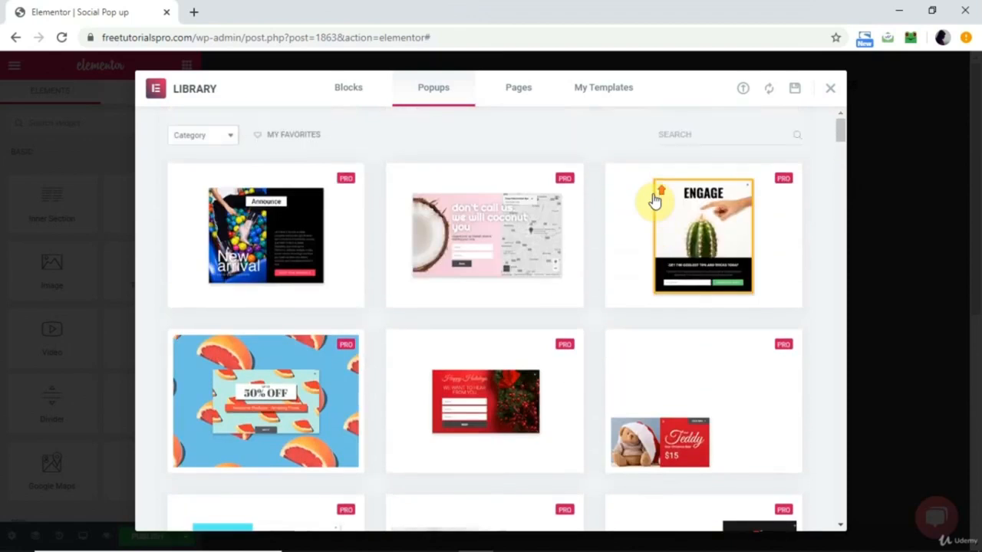
pyautogui.scroll(-10, 656, 199)
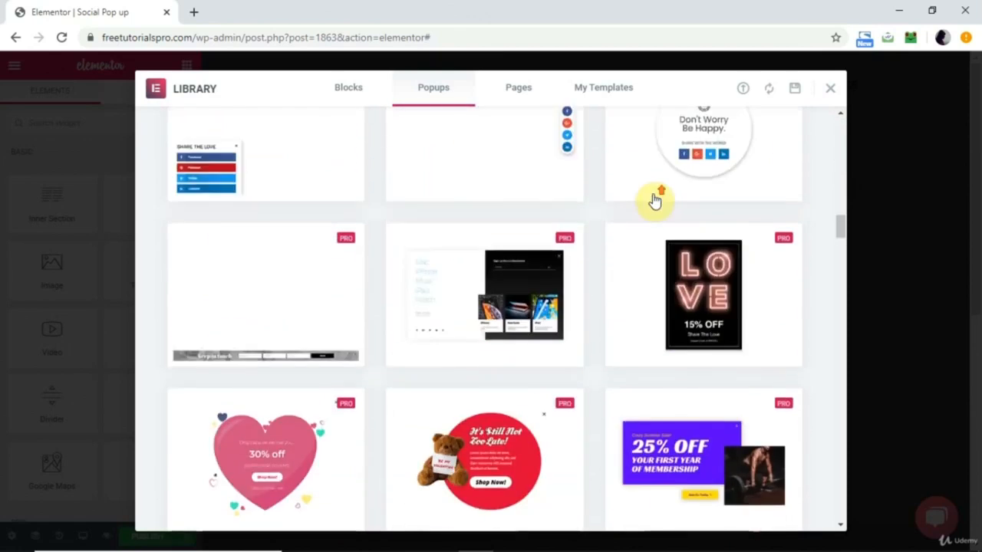
pyautogui.click(519, 227)
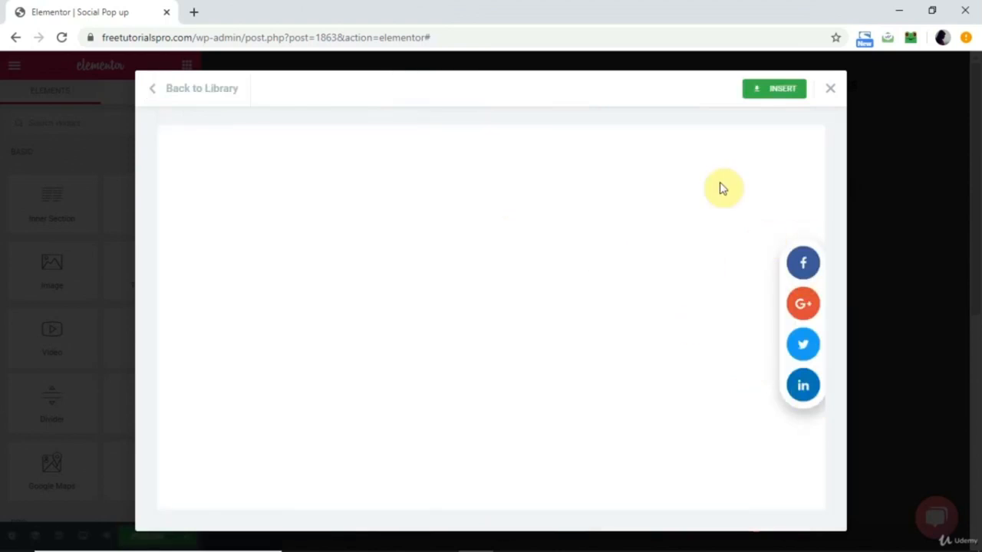
pyautogui.click(783, 91)
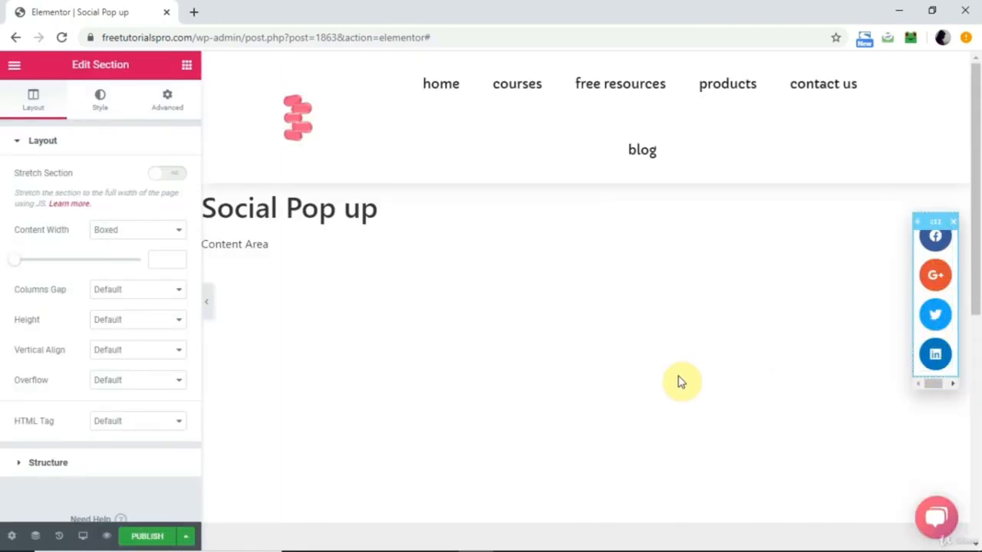
# In the popup's layout settings, hide the overlay and set the width to 6 VW.
pyautogui.click(11, 536)
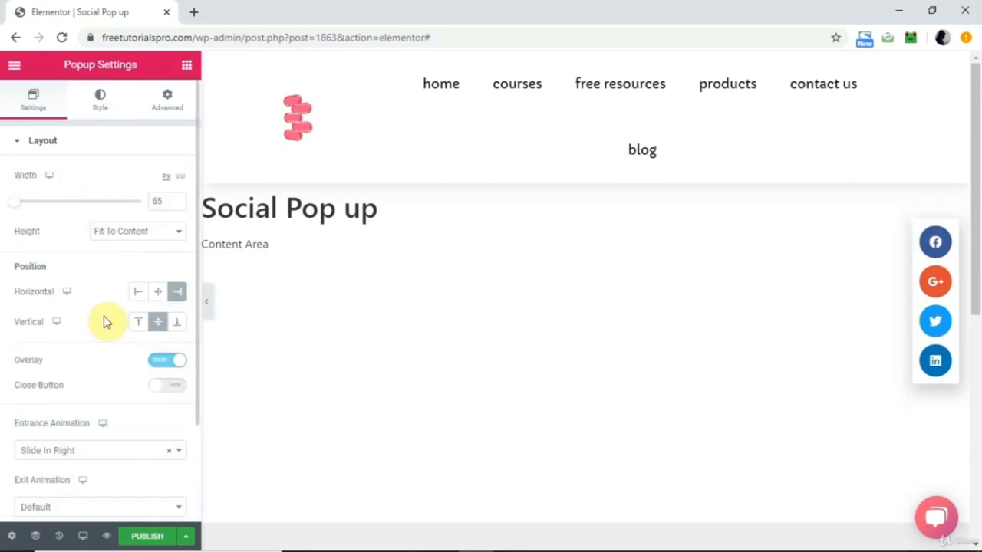
pyautogui.click(153, 364)
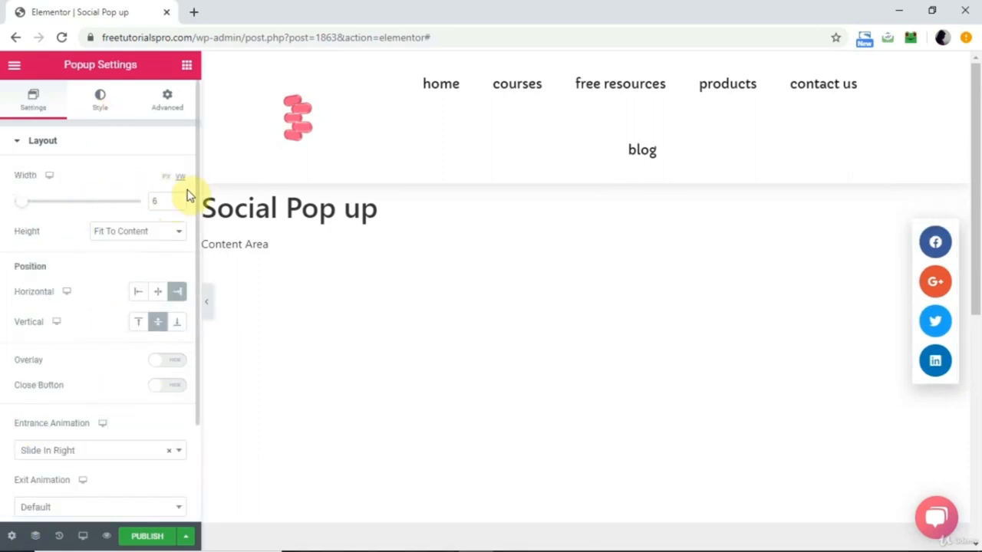
pyautogui.click(22, 202)
pyautogui.moveTo(23, 202)
pyautogui.mouseDown()
pyautogui.moveTo(38, 204)
pyautogui.moveTo(24, 205)
pyautogui.mouseUp()
# Review the popup's entrance animation choices and its position settings, leaving the animation on Slide In Right.
pyautogui.scroll(-2, 57, 381)
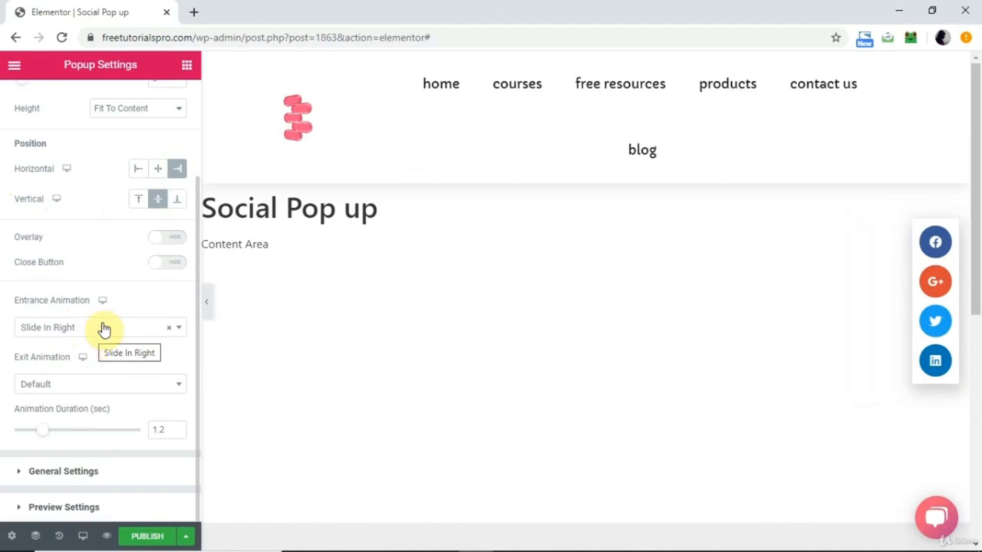
pyautogui.click(128, 325)
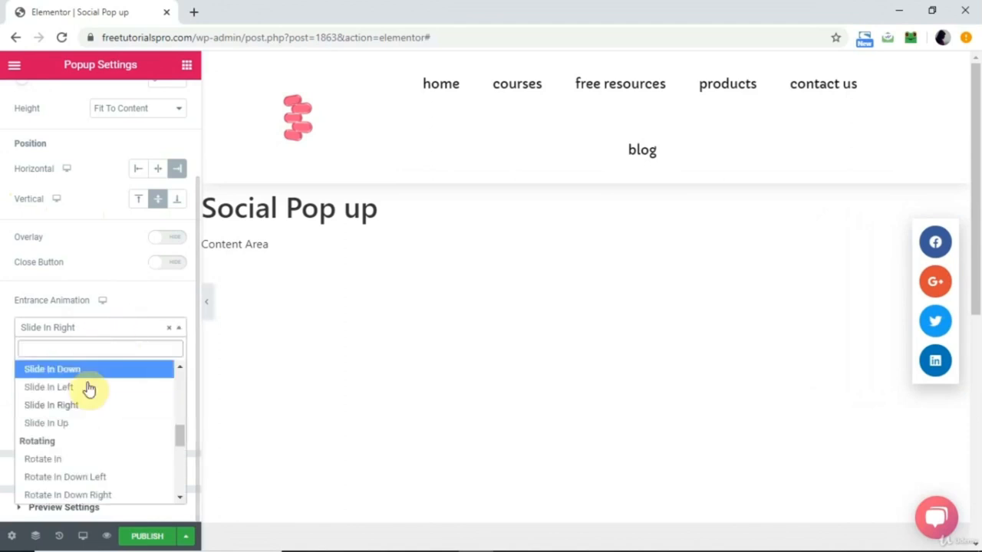
pyautogui.click(135, 298)
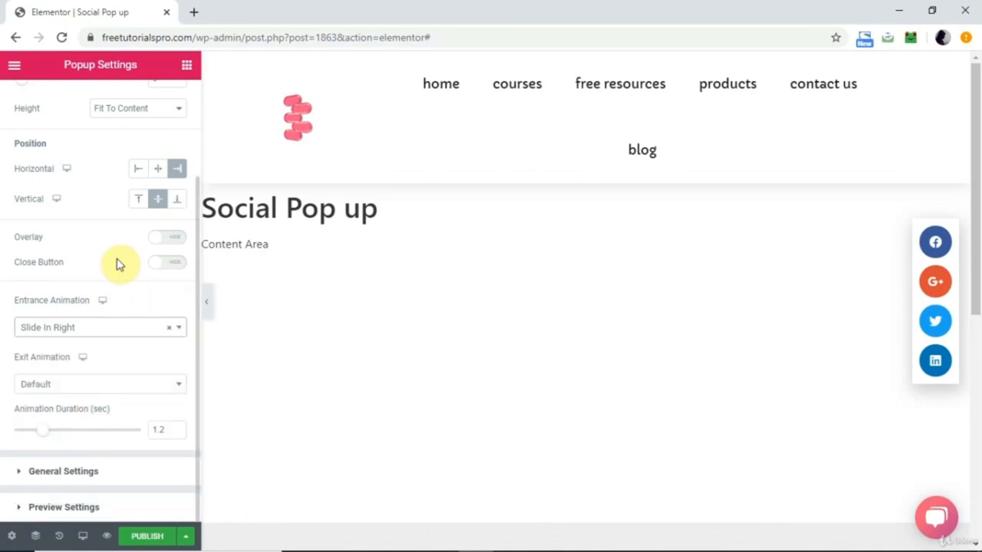
pyautogui.scroll(3, 120, 337)
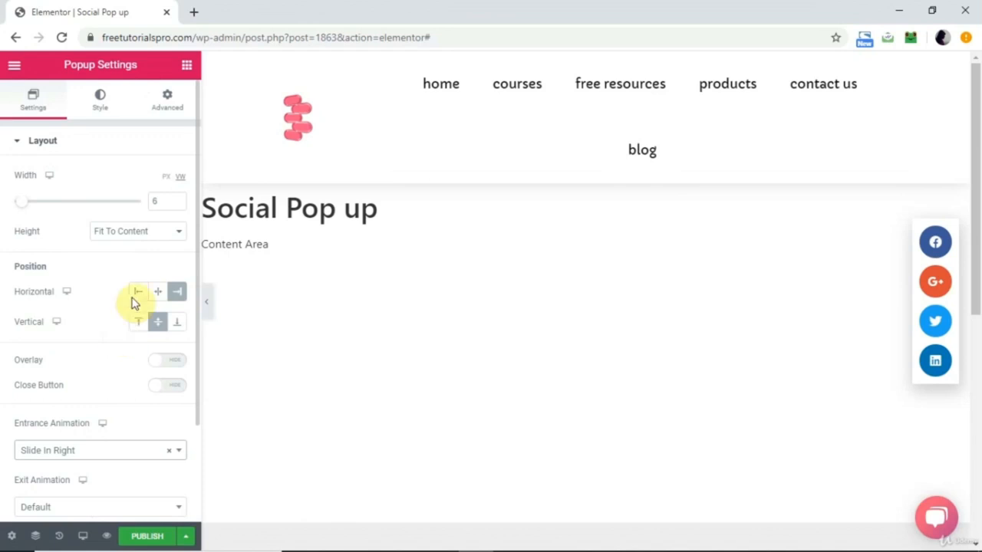
pyautogui.moveTo(936, 298)
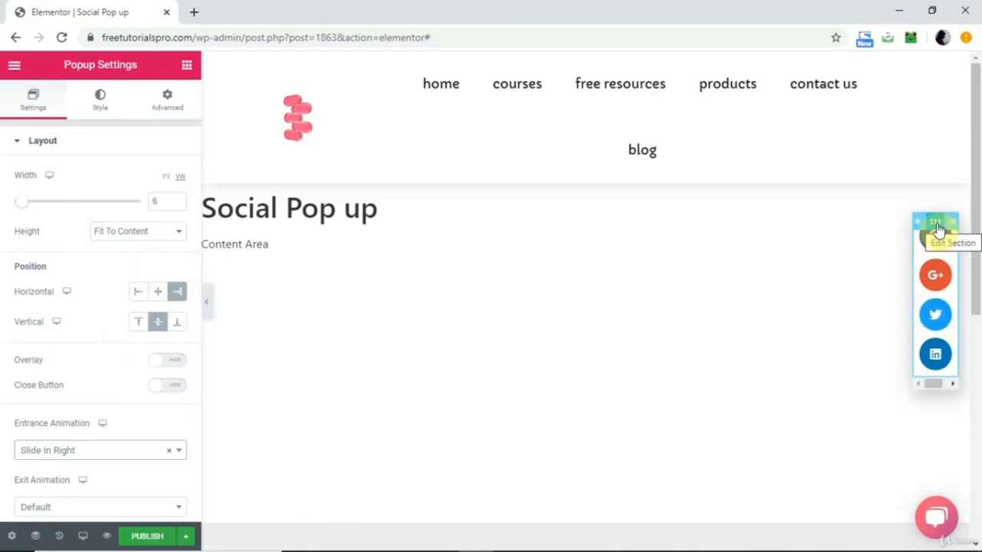
# Examine the popup section's structure in the Navigator, down to the Share Buttons widget inside its column.
pyautogui.click(937, 228)
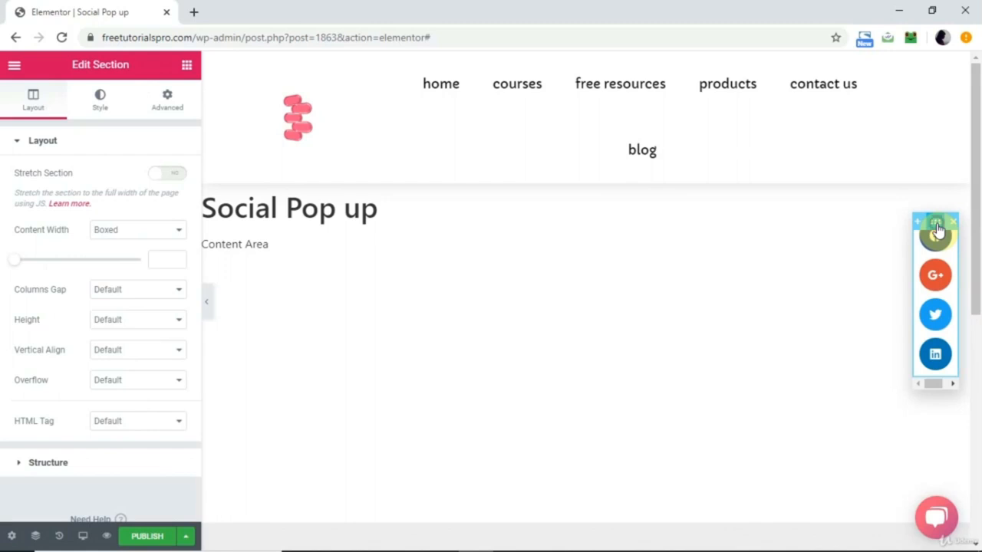
pyautogui.rightClick(937, 229)
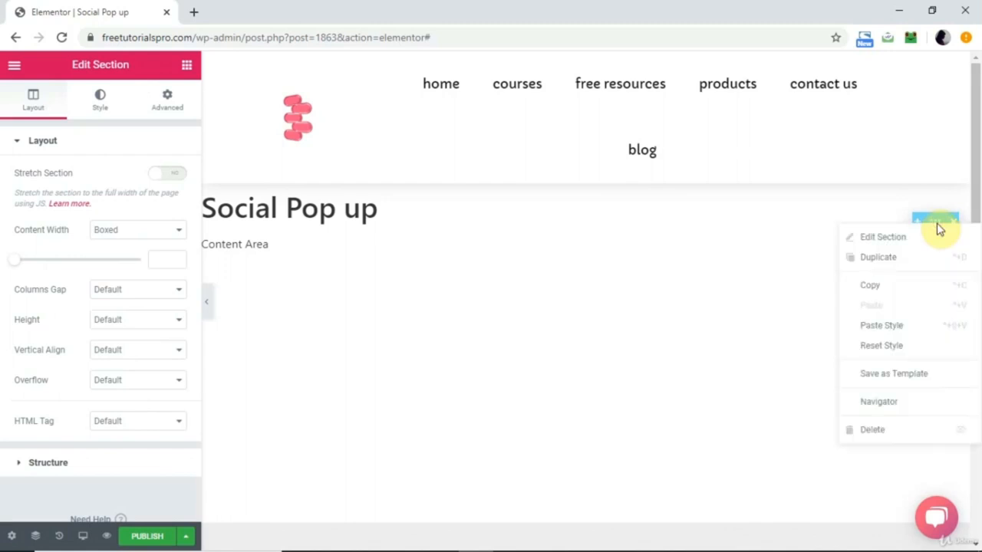
pyautogui.click(897, 403)
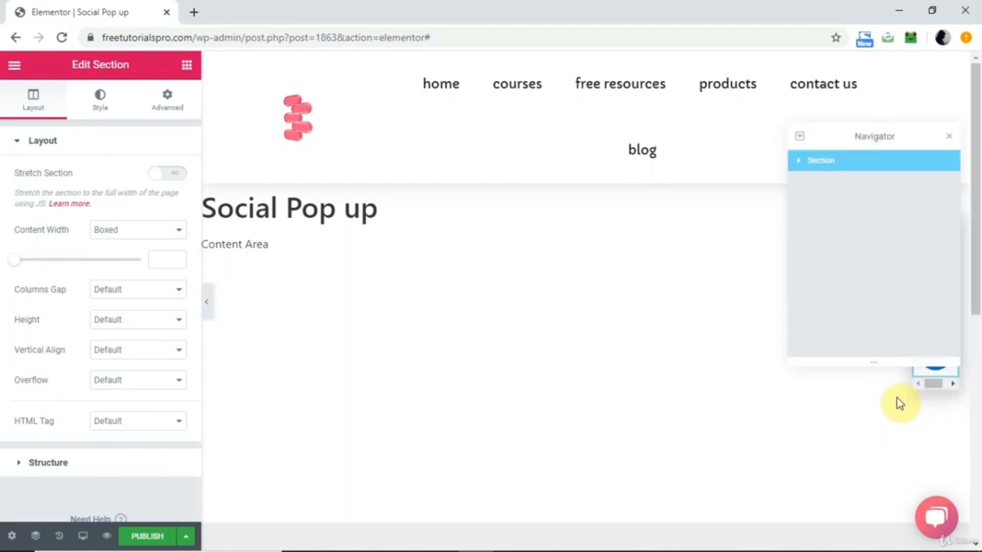
pyautogui.click(799, 162)
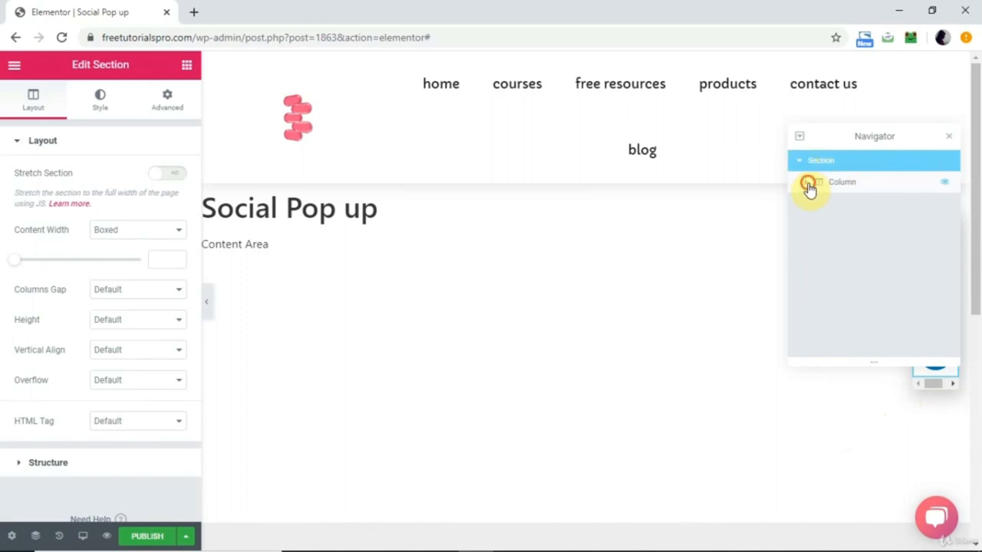
pyautogui.click(807, 184)
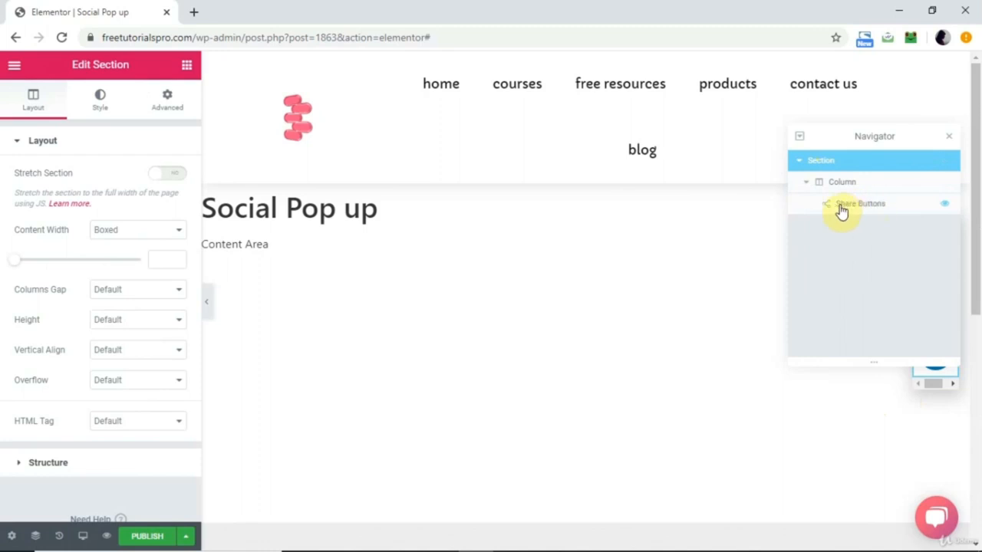
pyautogui.click(767, 235)
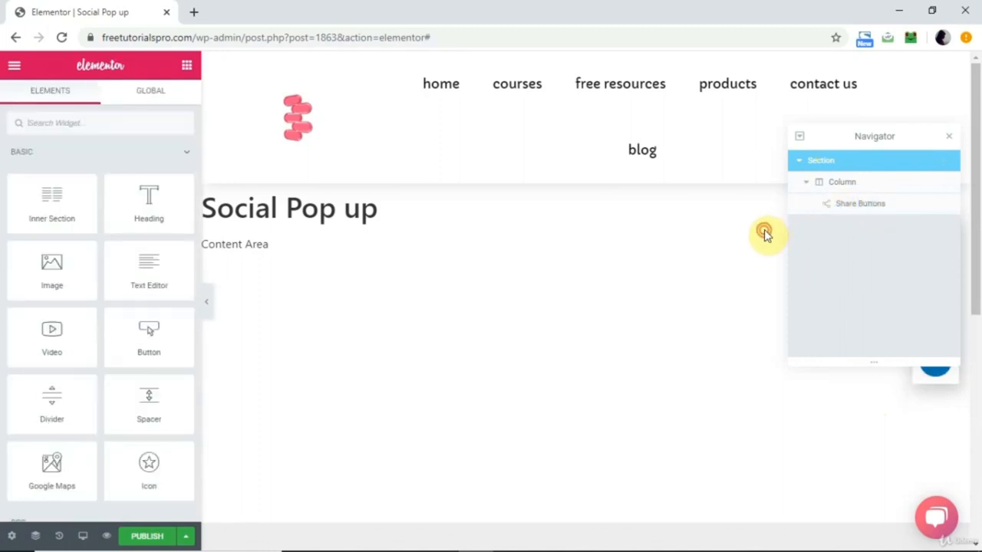
pyautogui.click(950, 141)
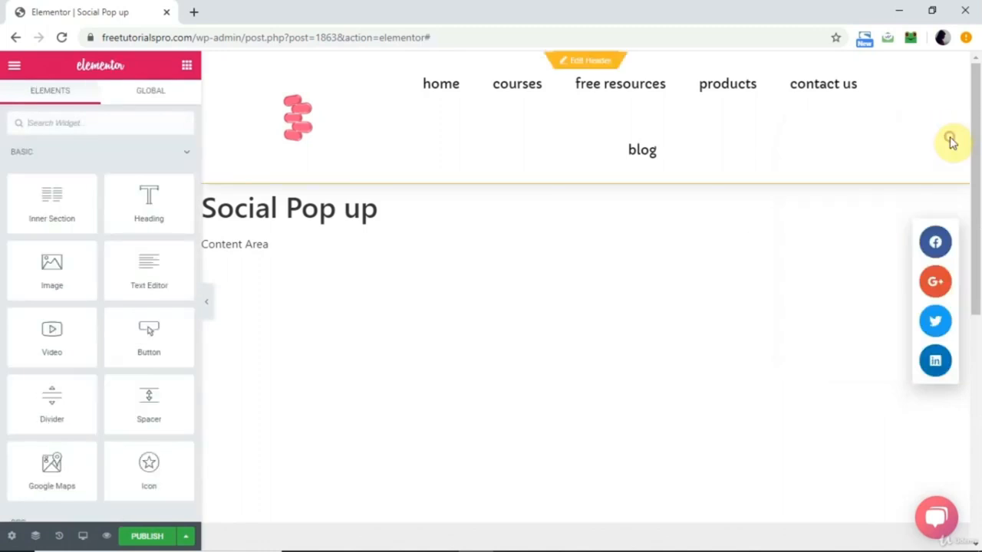
# In the popup's Share Buttons widget, remove the Google+ item and add a new one for the Pinterest network.
pyautogui.click(934, 278)
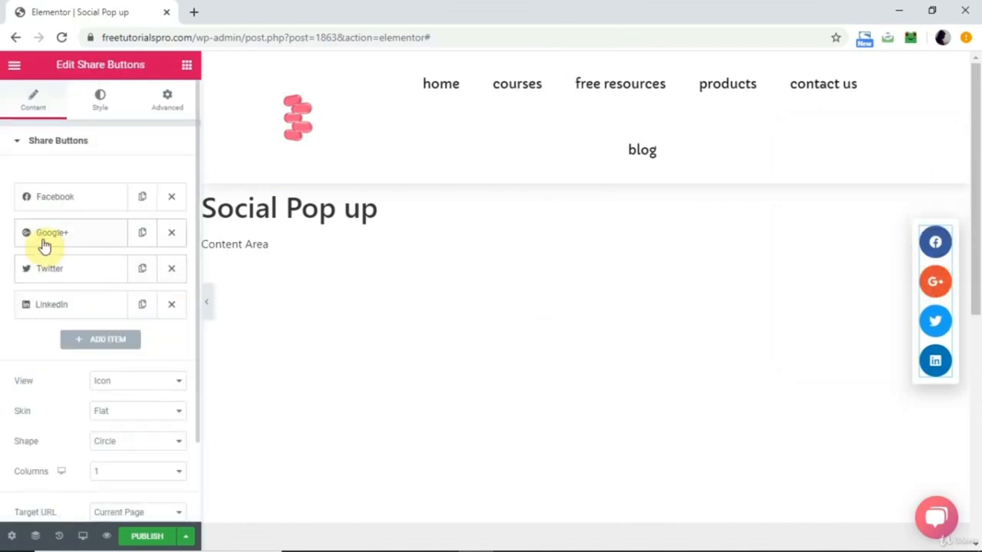
pyautogui.click(172, 235)
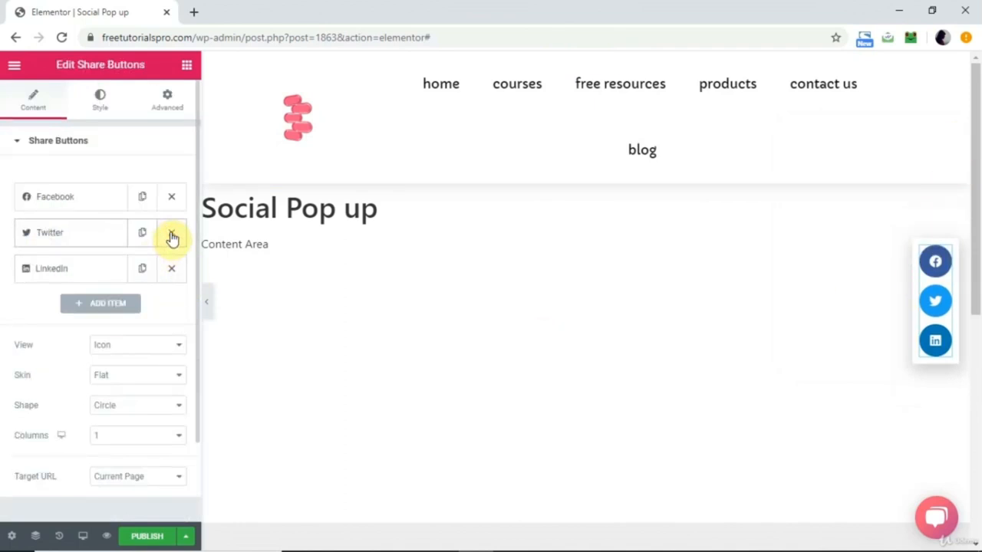
pyautogui.click(97, 304)
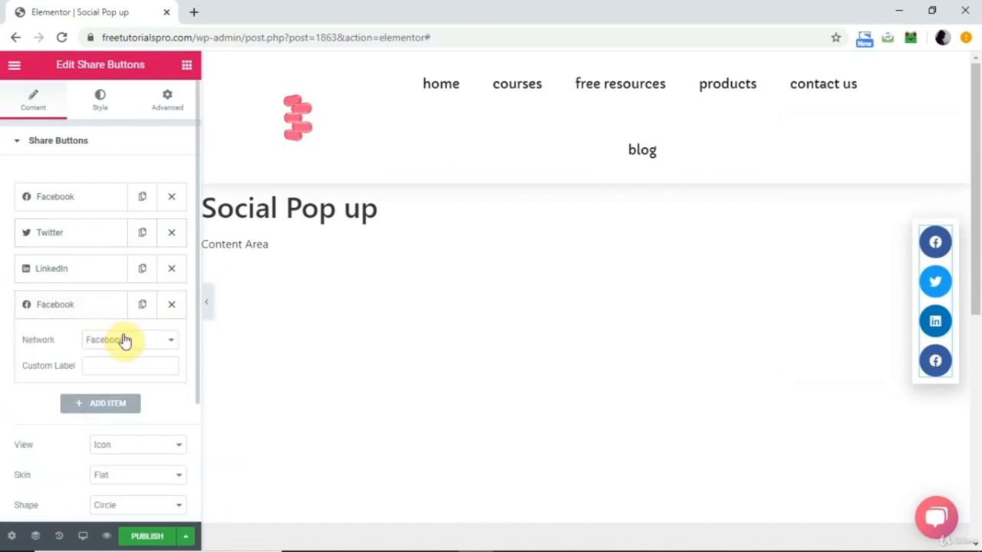
pyautogui.click(125, 341)
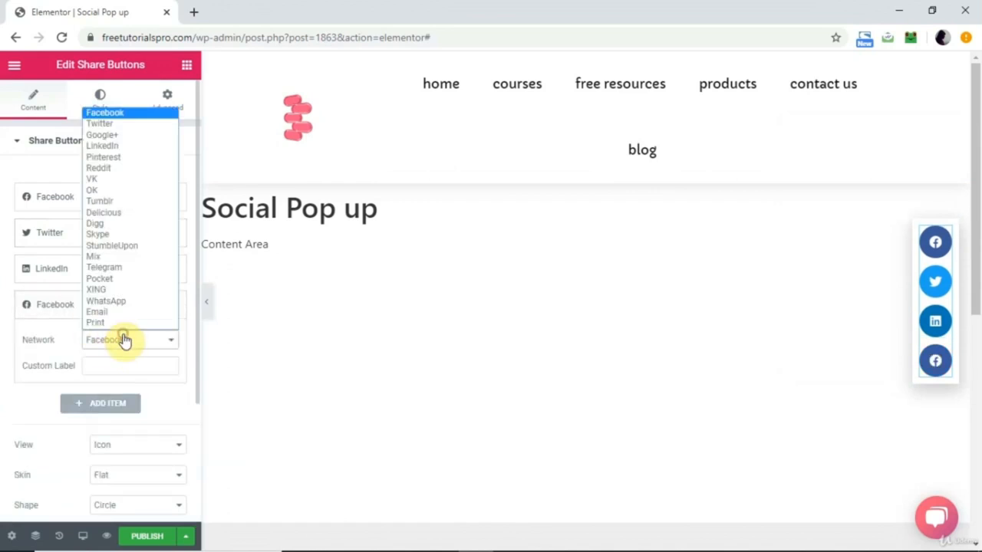
pyautogui.click(150, 162)
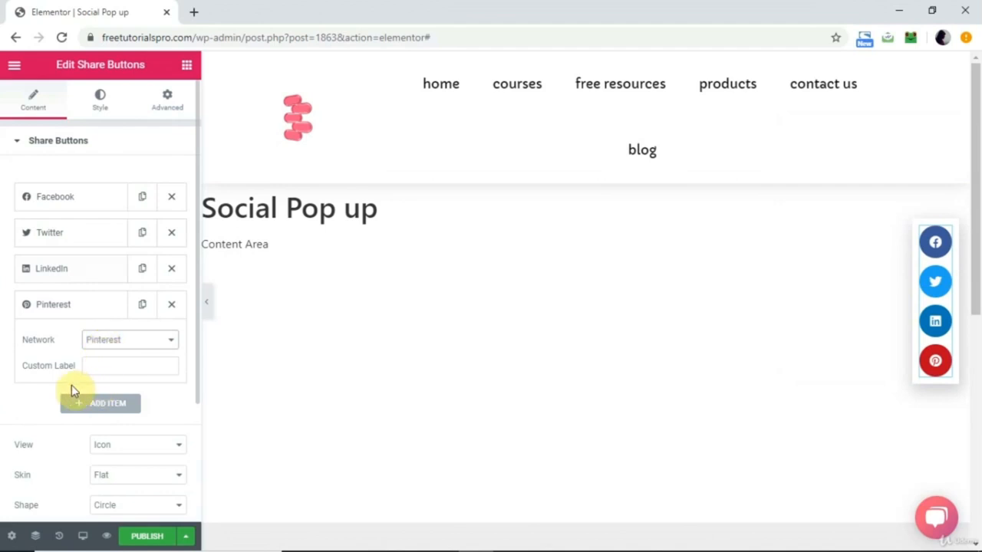
# Try the Icon & Text and Text views on the share buttons, and return the view to Icon.
pyautogui.click(133, 447)
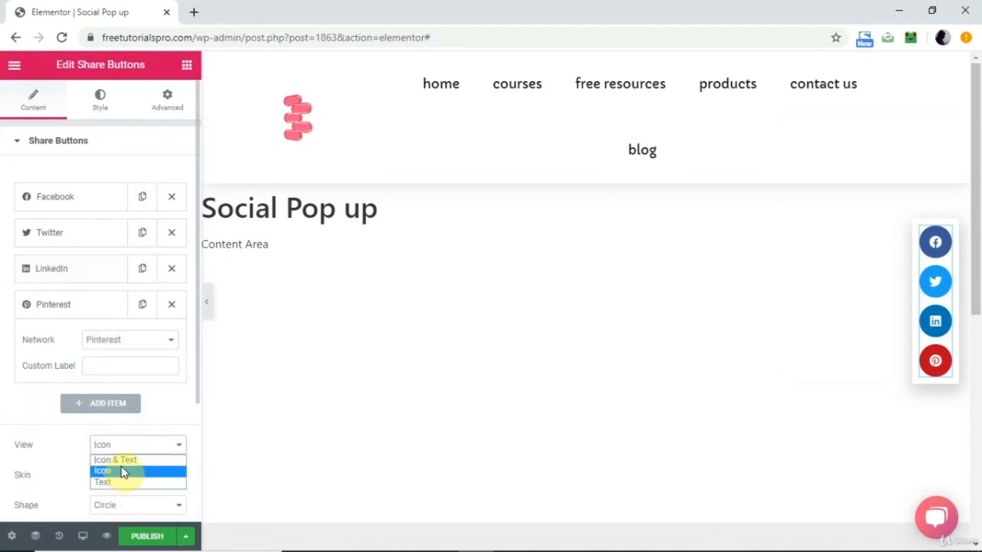
pyautogui.click(121, 460)
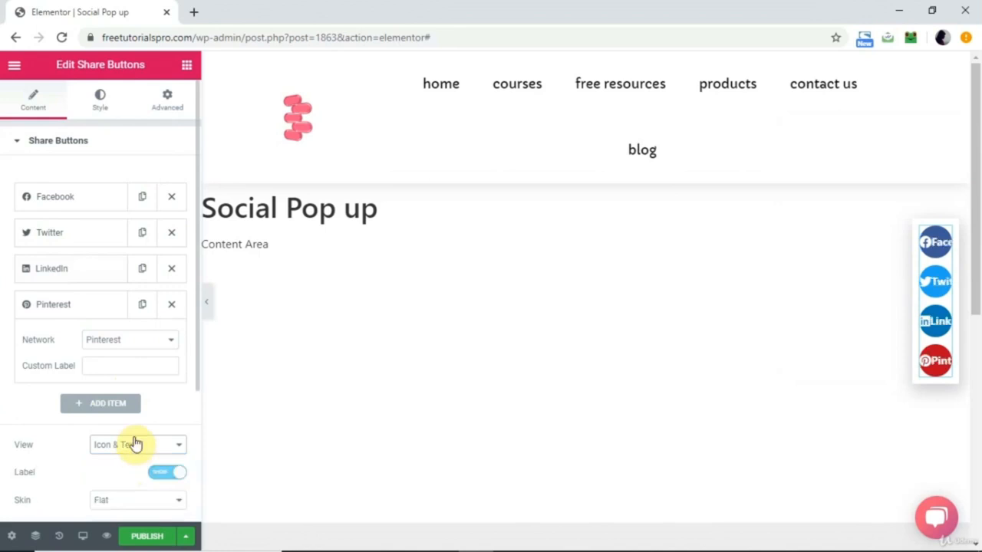
pyautogui.click(134, 443)
pyautogui.click(115, 485)
pyautogui.click(131, 446)
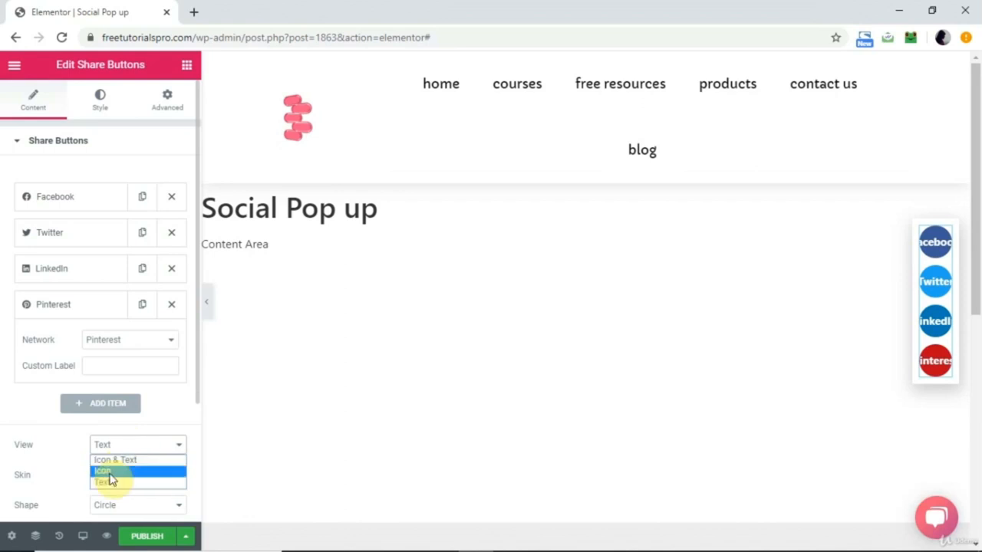
pyautogui.click(110, 473)
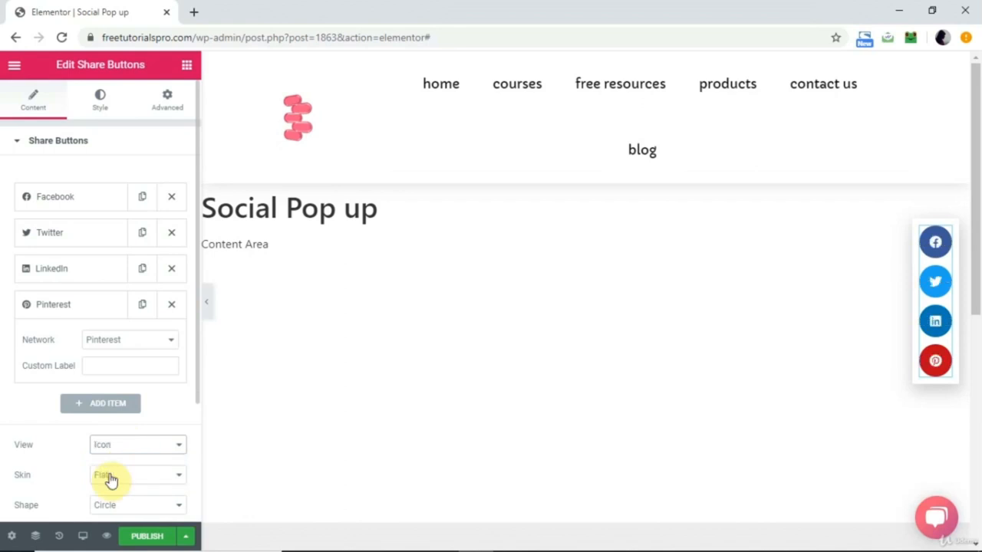
# Try the Gradient, Minimal and Boxed Icon skins on the share buttons, and return the skin to Flat.
pyautogui.click(162, 475)
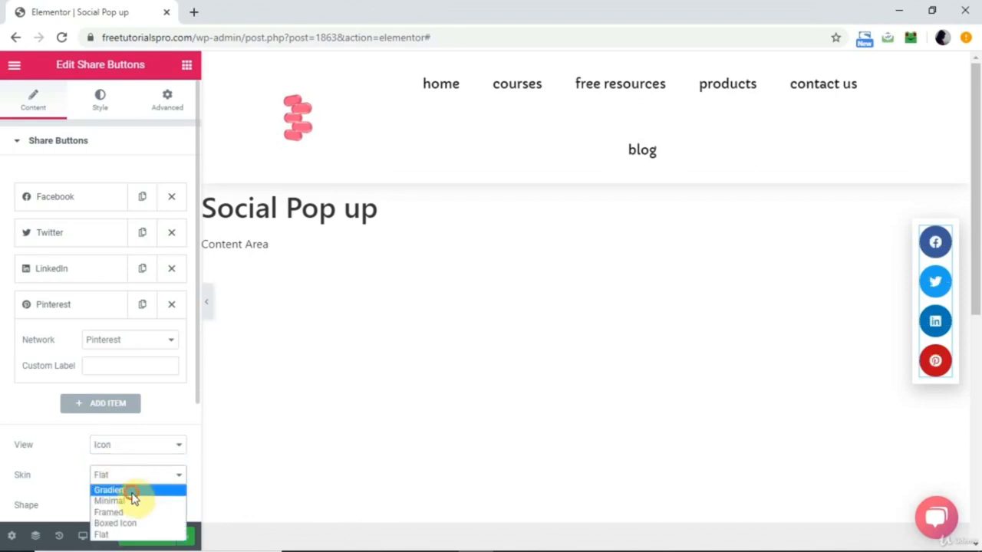
pyautogui.click(108, 491)
pyautogui.click(142, 479)
pyautogui.click(129, 503)
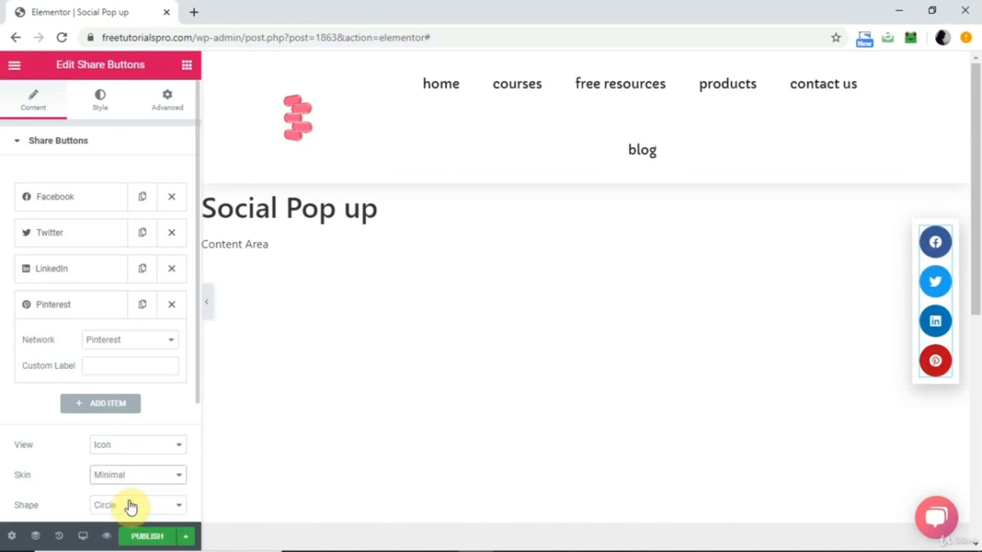
pyautogui.click(144, 472)
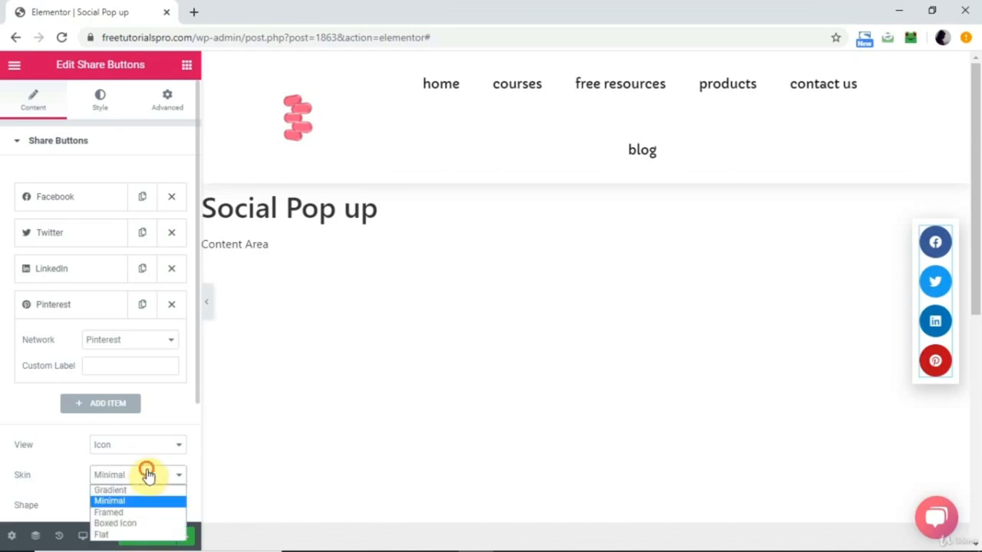
pyautogui.click(103, 535)
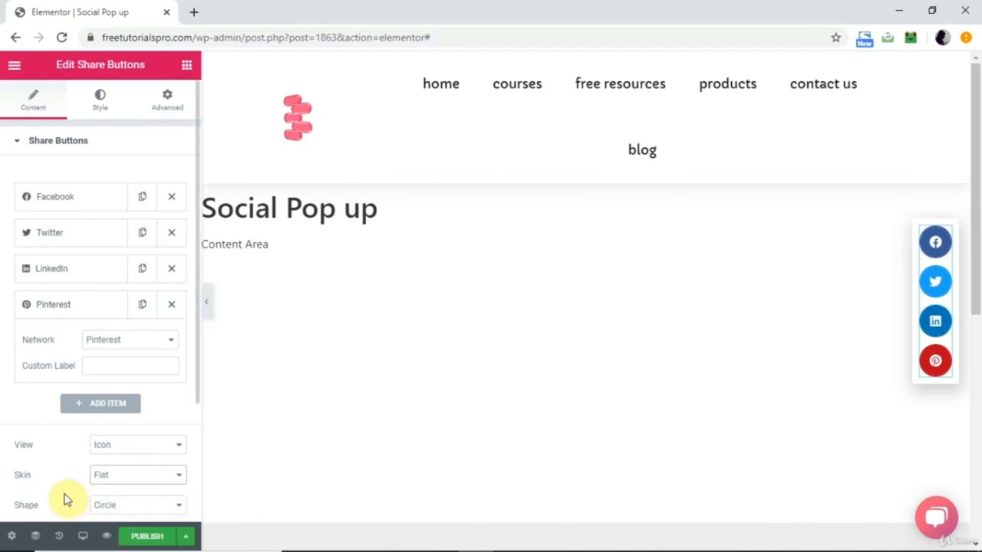
# Try the Square shape on the share buttons, and return the shape to Circle.
pyautogui.click(125, 508)
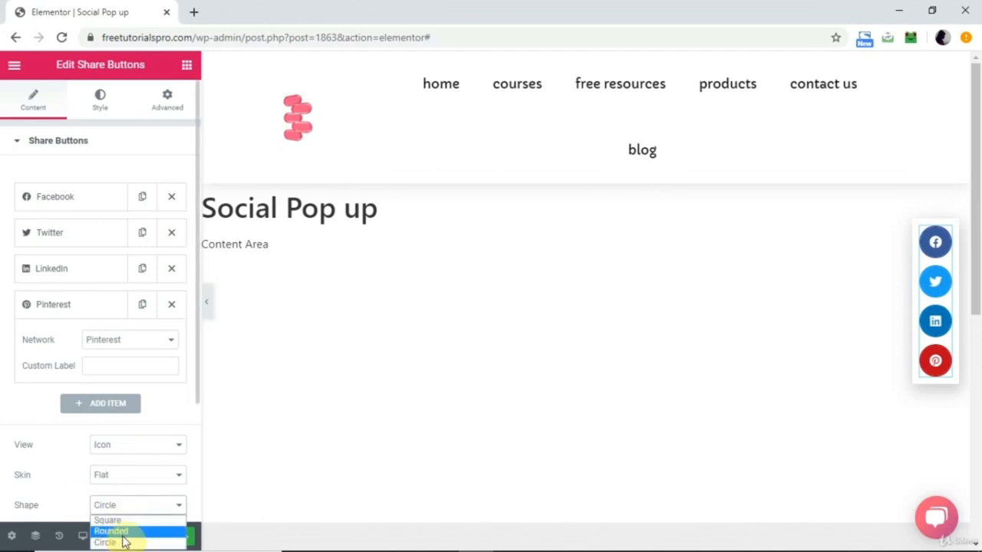
pyautogui.click(123, 521)
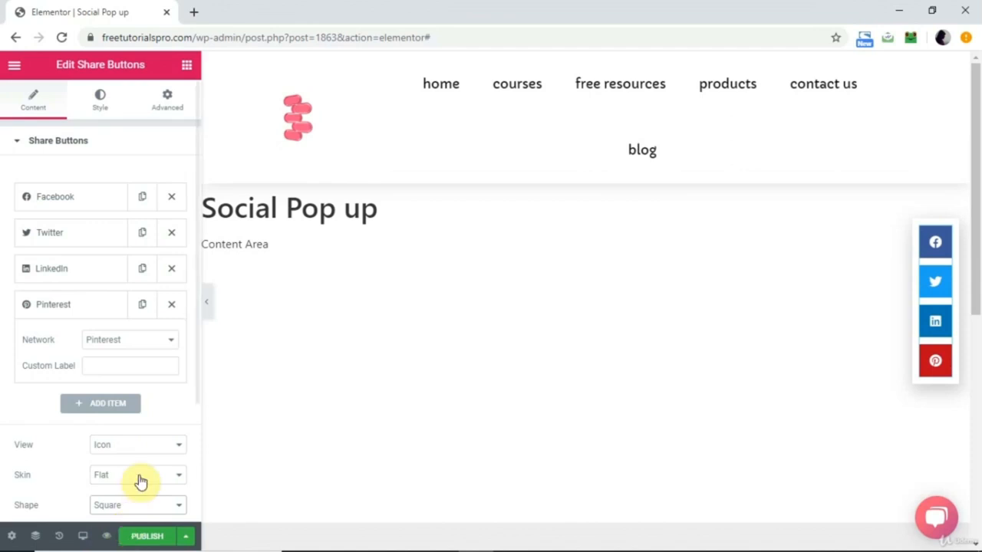
pyautogui.click(134, 507)
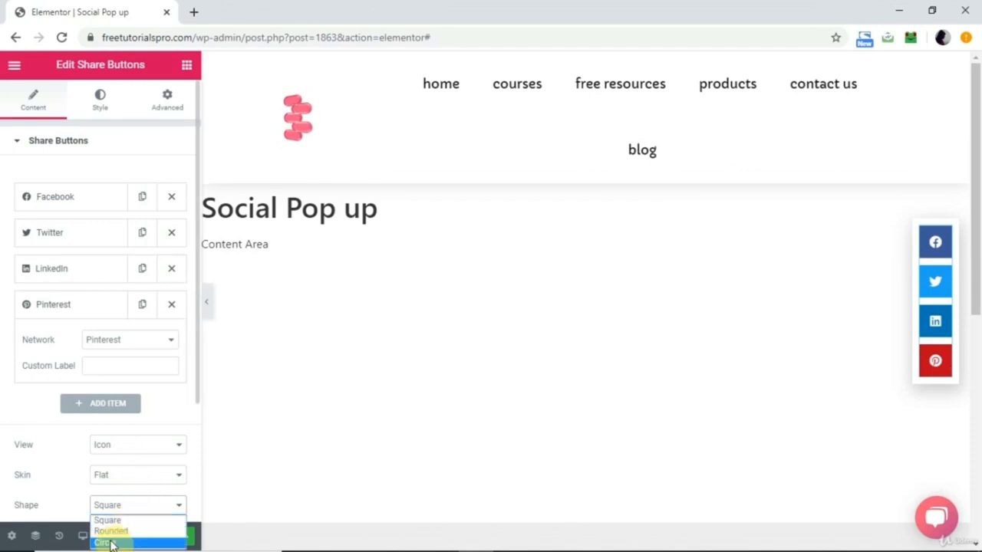
pyautogui.click(109, 543)
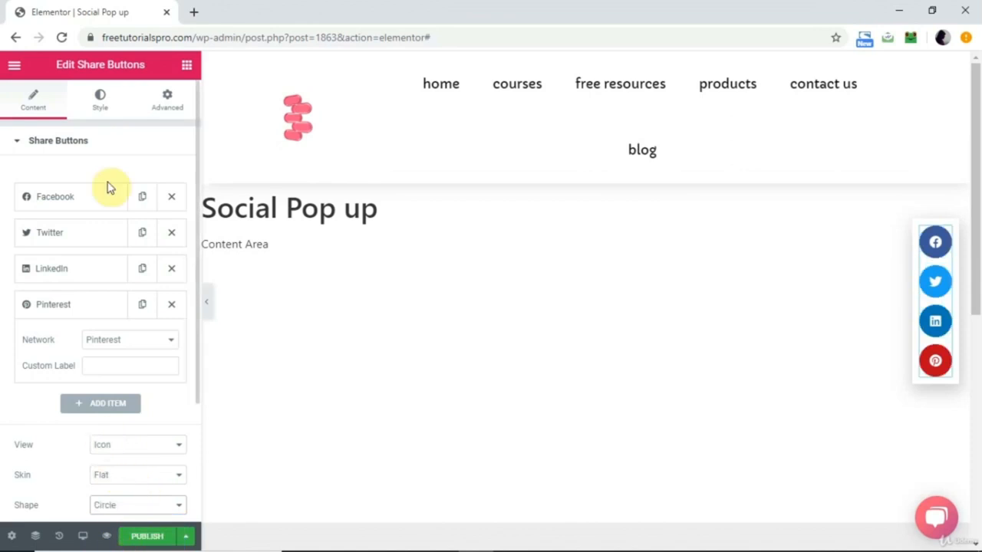
# Try custom share button colors with hover primary #1C393D and hover secondary #FFFFFF, and return the color option to Official.
pyautogui.click(100, 102)
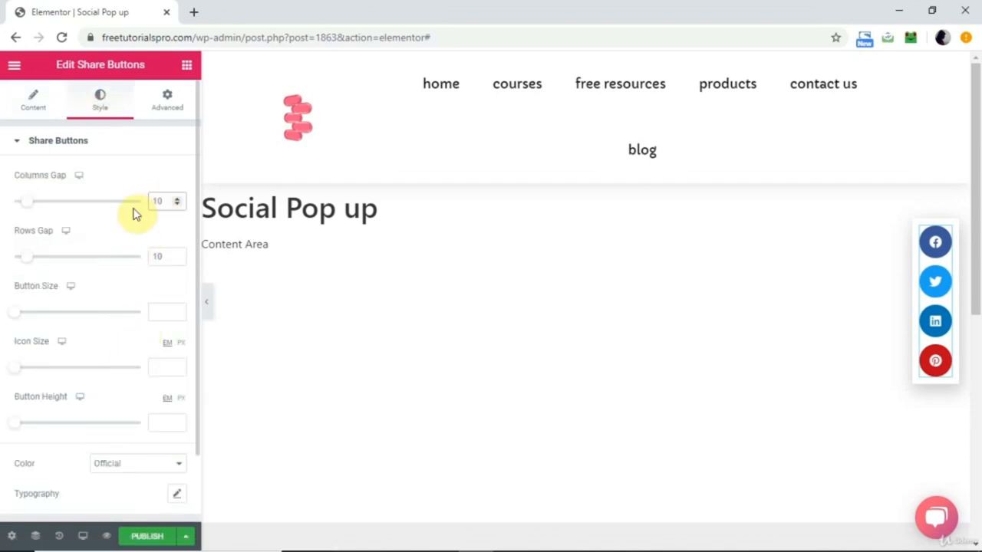
pyautogui.scroll(-1, 142, 395)
pyautogui.click(140, 394)
pyautogui.click(125, 412)
pyautogui.click(125, 419)
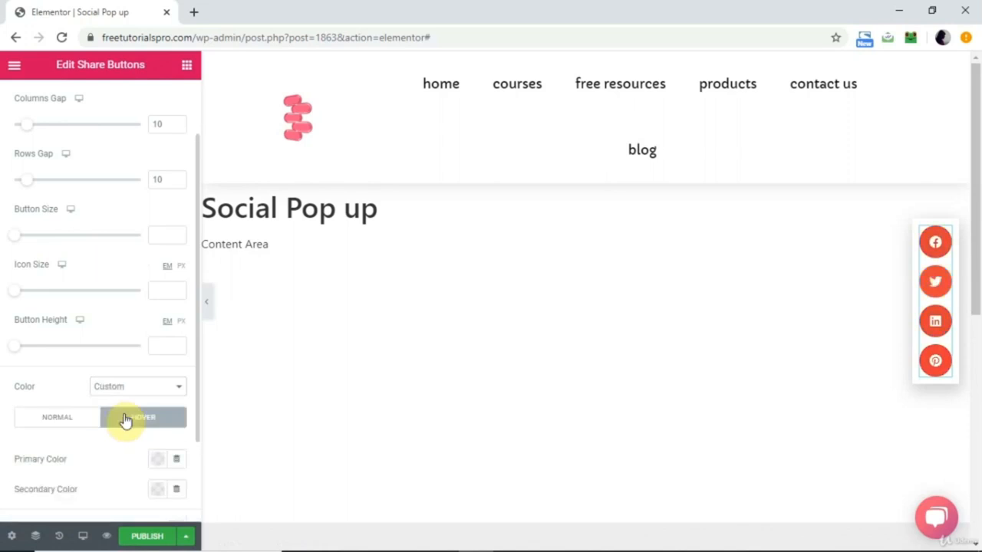
pyautogui.click(156, 466)
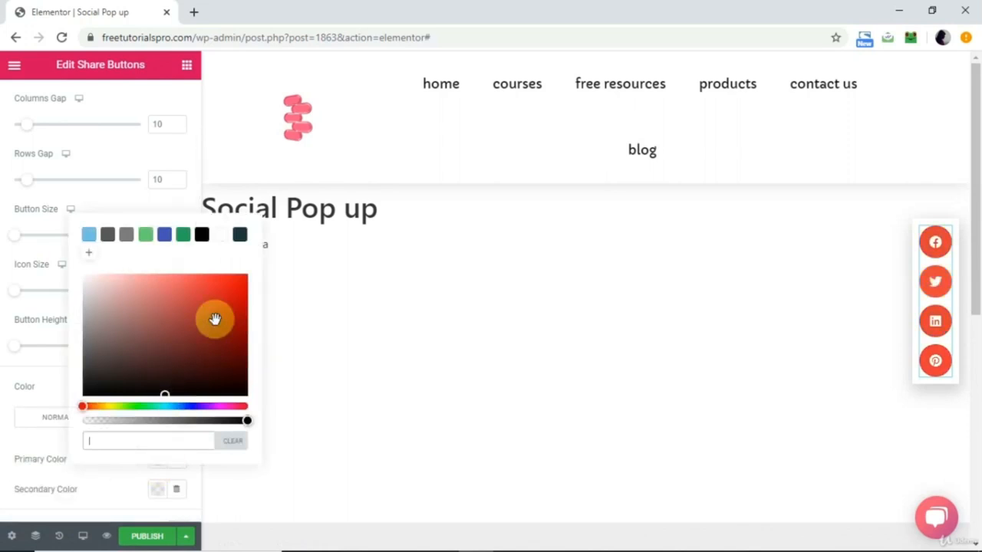
pyautogui.click(239, 239)
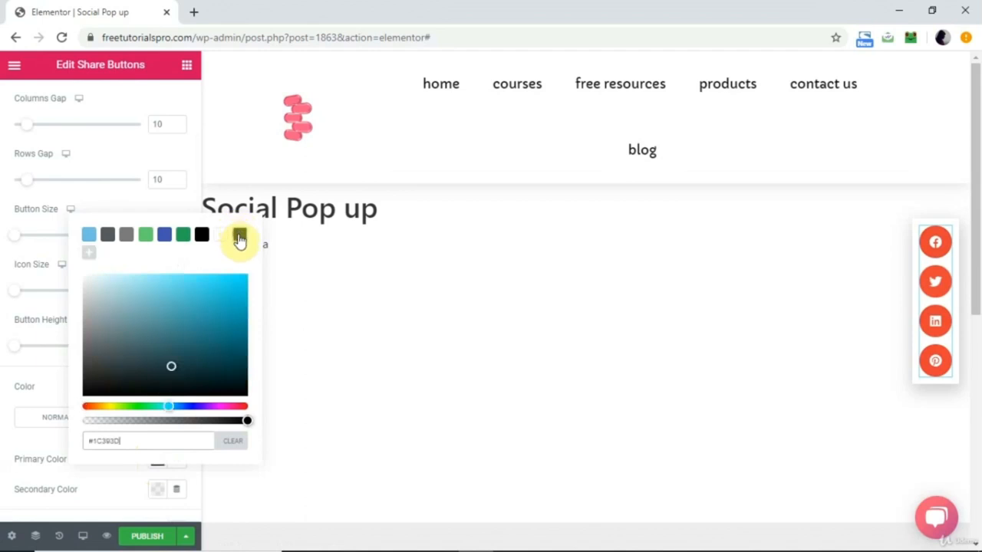
pyautogui.click(158, 493)
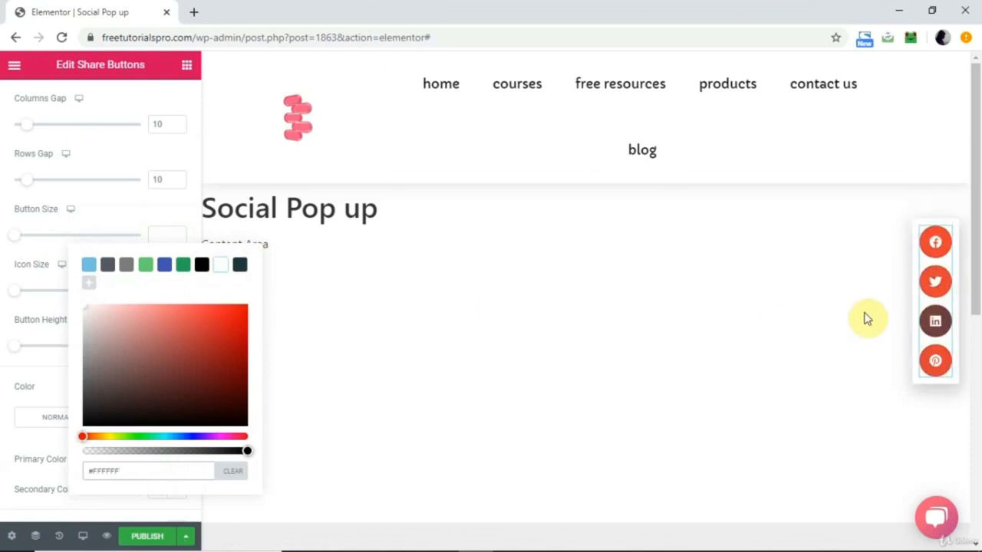
pyautogui.click(145, 208)
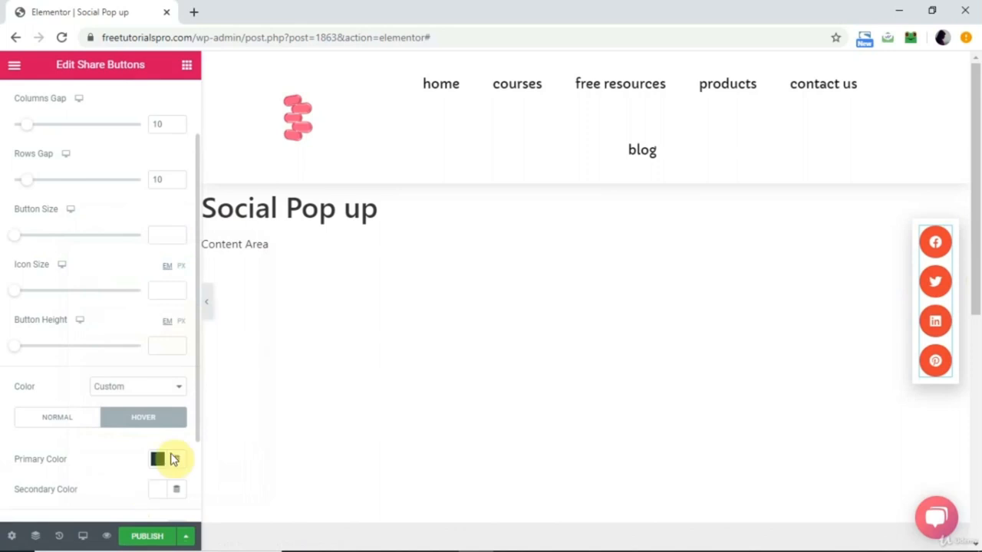
pyautogui.click(145, 389)
pyautogui.click(108, 403)
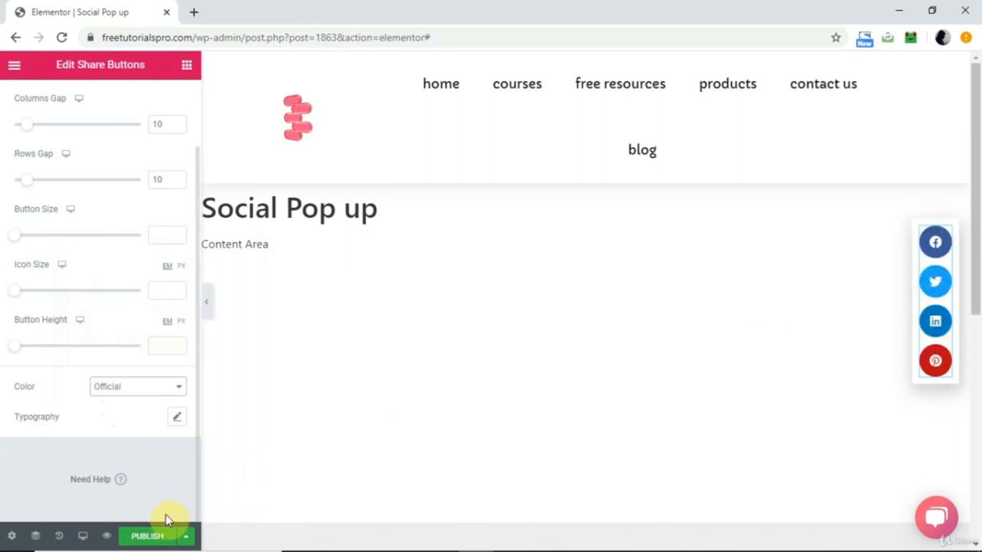
# Start publishing the social popup and add a display condition that includes the Entire Site.
pyautogui.click(148, 537)
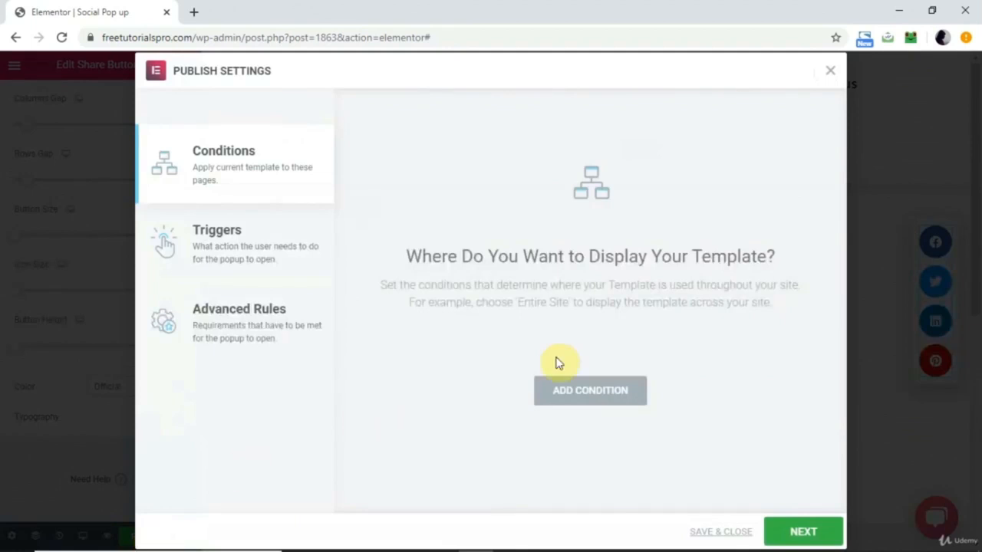
pyautogui.click(566, 392)
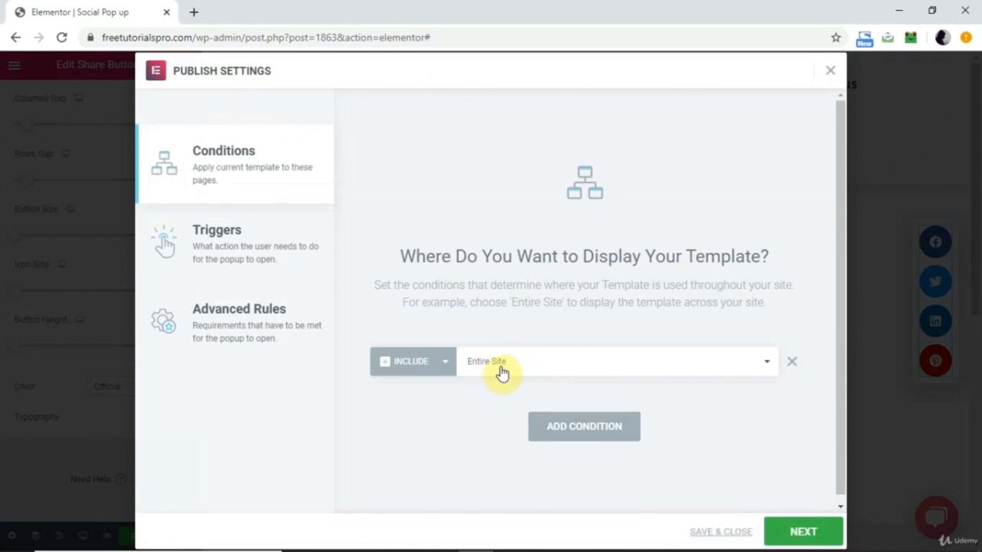
# Try Singular with Pages as the display condition, and return the condition to Entire Site.
pyautogui.click(554, 358)
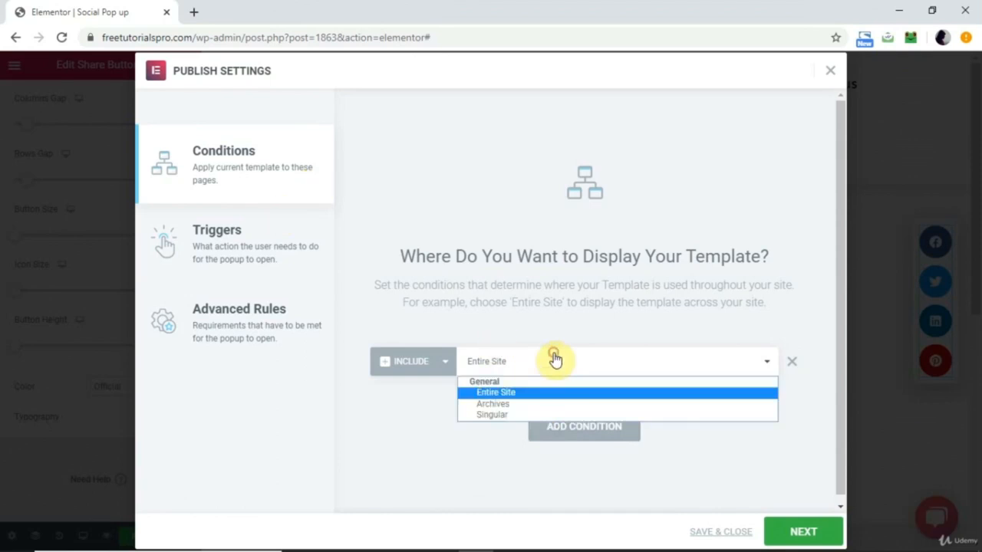
pyautogui.click(506, 416)
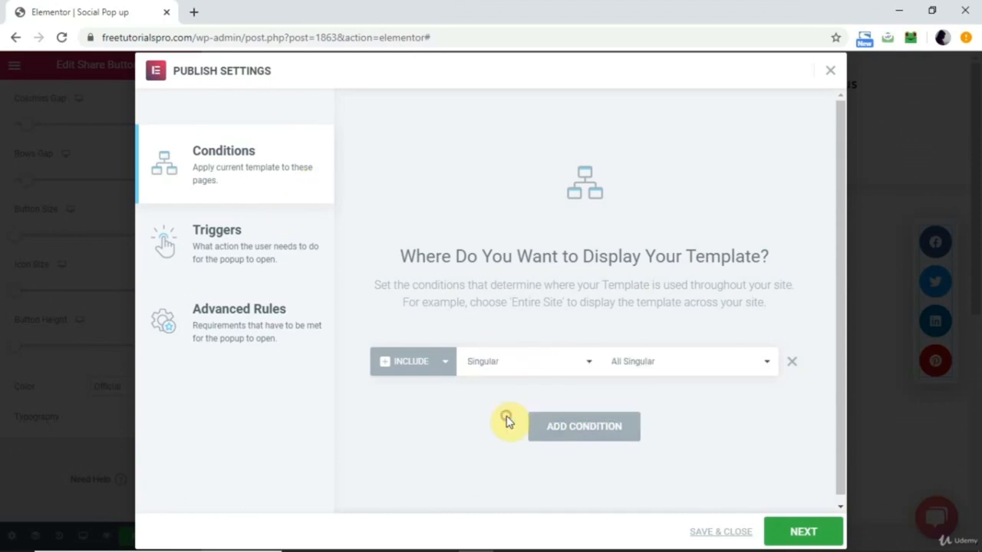
pyautogui.click(665, 362)
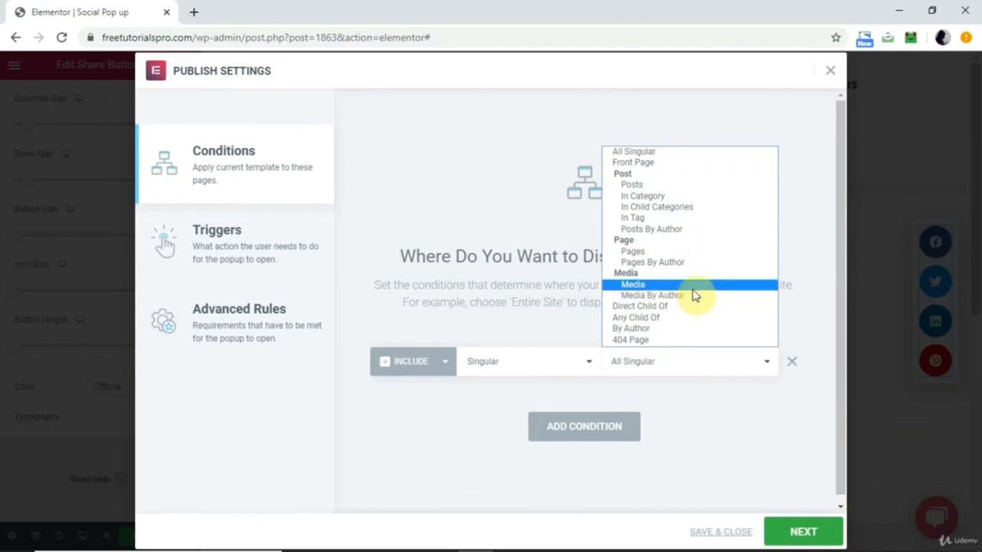
pyautogui.click(687, 253)
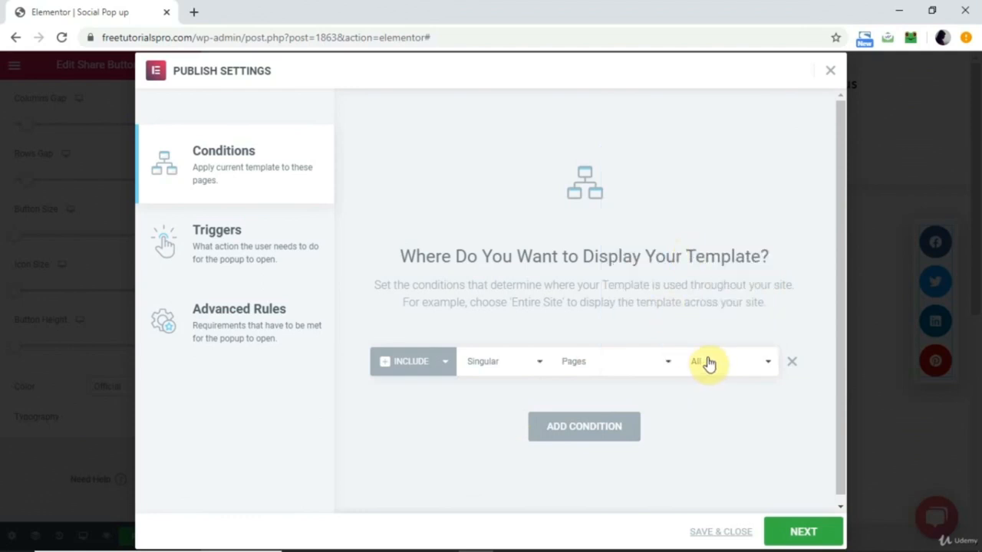
pyautogui.click(538, 363)
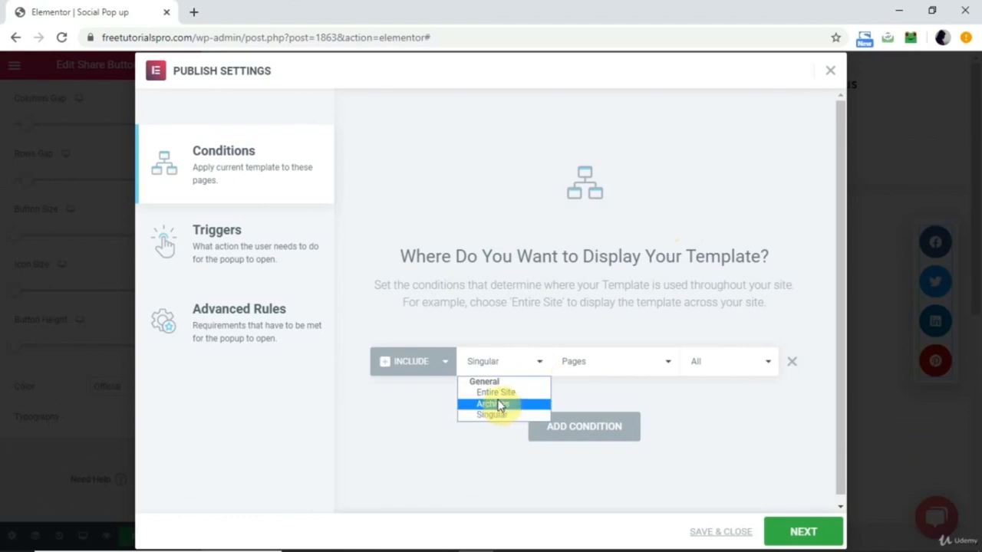
pyautogui.click(497, 392)
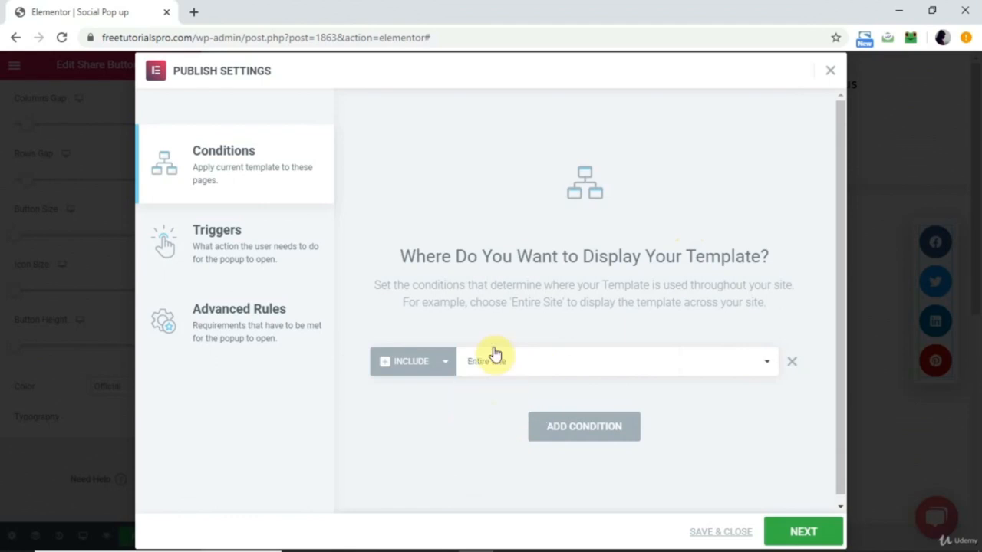
# Enable the On Scroll trigger with direction Down within 20%, and enable the On Page Exit Intent trigger.
pyautogui.click(227, 245)
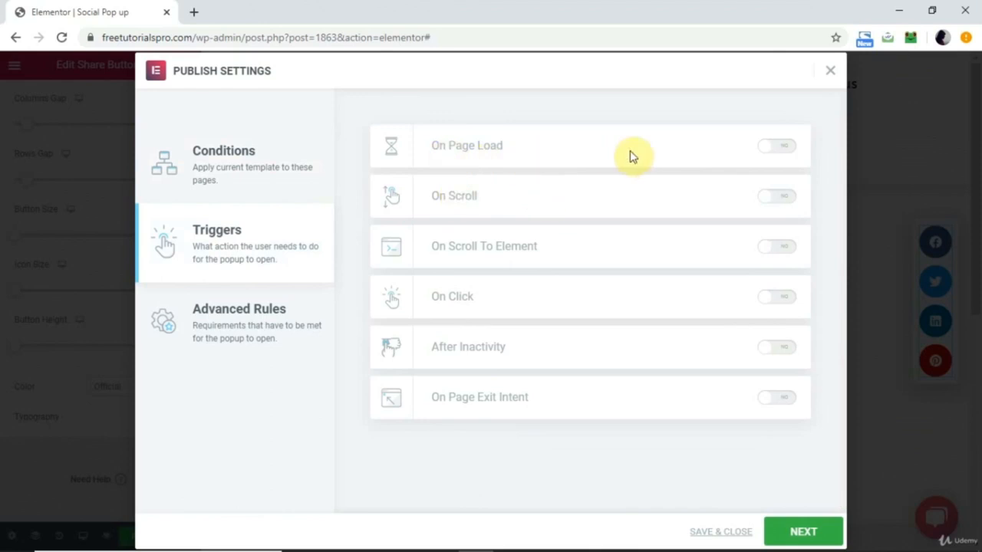
pyautogui.click(788, 147)
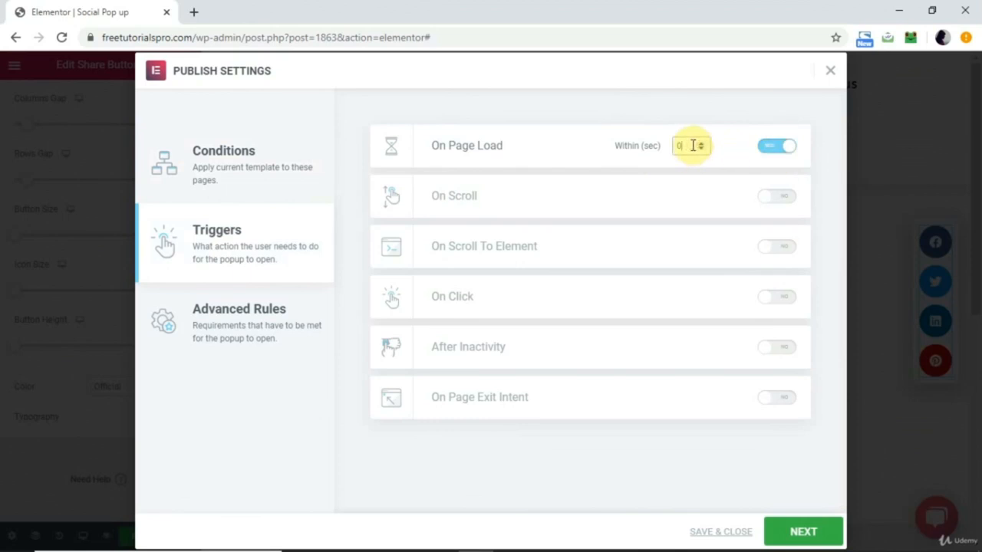
pyautogui.click(768, 149)
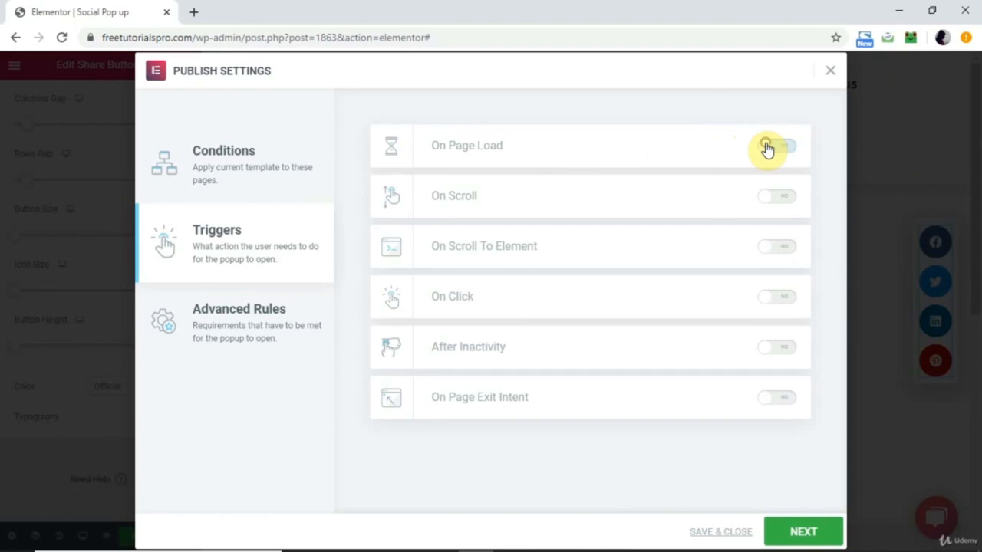
pyautogui.click(788, 202)
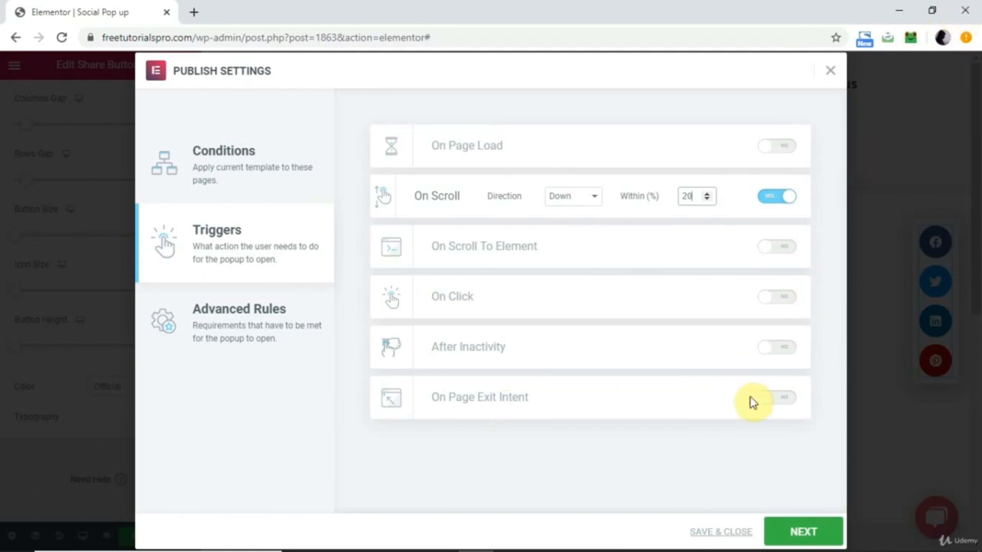
pyautogui.click(784, 398)
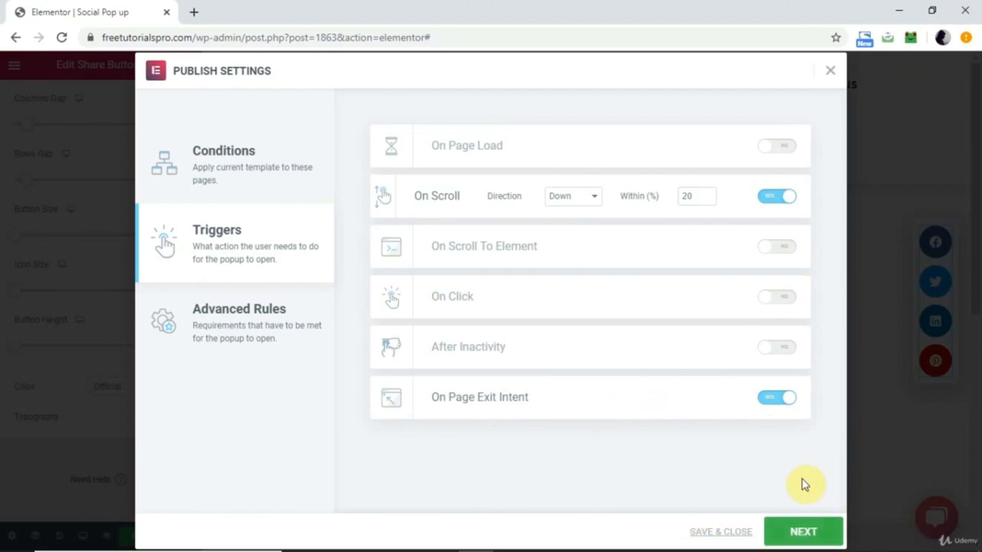
# Add the advanced rule that shows the popup on Desktop devices only, and save the publish settings.
pyautogui.click(806, 533)
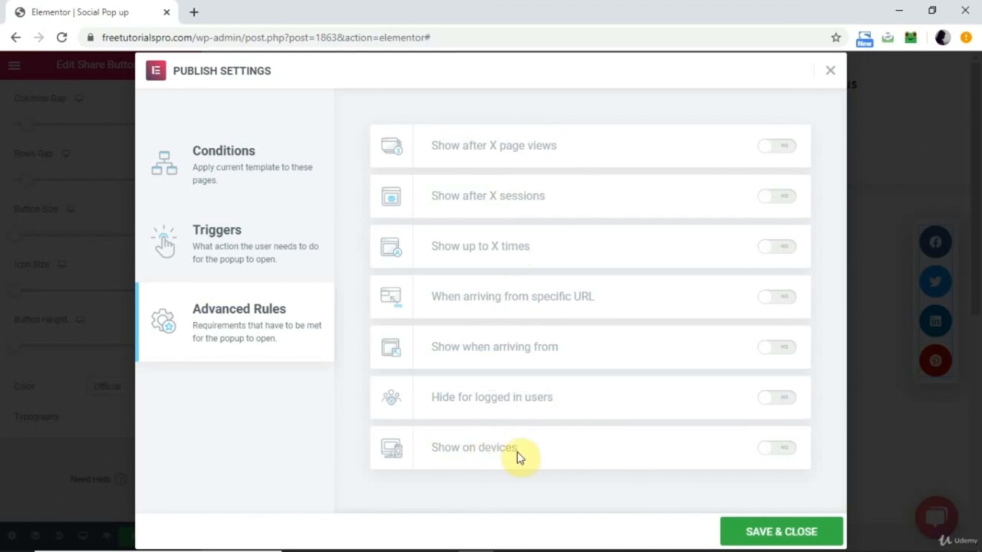
pyautogui.click(778, 449)
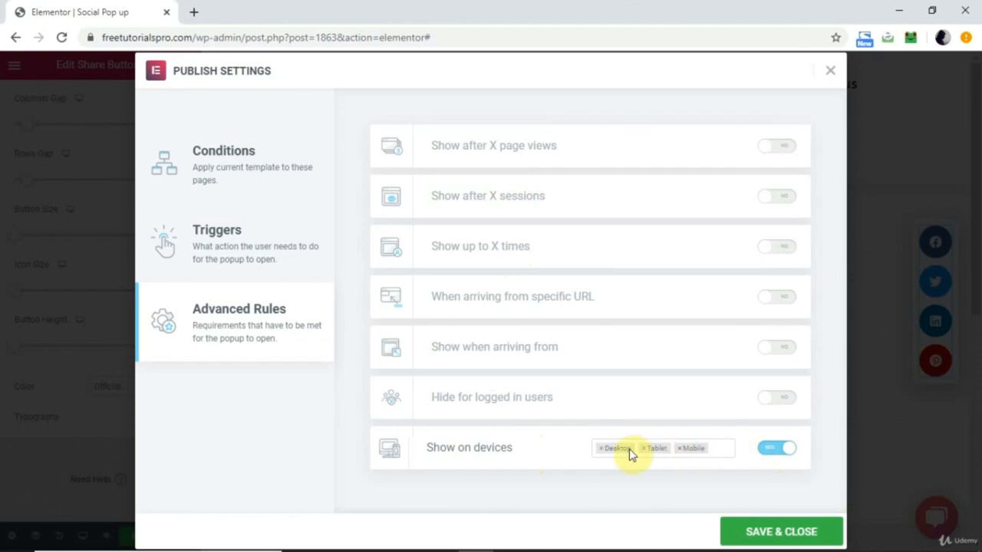
pyautogui.click(679, 448)
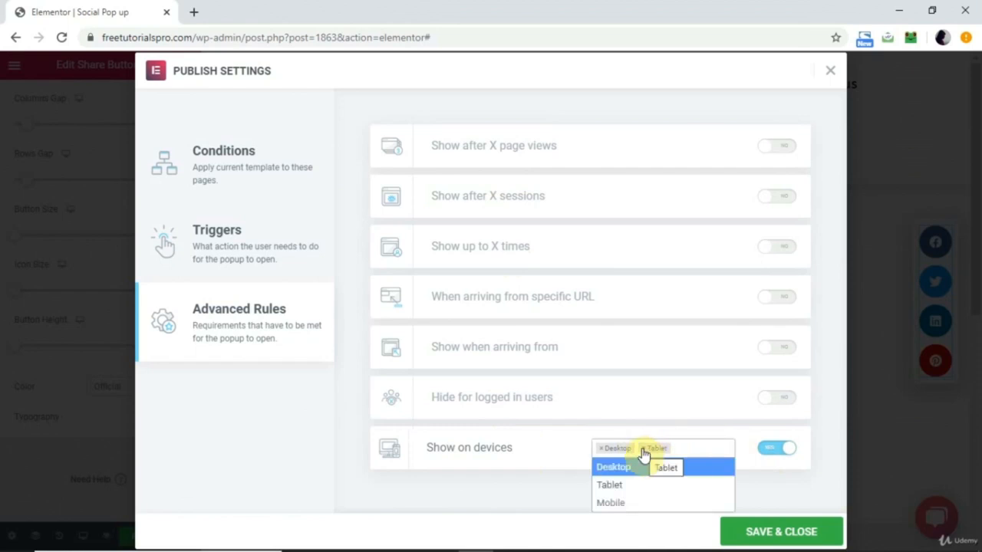
pyautogui.click(642, 449)
pyautogui.click(521, 481)
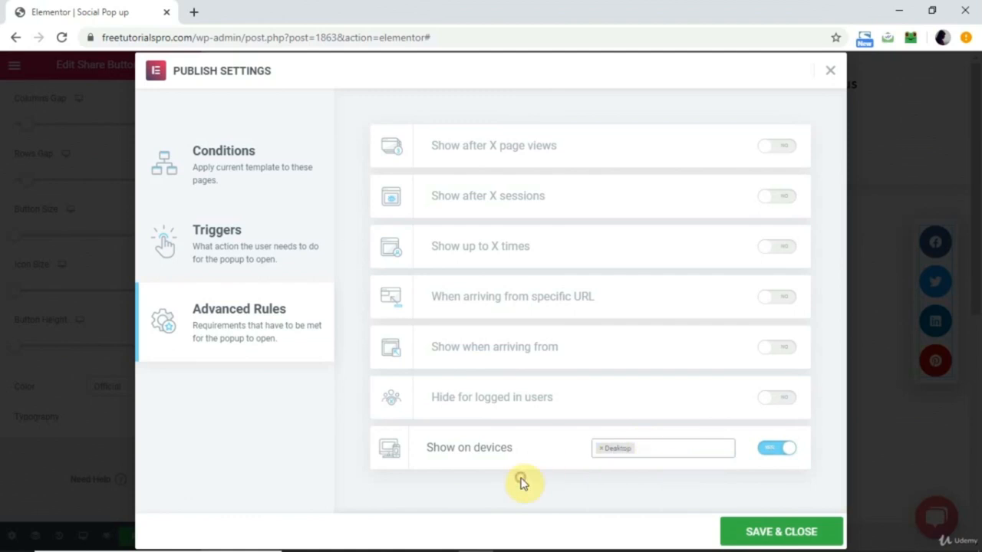
pyautogui.click(783, 529)
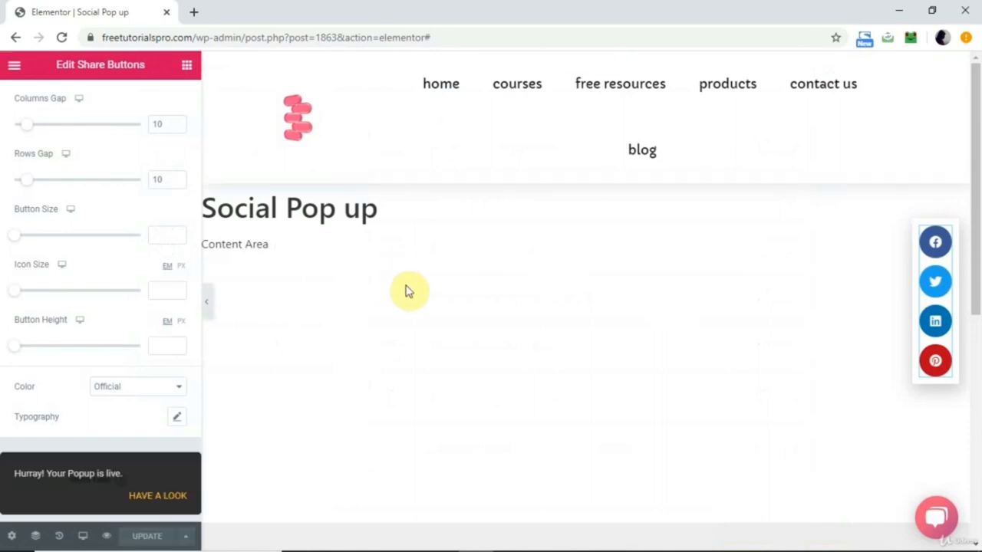
# Open the freetutorialspro.com homepage in a new browser tab and scroll down to test the popup's scroll trigger.
pyautogui.click(194, 11)
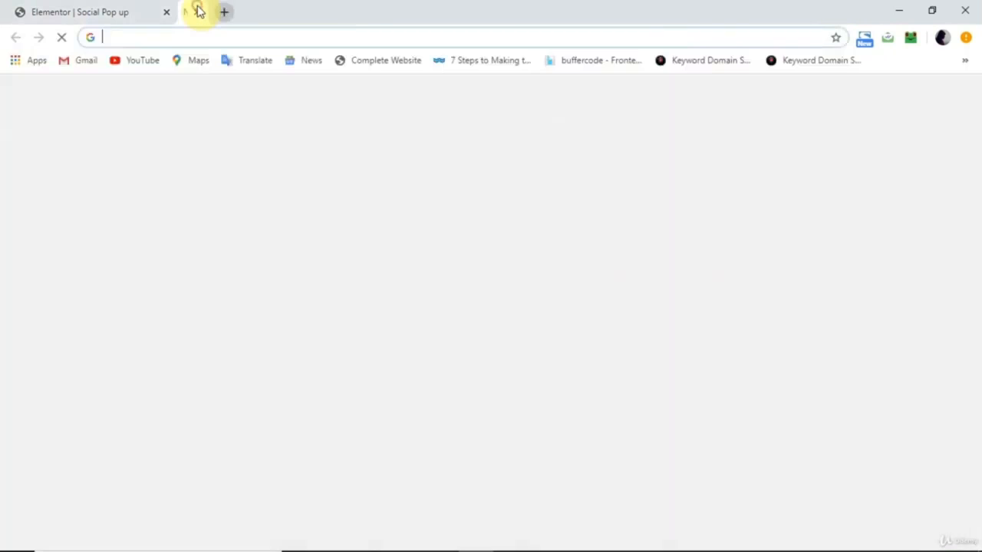
pyautogui.write('fre')
pyautogui.press('Right')
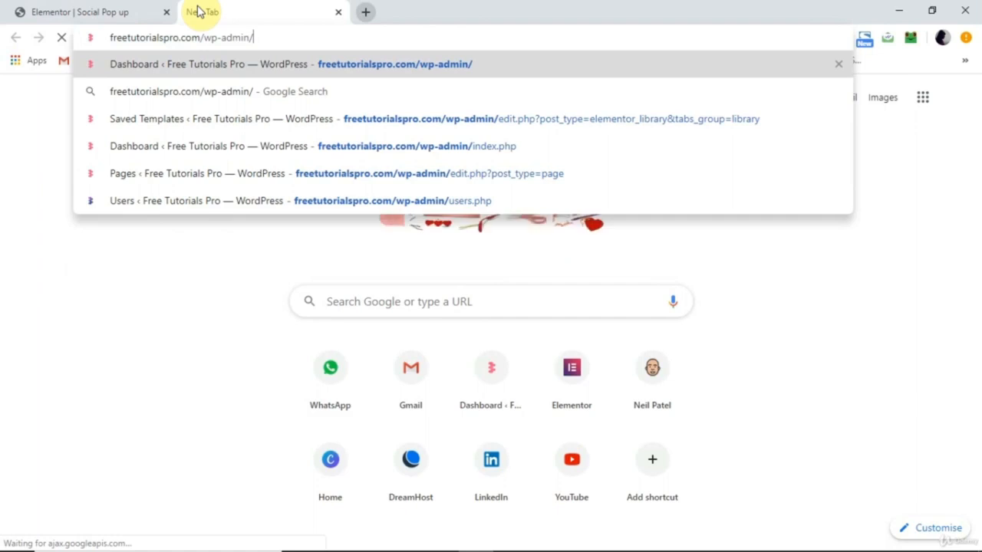
pyautogui.press('BackSpace')
pyautogui.press('BackSpace')
pyautogui.press('BackSpace')
pyautogui.press('BackSpace')
pyautogui.press('BackSpace')
pyautogui.press('BackSpace')
pyautogui.press('BackSpace')
pyautogui.press('BackSpace')
pyautogui.press('BackSpace')
pyautogui.press('BackSpace')
pyautogui.press('BackSpace')
pyautogui.write('m')
pyautogui.press('Return')
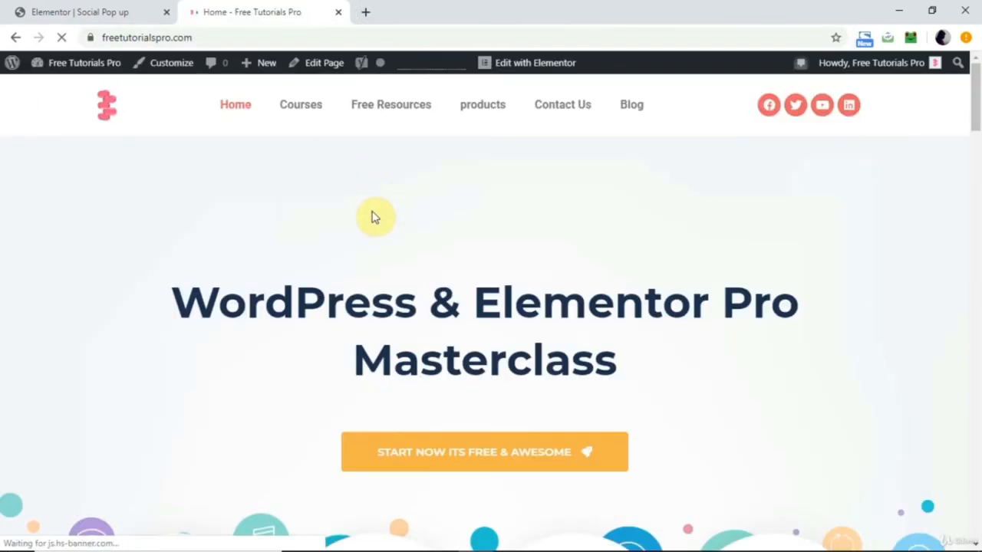
pyautogui.scroll(-7, 373, 217)
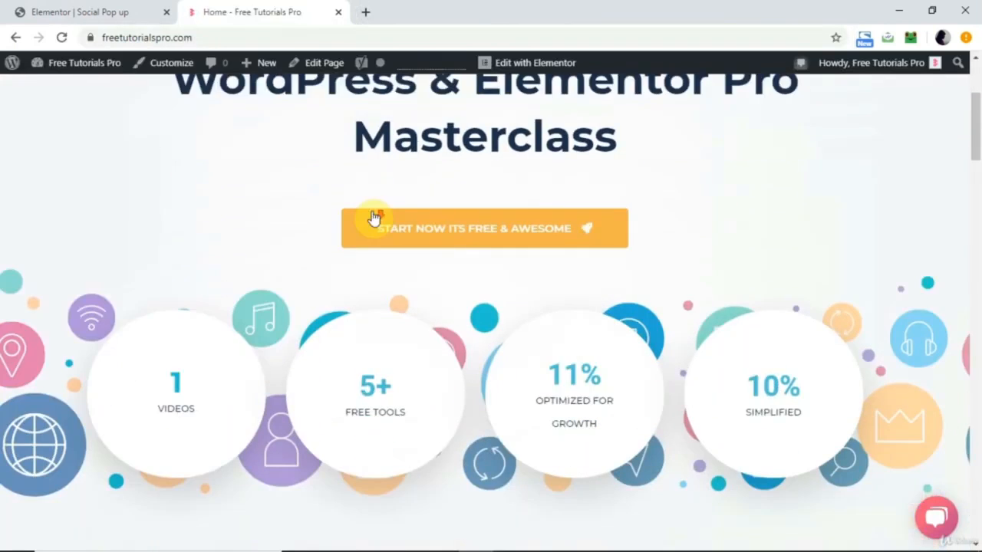
pyautogui.scroll(-2, 375, 217)
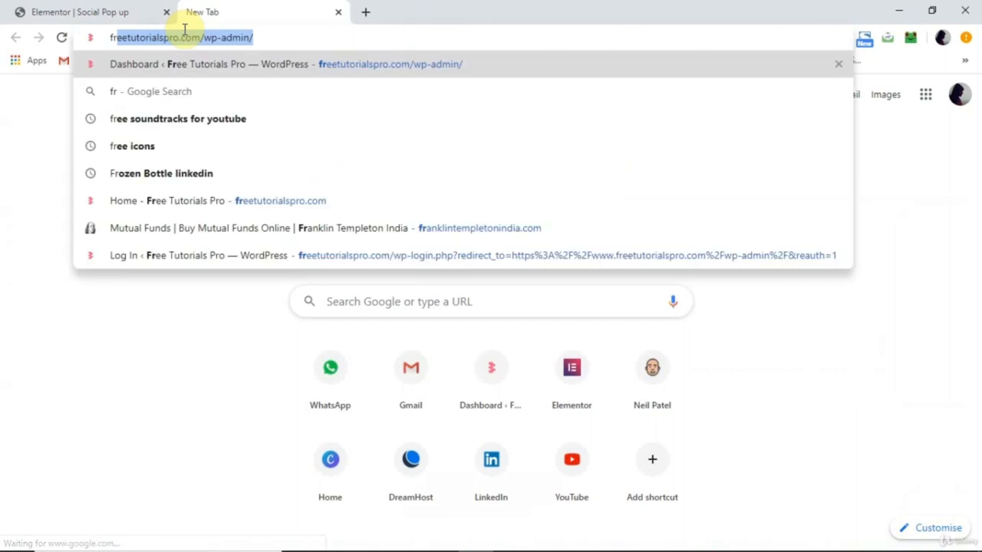
# Load the freetutorialspro.com homepage again and test the popup's exit intent trigger without scrolling.
pyautogui.write('re')
pyautogui.press('Right')
pyautogui.press('BackSpace')
pyautogui.press('BackSpace')
pyautogui.press('BackSpace')
pyautogui.press('BackSpace')
pyautogui.press('BackSpace')
pyautogui.press('BackSpace')
pyautogui.press('BackSpace')
pyautogui.press('BackSpace')
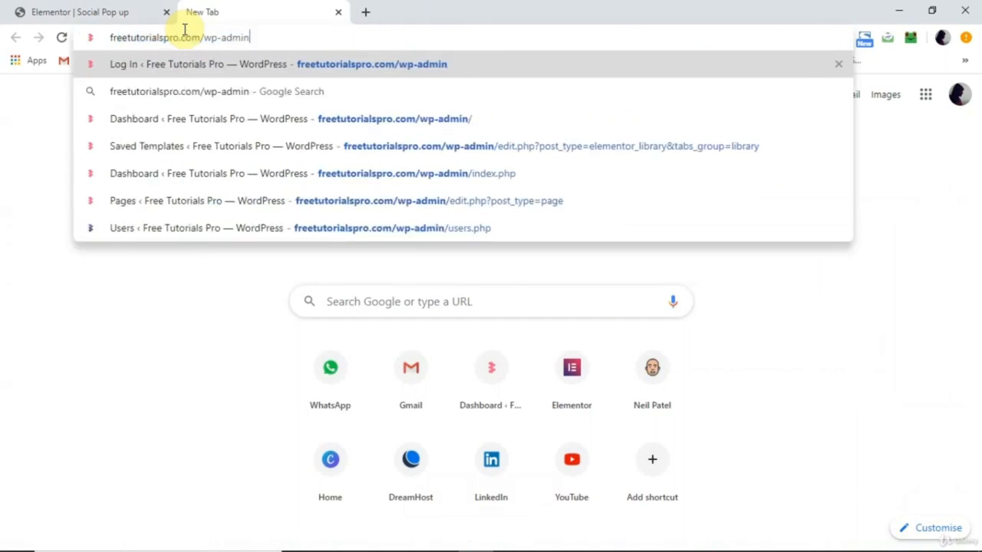
pyautogui.press('BackSpace')
pyautogui.press('BackSpace')
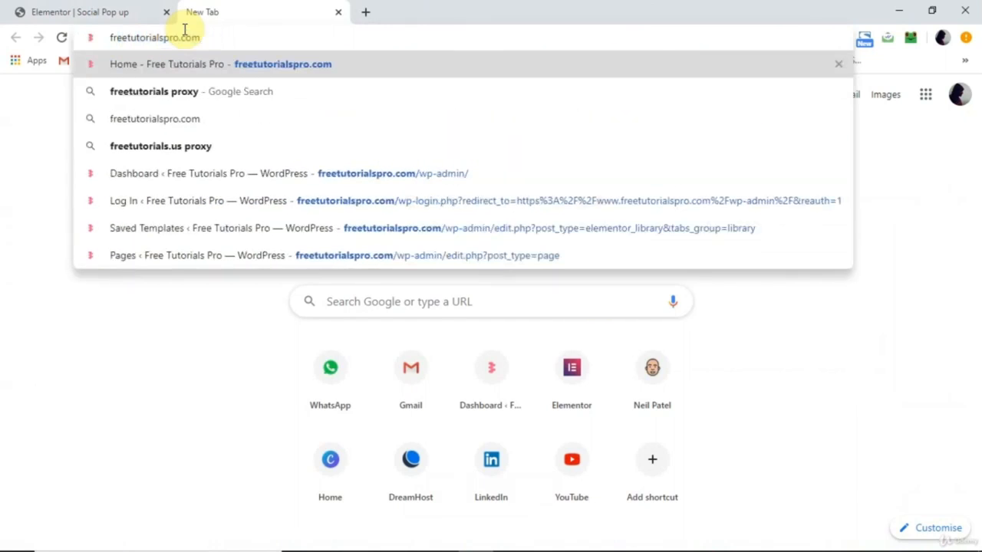
pyautogui.press('Return')
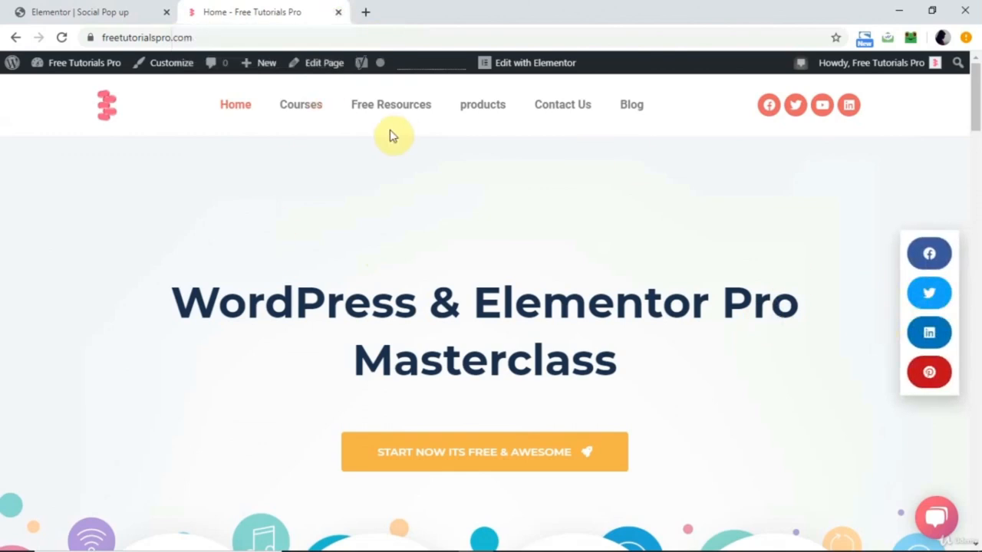
pyautogui.click(292, 110)
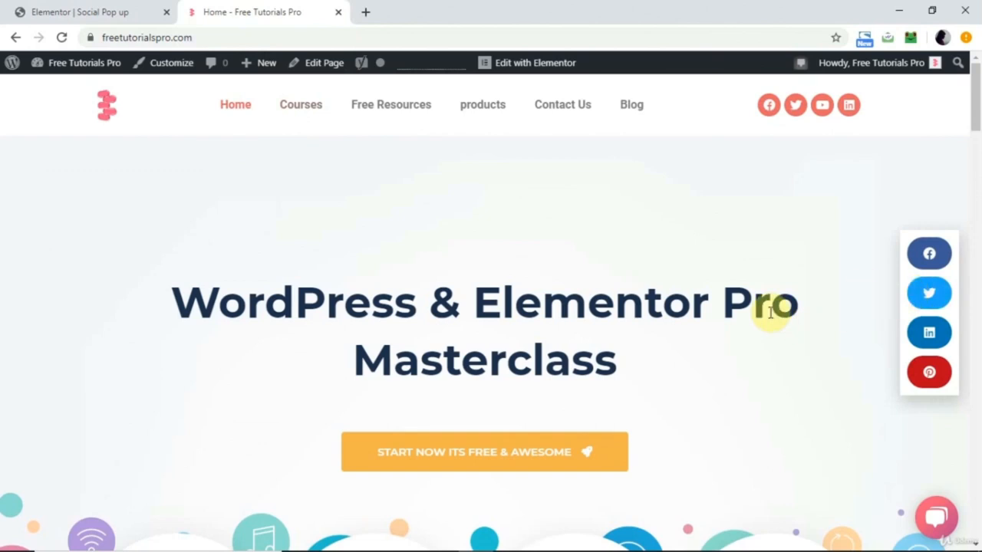
# Return to the social popup's editor and exit to the WordPress dashboard.
pyautogui.click(115, 14)
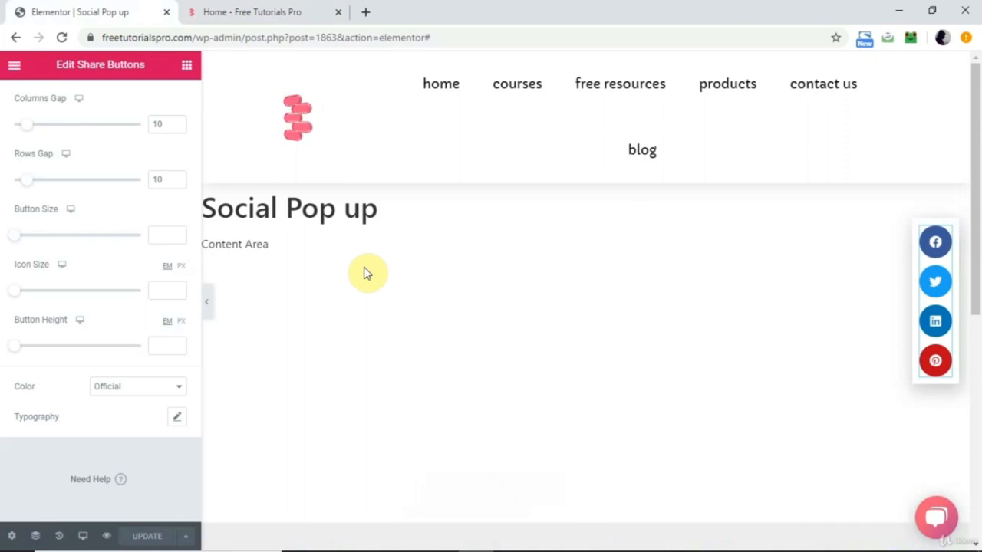
pyautogui.click(15, 65)
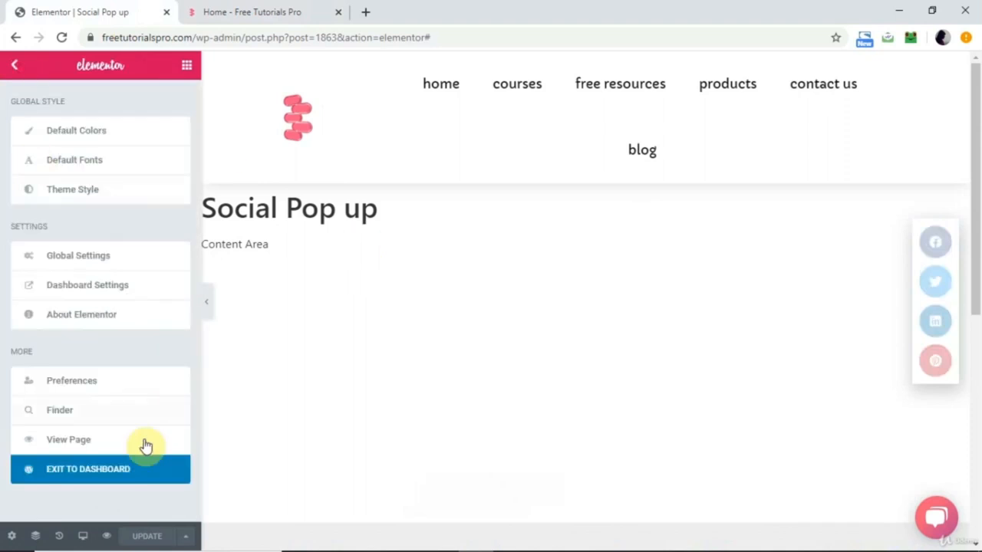
pyautogui.click(118, 468)
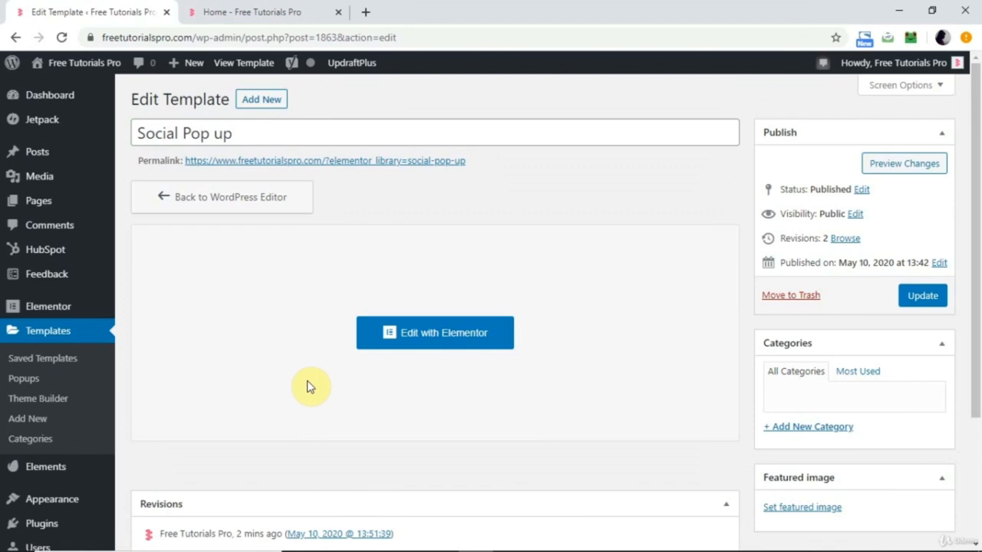
# Create a new template of type Popup named "retention popup" from the saved templates.
pyautogui.click(51, 335)
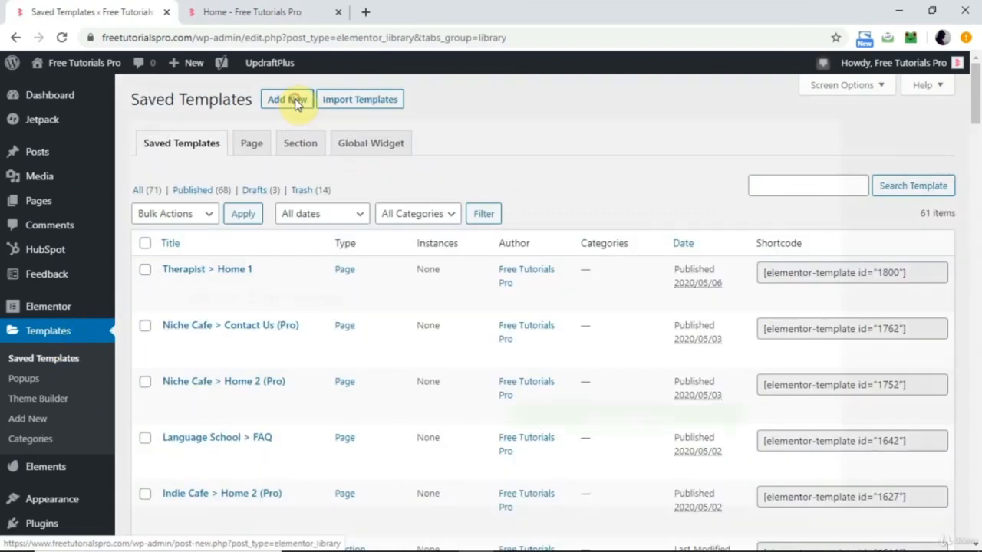
pyautogui.click(290, 102)
pyautogui.click(581, 292)
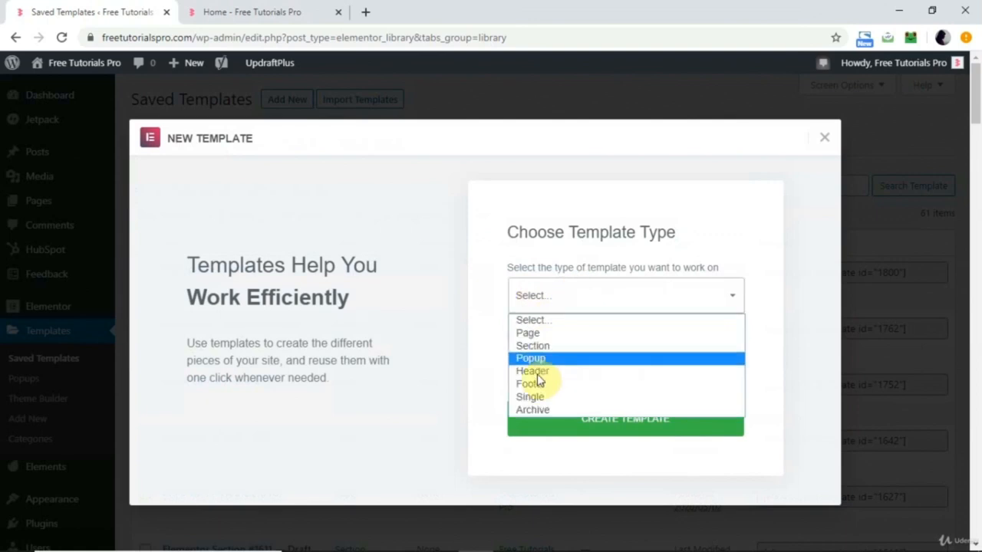
pyautogui.click(542, 358)
pyautogui.click(566, 367)
pyautogui.write('retention popup')
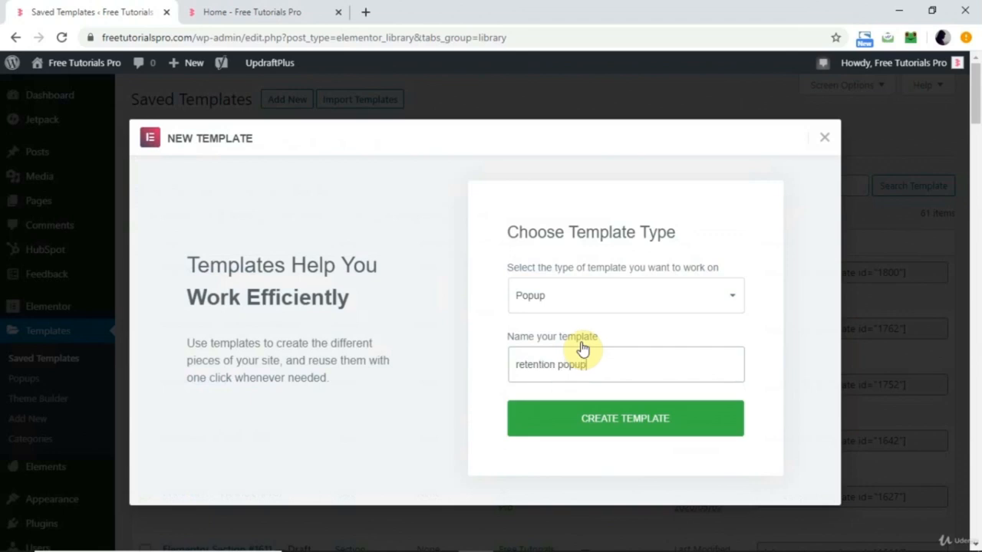
pyautogui.click(598, 421)
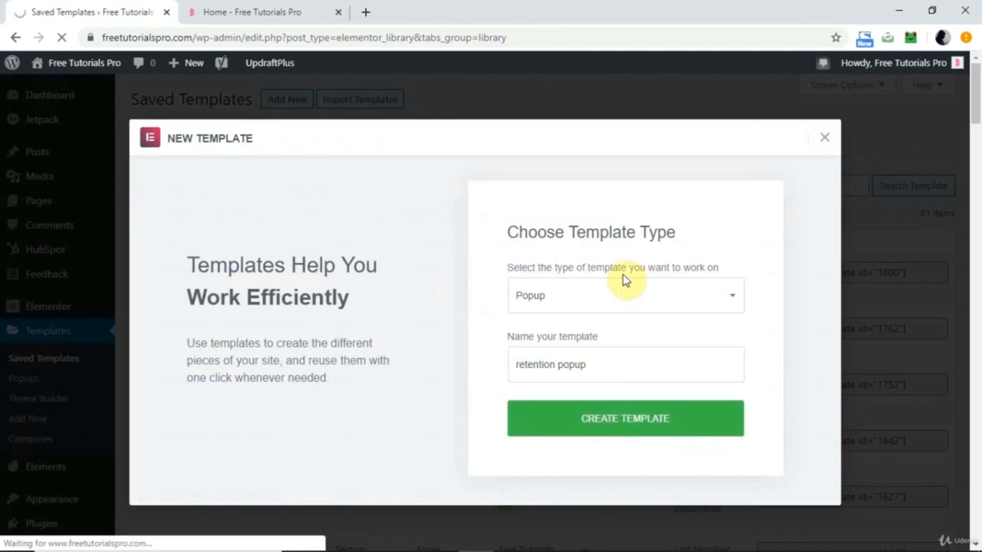
# Insert the "30% OFF" side popup with the woven bag background from the popup template library.
pyautogui.scroll(-5, 537, 322)
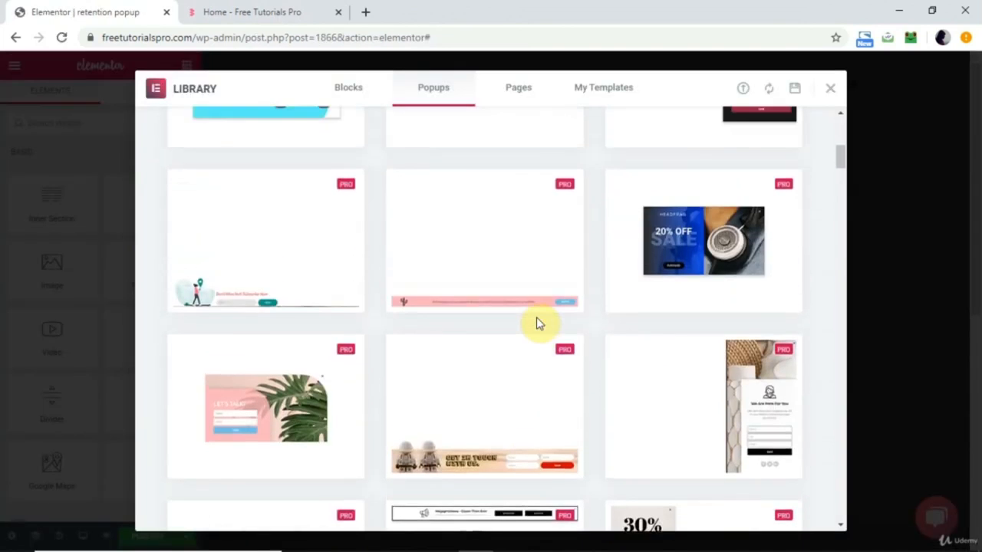
pyautogui.scroll(-4, 542, 335)
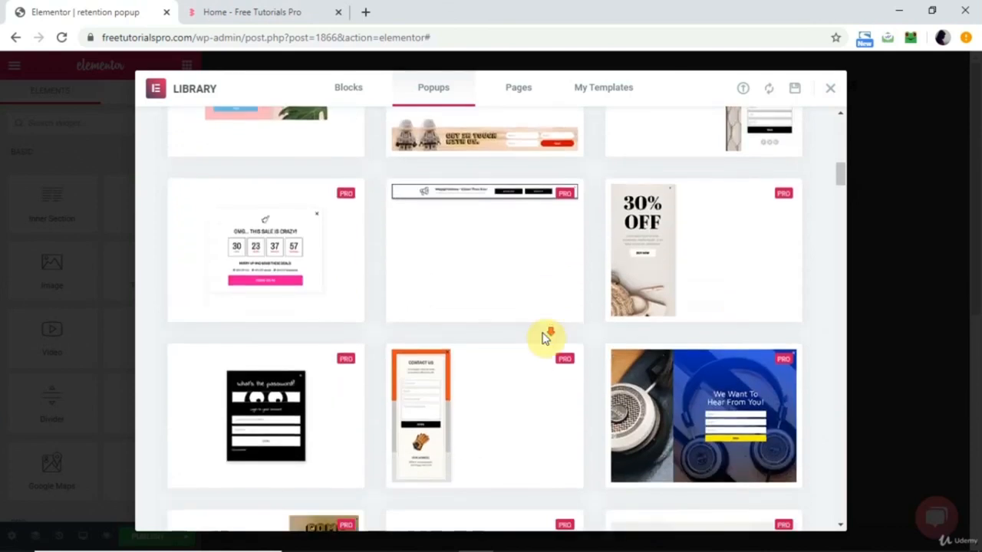
pyautogui.scroll(-2, 543, 337)
pyautogui.scroll(2, 544, 335)
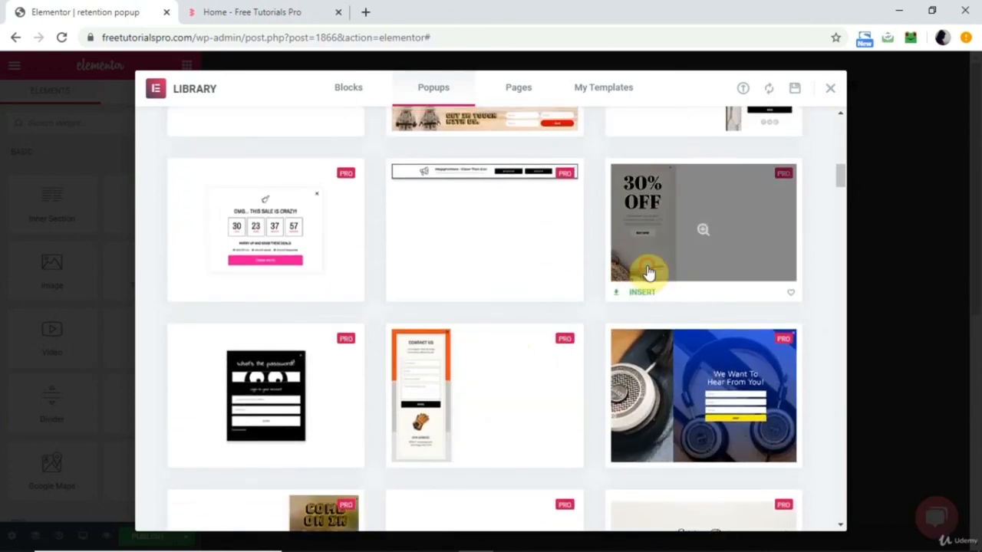
pyautogui.click(648, 272)
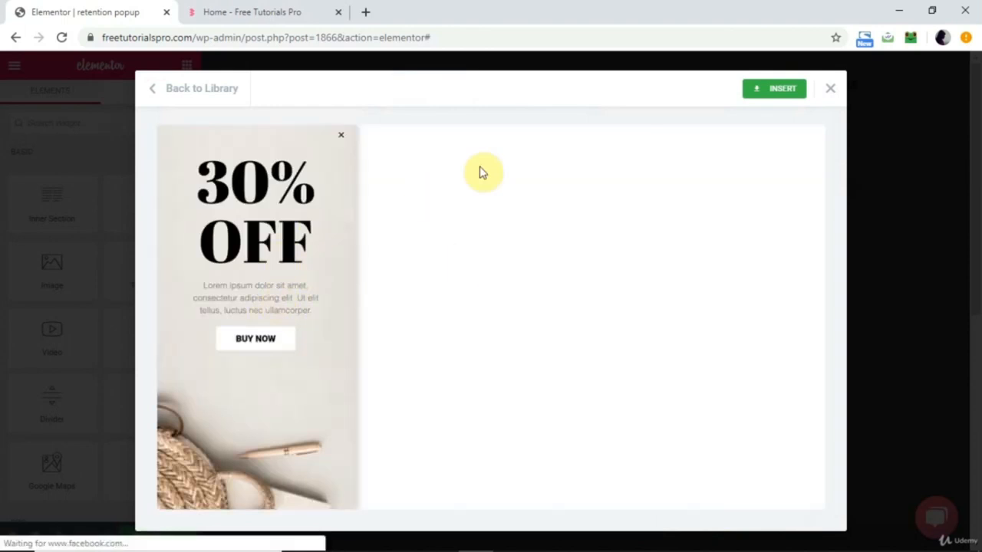
pyautogui.click(758, 92)
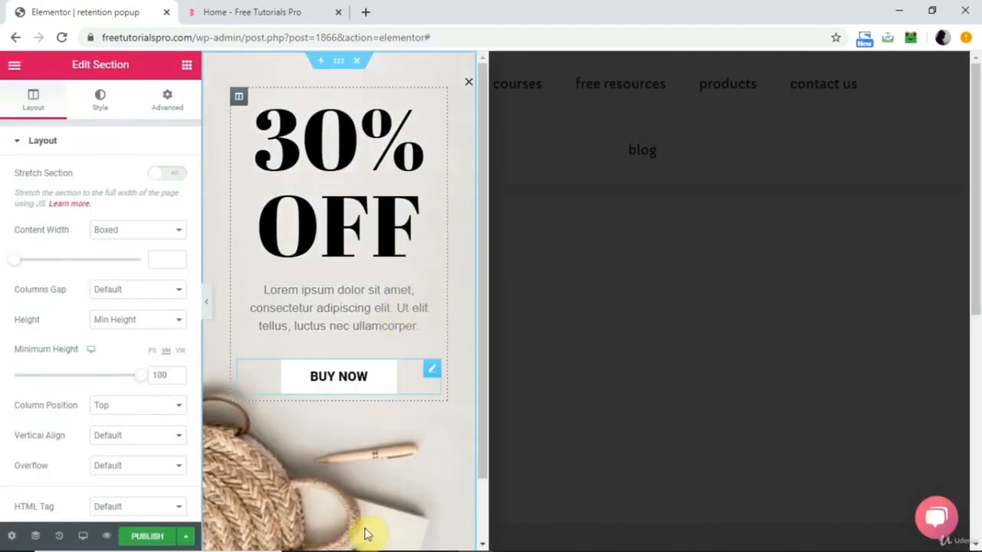
pyautogui.click(12, 539)
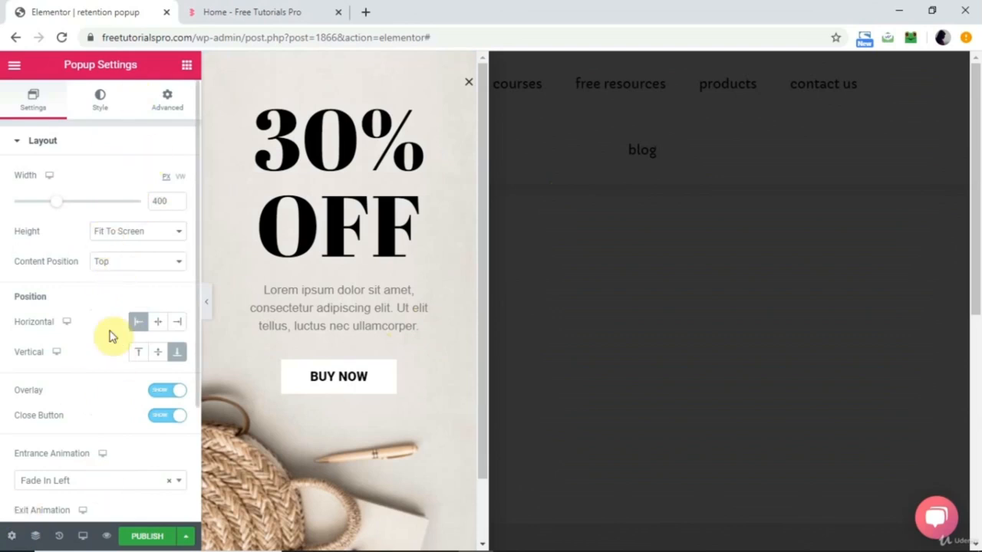
pyautogui.click(98, 110)
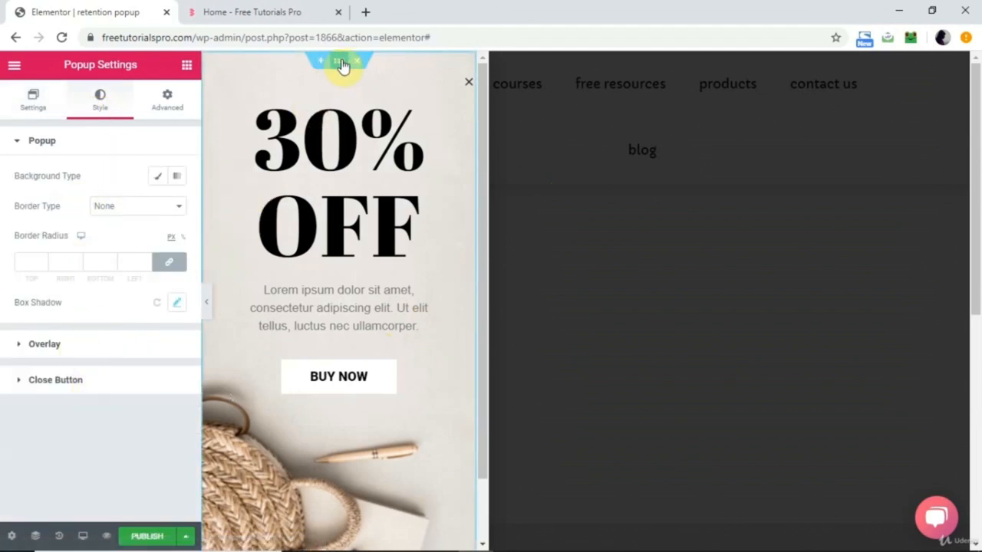
pyautogui.click(338, 61)
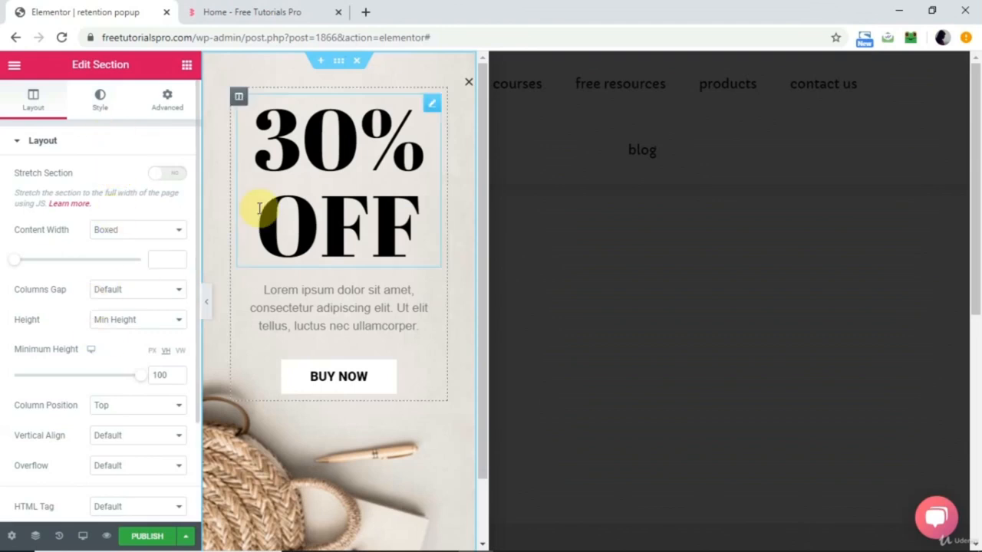
# Change the discount percentage in the popup's heading to 20%.
pyautogui.click(310, 171)
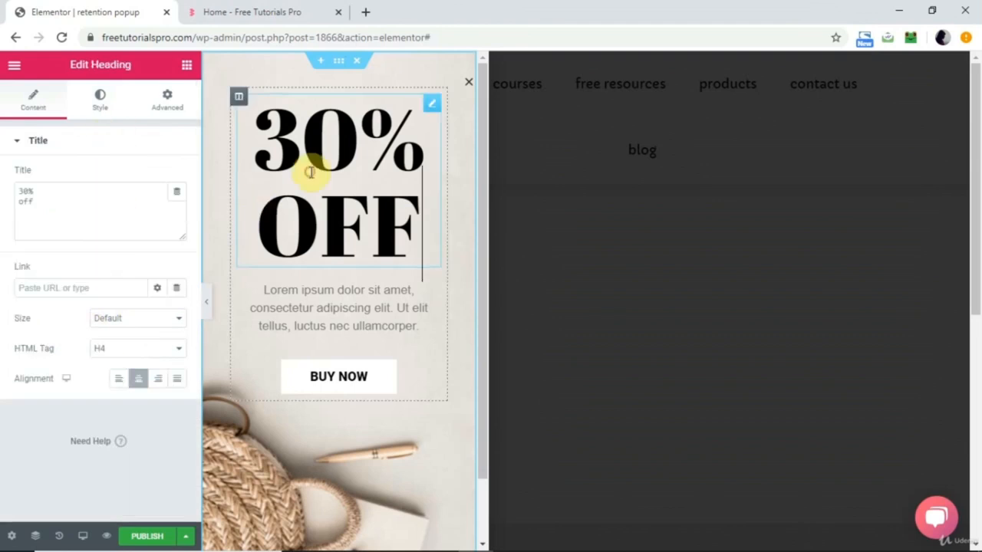
pyautogui.click(28, 191)
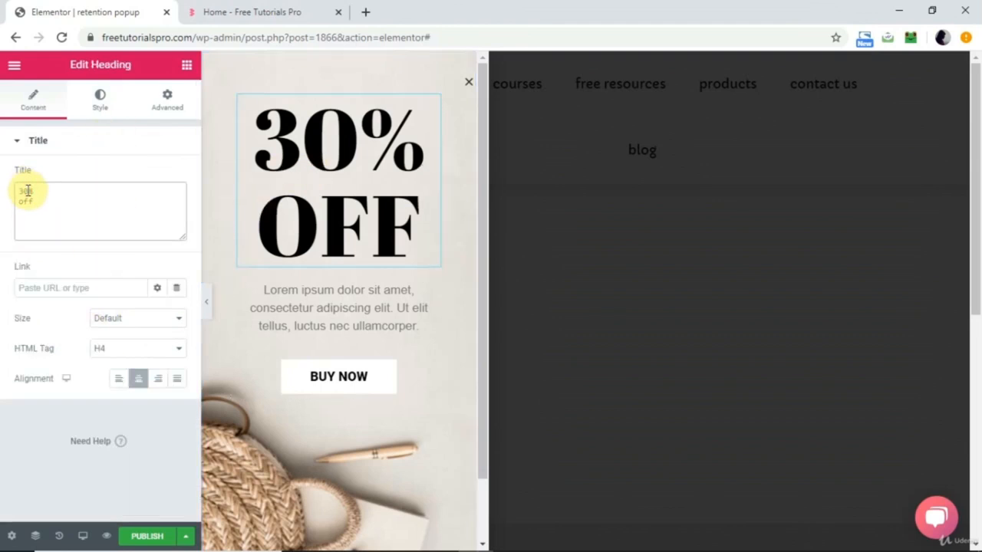
pyautogui.press('BackSpace')
pyautogui.press('BackSpace')
pyautogui.write('20')
# Replace the placeholder paragraph below the heading with "Dont go! grab this one time exclusive discount".
pyautogui.click(323, 301)
pyautogui.tripleClick(325, 304)
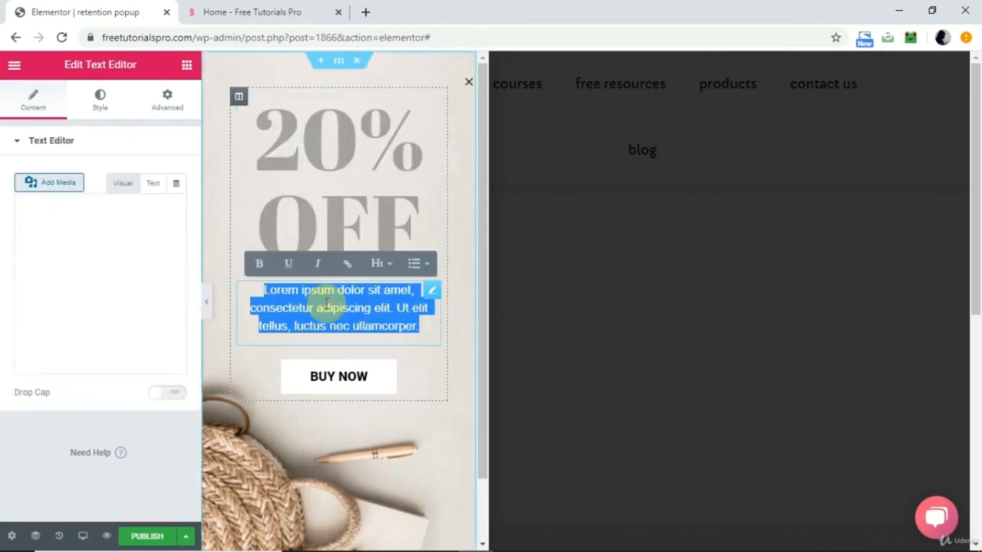
pyautogui.press('BackSpace')
pyautogui.write('Dont lea')
pyautogui.press('BackSpace')
pyautogui.press('BackSpace')
pyautogui.press('BackSpace')
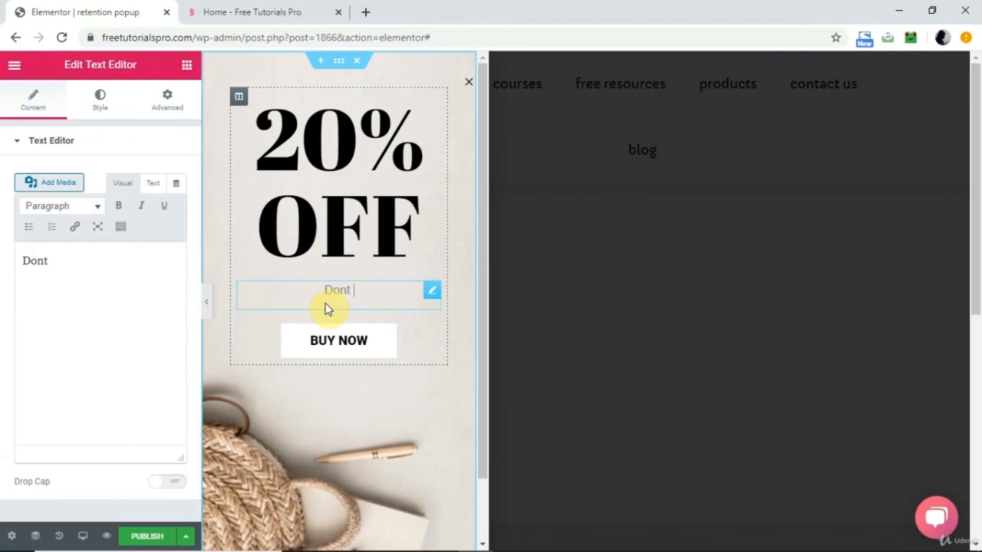
pyautogui.write('go! grab ')
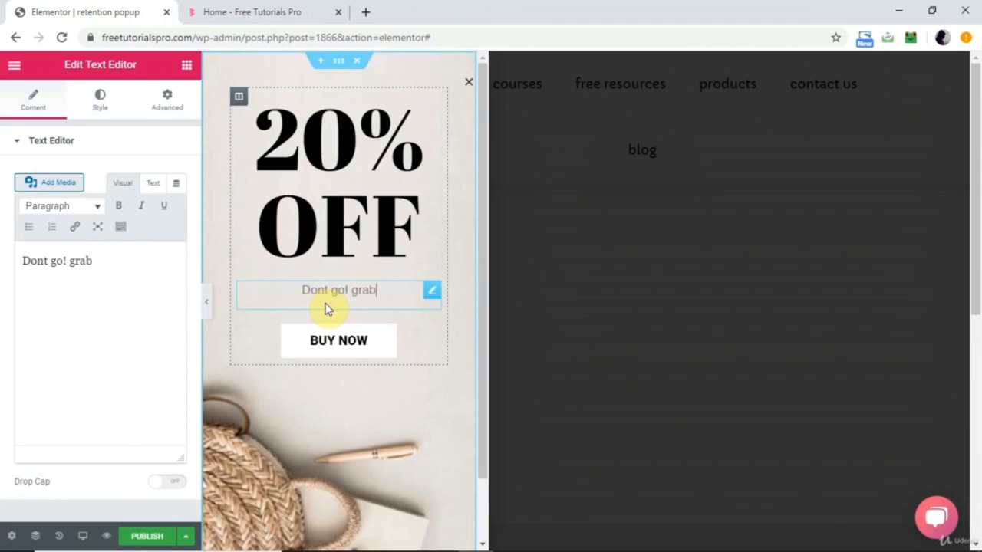
pyautogui.write('this one ')
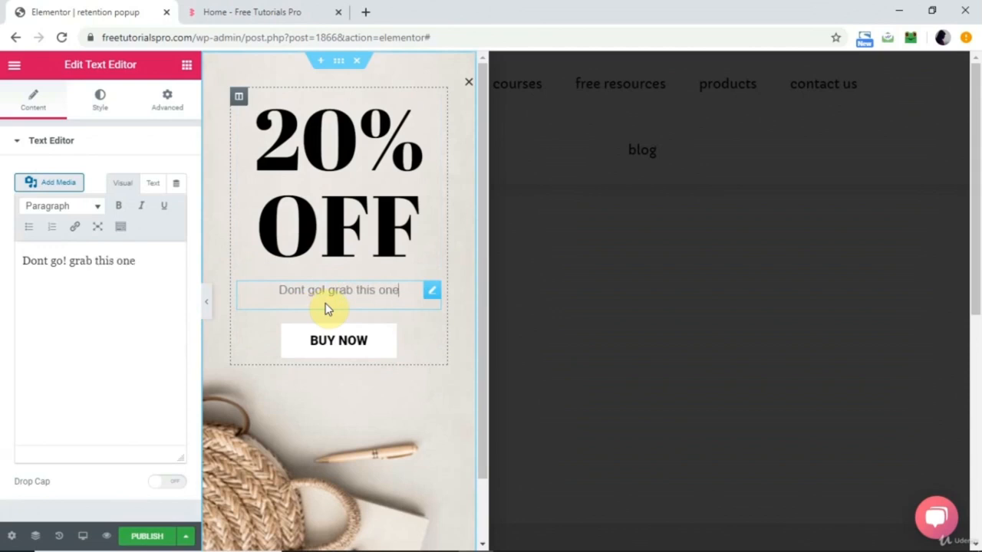
pyautogui.write('time e')
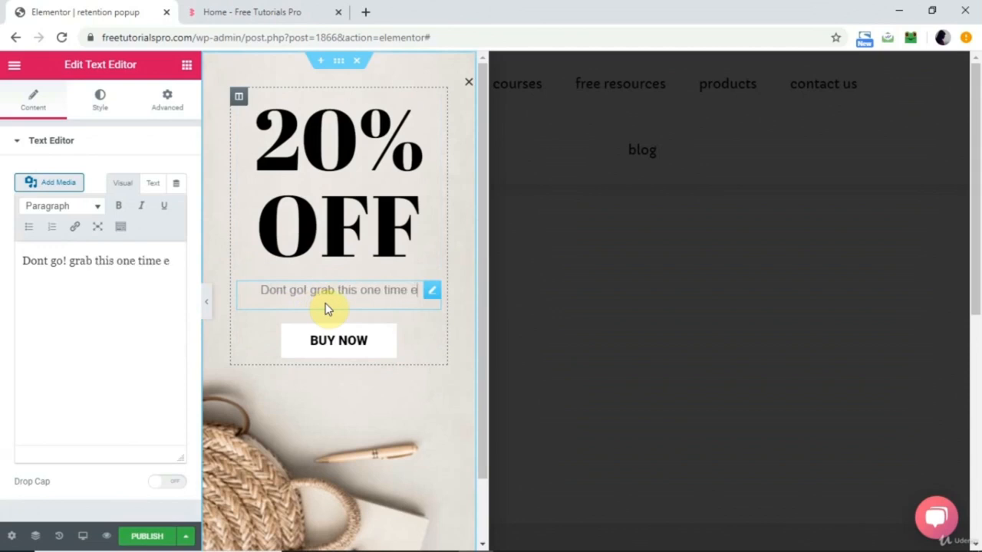
pyautogui.write('xclusi')
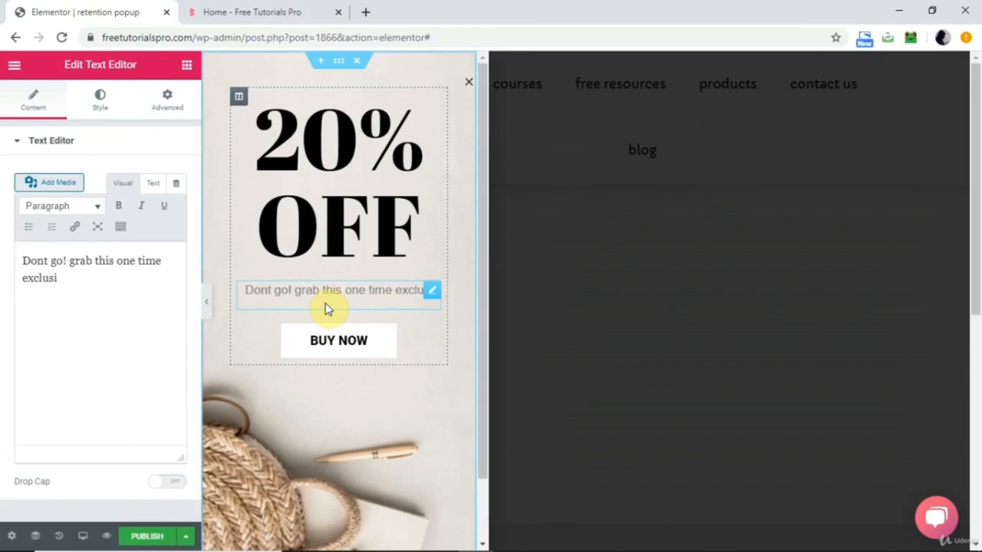
pyautogui.write('ve discount')
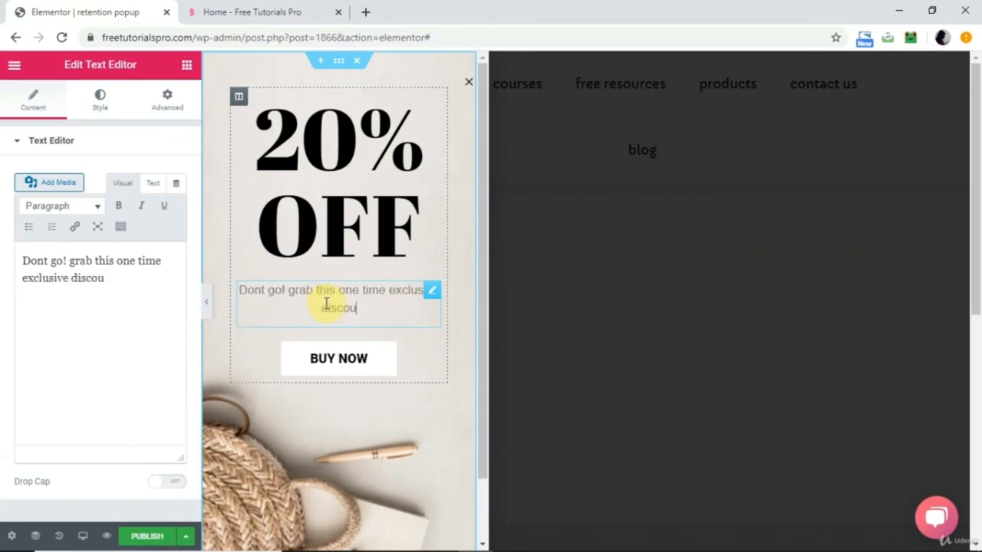
# Open the Buy Now button's link for editing.
pyautogui.click(347, 365)
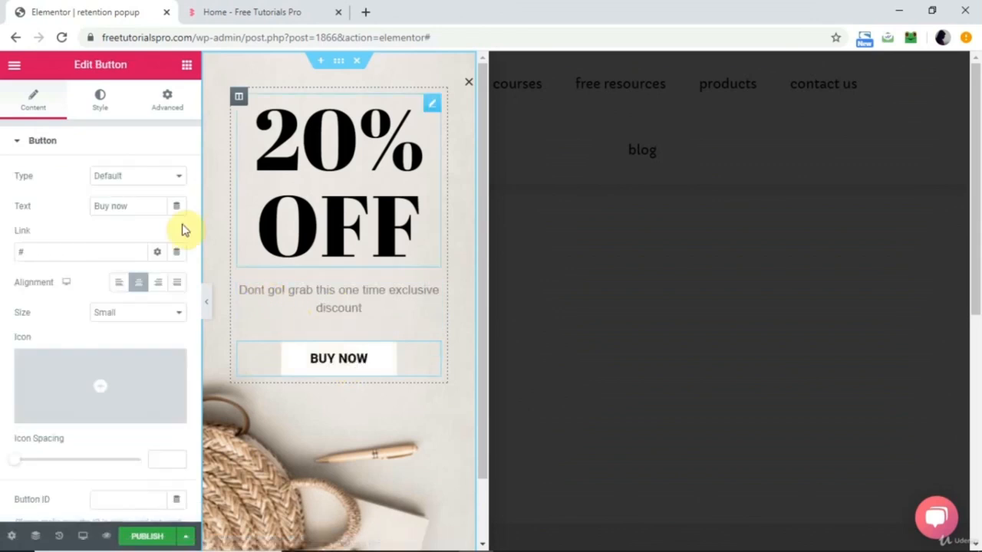
pyautogui.click(49, 250)
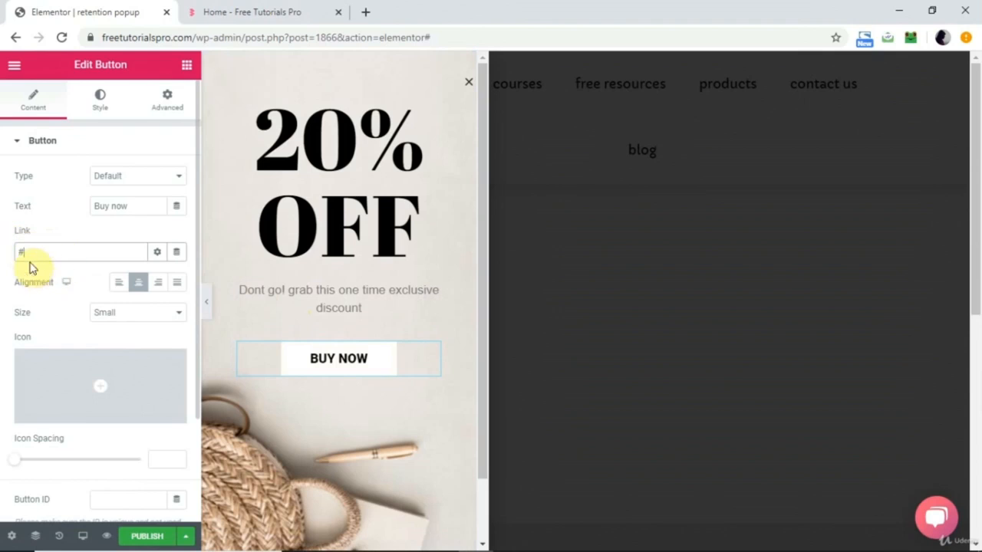
# Start publishing the popup and set its display condition to include the Entire Site.
pyautogui.click(145, 536)
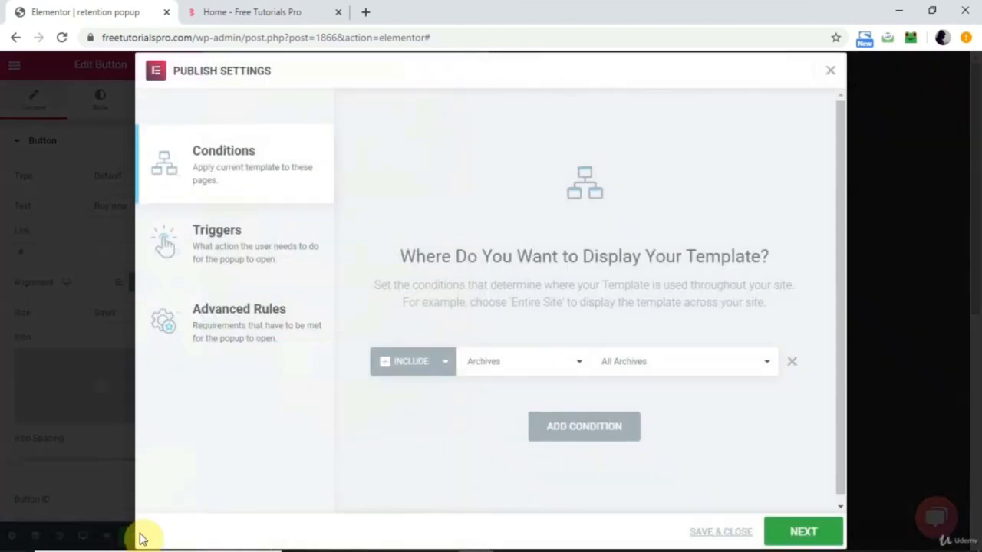
pyautogui.click(574, 362)
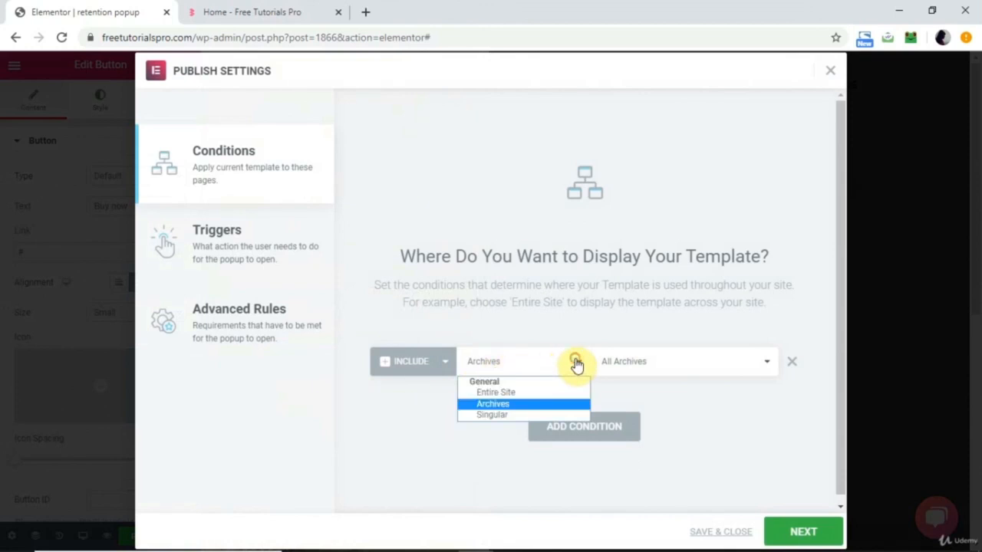
pyautogui.click(519, 394)
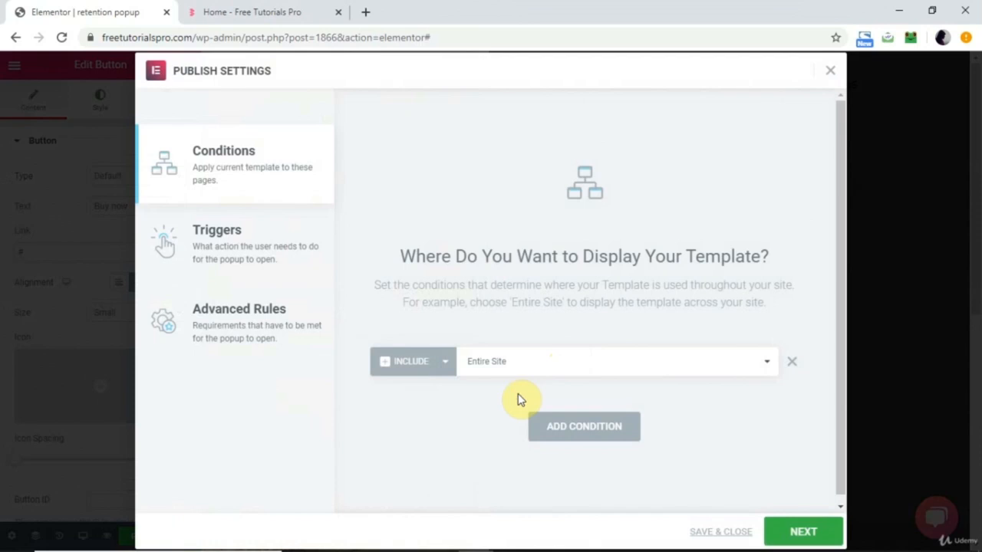
pyautogui.click(522, 366)
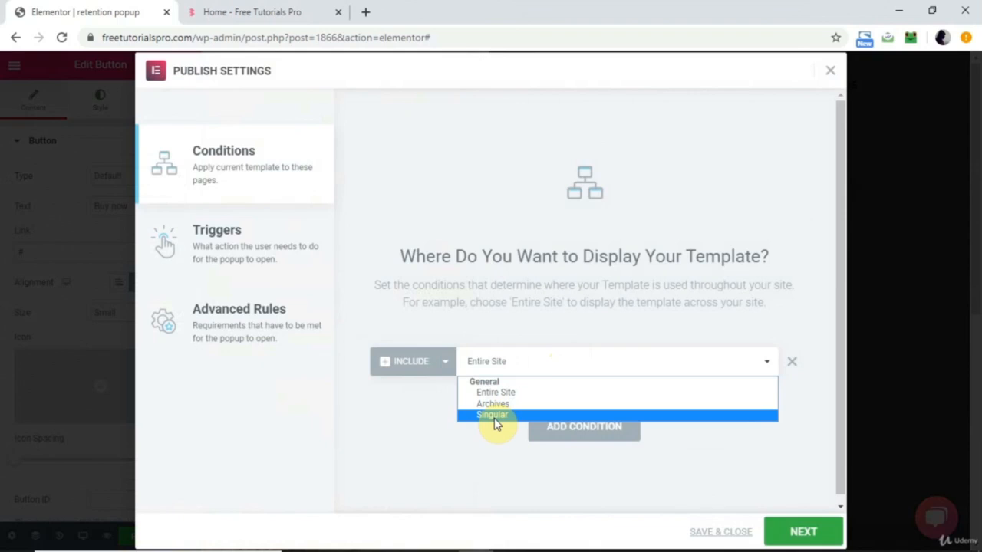
pyautogui.click(467, 428)
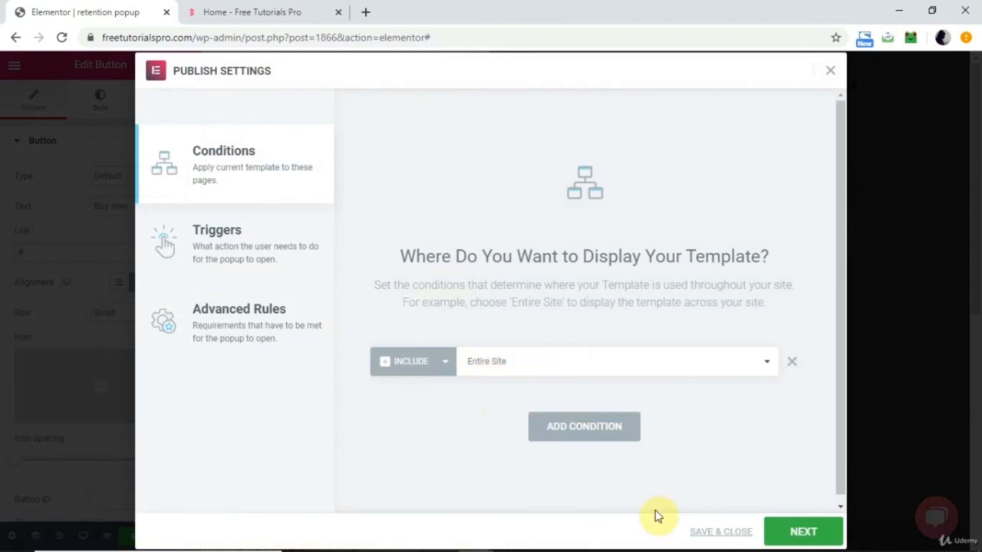
# Enable the On Page Exit Intent trigger and publish the popup without any advanced rules.
pyautogui.click(805, 532)
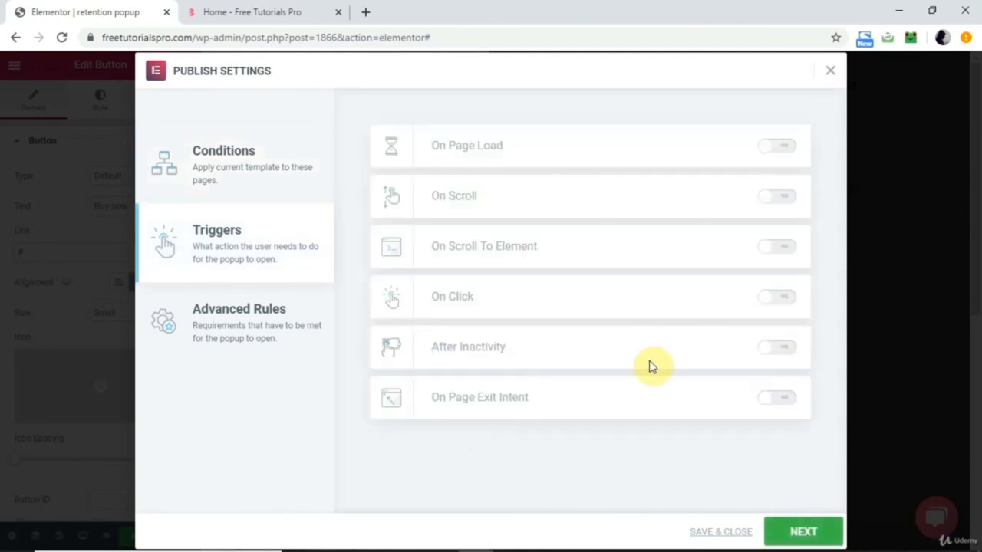
pyautogui.click(789, 400)
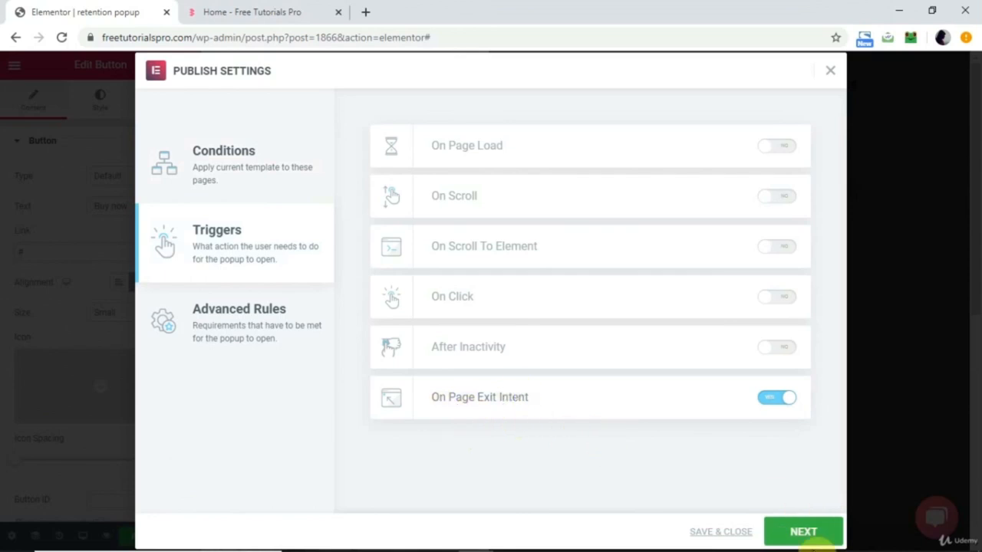
pyautogui.click(816, 534)
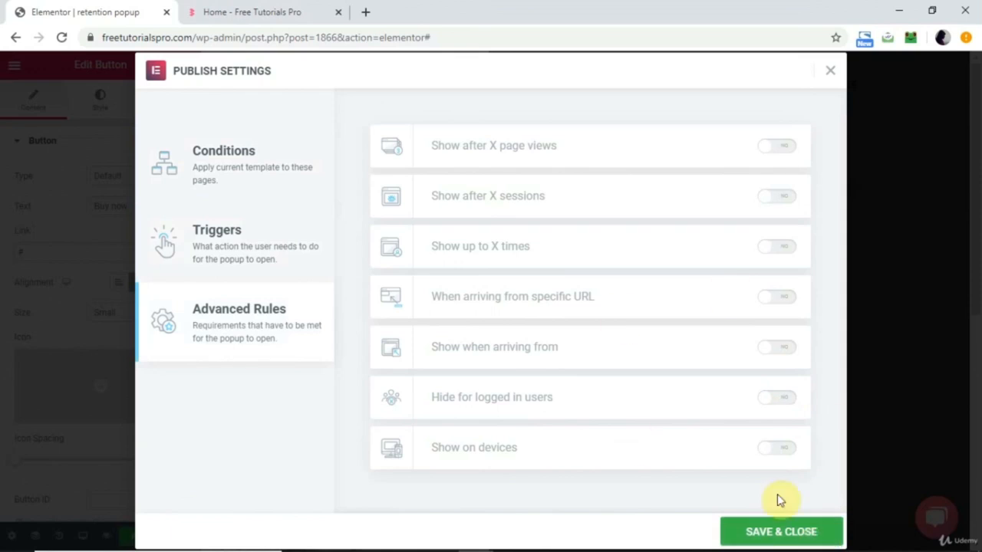
pyautogui.click(768, 535)
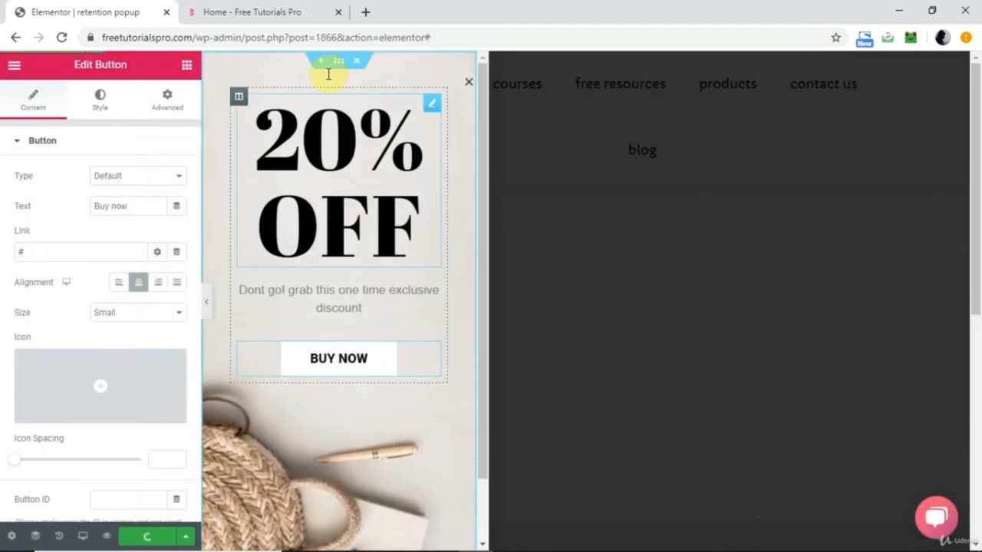
pyautogui.click(335, 61)
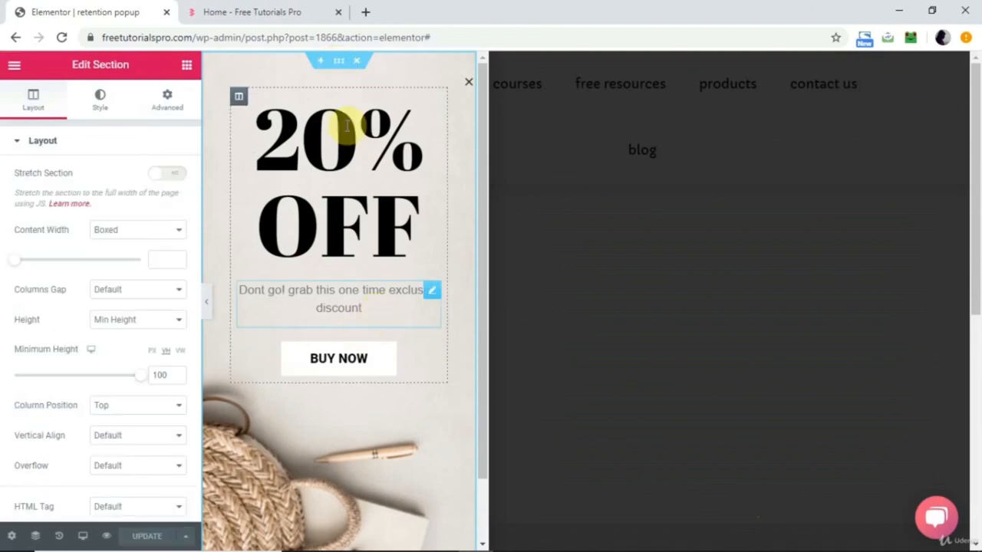
# Reload the freetutorialspro.com homepage, scroll through it and test the scroll and exit intent popups.
pyautogui.click(249, 10)
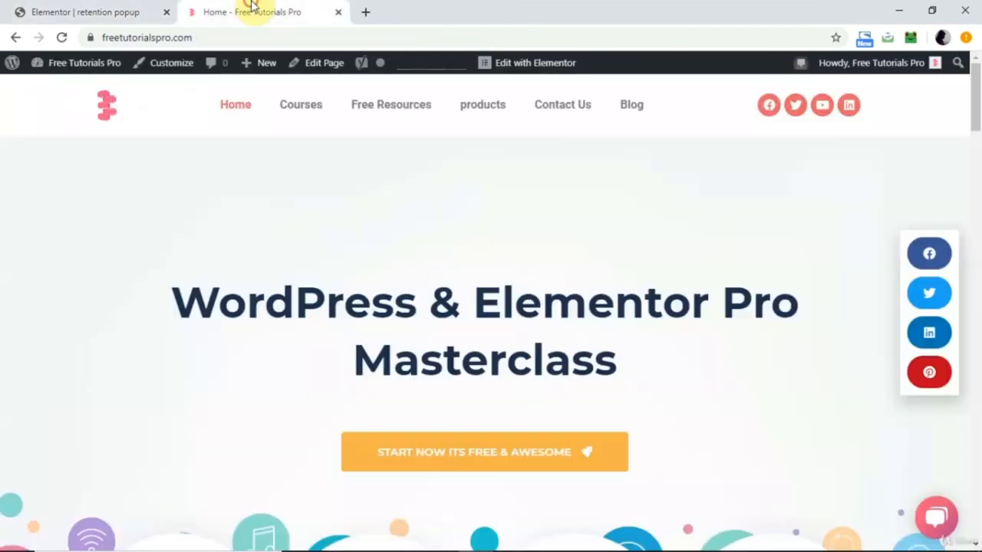
pyautogui.click(61, 37)
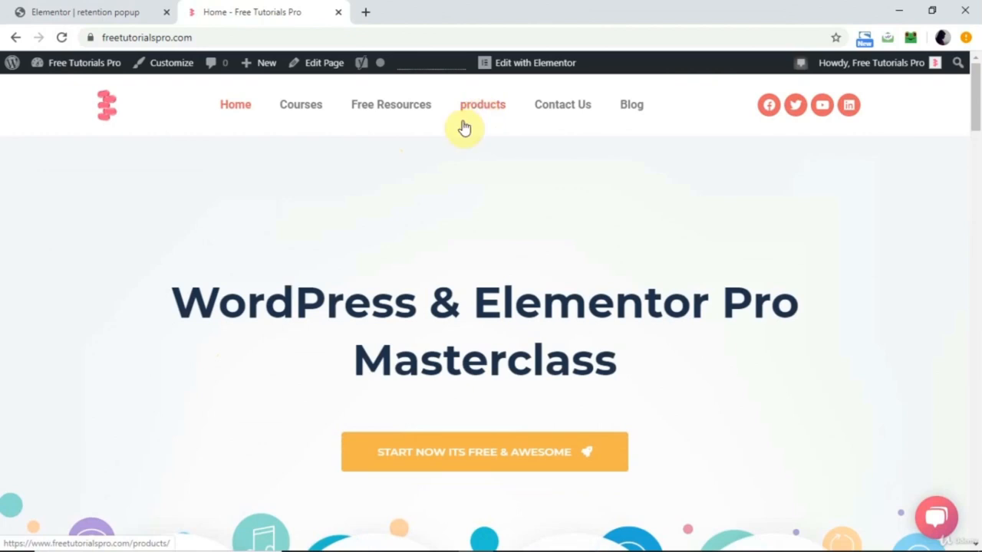
pyautogui.scroll(-10, 426, 319)
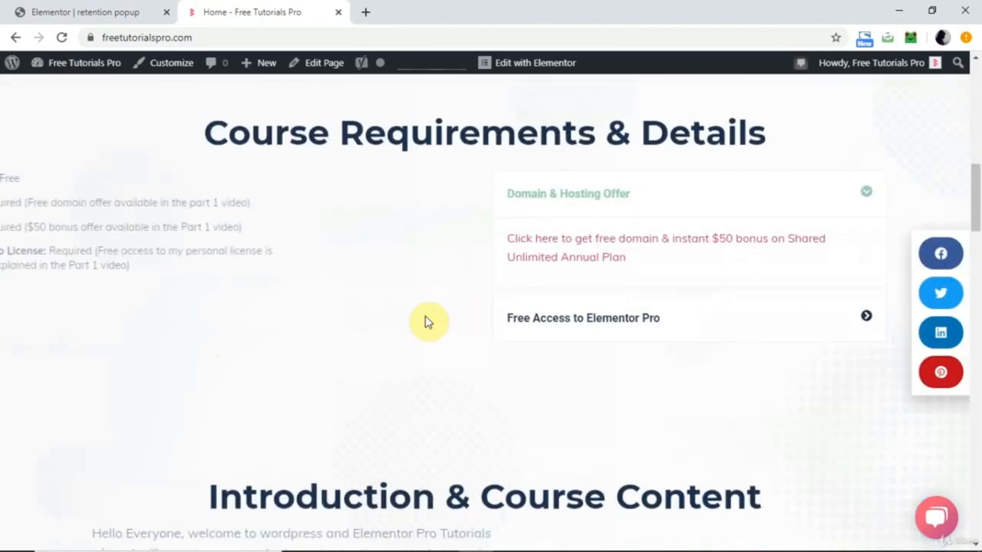
pyautogui.scroll(10, 429, 322)
pyautogui.scroll(-10, 428, 322)
pyautogui.scroll(7, 429, 323)
pyautogui.scroll(-8, 428, 323)
pyautogui.scroll(10, 429, 320)
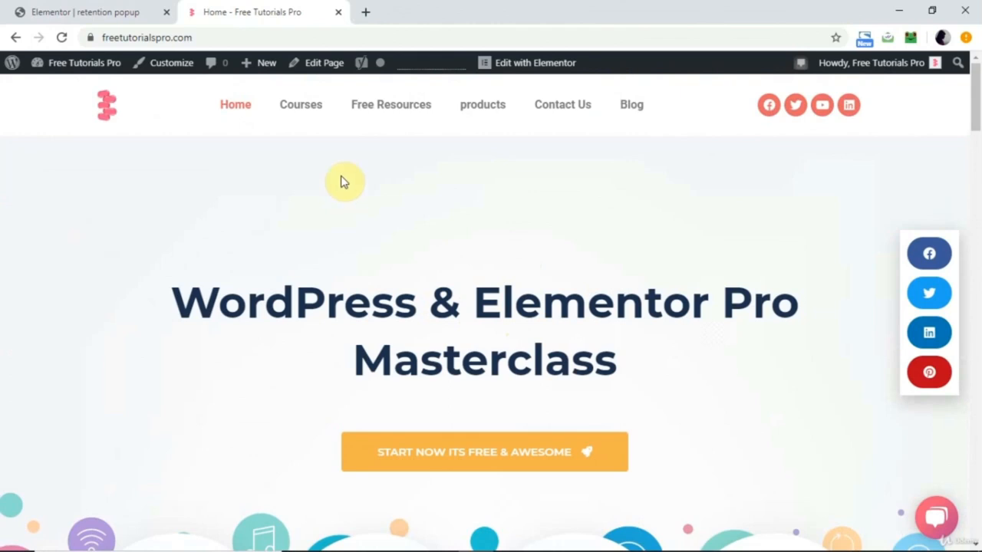
pyautogui.moveTo(335, 25)
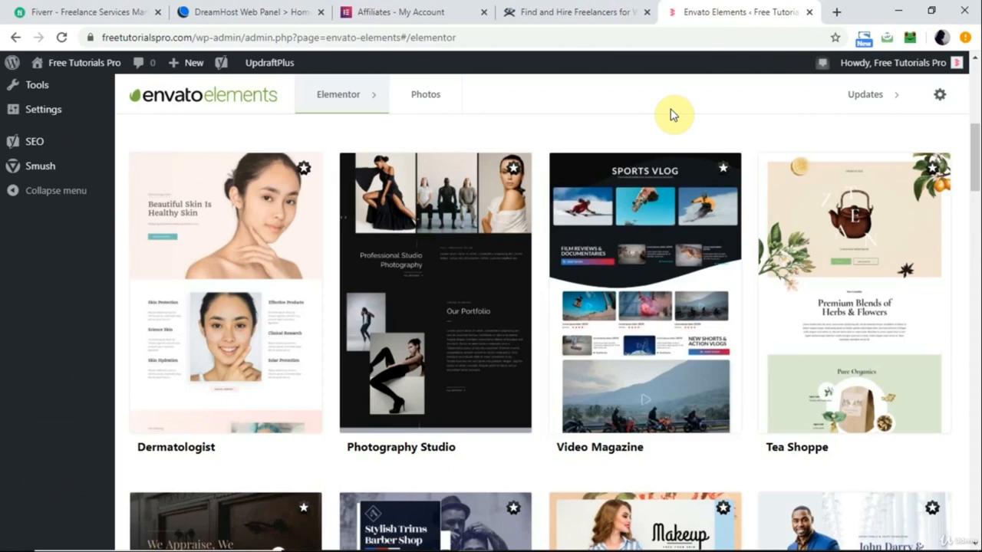
# Switch to the Fiverr homepage.
pyautogui.click(104, 9)
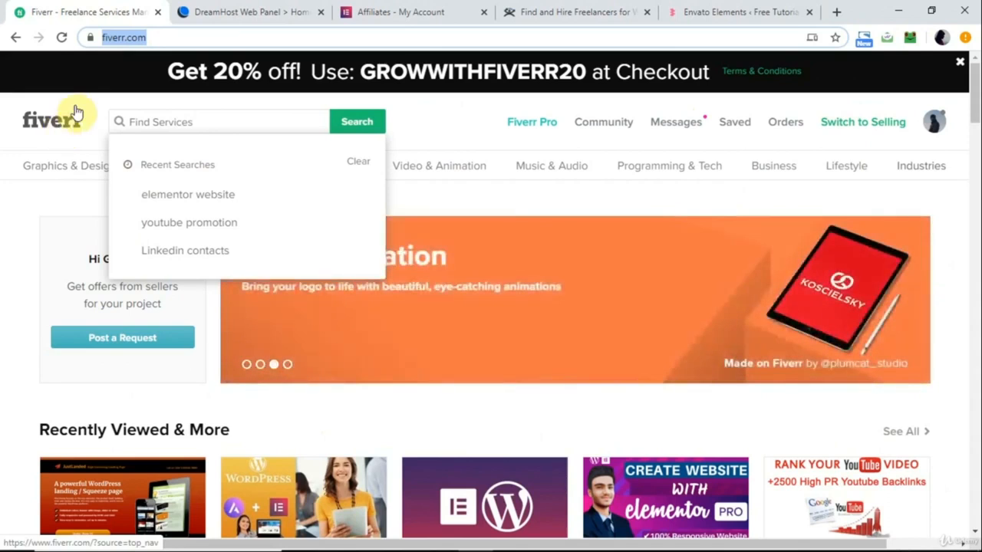
# Search Fiverr for services matching "elementor website".
pyautogui.click(60, 136)
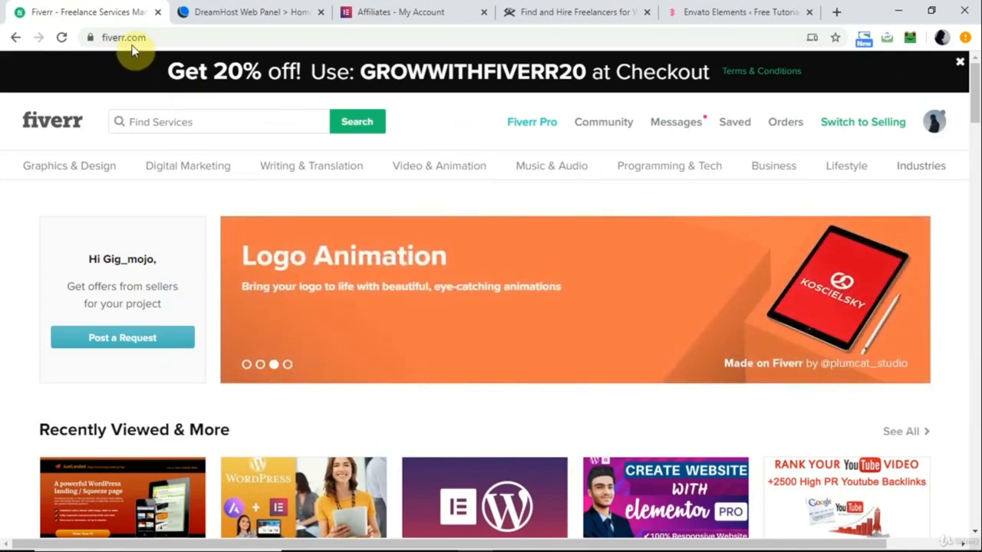
pyautogui.click(205, 122)
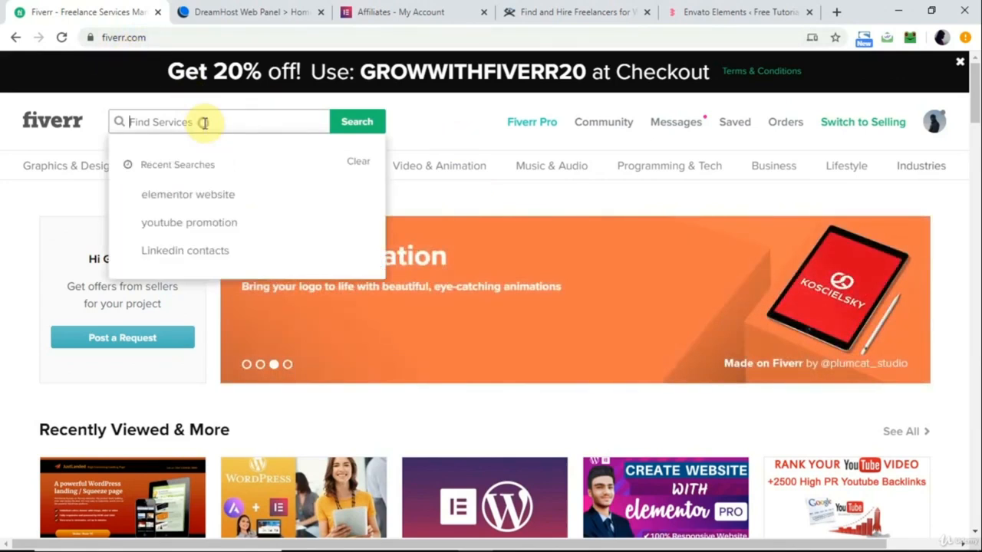
pyautogui.write('elementor website')
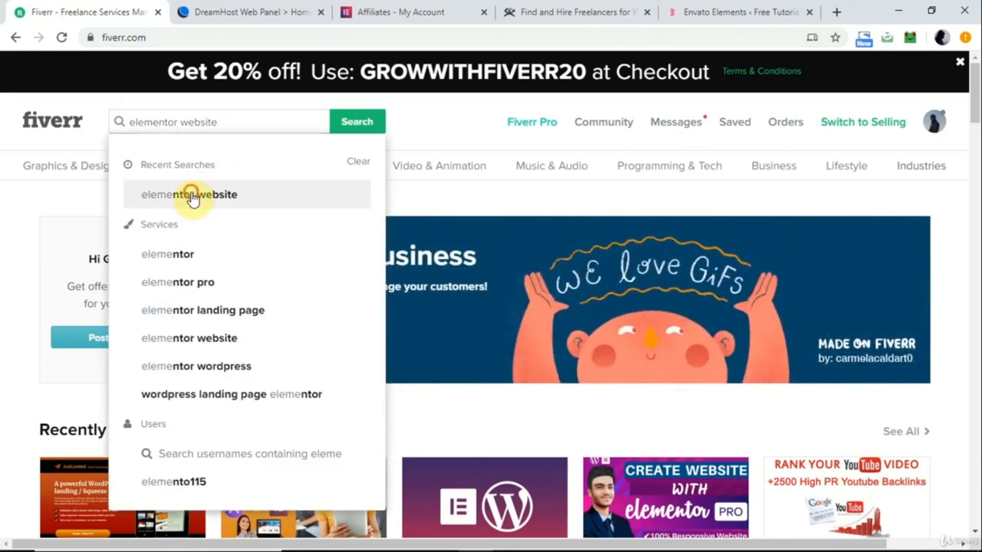
pyautogui.click(193, 195)
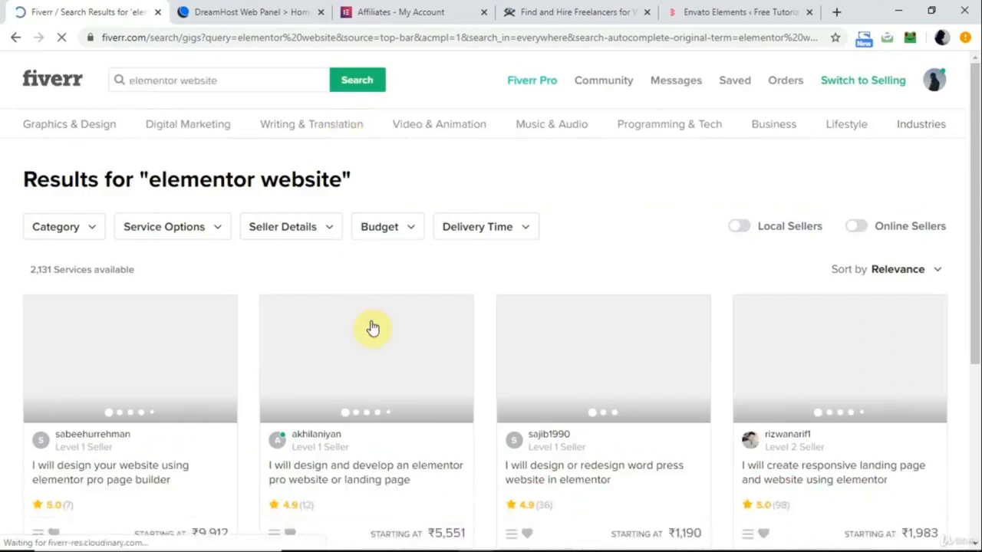
# Look through the search results and filter them by the Top Rated Seller level.
pyautogui.scroll(-3, 373, 322)
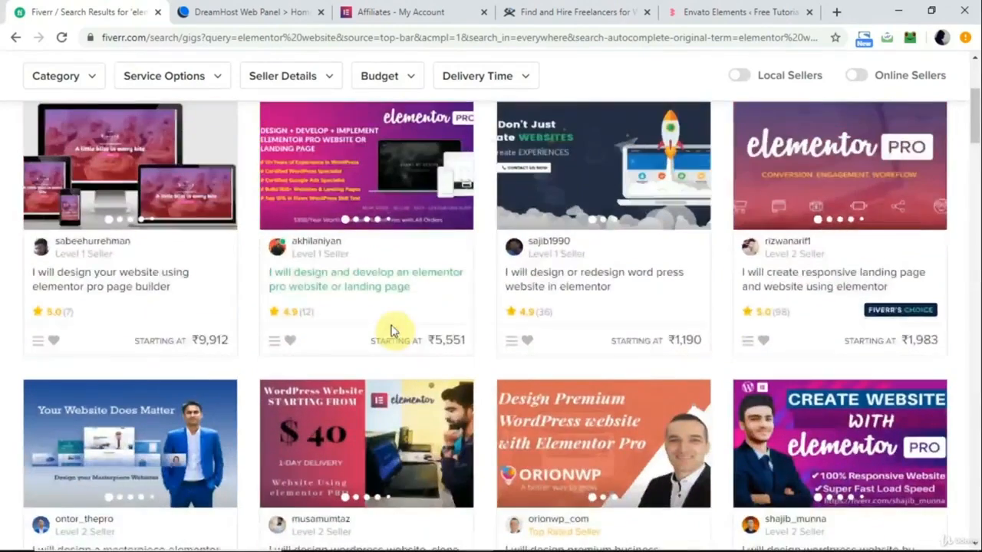
pyautogui.scroll(-3, 396, 331)
pyautogui.scroll(7, 396, 331)
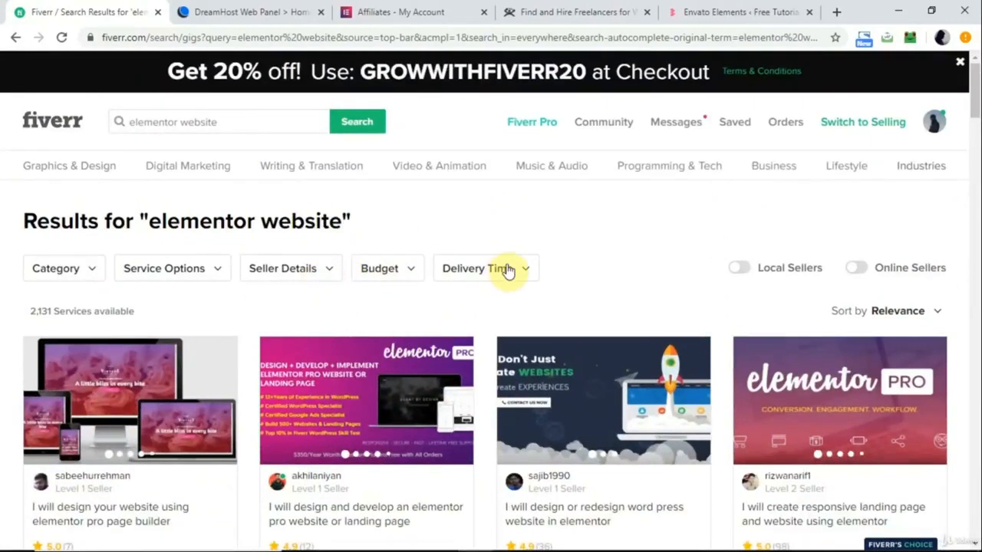
pyautogui.click(321, 269)
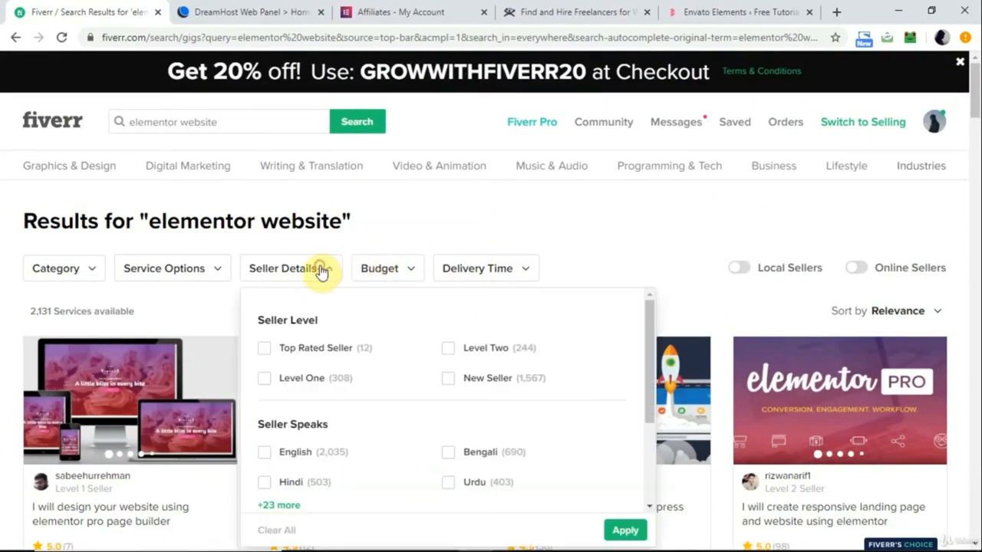
pyautogui.scroll(-1, 323, 272)
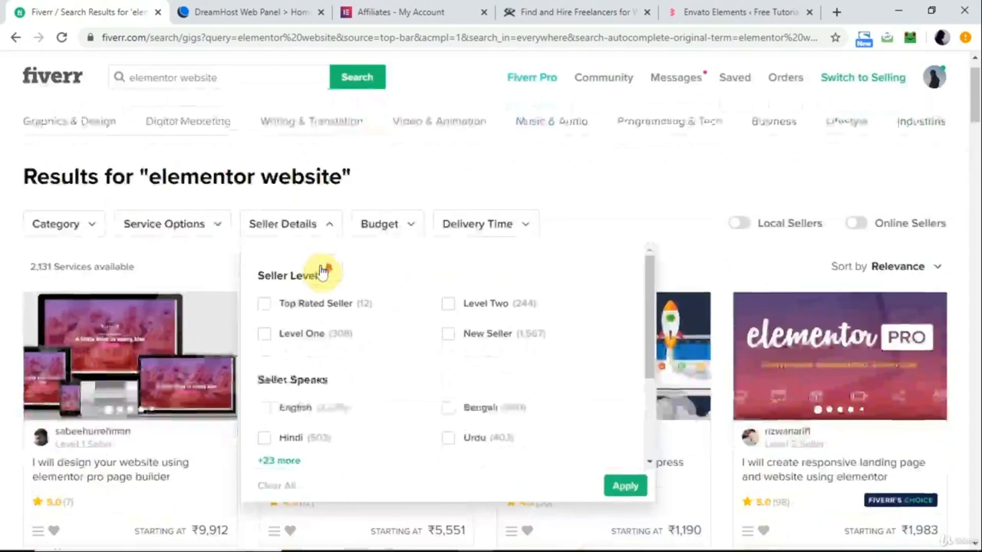
pyautogui.click(288, 304)
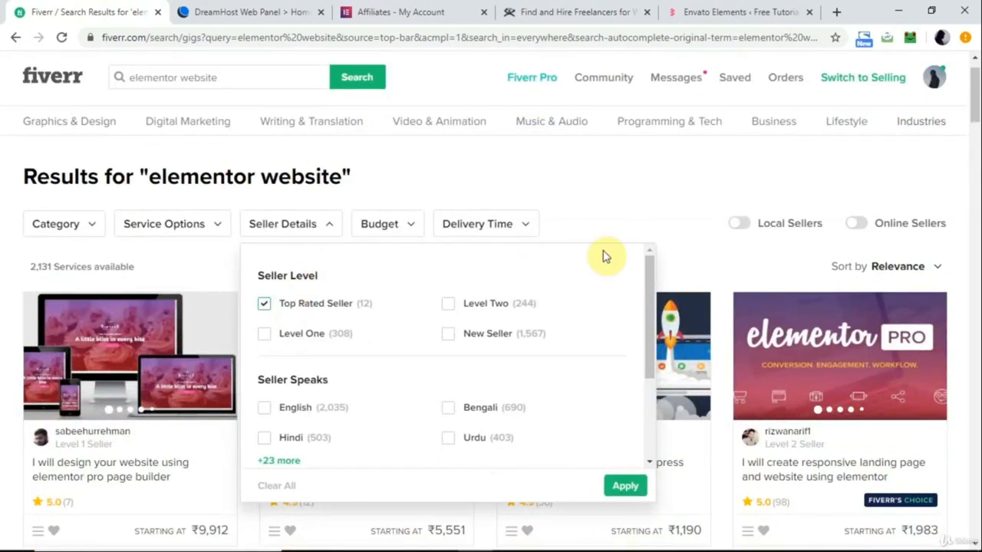
pyautogui.click(626, 228)
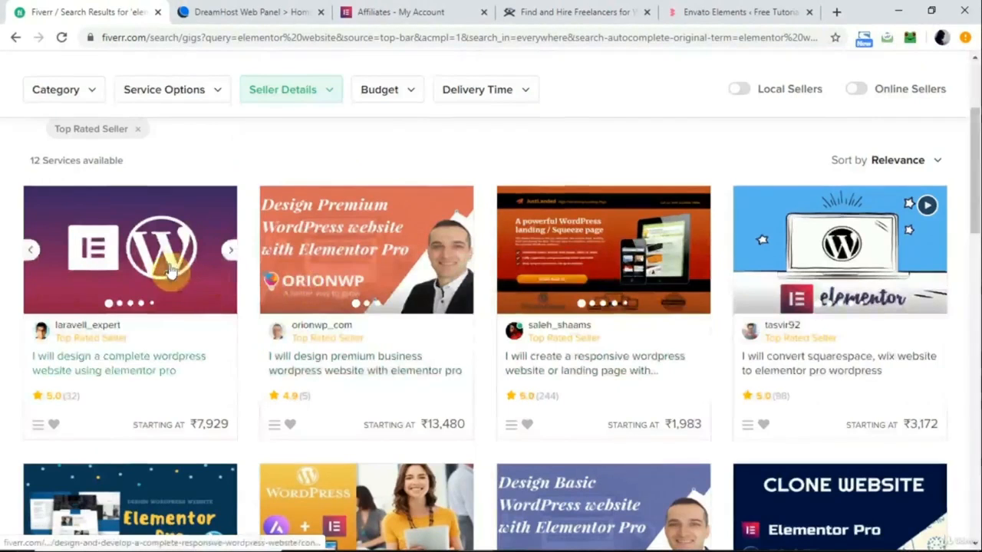
# Open the "complete wordpress website using elementor pro" gig and review its Standard and Premium packages and order queue.
pyautogui.click(170, 272)
pyautogui.click(218, 13)
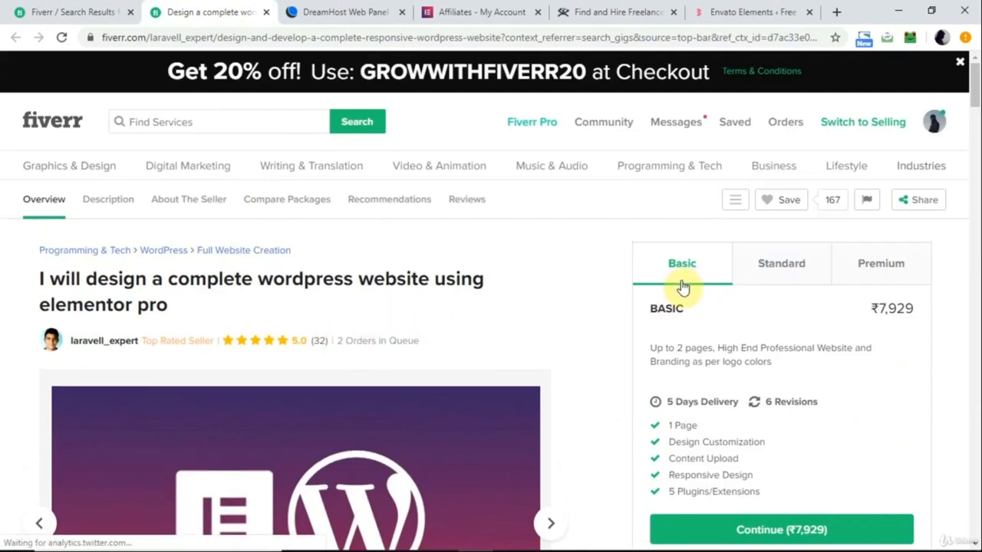
pyautogui.click(777, 269)
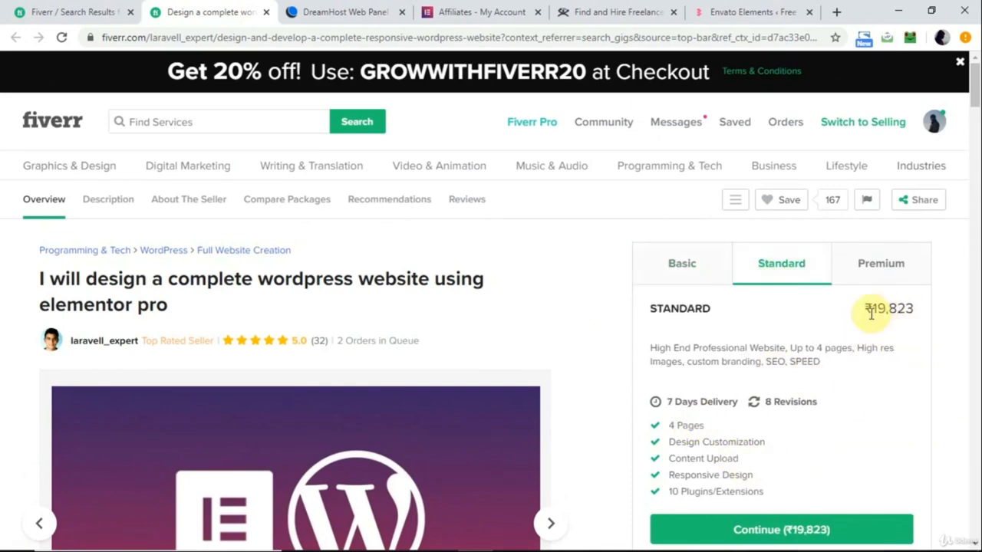
pyautogui.click(902, 263)
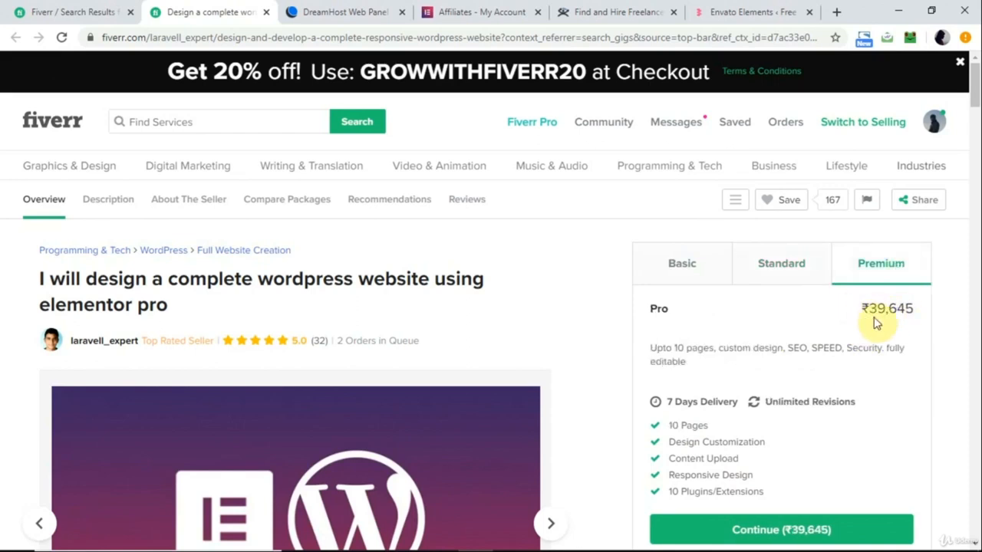
pyautogui.scroll(-1, 877, 322)
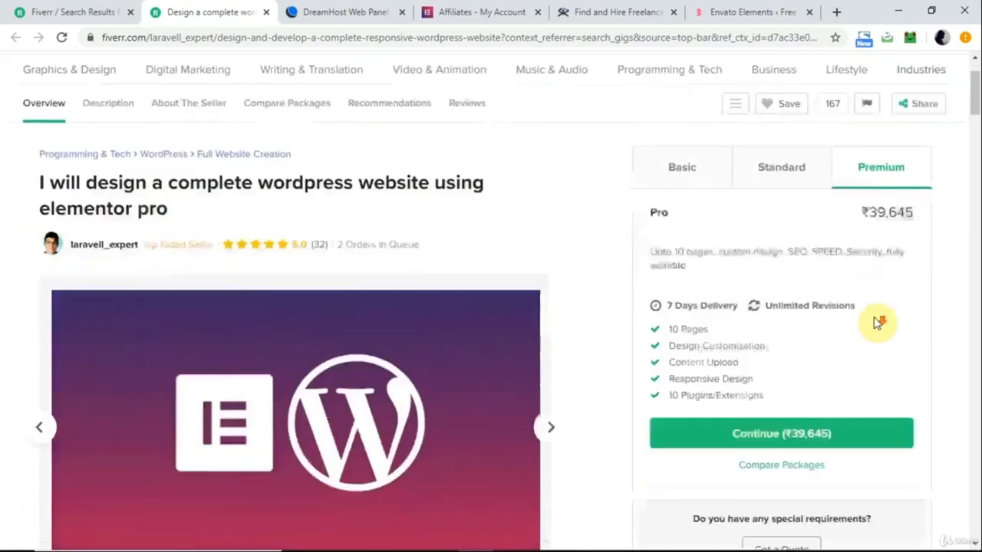
pyautogui.scroll(1, 877, 322)
pyautogui.moveTo(339, 340); pyautogui.dragTo(471, 347)
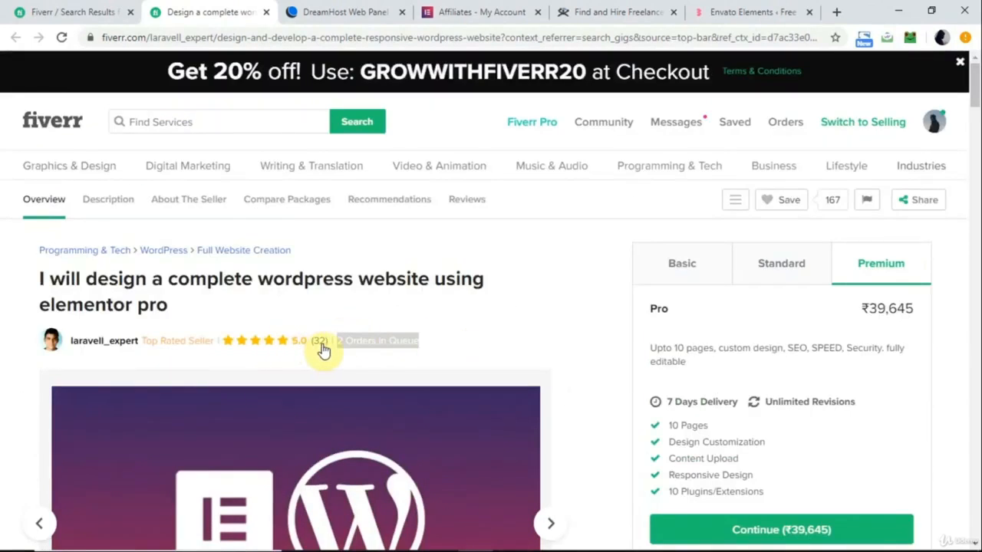
# Open the "responsive wordpress website or landing page" gig from the results in a new tab and review its Standard and Premium packages.
pyautogui.click(88, 11)
pyautogui.scroll(-1, 390, 428)
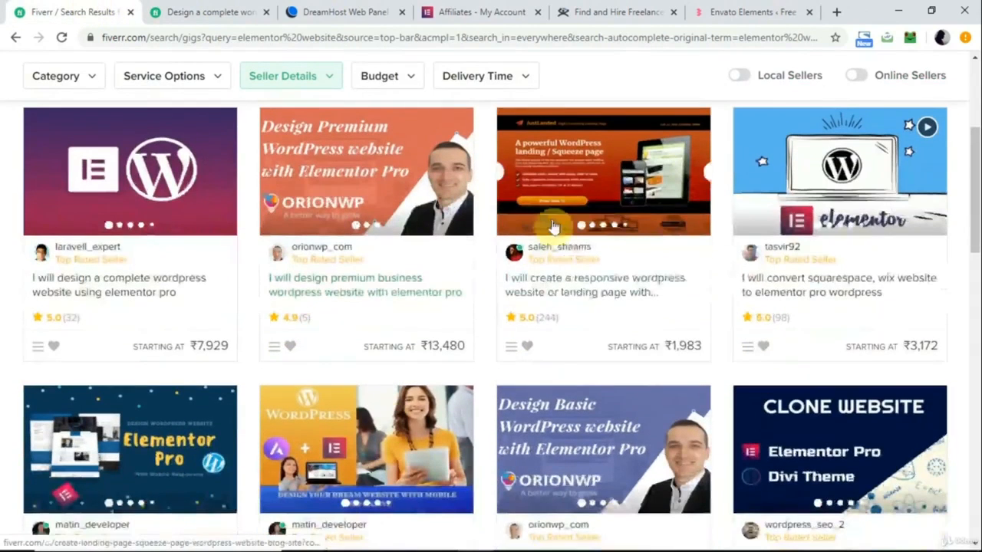
pyautogui.rightClick(557, 223)
pyautogui.click(599, 232)
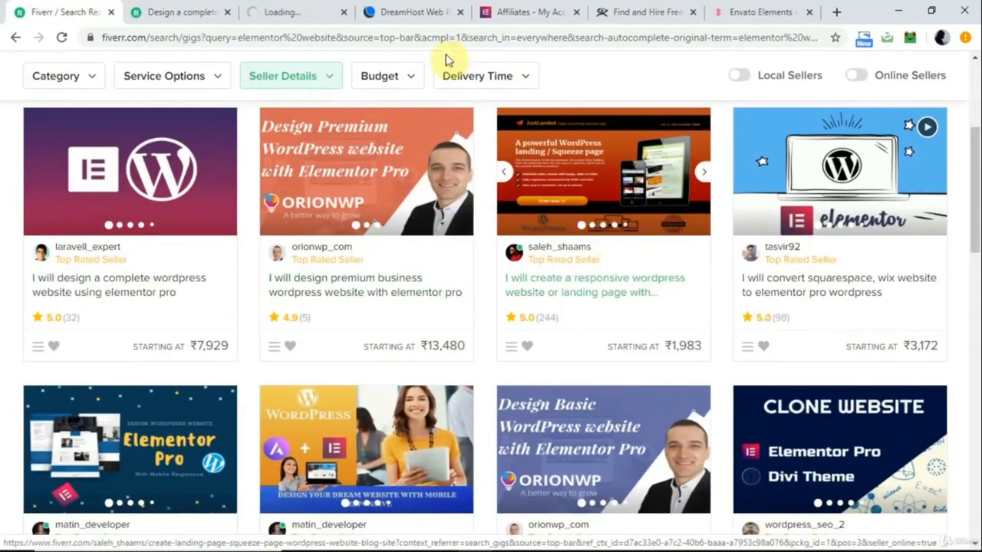
pyautogui.click(304, 8)
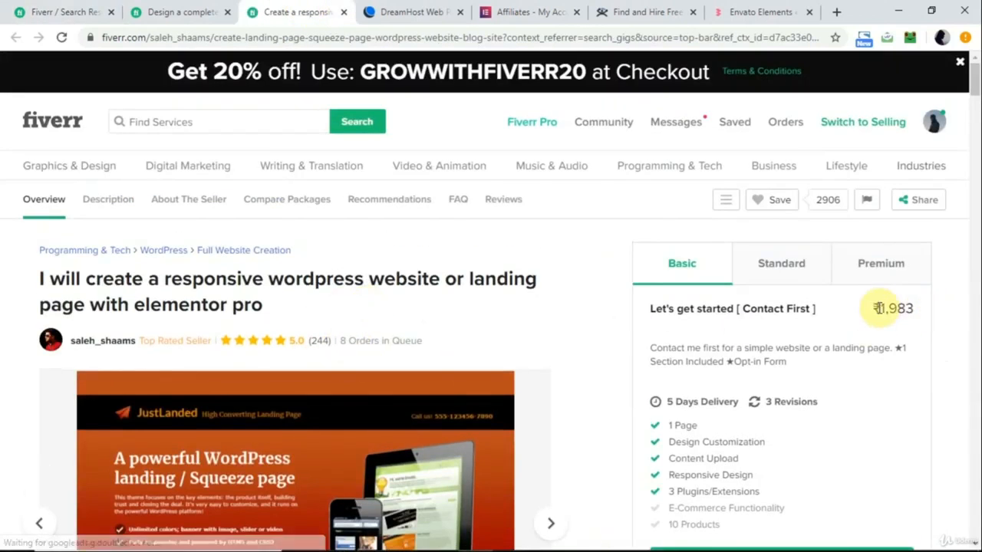
pyautogui.click(793, 279)
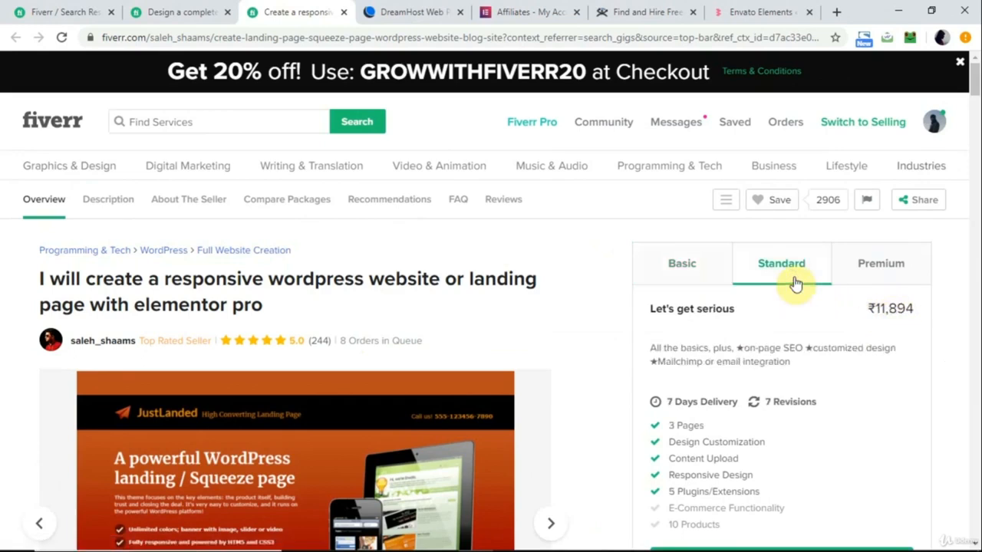
pyautogui.click(897, 273)
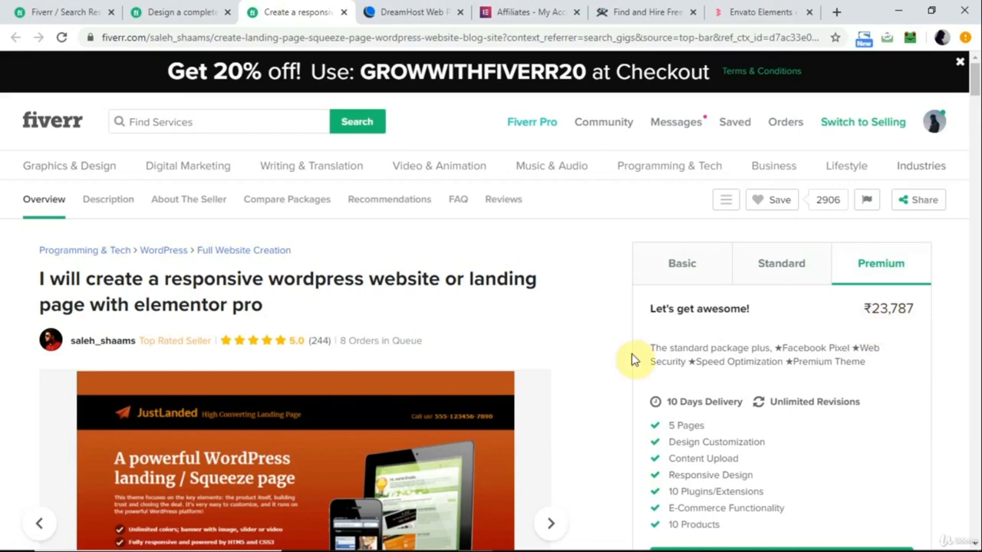
pyautogui.scroll(-2, 454, 341)
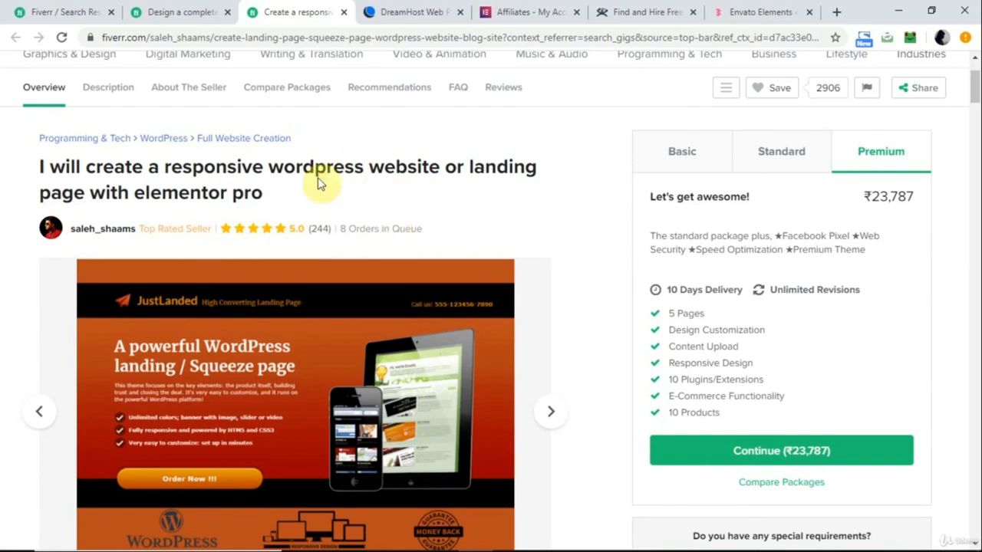
pyautogui.scroll(2, 172, 128)
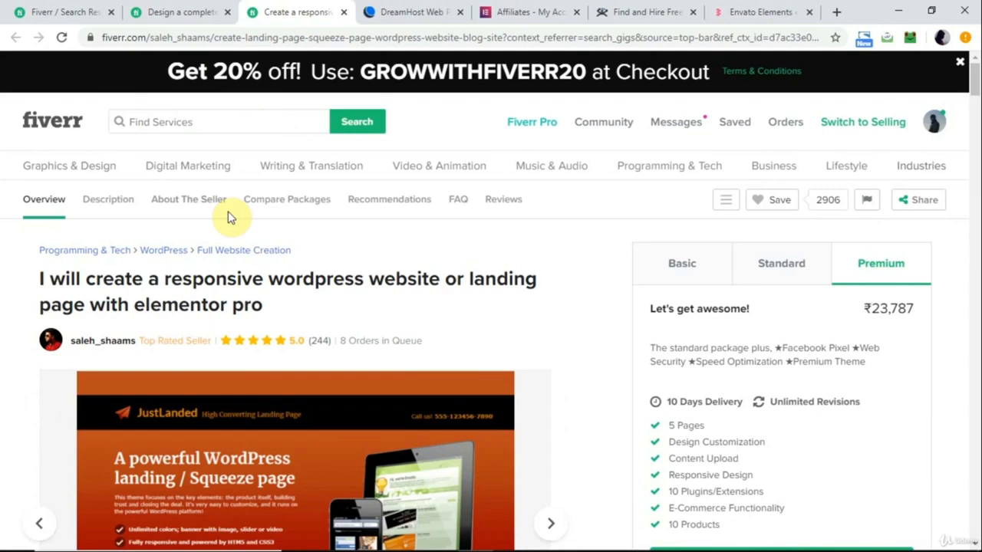
# Switch to the Guru freelancer site and load the guru.com homepage.
pyautogui.click(619, 9)
pyautogui.click(471, 36)
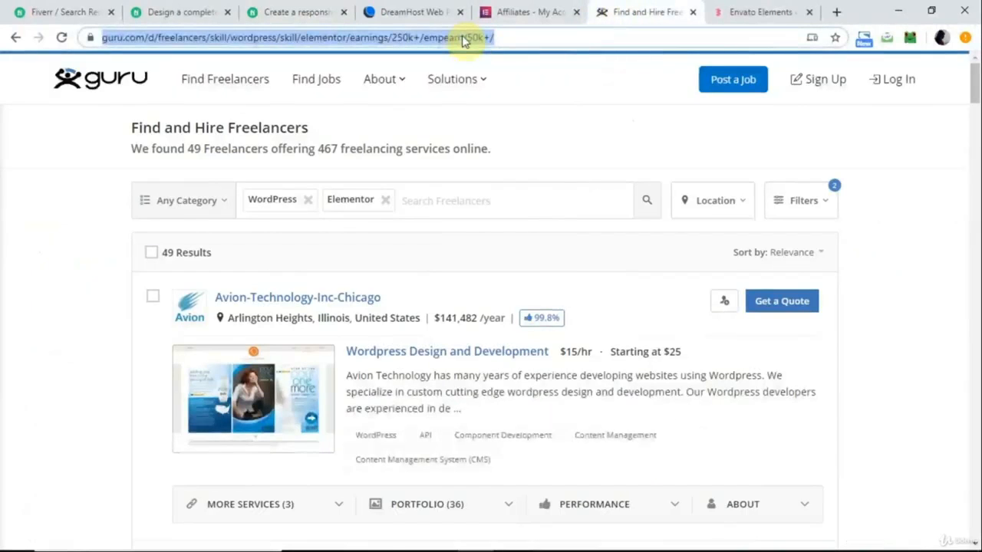
pyautogui.write('guru')
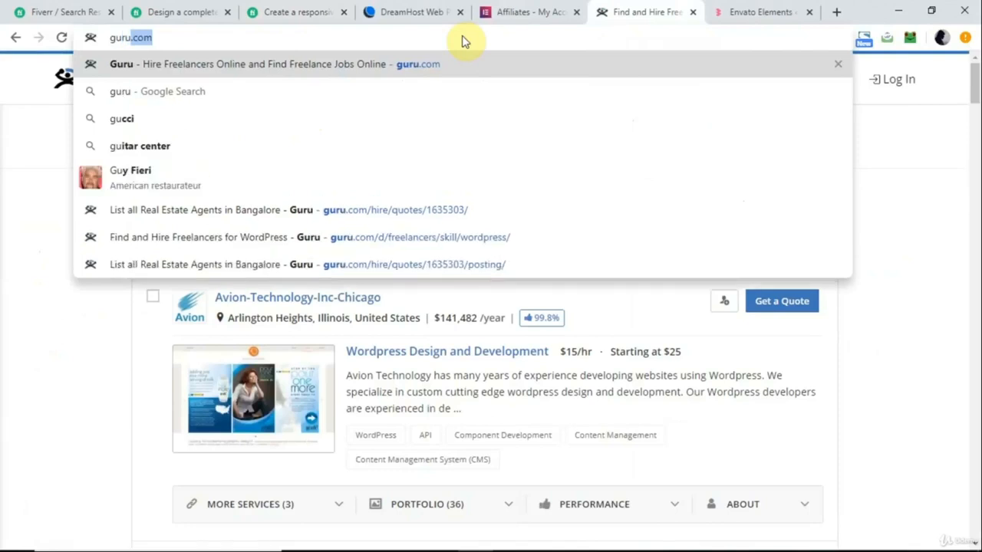
pyautogui.write('.com')
pyautogui.press('Return')
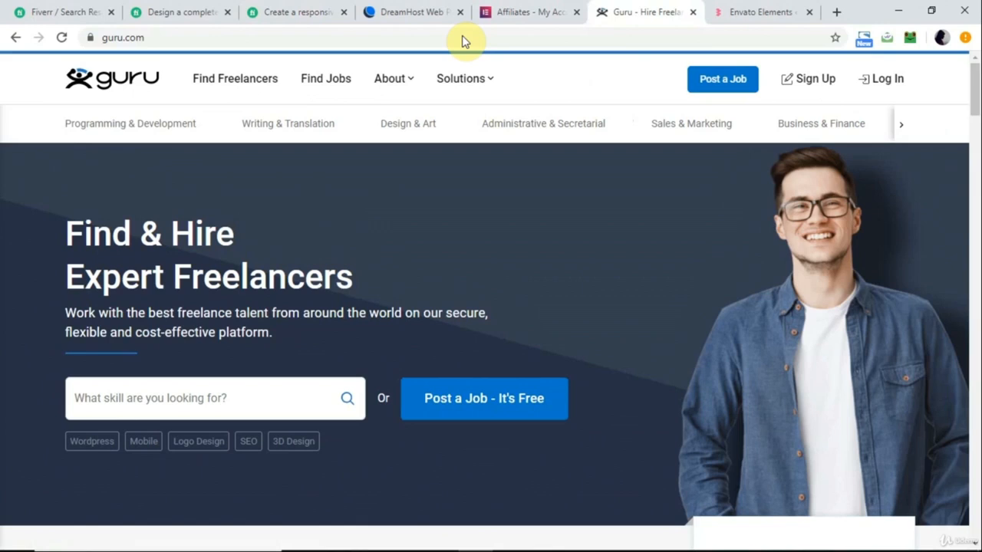
# Search Guru for freelancers with the WordPress skill.
pyautogui.click(132, 393)
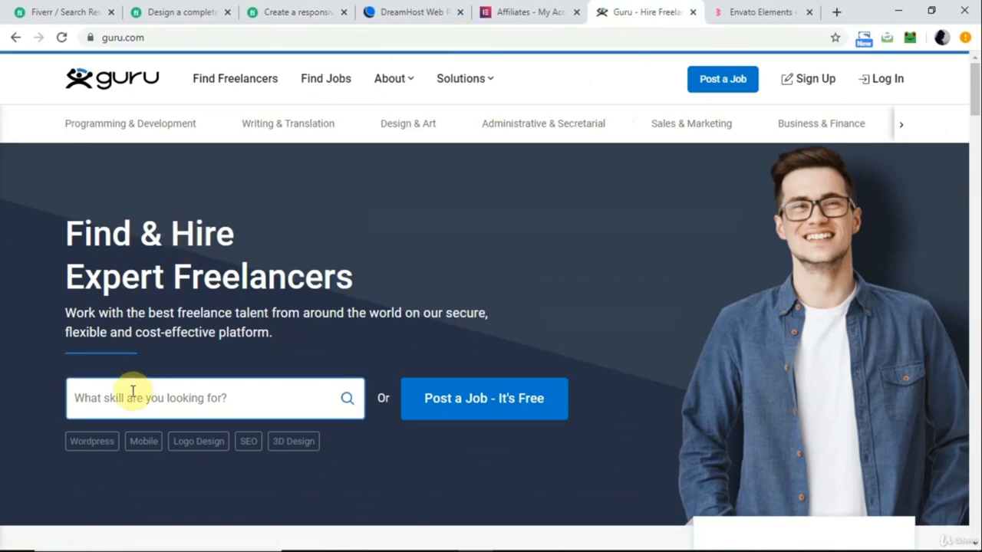
pyautogui.write('wordpress')
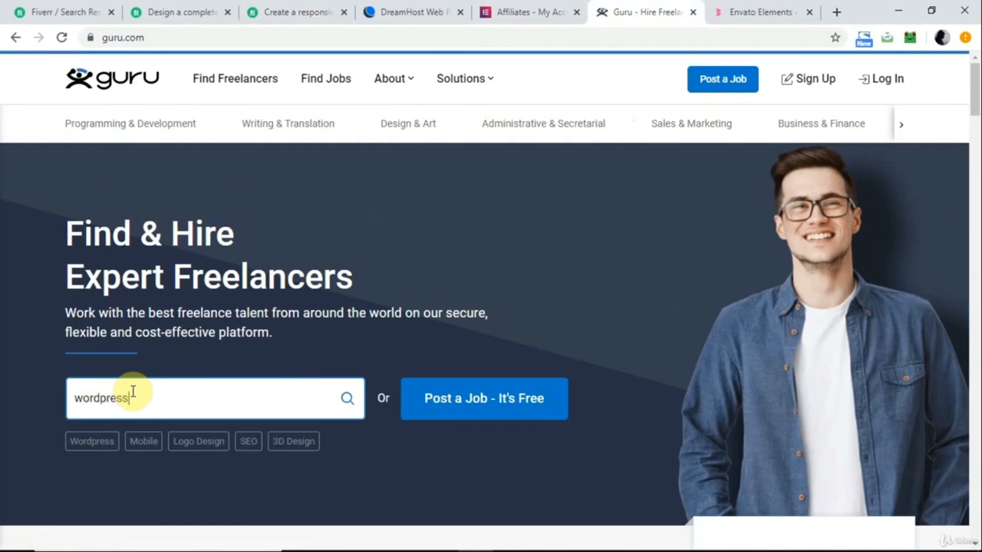
pyautogui.click(318, 444)
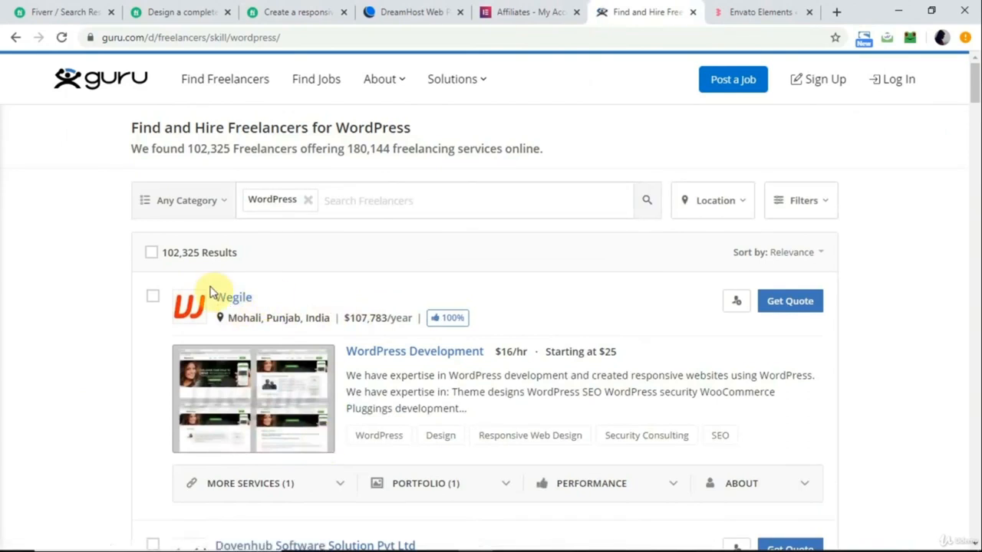
# Examine the yearly earnings of the listed WordPress freelancers, highlighting the figures while going down the results.
pyautogui.scroll(-1, 273, 340)
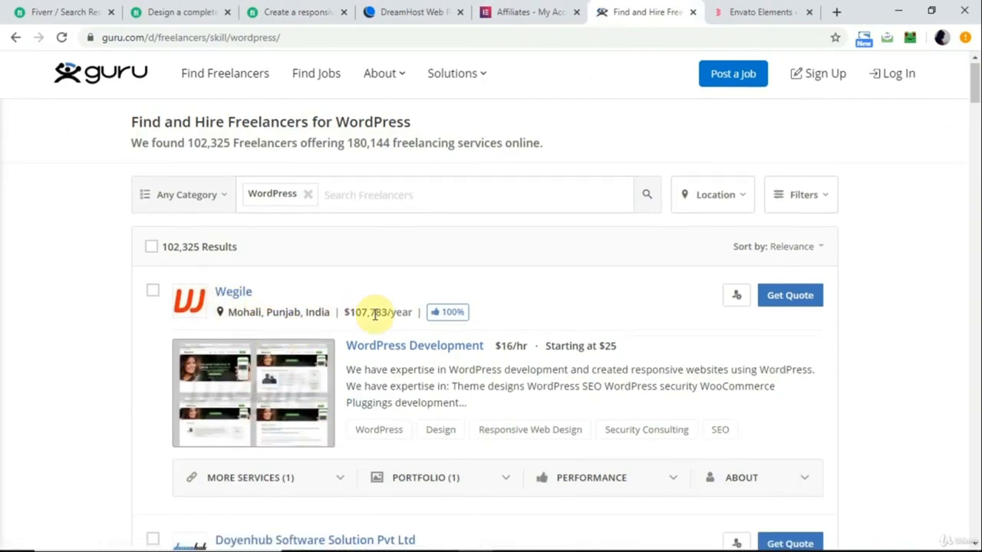
pyautogui.moveTo(344, 317); pyautogui.dragTo(402, 313)
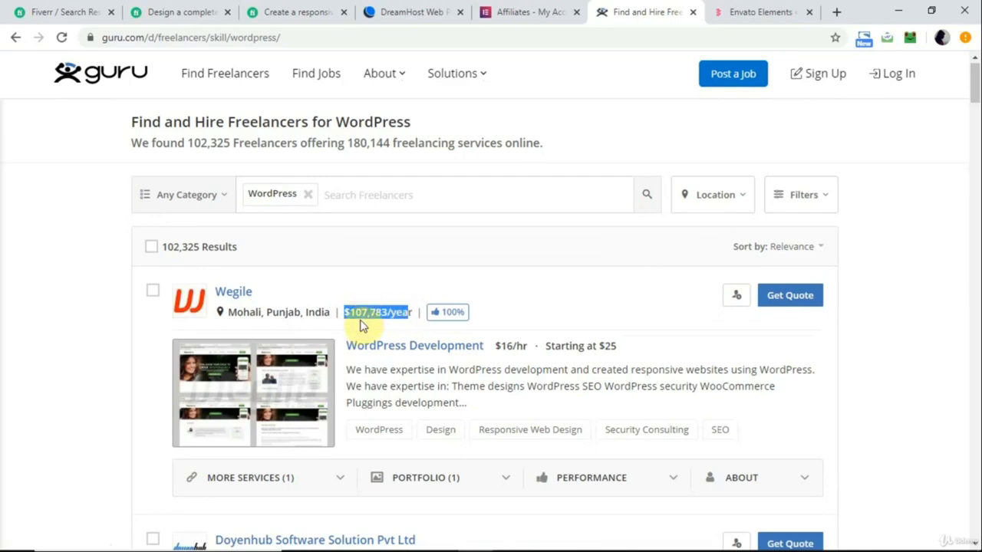
pyautogui.scroll(-3, 363, 327)
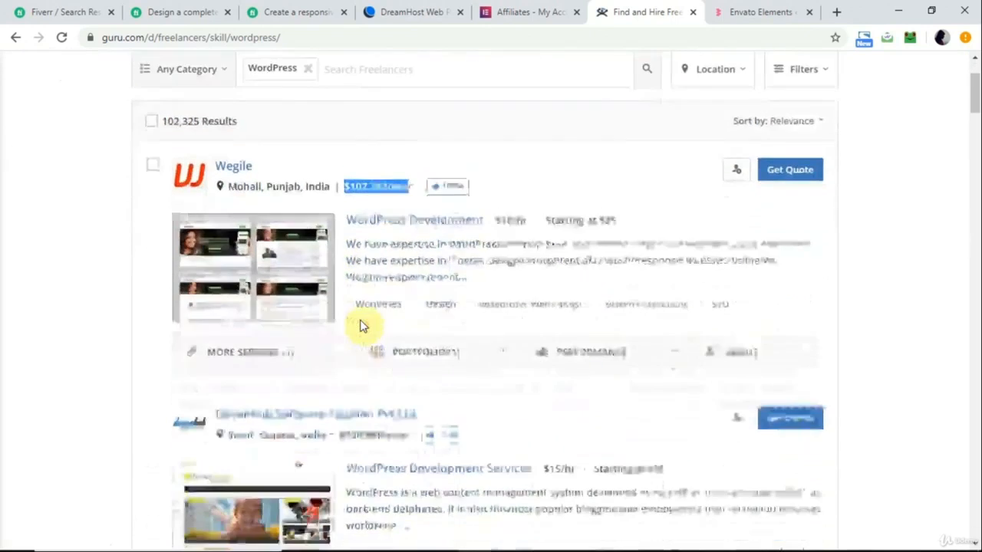
pyautogui.moveTo(339, 320); pyautogui.dragTo(397, 321)
pyautogui.scroll(-3, 398, 321)
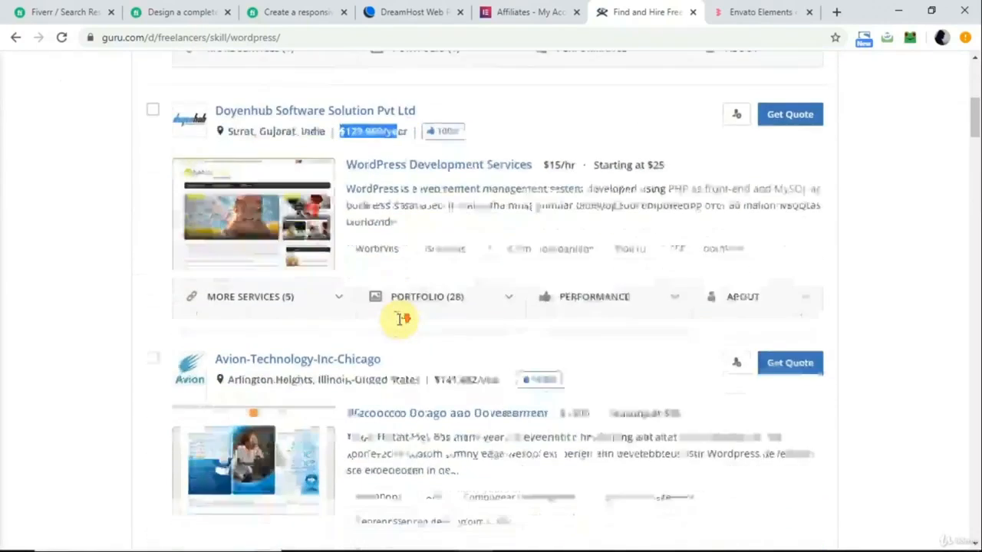
pyautogui.moveTo(434, 312); pyautogui.dragTo(467, 312)
pyautogui.scroll(-3, 466, 312)
pyautogui.moveTo(377, 342); pyautogui.dragTo(434, 342)
pyautogui.scroll(-5, 435, 343)
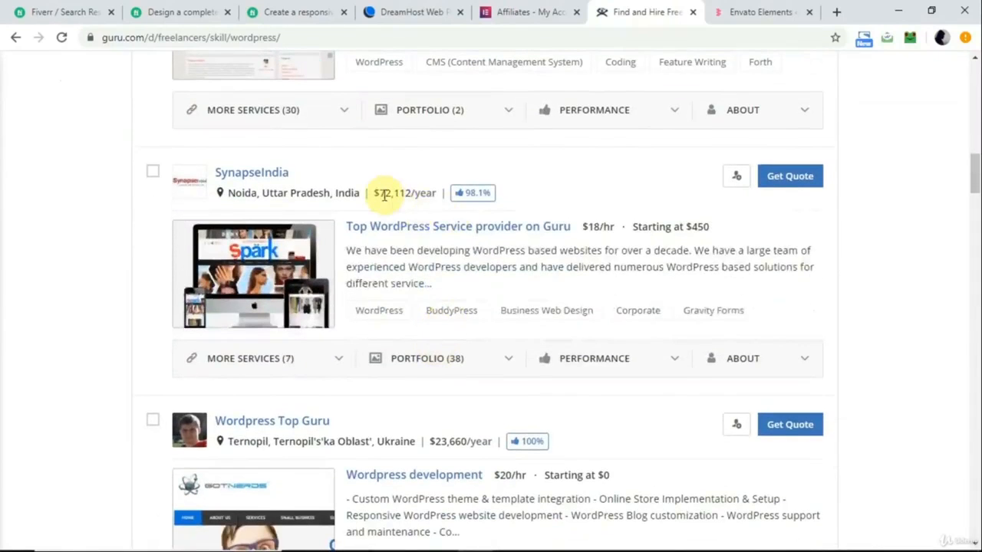
pyautogui.moveTo(374, 192); pyautogui.dragTo(430, 193)
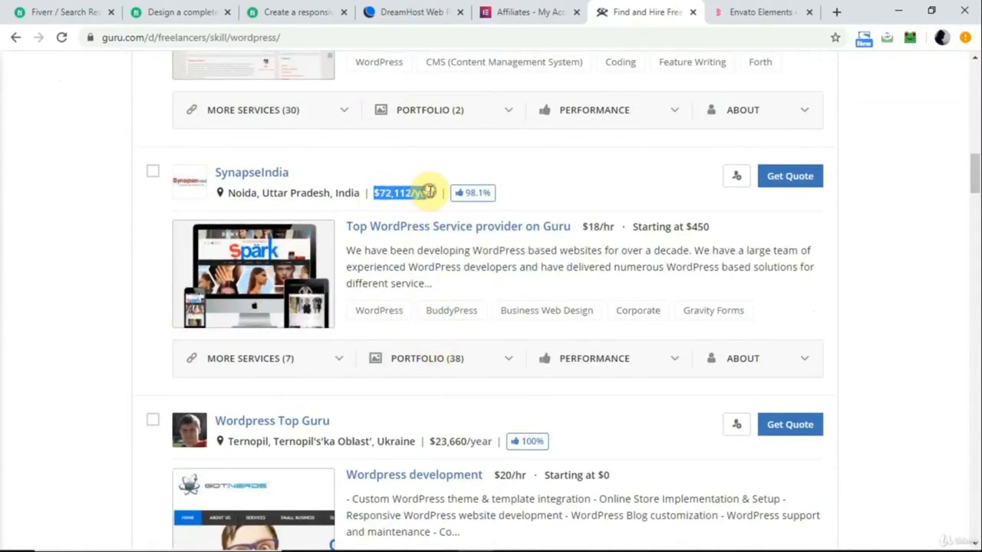
pyautogui.moveTo(491, 442); pyautogui.dragTo(431, 441)
pyautogui.scroll(-4, 438, 429)
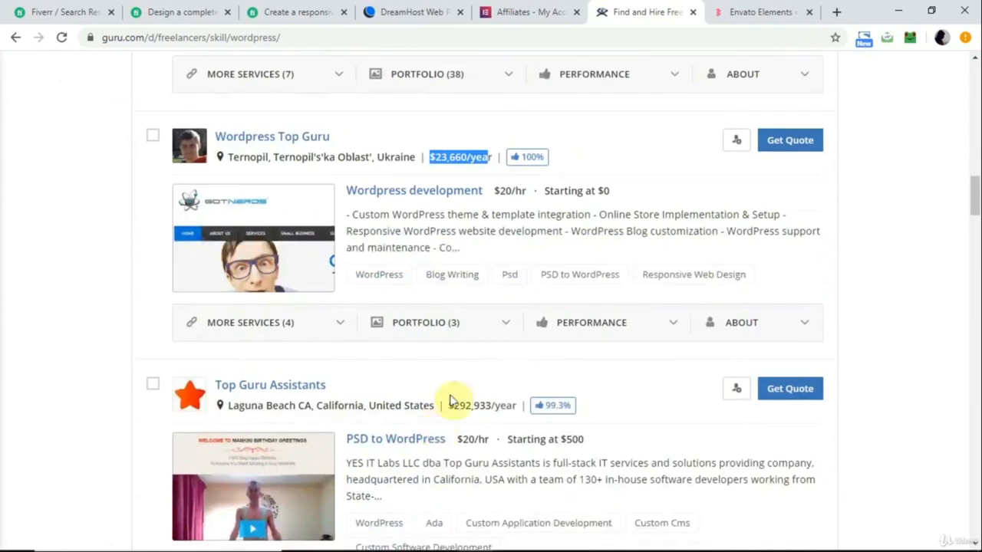
# Switch to the DreamHost panel and open the account menu to view the Refer & Earn option.
pyautogui.scroll(20, 579, 103)
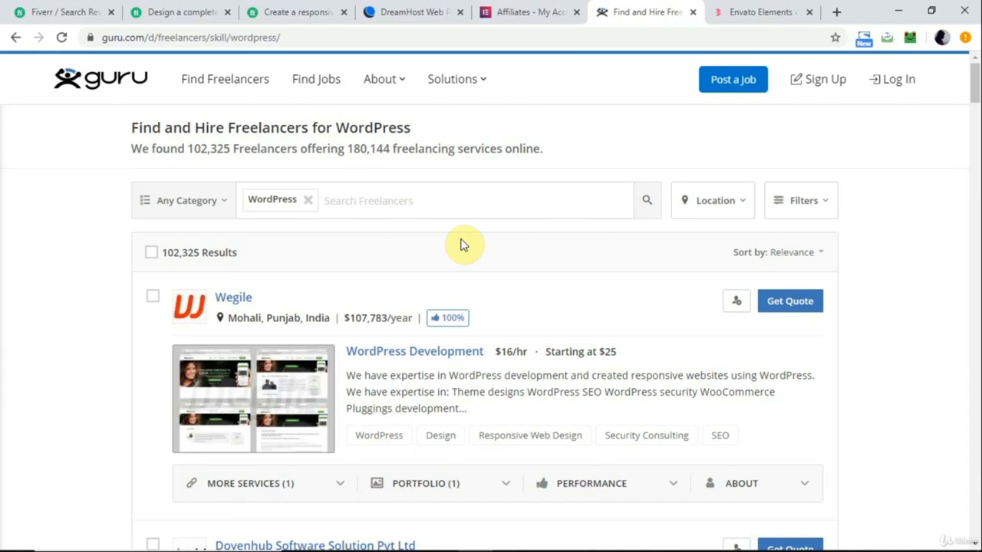
pyautogui.click(426, 12)
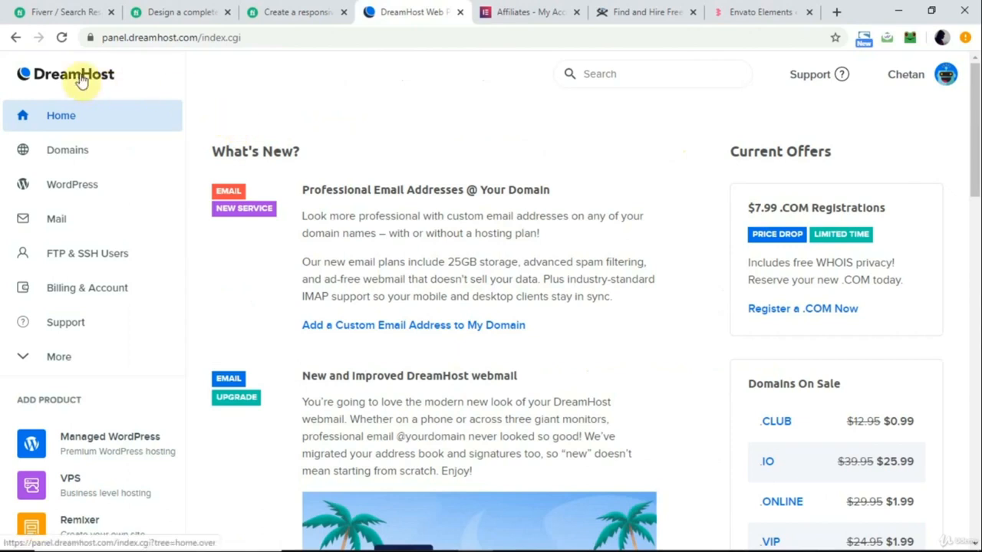
pyautogui.click(938, 83)
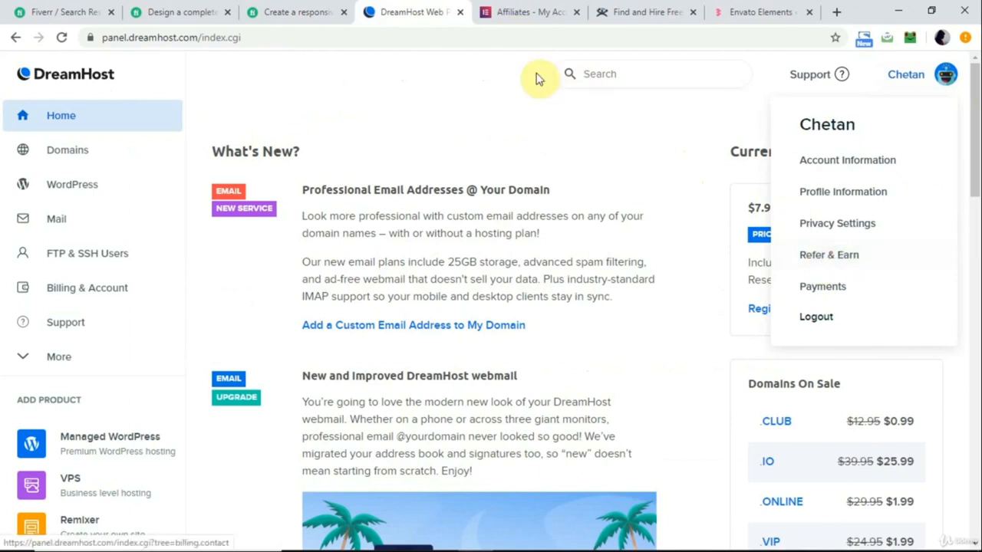
# Switch to the Elementor Affiliates page and review the referral URL line in the Referral URL Generator by highlighting it.
pyautogui.click(517, 17)
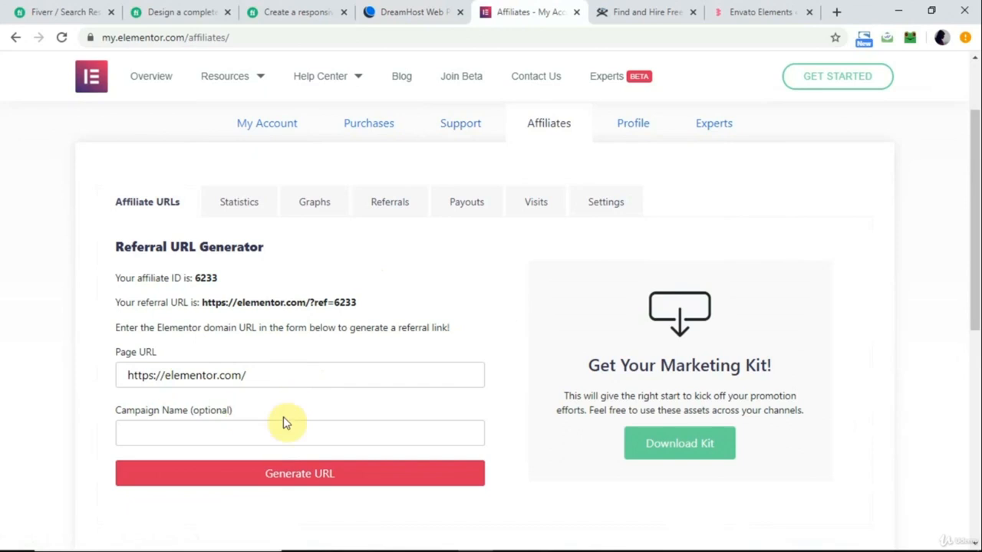
pyautogui.tripleClick(345, 302)
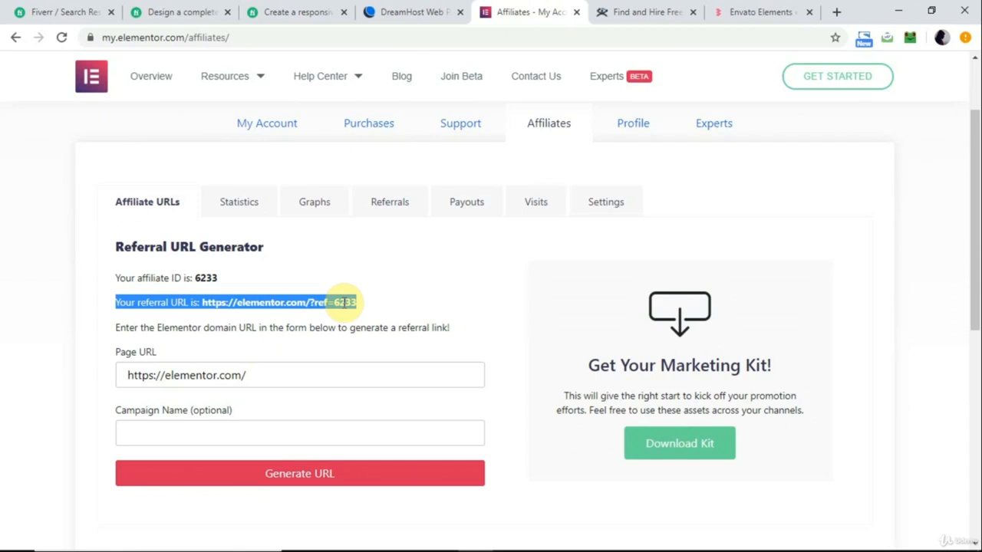
pyautogui.click(515, 302)
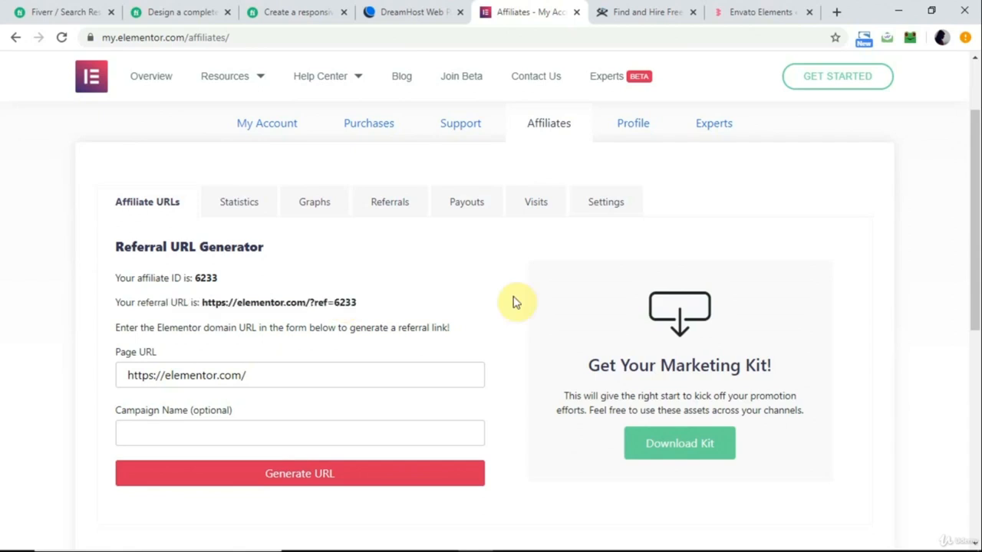